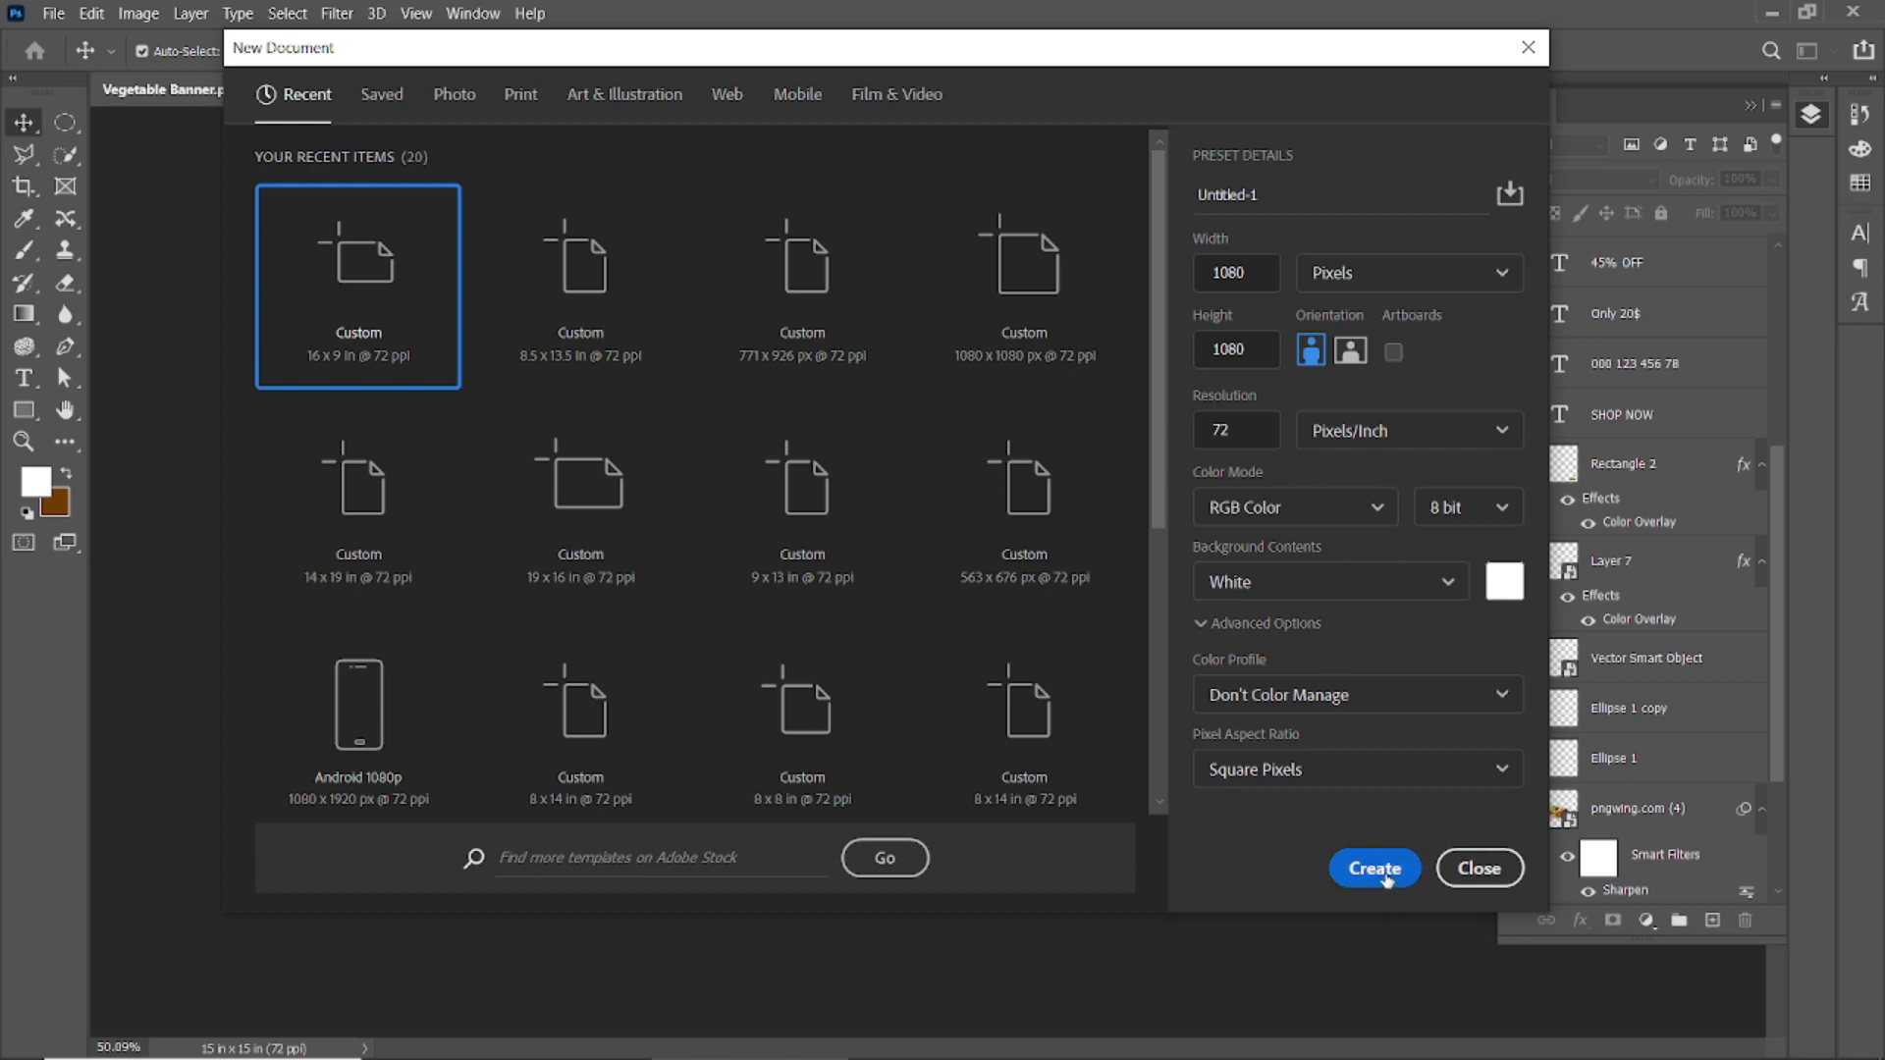
- Unlock the new document's background layer and fill it with dark green 022602
left_click(1741, 257)
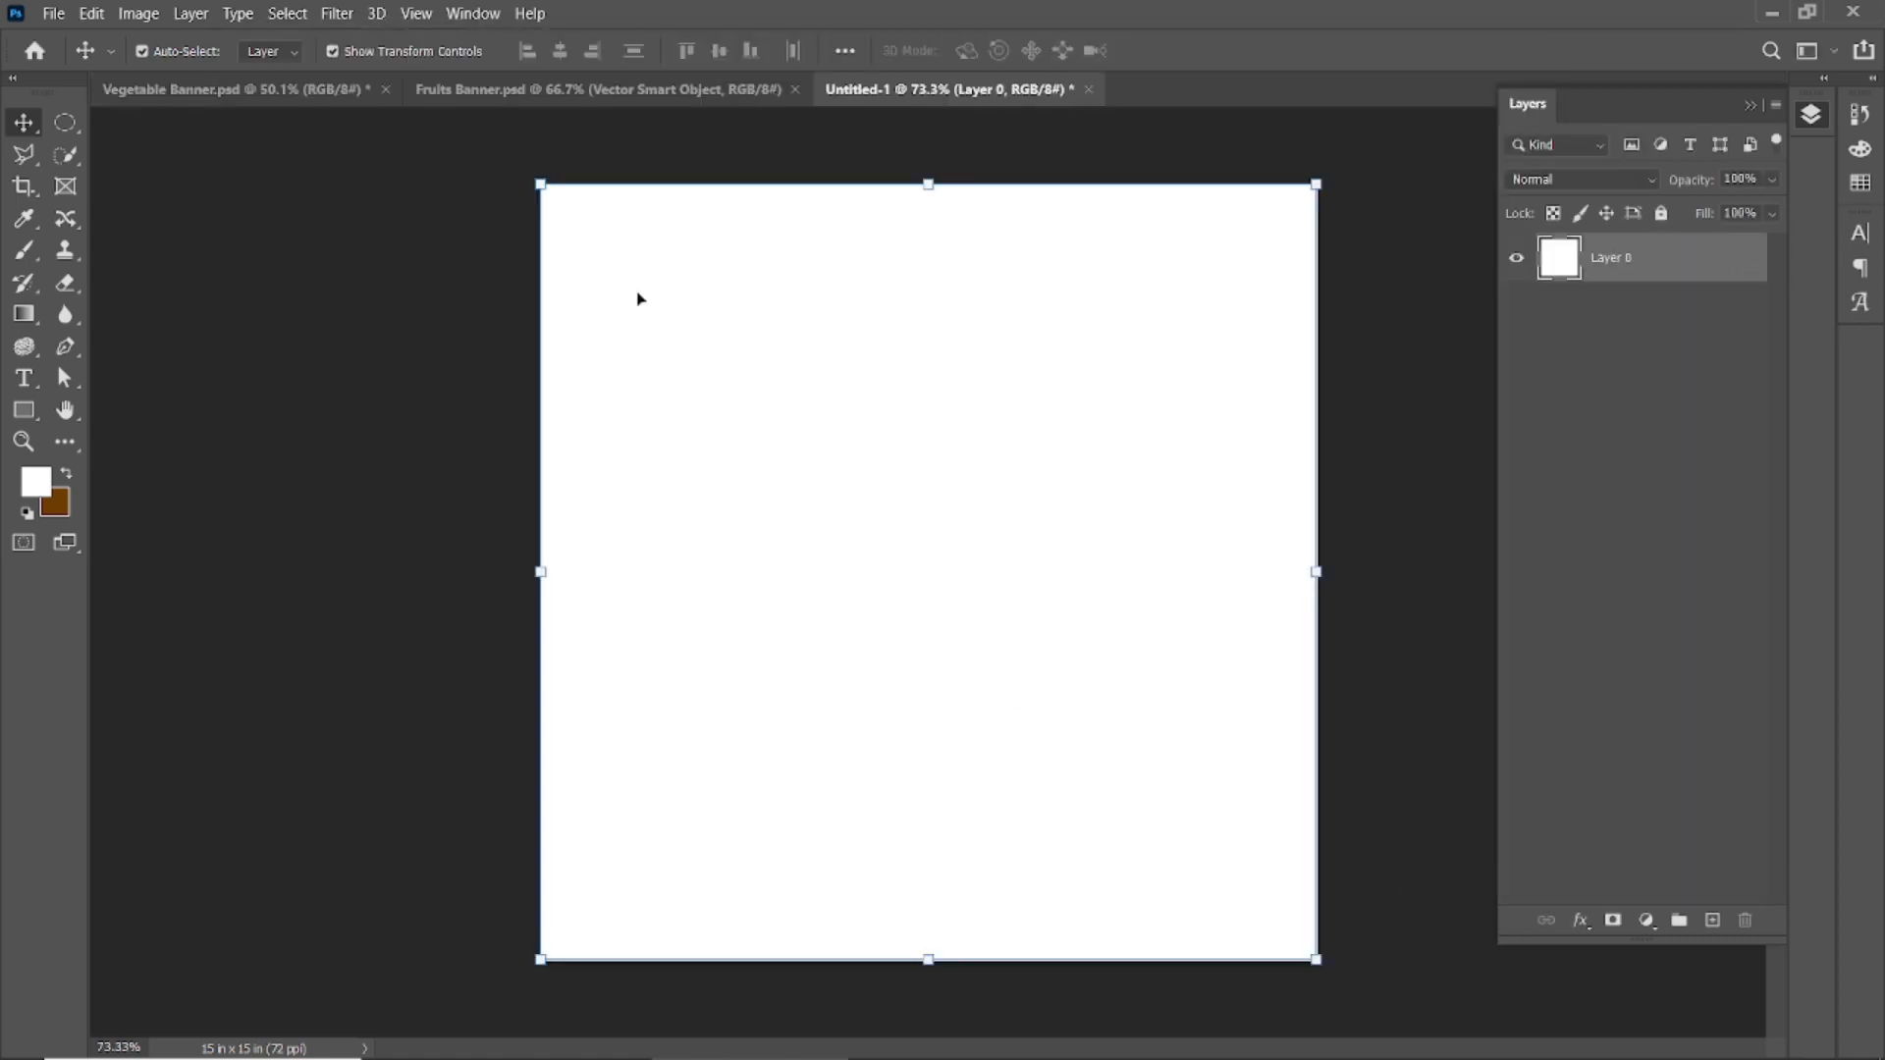
left_click(23, 218)
left_click(36, 481)
type("022602")
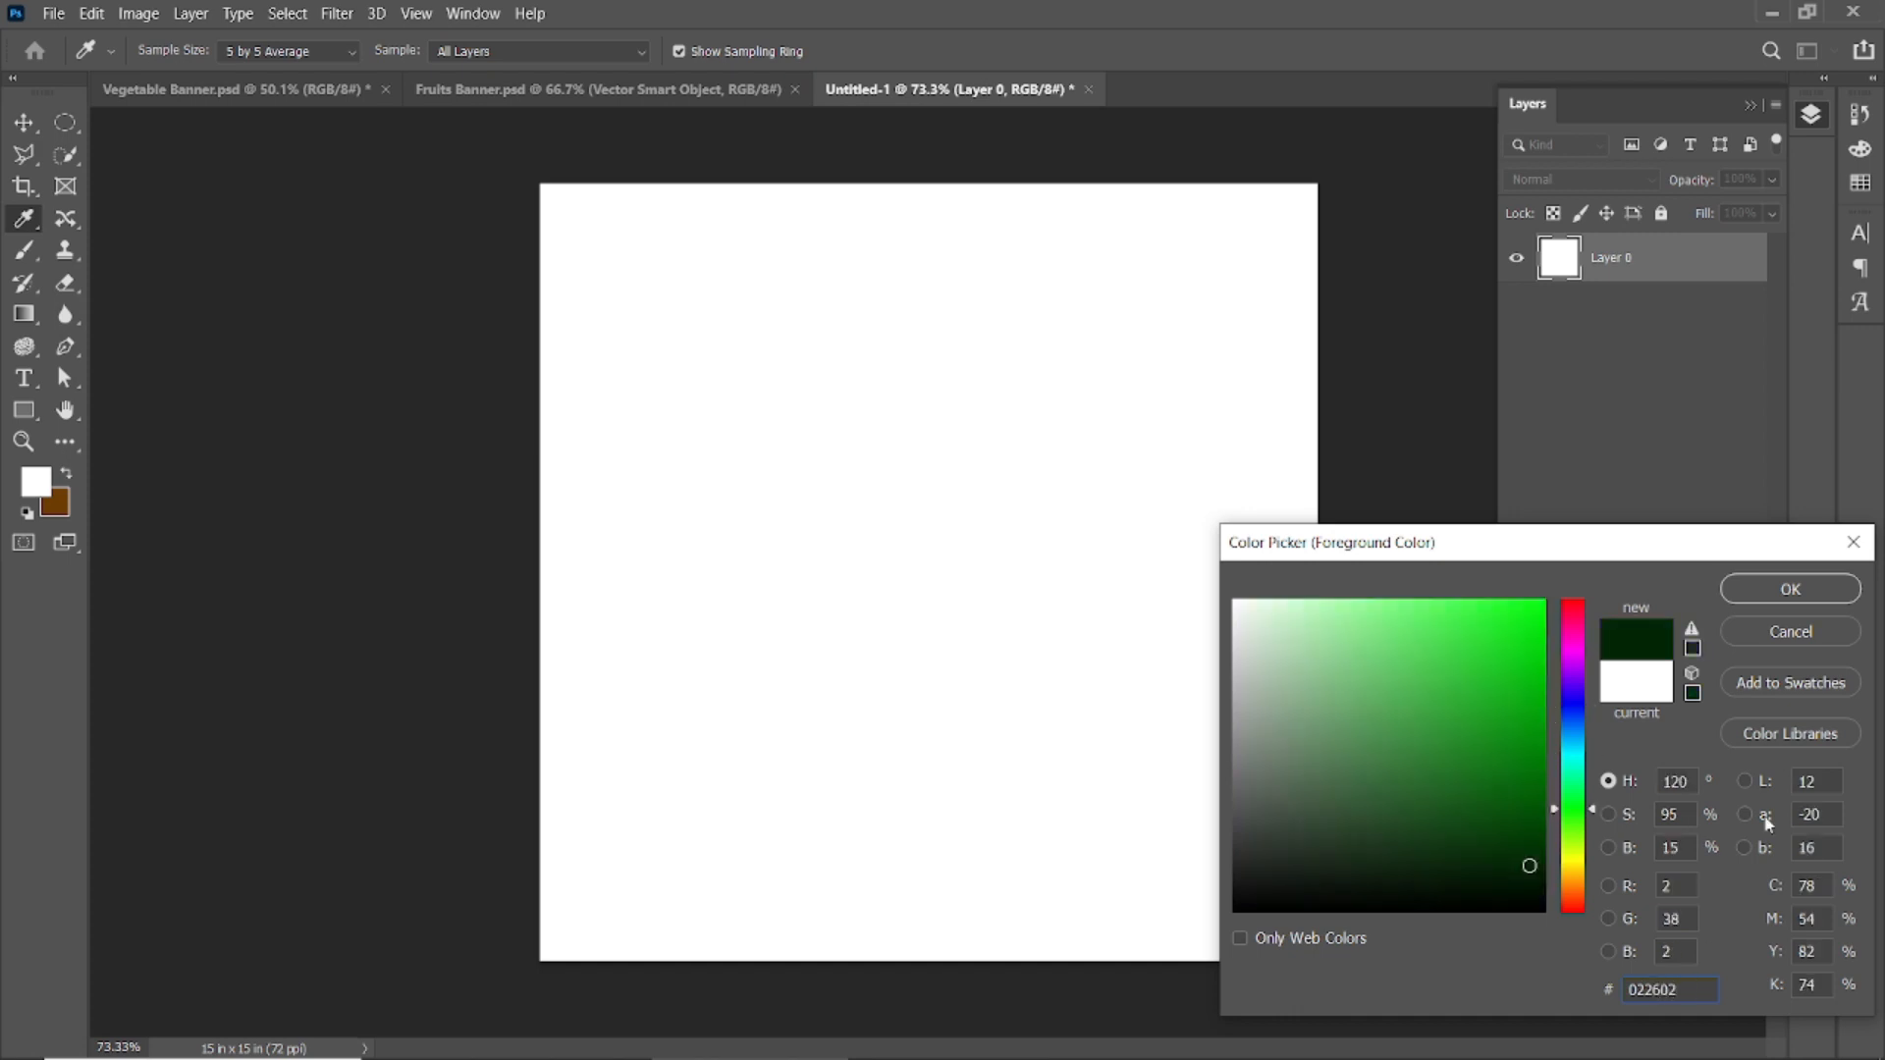
key("Return")
left_click(365, 514)
left_click(902, 534)
key("alt+BackSpace")
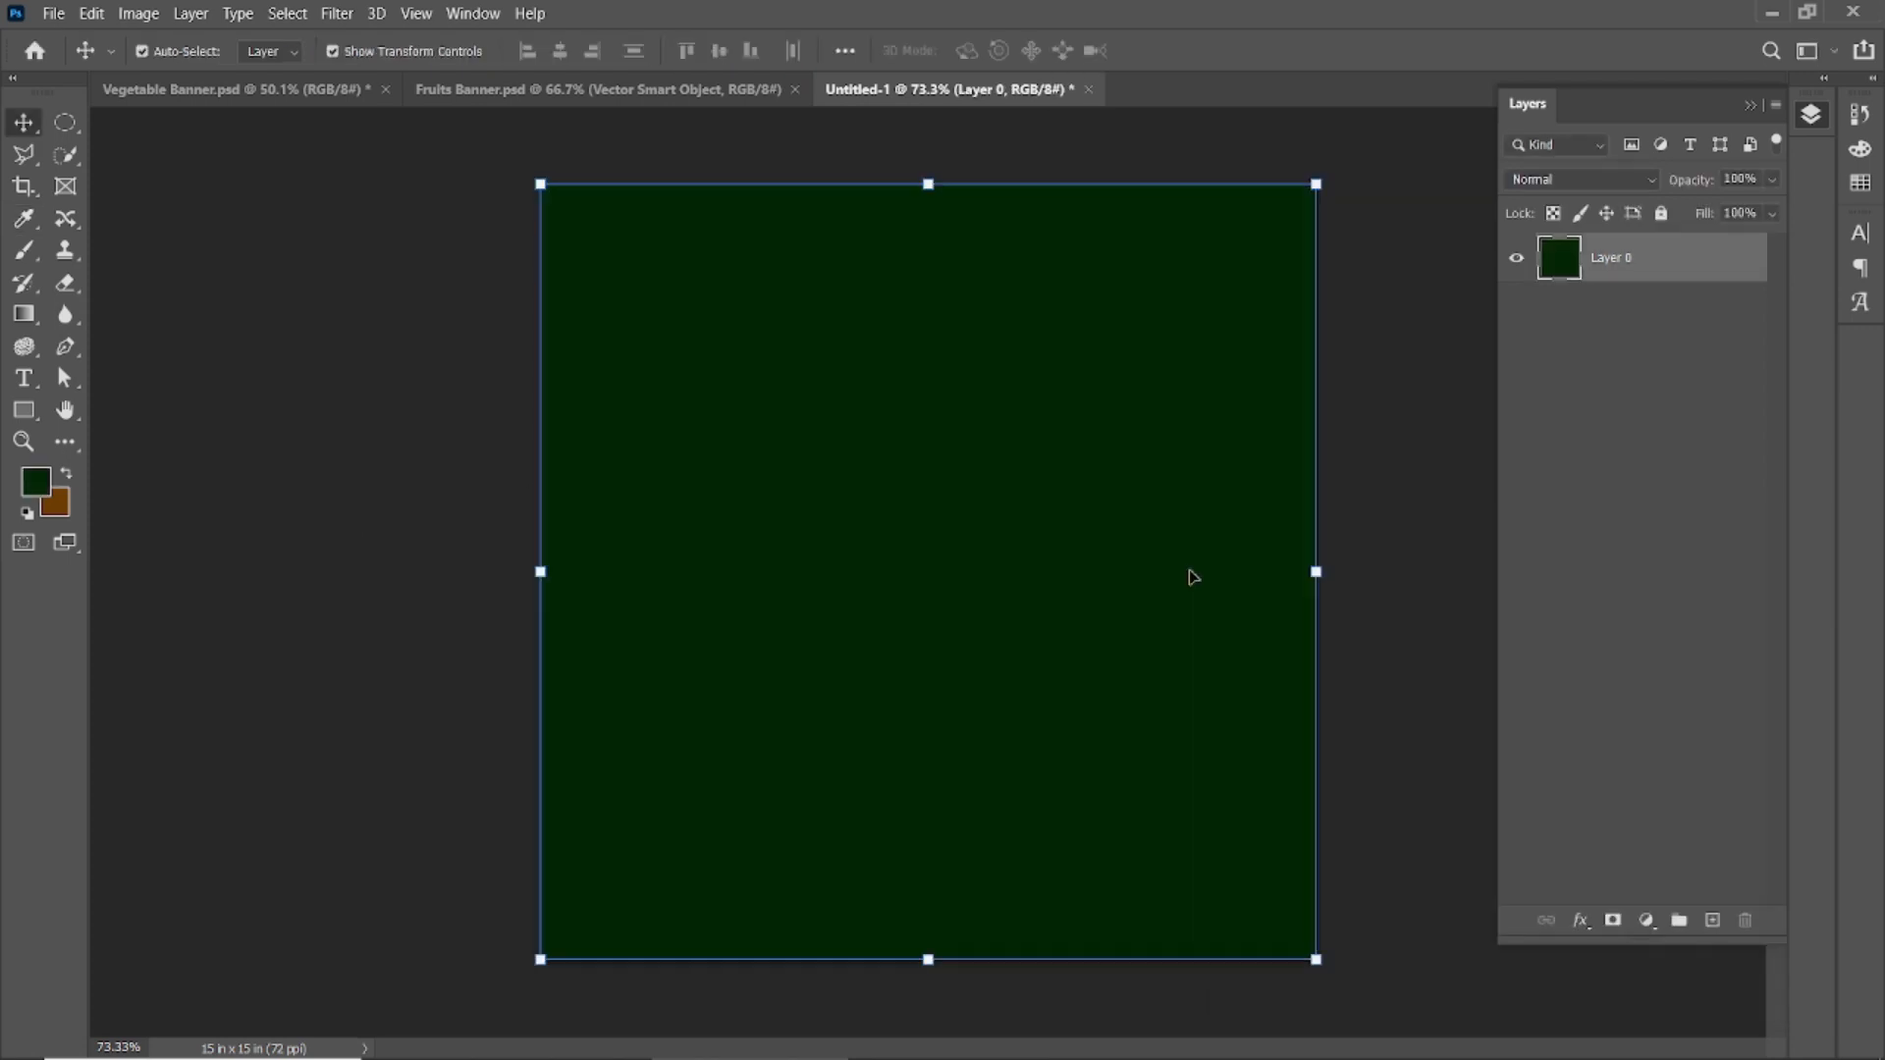
left_click(1411, 475)
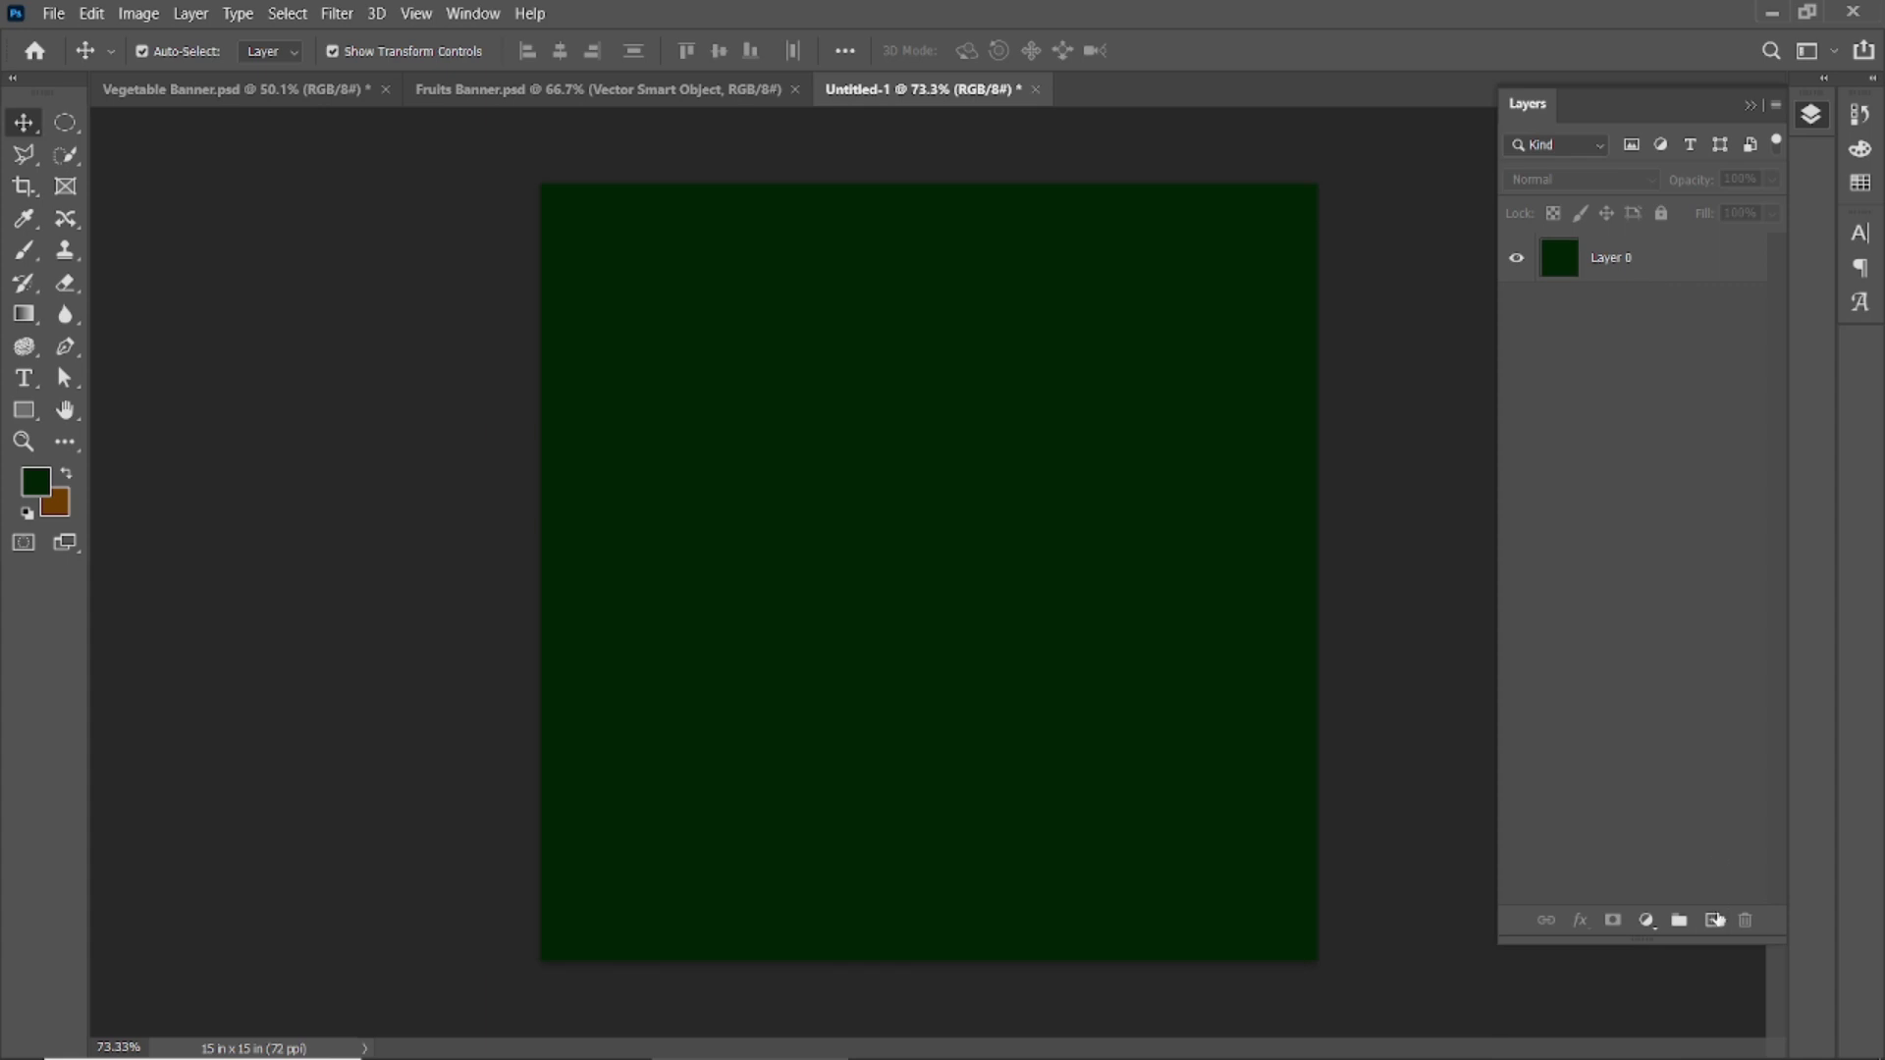
- Add a new layer above the dark green fill and set the foreground colour to 518320
left_click(1713, 921)
left_click(25, 253)
left_click(35, 481)
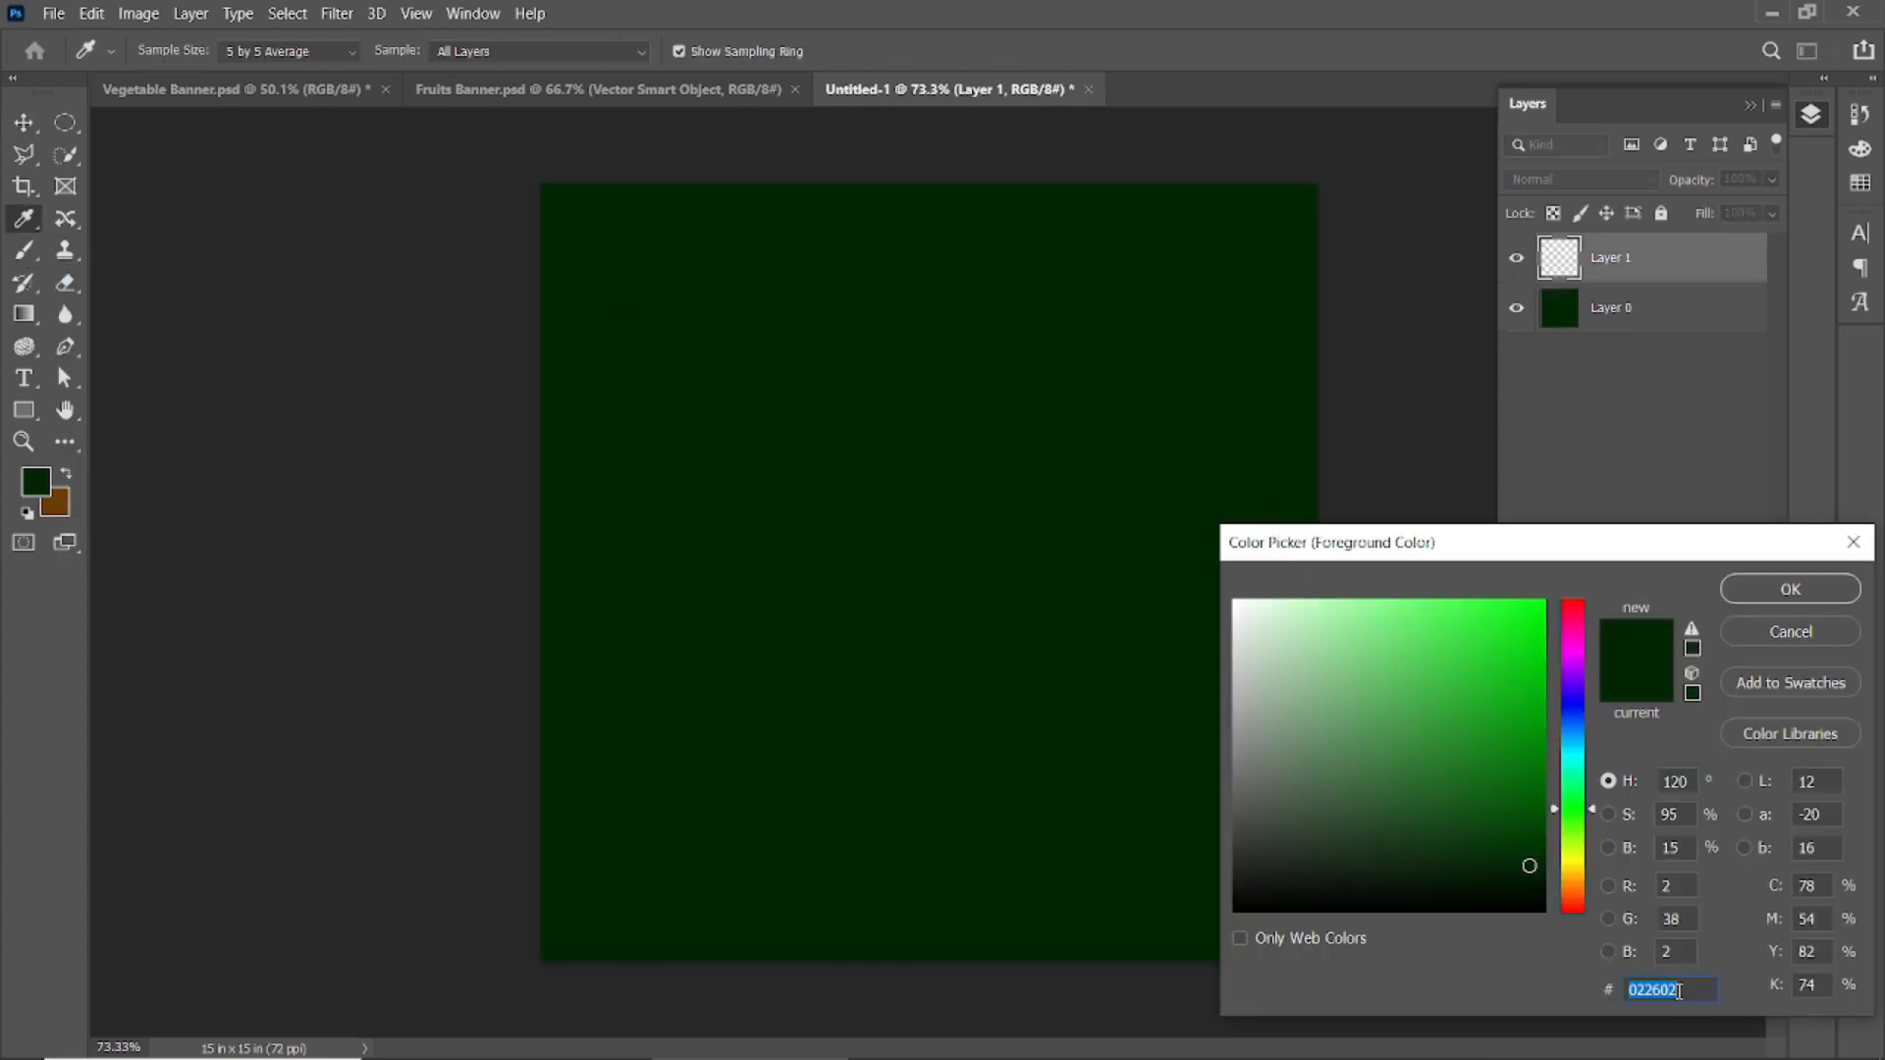
type("518320")
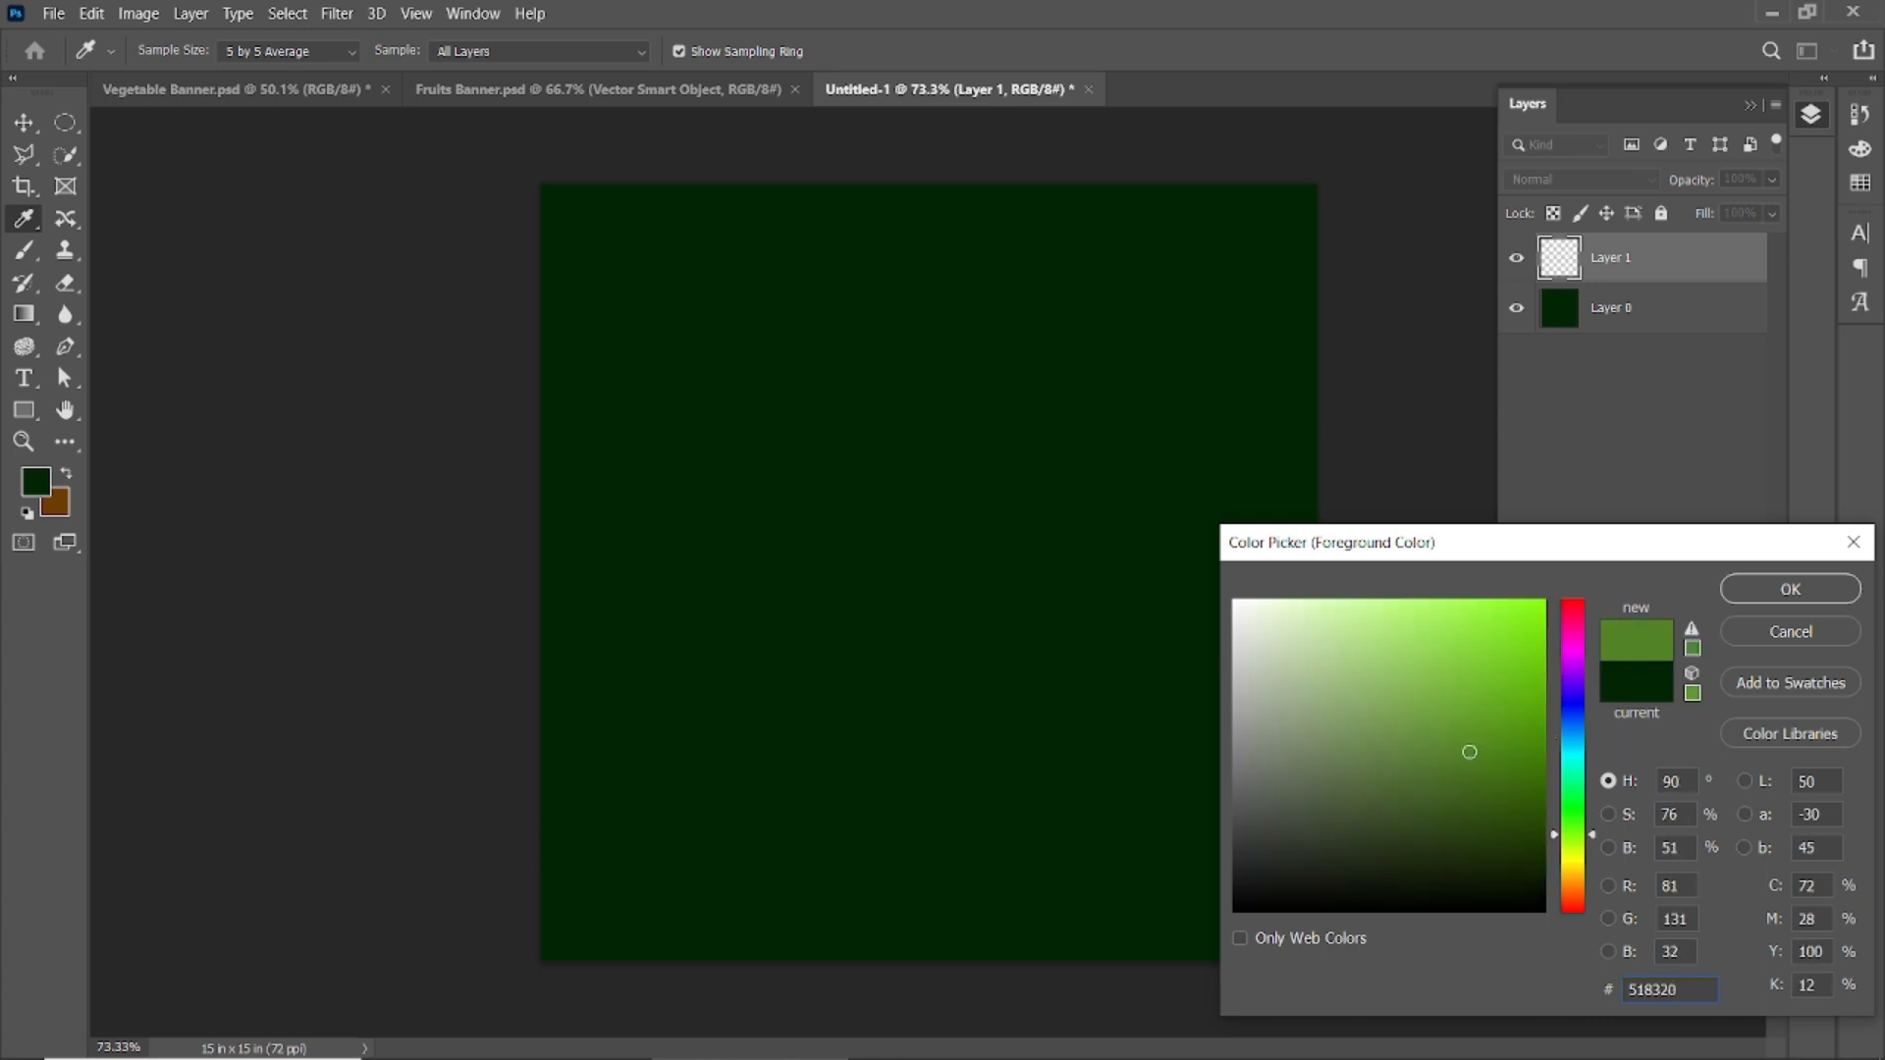
left_click(1790, 589)
- Set the brush to the soft round tip from General Brushes and enlarge it to 1200 px
left_click(154, 51)
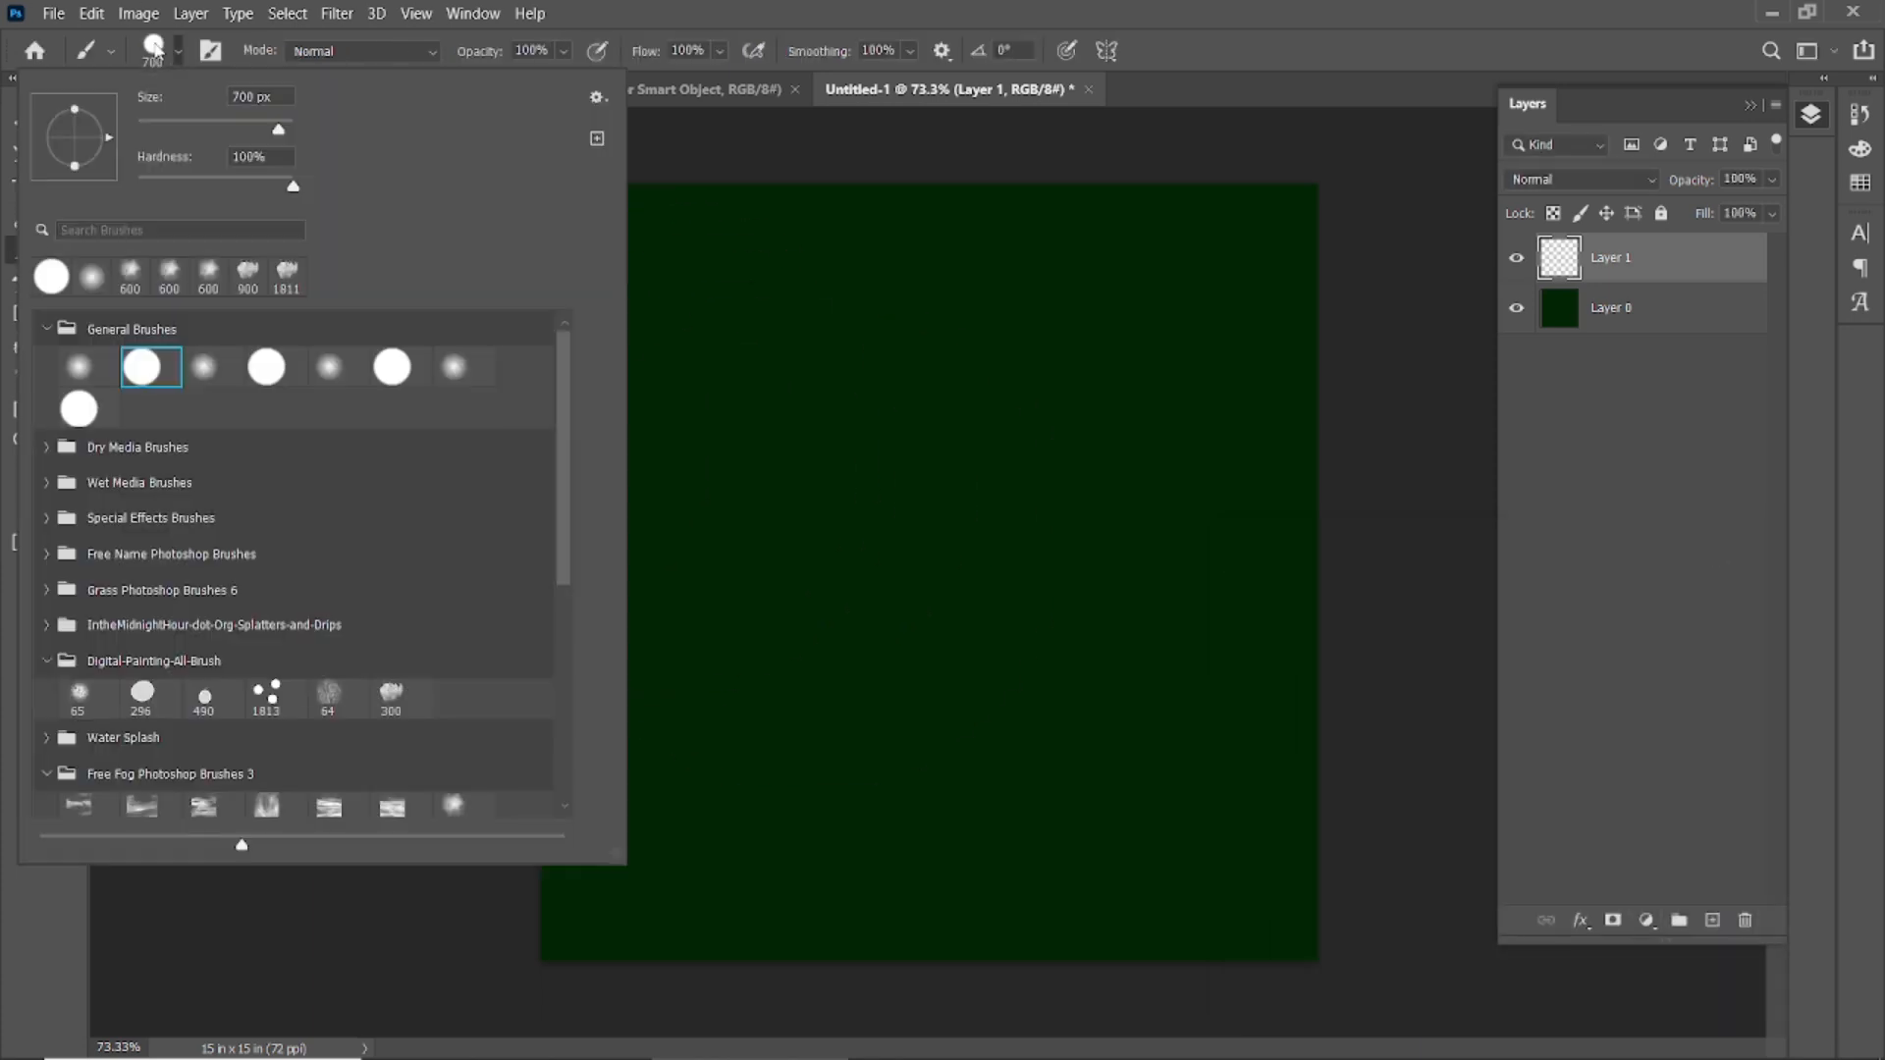
double_click(79, 366)
key("bracketright")
key("bracketright")
key("bracketright")
key("bracketright")
key("bracketright")
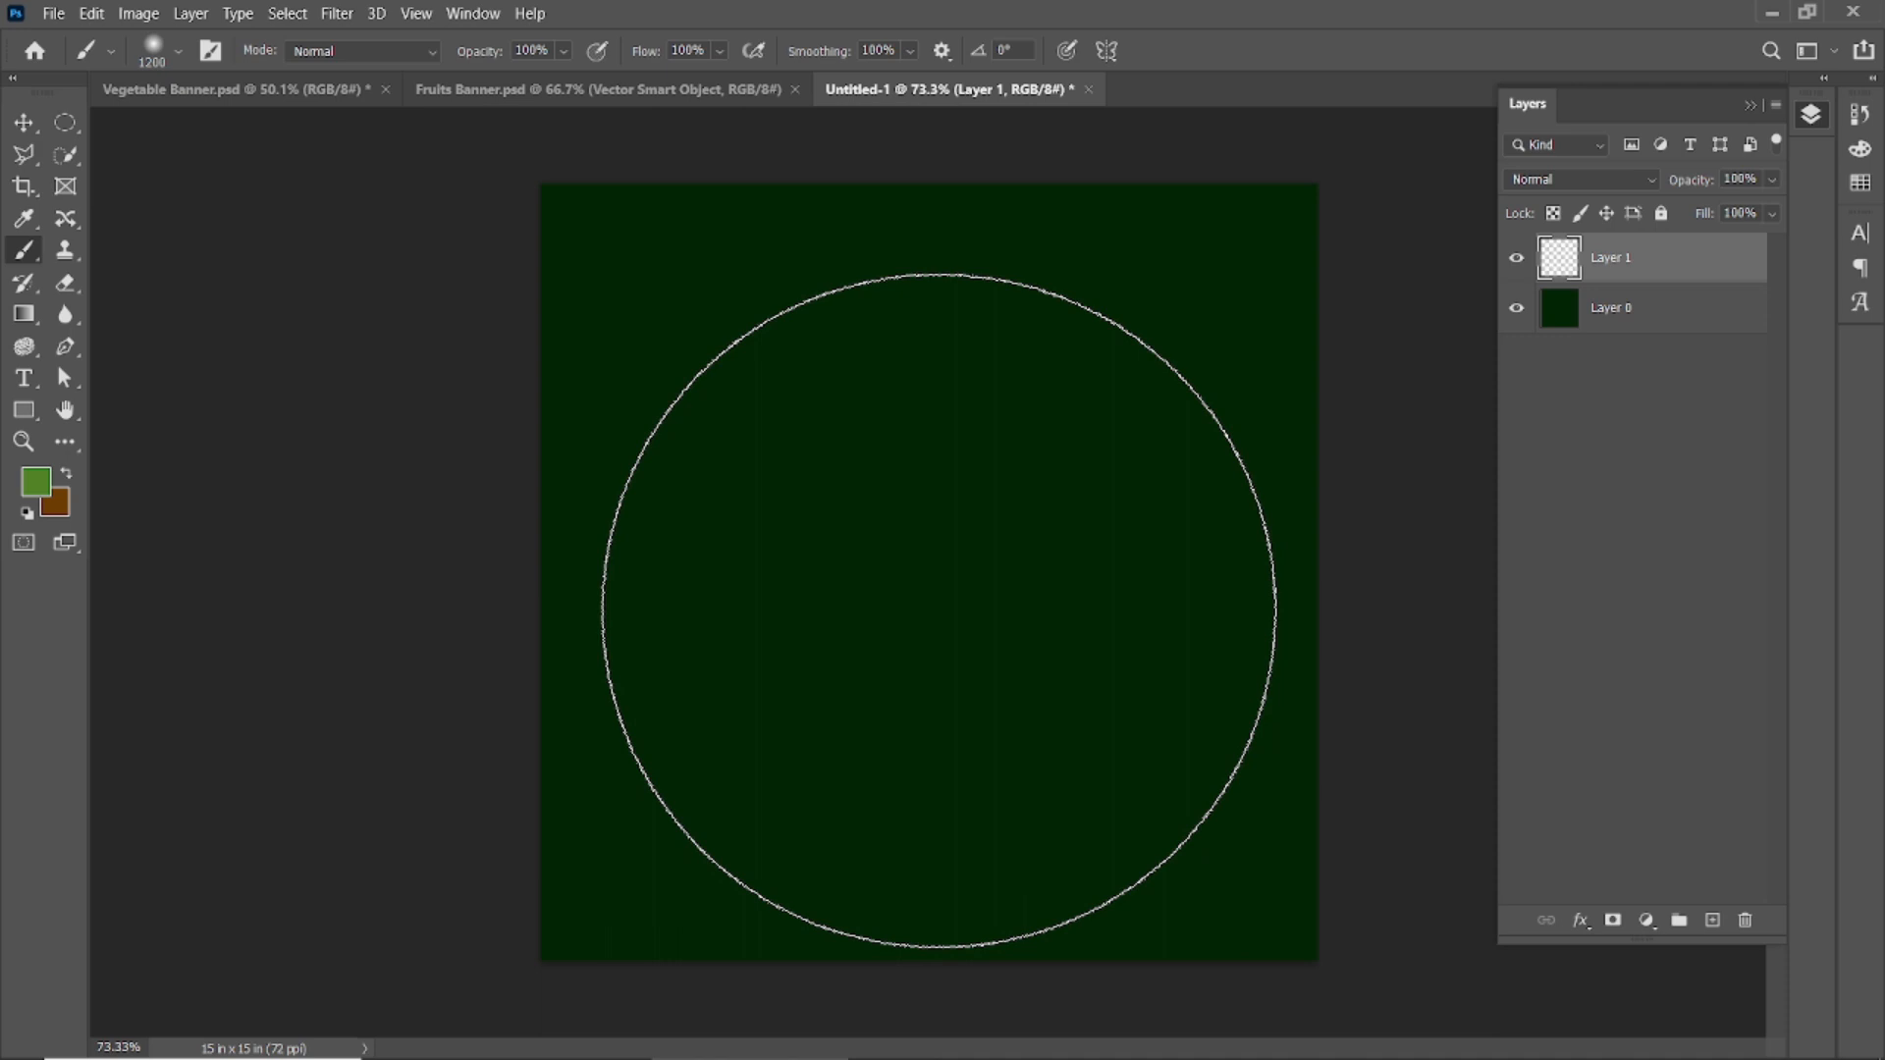
- Paint one soft green glow near the canvas centre, and lock and hide its layer
left_click(864, 461)
key("ctrl+z")
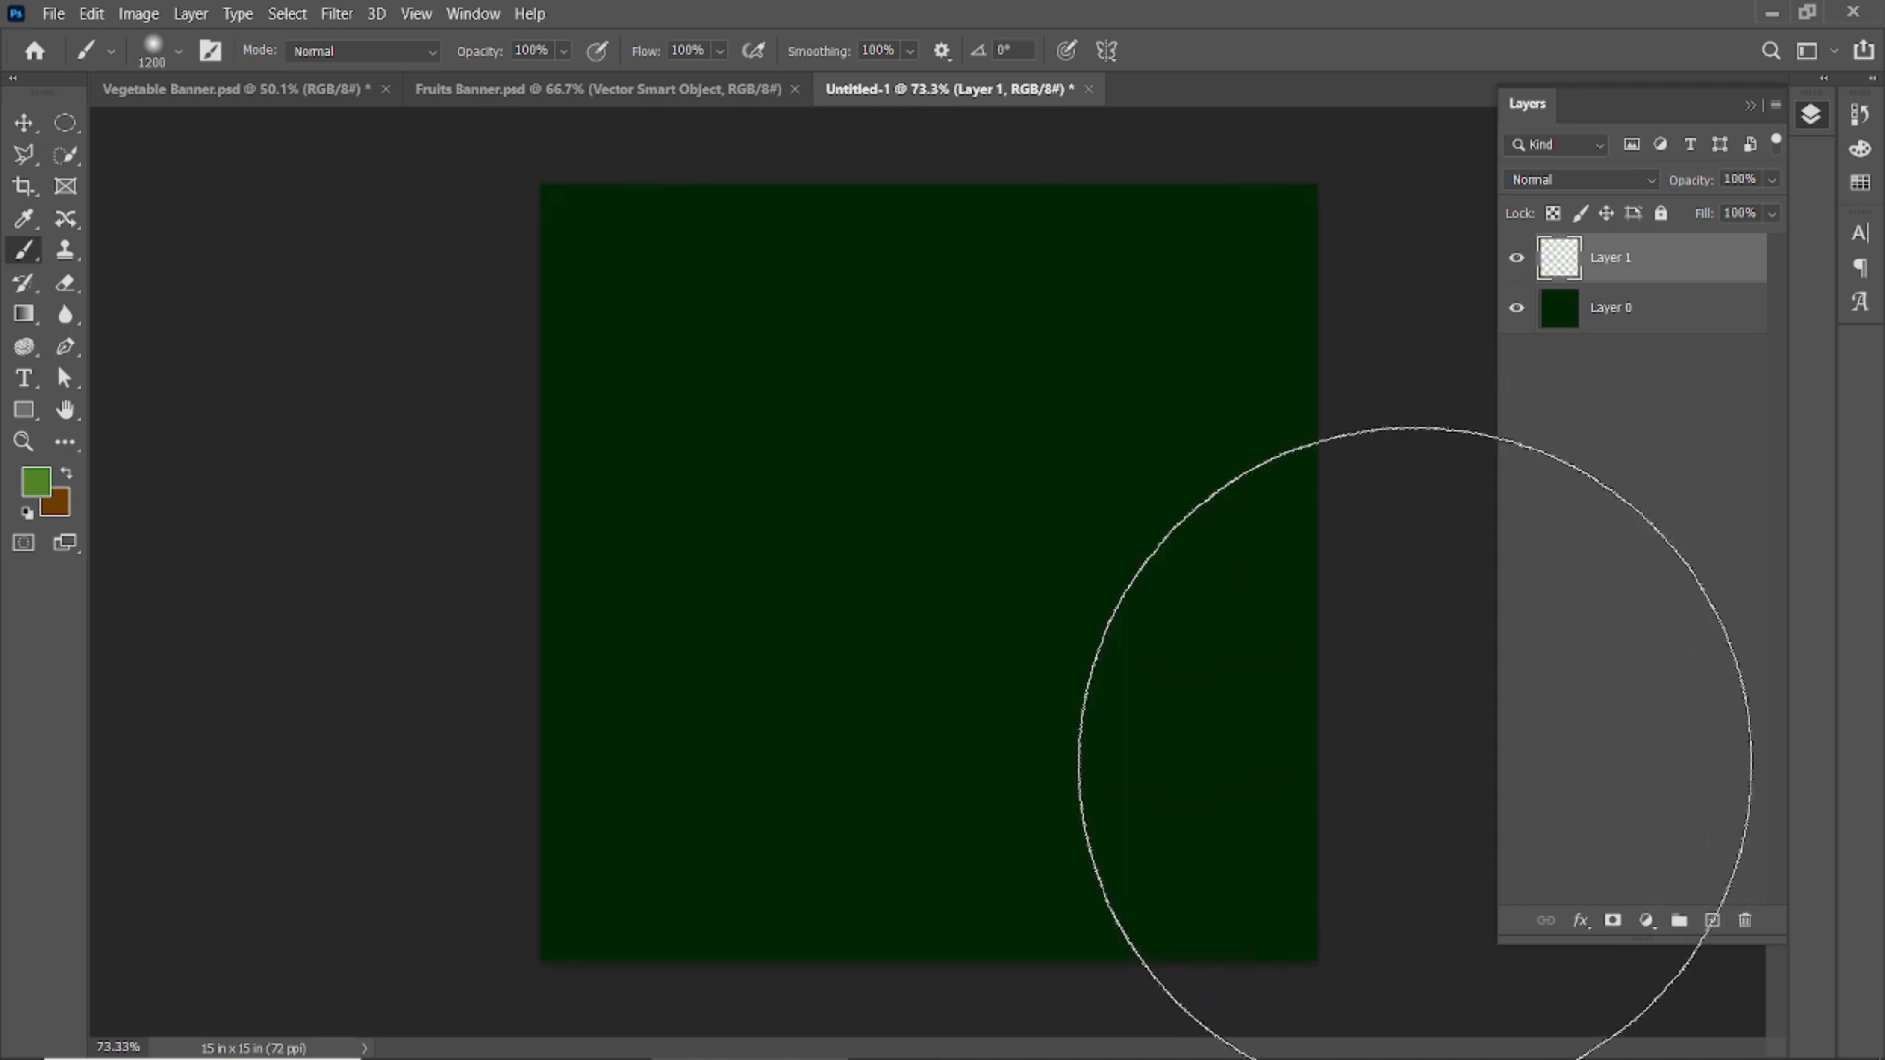
left_click(934, 625)
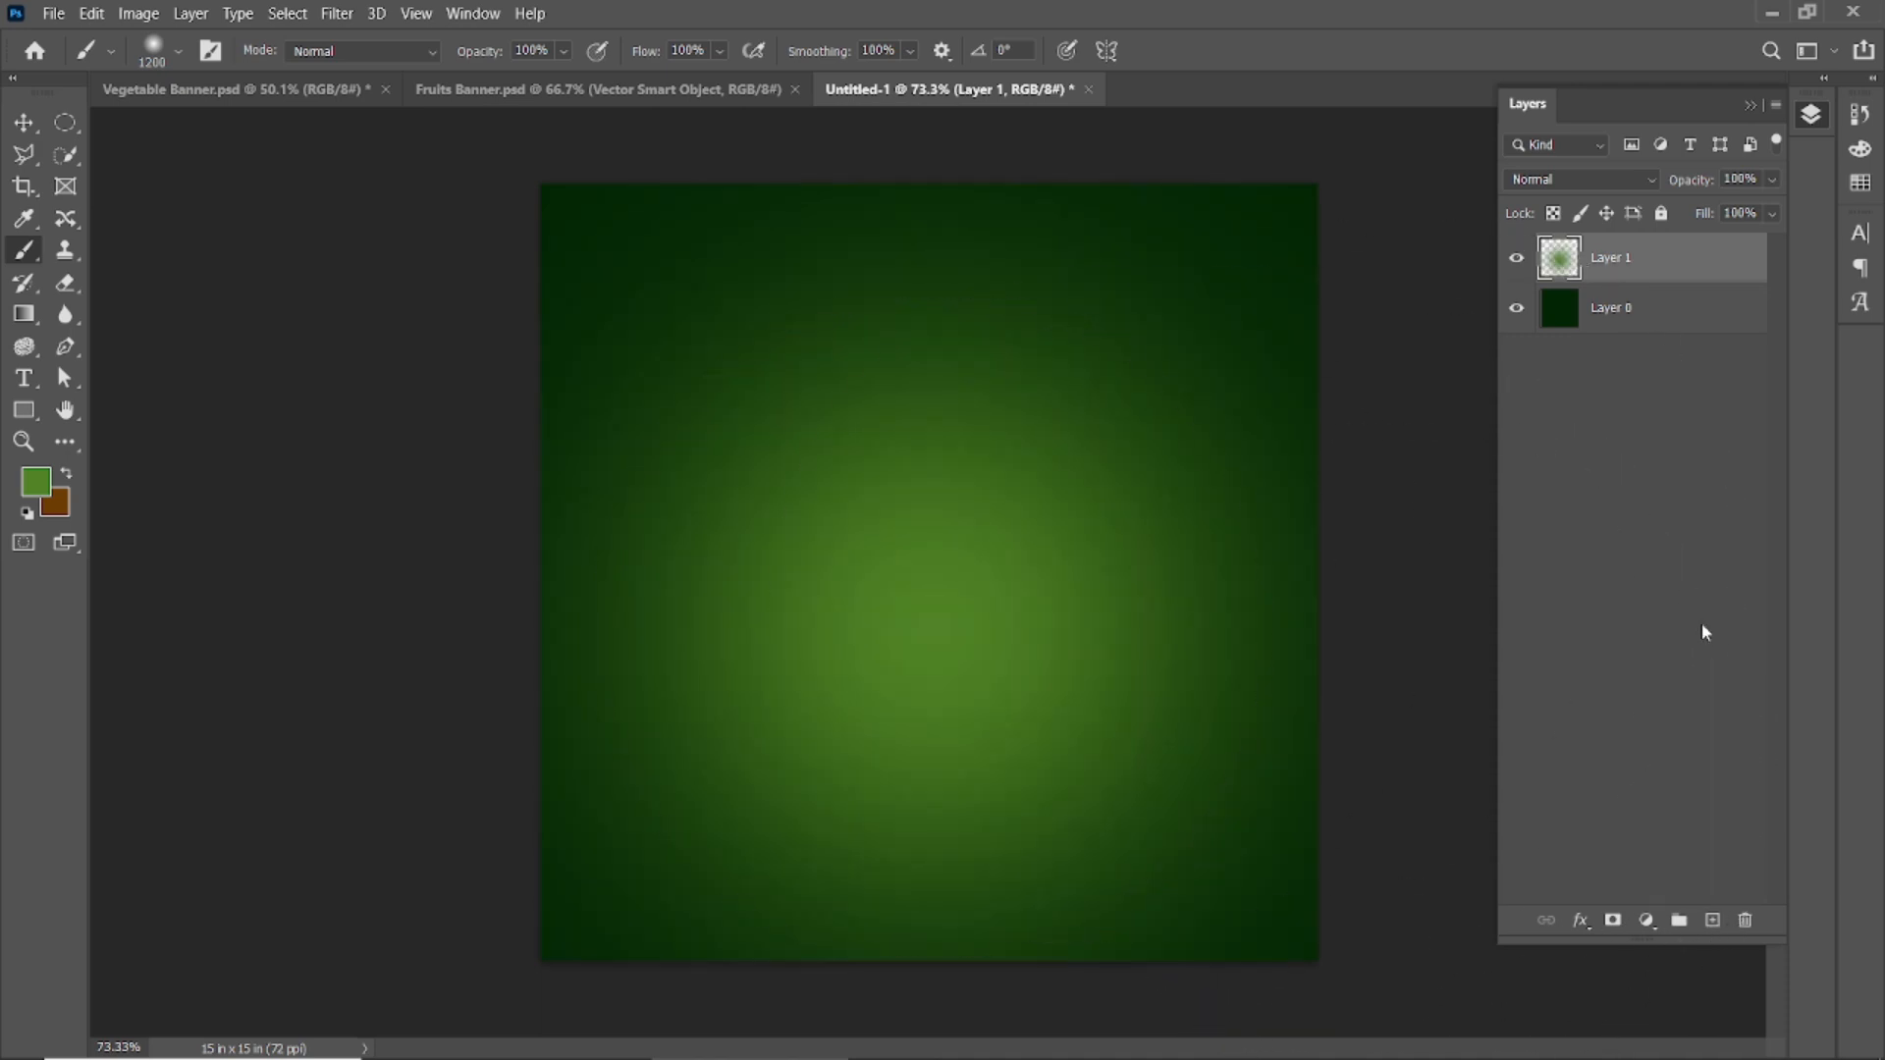
left_click(1516, 257)
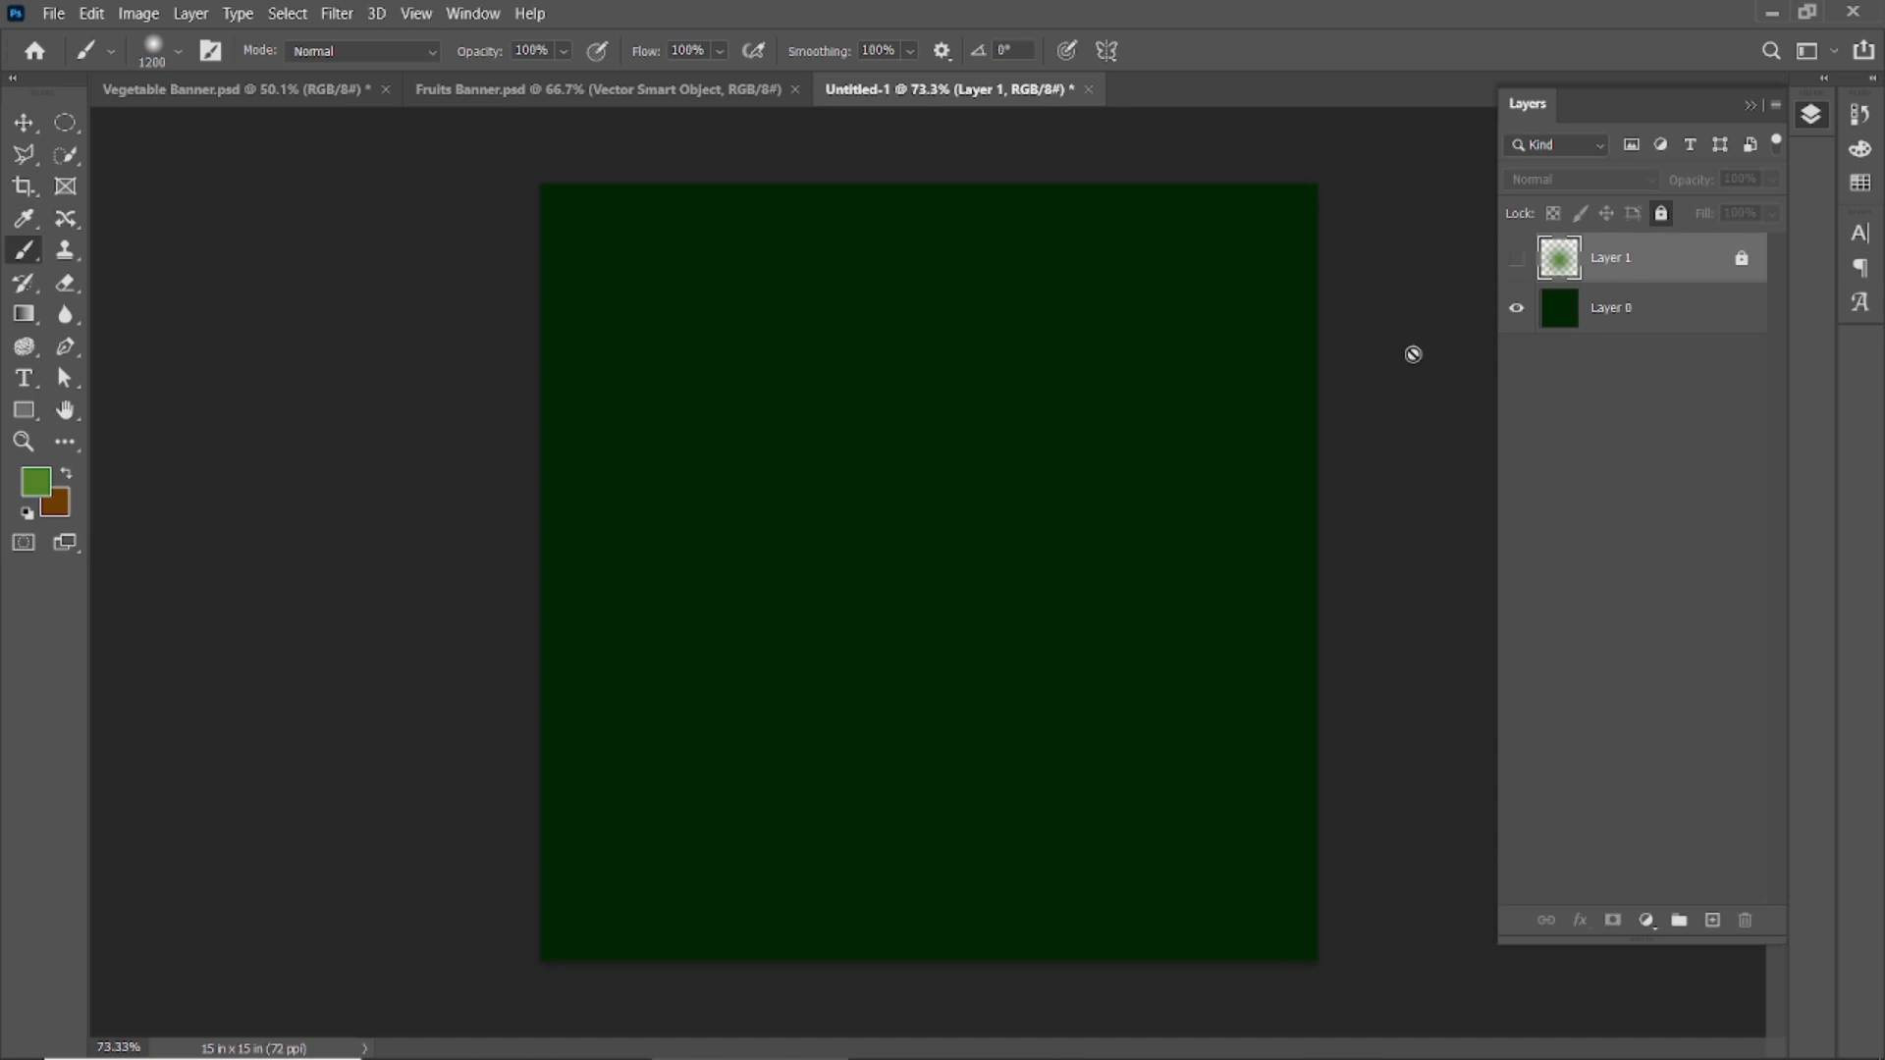
- Open wooden-background-with-basket-full-vegetables.jpg from Downloads and unlock its background layer
left_click(53, 13)
left_click(59, 55)
left_click(286, 265)
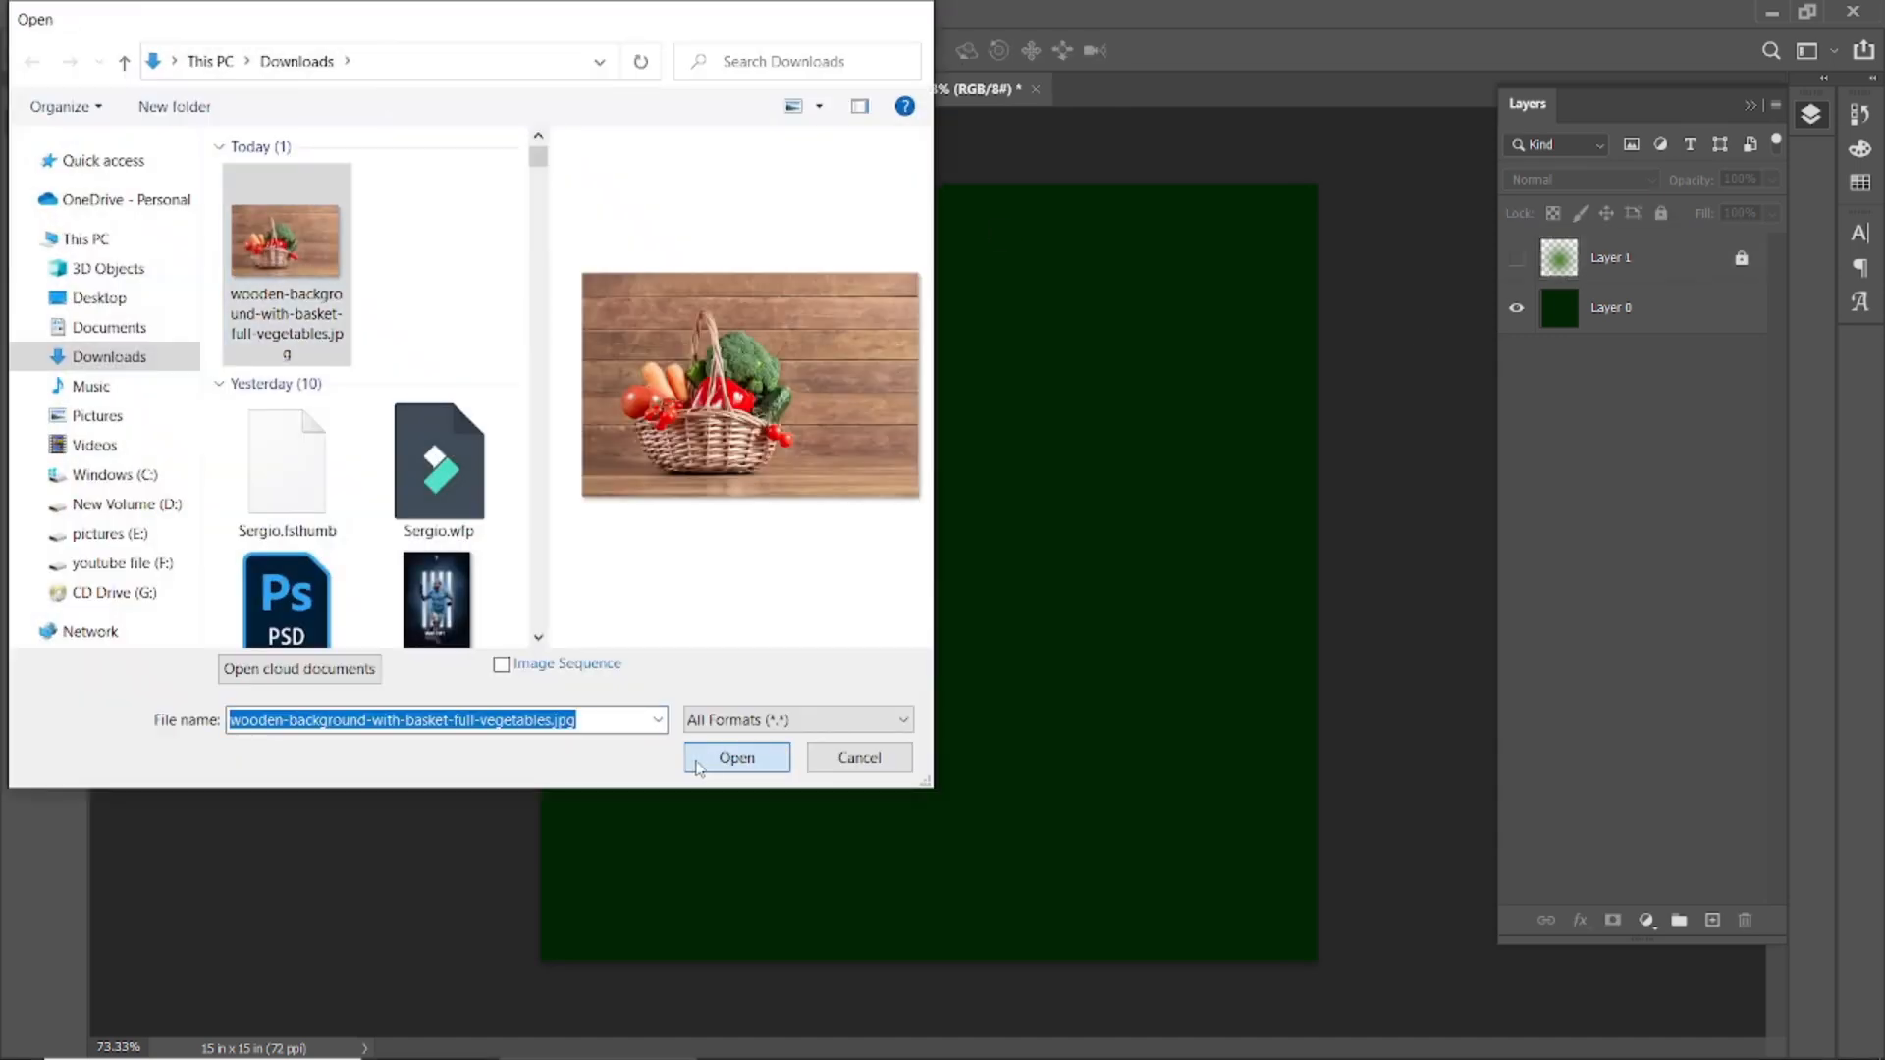
left_click(699, 762)
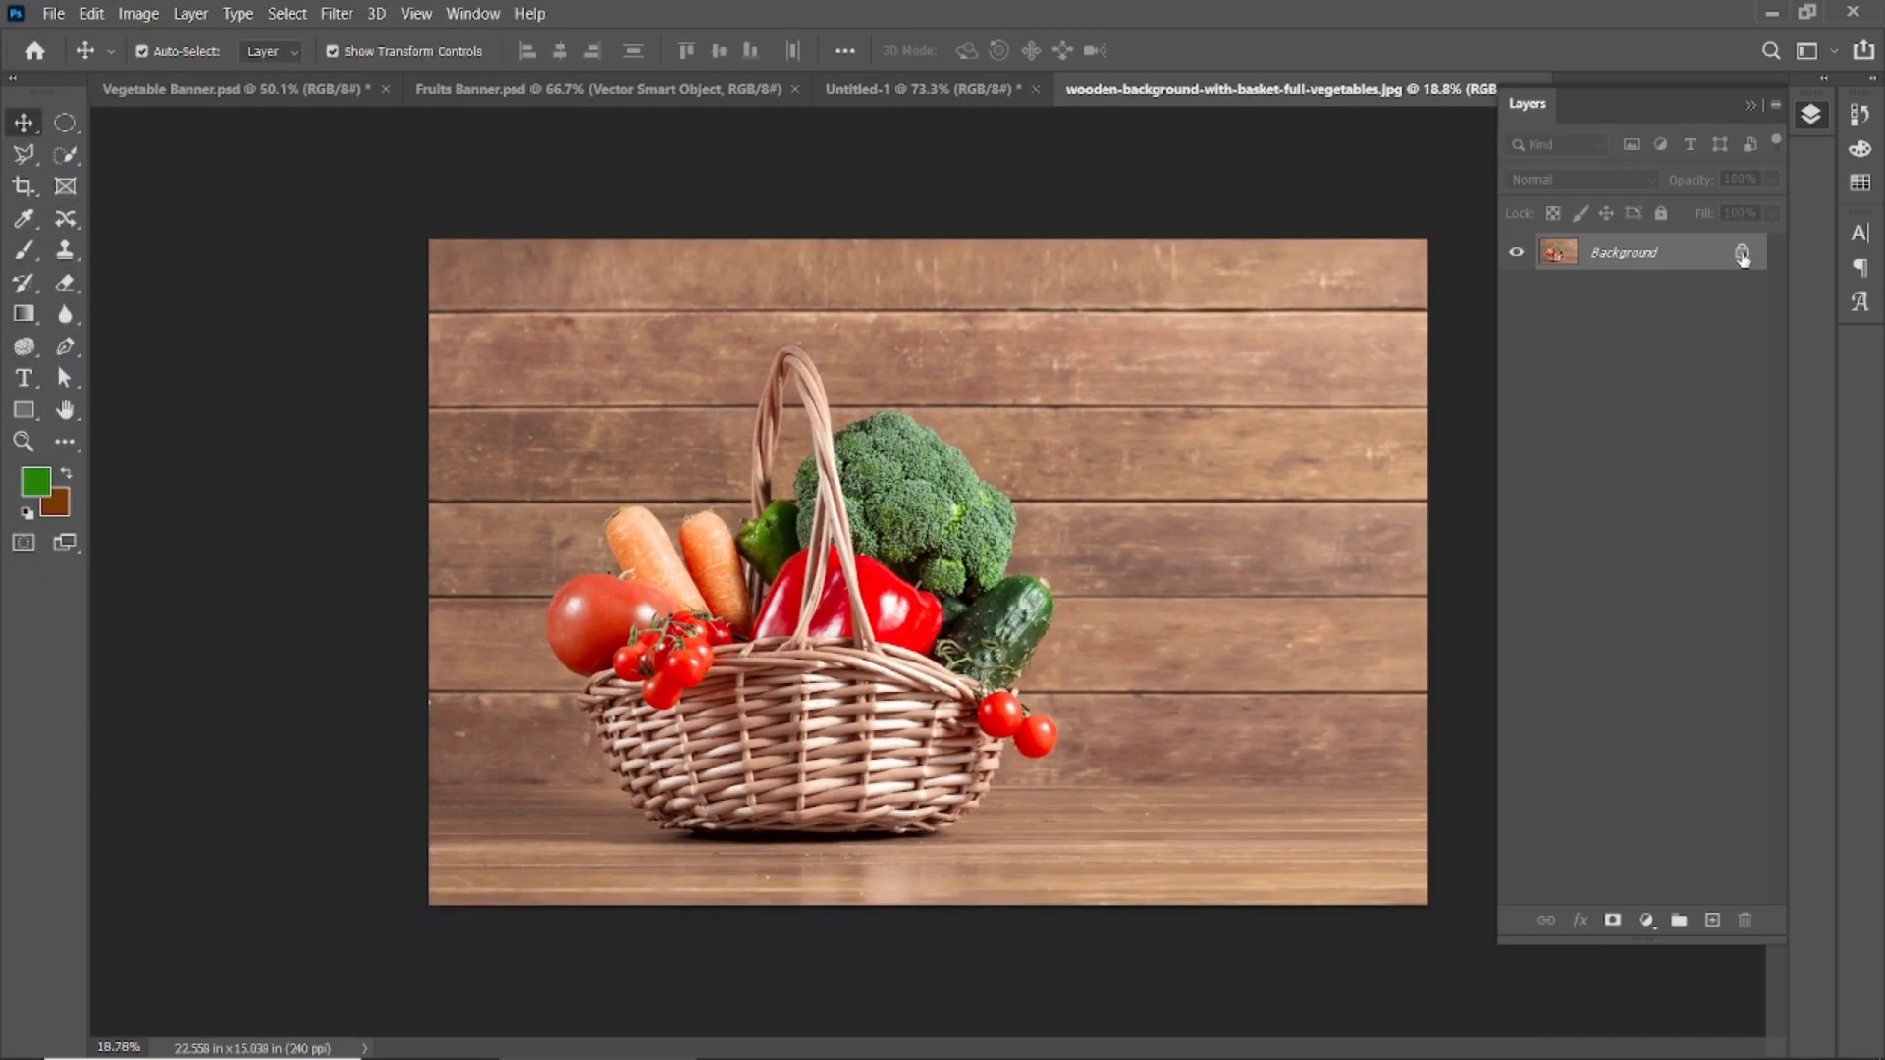
left_click(1743, 253)
- Start a Pen path where the large tomato meets the basket rim and trace its outer edge up to the small leaf
scroll(629, 628, "up", 10)
key("p")
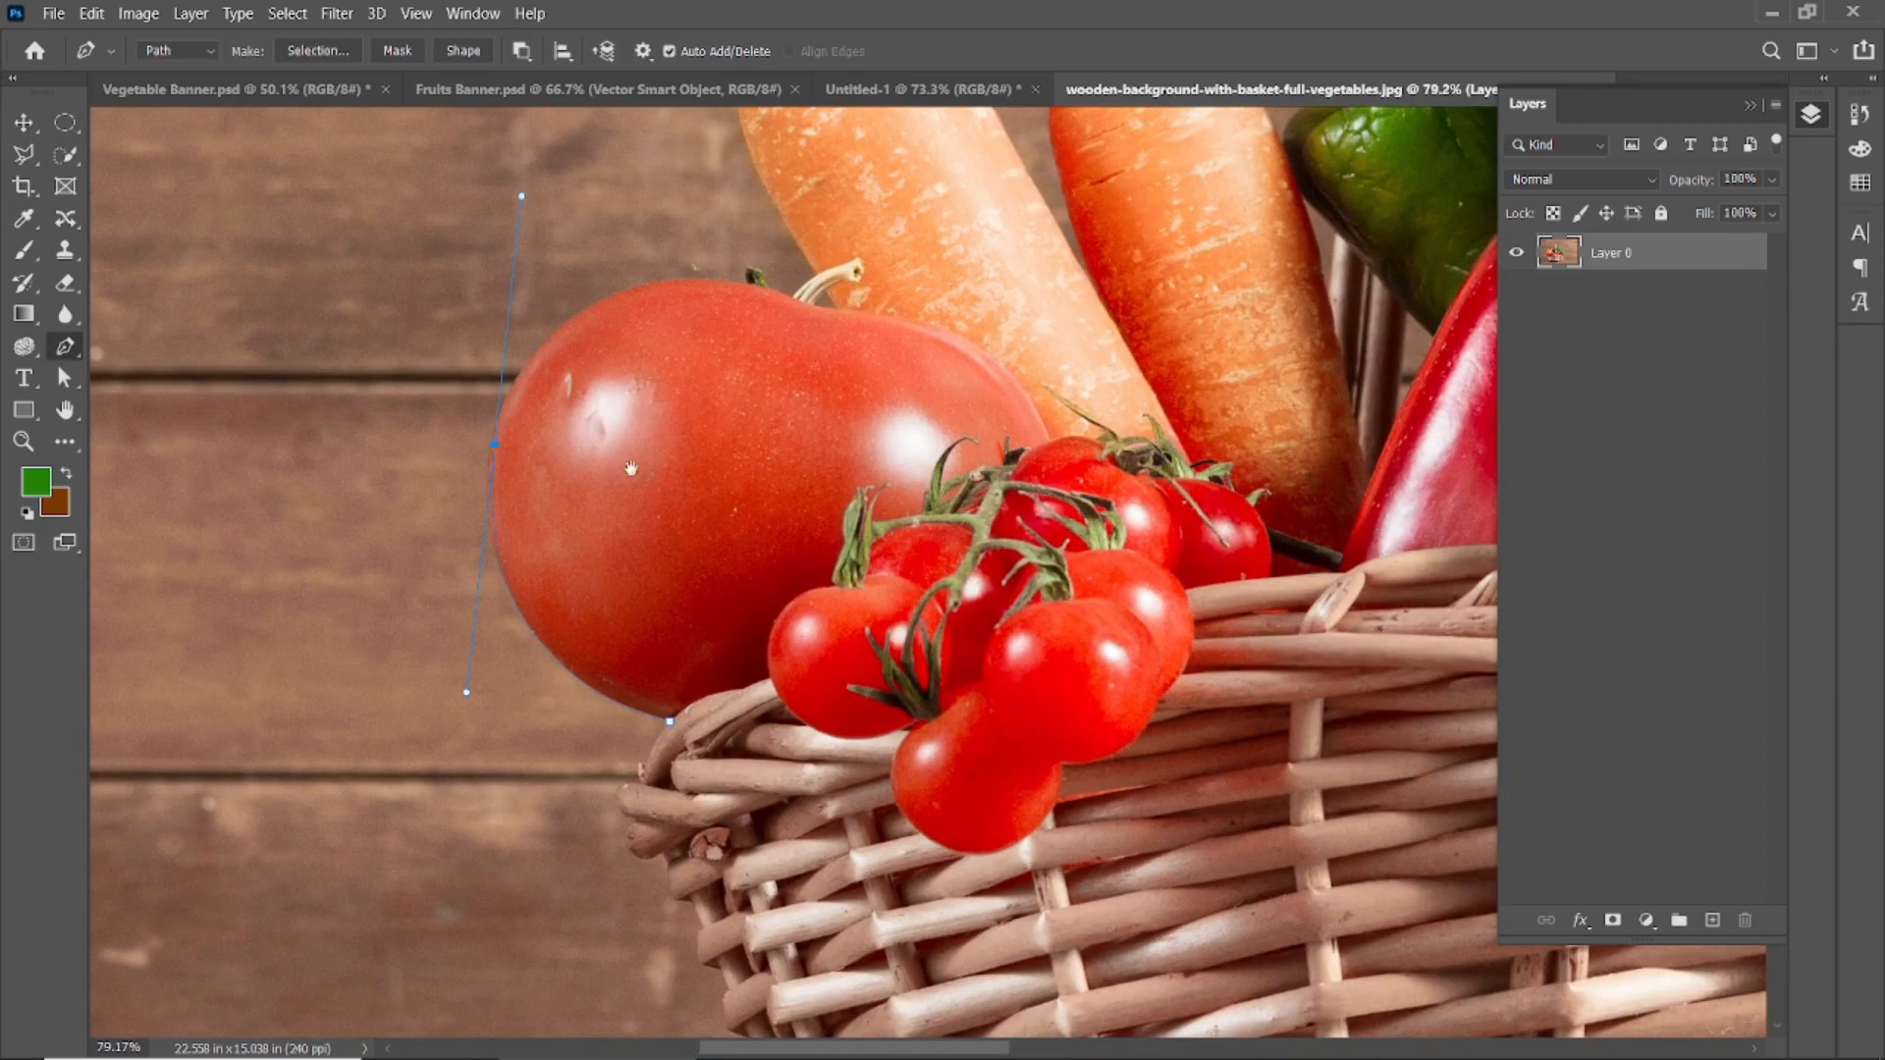
left_click_drag(522, 203, 471, 290)
left_click_drag(471, 284, 527, 316)
scroll(619, 383, "up", 3)
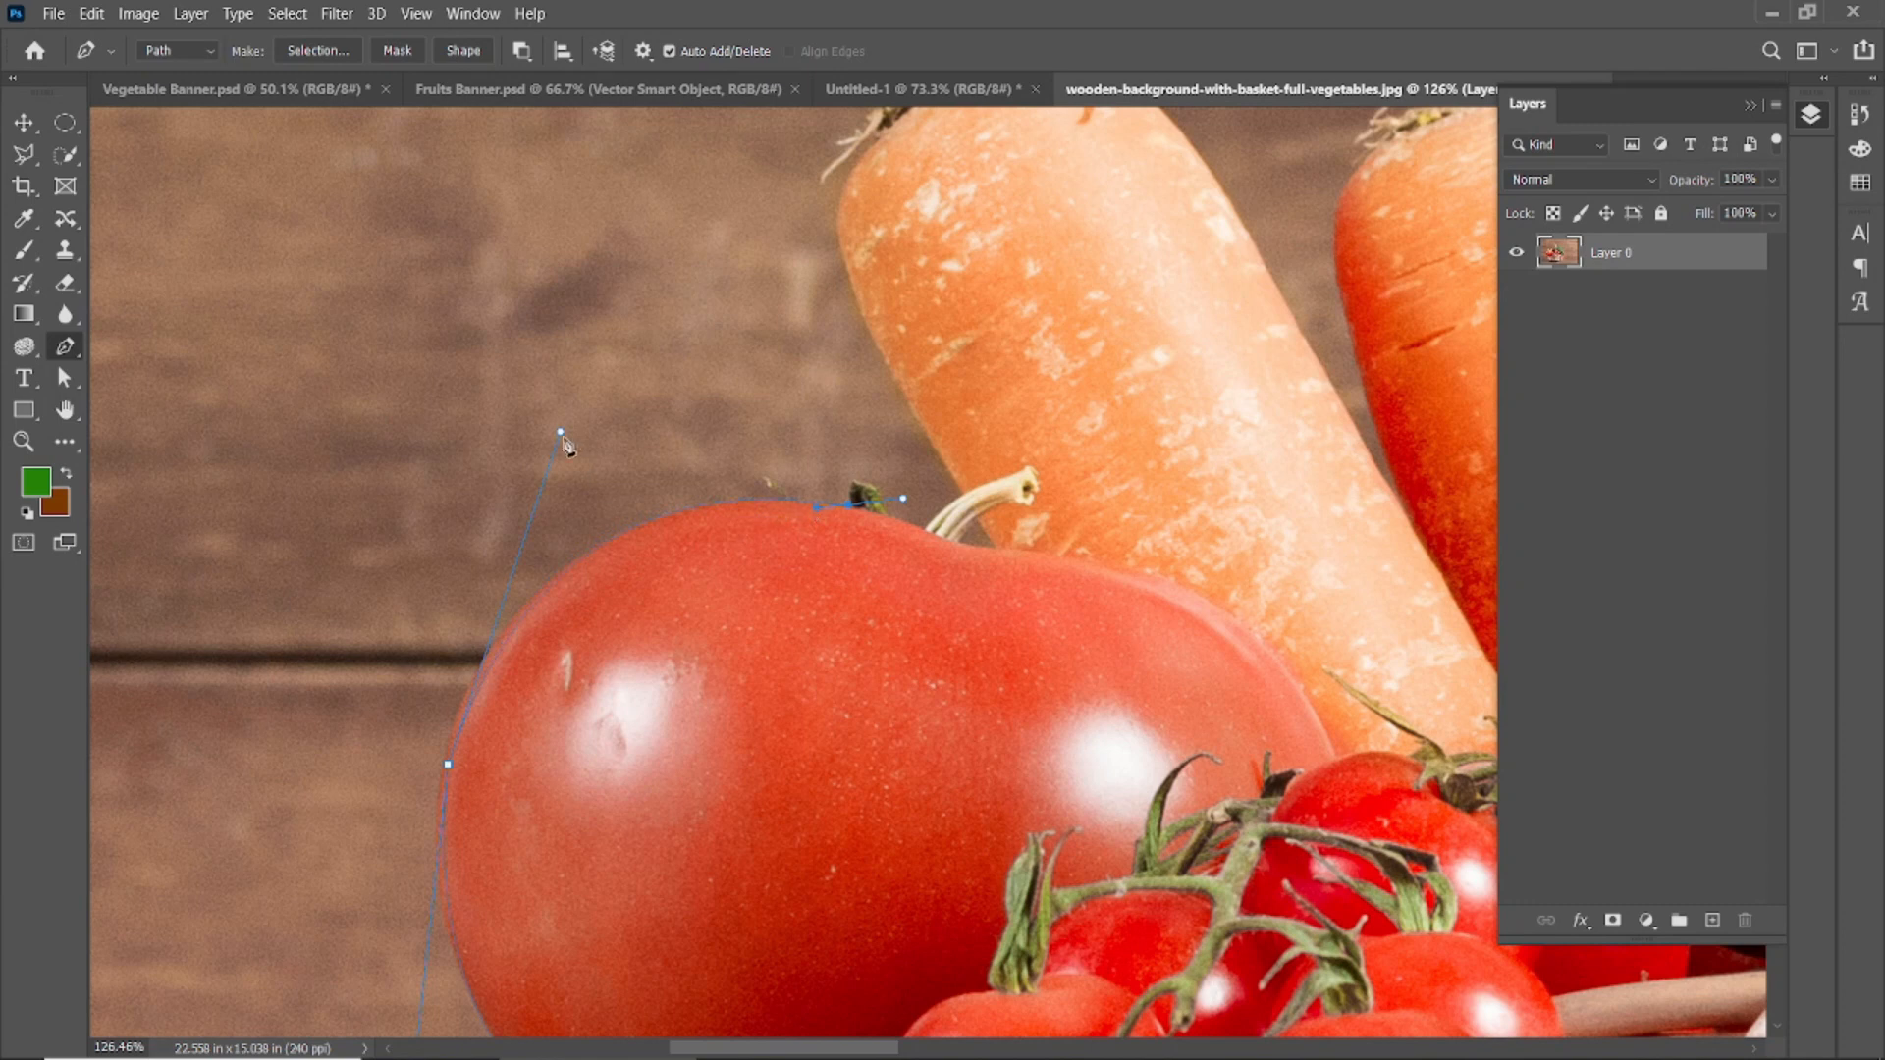
scroll(412, 977, "up", 3)
scroll(486, 658, "down", 2)
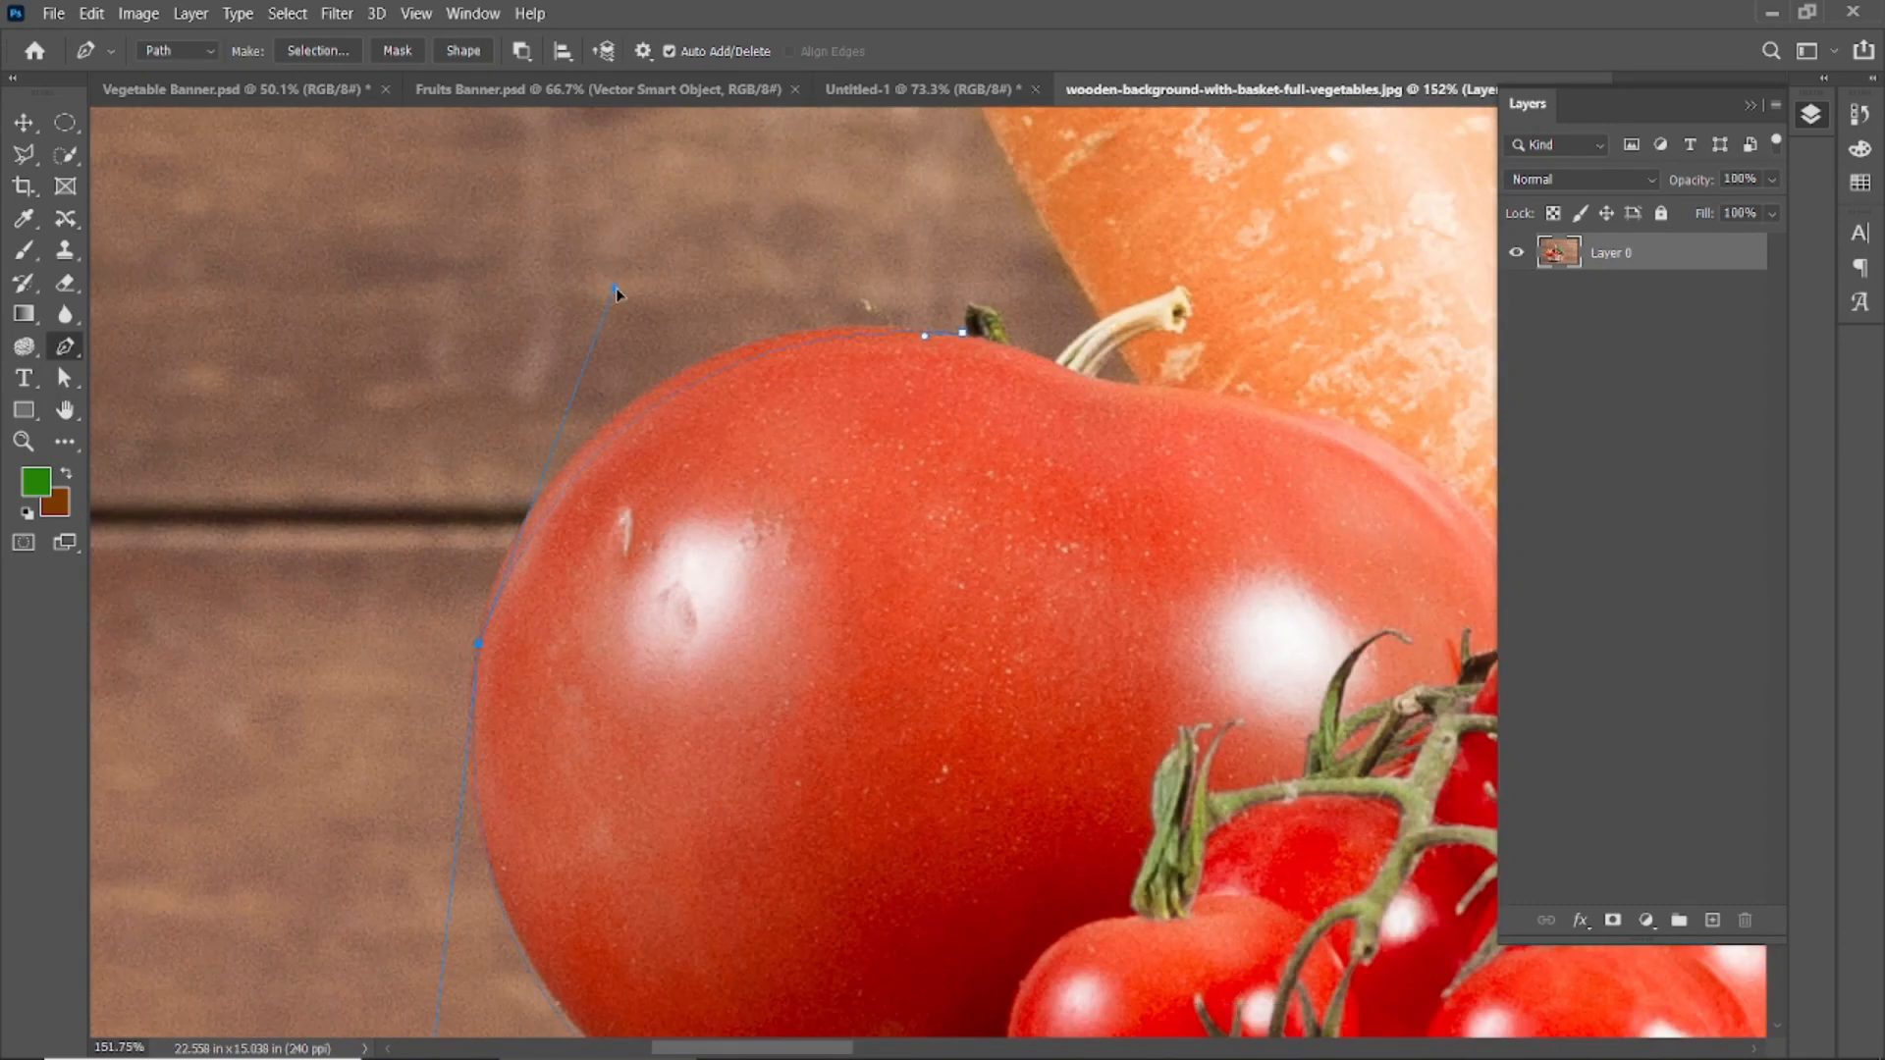
scroll(587, 260, "up", 5)
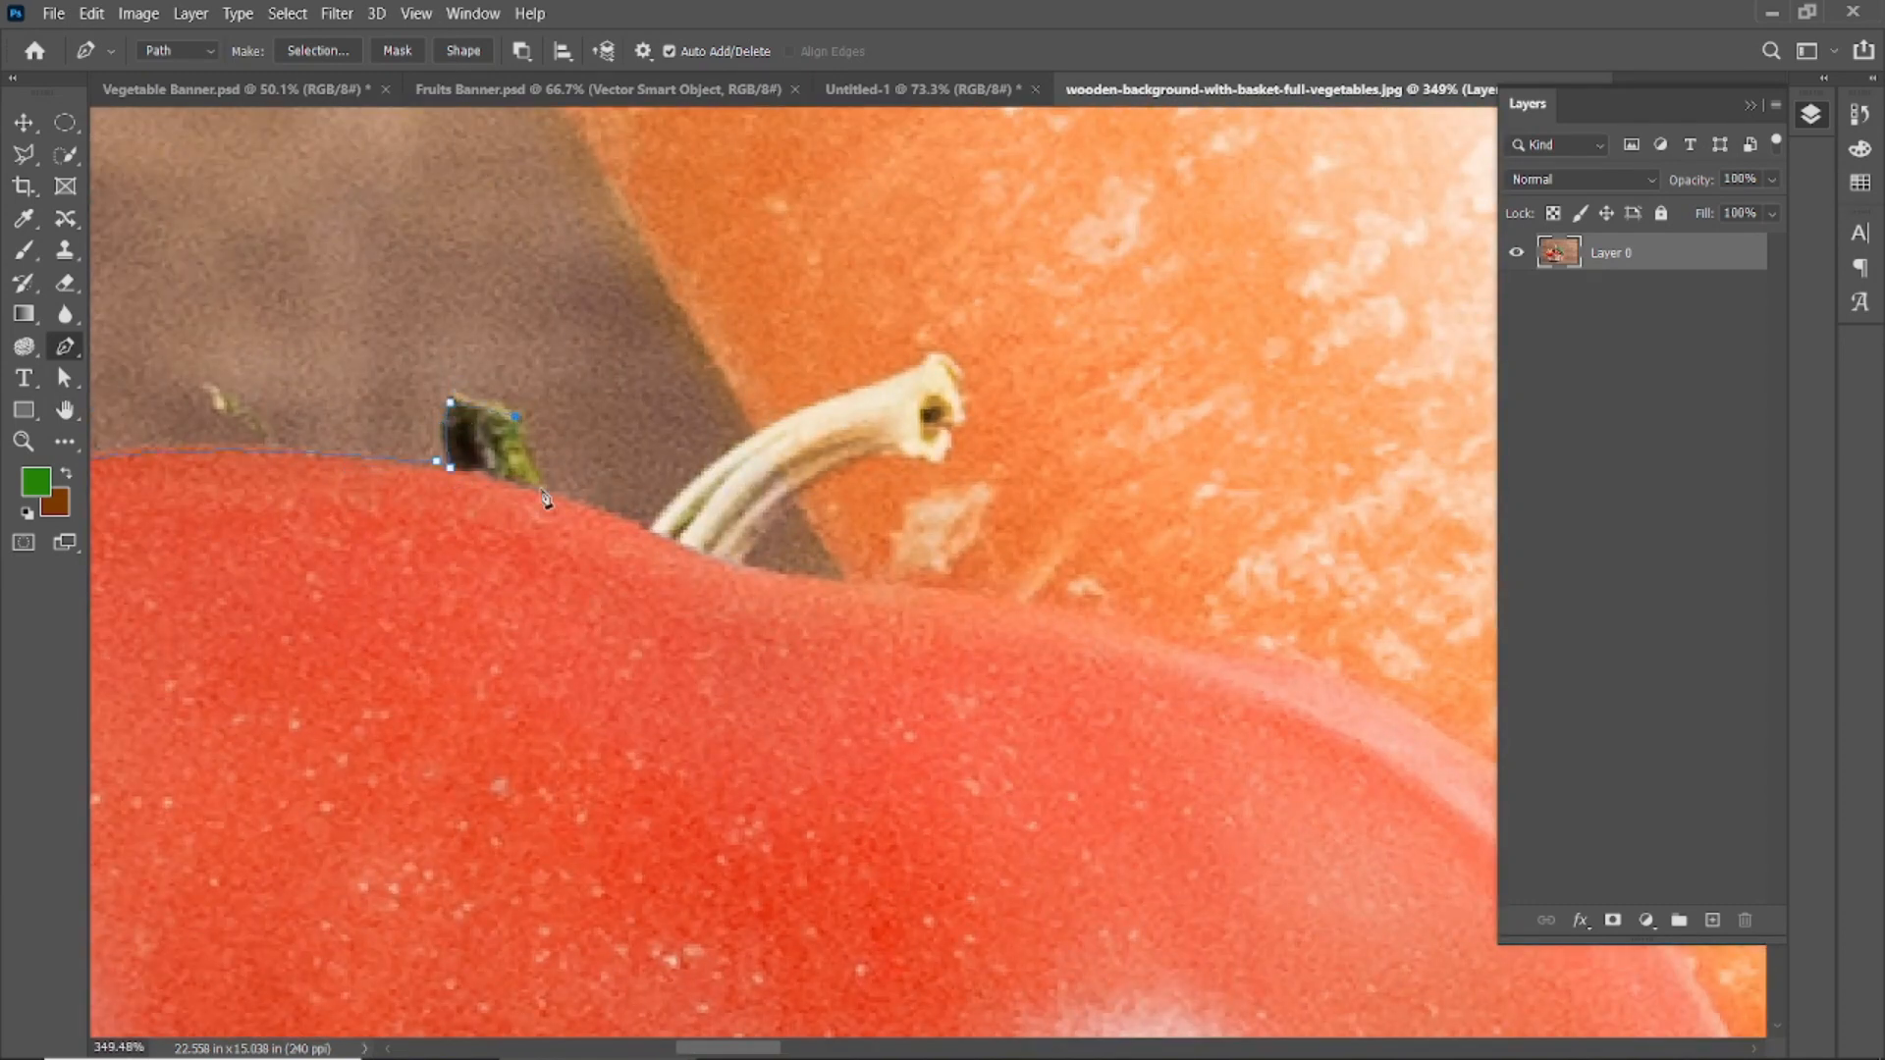
- Continue the Pen path past the tomato's small leaf and up along its stem
left_click_drag(550, 494, 564, 495)
left_click(645, 529)
scroll(709, 558, "down", 2)
scroll(720, 586, "up", 2)
scroll(823, 525, "down", 3)
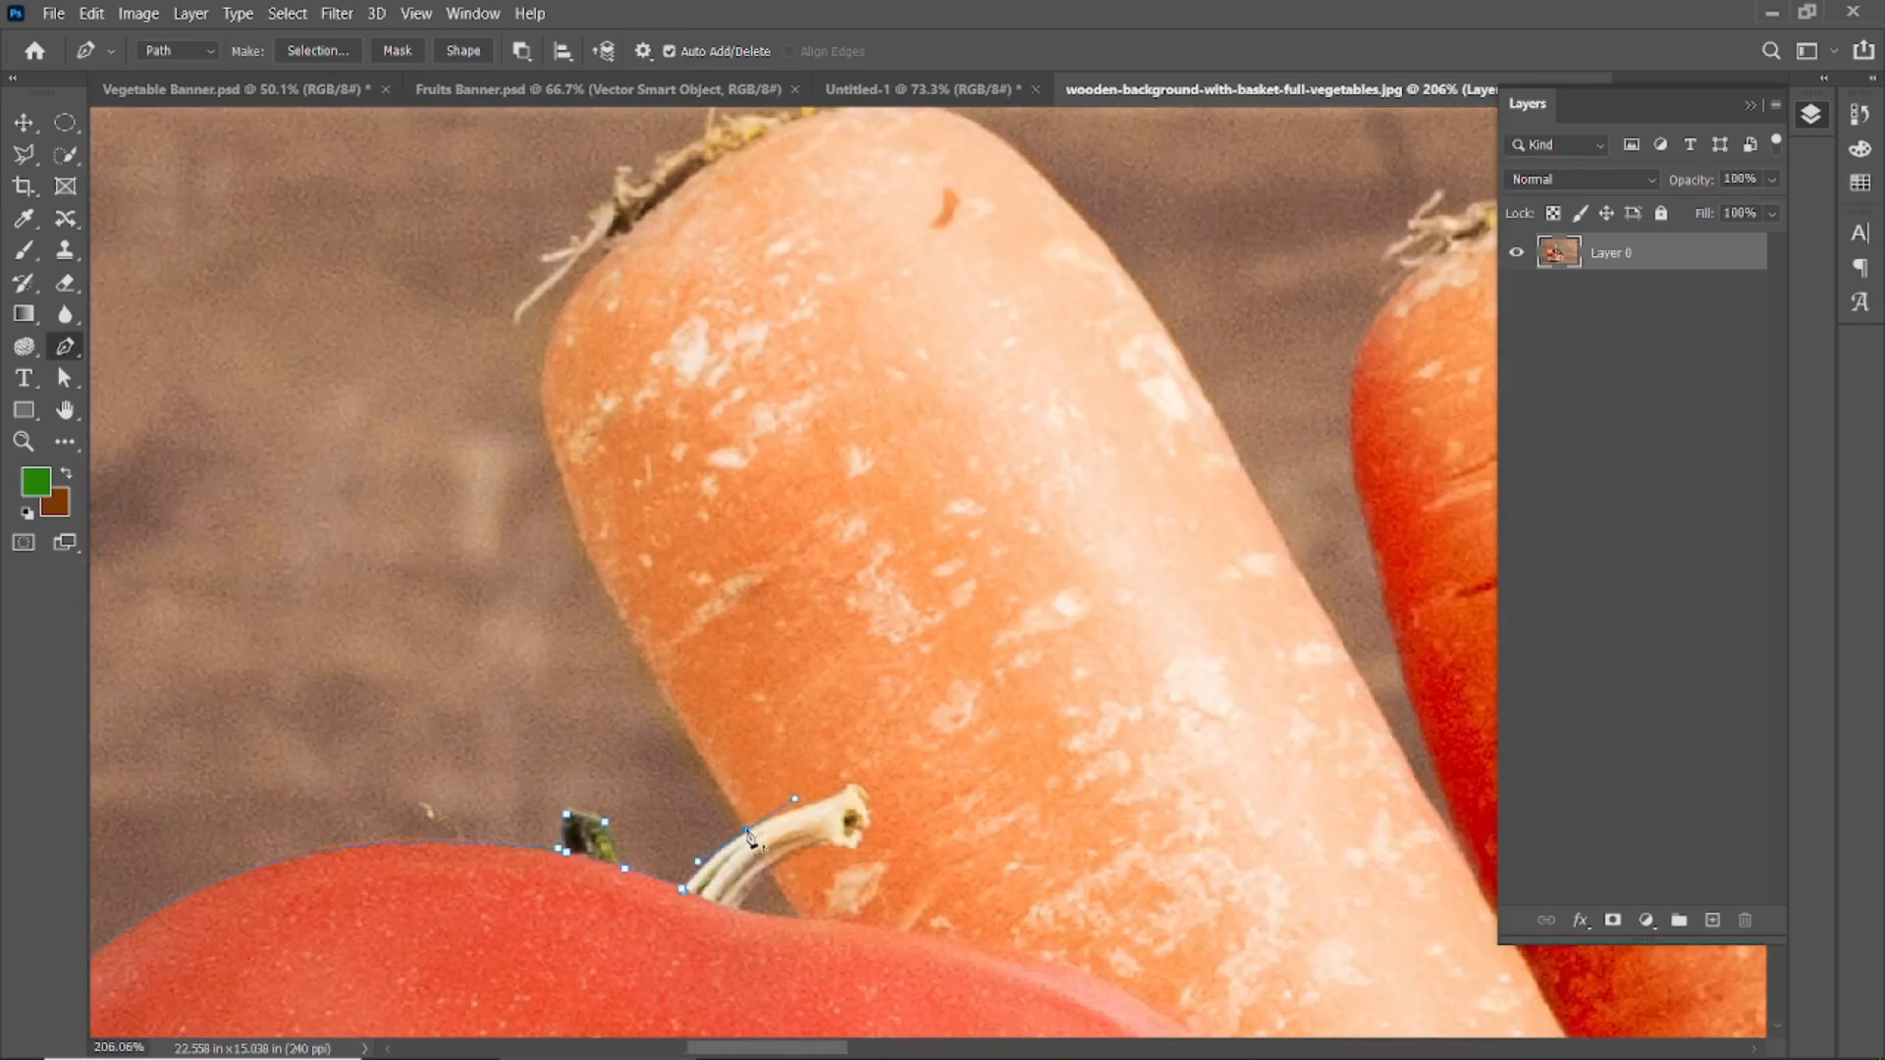
scroll(557, 483, "up", 3)
- Continue the Pen path around the left carrot to the gap between the two carrots
left_click_drag(685, 363, 412, 576)
left_click_drag(817, 413, 987, 475)
scroll(746, 585, "down", 3)
scroll(841, 644, "up", 2)
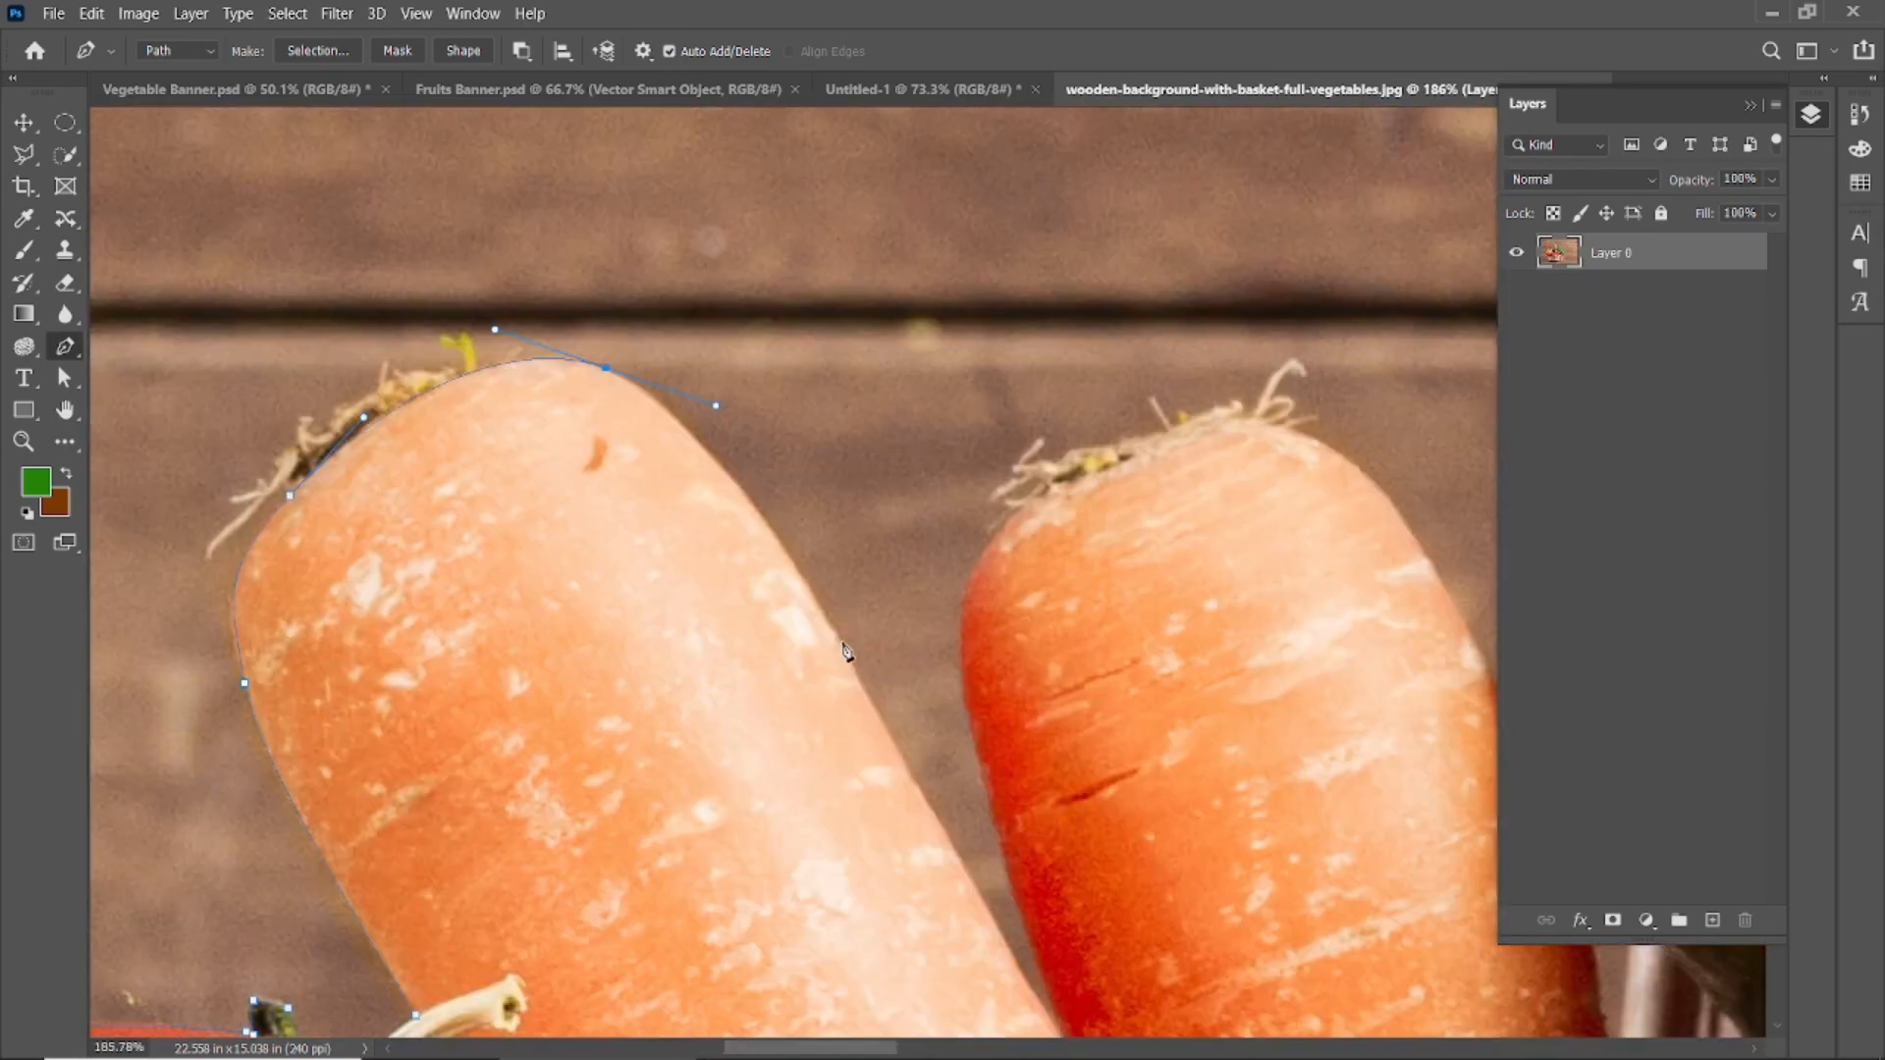
left_click_drag(861, 677, 859, 684)
left_click_drag(932, 844, 682, 658)
left_click(845, 693)
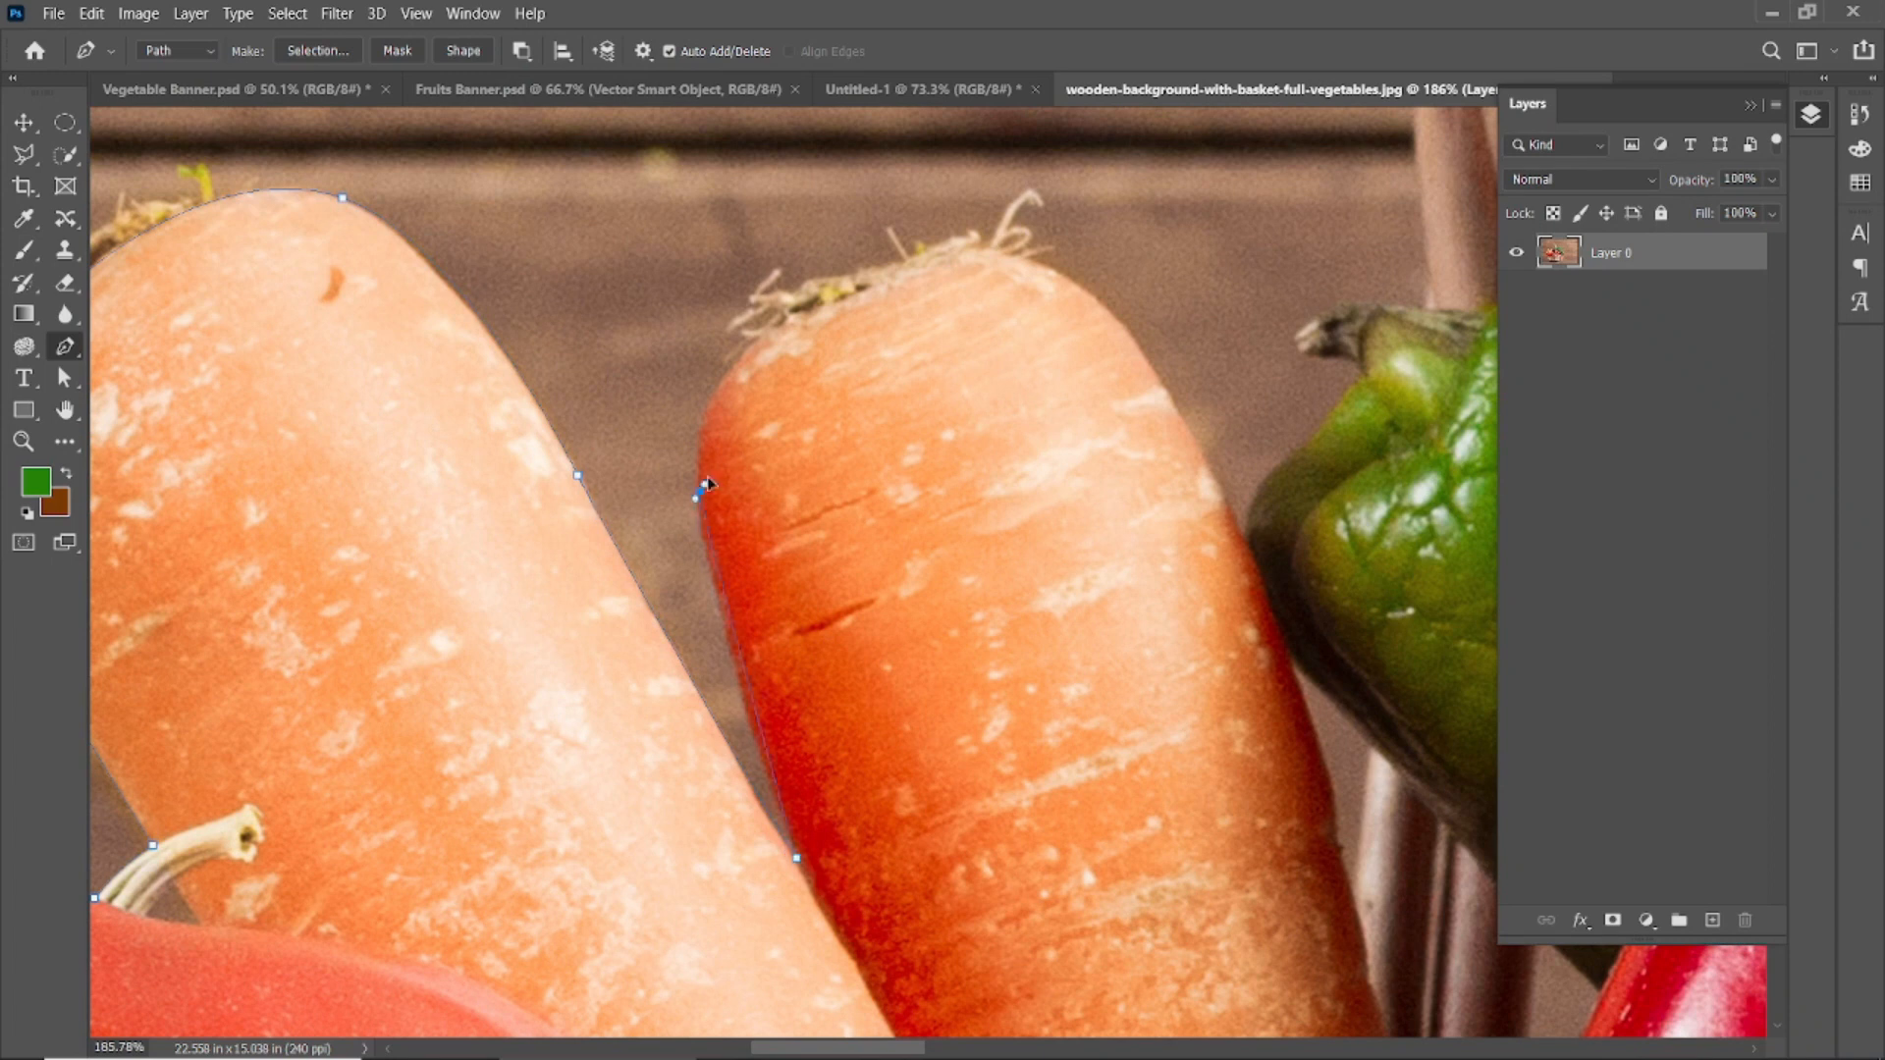
- Continue the Pen path around the right carrot and along the green pepper's shoulder and stem
scroll(880, 286, "up", 3)
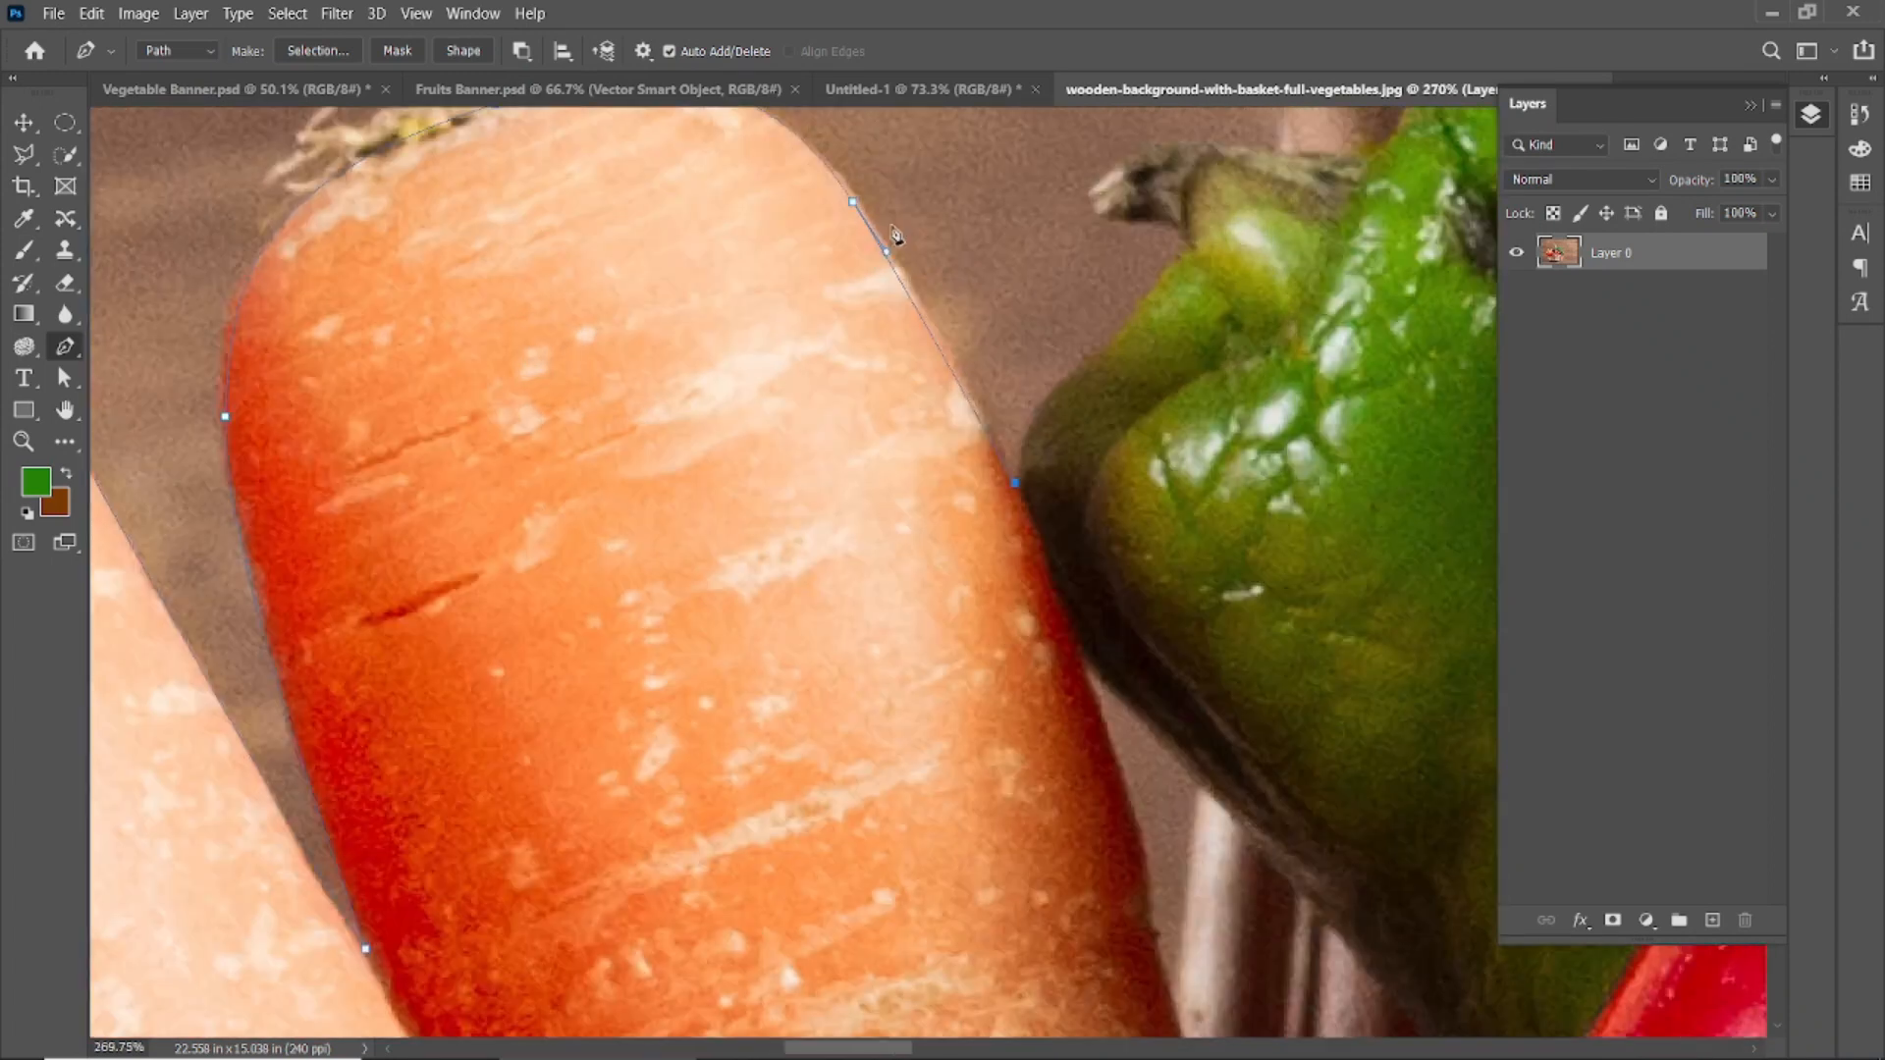
scroll(849, 639, "down", 2)
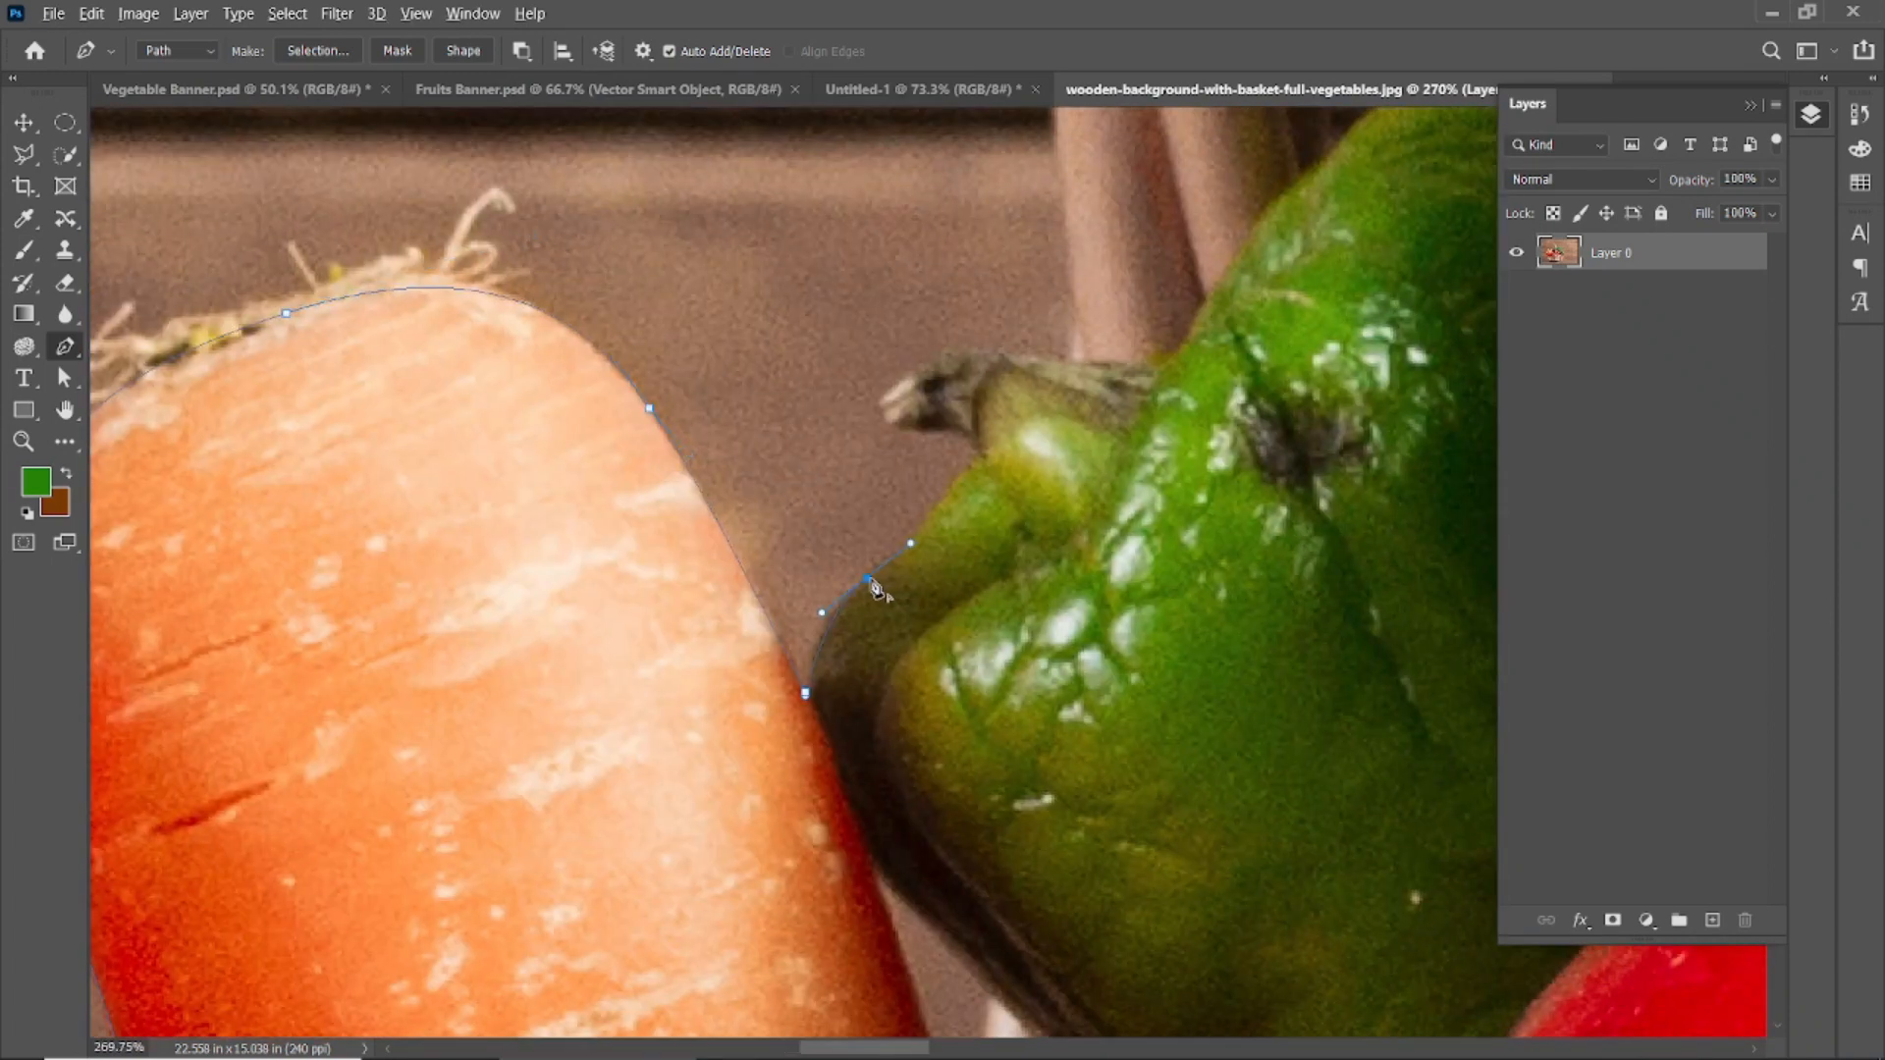
left_click(962, 357)
left_click(994, 359)
left_click(1020, 361)
left_click(1047, 359)
left_click(1068, 356)
scroll(1068, 356, "down", 2)
- Continue the Pen path up the outer left side of the basket handle and over its top
left_click_drag(1074, 112, 746, 552)
left_click_drag(830, 240, 787, 568)
scroll(787, 567, "down", 2)
left_click_drag(665, 252, 788, 113)
left_click_drag(789, 113, 647, 283)
left_click(527, 589, "alt")
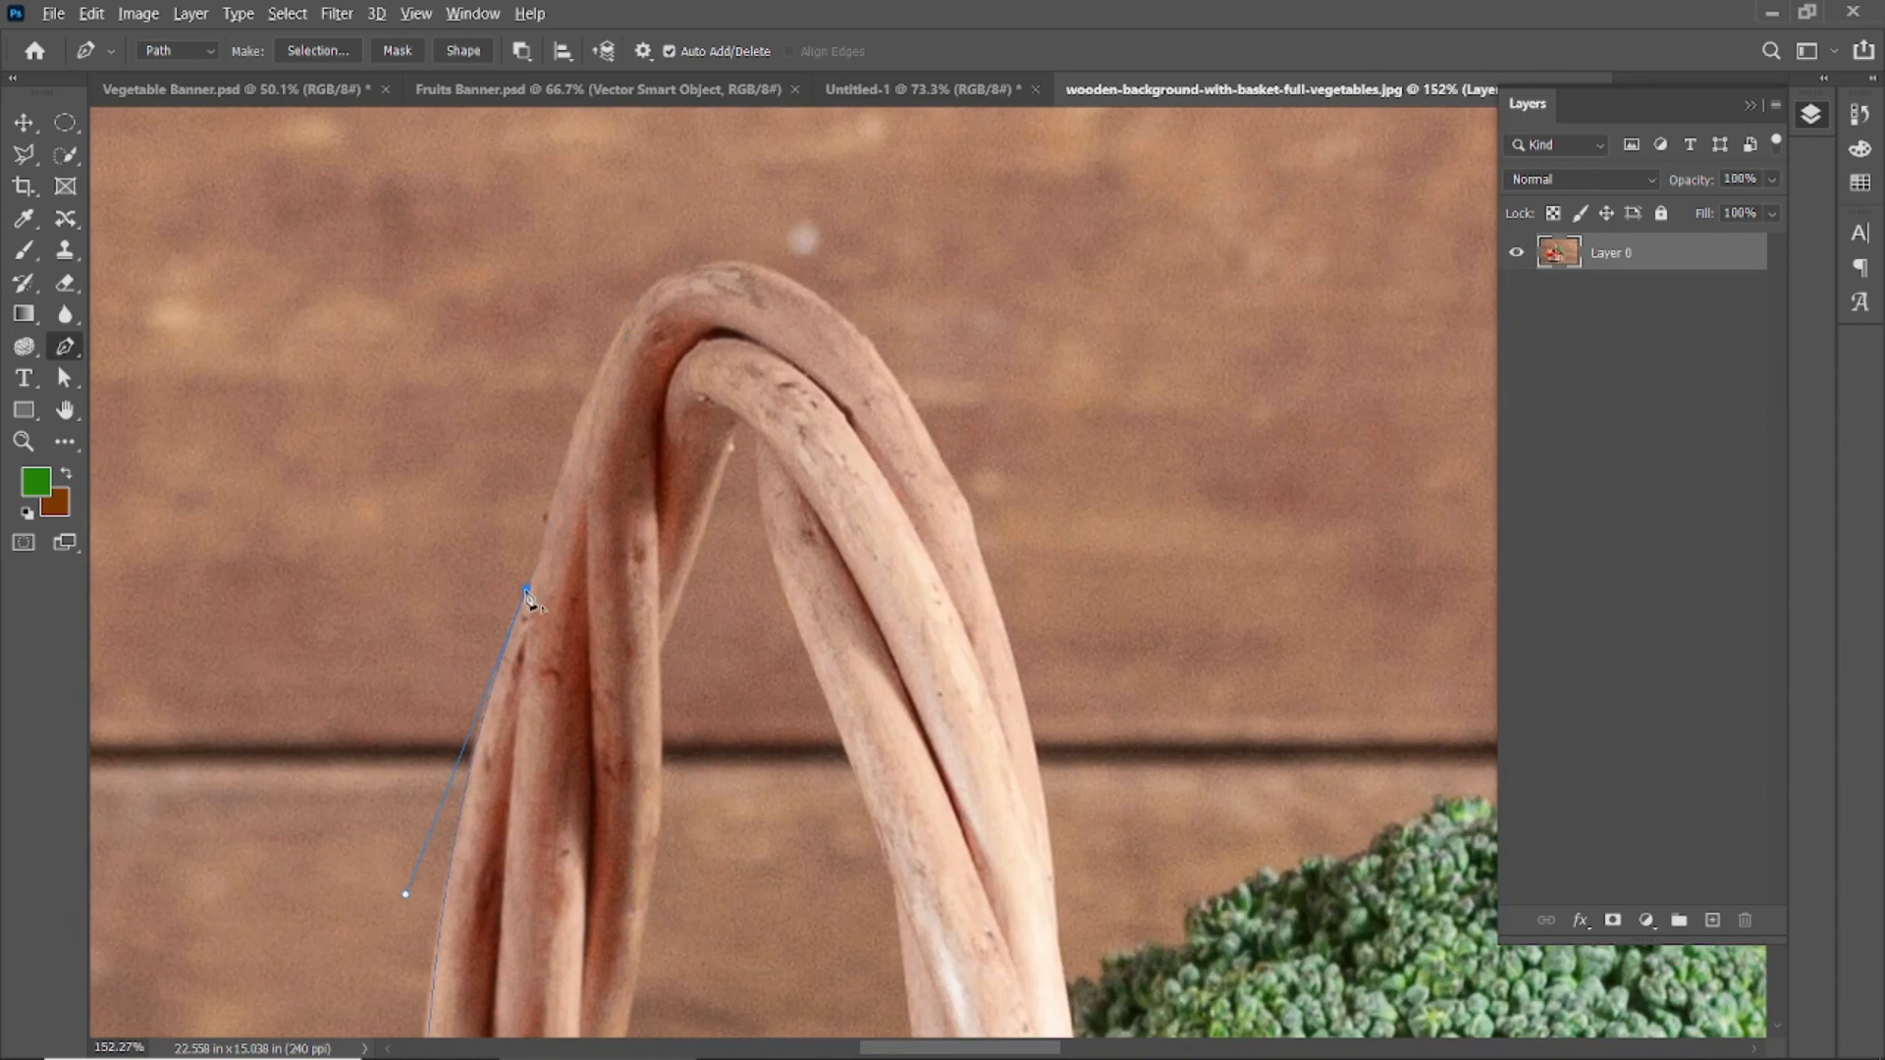
scroll(590, 530, "up", 2)
left_click_drag(695, 369, 483, 529)
left_click_drag(586, 260, 756, 249)
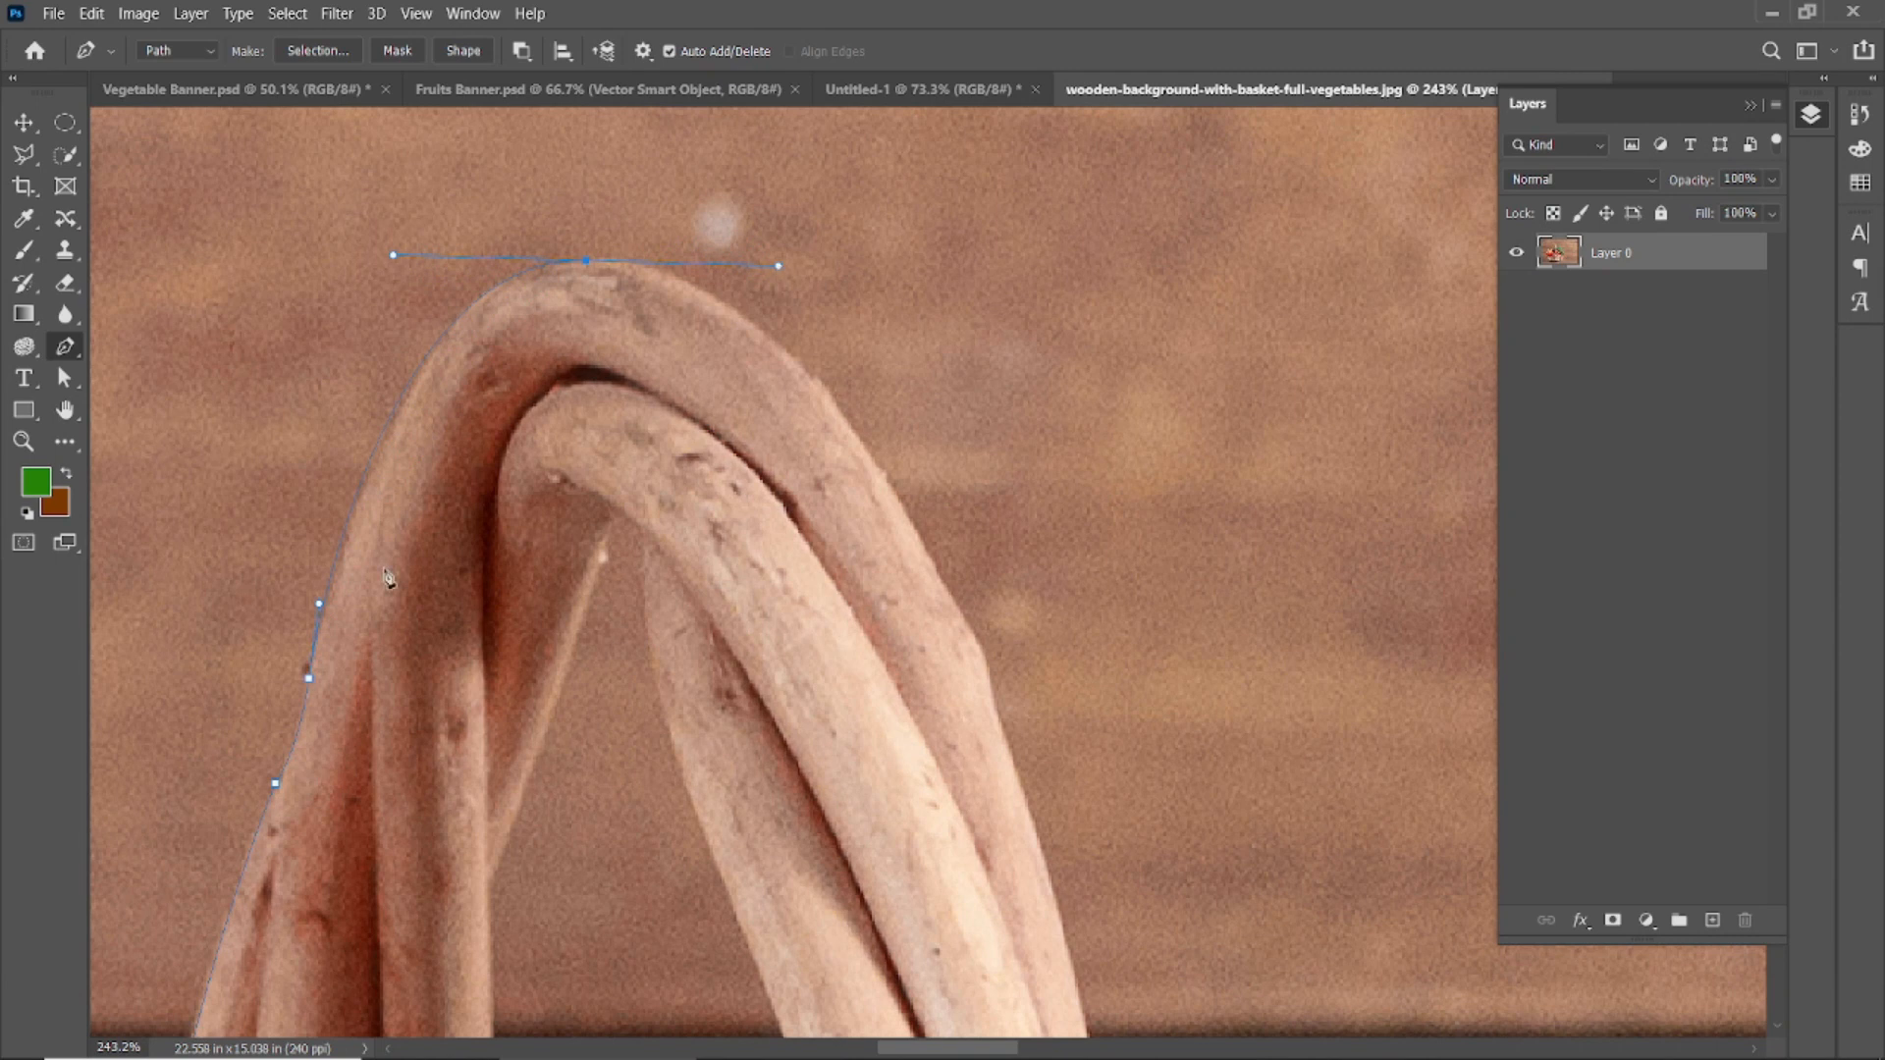
- Trace the handle's outer right side down to the broccoli and close the path around the background beside the basket
left_click_drag(917, 531, 828, 447)
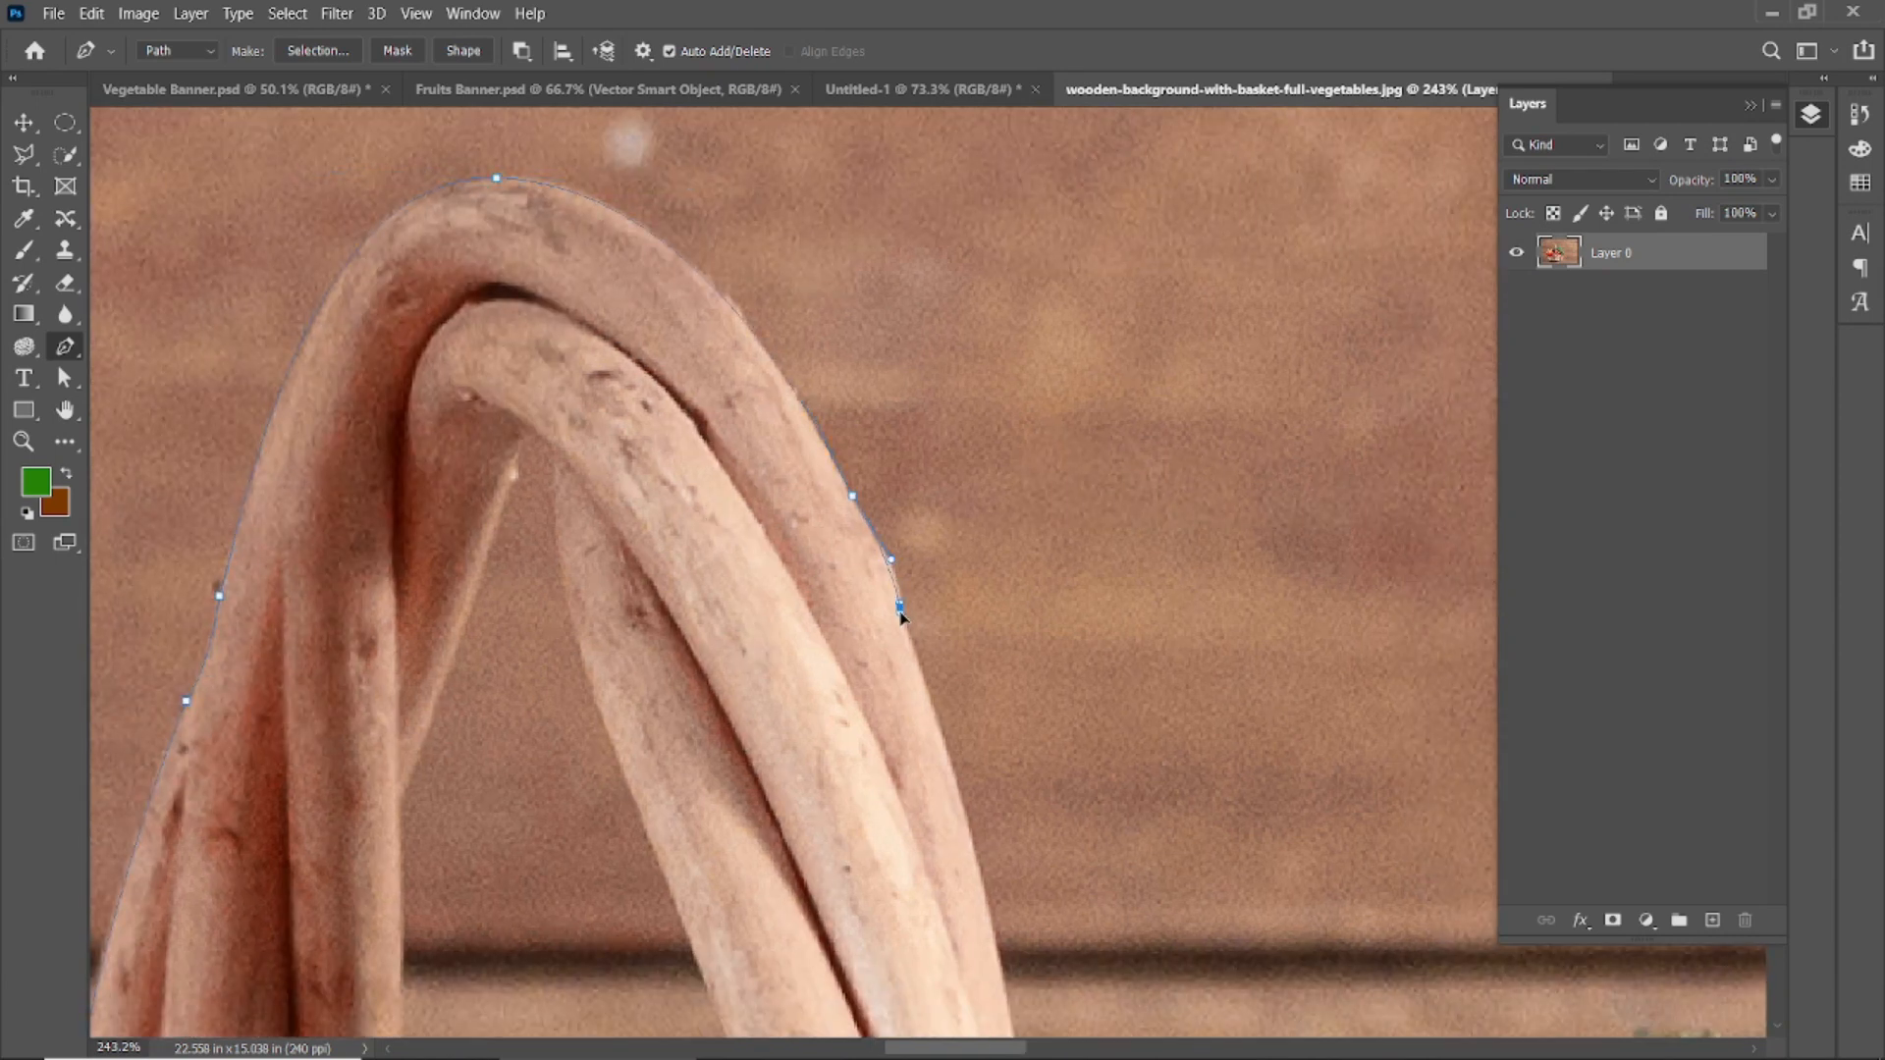
left_click_drag(961, 734, 718, 429)
left_click(668, 342)
left_click_drag(748, 687, 718, 523)
left_click_drag(760, 795, 749, 1022)
scroll(736, 884, "down", 3)
left_click(755, 791, "alt")
left_click(767, 836)
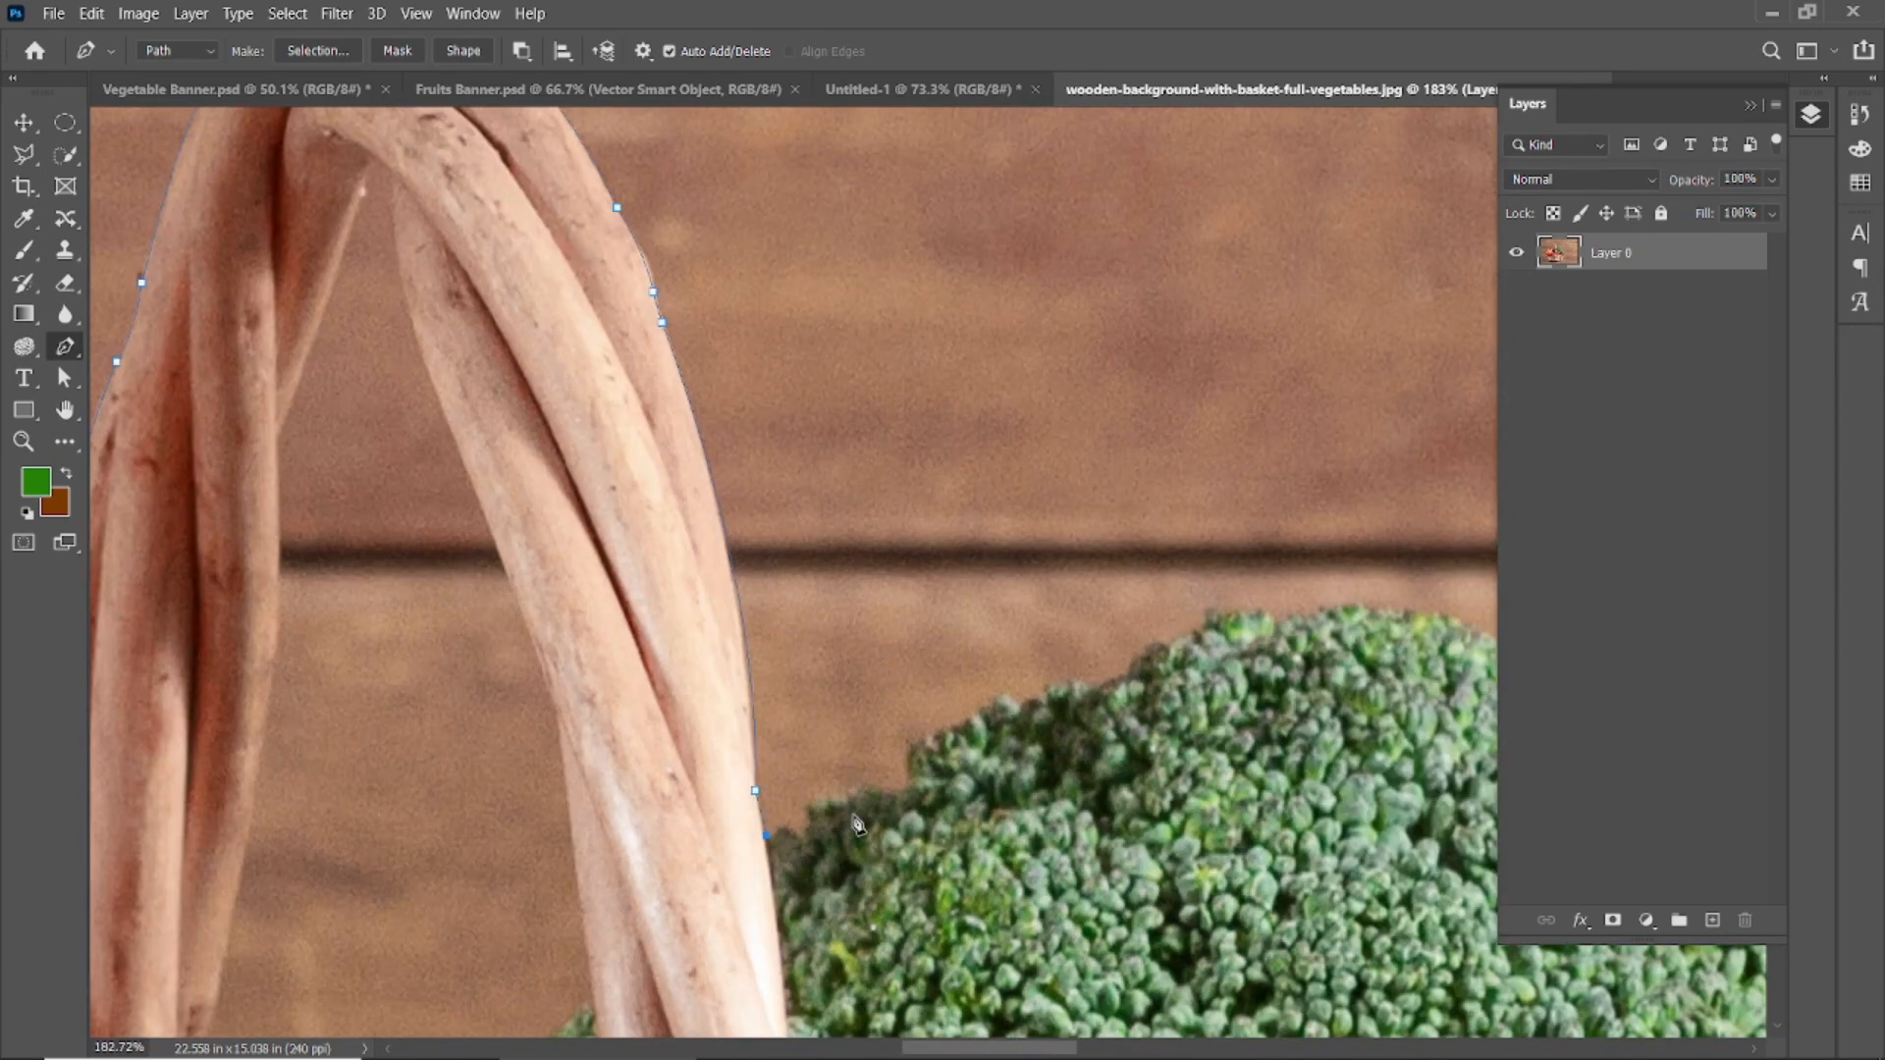
scroll(857, 824, "down", 8)
scroll(484, 714, "up", 3)
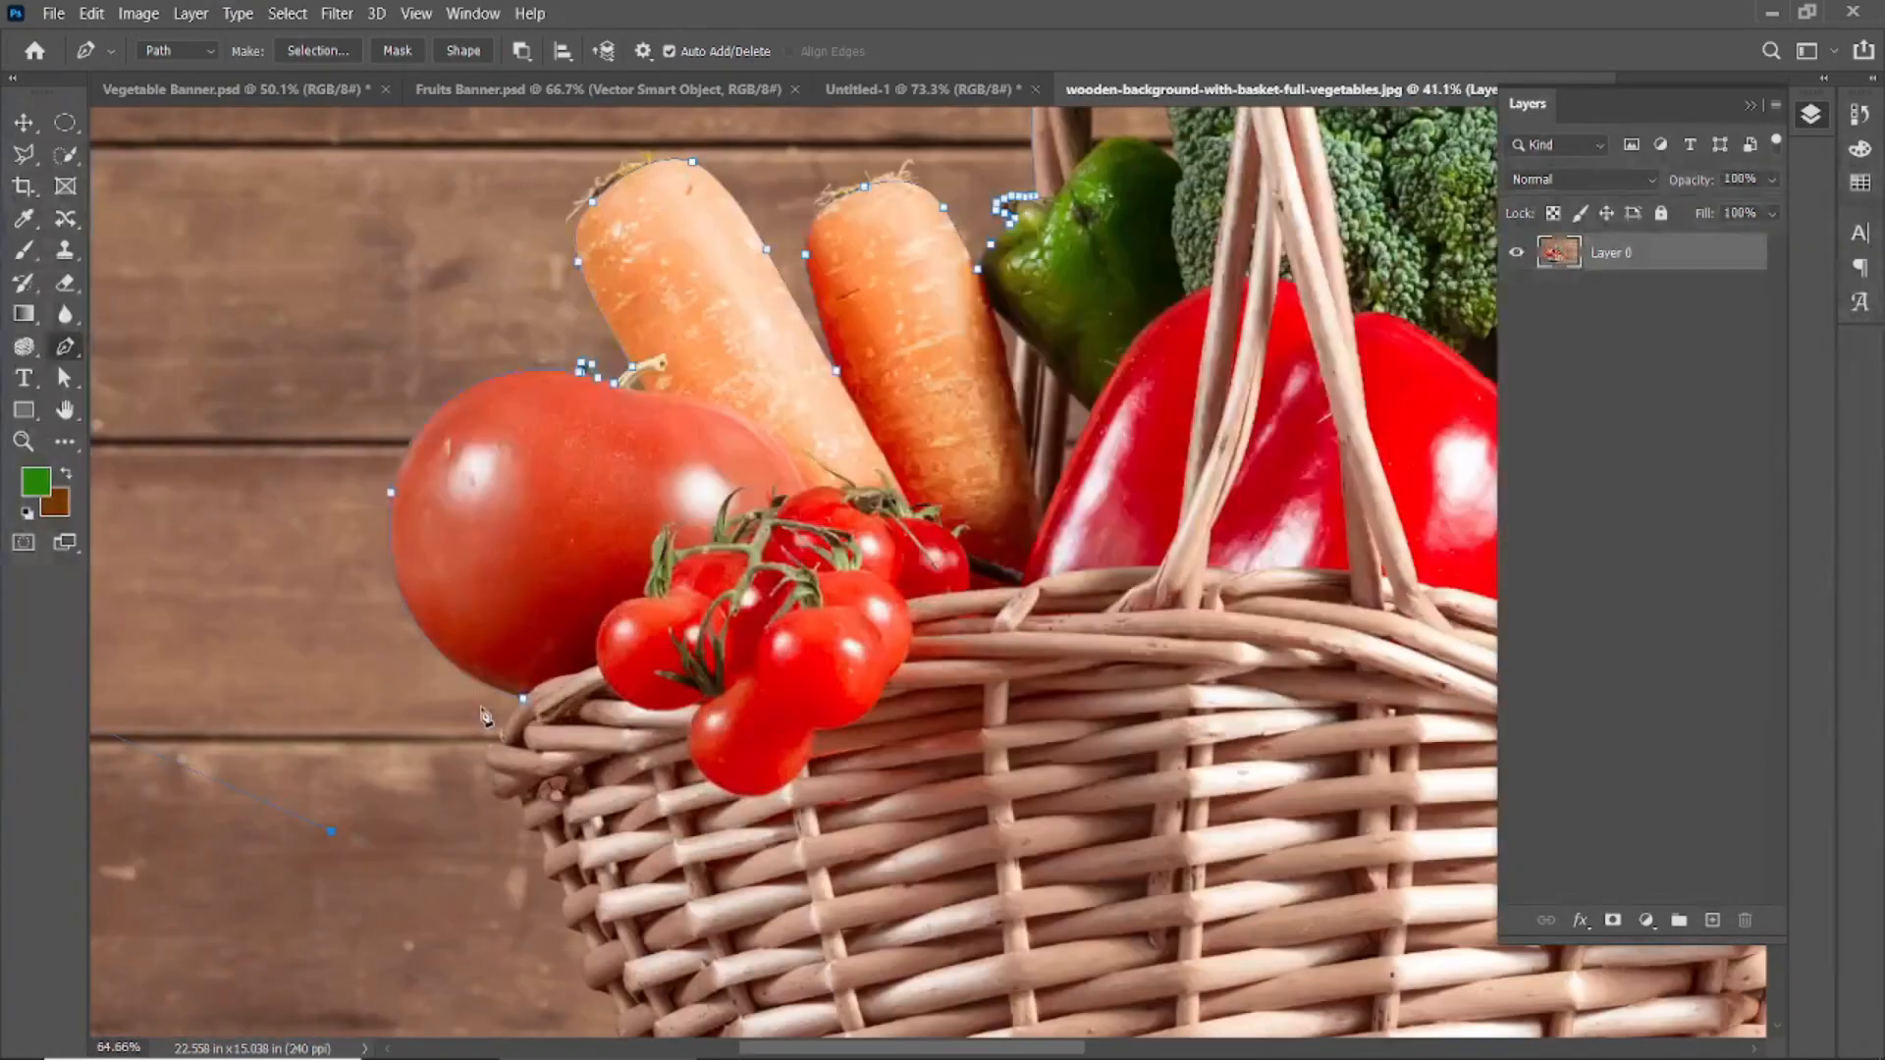
scroll(481, 709, "up", 5)
- Add an empty layer above the basket photo
left_click(23, 126)
left_click(1713, 921)
right_click(306, 328)
left_click(336, 343)
left_click(1631, 297)
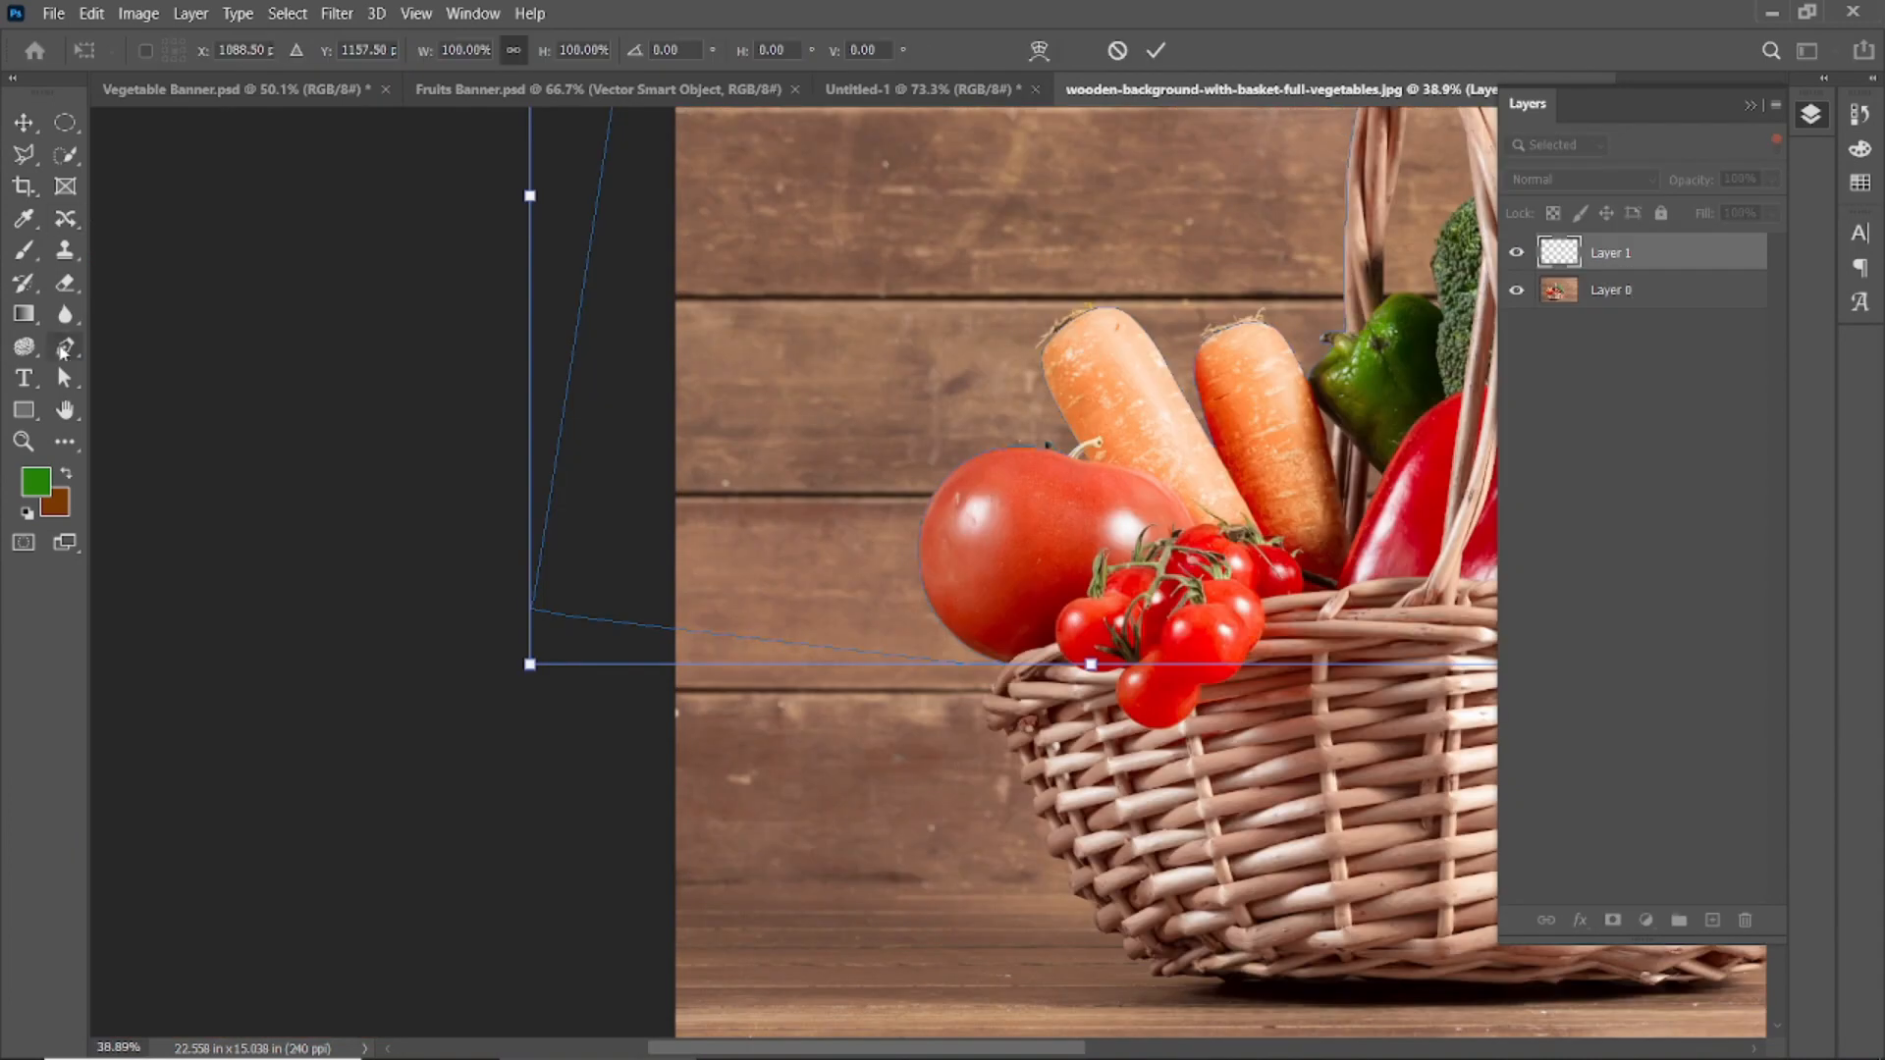
- Convert the closed path into a selection and delete the enclosed wooden background from the photo layer
left_click(65, 347)
right_click(828, 235)
left_click(909, 319)
key("Return")
left_click_drag(1028, 591, 609, 633)
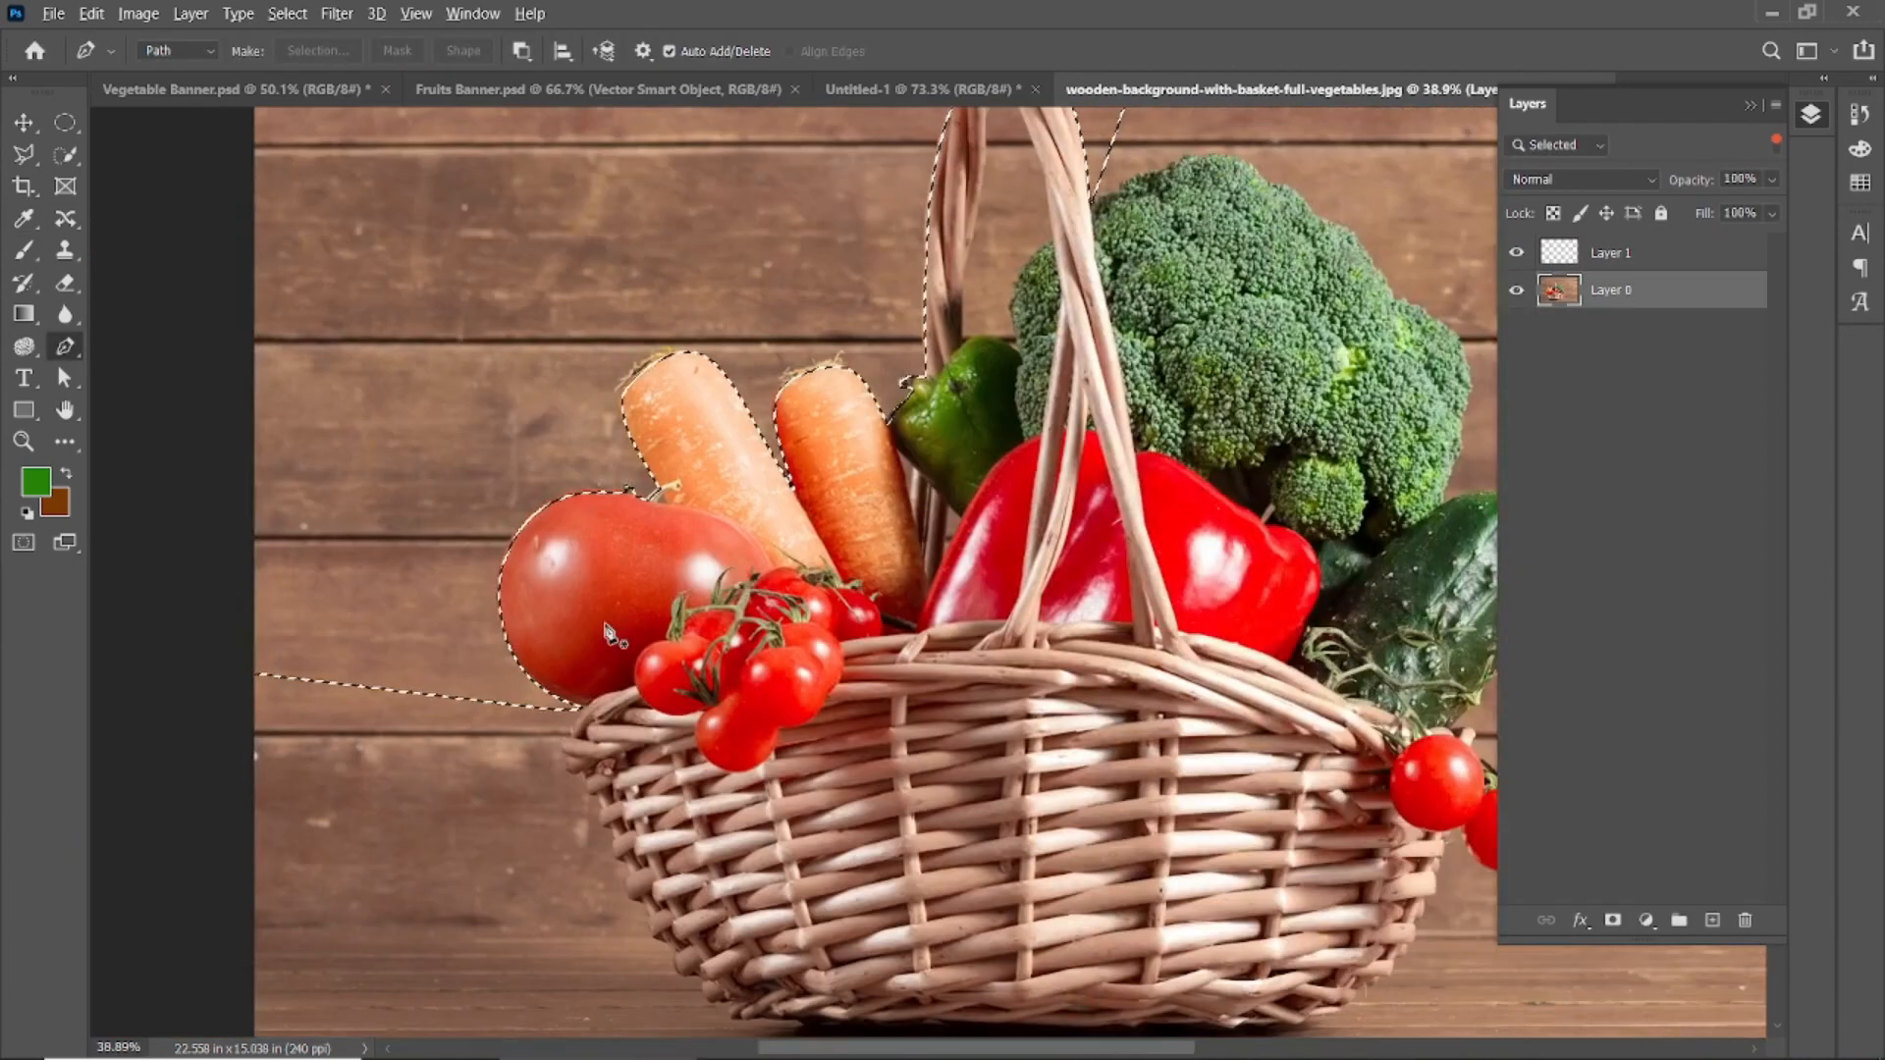
scroll(607, 633, "down", 5)
key("Delete")
- Clear the selection and delete the empty layer above the photo
left_click(24, 123)
key("ctrl+d")
scroll(845, 456, "up", 7)
left_click_drag(1631, 252, 1744, 915)
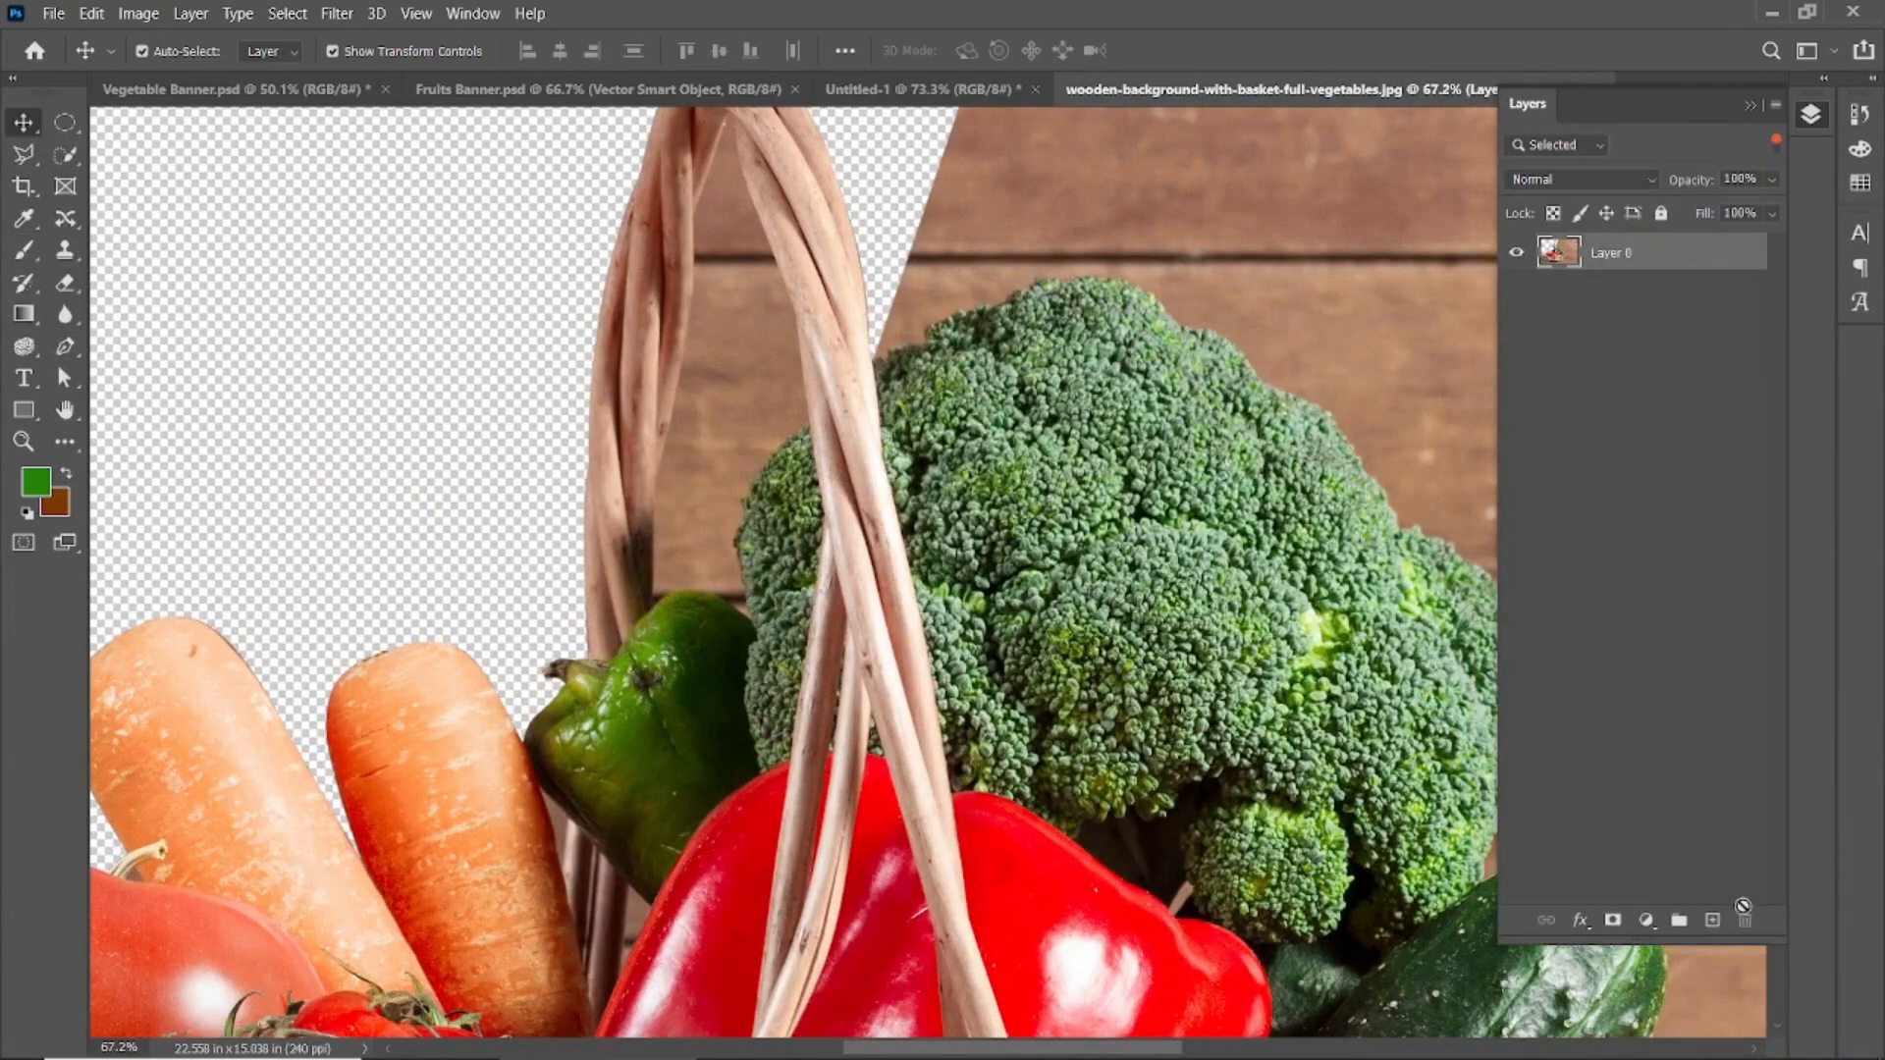
- Start a Pen path at the green pepper and trace the handle's left inner edge upward
left_click(65, 347)
left_click_drag(760, 415, 745, 598)
scroll(685, 505, "up", 4)
left_click(623, 916)
left_click_drag(626, 730, 626, 718)
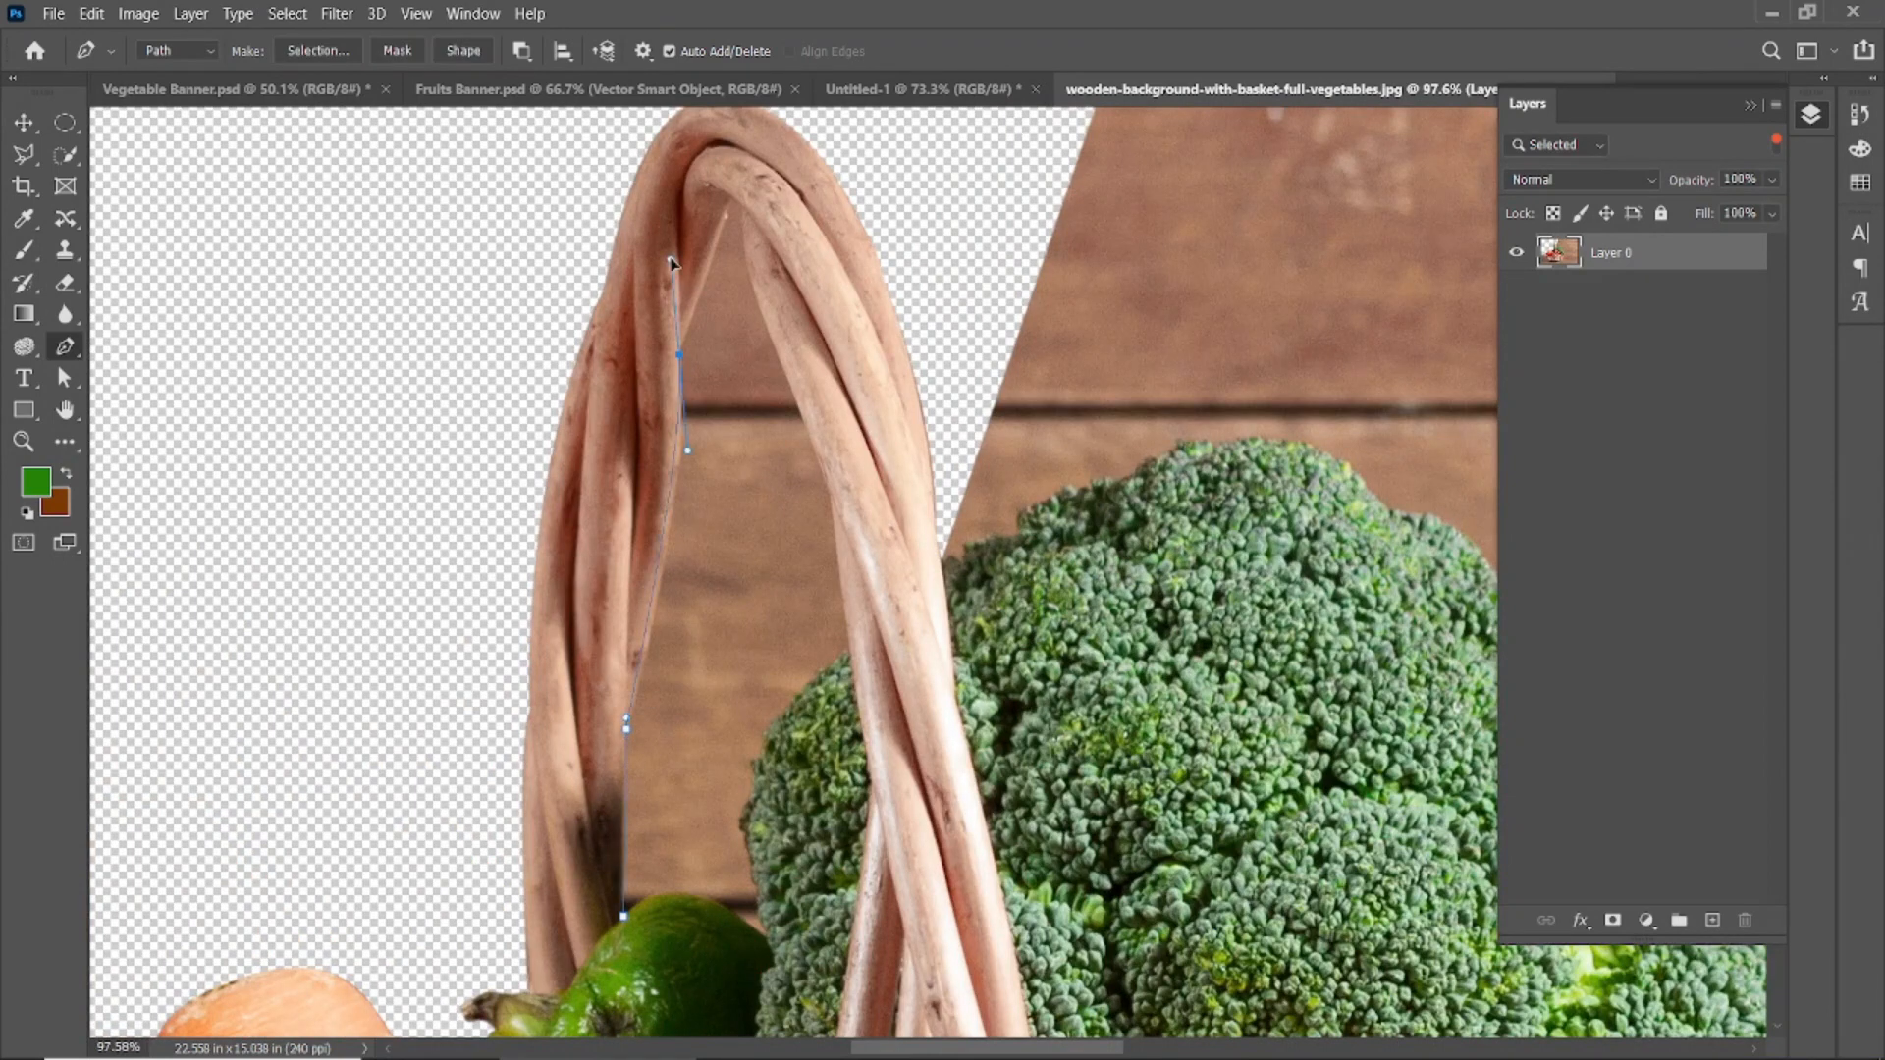
left_click_drag(671, 263, 671, 263)
- Continue the path across the top of the handle opening, down its right inner edge and along the broccoli
scroll(672, 263, "up", 4)
left_click(742, 218)
scroll(742, 218, "up", 1)
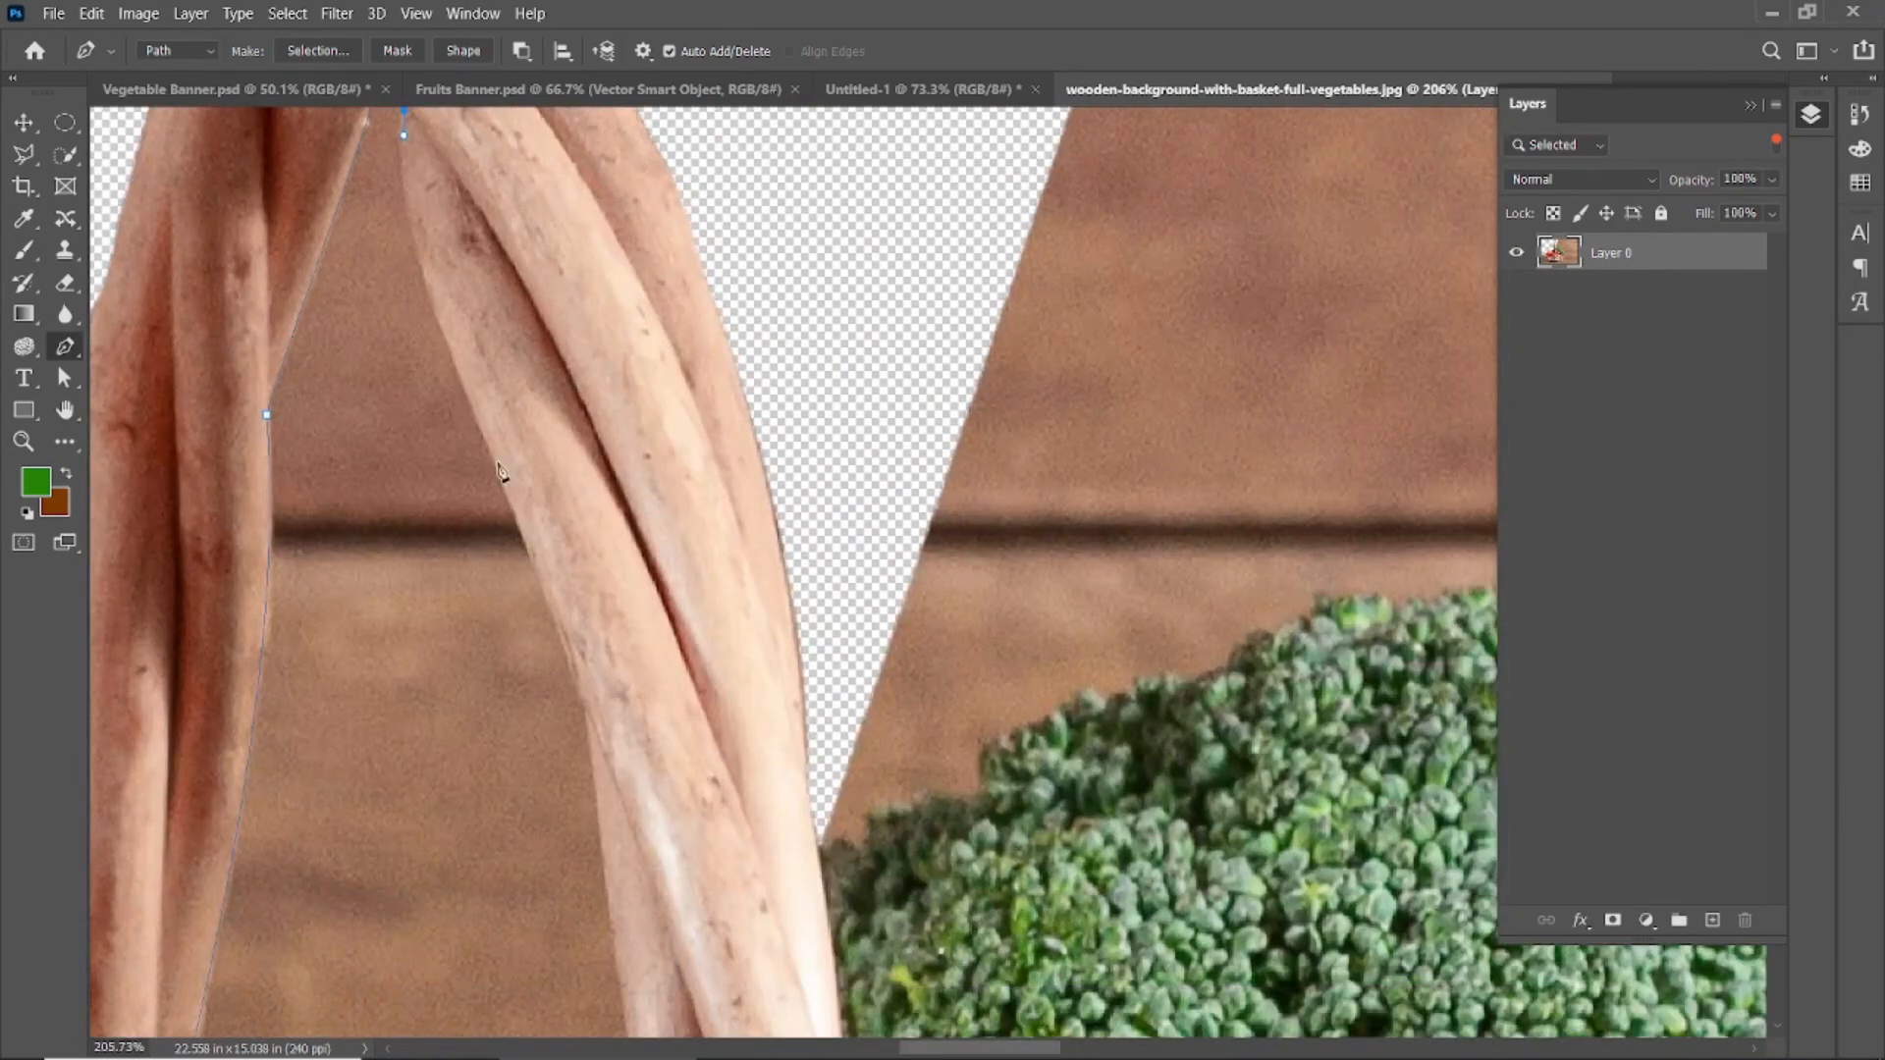
scroll(510, 491, "down", 3)
scroll(499, 656, "up", 2)
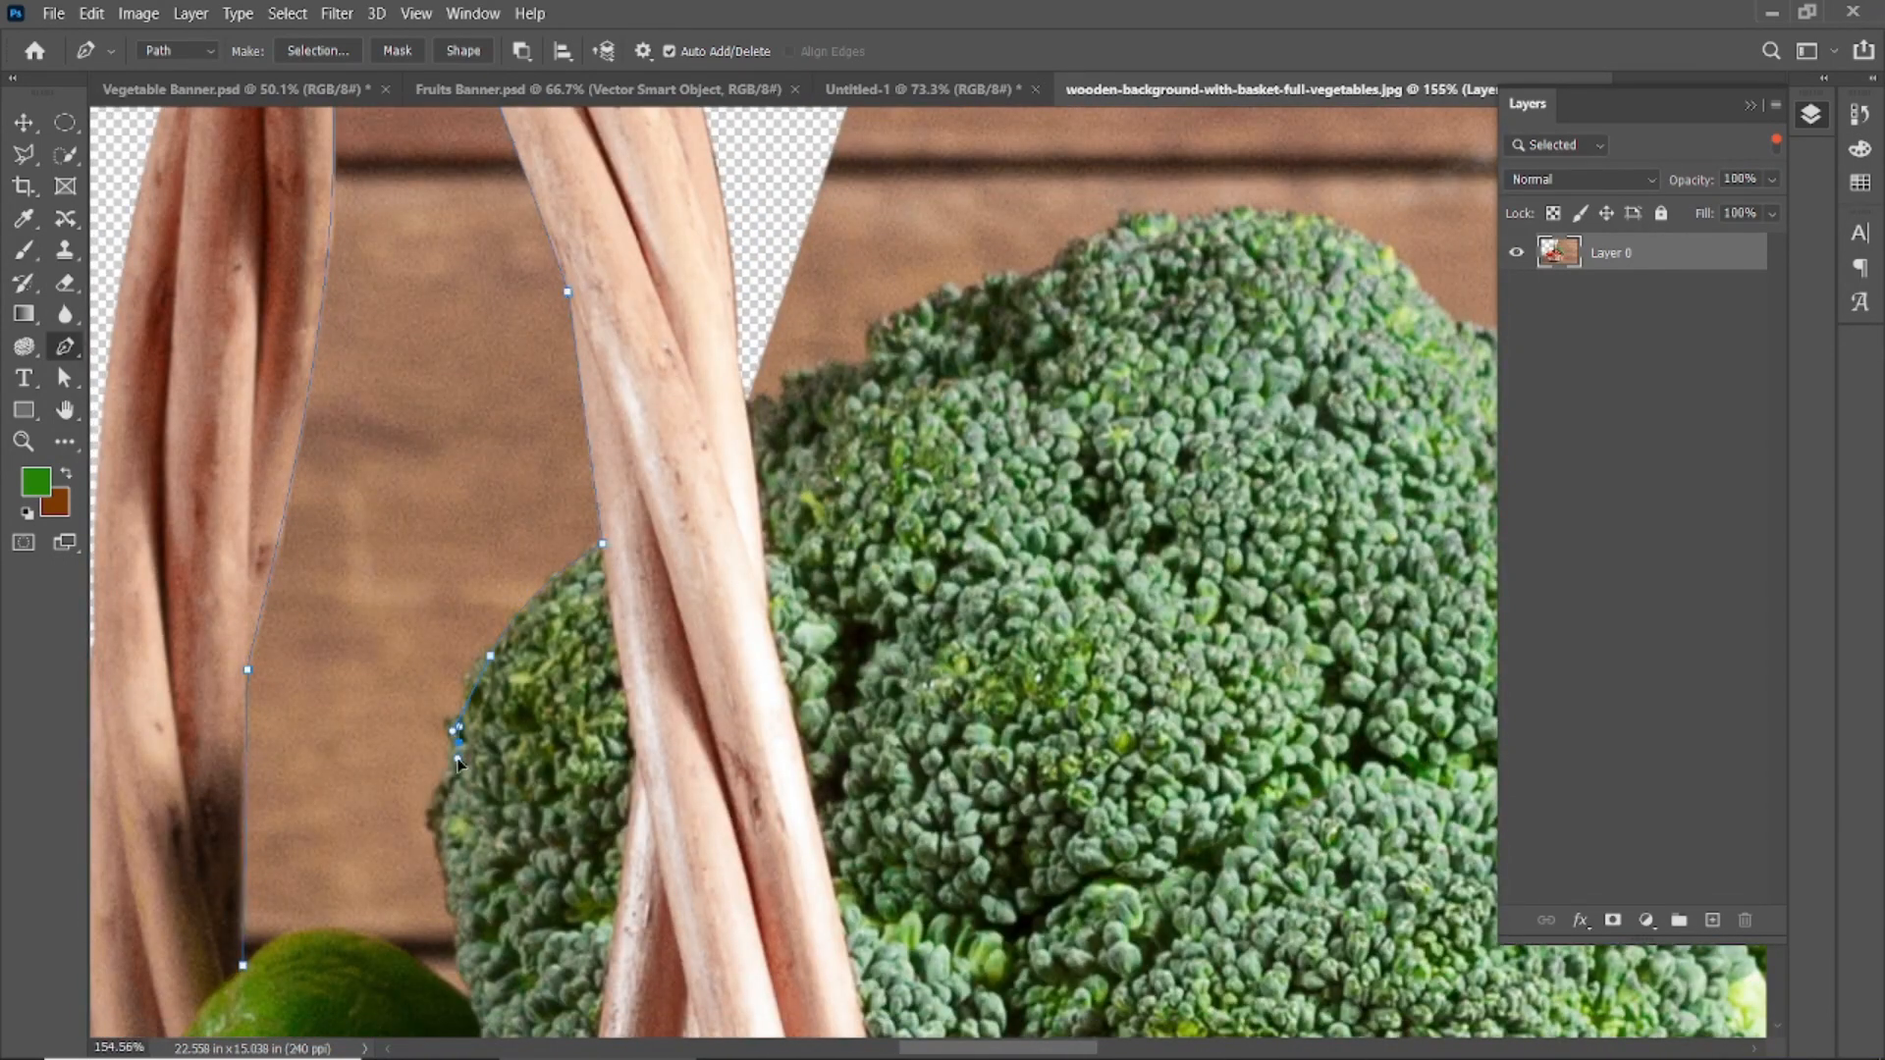
- Trace a Pen path down the woven left edge of the basket to its lower corner
scroll(457, 918, "up", 4)
scroll(645, 638, "left", 3)
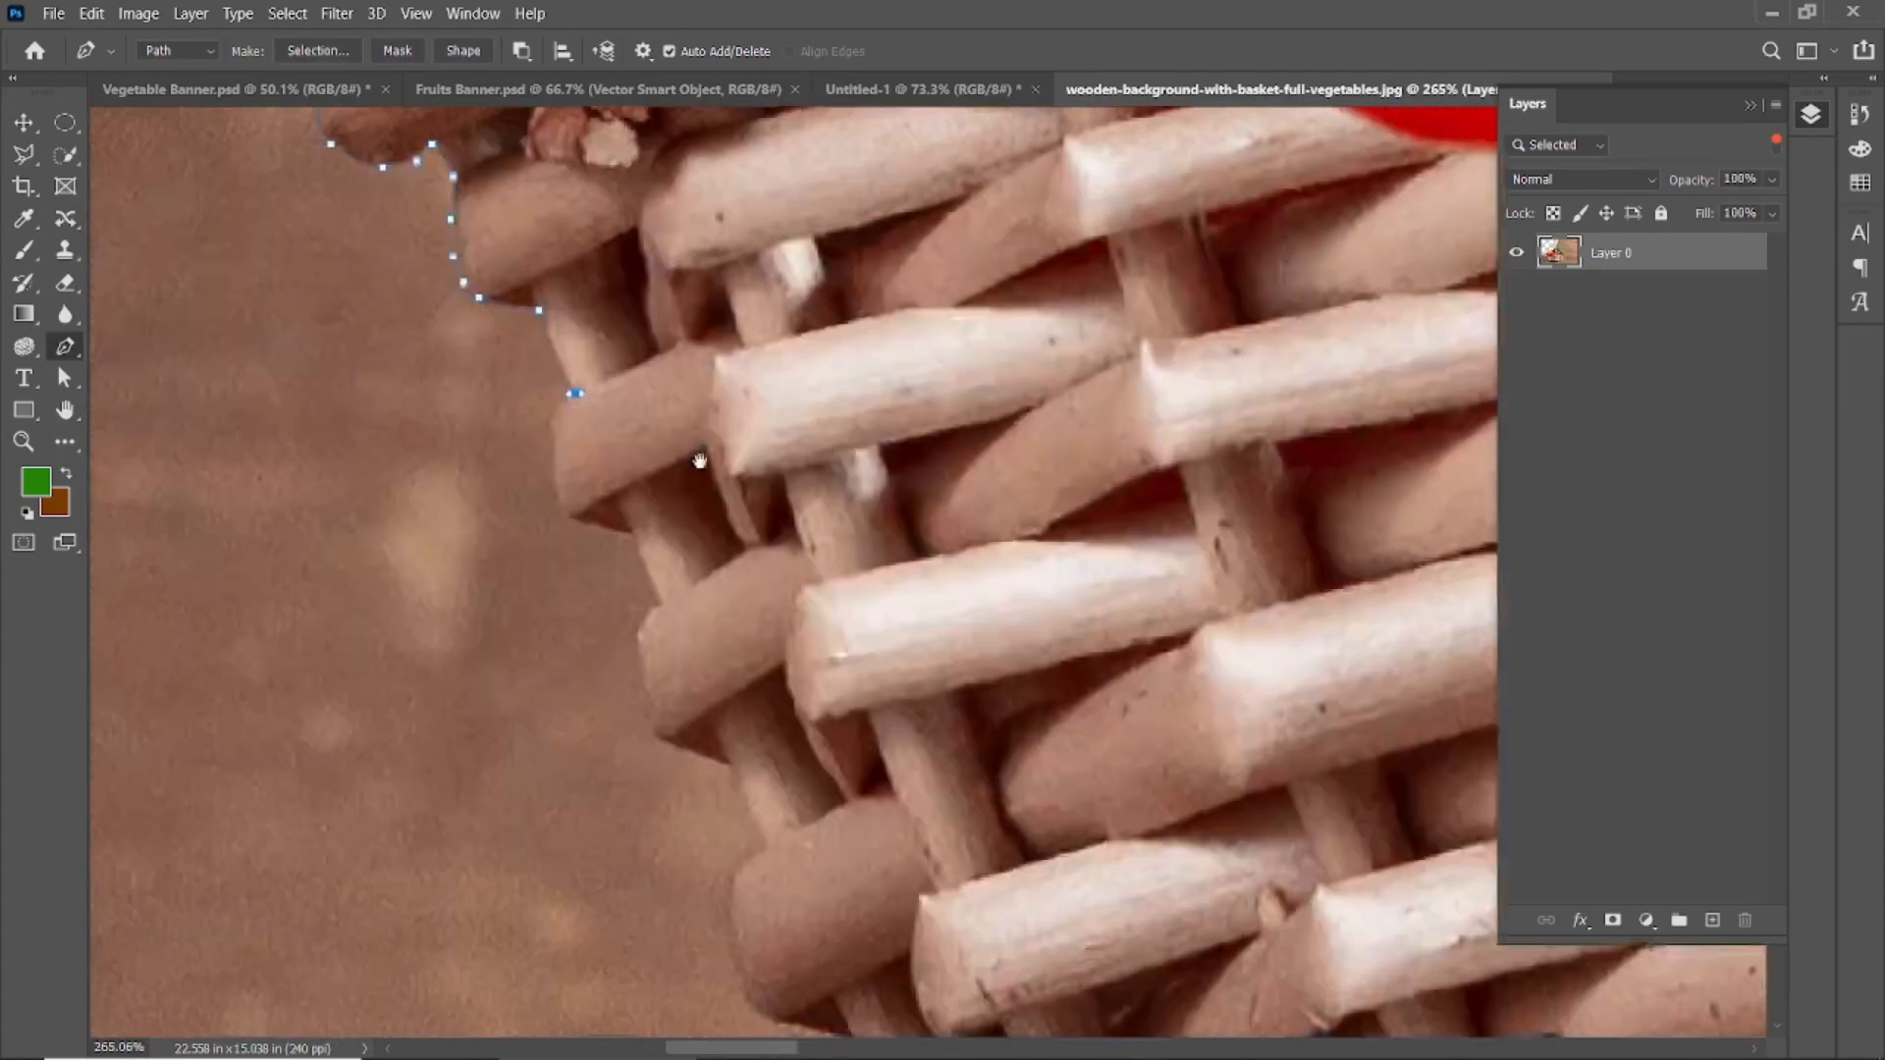
left_click(636, 526)
left_click(687, 629)
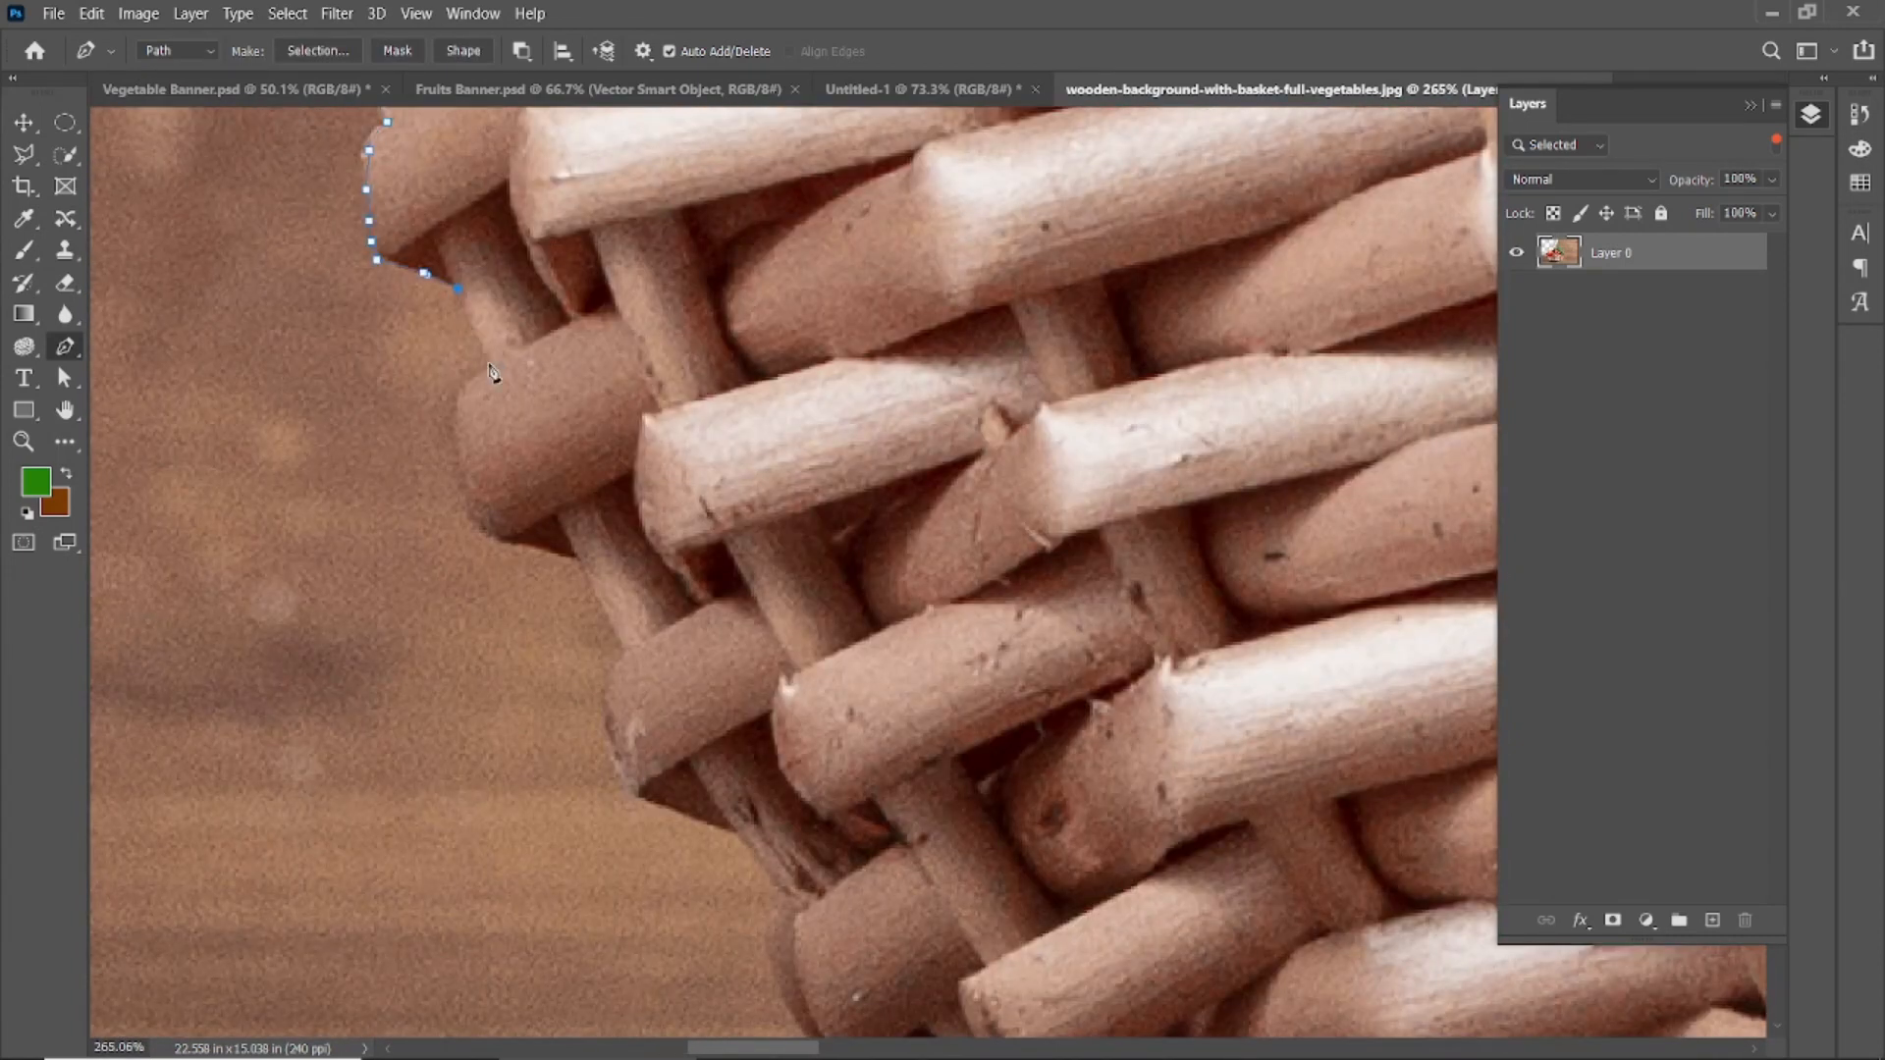
left_click(625, 652)
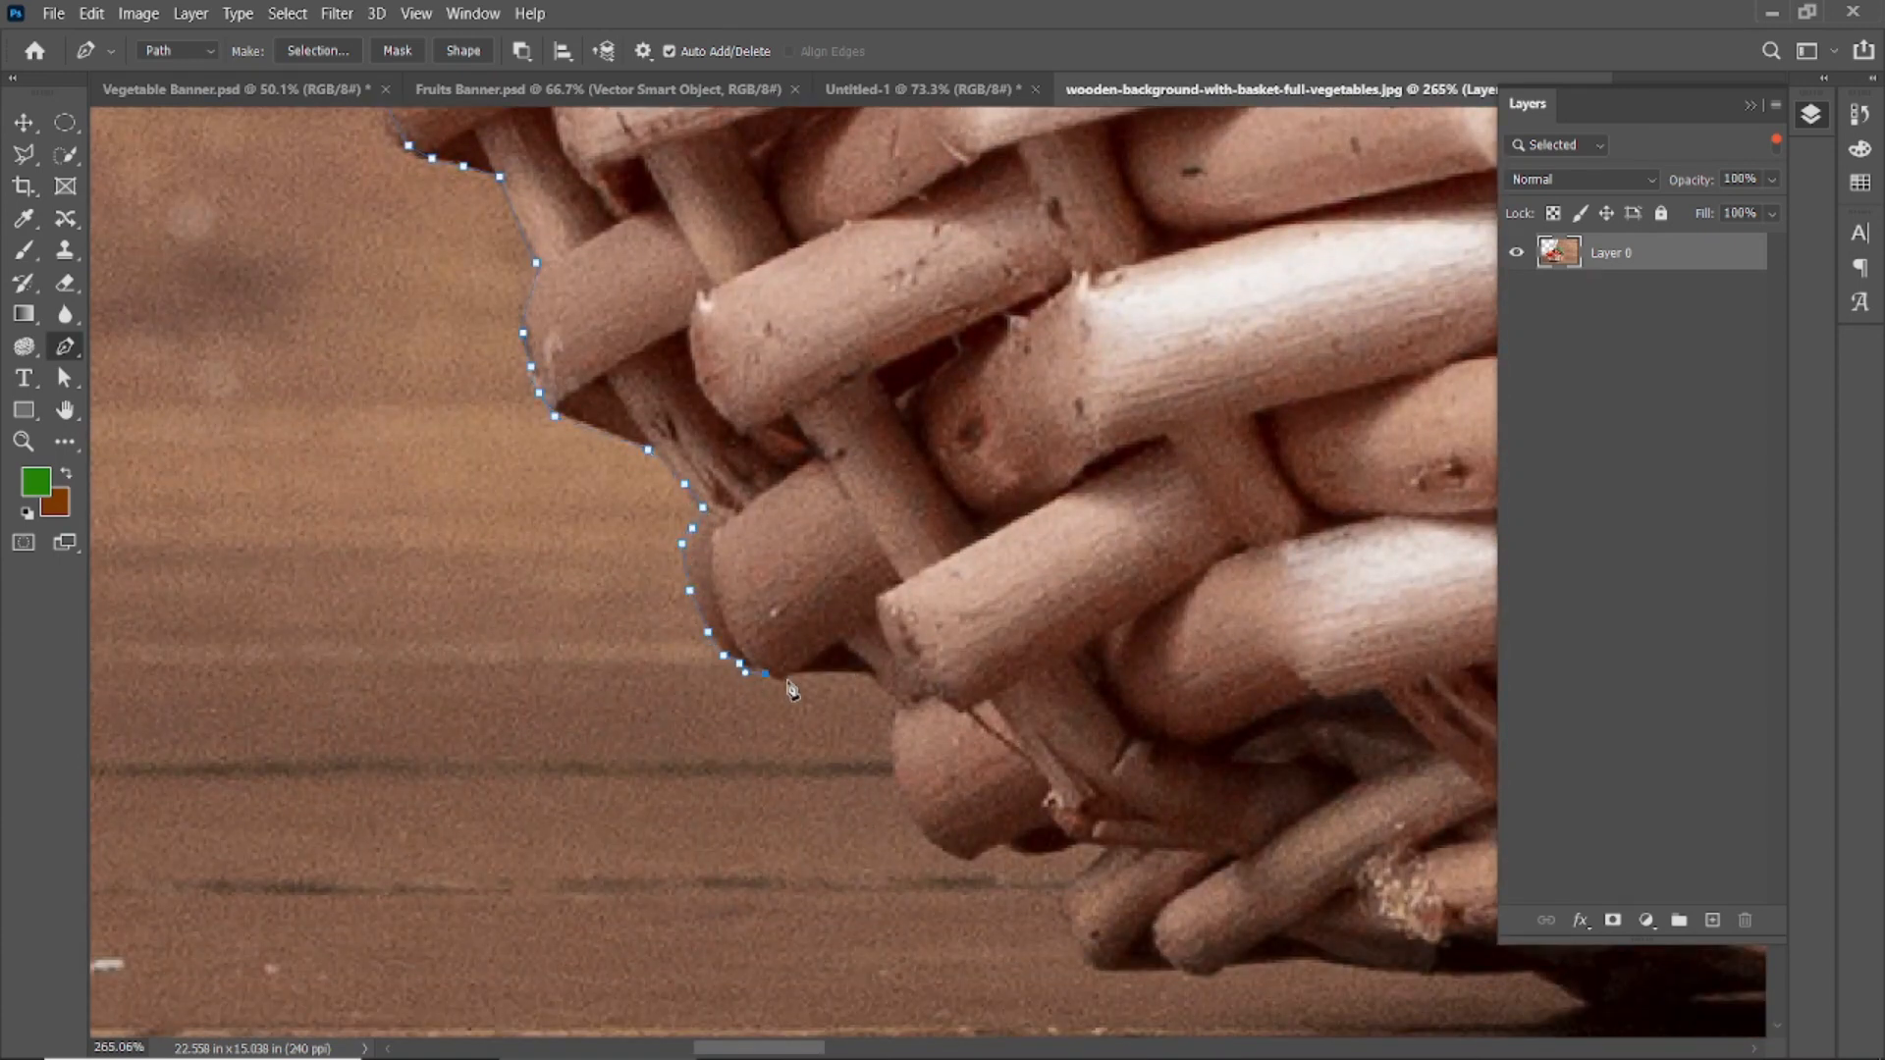
left_click(875, 664)
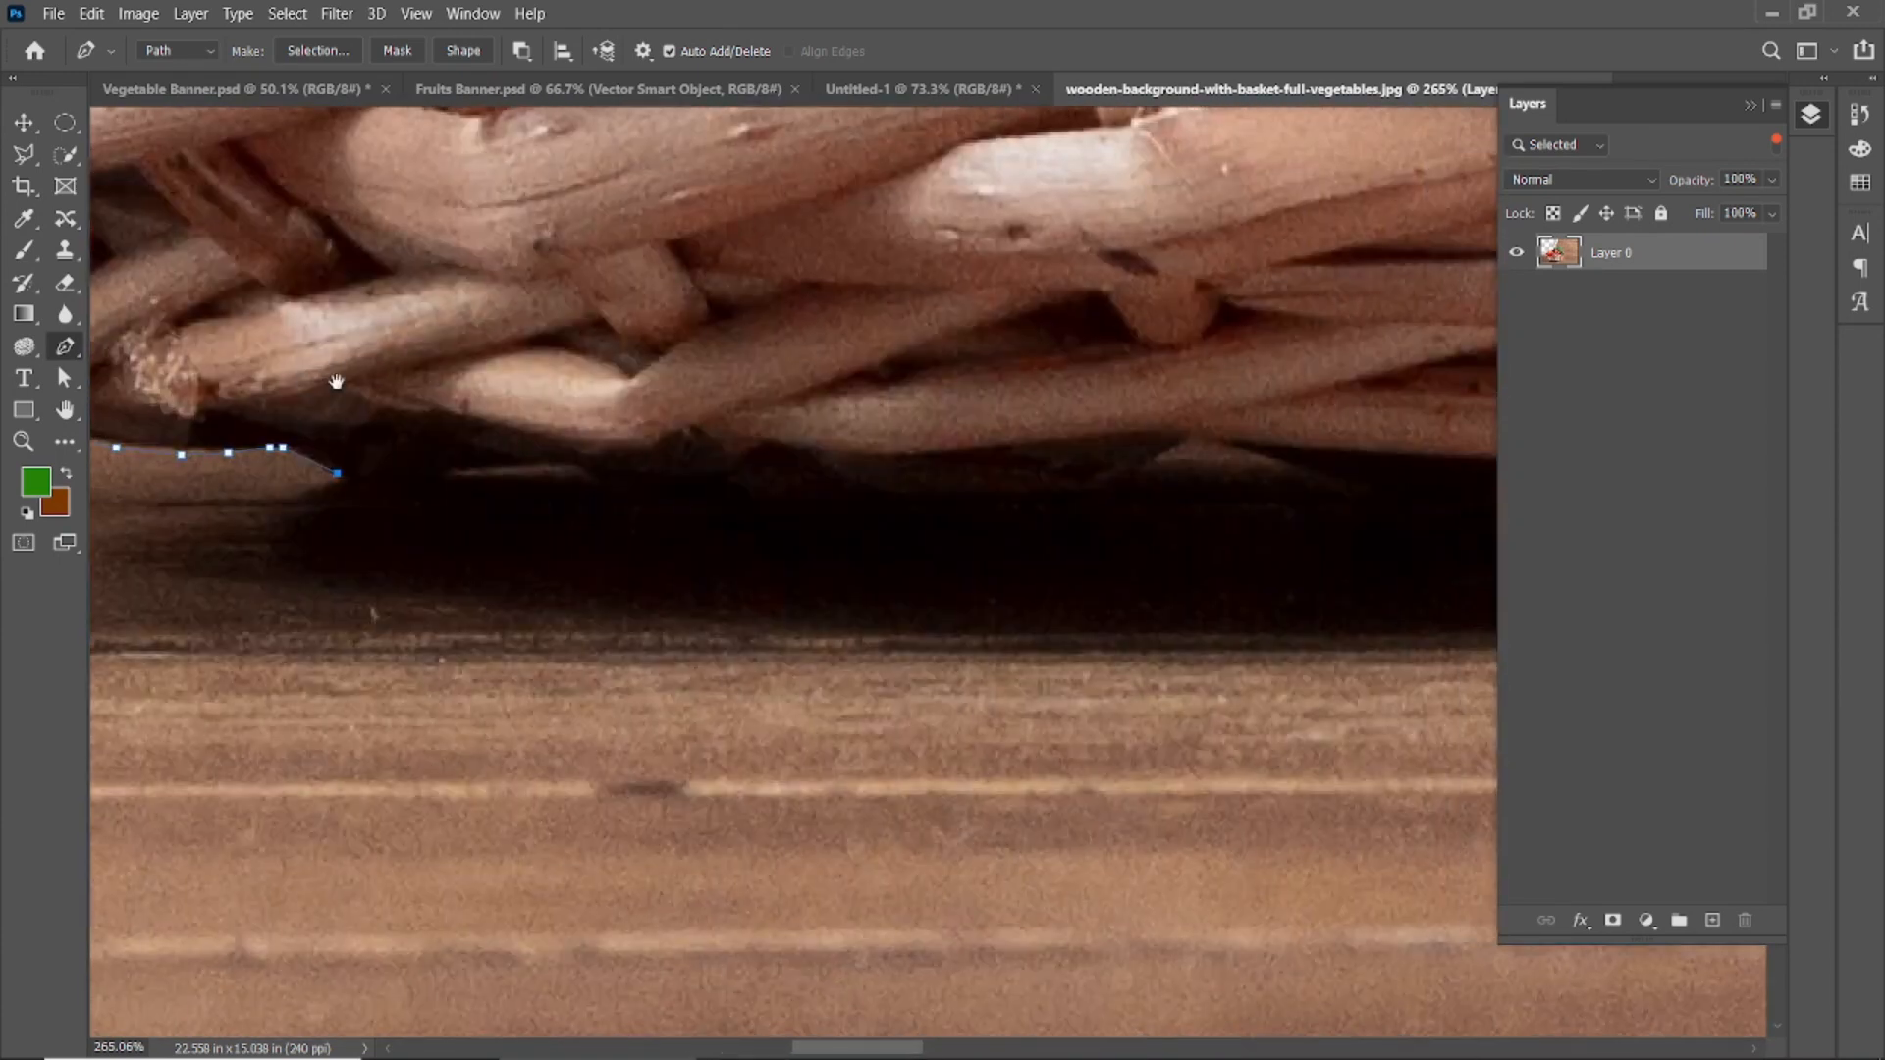
- Continue the path along the basket's underside to its lower right end
left_click(771, 480)
left_click(1128, 498)
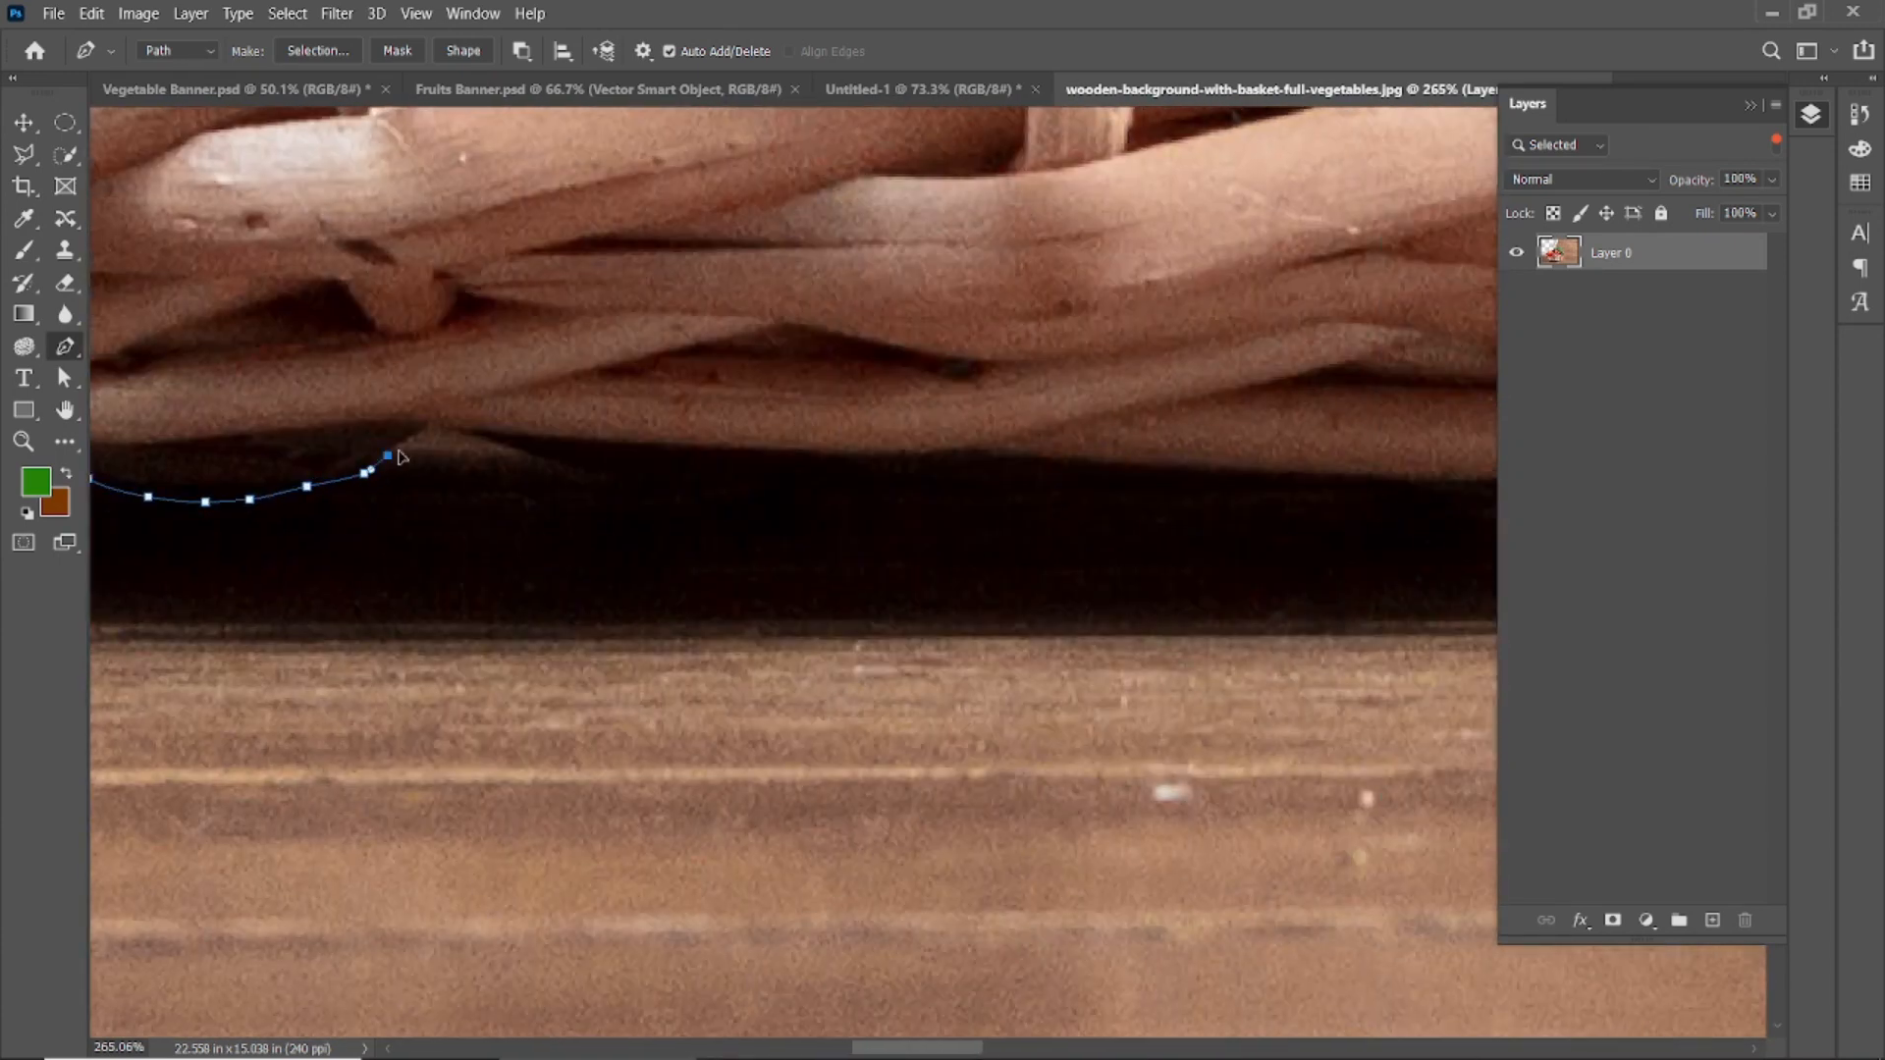
left_click(1132, 512)
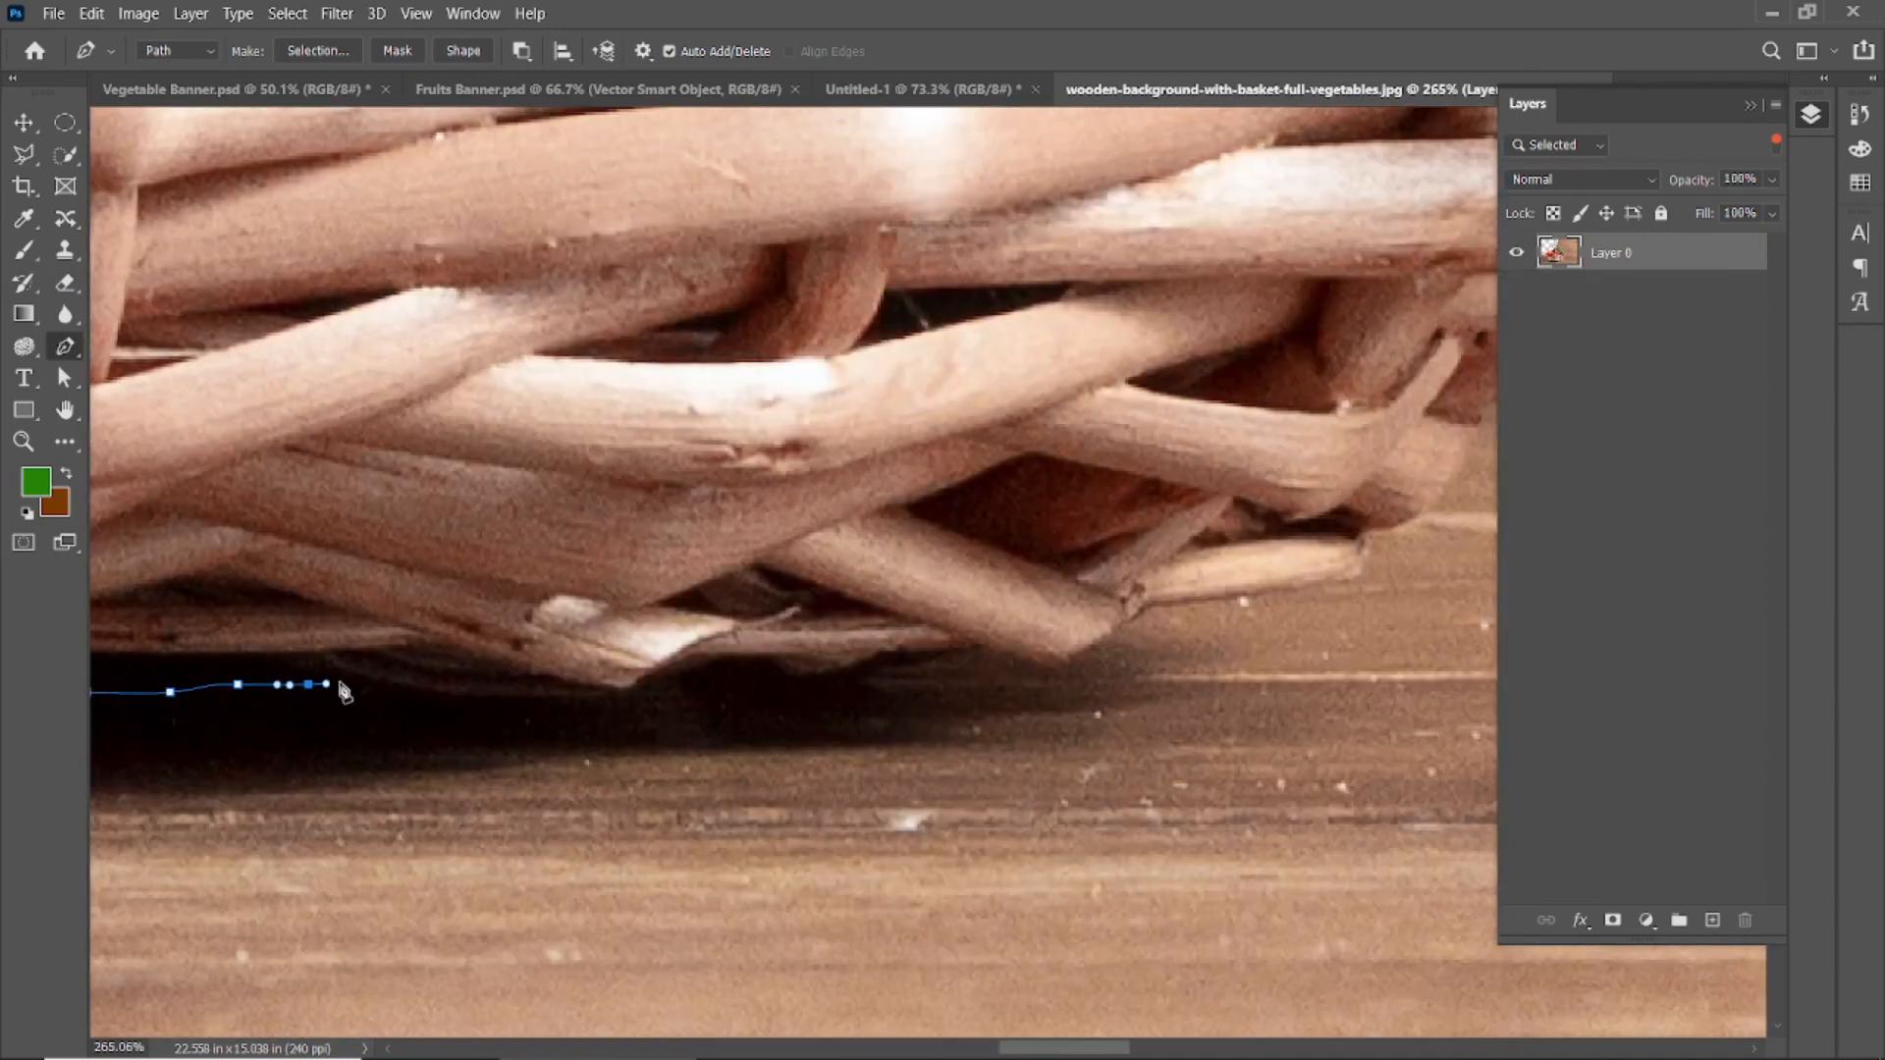
left_click(851, 671)
left_click(1145, 614)
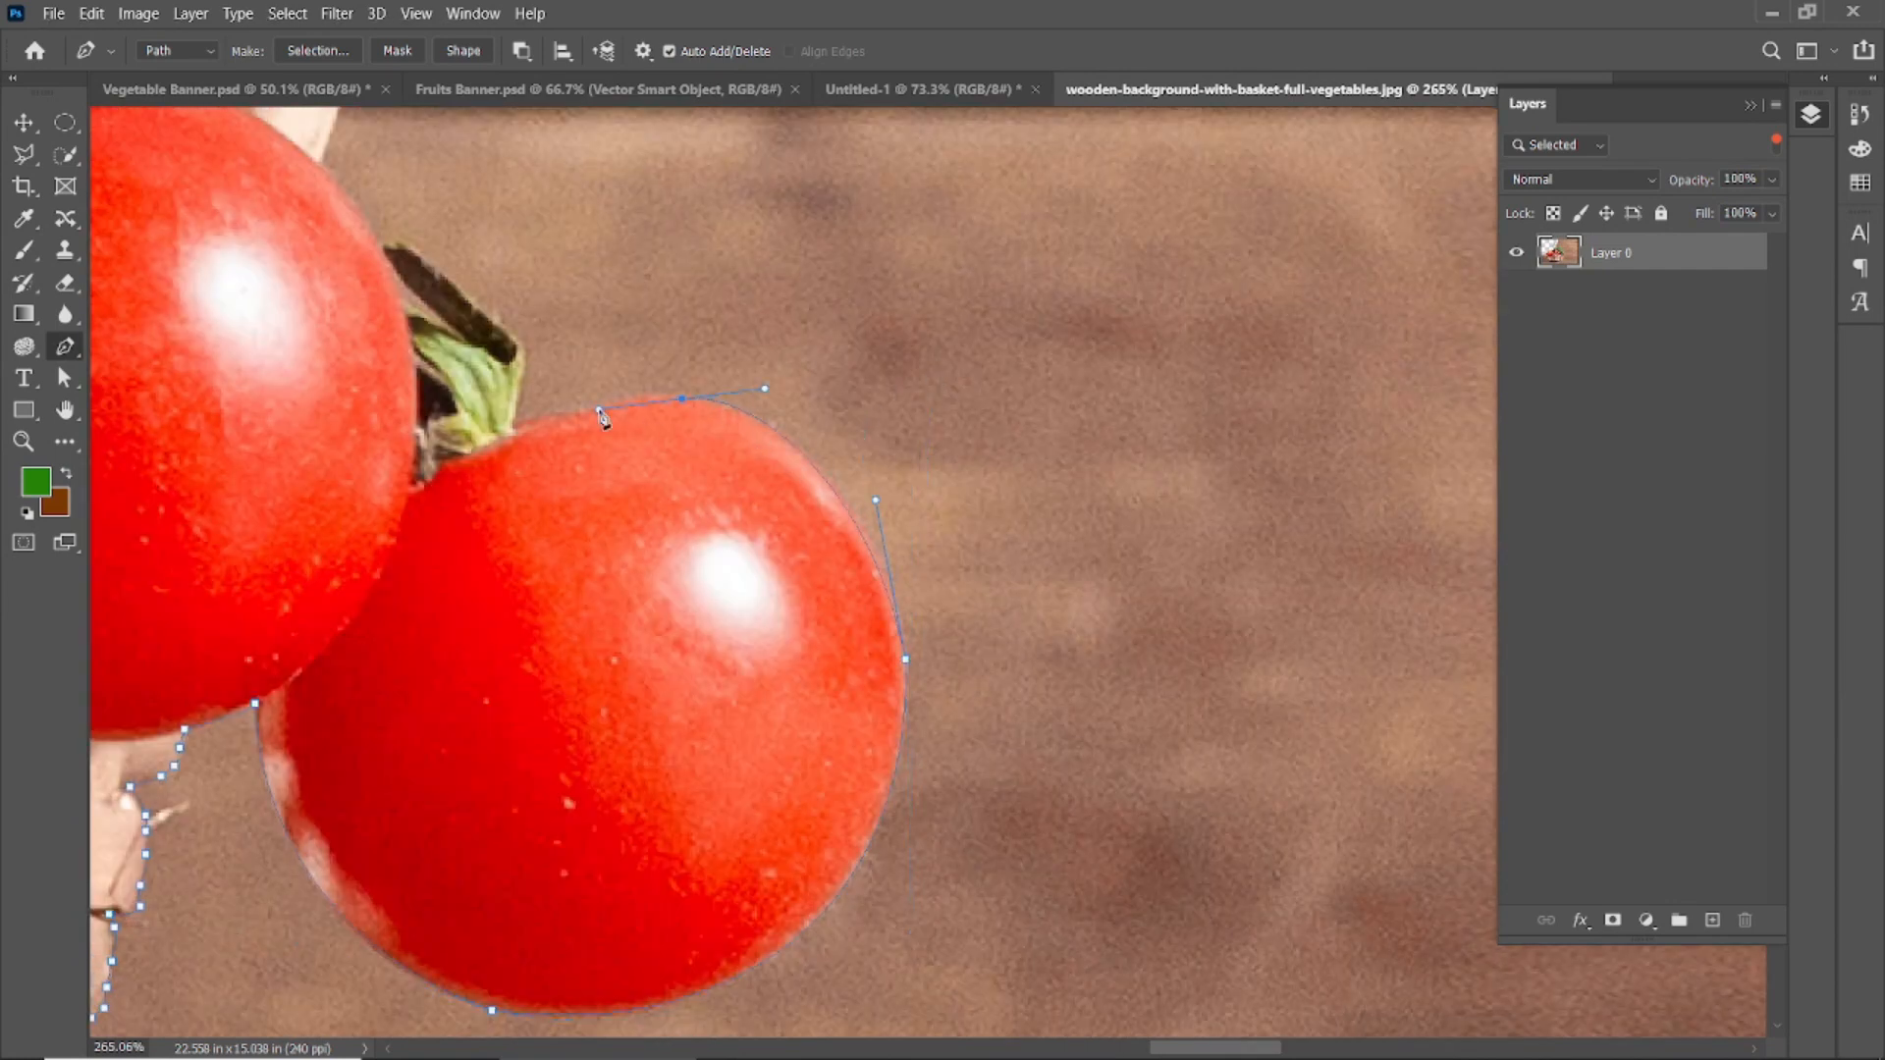
- Continue the path around the two hanging tomatoes and along the cucumber's outer edge up to the broccoli
left_click(833, 648)
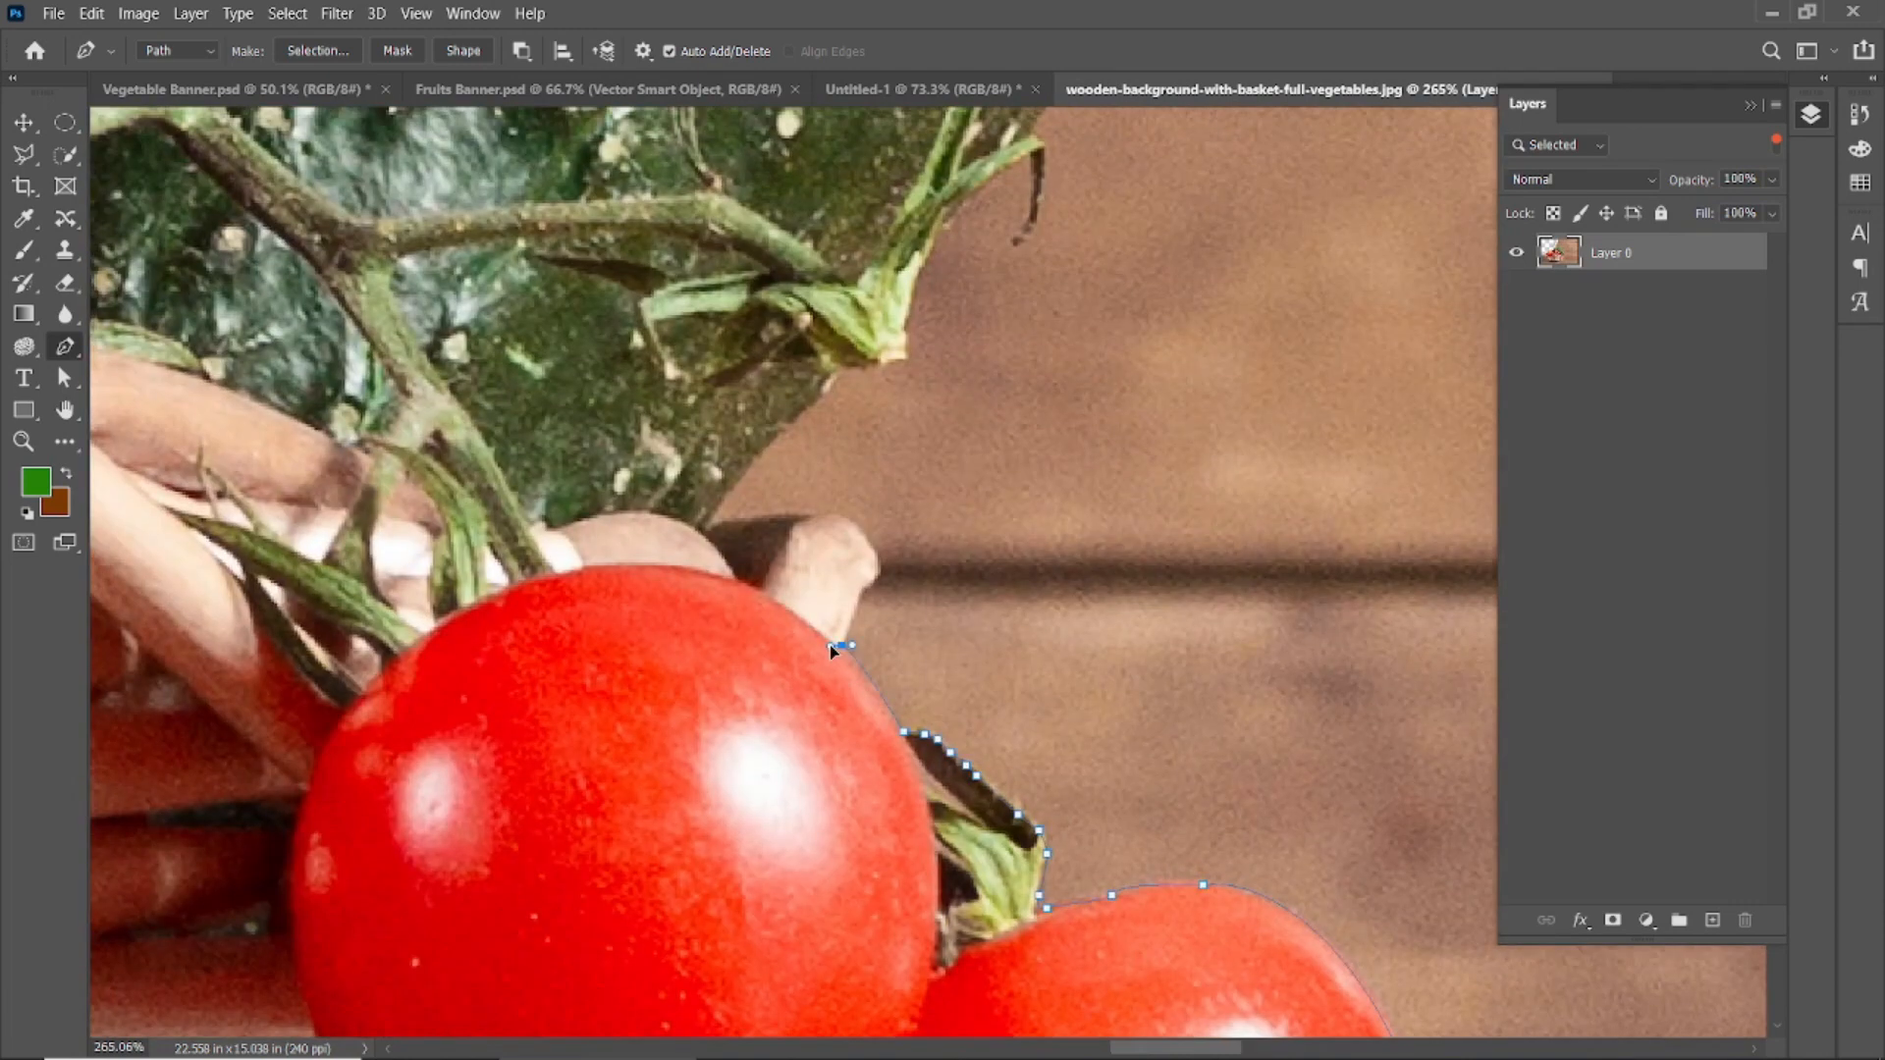
left_click_drag(793, 436, 592, 960)
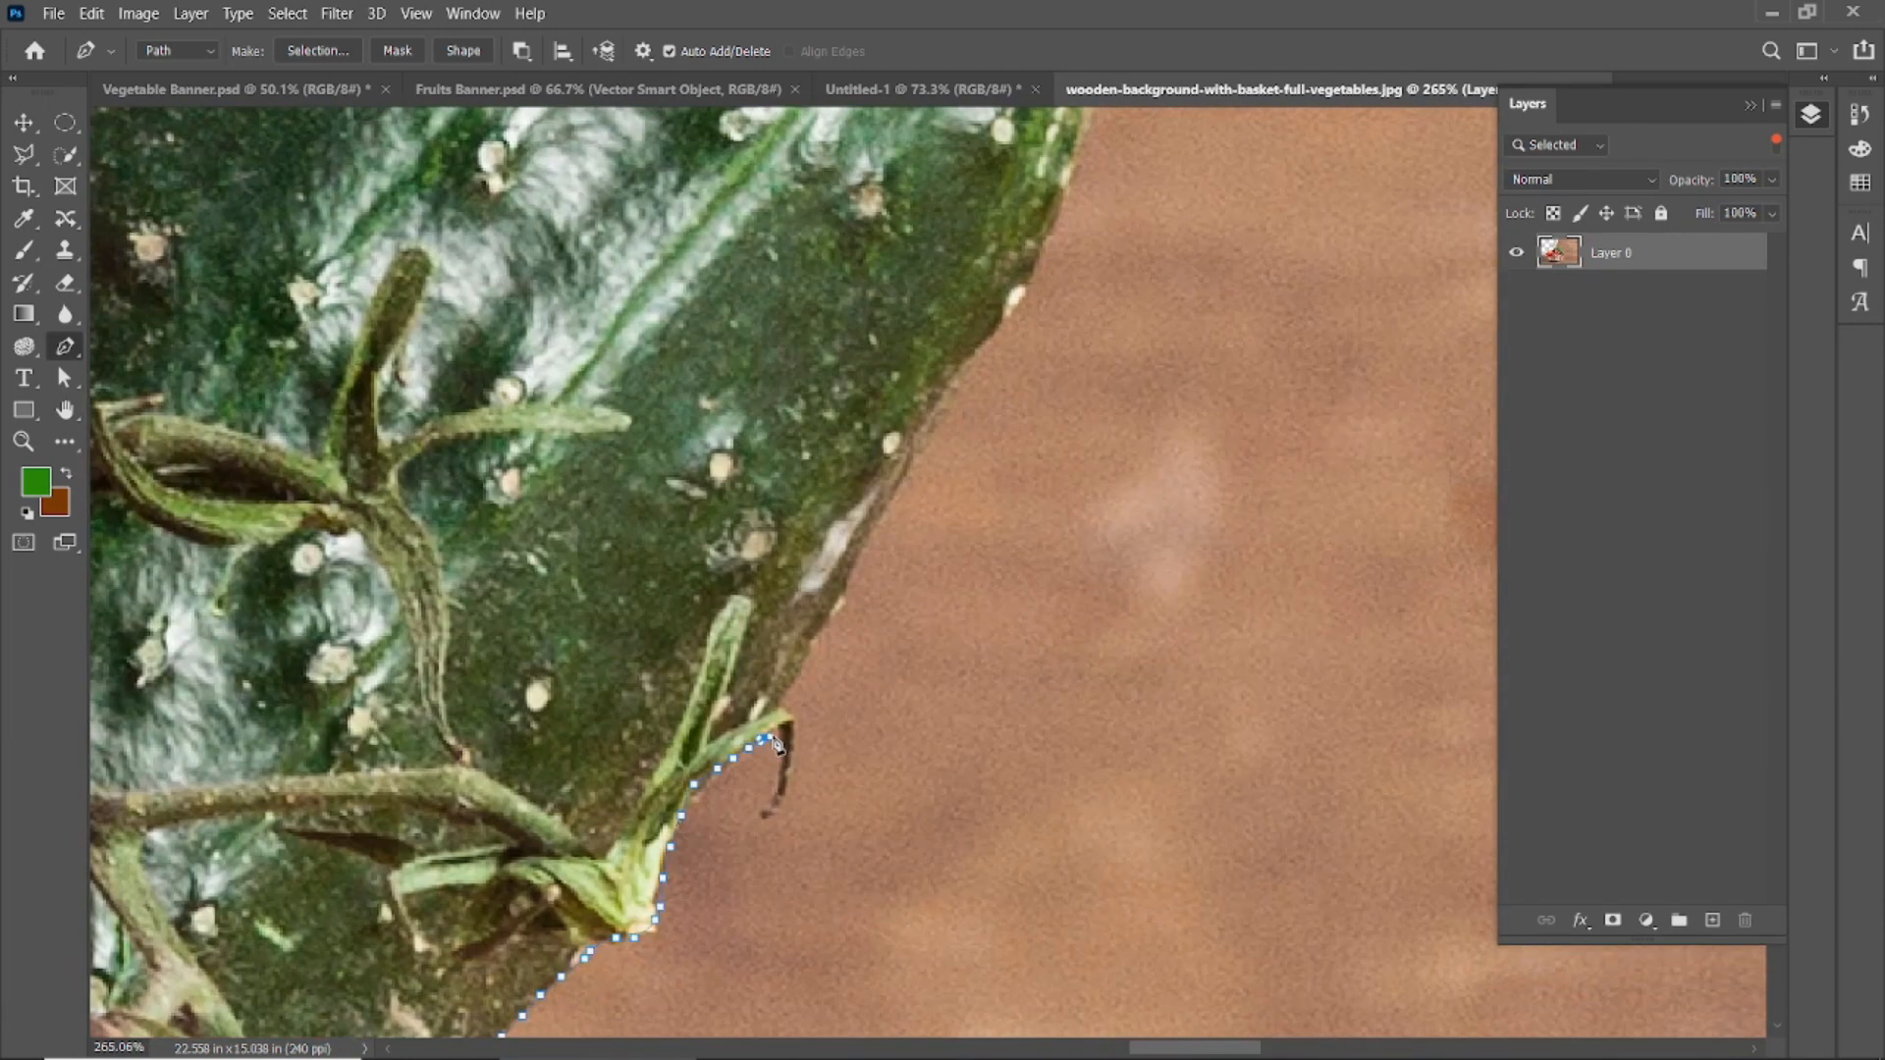
left_click_drag(977, 367, 820, 811)
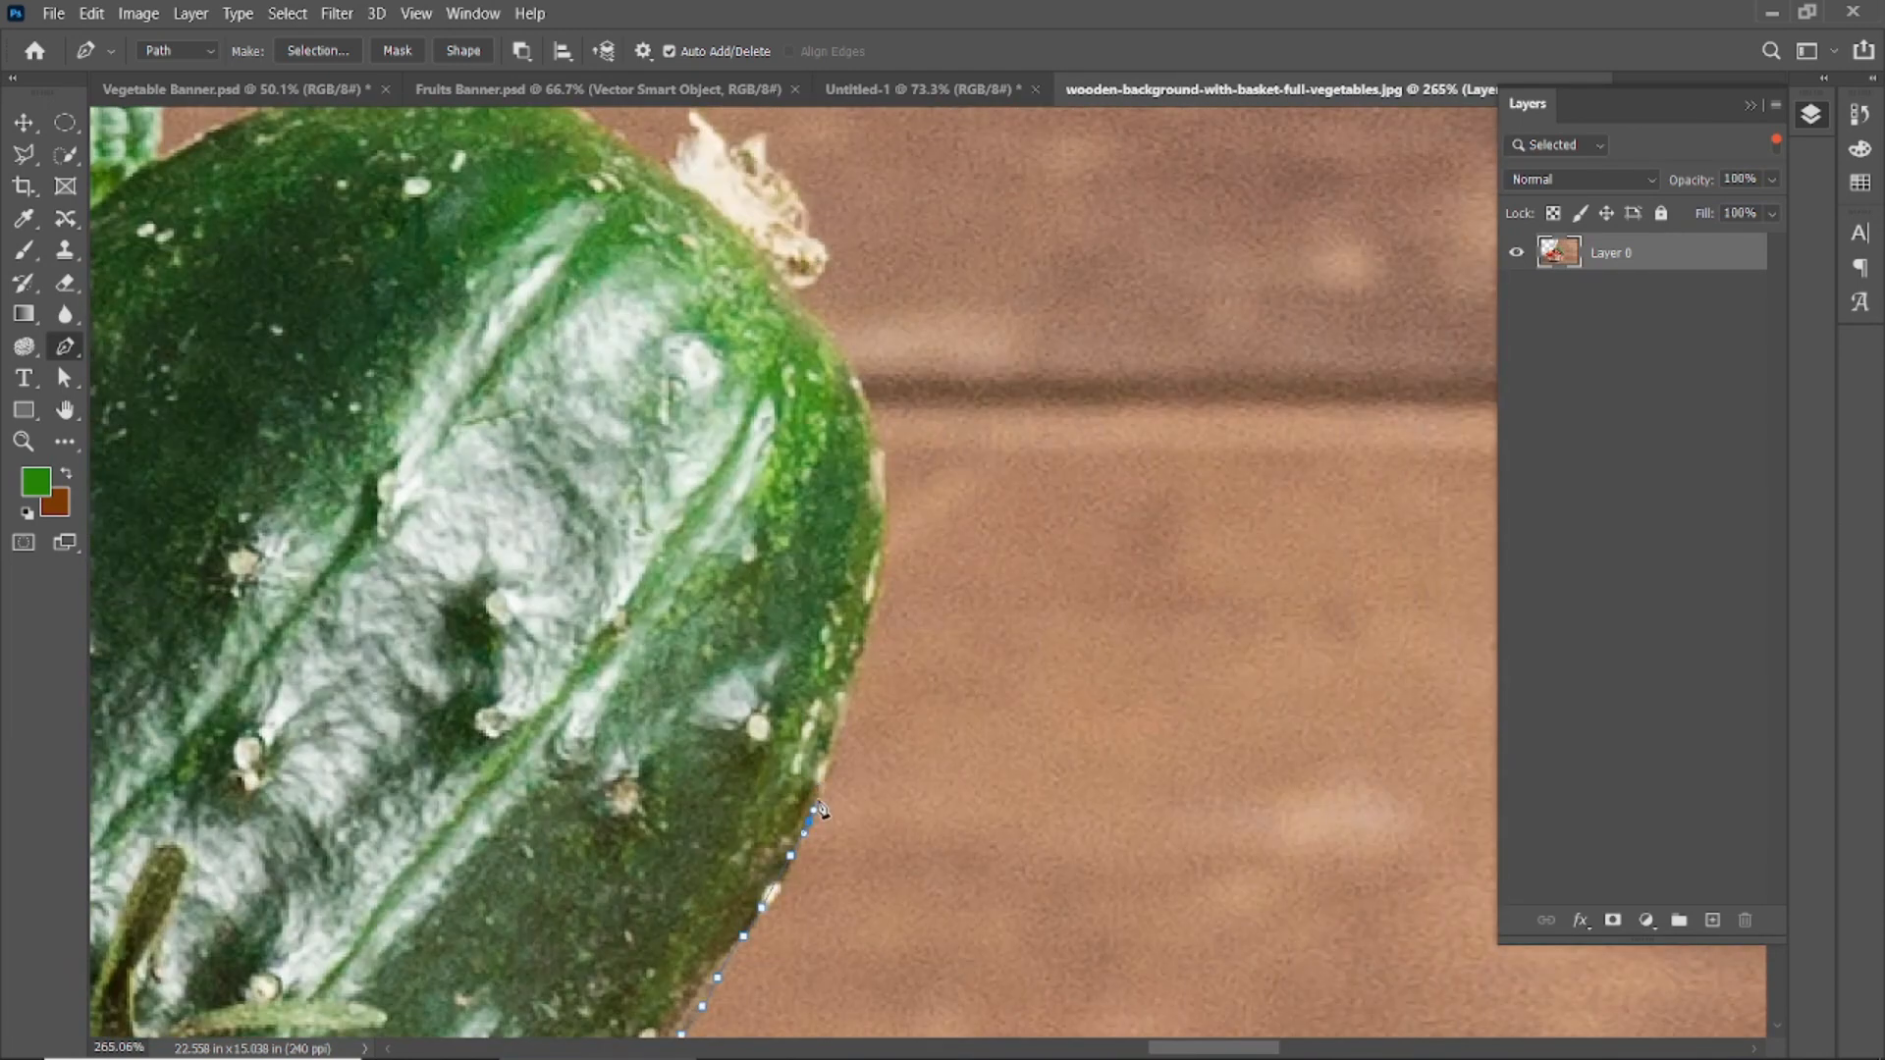
left_click_drag(758, 253, 950, 614)
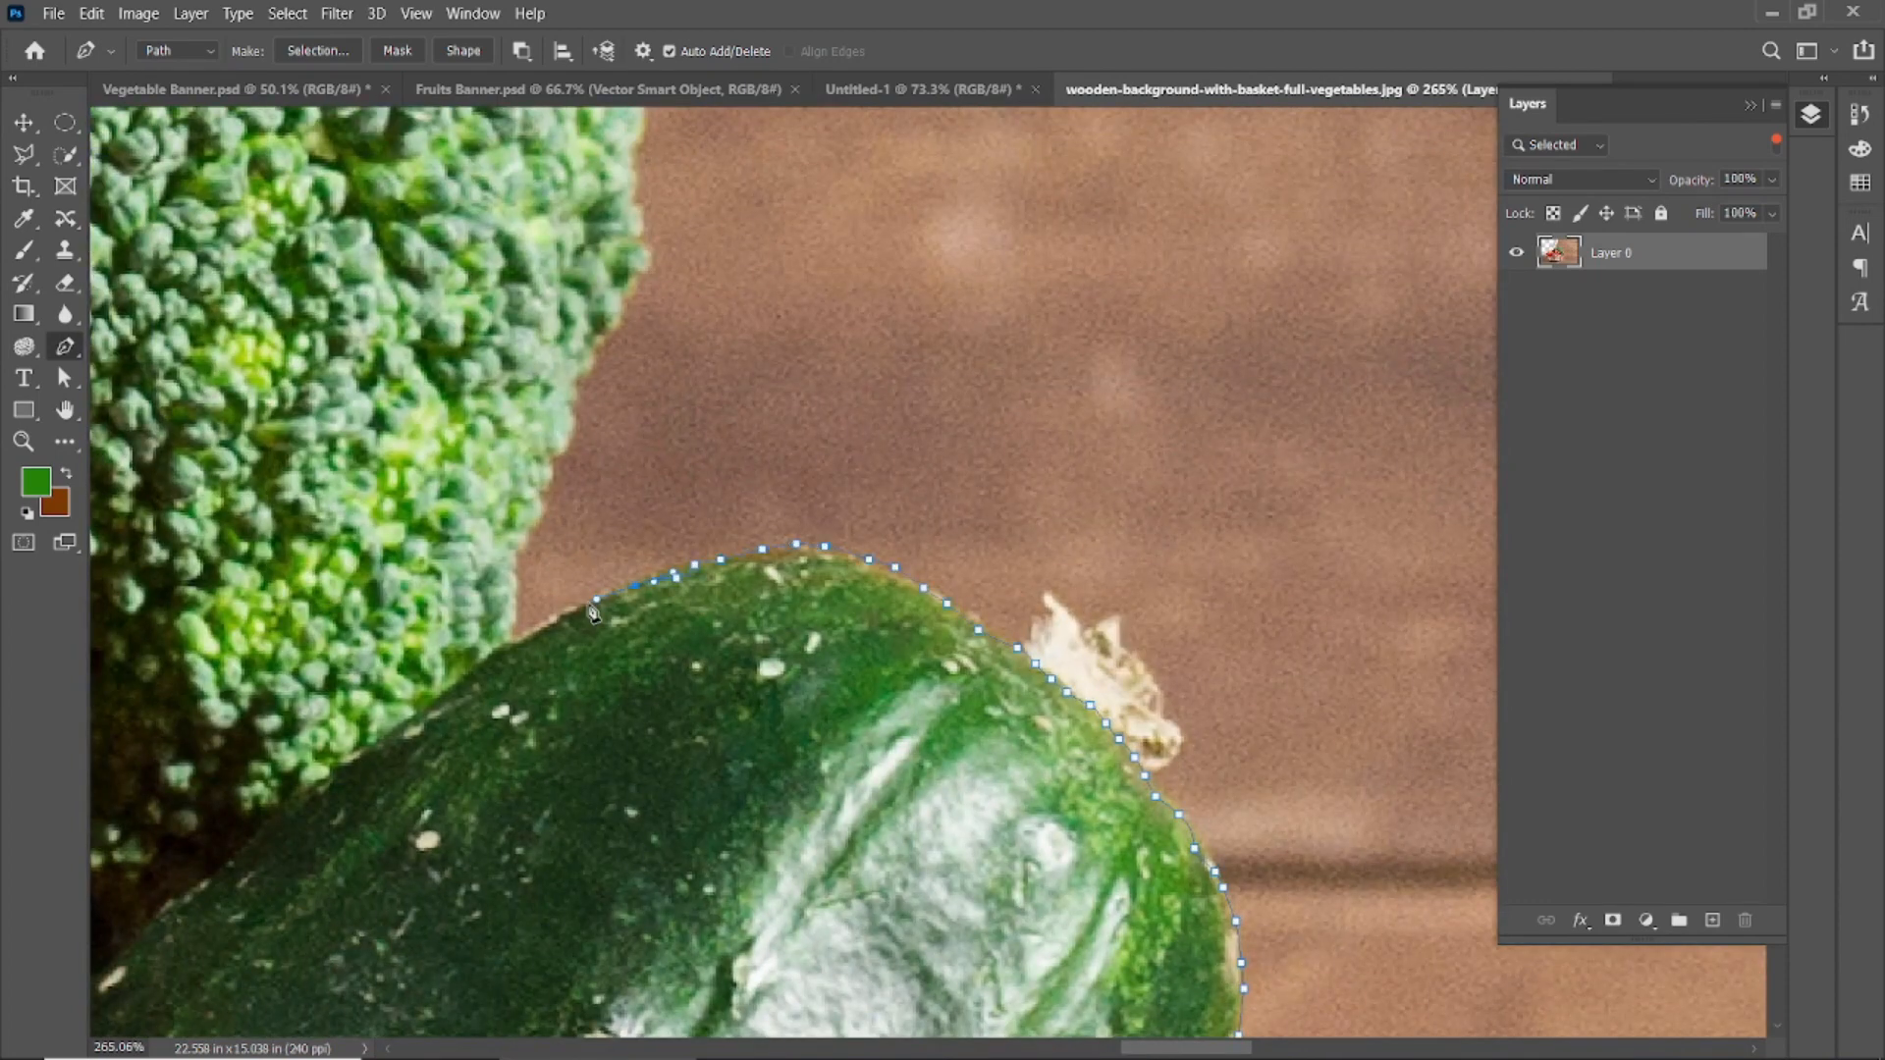
left_click(530, 620)
left_click(515, 564)
- Route the path loosely around the broccoli and handle and close it outside the canvas, enclosing the remaining wooden background
scroll(762, 492, "down", 10)
left_click(1056, 491)
left_click_drag(1039, 447, 985, 419)
left_click_drag(850, 245, 884, 164)
scroll(1090, 136, "up", 6)
scroll(705, 426, "down", 10)
left_click(1359, 422)
left_click(554, 865)
scroll(629, 678, "up", 10)
left_click(786, 353)
scroll(786, 354, "down", 8)
- Convert the path into a new selection with a 0.5 px feather radius and delete the enclosed background
right_click(1199, 465)
left_click(1252, 552)
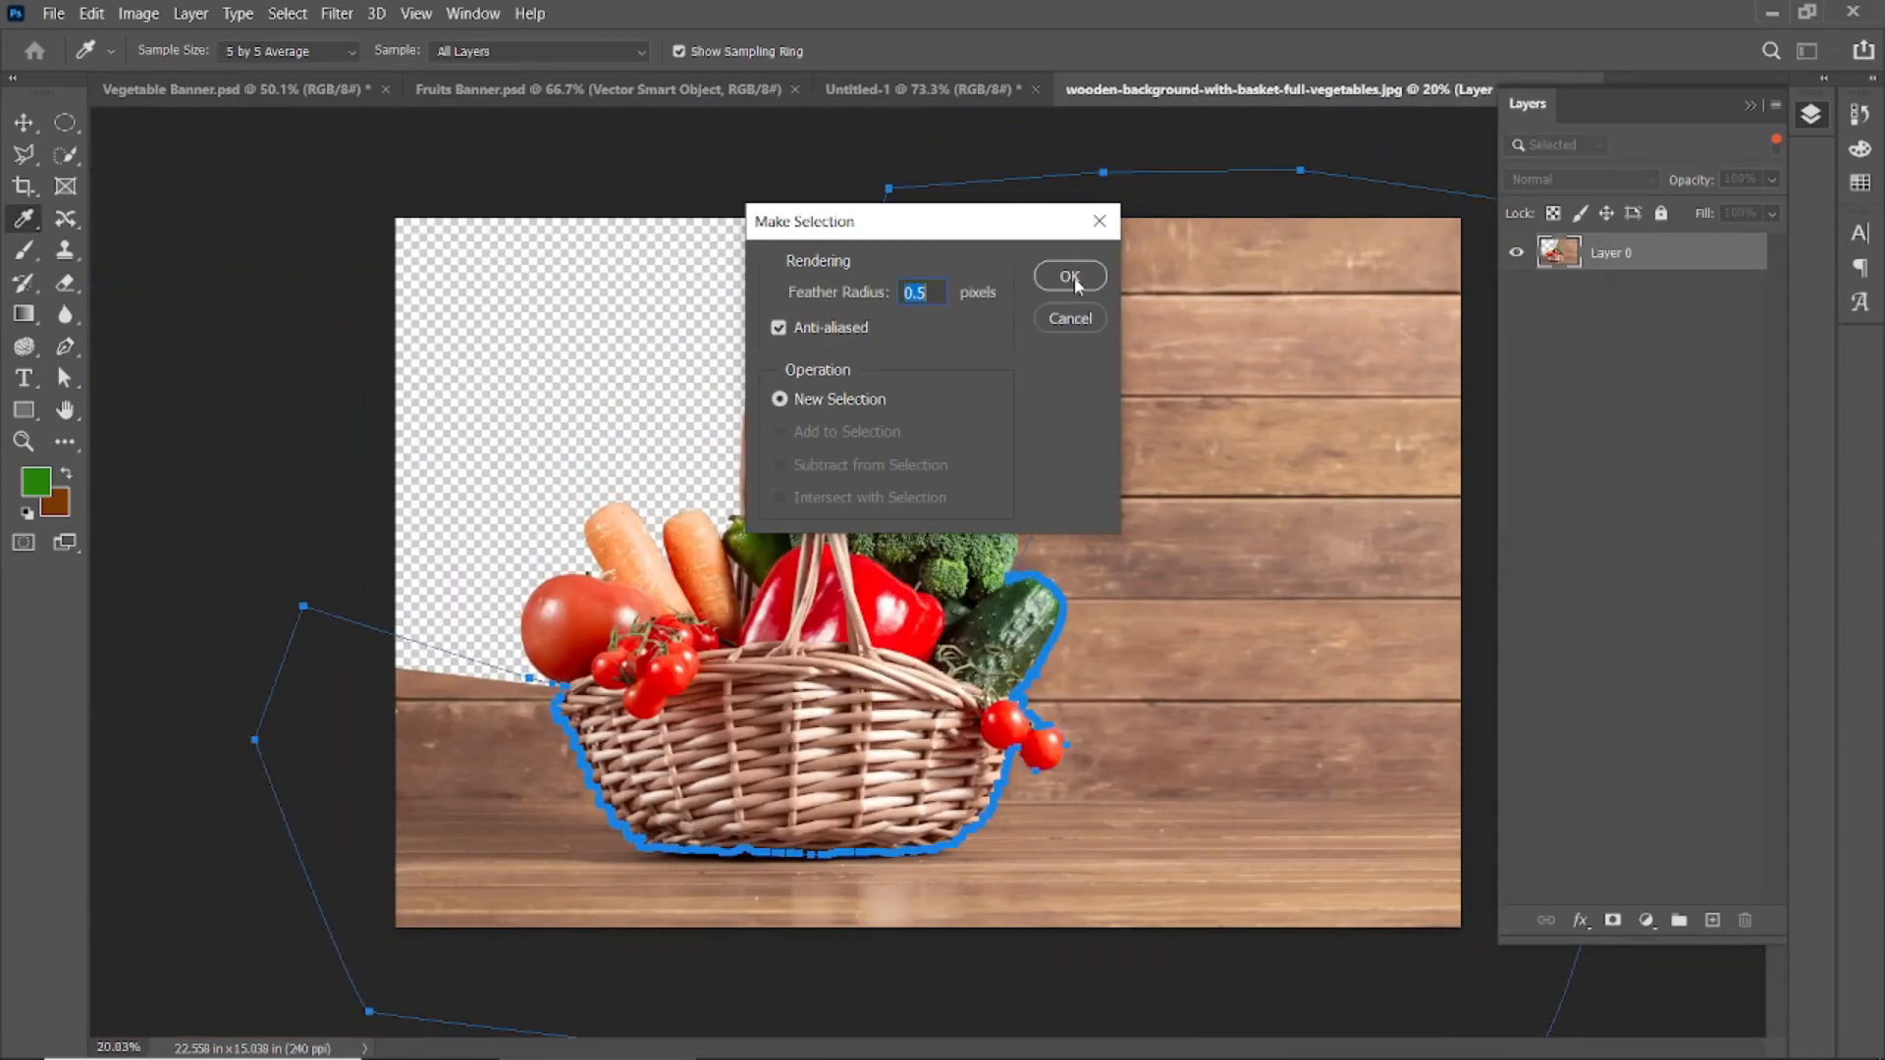
left_click(1070, 276)
key("Delete")
- Select the basket and vegetables with the Quick Selection tool, excluding the wood remaining around the broccoli
key("w")
scroll(961, 412, "up", 5)
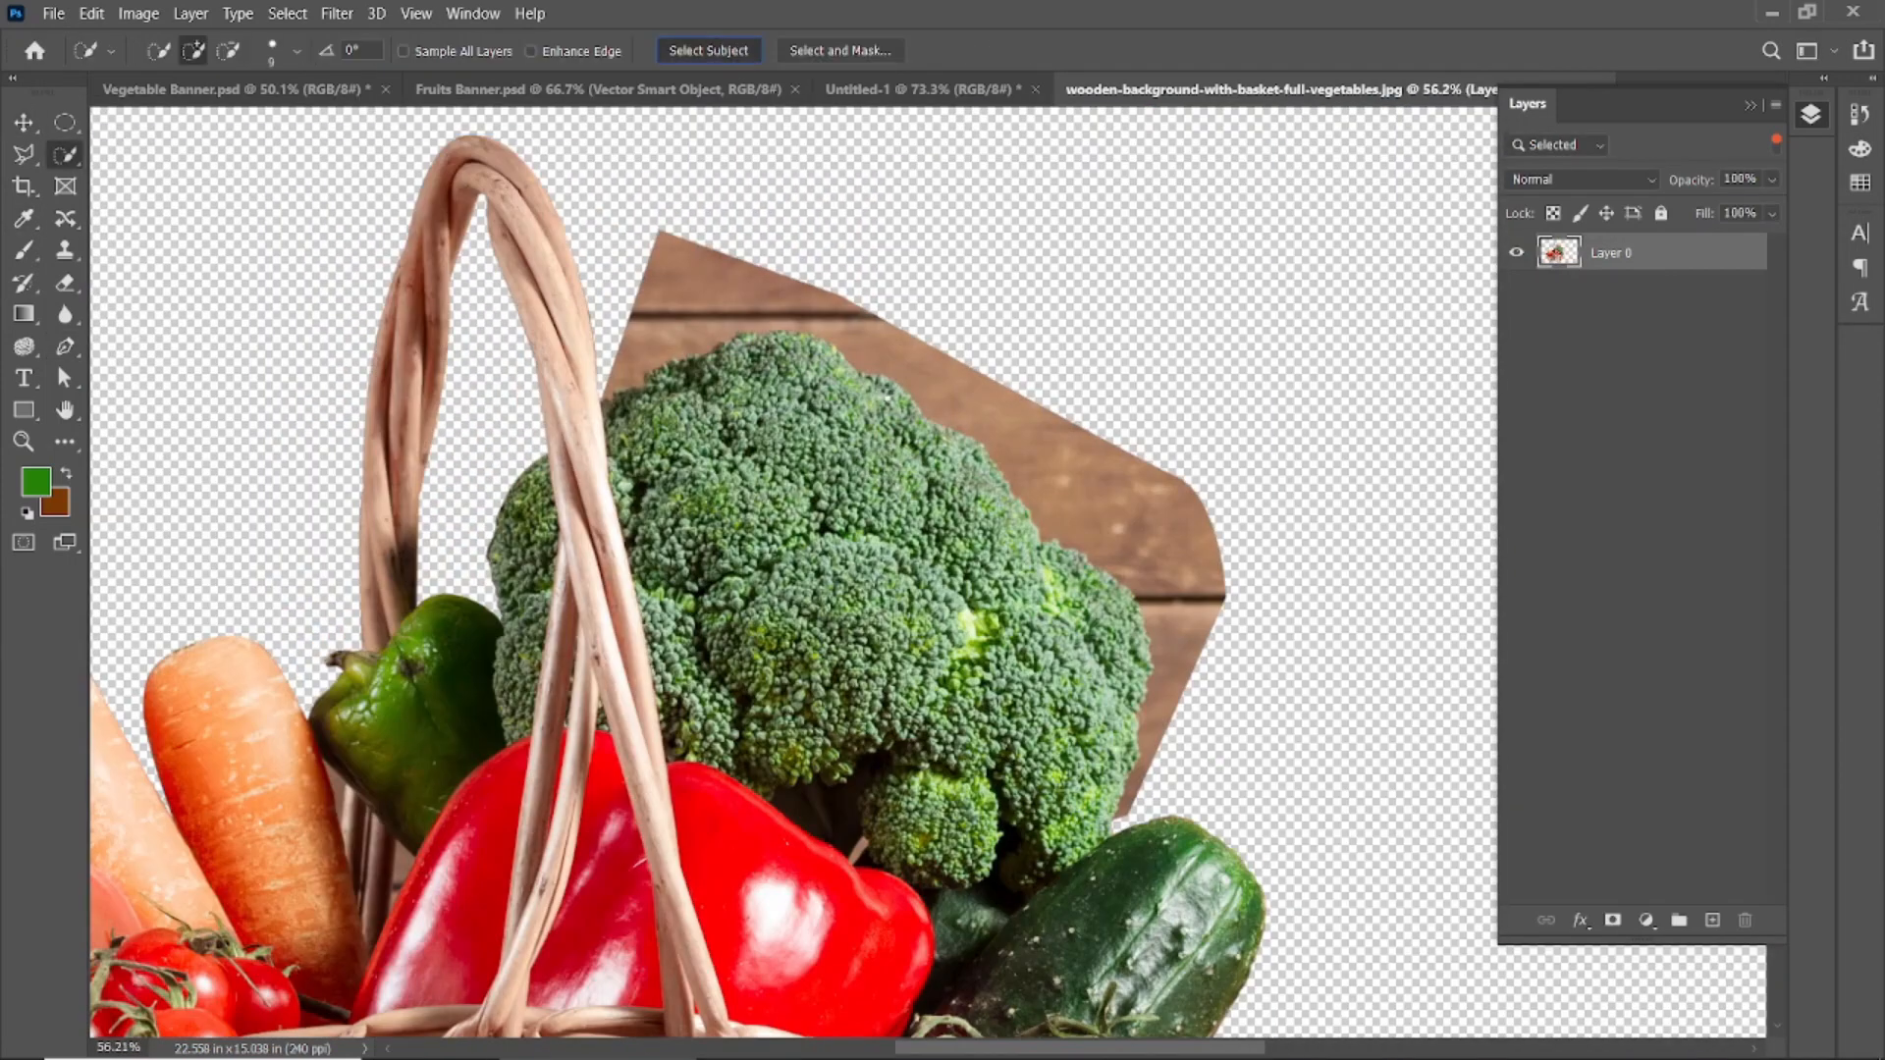
scroll(897, 463, "down", 3)
mouse_move(1031, 466)
left_mouse_down()
mouse_move(883, 405)
mouse_move(847, 425)
left_mouse_up()
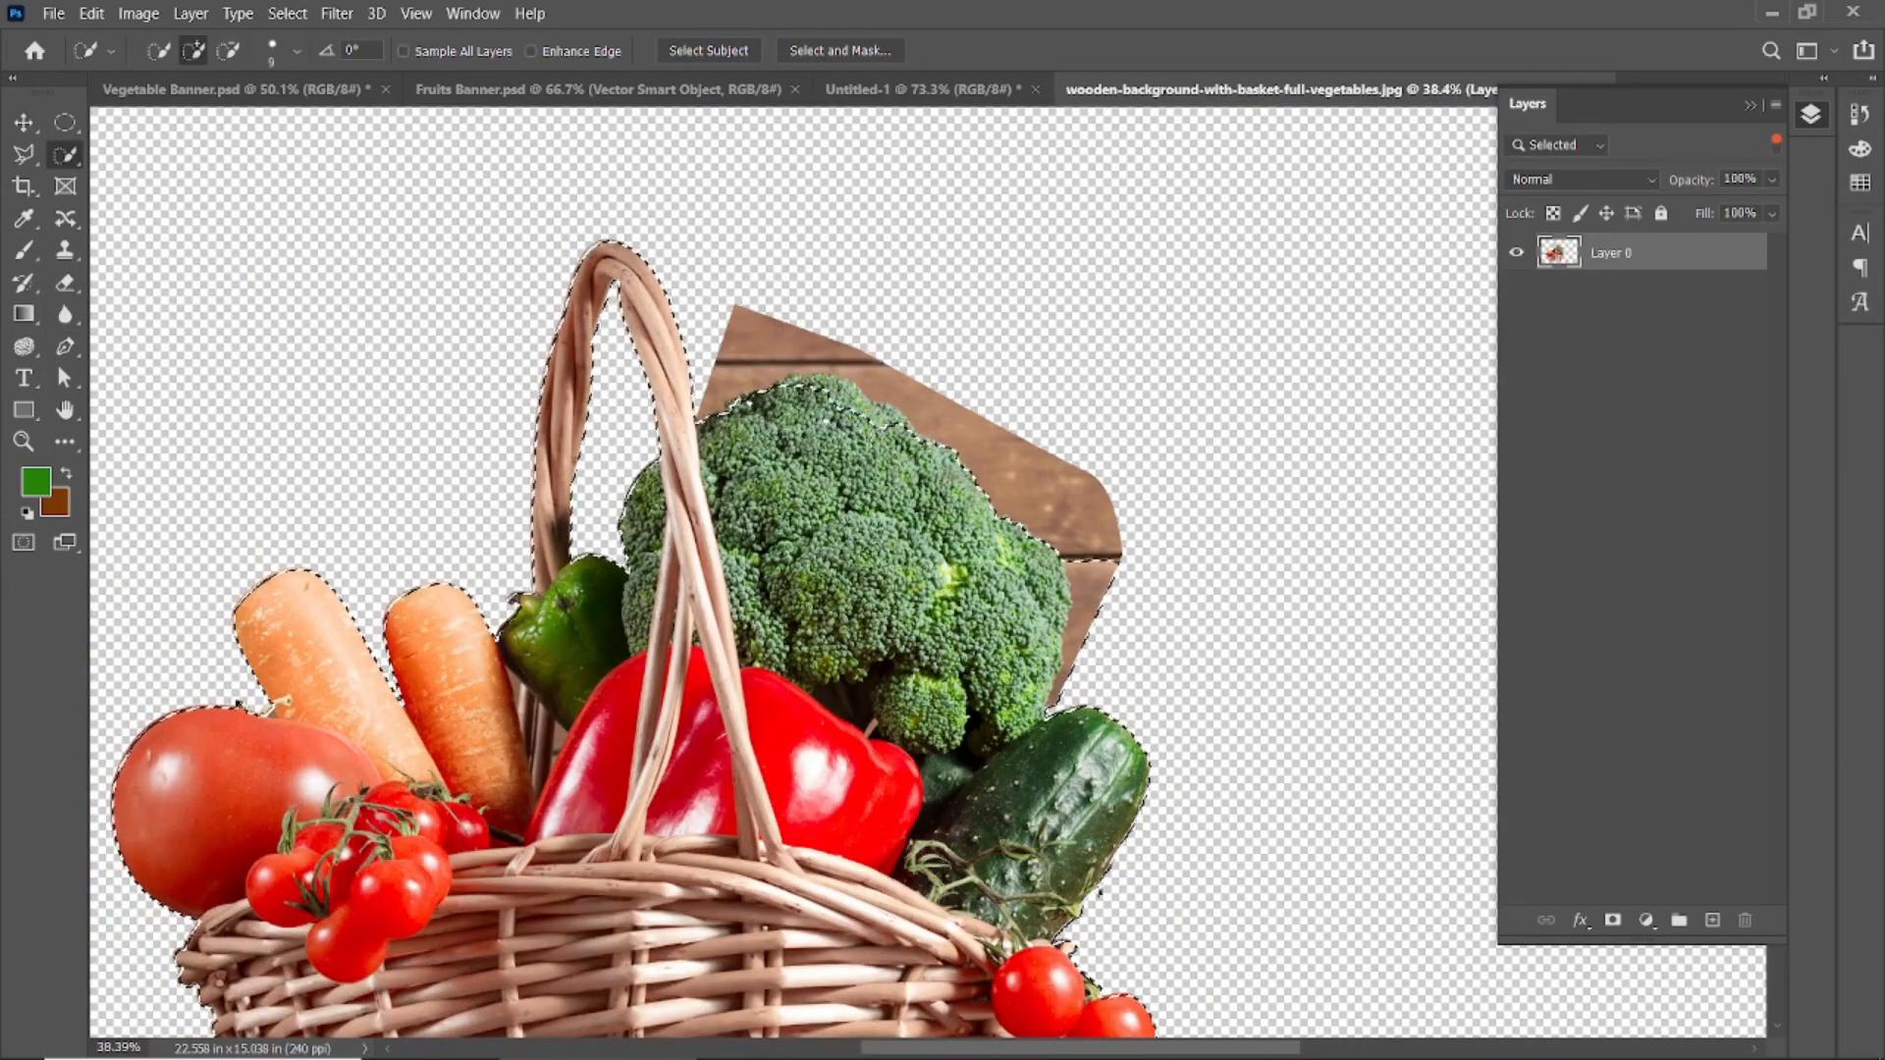
scroll(877, 442, "up", 3)
scroll(877, 442, "down", 2)
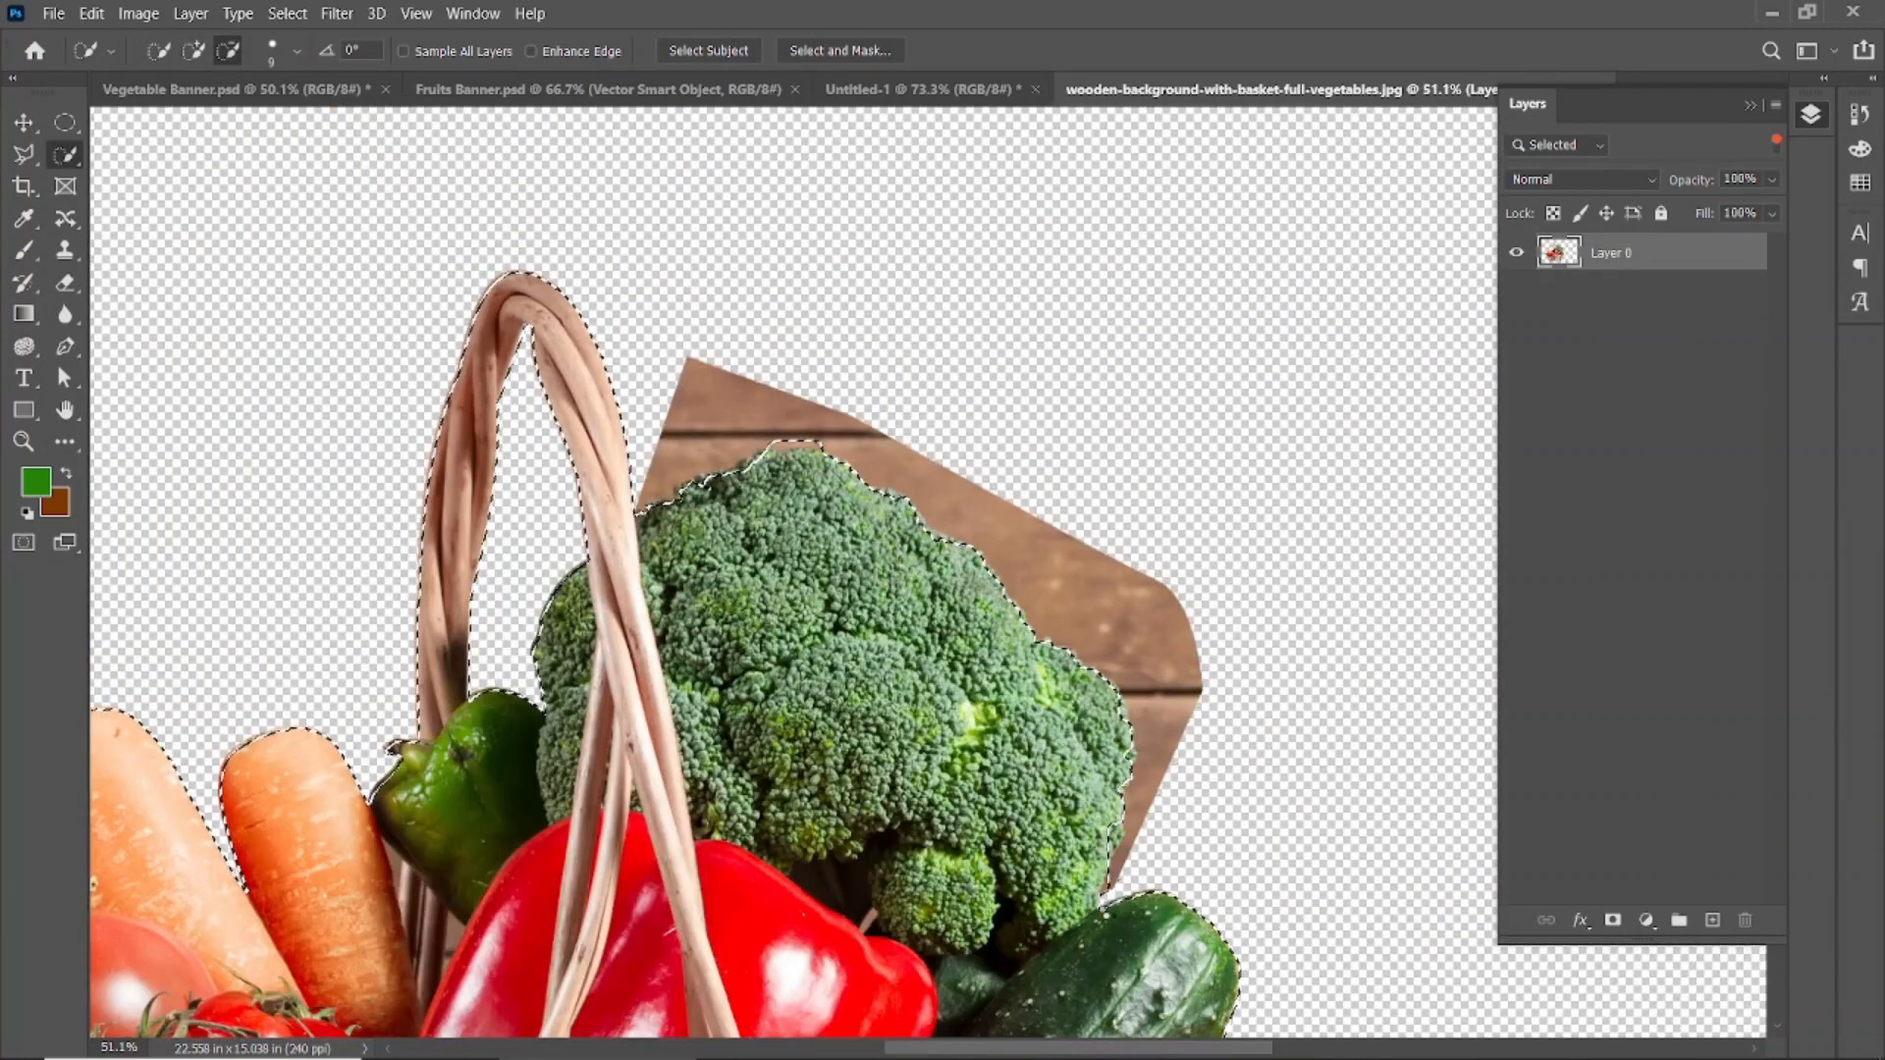
- Refine the selection boundary closely along the broccoli's right and upper edges
scroll(1051, 561, "up", 5)
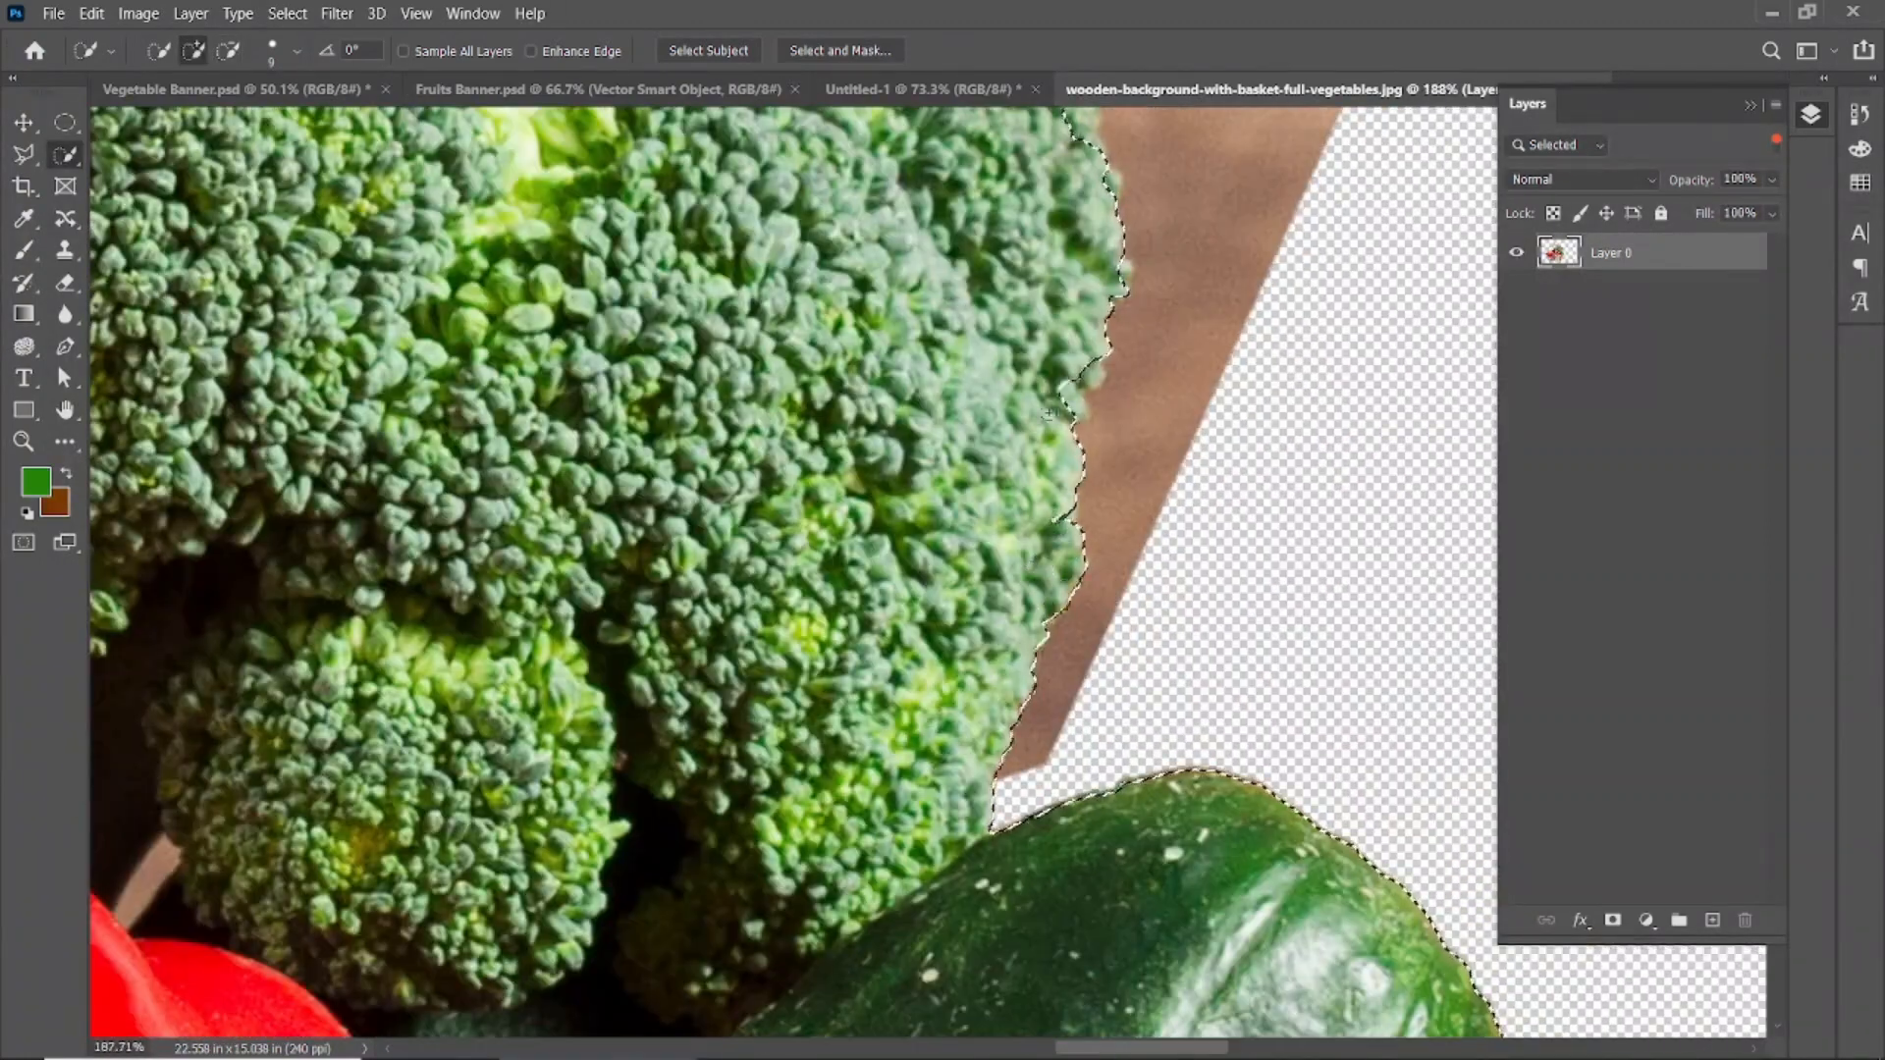
scroll(1037, 498, "down", 2)
scroll(1037, 497, "down", 2)
scroll(720, 468, "up", 4)
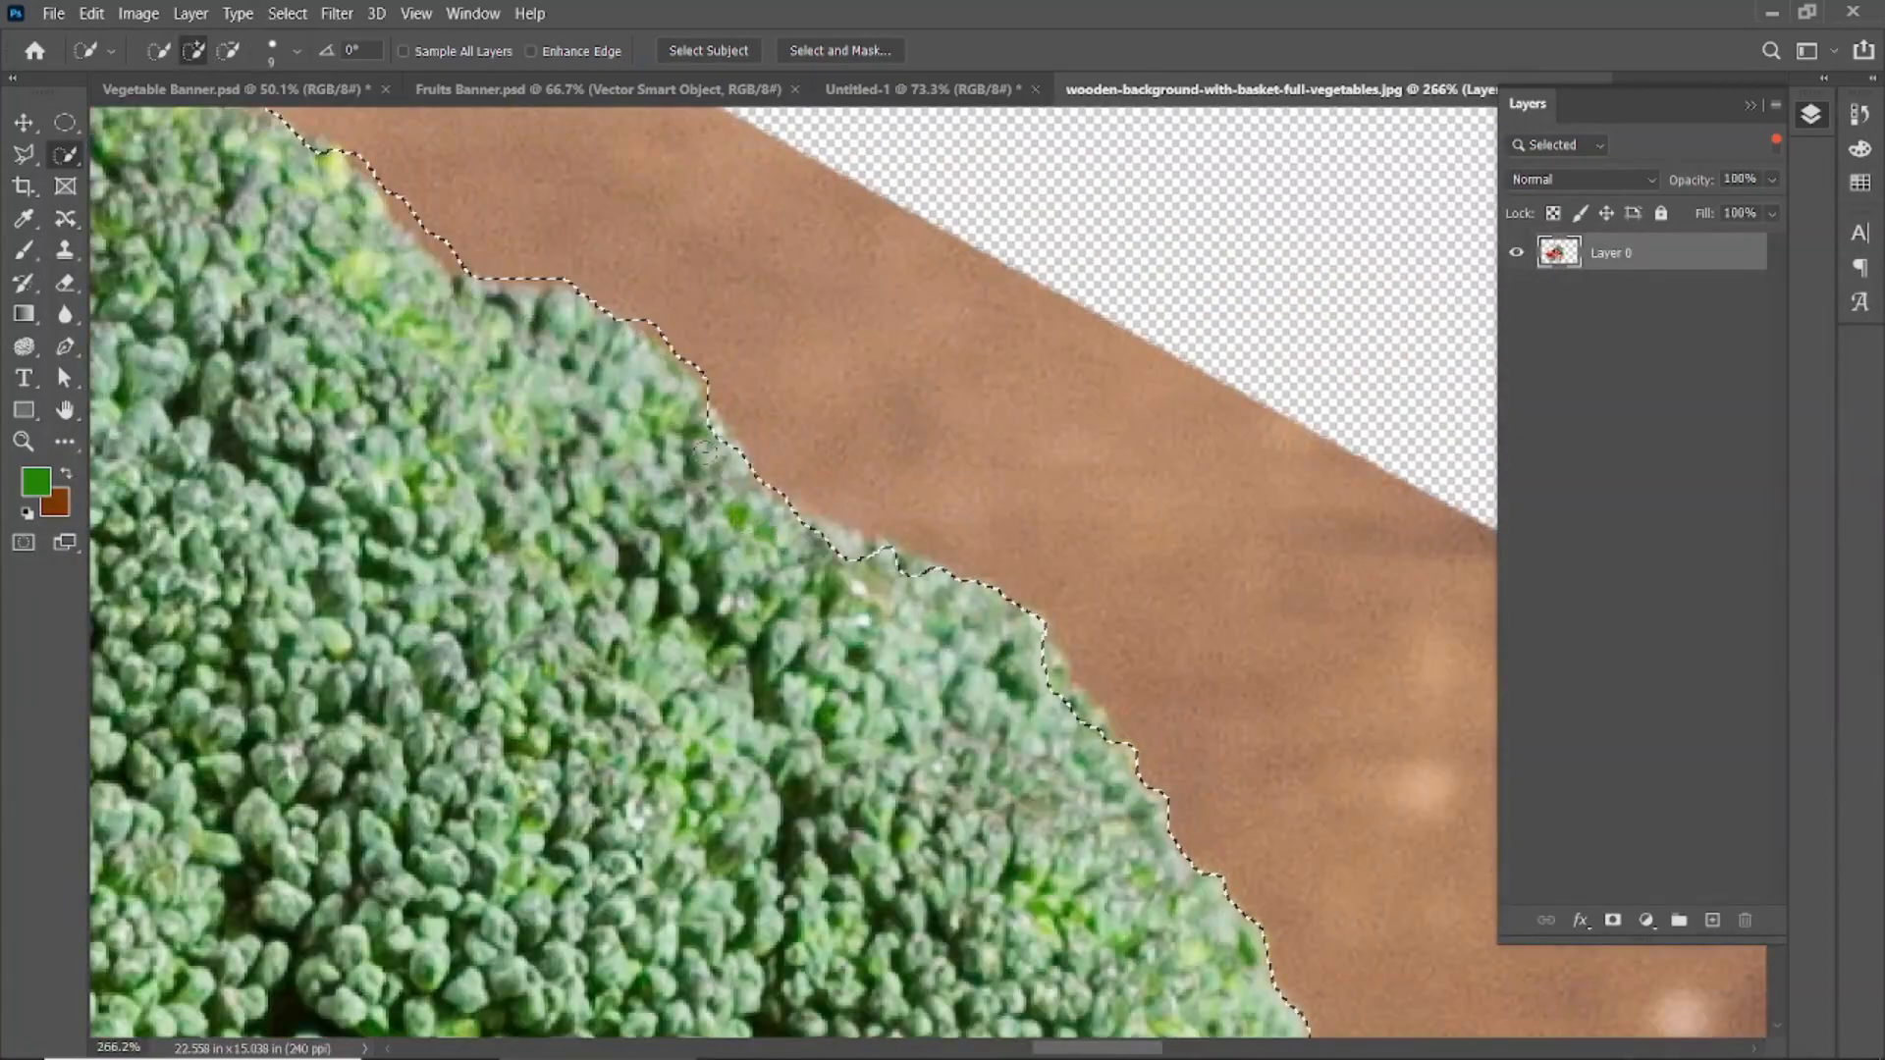
scroll(721, 467, "down", 3)
scroll(678, 681, "up", 2)
scroll(677, 681, "down", 3)
scroll(707, 589, "up", 1)
scroll(727, 530, "down", 2)
scroll(738, 510, "up", 2)
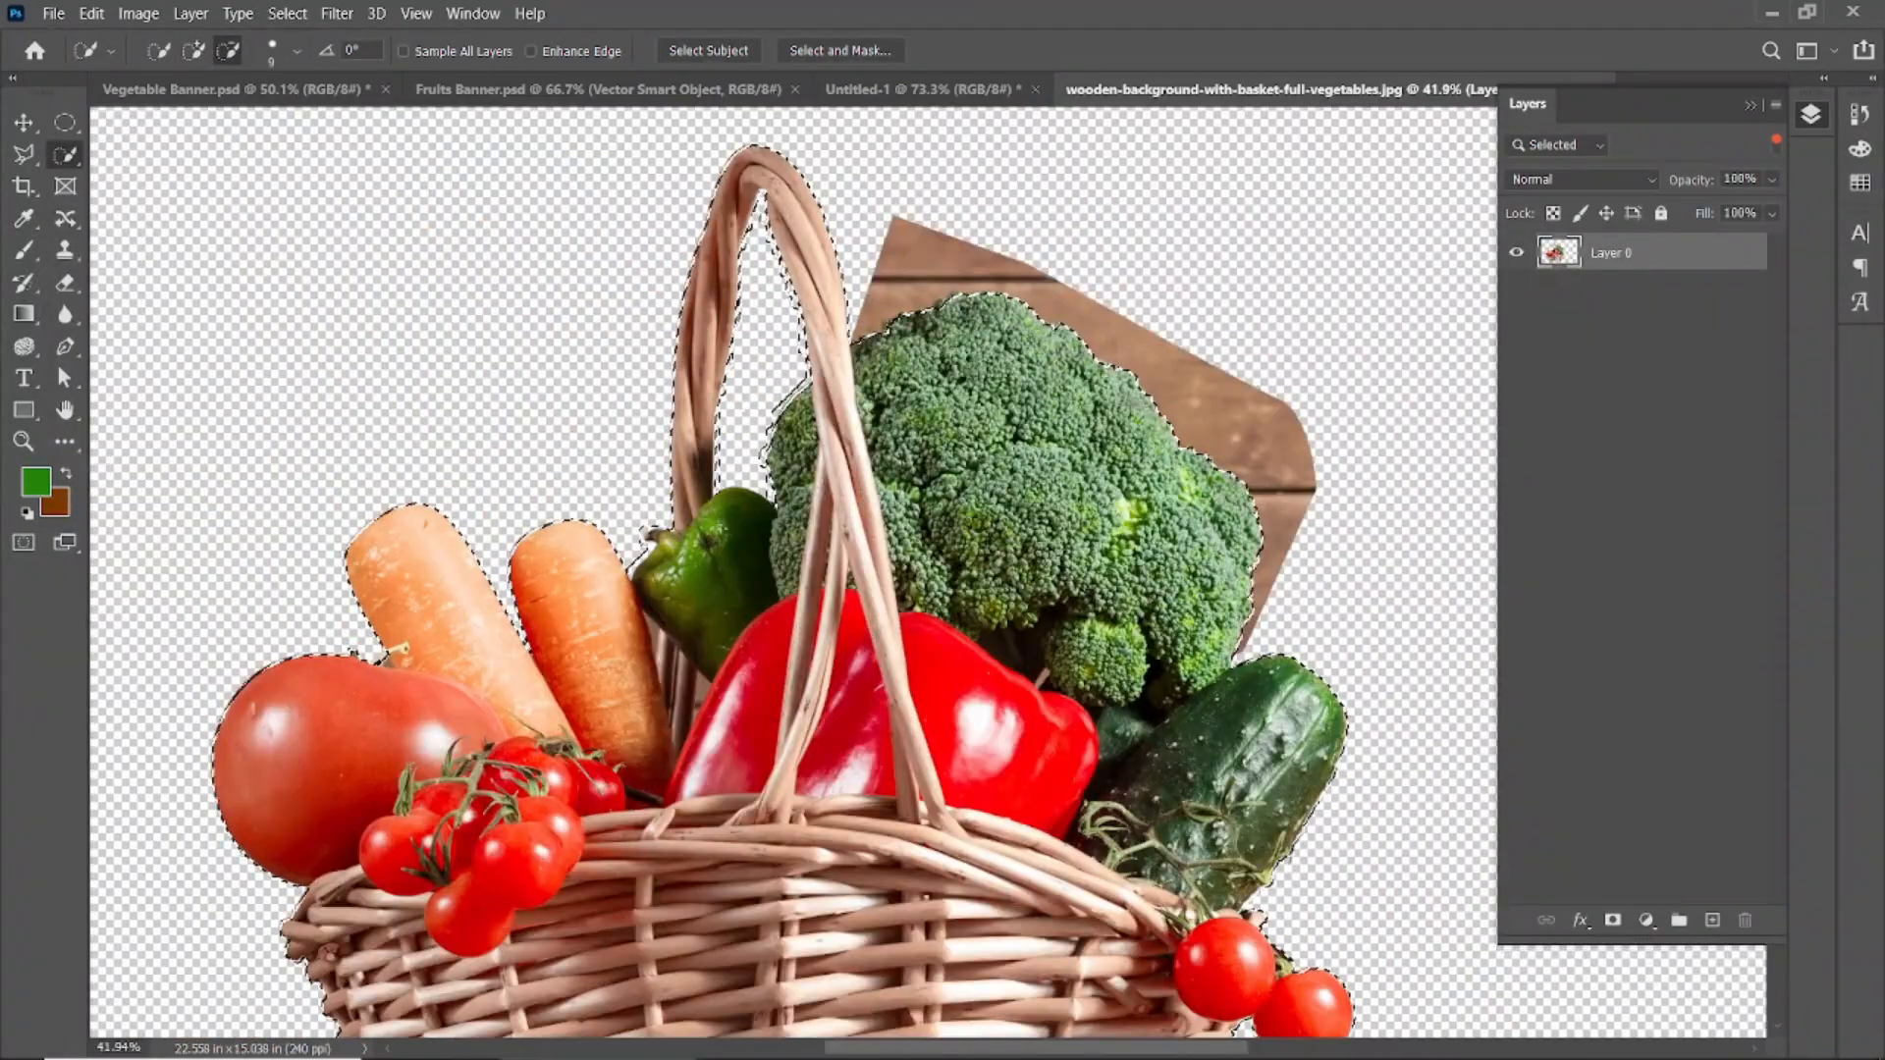
- Limit the selection to the leftover wood around the broccoli and delete it
left_click_drag(1261, 883, 1176, 425)
scroll(1176, 425, "up", 4)
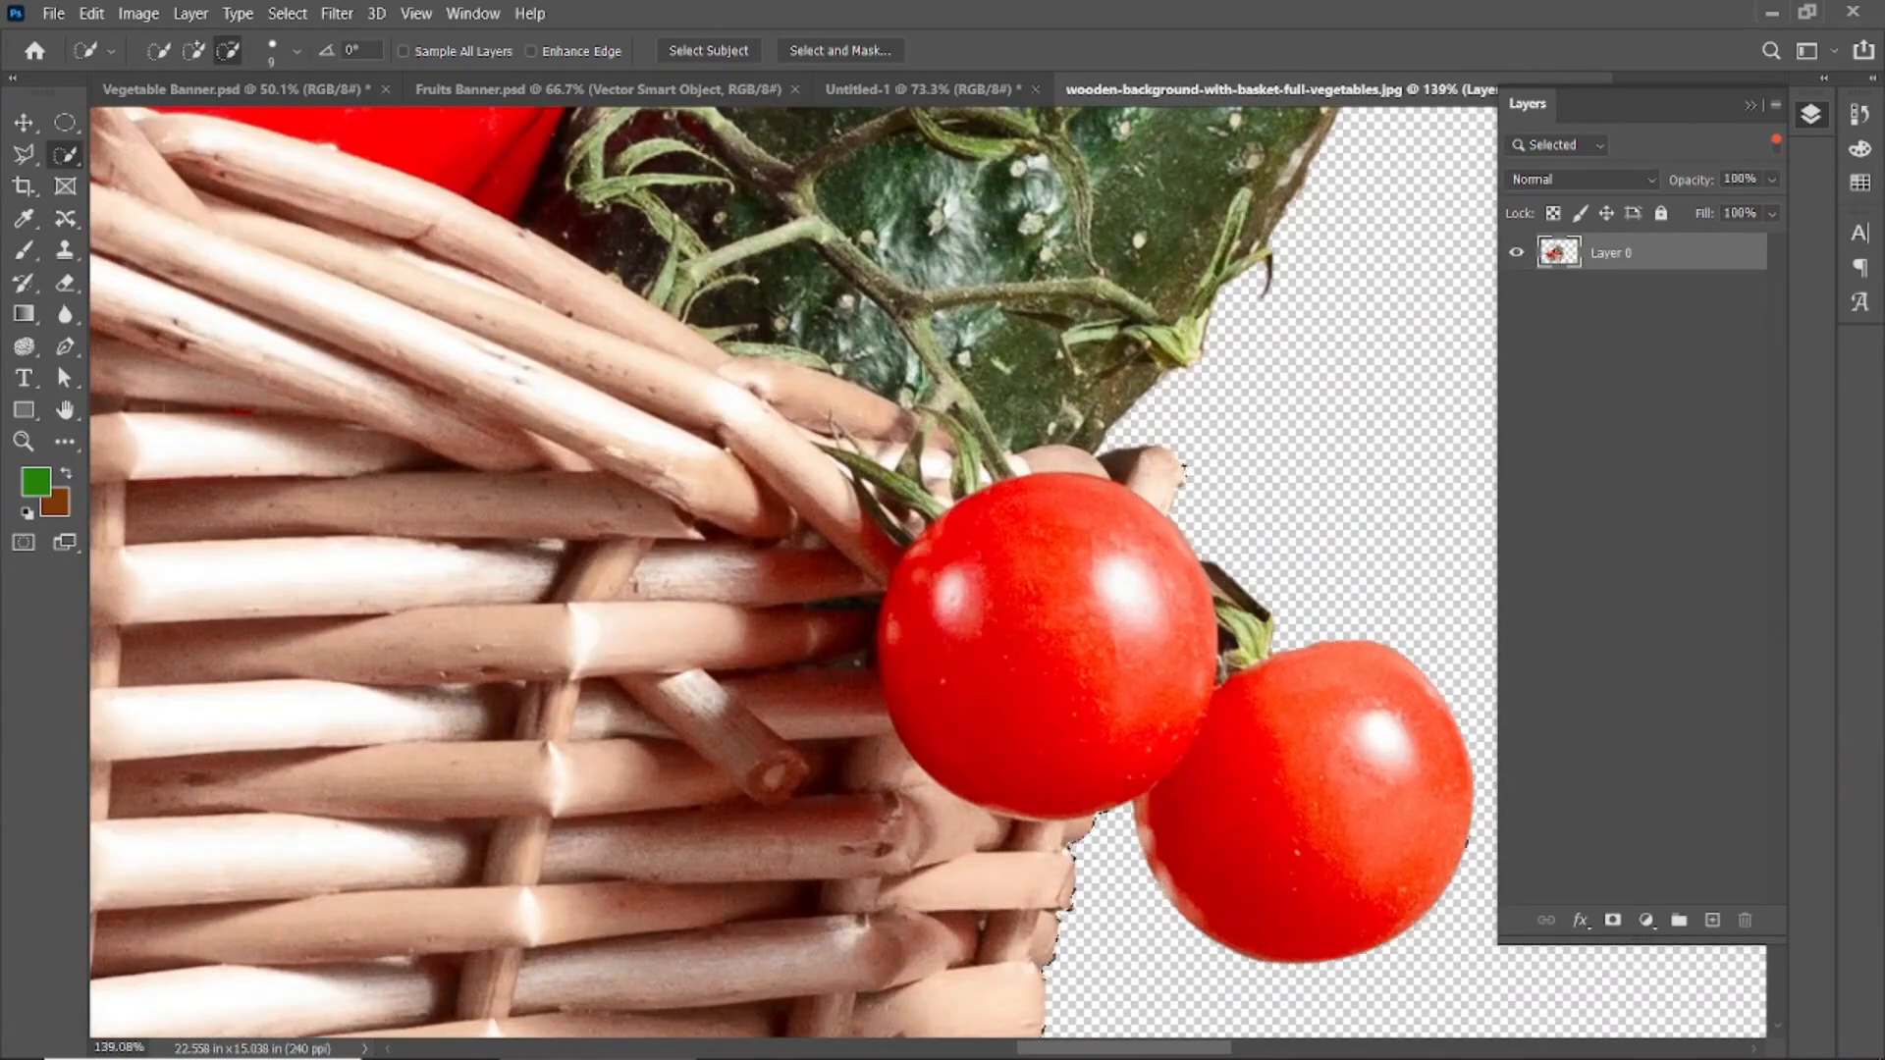
scroll(1110, 764, "down", 2)
left_click_drag(294, 246, 1472, 883)
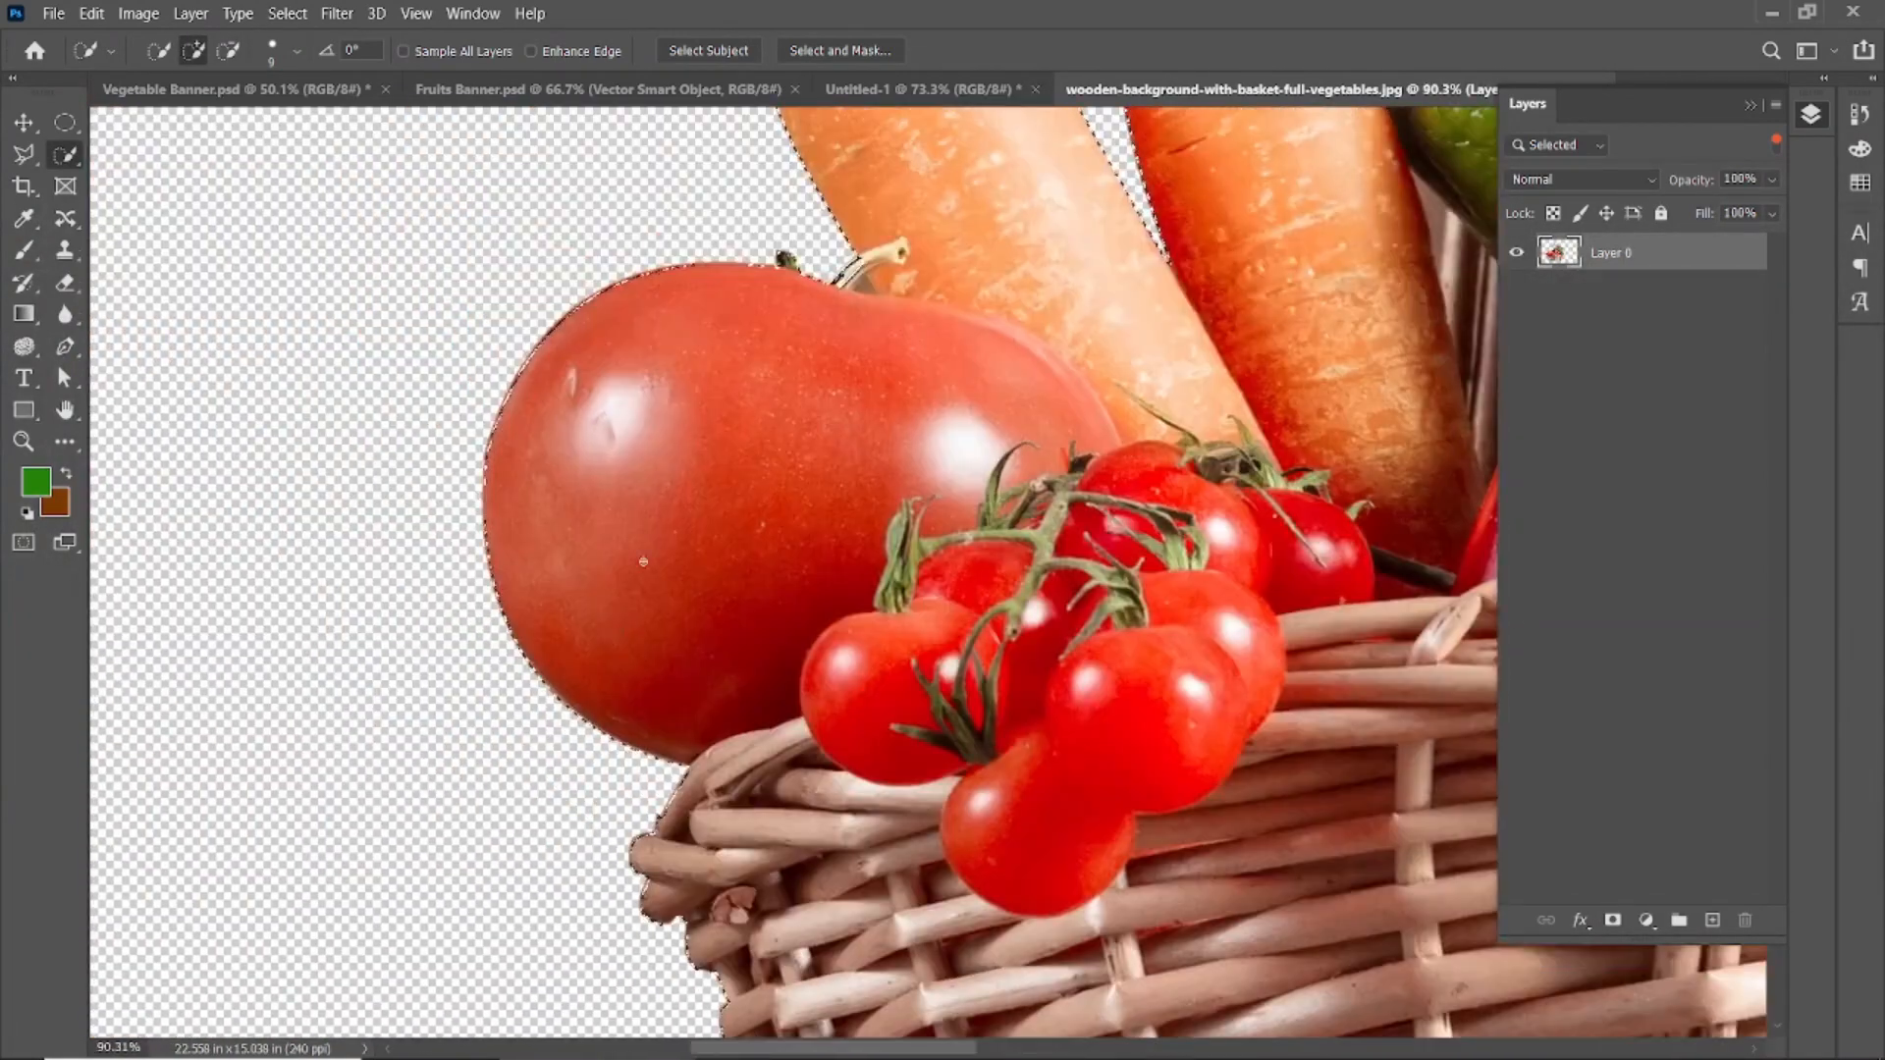
left_click_drag(672, 186, 661, 468)
scroll(661, 467, "down", 2)
left_click_drag(1374, 294, 526, 756)
key("Delete")
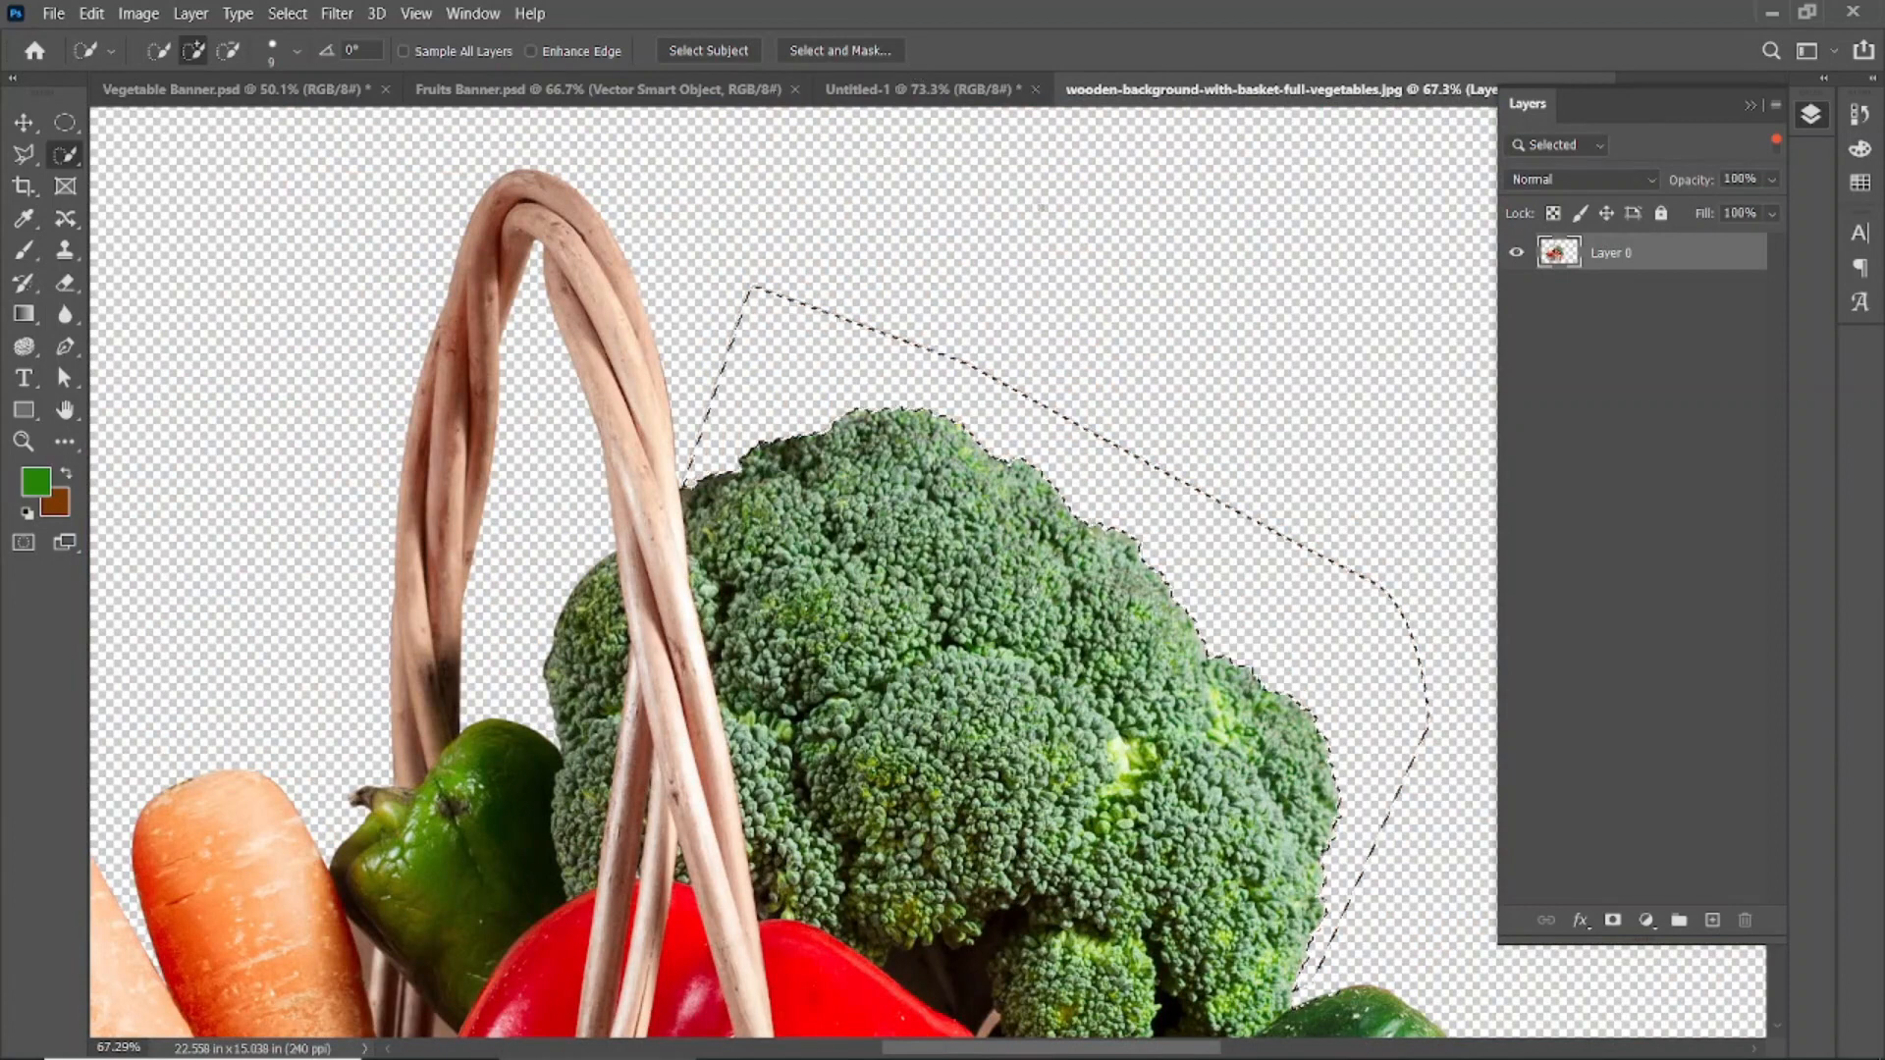
- Clear the selection and add a layer mask to the basket layer
key("ctrl+d")
scroll(643, 398, "up", 2)
left_click(1612, 919)
- Paint black on the mask with a reduced brush to hide the faint leftover outline around the broccoli
left_click(24, 250)
key("bracketleft")
key("bracketleft")
key("bracketleft")
key("bracketleft")
key("bracketleft")
key("bracketleft")
key("bracketleft")
key("bracketleft")
key("bracketleft")
key("bracketleft")
key("bracketleft")
key("bracketleft")
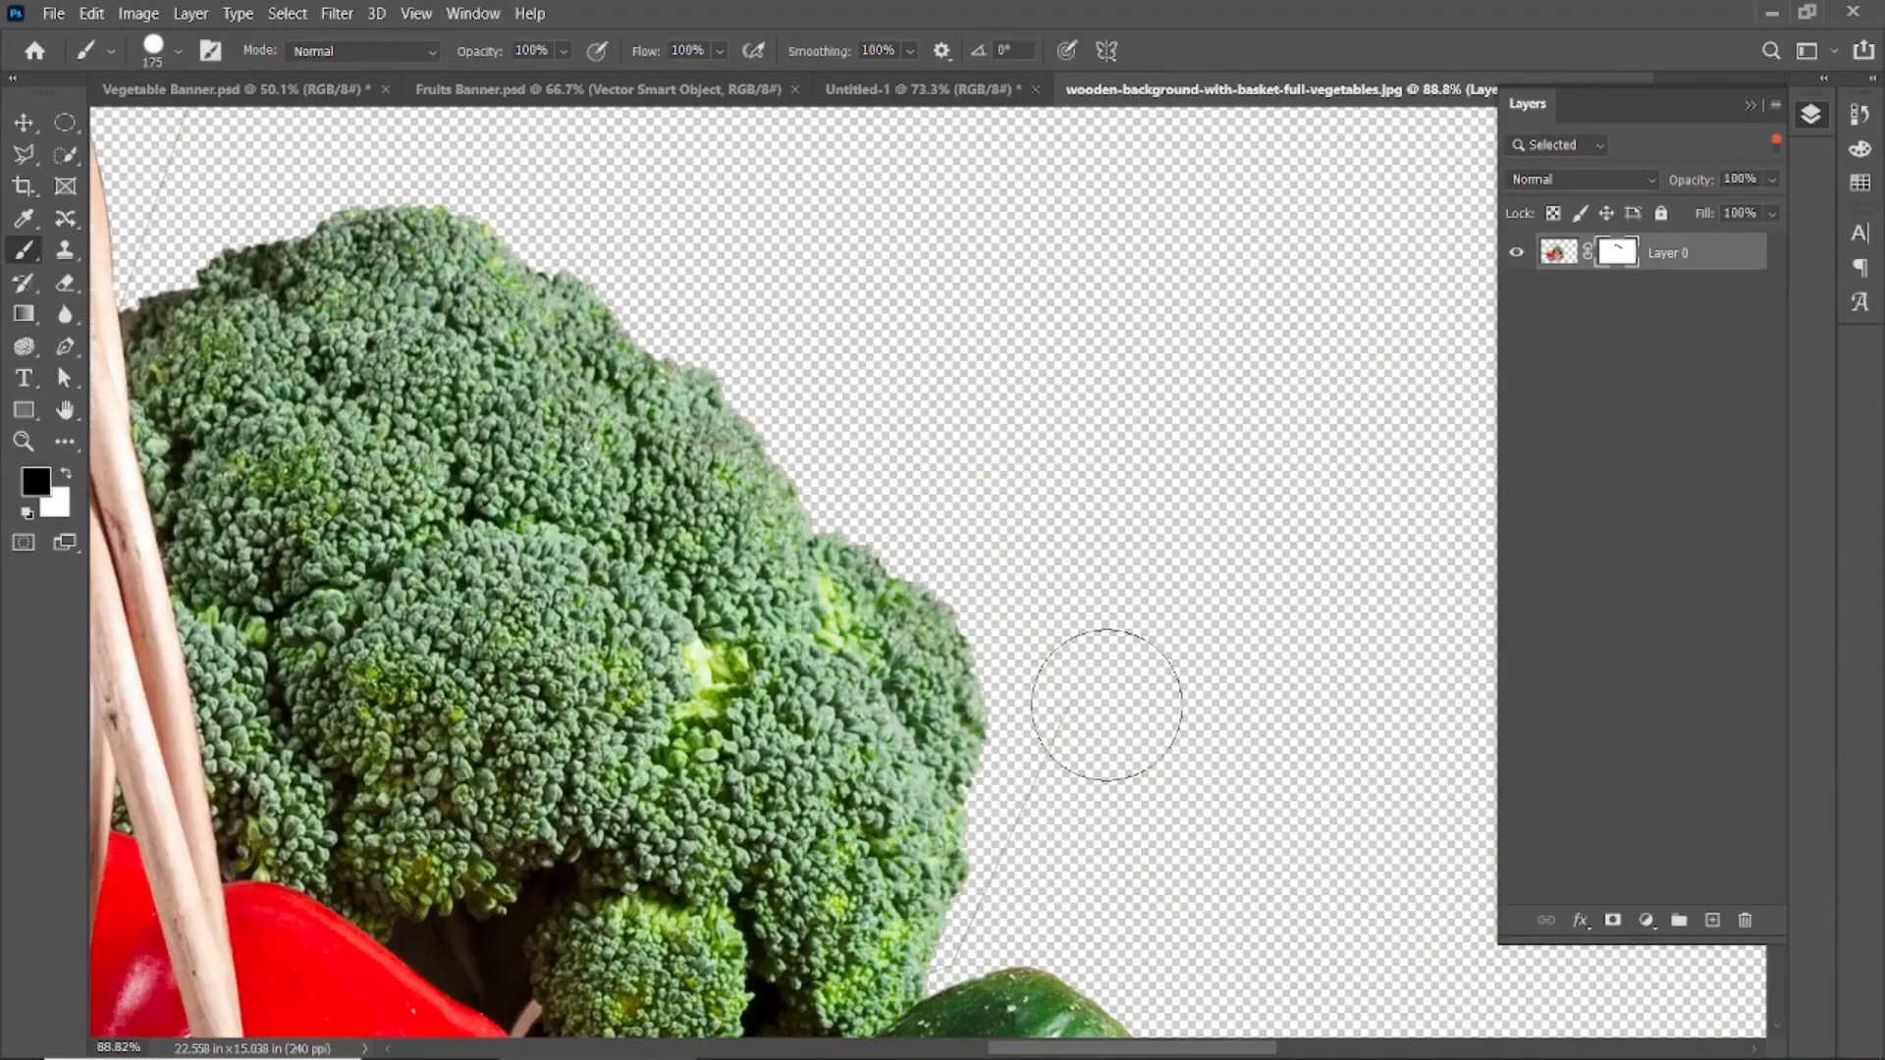
key("bracketleft")
key("bracketleft")
key("bracketleft")
key("bracketleft")
key("bracketleft")
key("bracketleft")
key("bracketleft")
key("bracketleft")
scroll(674, 589, "down", 4)
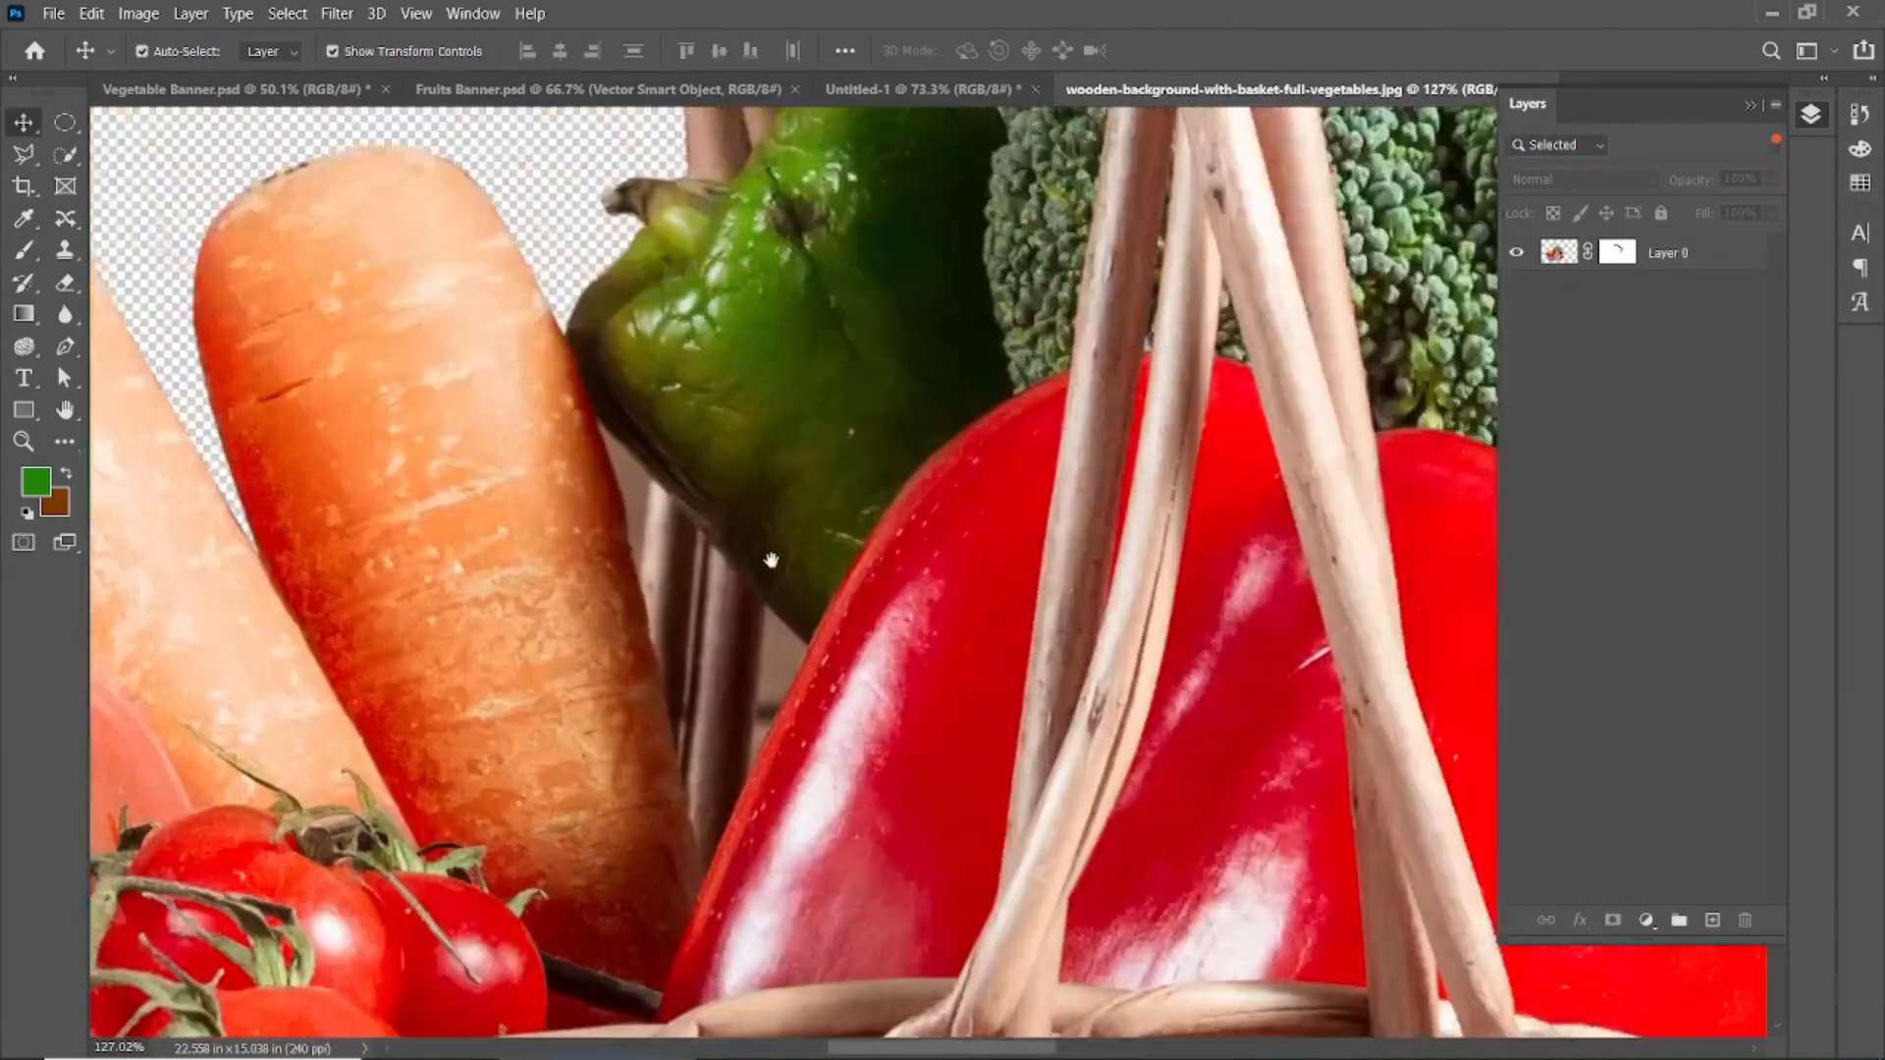
- Trace the gap between the carrot and green pepper with the Pen tool and delete the wood showing inside it
key("p")
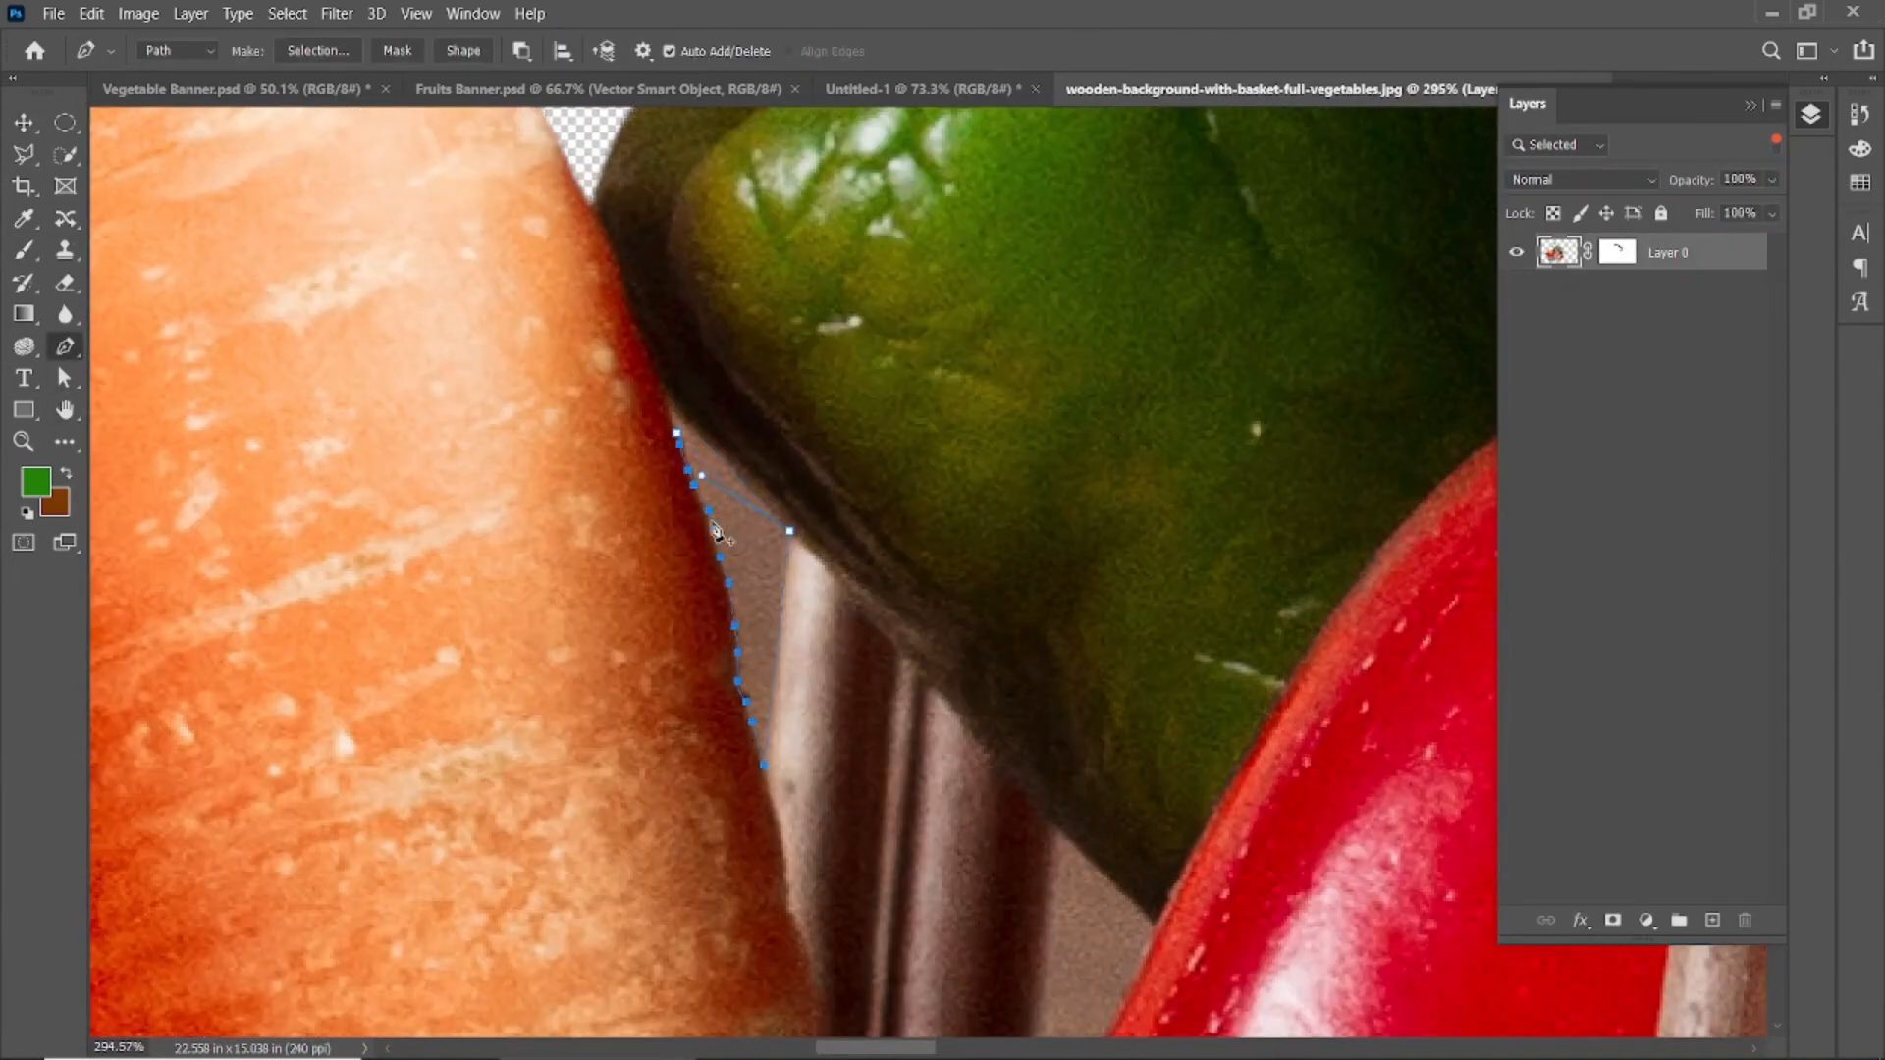
right_click(698, 451)
left_click(761, 535)
key("Delete")
key("ctrl+z")
key("ctrl+shift+i")
key("Delete")
key("ctrl+d")
- Trace the gap between the handle and red pepper, convert it to a selection and delete the wood inside
left_click_drag(1153, 671, 689, 304)
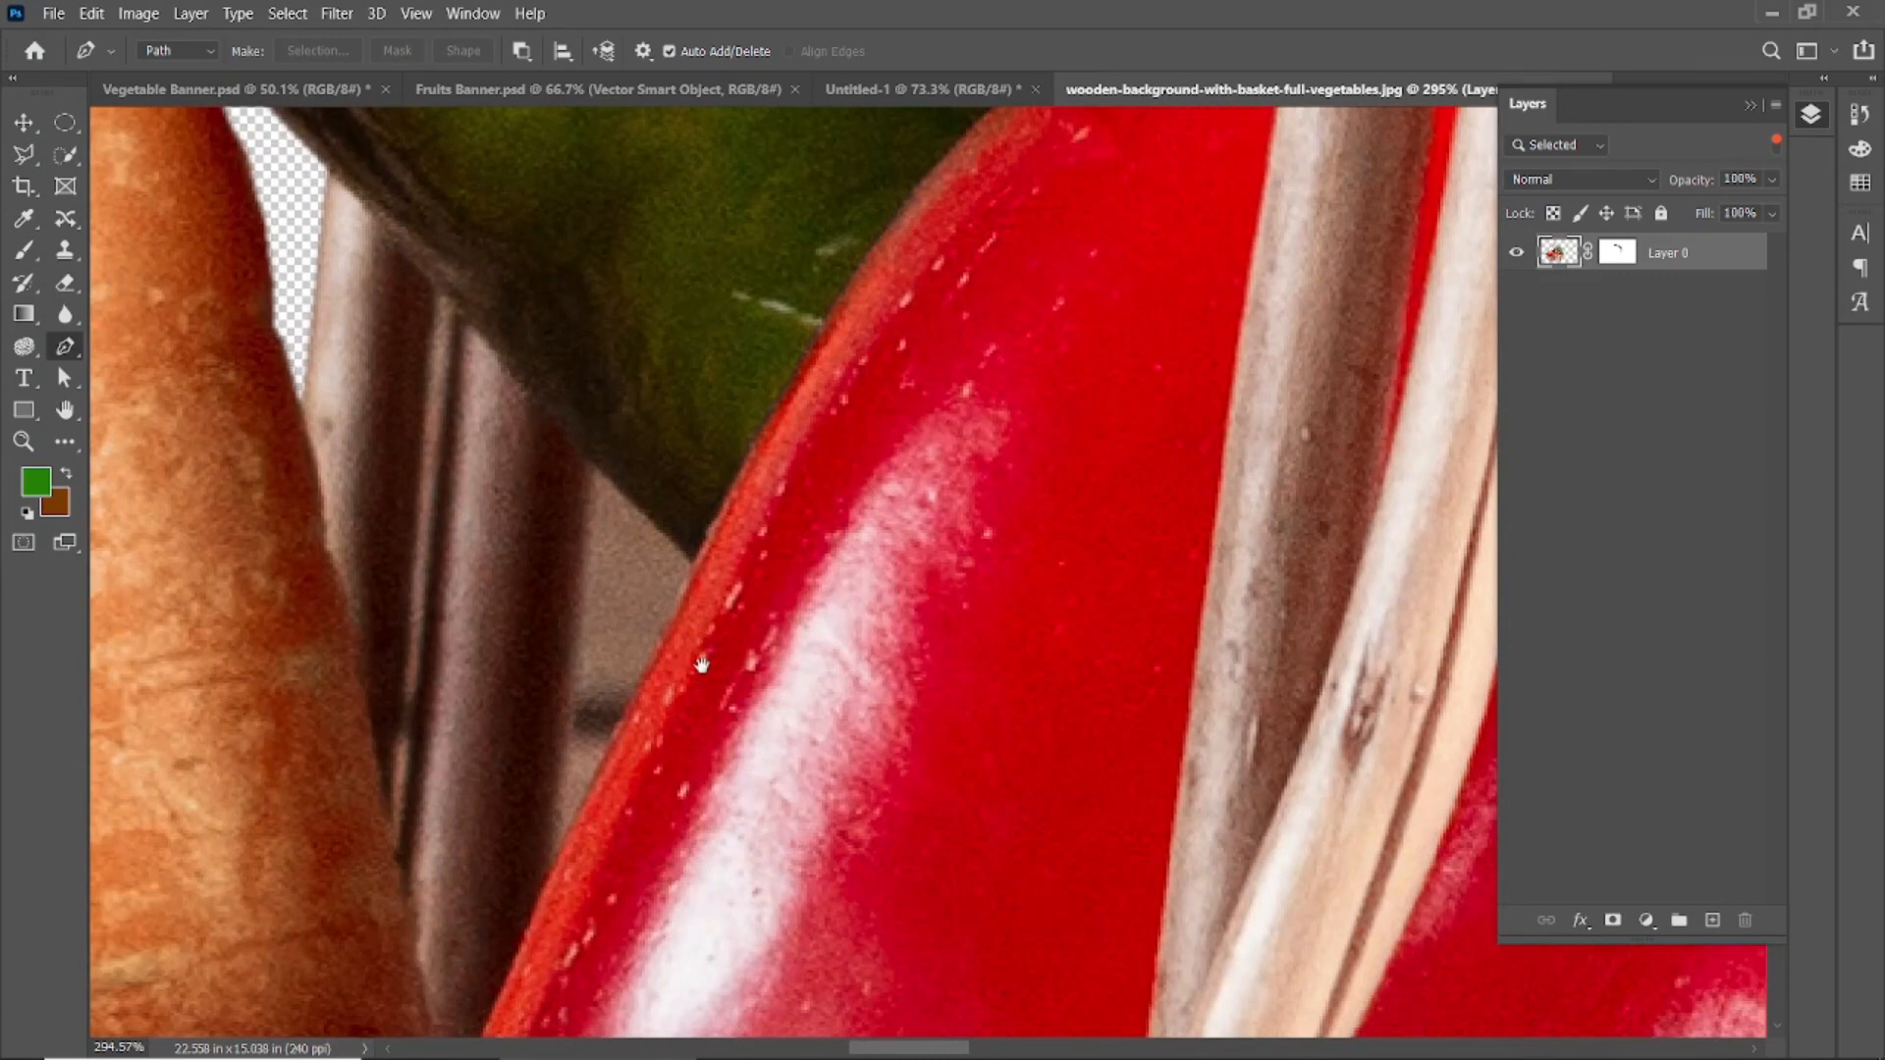
scroll(602, 350, "up", 3)
left_click(604, 338)
left_click(700, 431)
left_click(720, 461)
left_click(719, 477)
right_click(657, 450)
left_click(720, 535)
key("Return")
key("Delete")
key("ctrl+d")
- Move the cut-out basket into the Untitled-1 banner and scale it to fit the middle of the canvas
scroll(708, 449, "down", 7)
key("v")
scroll(709, 450, "down", 4)
left_click_drag(927, 501, 916, 580)
scroll(916, 579, "down", 6)
scroll(923, 584, "down", 5)
left_click(926, 568)
scroll(926, 568, "up", 6)
left_click_drag(1178, 323, 997, 497)
left_click(1218, 52)
key("ctrl+0")
scroll(933, 575, "down", 2)
- Open the Camera Raw filter on the basket and set Exposure -0.50, Contrast +20, Highlights +16, Shadows -23 and Whites +5
left_click(339, 14)
left_click(370, 182)
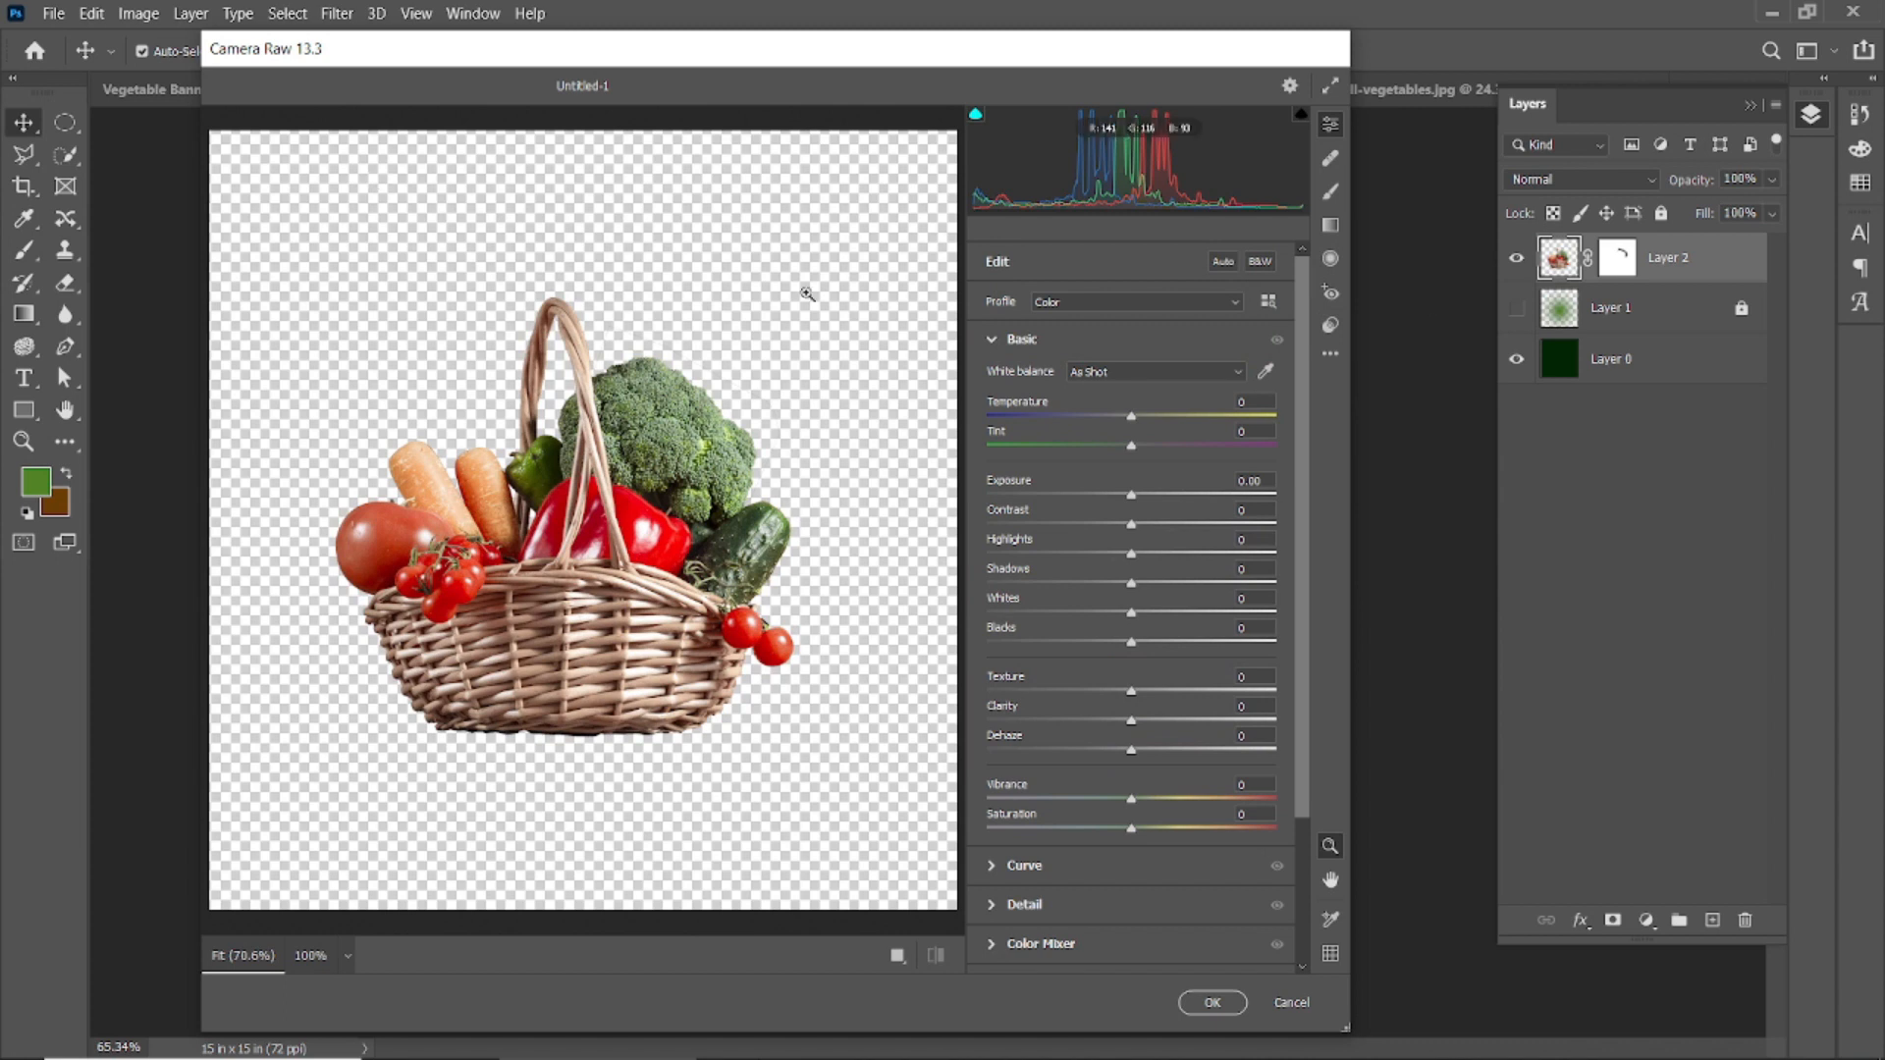
scroll(579, 495, "up", 3)
left_click_drag(1129, 495, 1138, 613)
scroll(1134, 557, "down", 3)
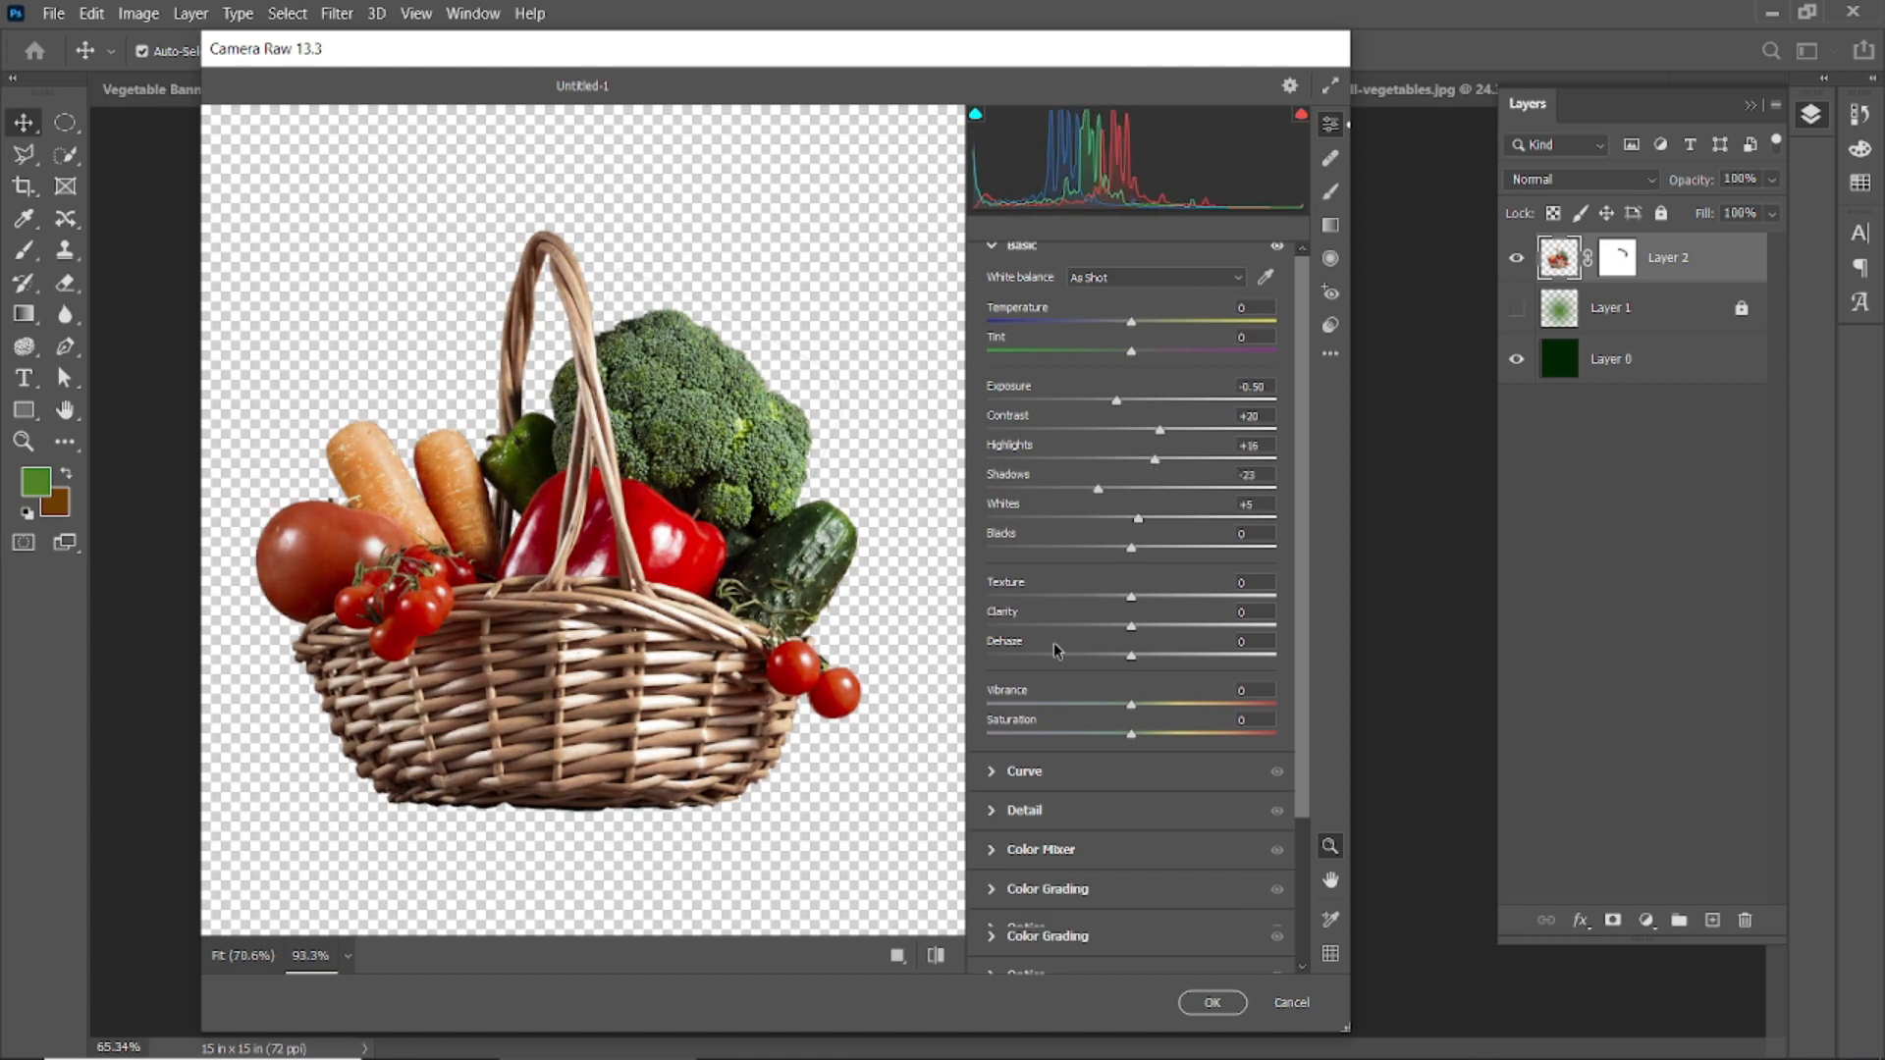
- Set the basket's Texture to +27 in the Camera Raw filter
left_click(589, 540)
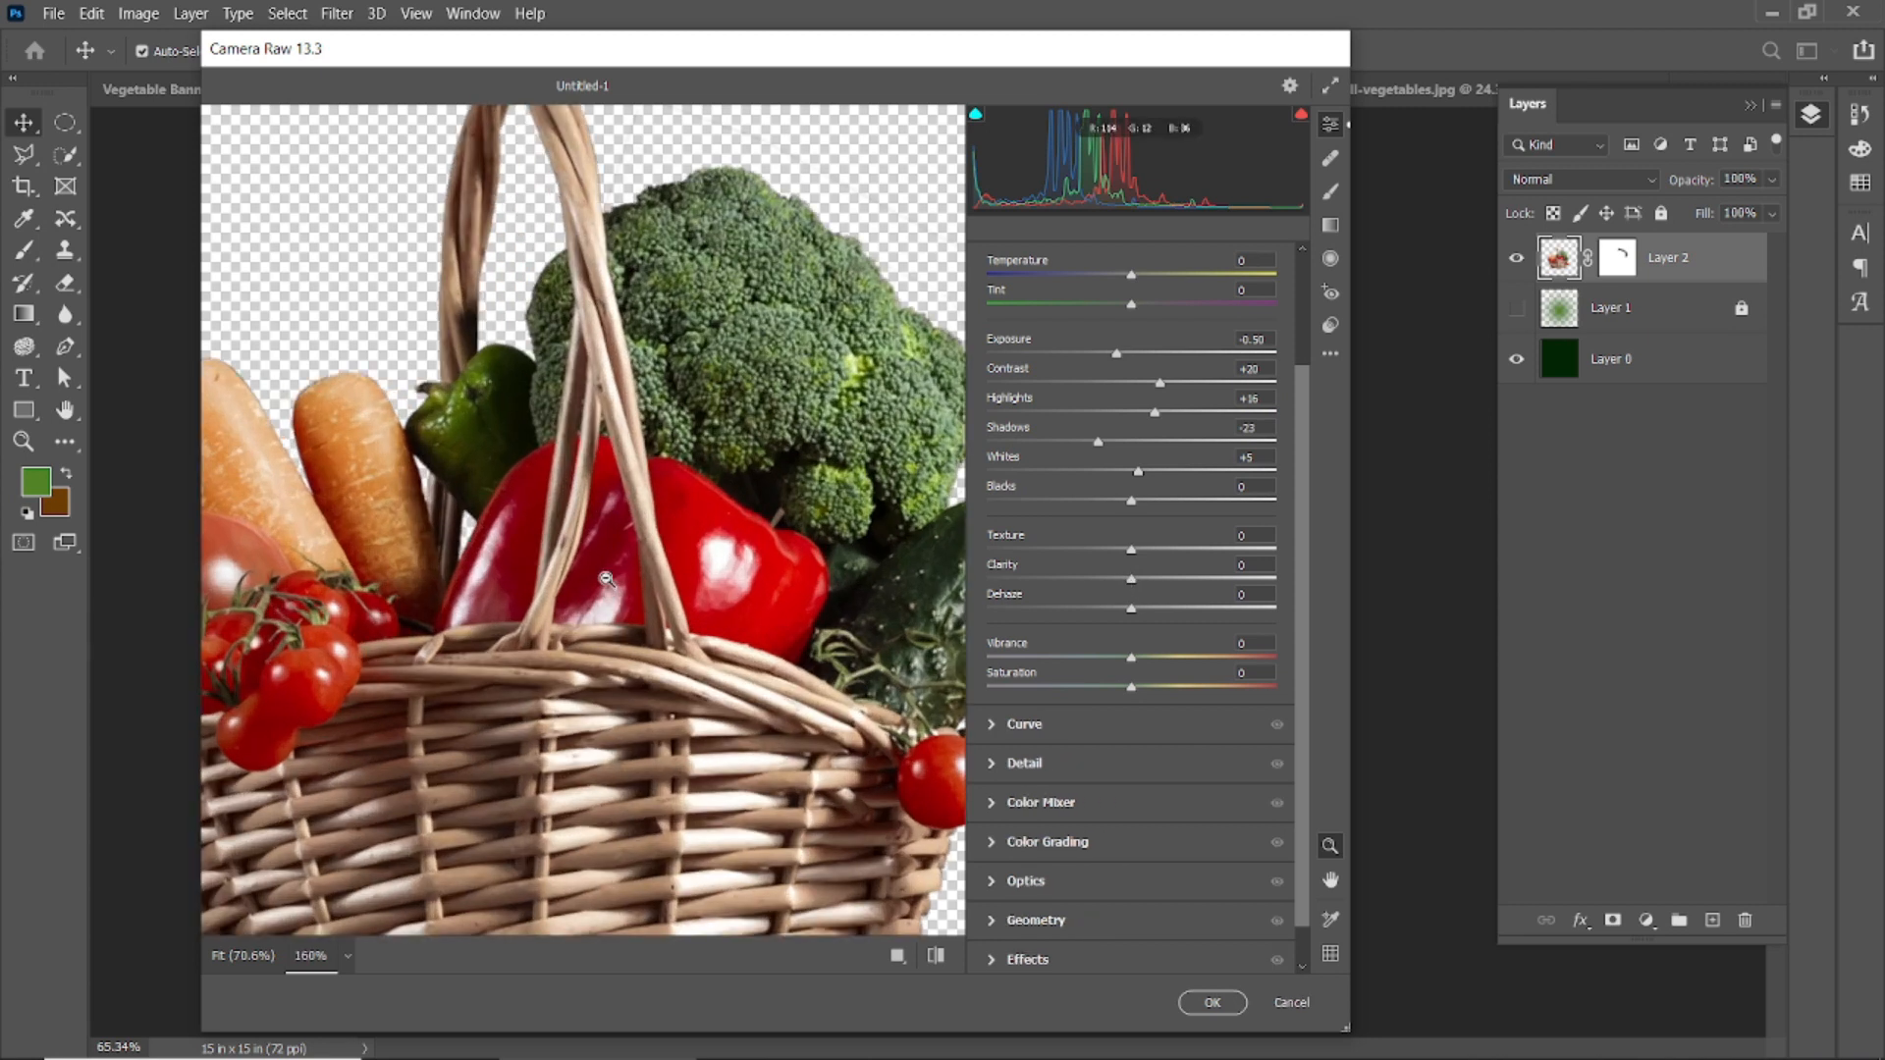
left_click_drag(1131, 551, 1181, 570)
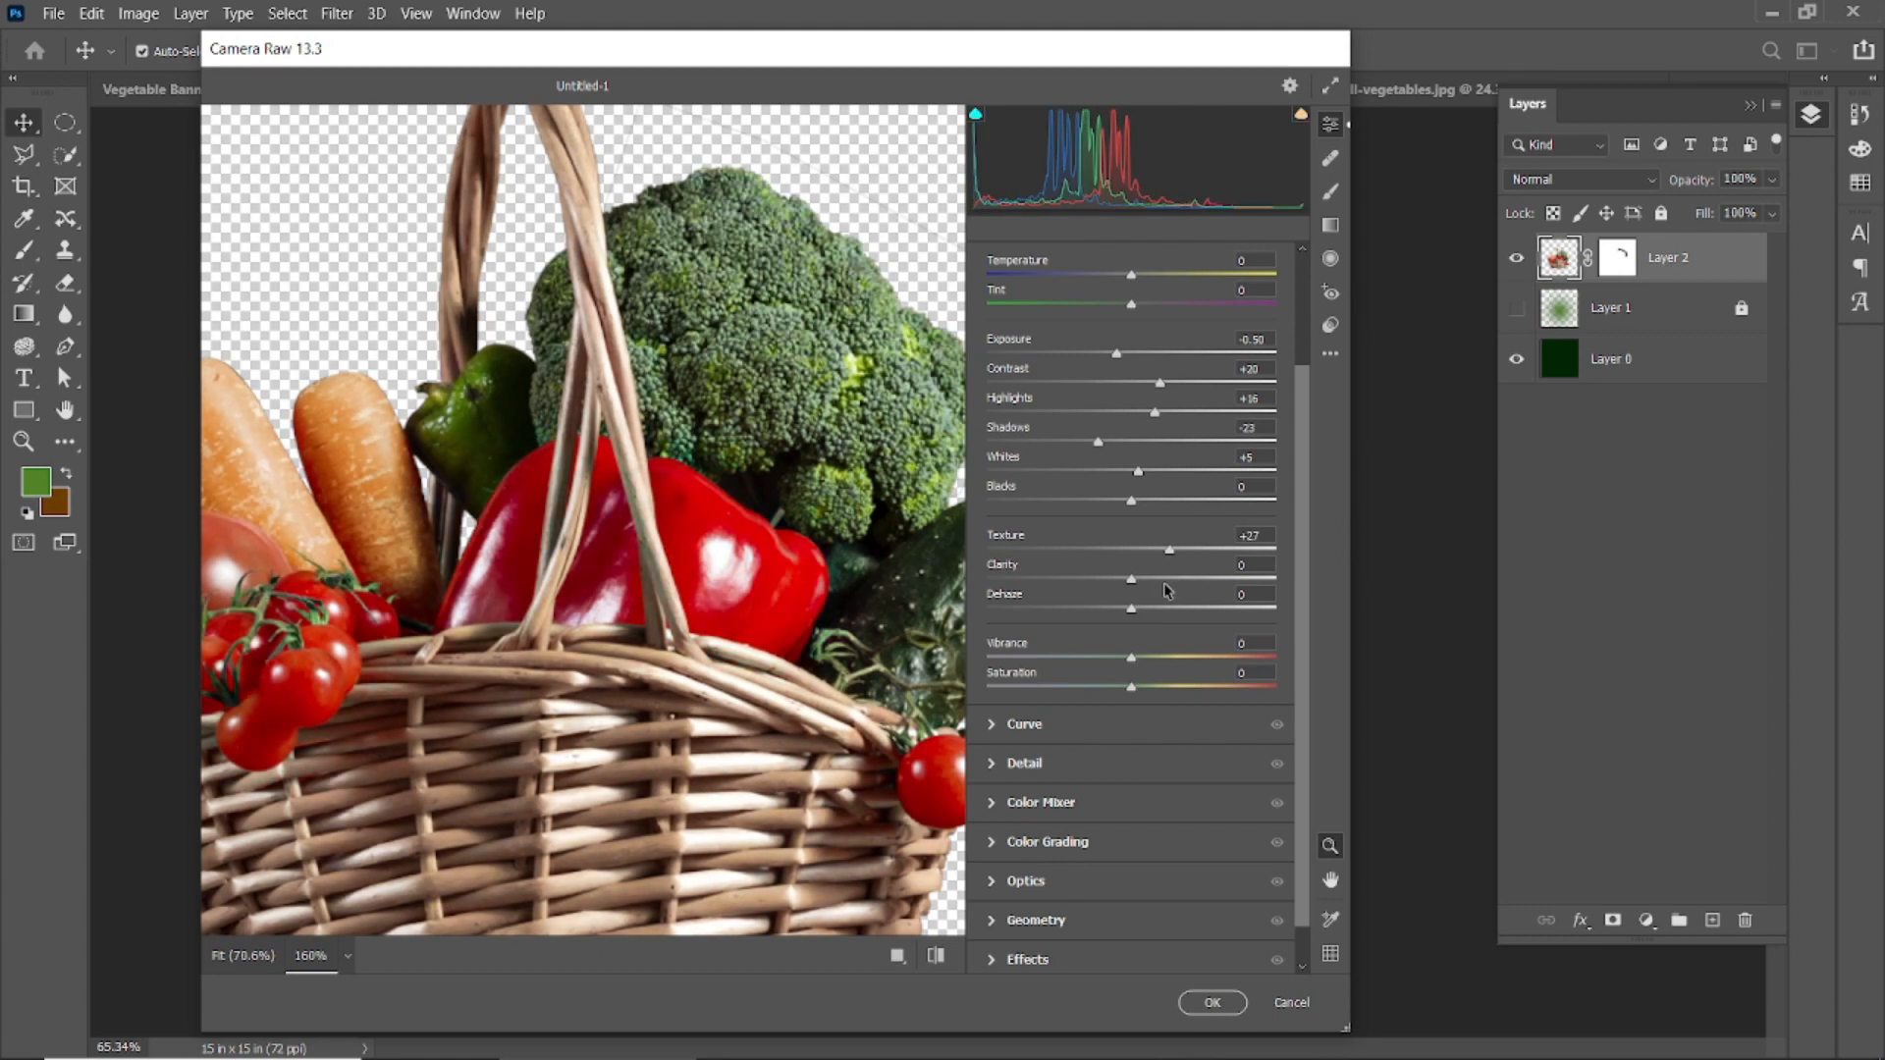
left_click(677, 630, "alt")
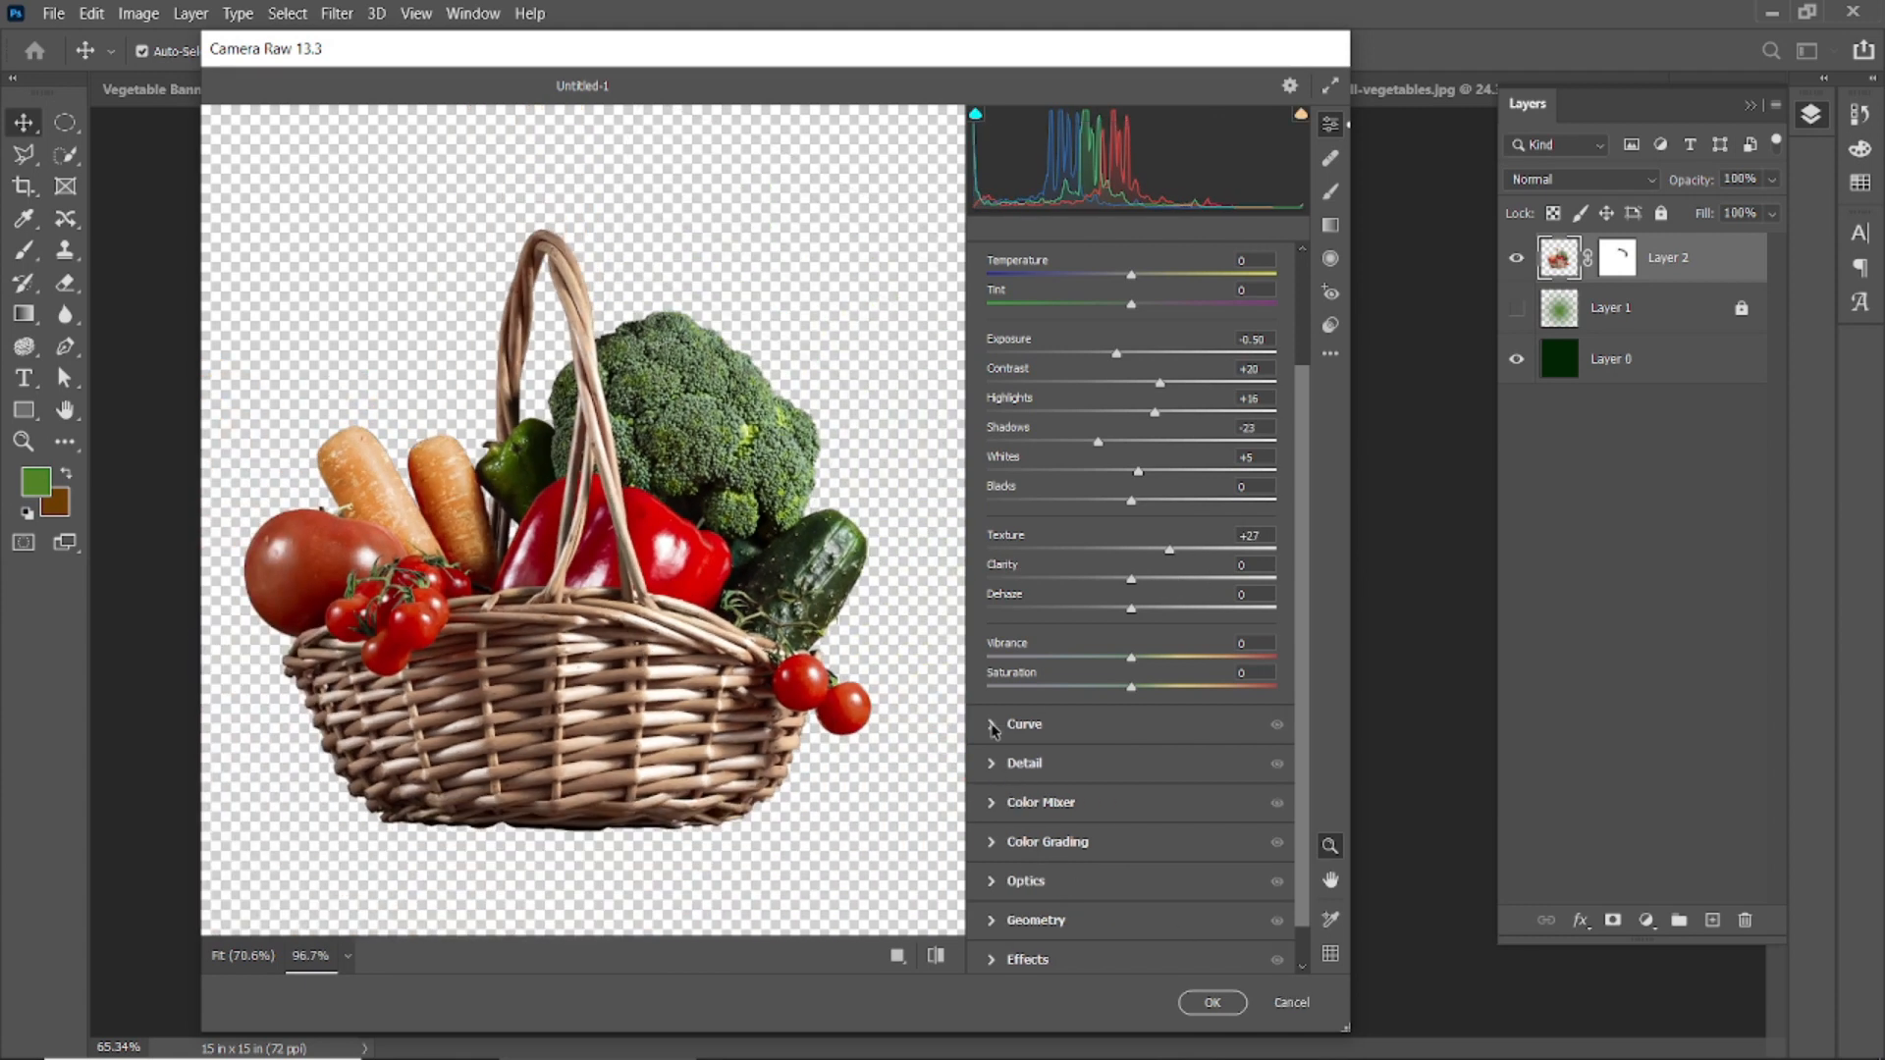
- Shape the point curve into a gentle S with darker shadows and brighter highlights, and apply the filter
left_click(994, 729)
left_click_drag(1097, 580, 1097, 592)
left_click_drag(1189, 488, 1239, 438)
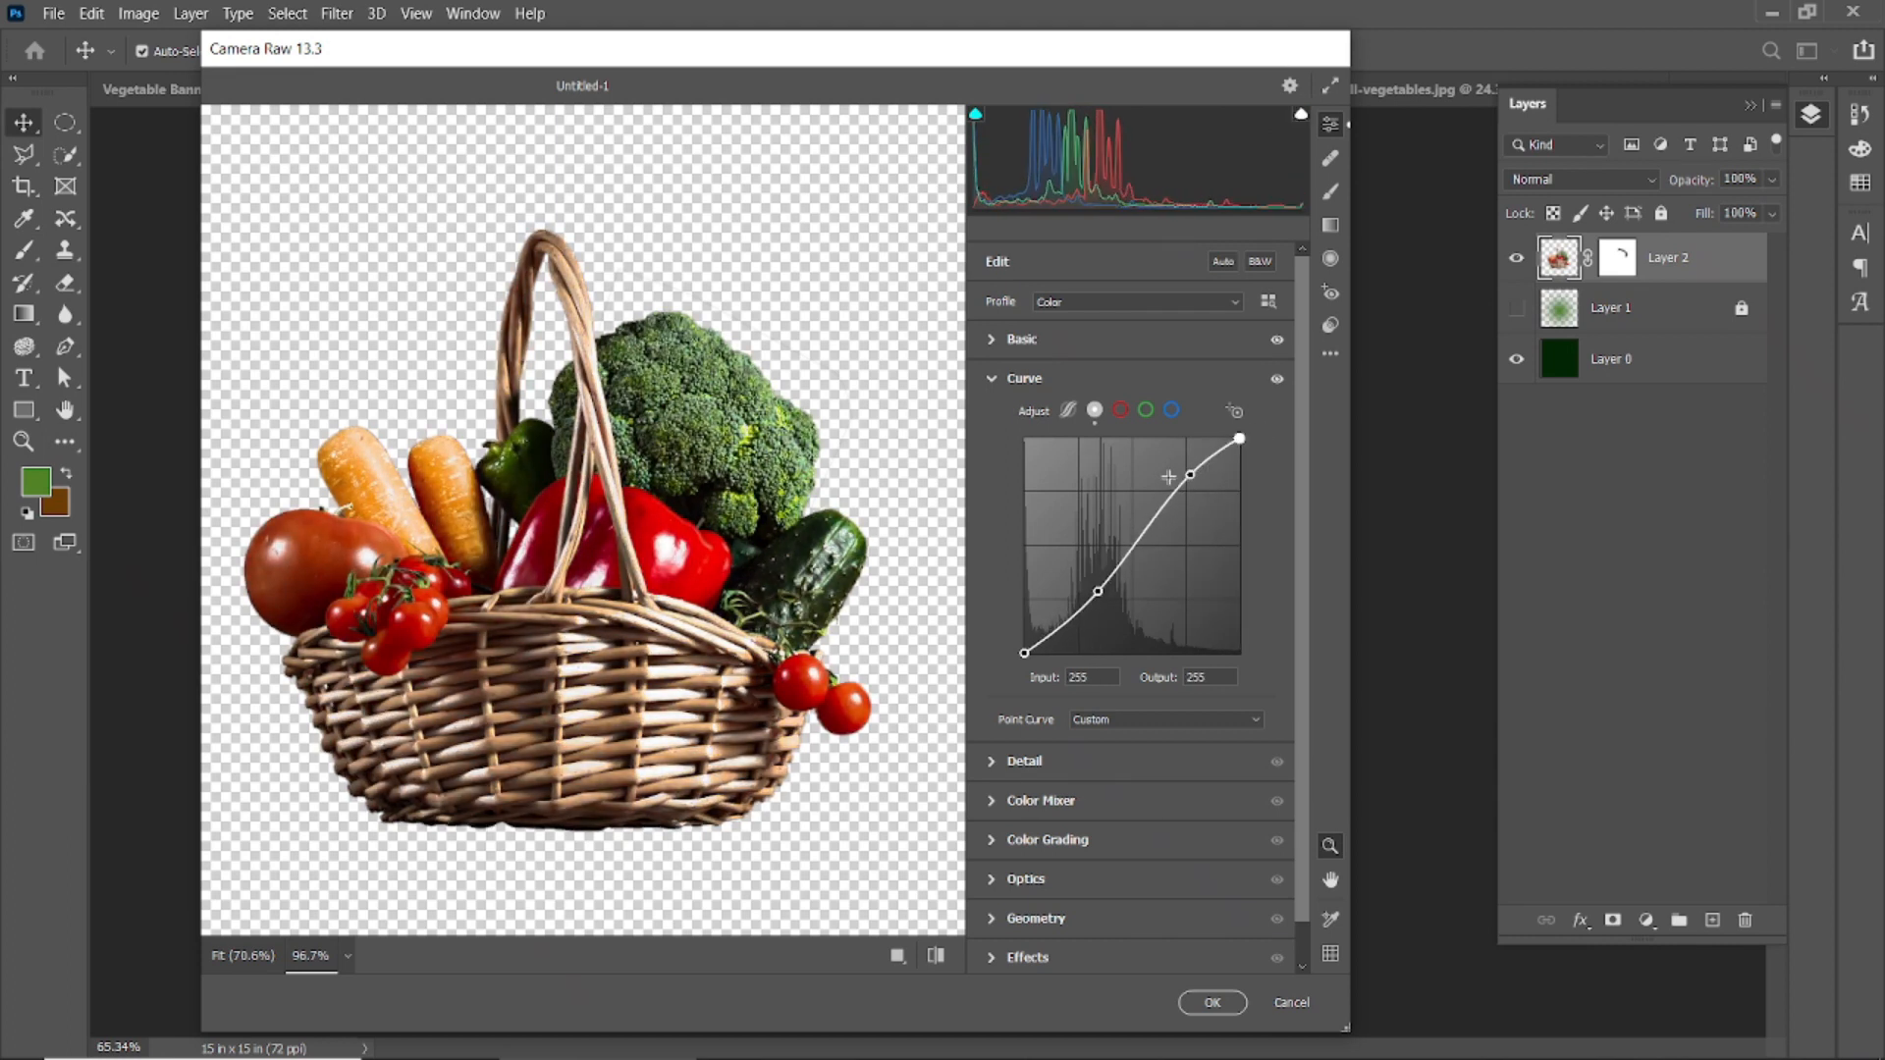
left_click(935, 956)
left_click(934, 955)
scroll(575, 595, "down", 4)
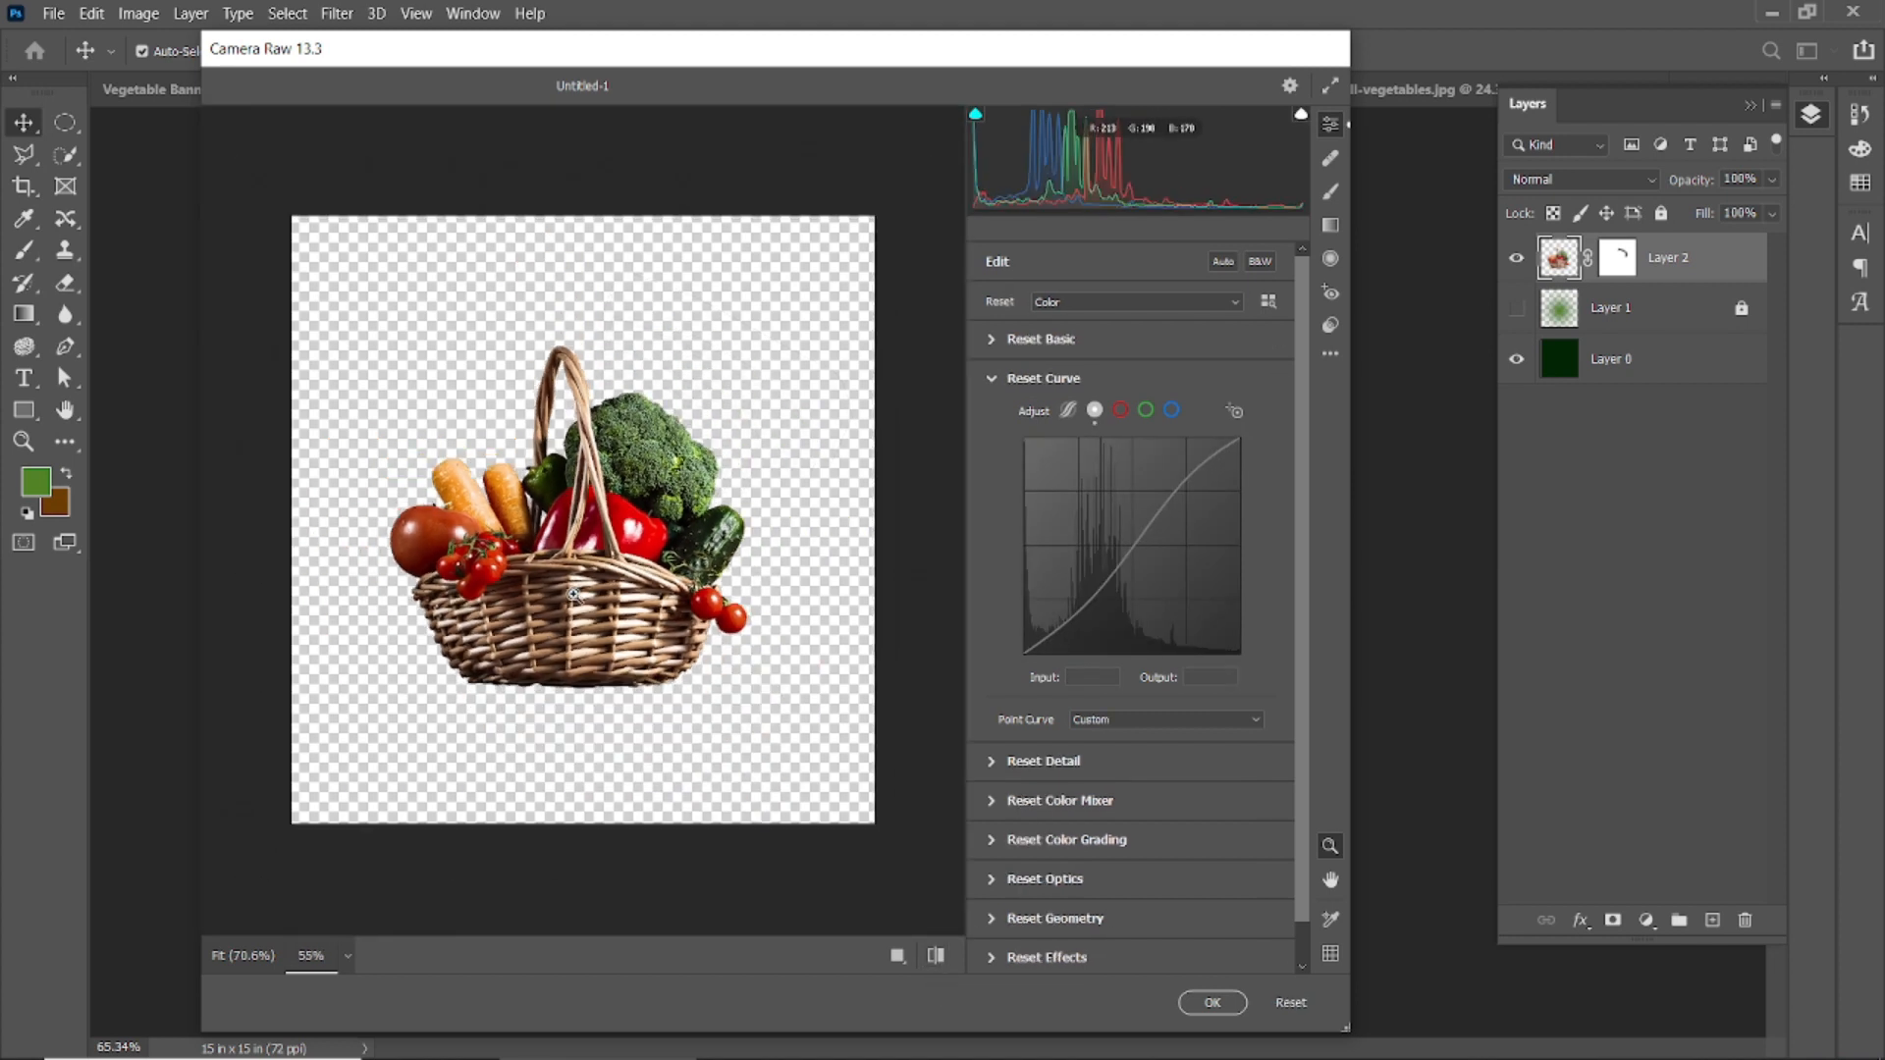
left_click_drag(1191, 476, 1195, 484)
left_click(1203, 1006)
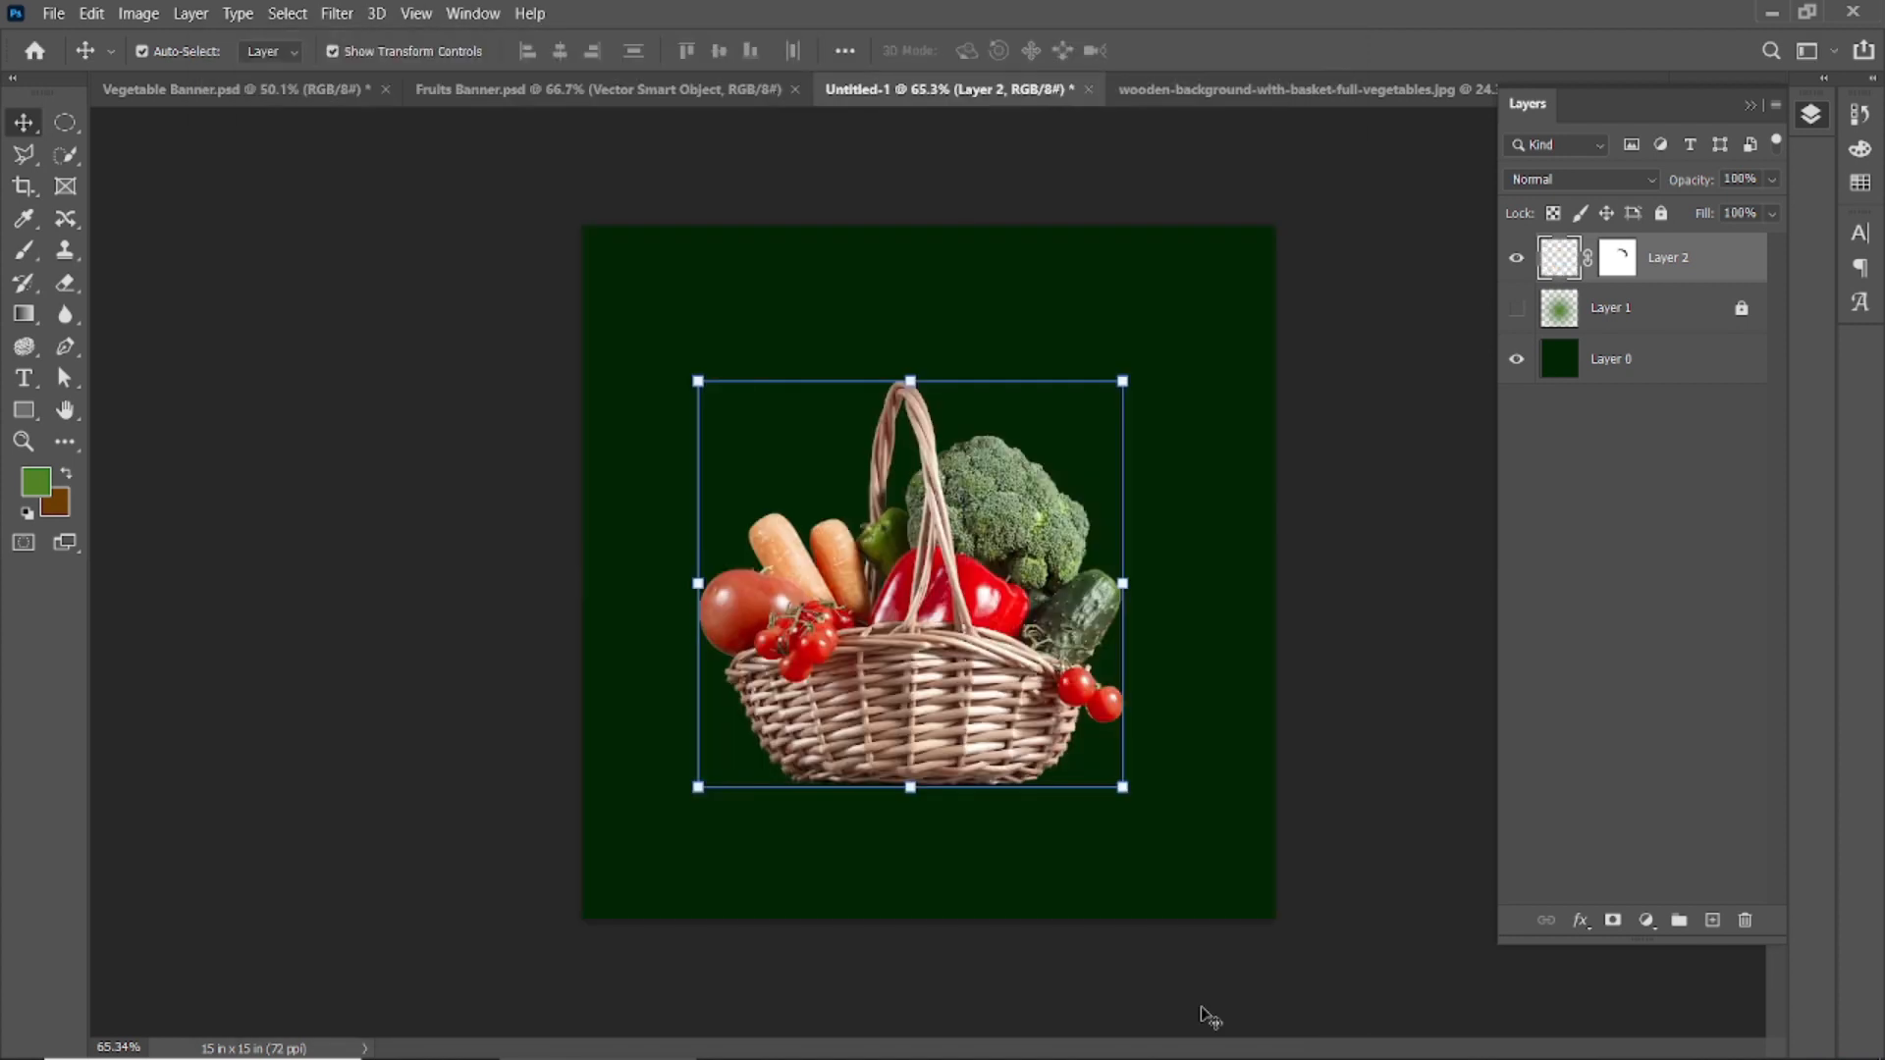
mouse_move(373, 454)
left_click(673, 464)
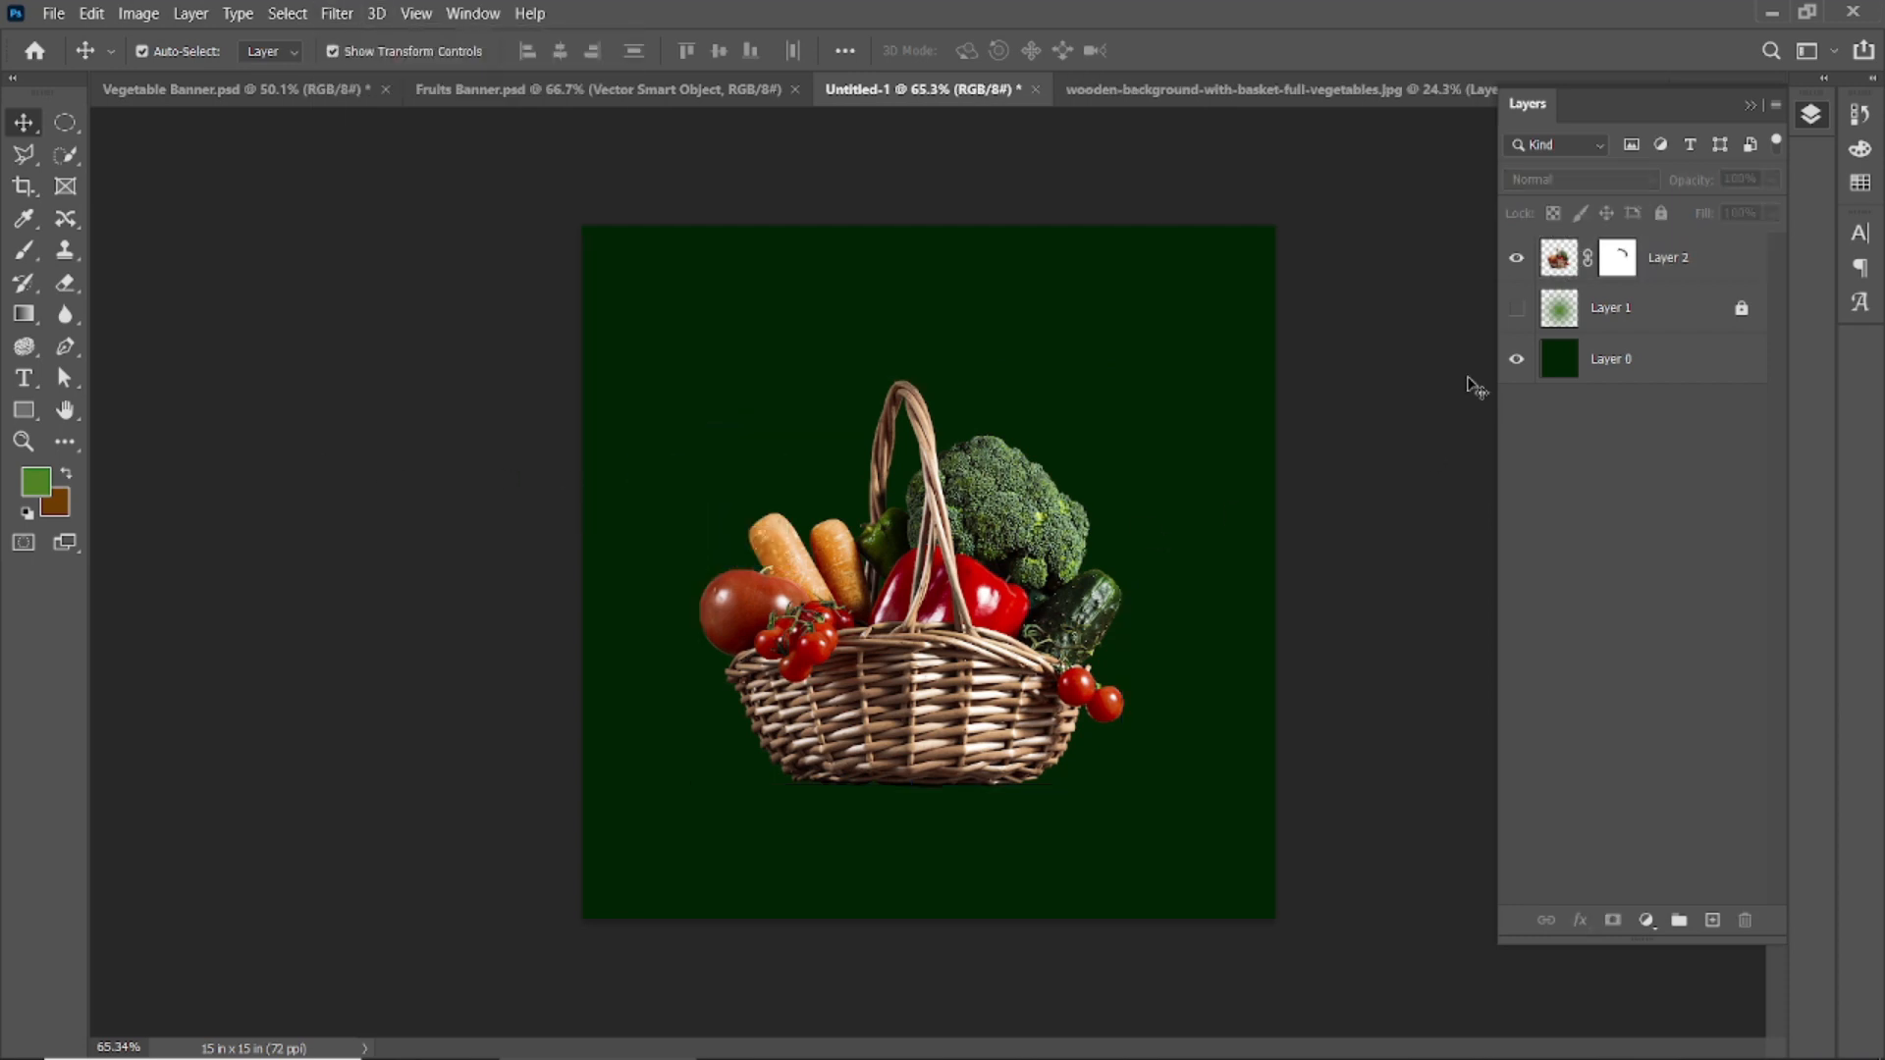
- Show the green glow layer, and make the basket slightly smaller and place it a little below the banner's center
left_click(1516, 307)
scroll(1124, 381, "down", 2)
scroll(1124, 381, "up", 2)
left_click_drag(1124, 381, 1057, 445)
left_click(1224, 46)
left_click_drag(940, 590, 957, 633)
left_click_drag(1087, 497, 1117, 444)
left_click(1216, 50)
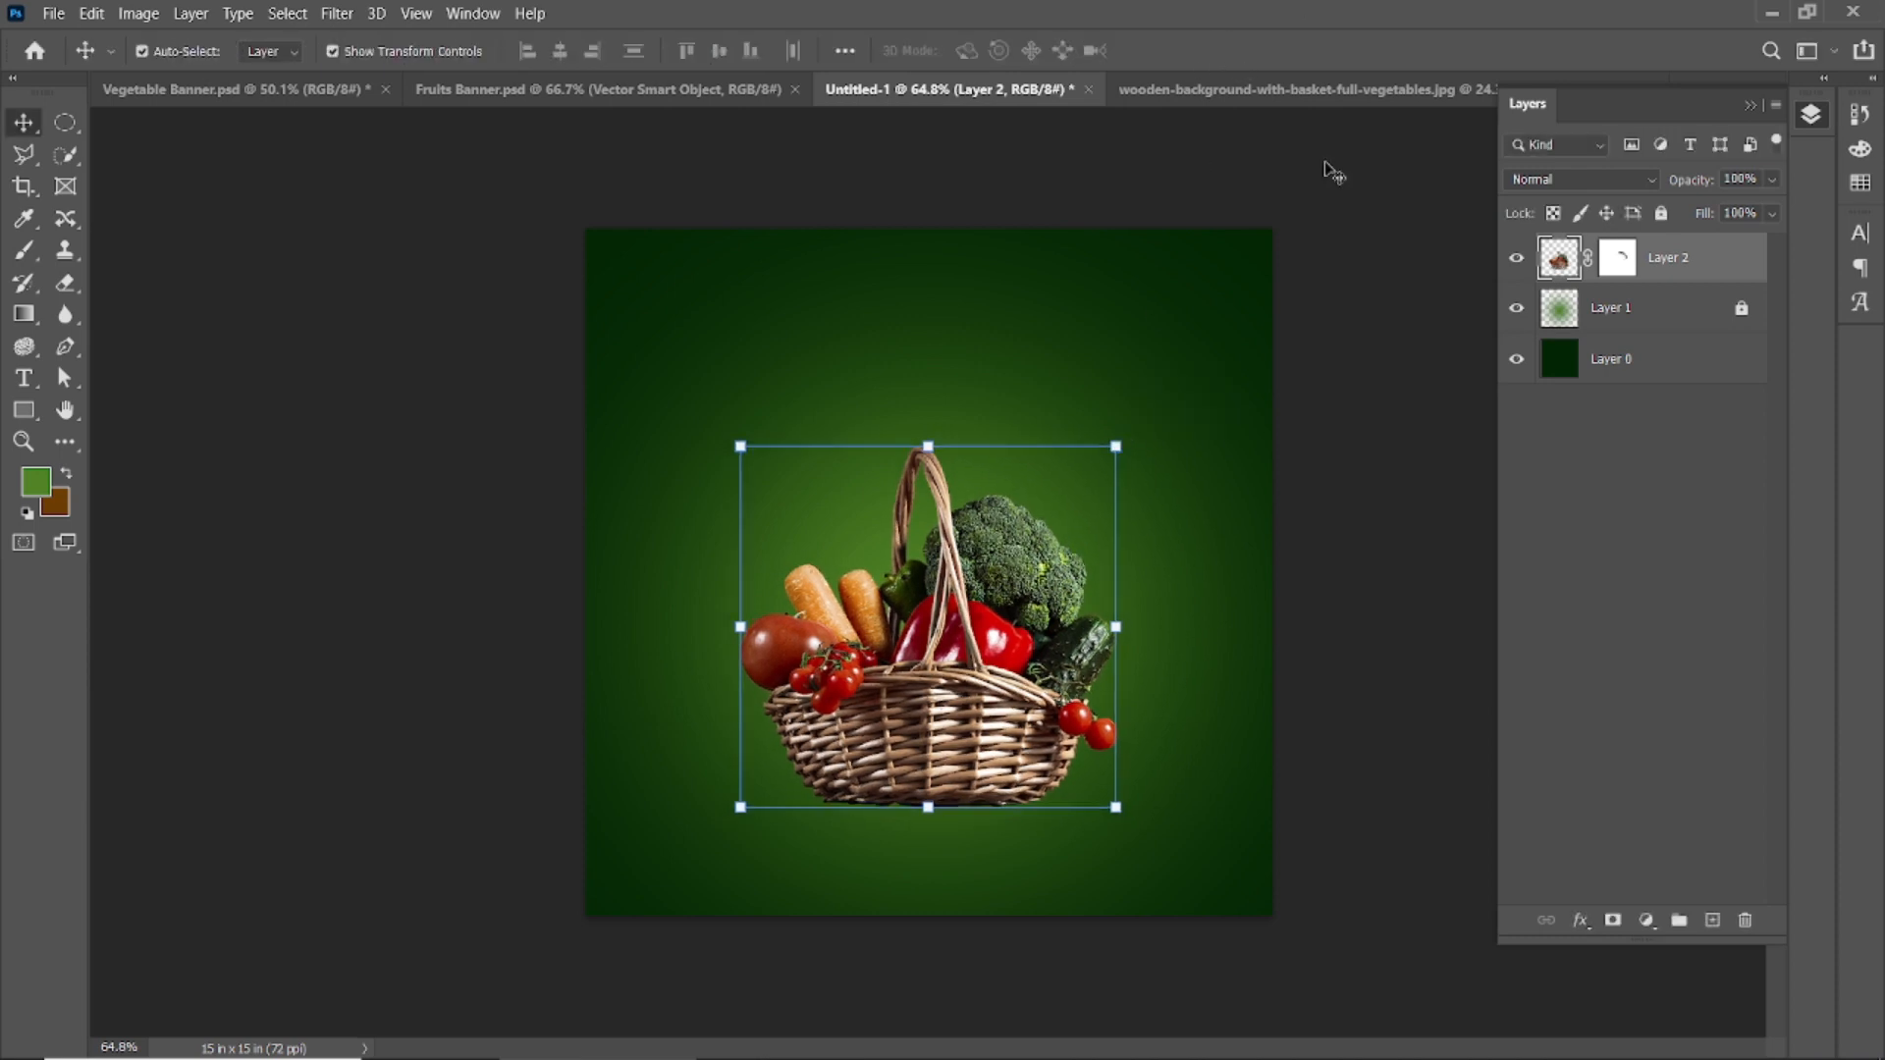
- Unlock and delete the green glow layer, and add a new empty layer above the dark green background
left_click(1673, 320)
left_click(1738, 312)
left_click_drag(1724, 322, 1743, 921)
left_click(1714, 921)
- Choose a soft round brush in green and enlarge it to about 1400 px
left_click(24, 250)
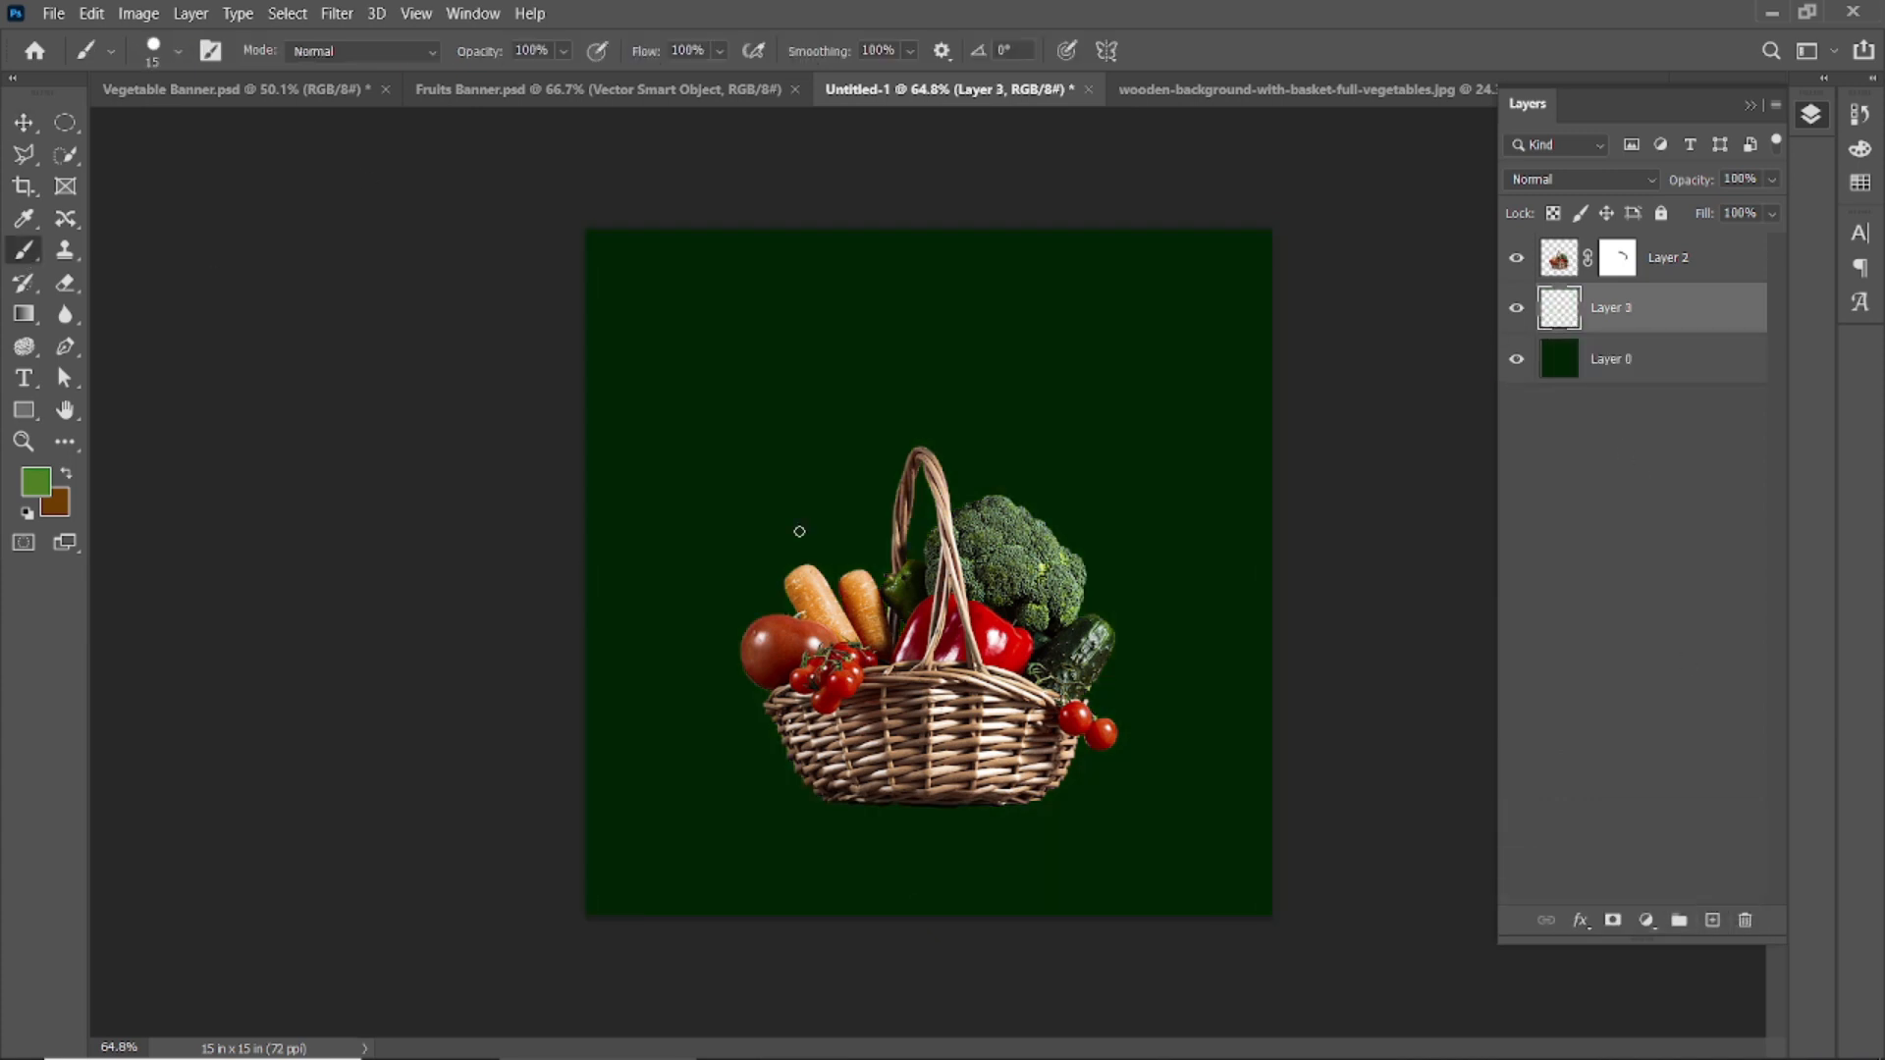
left_click(178, 51)
double_click(83, 367)
key("bracketright")
key("bracketright")
key("bracketright")
key("bracketright")
key("bracketright")
key("bracketright")
key("bracketright")
key("bracketright")
key("bracketright")
key("bracketright")
key("bracketright")
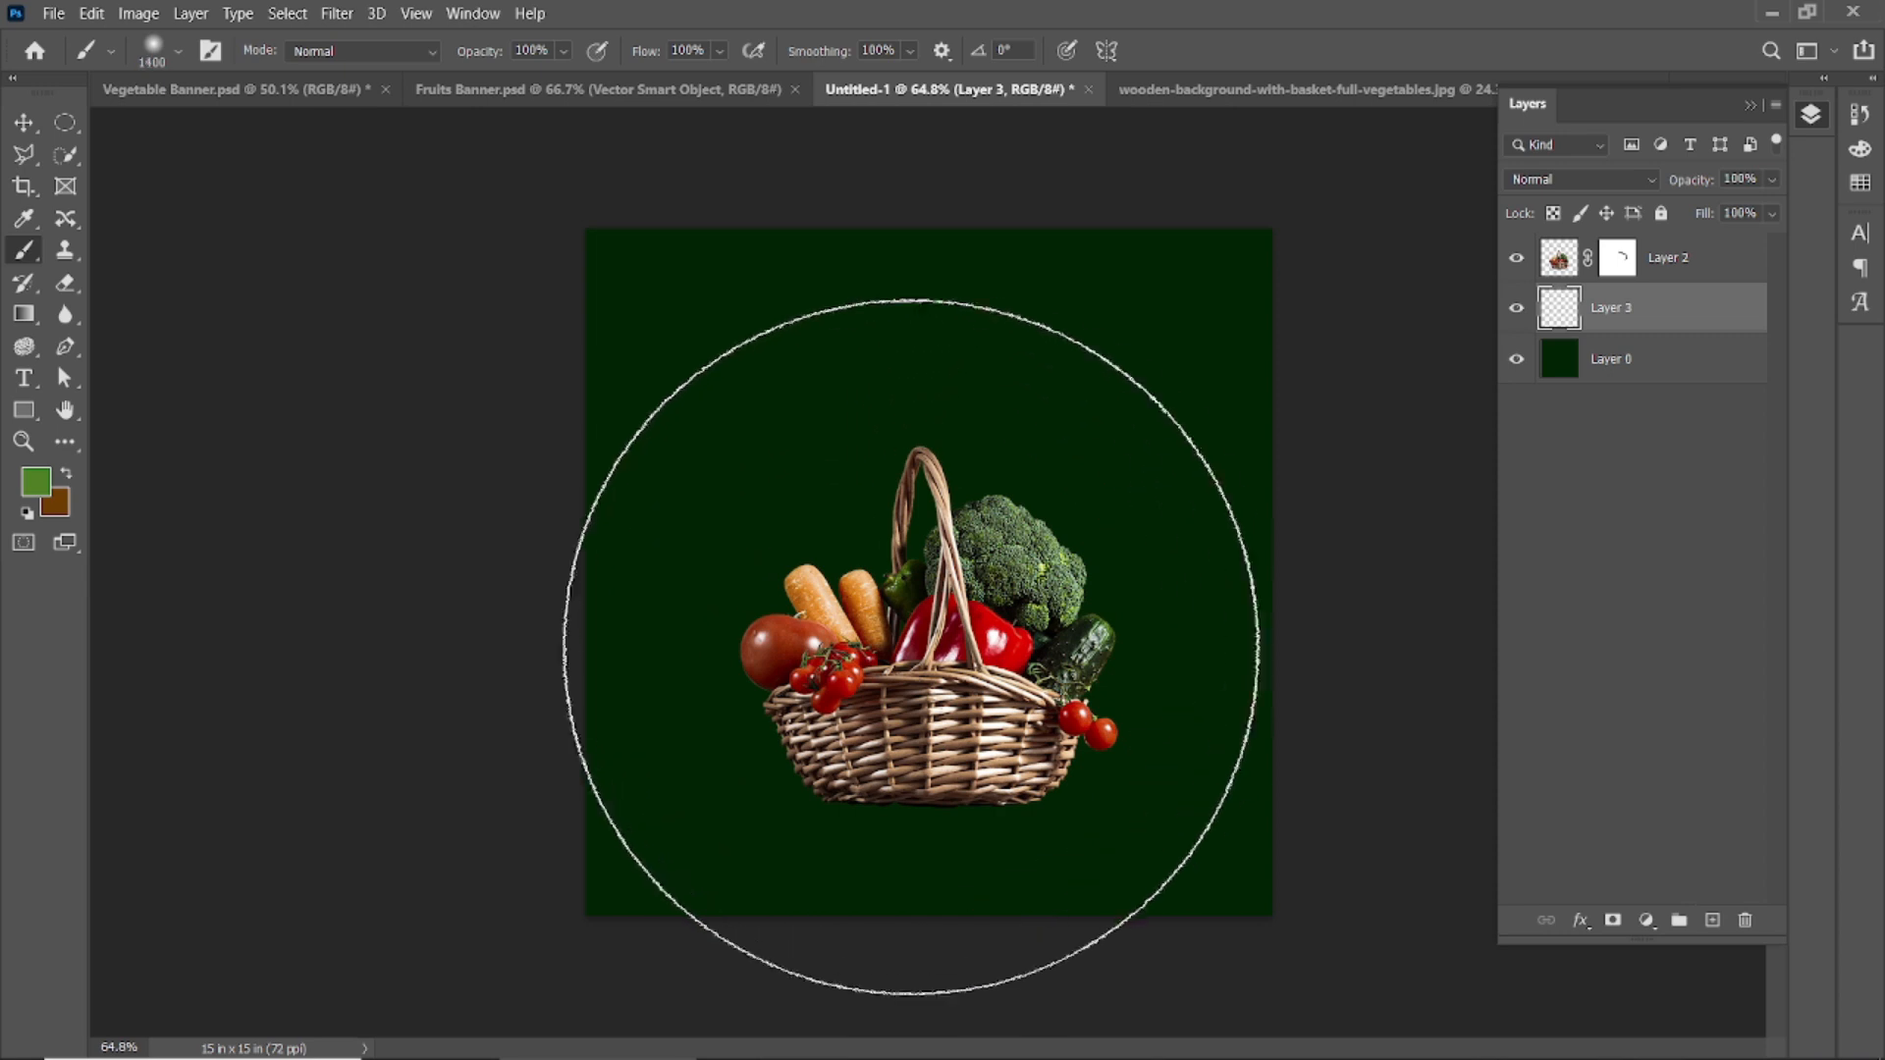
- Try very large soft green glow dabs behind the basket, and undo each one
left_click(929, 622)
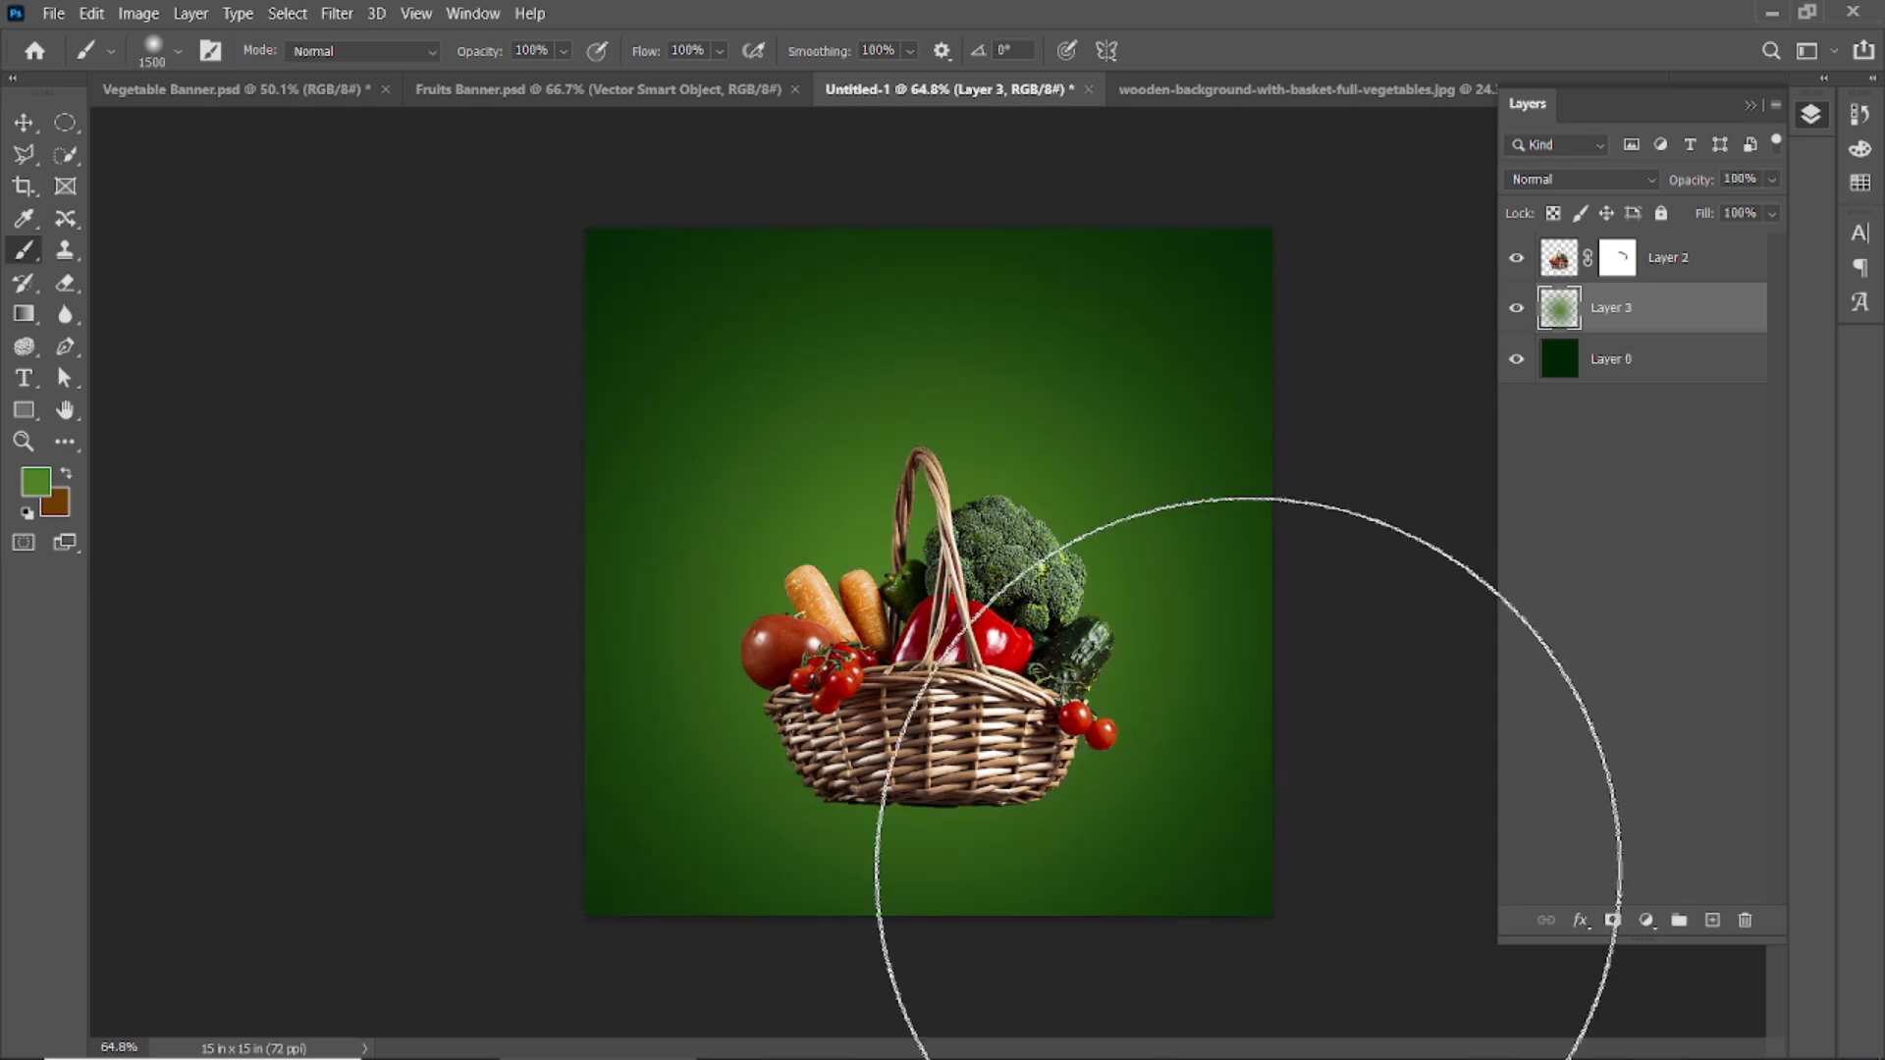
key("ctrl+z")
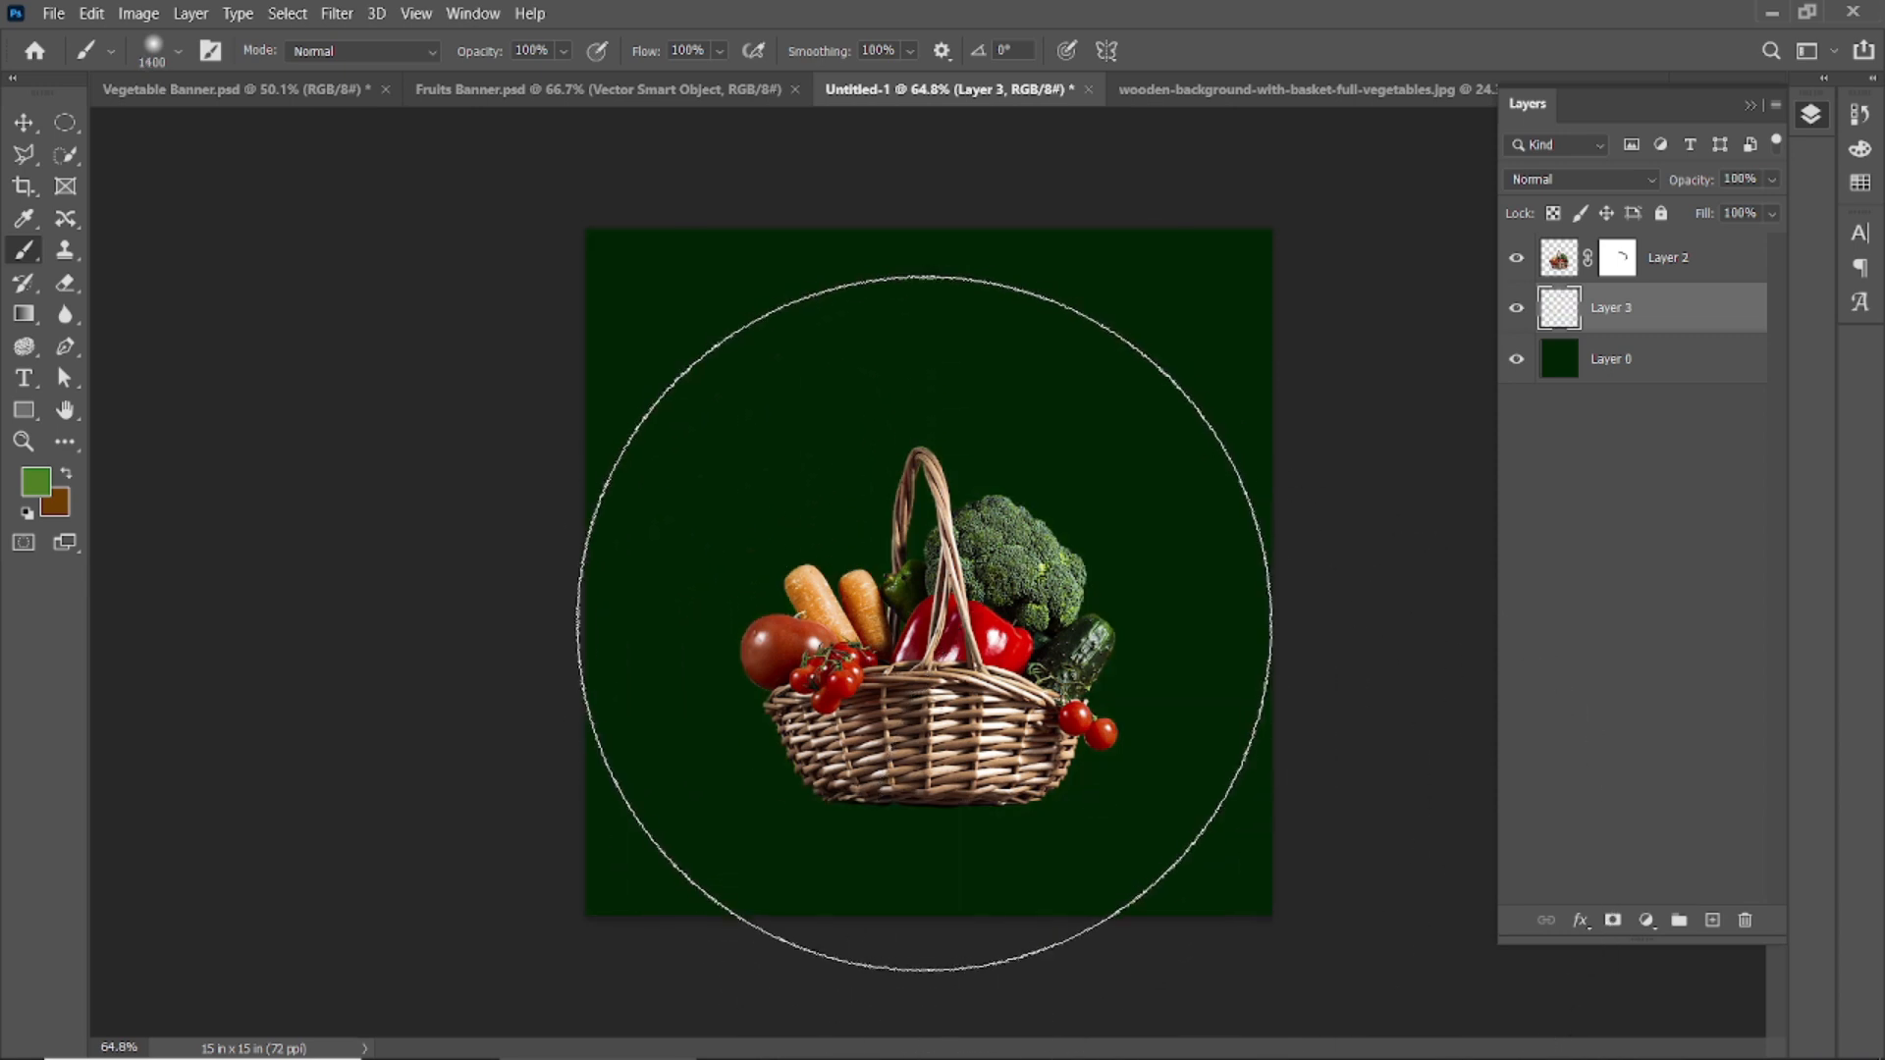
key("bracketleft")
key("bracketleft")
left_click(931, 668)
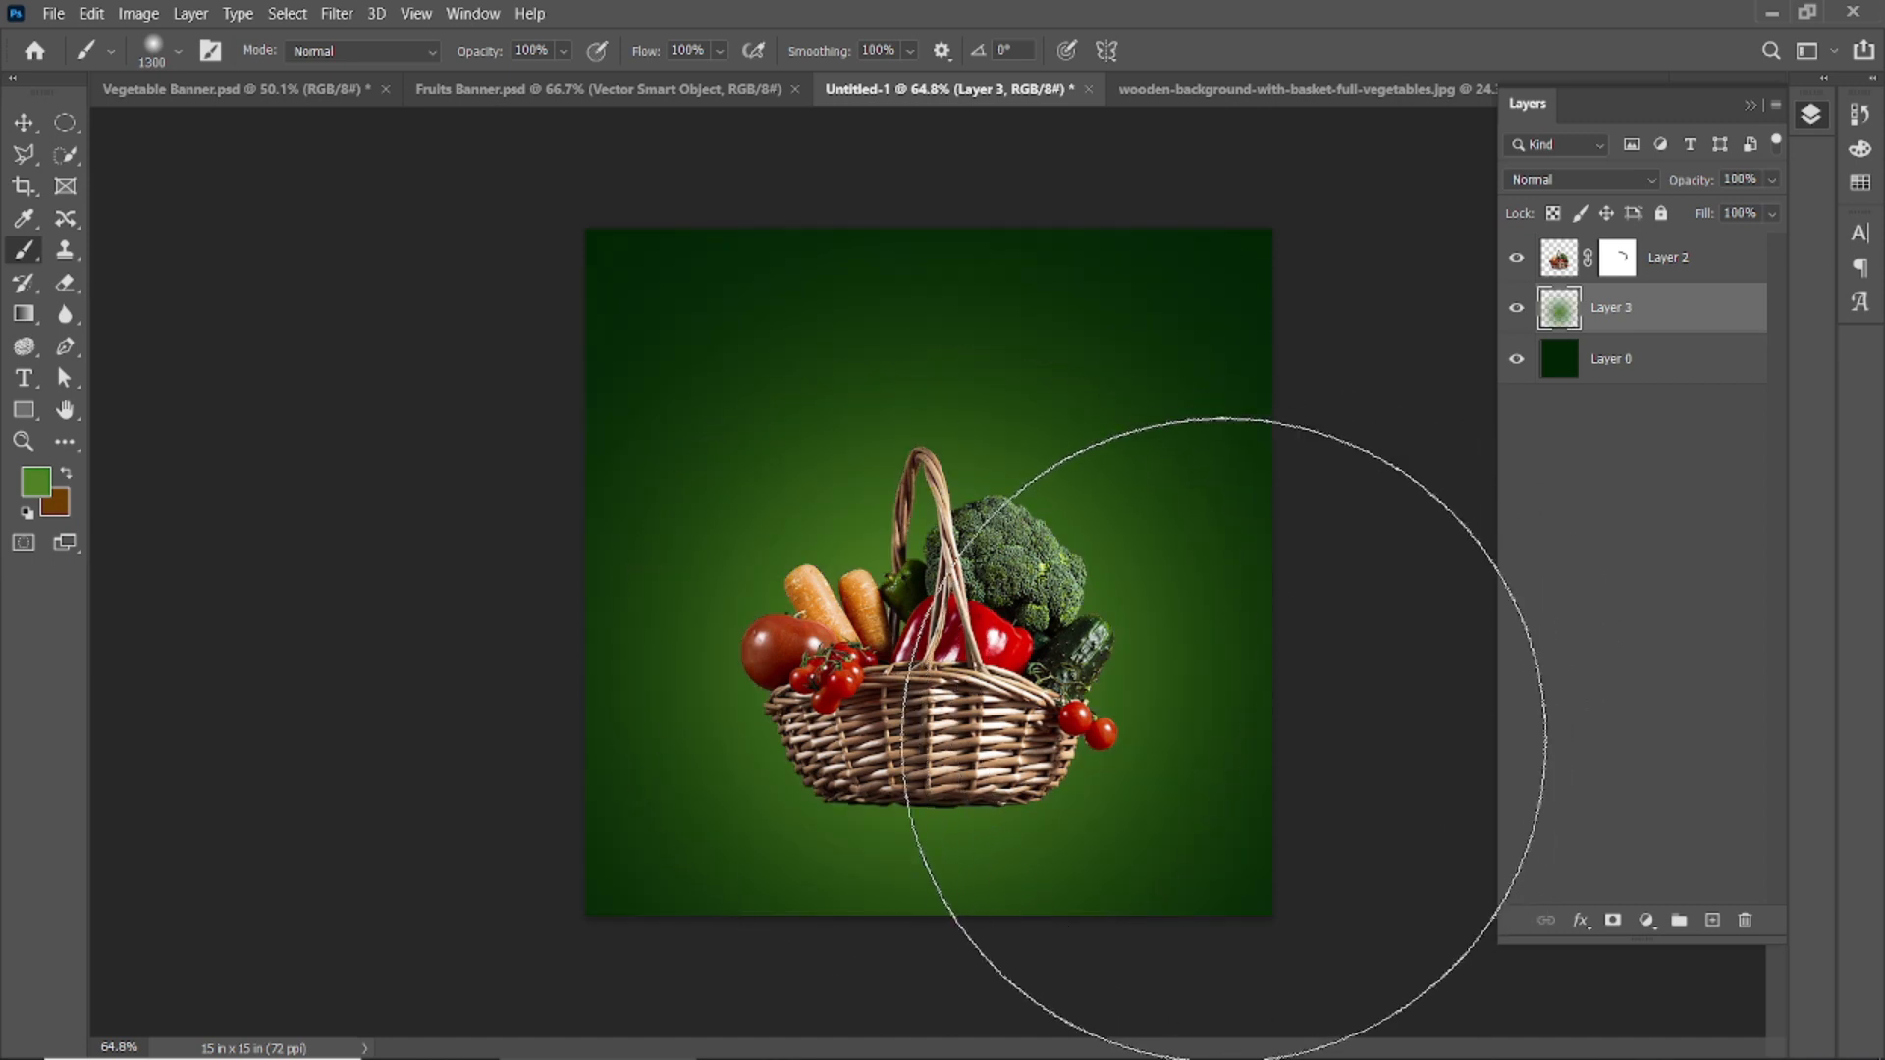
key("ctrl+z")
- Paint a single green glow dab behind the basket with the soft brush at 1000 px
key("bracketleft")
key("bracketleft")
key("bracketleft")
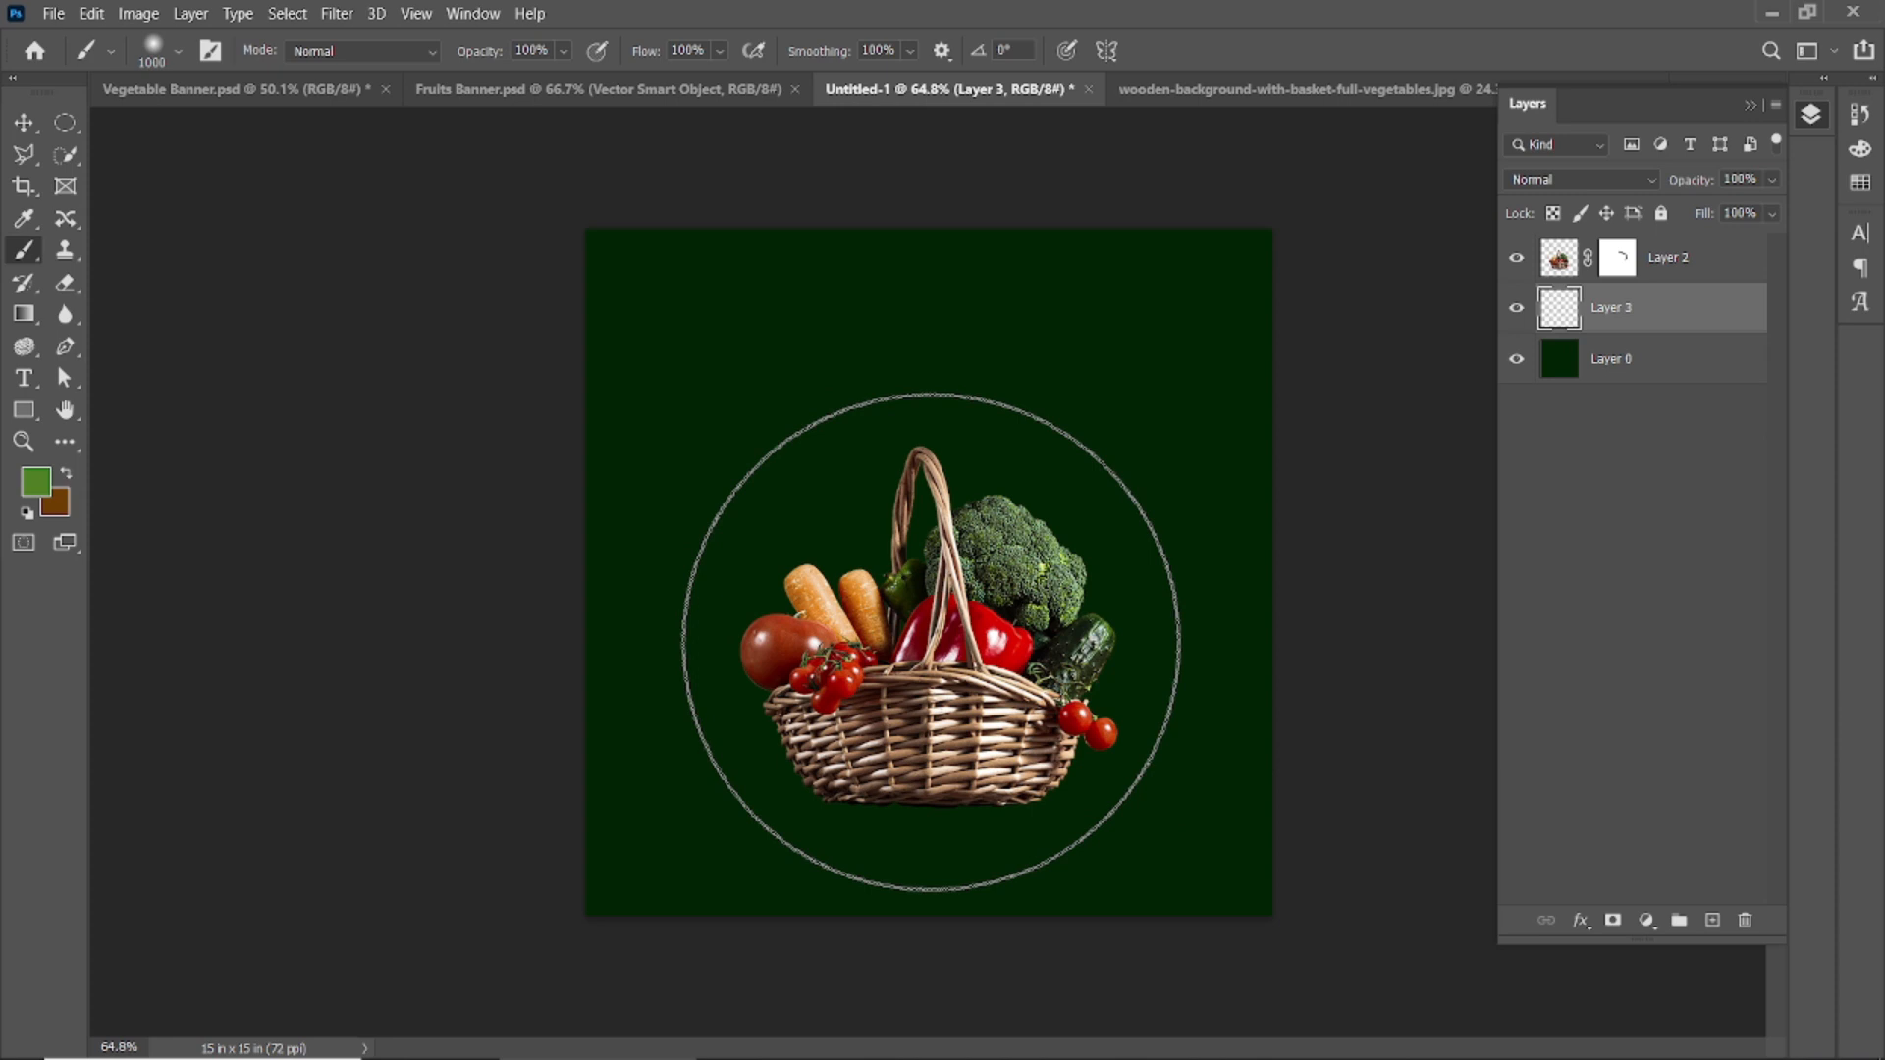
left_click(934, 628)
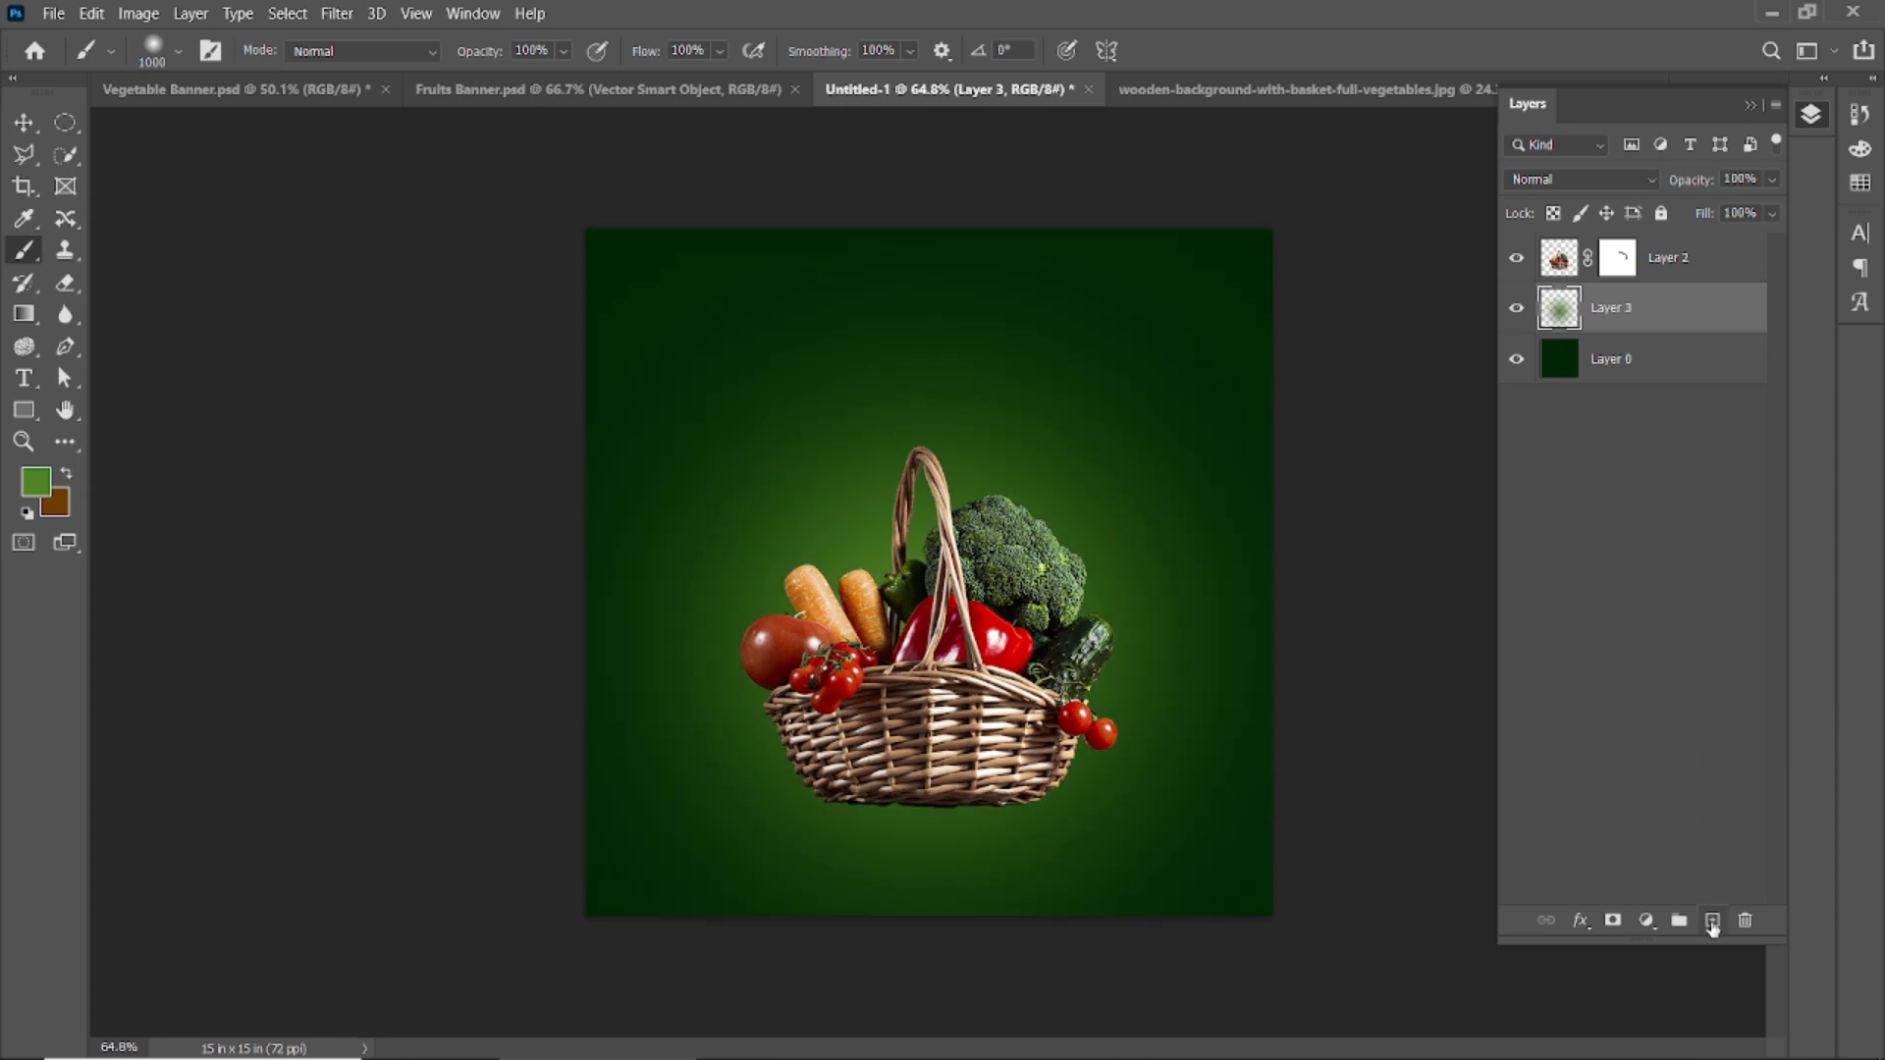
- Add another layer and paint a second green glow behind the basket with a 1200 px brush at 66% opacity and 74% flow
left_click(1712, 921)
key("bracketright")
key("bracketright")
left_click_drag(642, 60, 624, 64)
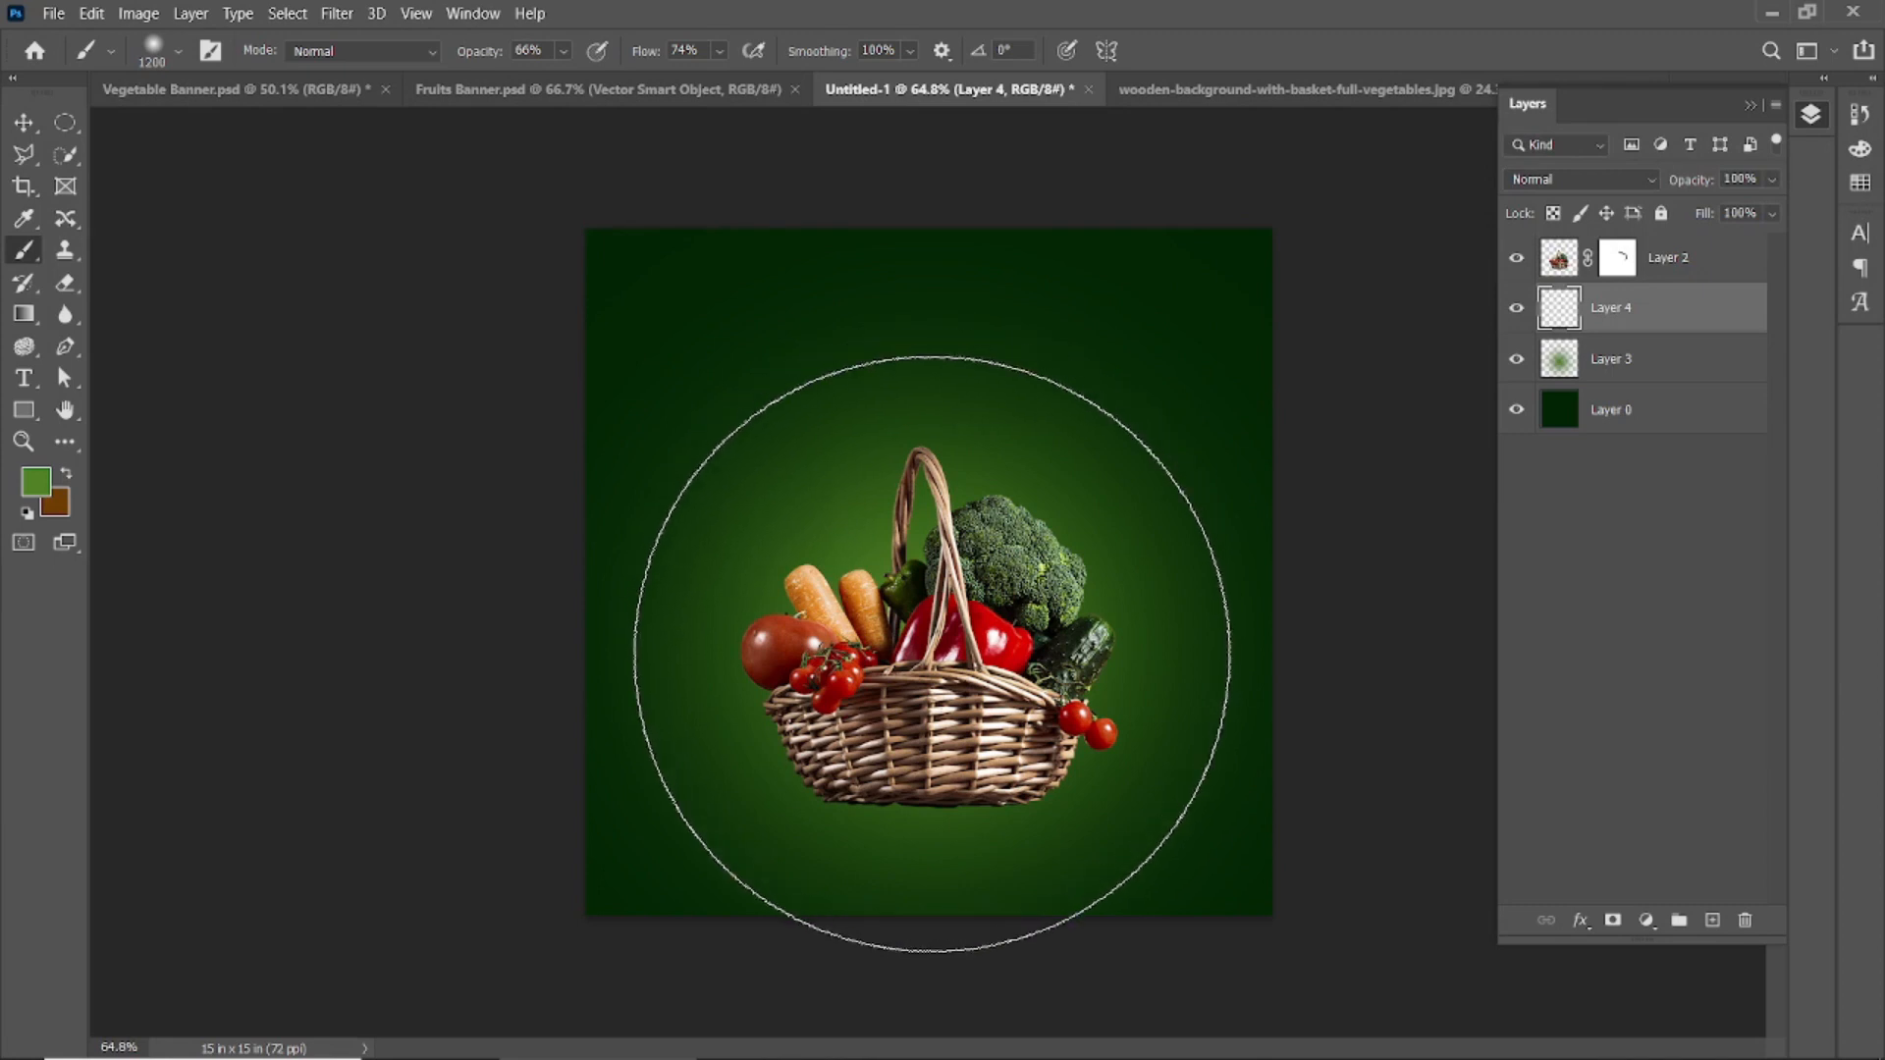
left_click(23, 121)
left_click(286, 349)
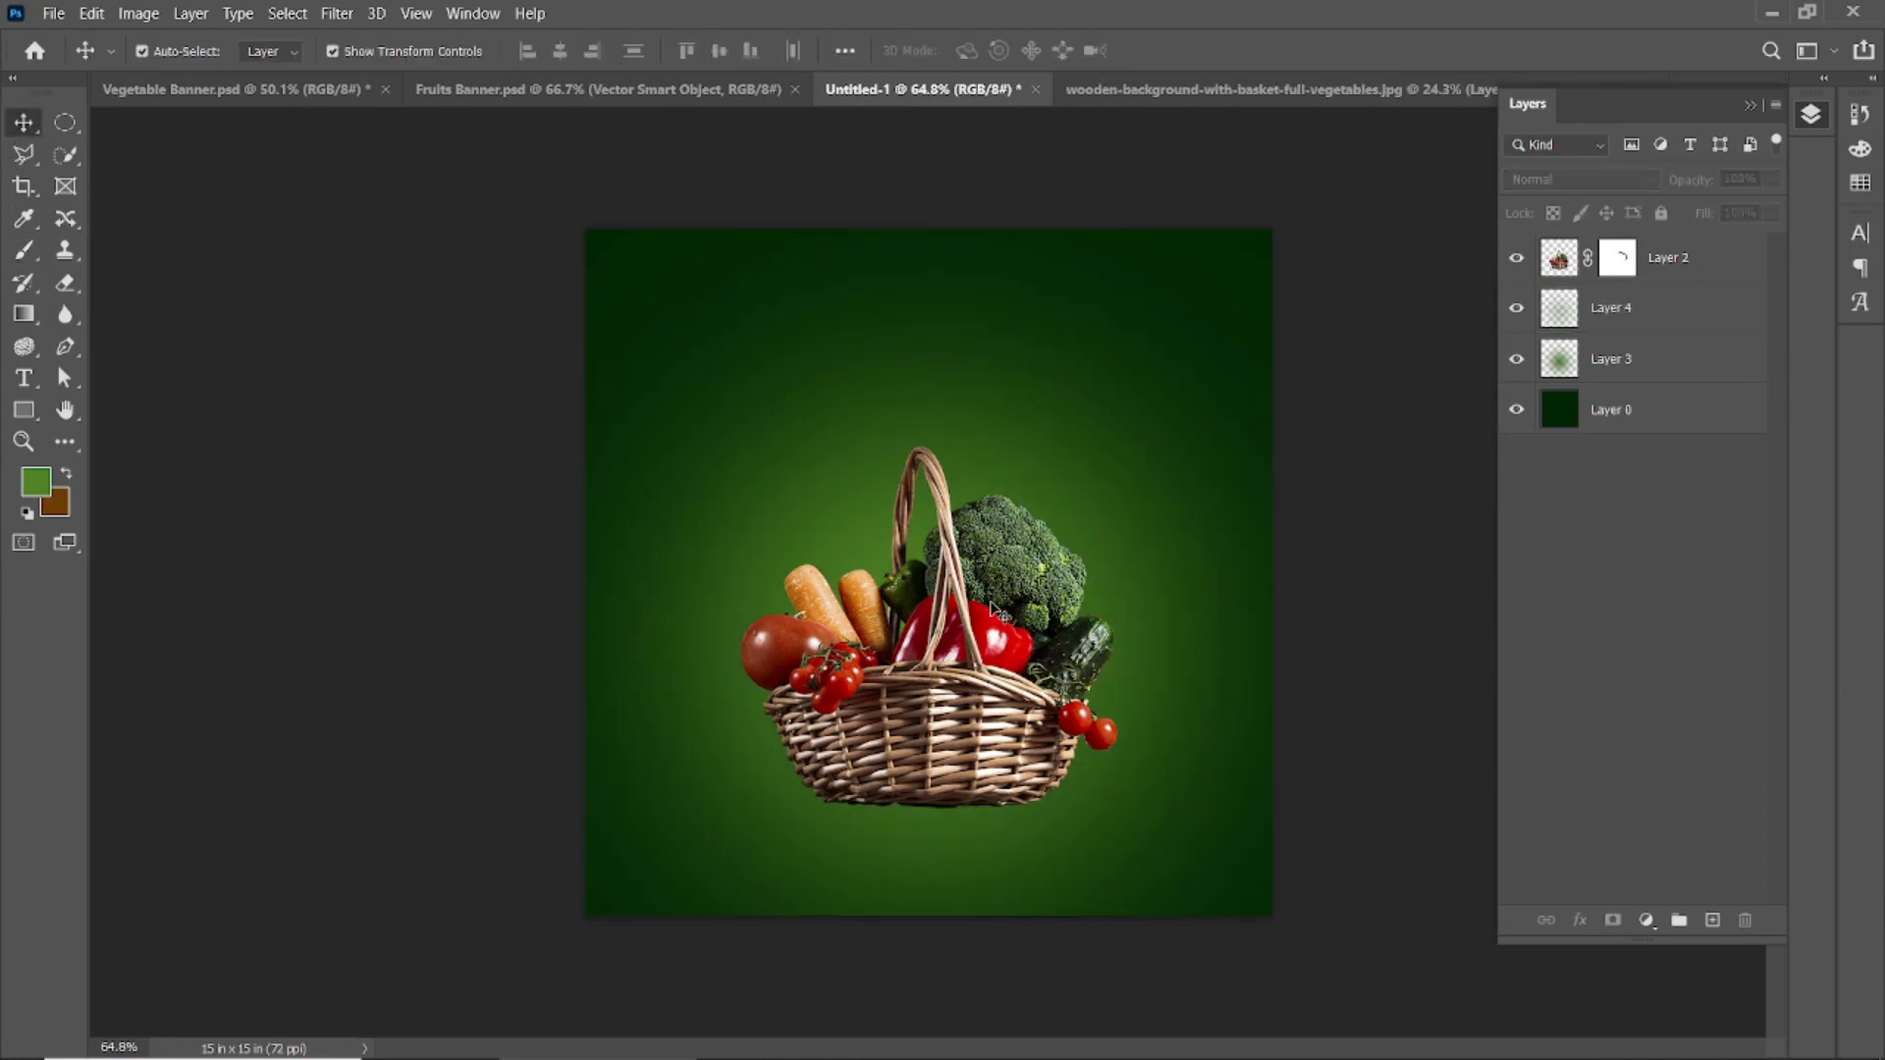
- Scale the vegetable basket down slightly and apply the transform
left_click_drag(970, 630, 969, 619)
left_click(398, 546)
left_click(949, 604)
left_click_drag(1117, 436, 1110, 433)
left_click(1217, 49)
- Reposition the basket slightly lower on the banner, keeping it horizontally centered on the glow
left_click(1669, 307)
left_click(1620, 359, "shift")
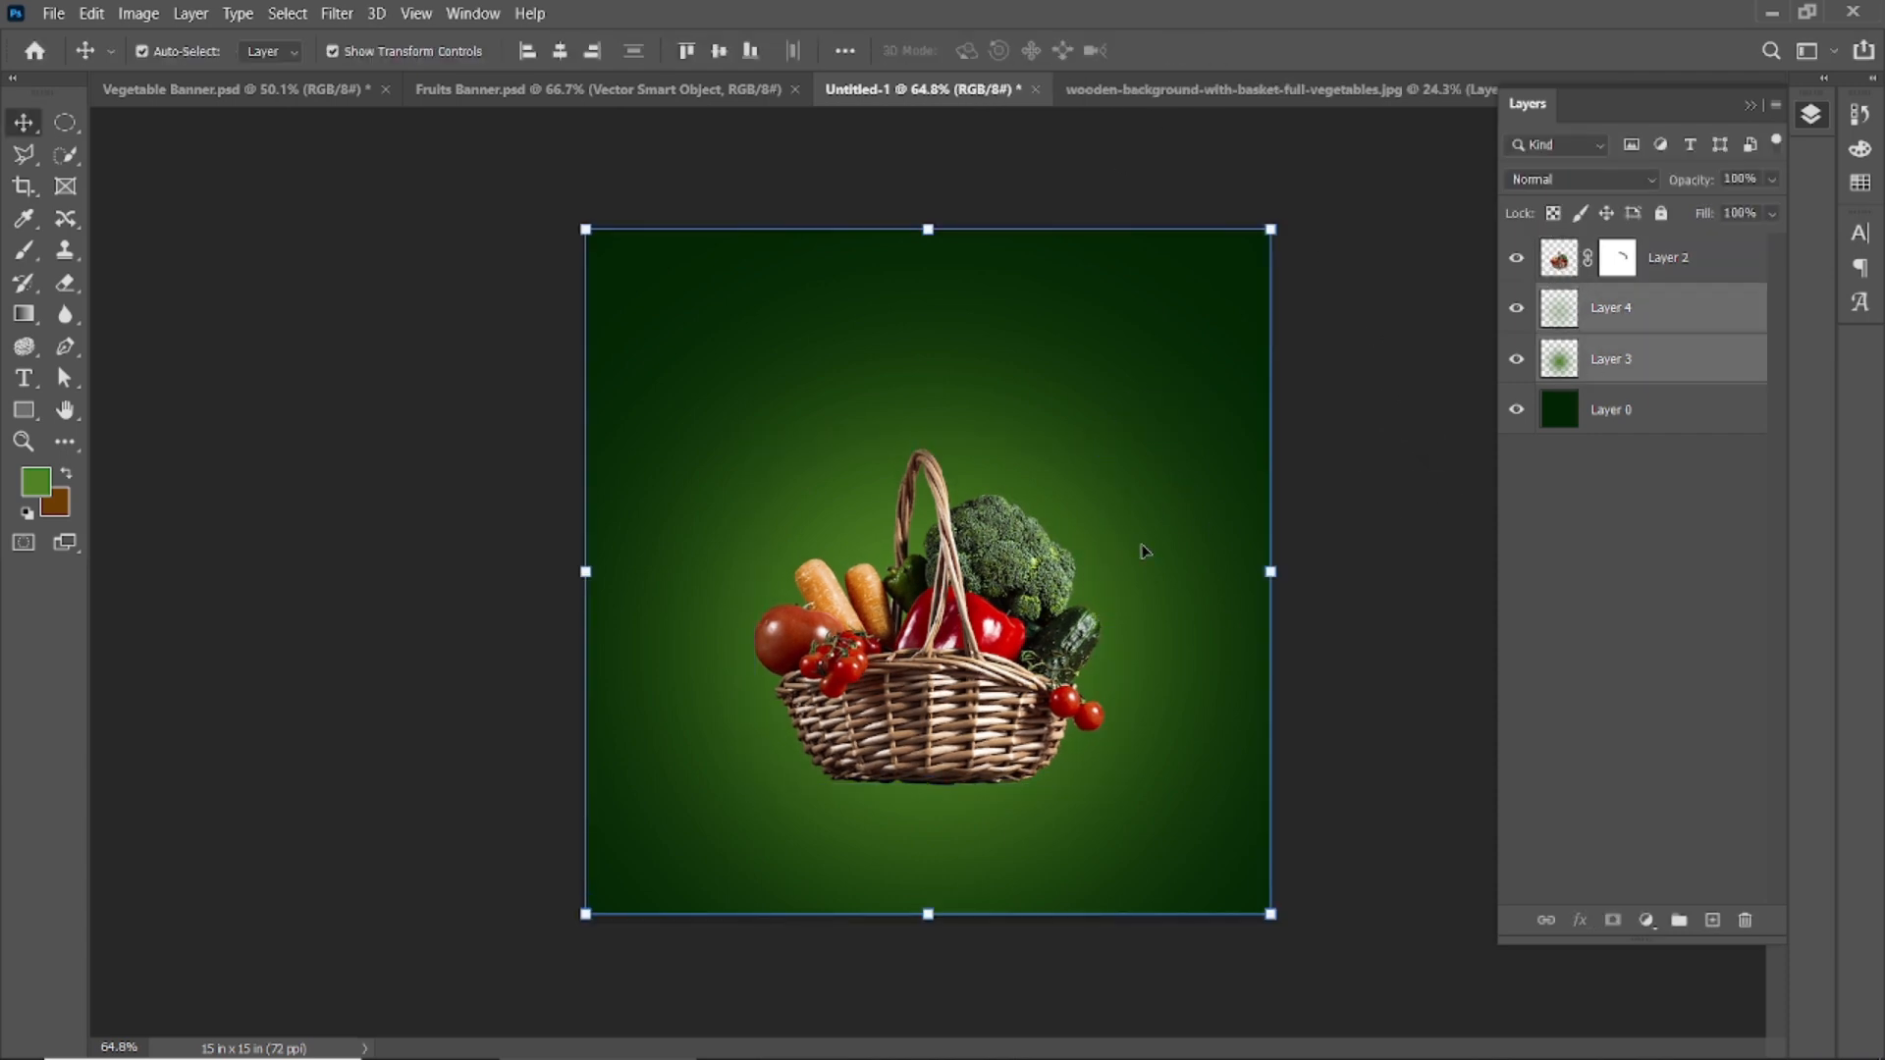
left_click(1413, 548)
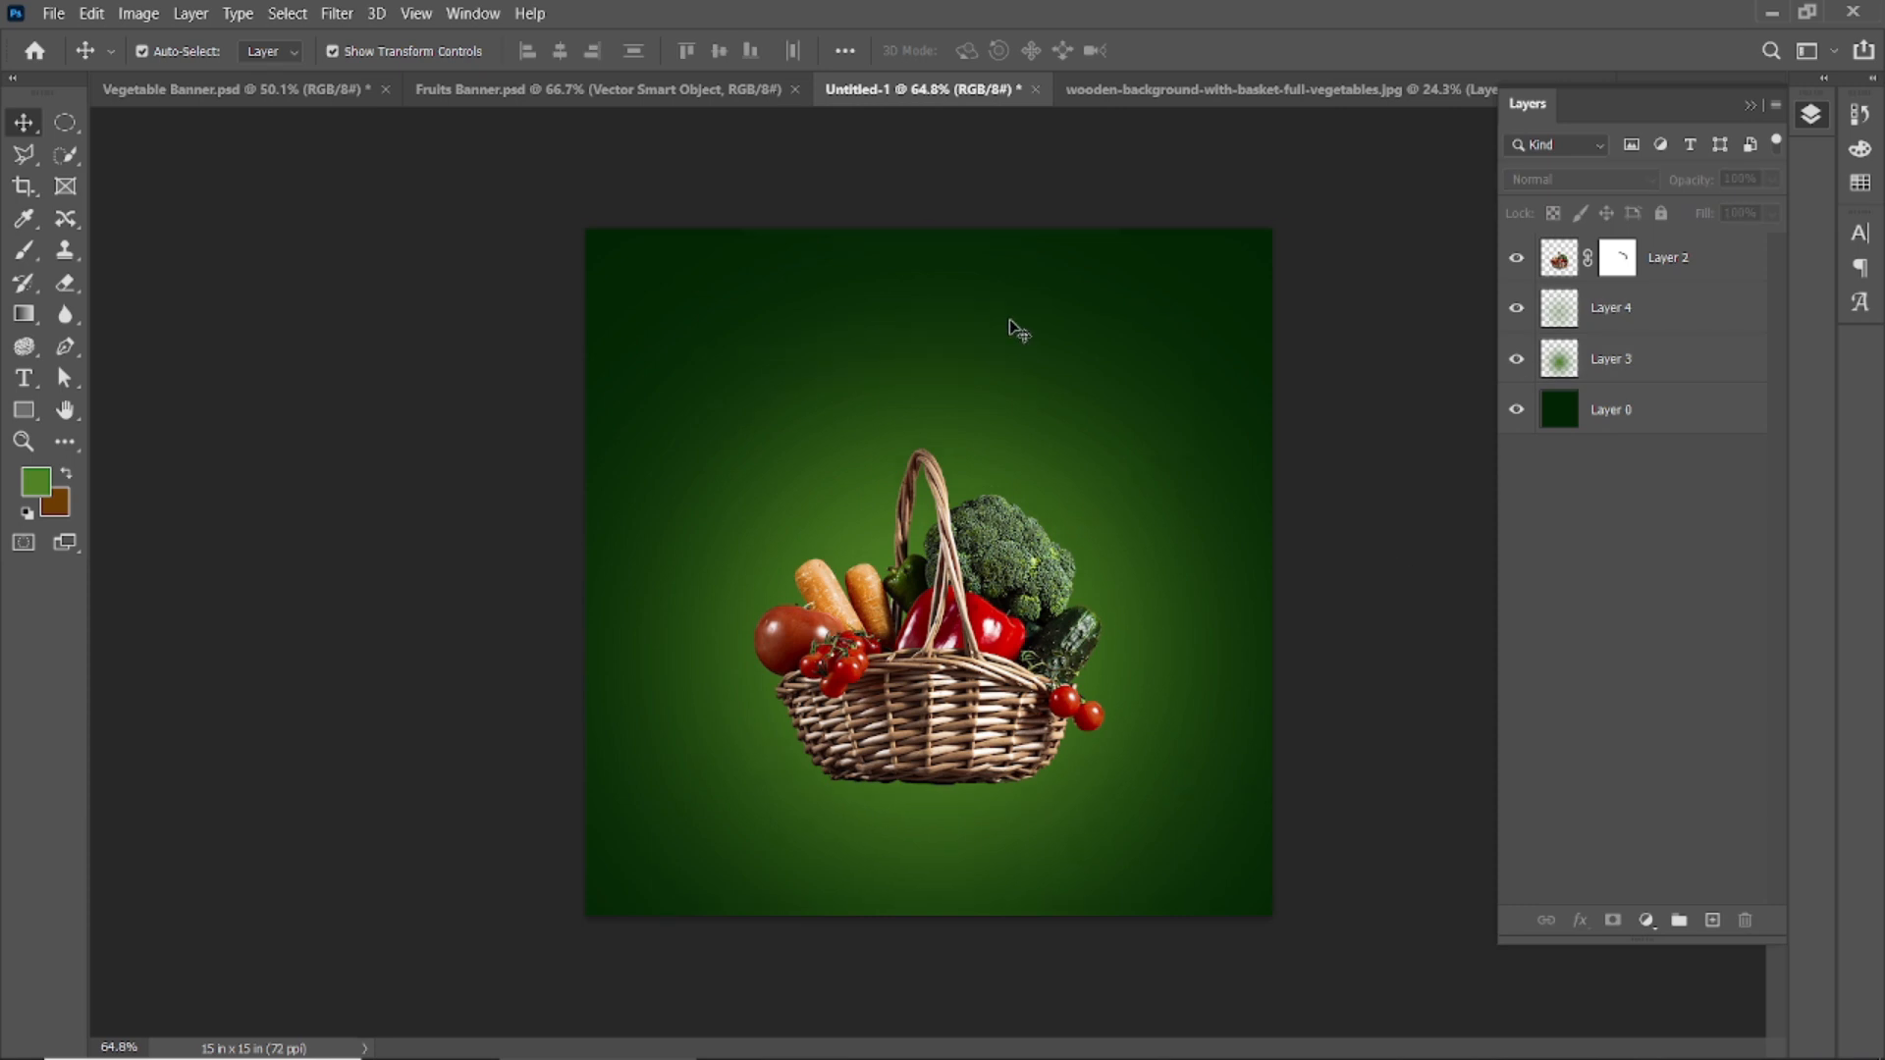
left_click(928, 626)
left_click(1407, 560)
left_click_drag(928, 751, 928, 739)
left_click(1350, 589)
left_click_drag(957, 650, 951, 683)
- Add an empty layer directly beneath the basket layer and set the foreground color to black
left_click(1712, 920)
left_click_drag(1623, 257, 1595, 334)
left_click(36, 481)
left_click_drag(1281, 740, 1233, 912)
left_click(1788, 589)
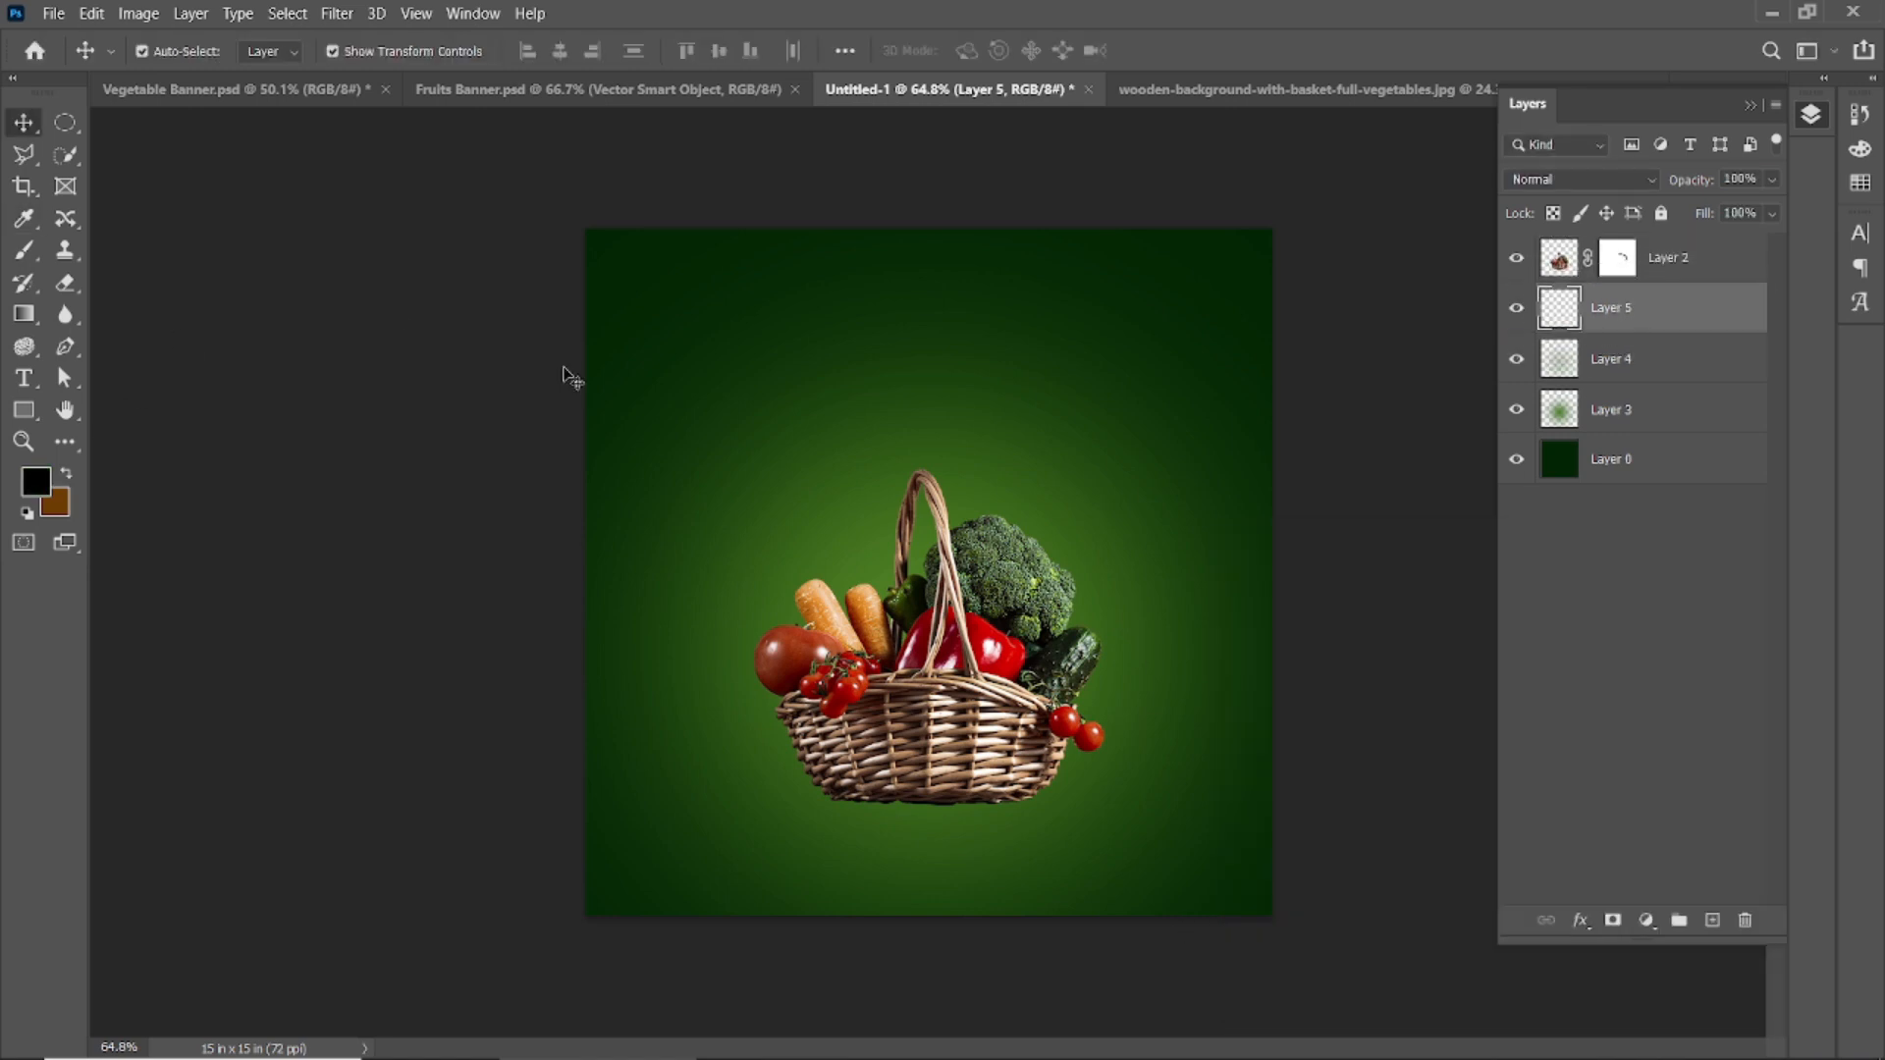
- Paint a soft black dab on the new layer and squash it vertically into a flat shadow
left_click(25, 253)
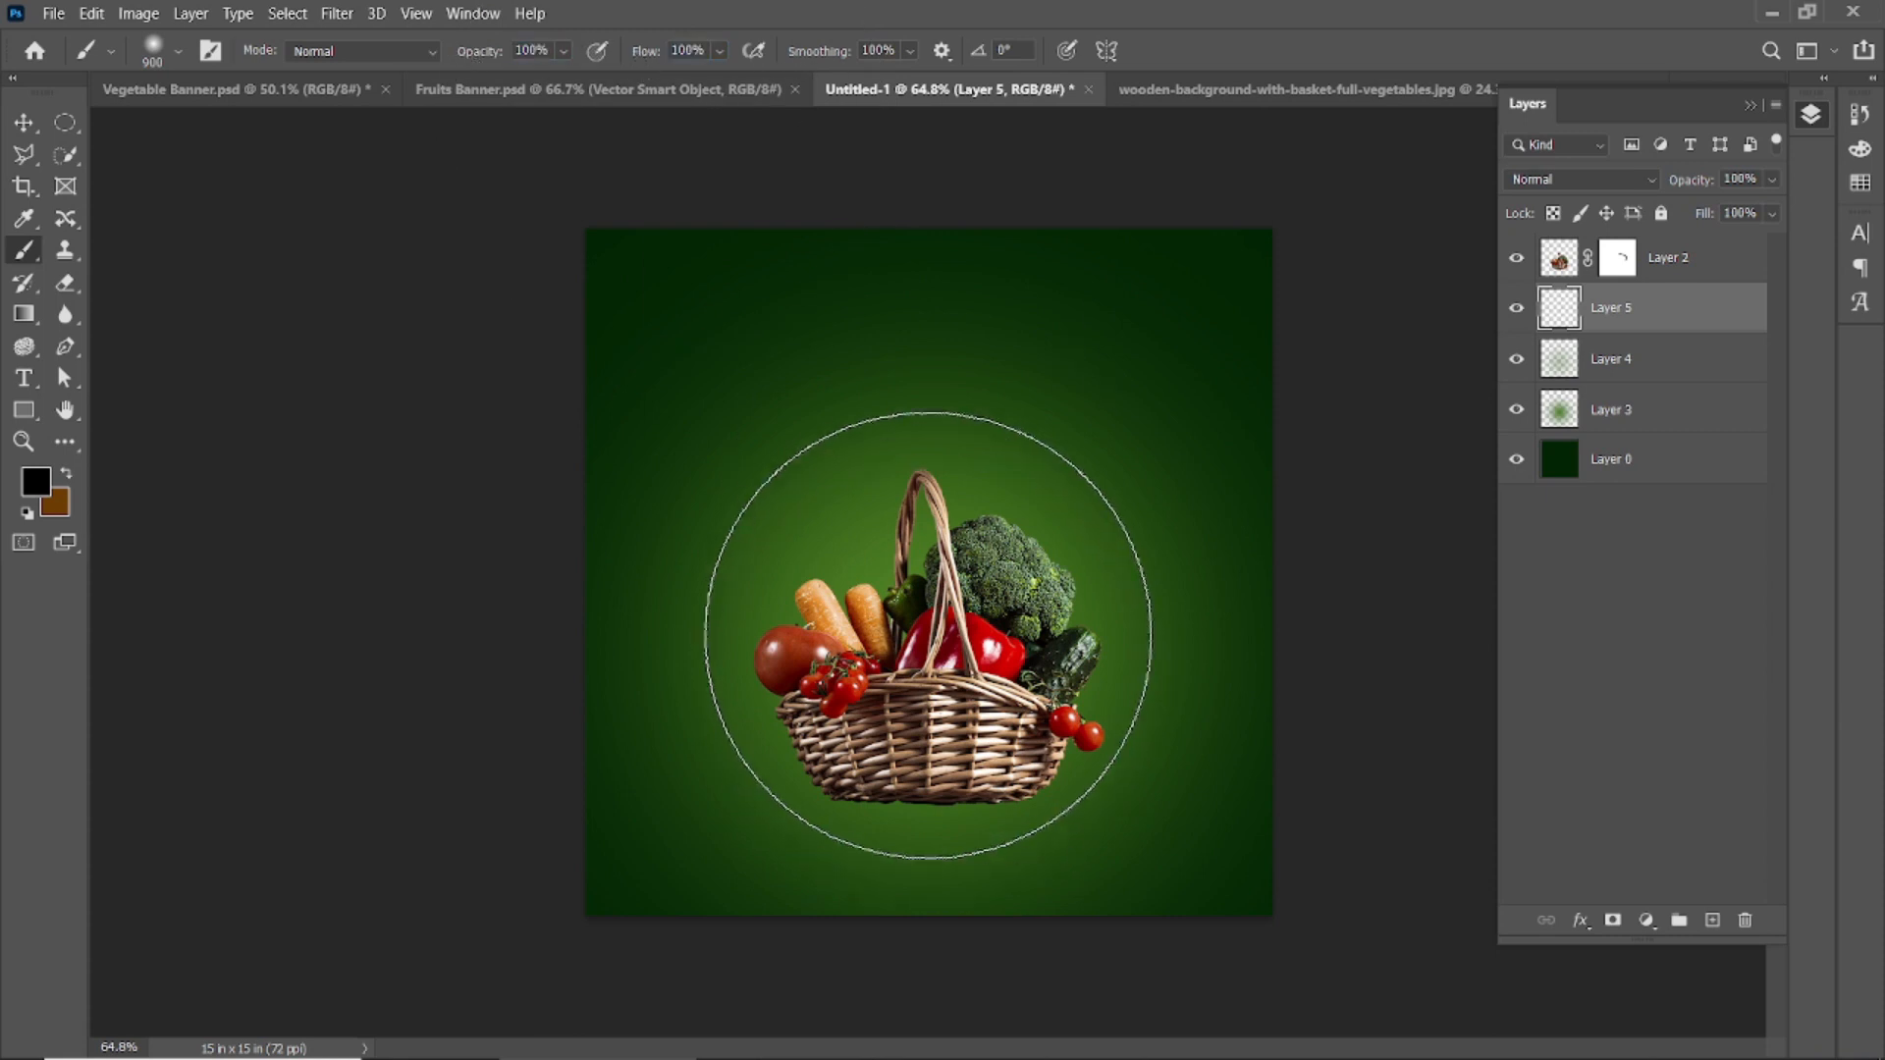
left_click(887, 613)
key("v")
key("ctrl+t")
left_click_drag(928, 229, 930, 826)
key("ctrl+plus")
key("ctrl+plus")
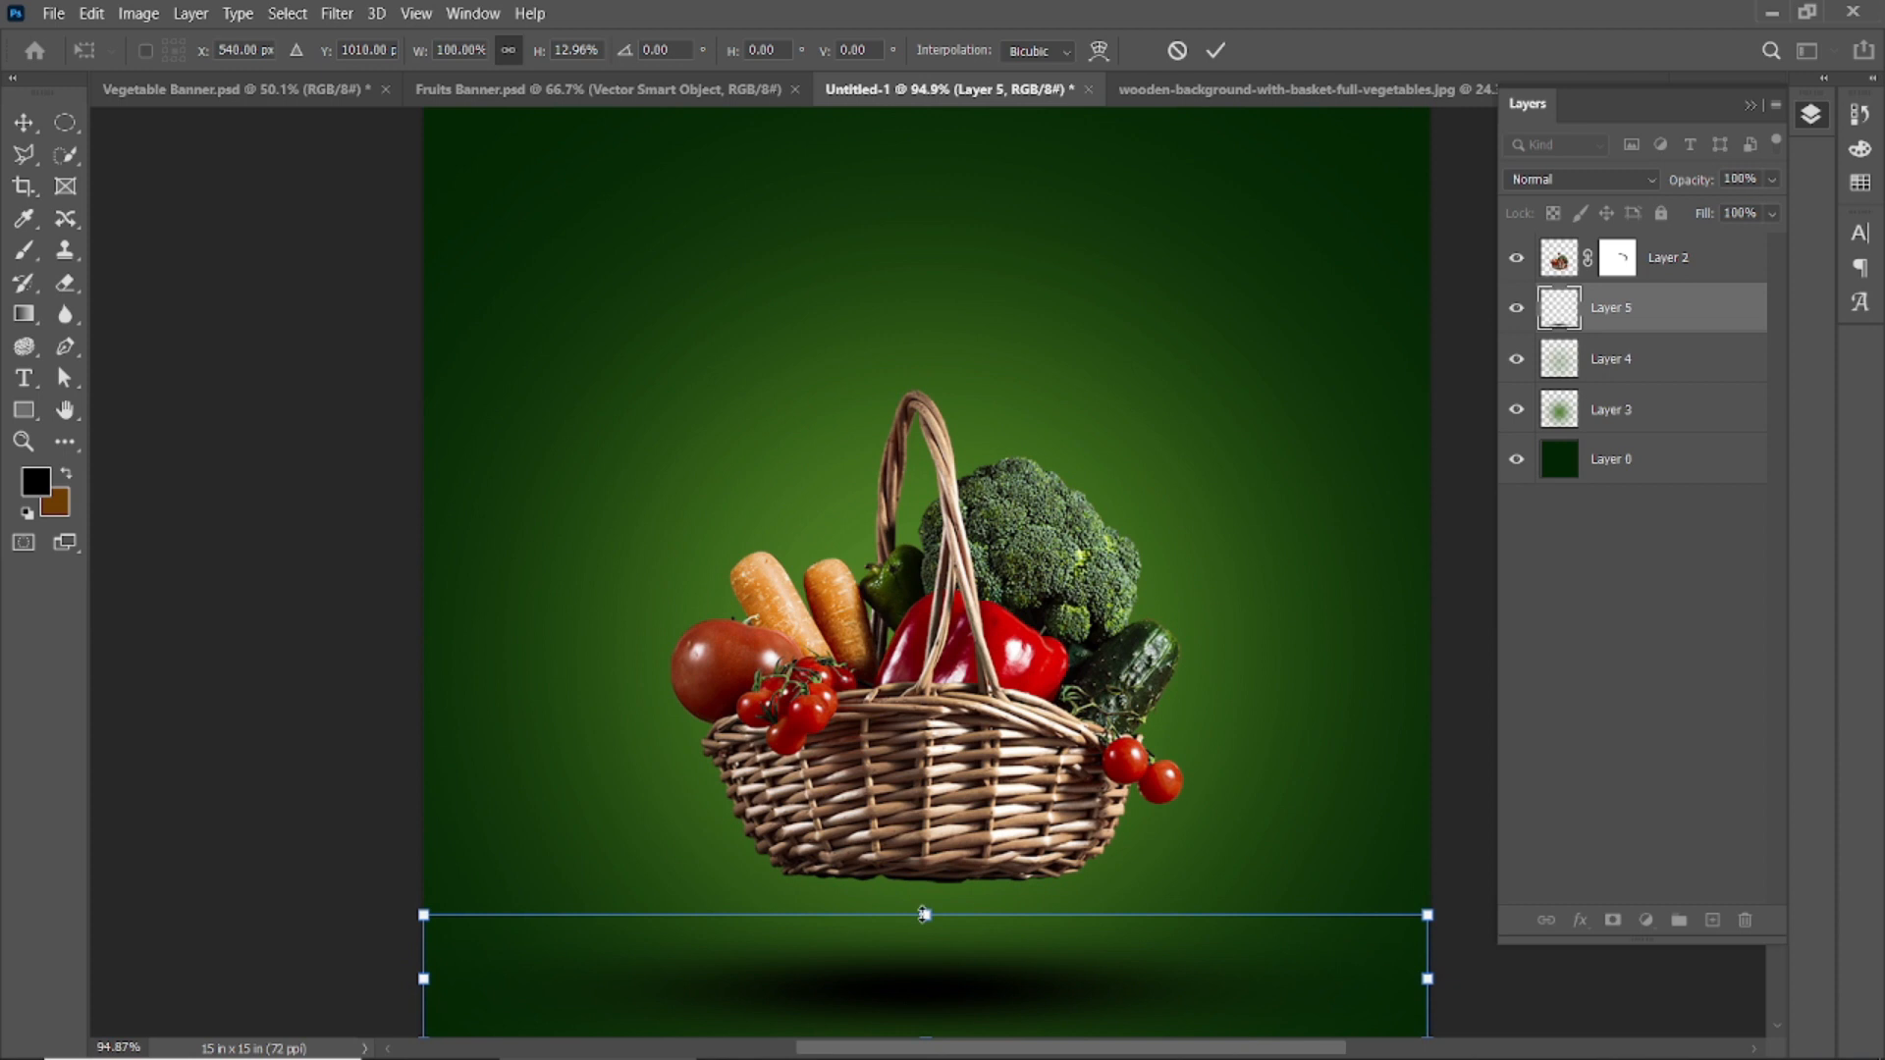
- Move the flat shadow up to the basket's base, narrow it to about 71% width, and apply the transform
left_click_drag(924, 928, 924, 823)
key("ctrl+minus")
left_click_drag(1276, 761, 1174, 767)
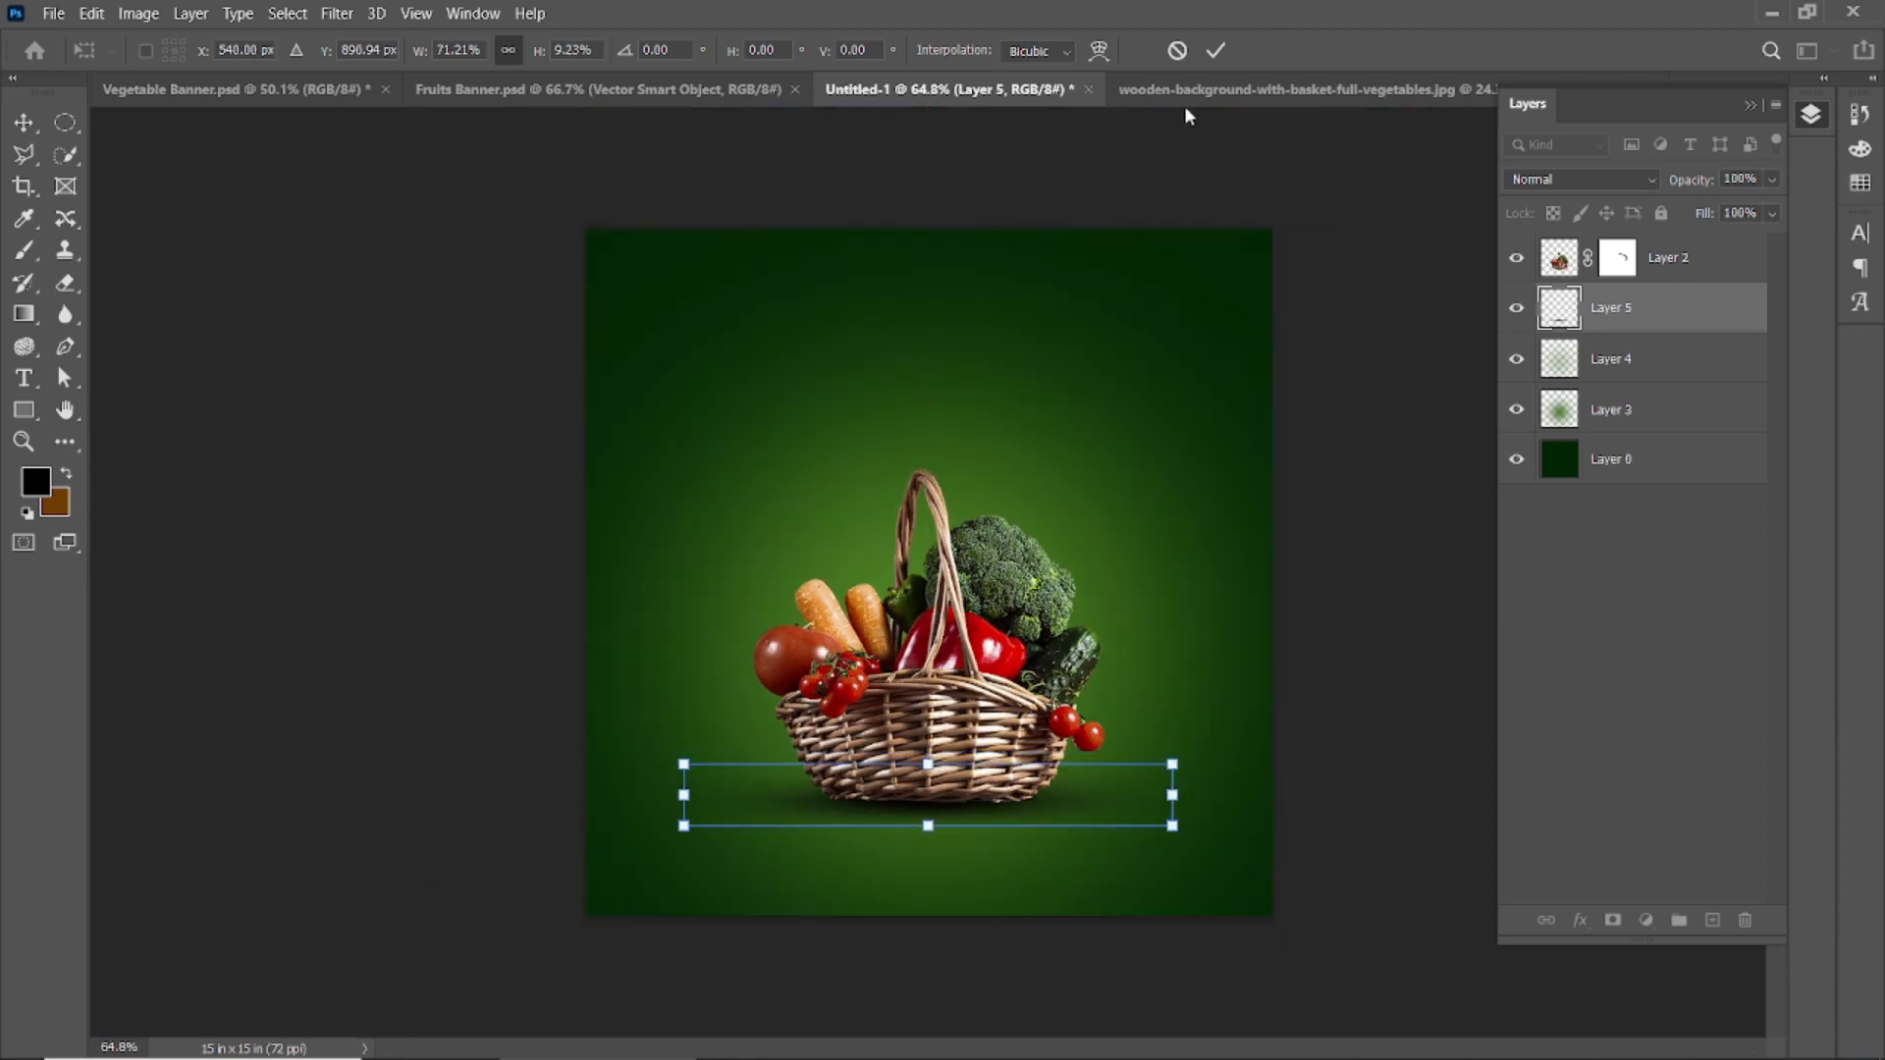
key("ctrl+plus")
left_click_drag(931, 920, 932, 926)
key("Return")
key("ctrl+0")
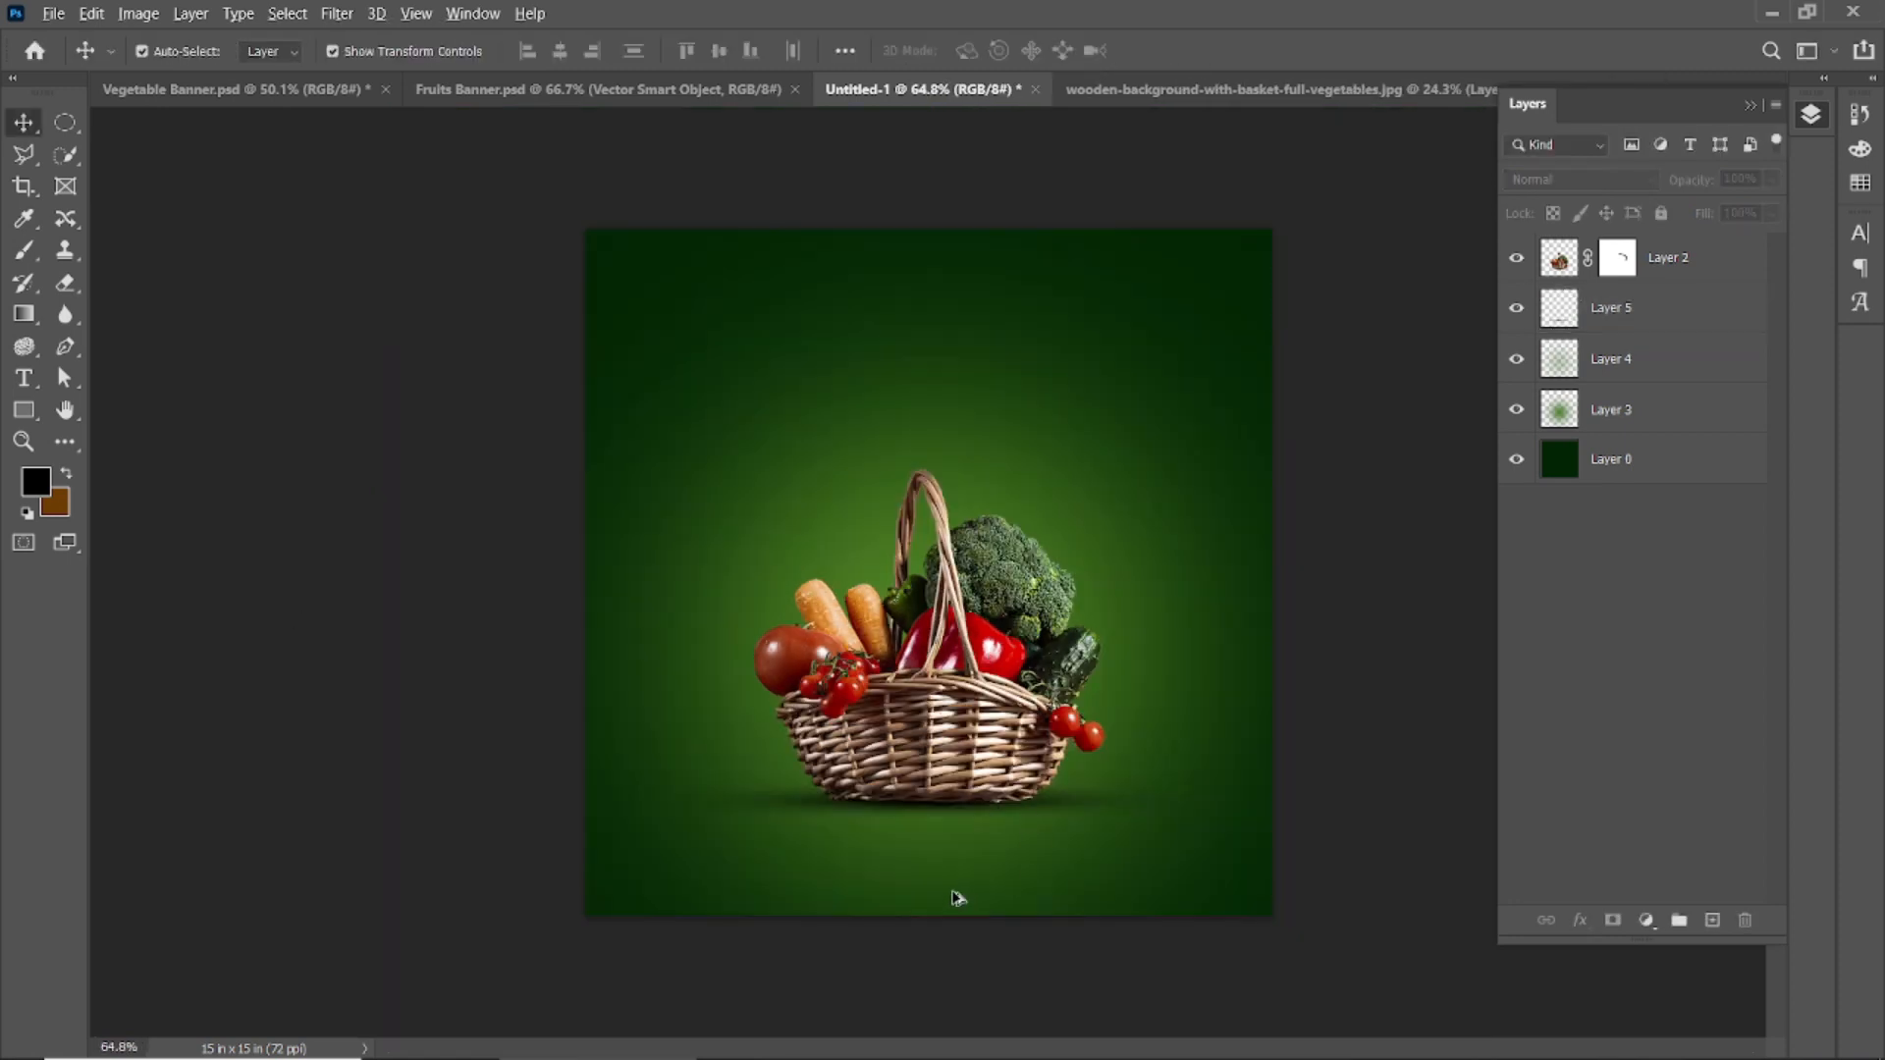
- Delete the shadow layer under the basket
scroll(957, 898, "up", 5)
scroll(926, 947, "down", 2)
key("Delete")
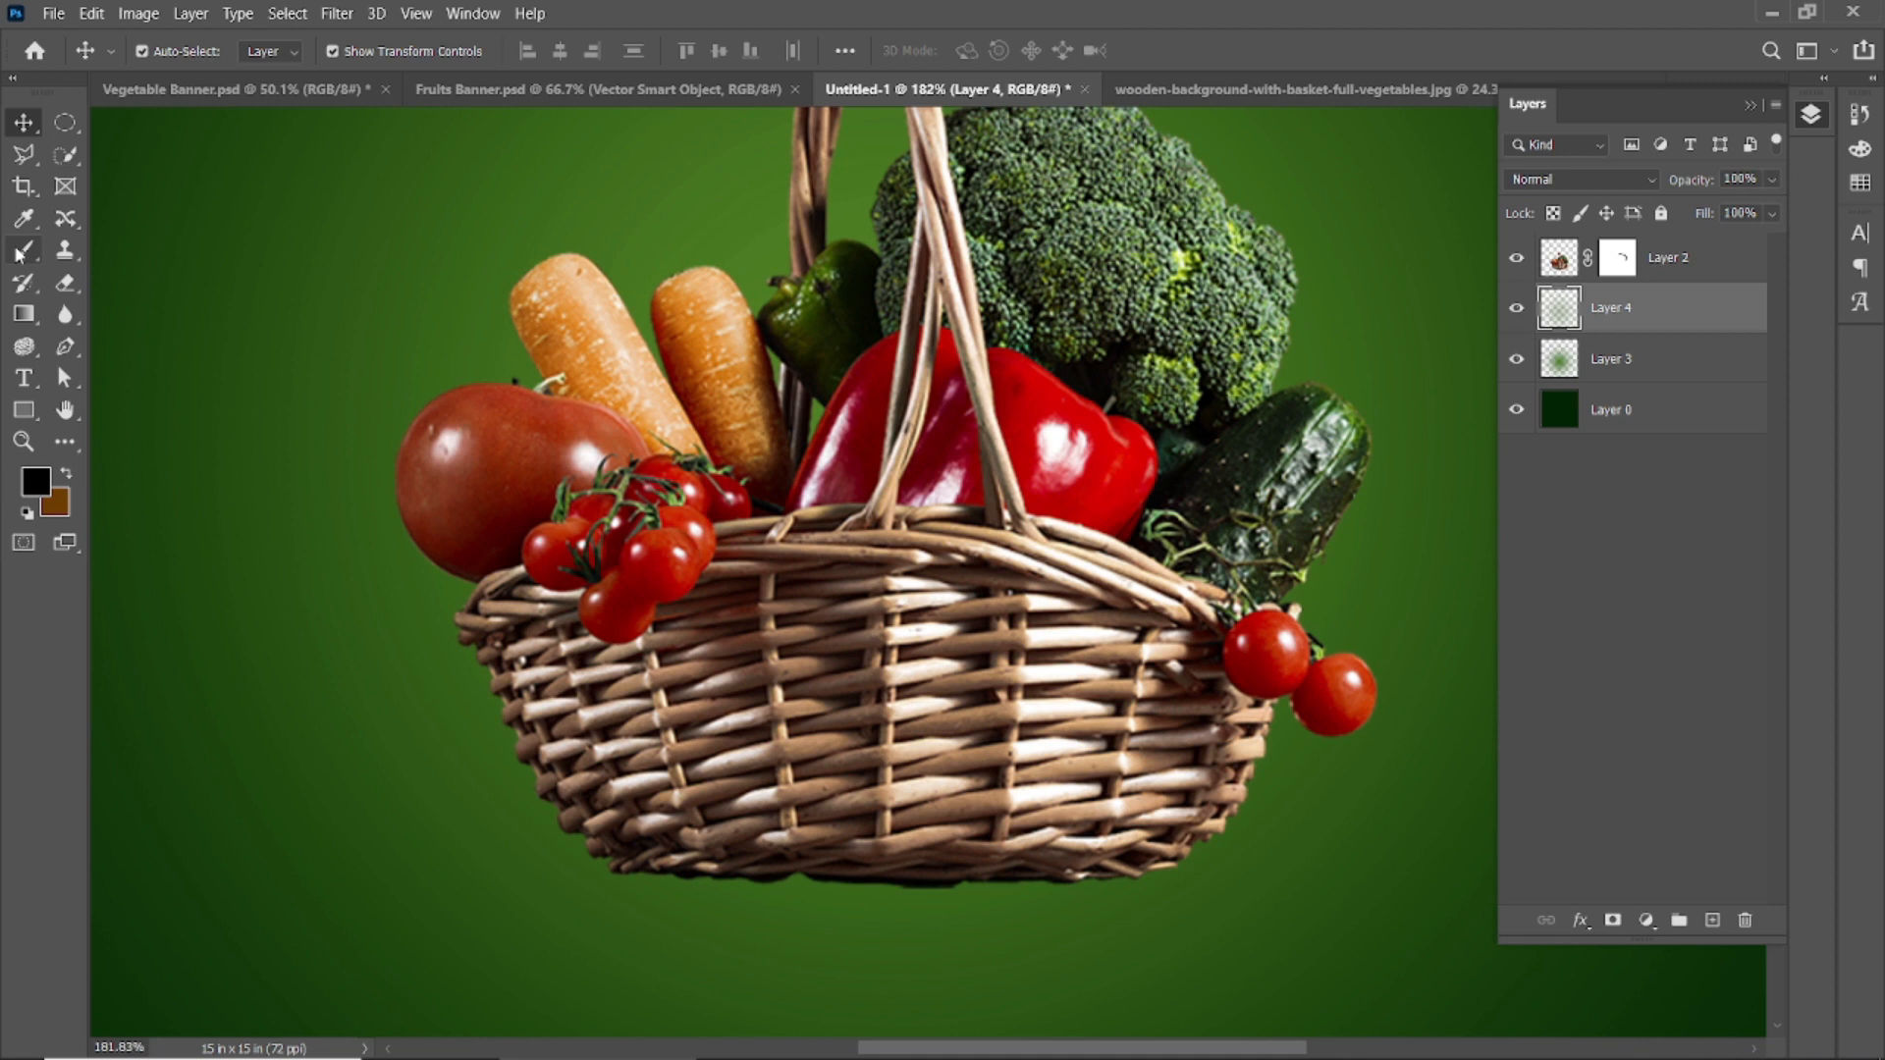
- Try a black brush stroke on the second glow layer, and undo it
left_click(20, 254)
scroll(963, 526, "down", 3)
mouse_move(896, 446)
left_mouse_down()
mouse_move(889, 403)
mouse_move(906, 554)
left_mouse_up()
left_click(18, 119)
key("ctrl+z")
key("ctrl+z")
- Try to flatten a black 600 px dab on the second glow layer into a shadow, and undo the attempt
left_click(26, 253)
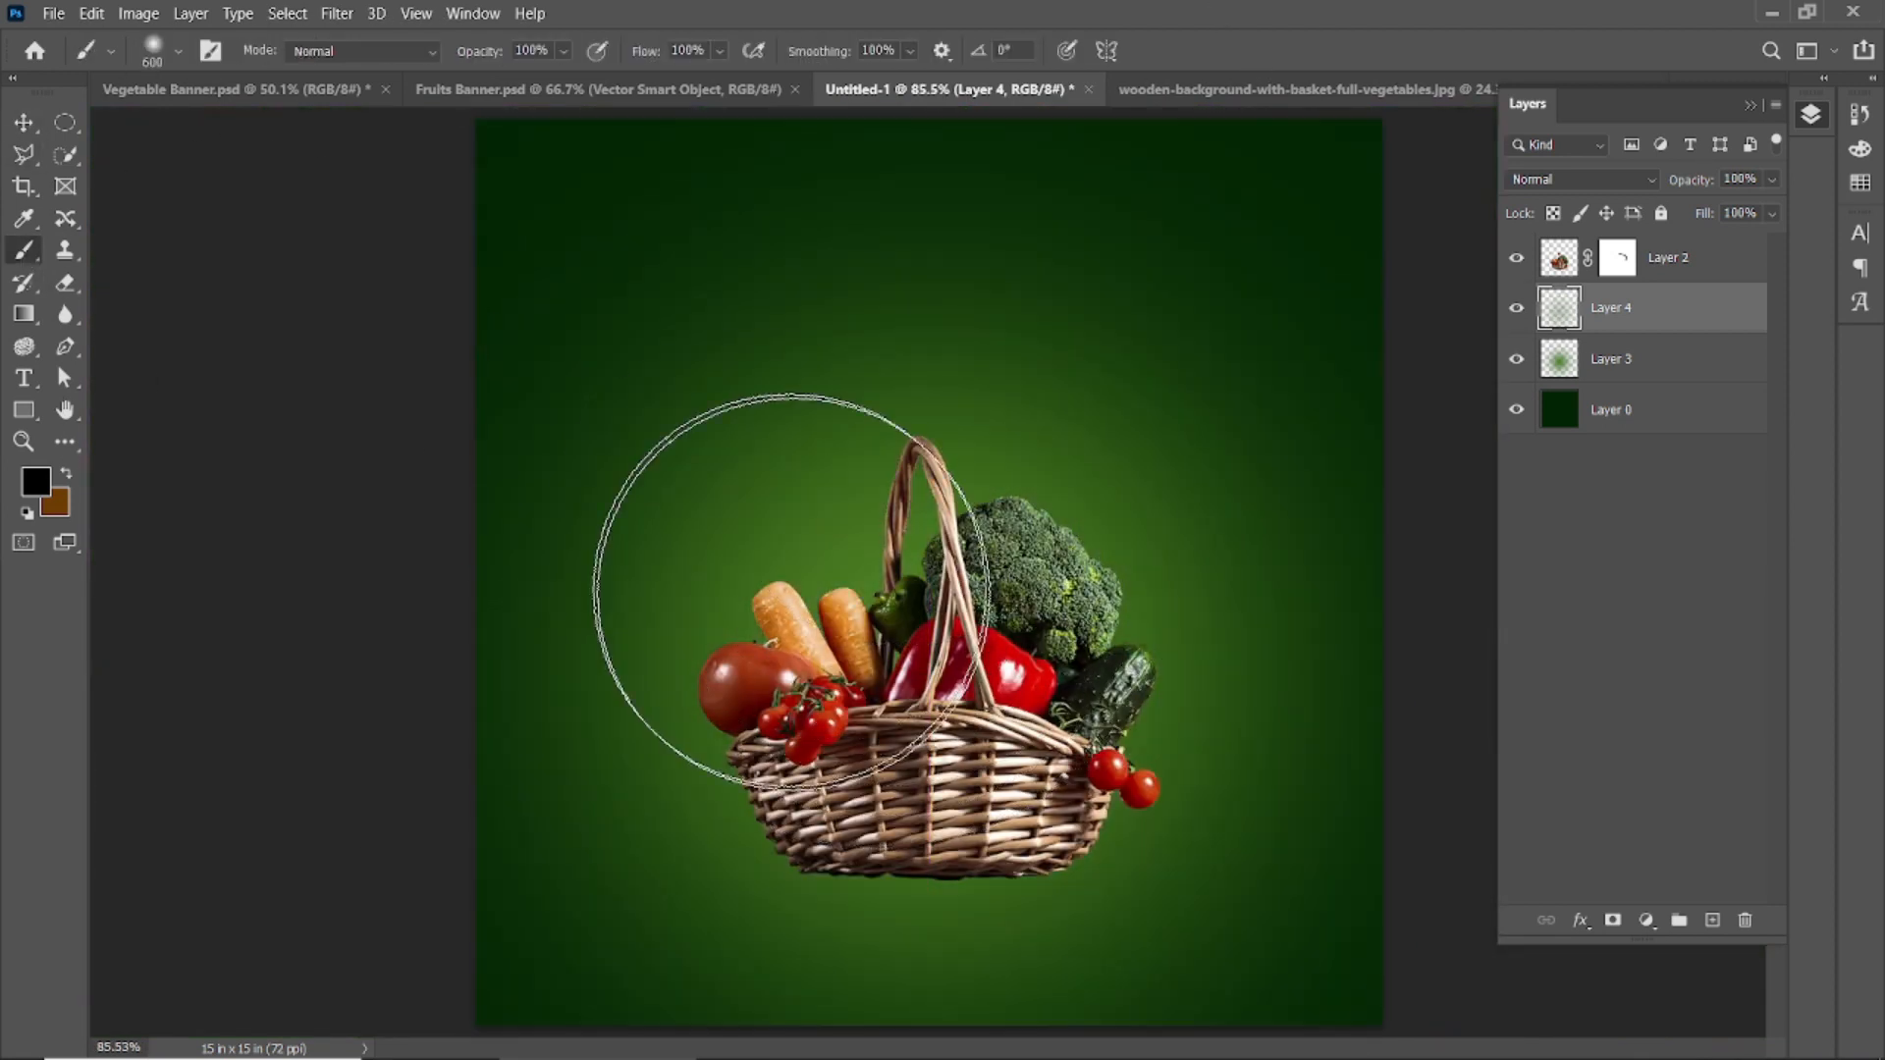
left_click(927, 579)
key("ctrl+t")
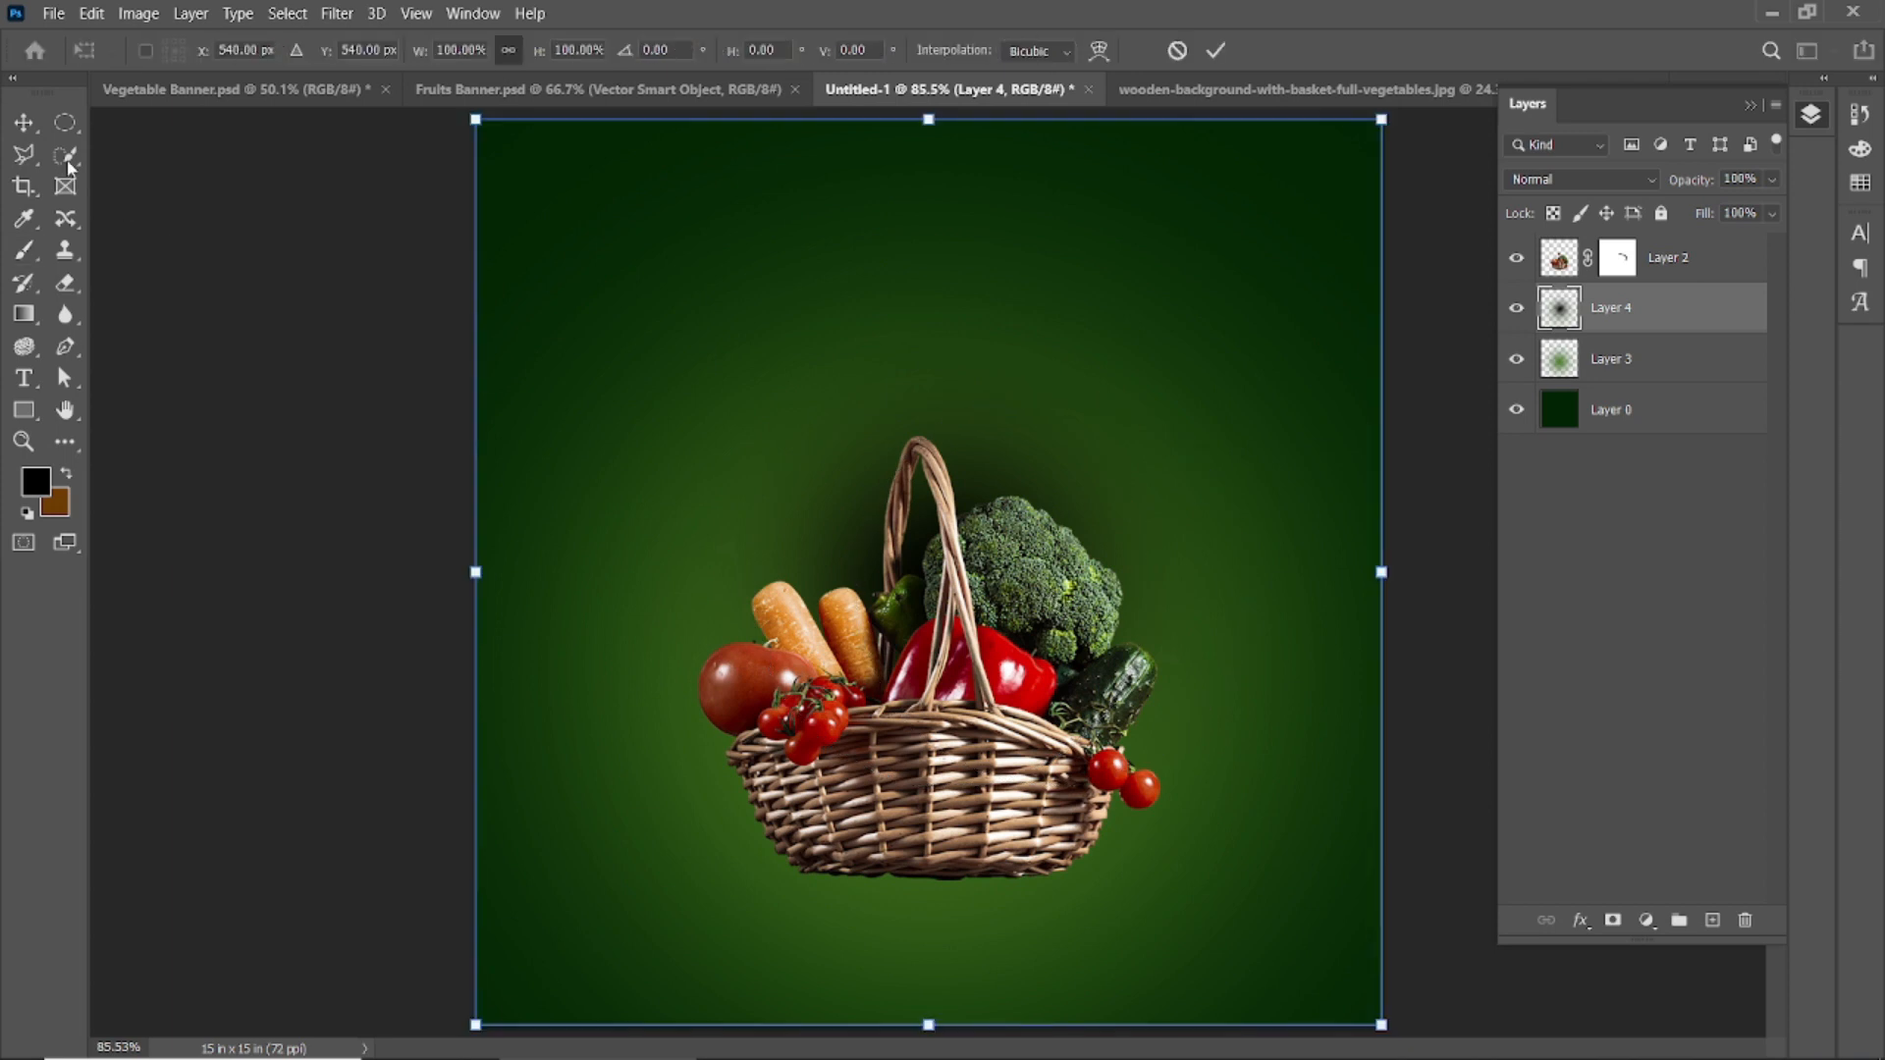
mouse_move(928, 119)
left_mouse_down()
mouse_move(928, 967)
mouse_move(1008, 466)
mouse_move(962, 191)
left_mouse_up()
key("ctrl+z")
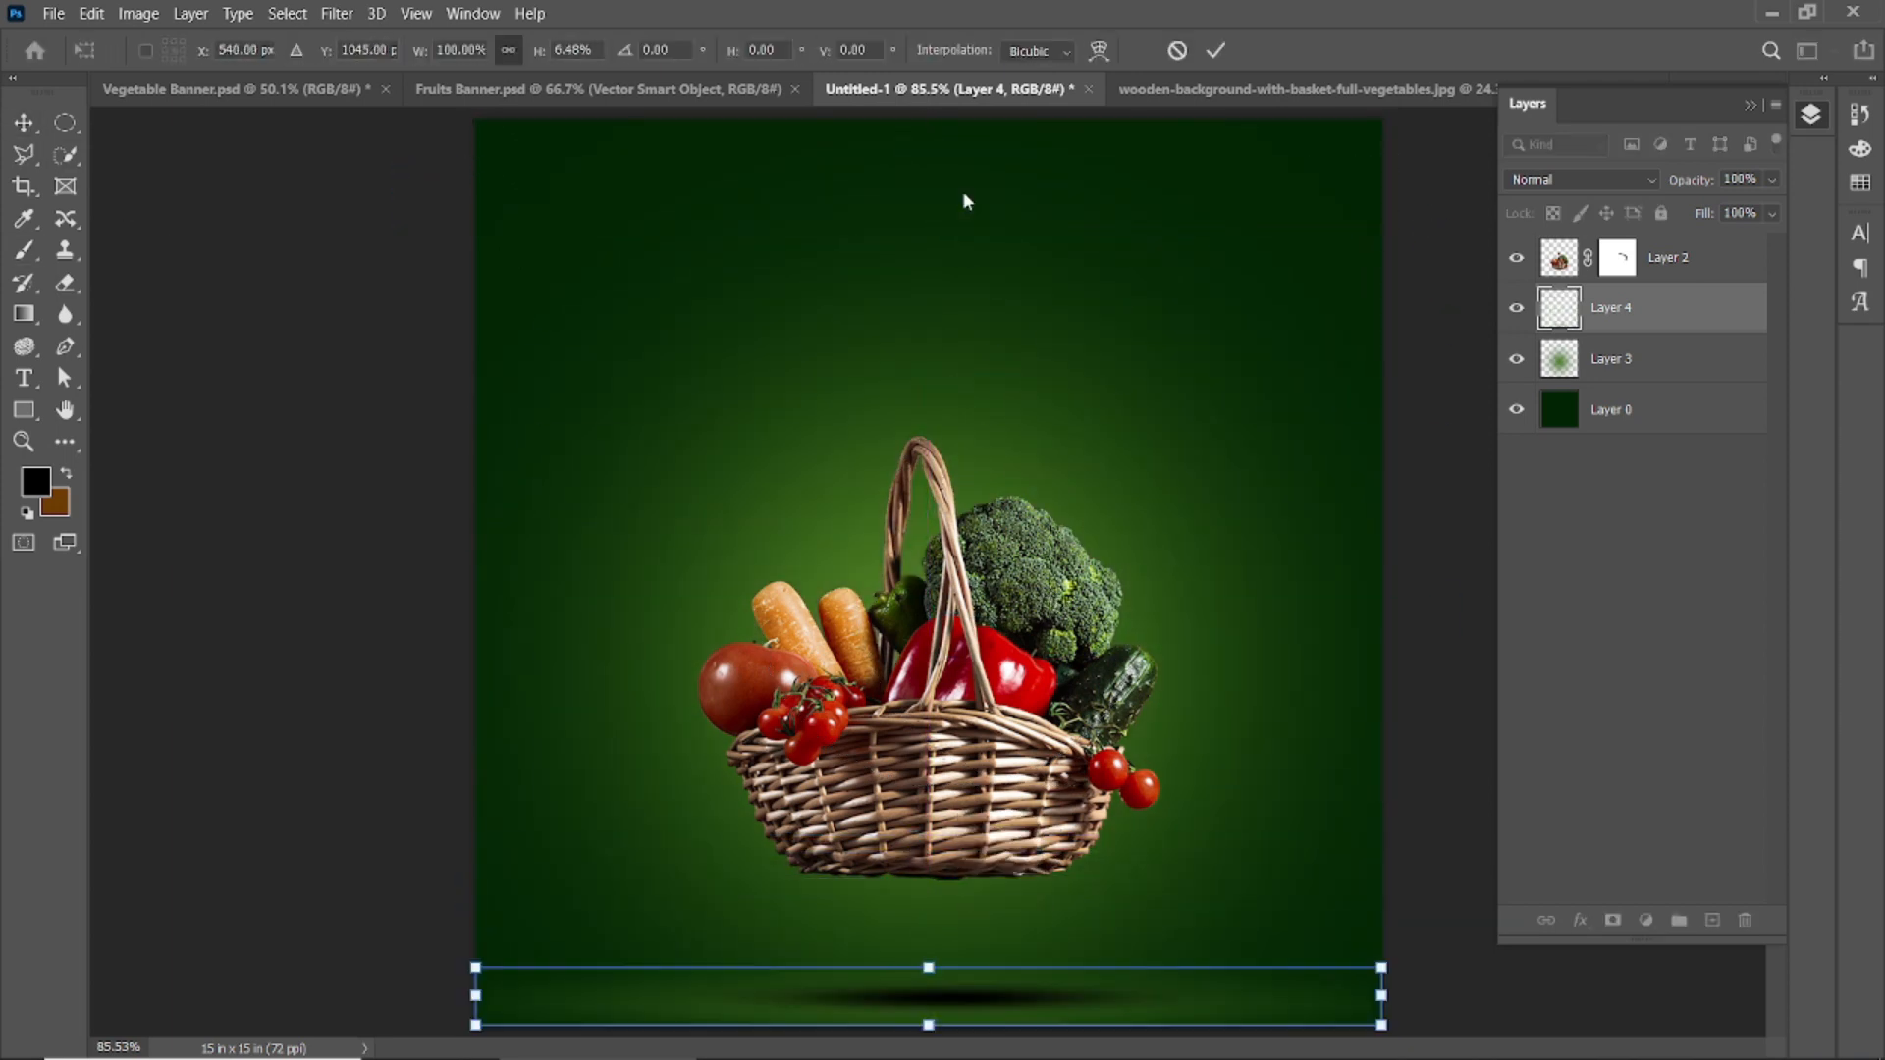
key("ctrl+z")
left_click(1215, 50)
left_click(1419, 450)
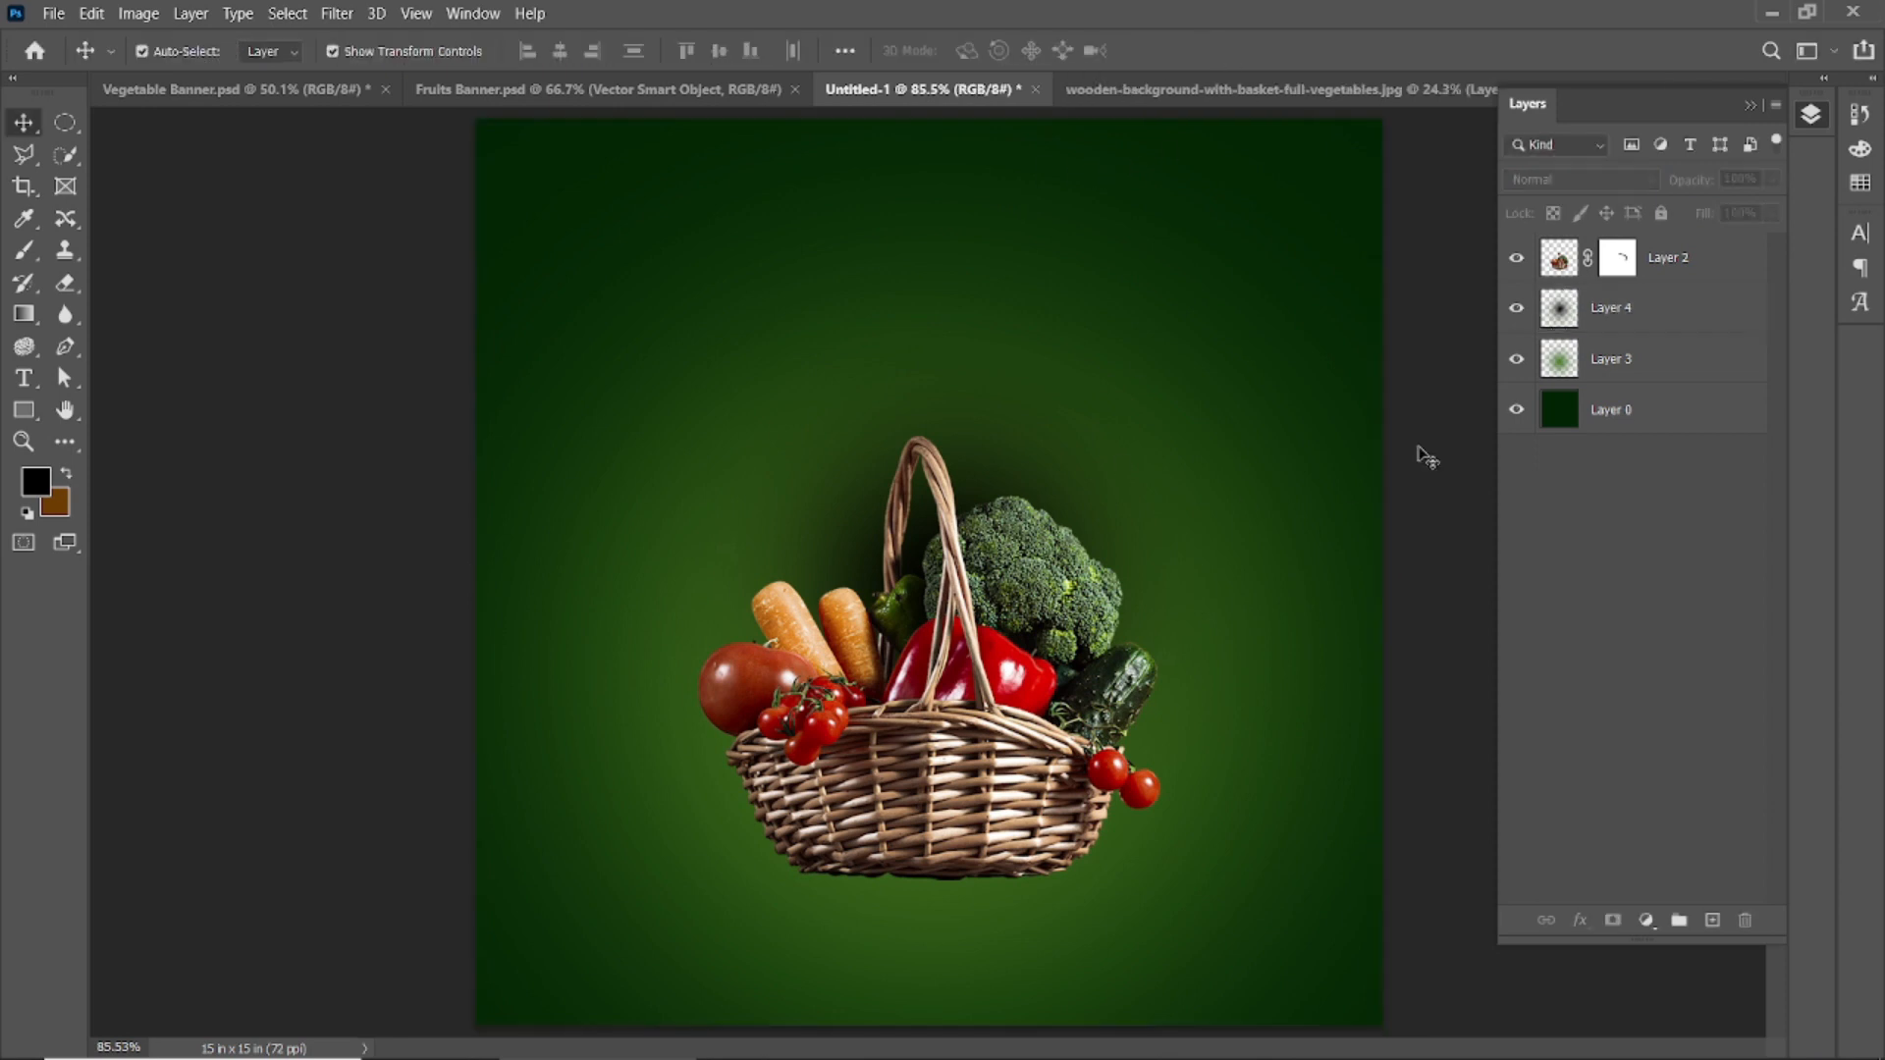
key("ctrl+z")
- Add a layer beneath the basket, paint a soft 600 px black dab on it, and flatten it to about 4% height
left_click(1712, 919)
left_click_drag(1664, 268, 1662, 322)
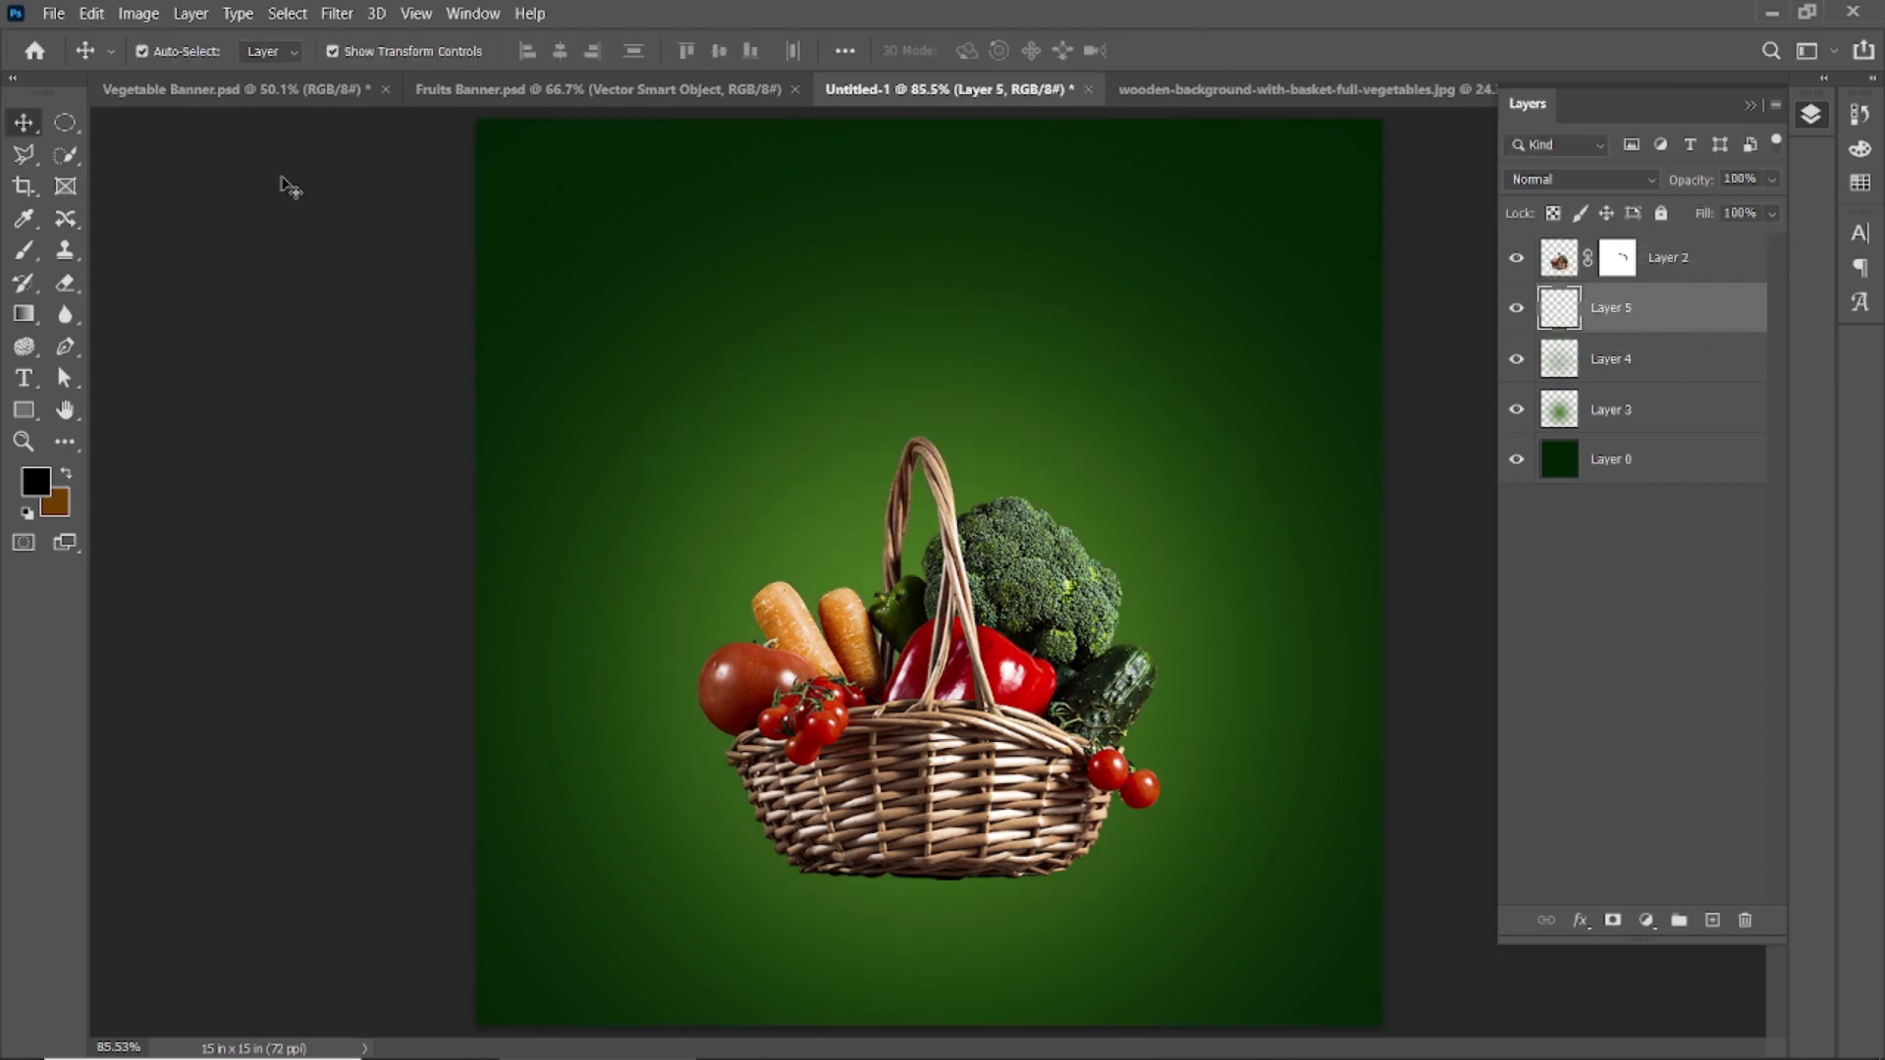
left_click(24, 250)
left_click(917, 593)
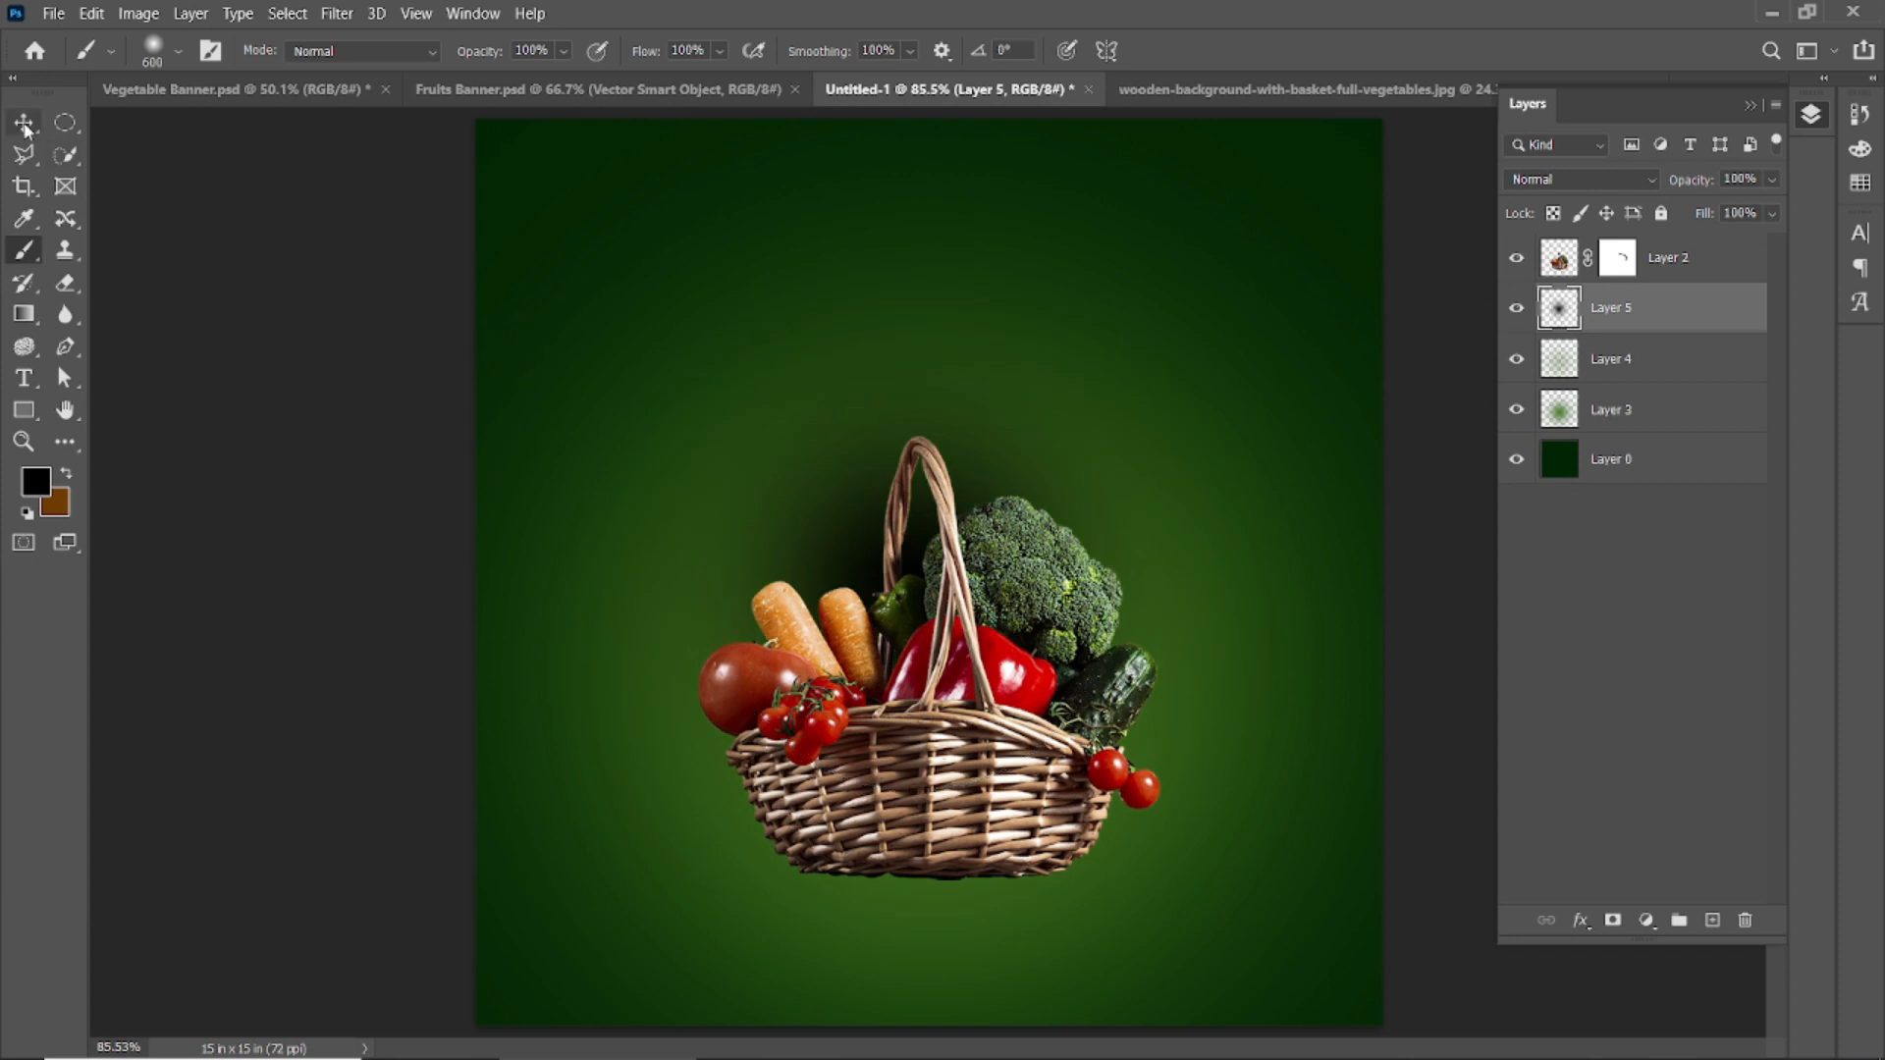
key("ctrl+t")
left_click_drag(913, 186, 915, 968)
scroll(917, 1001, "up", 1)
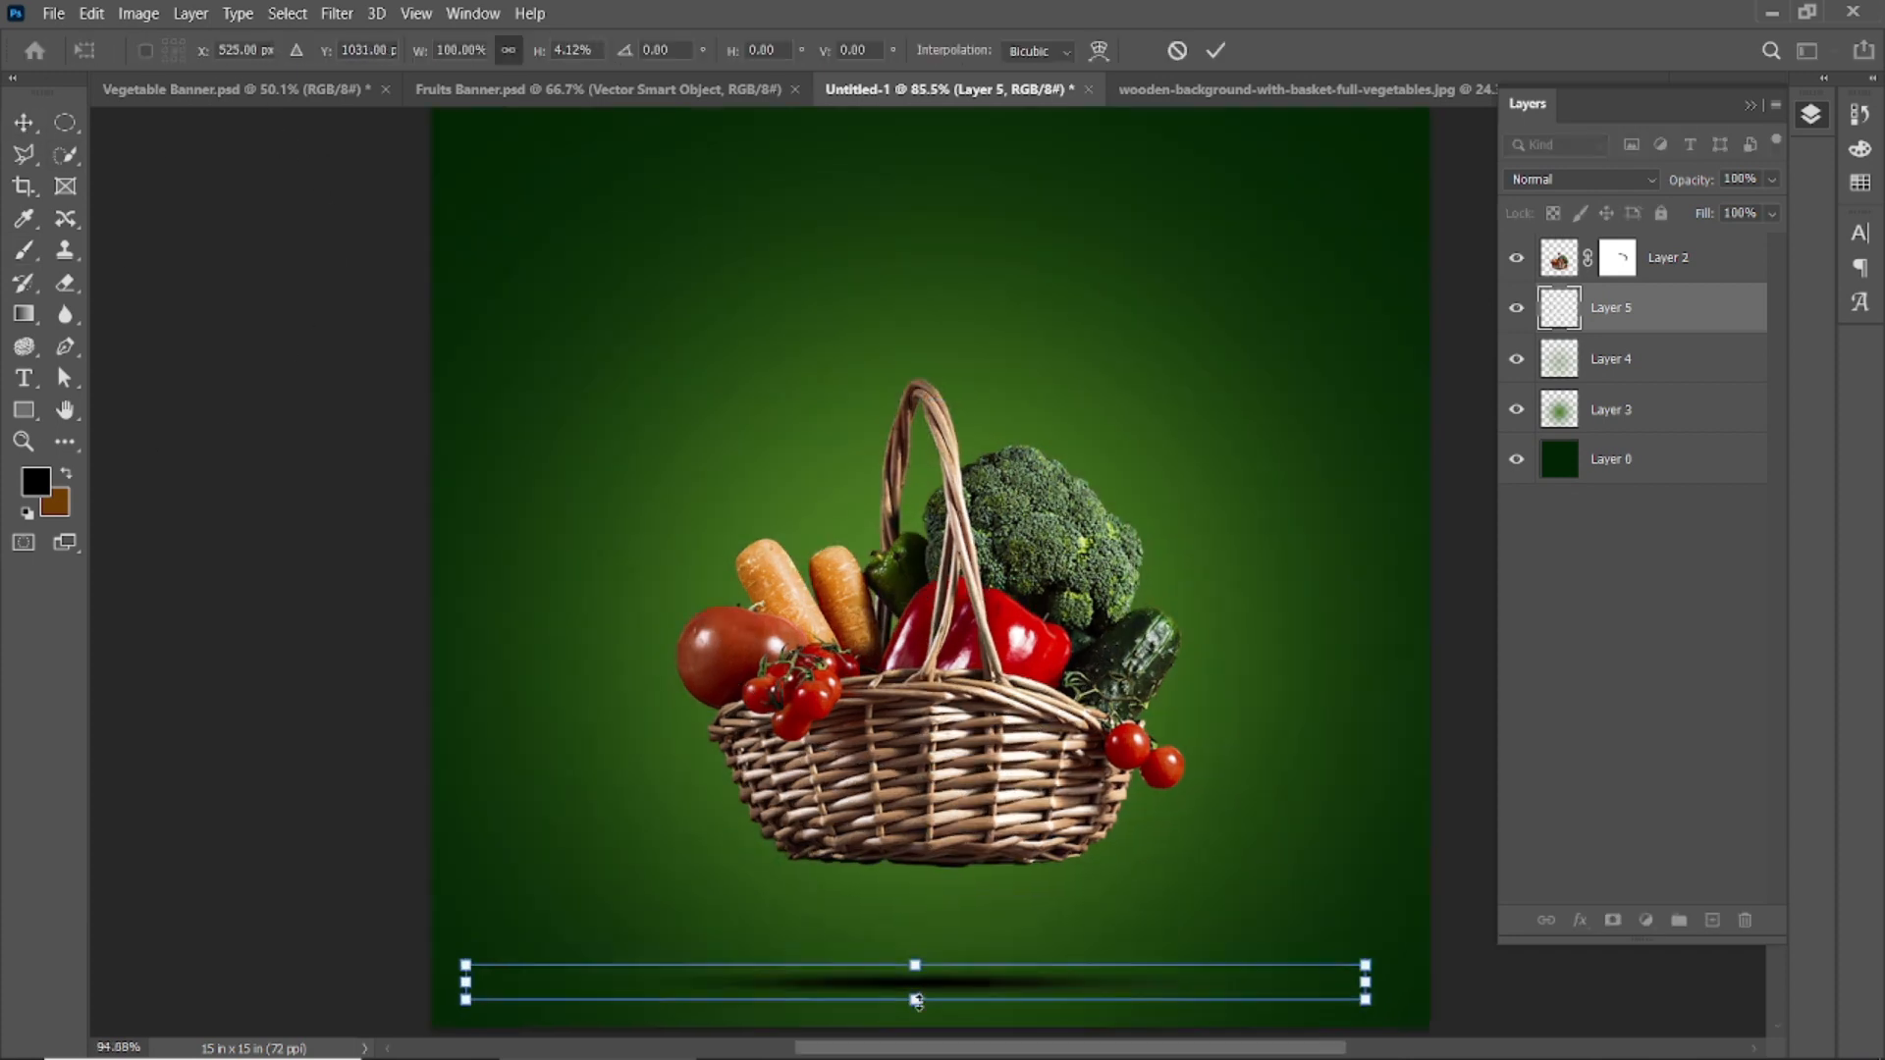
scroll(917, 1002, "up", 8)
left_click(1216, 50)
- Move the flattened shadow up under the basket's base and scale it to about 89%
scroll(927, 589, "down", 4)
left_click_drag(948, 847, 967, 682)
scroll(972, 682, "down", 3)
left_click_drag(1454, 697, 1404, 693)
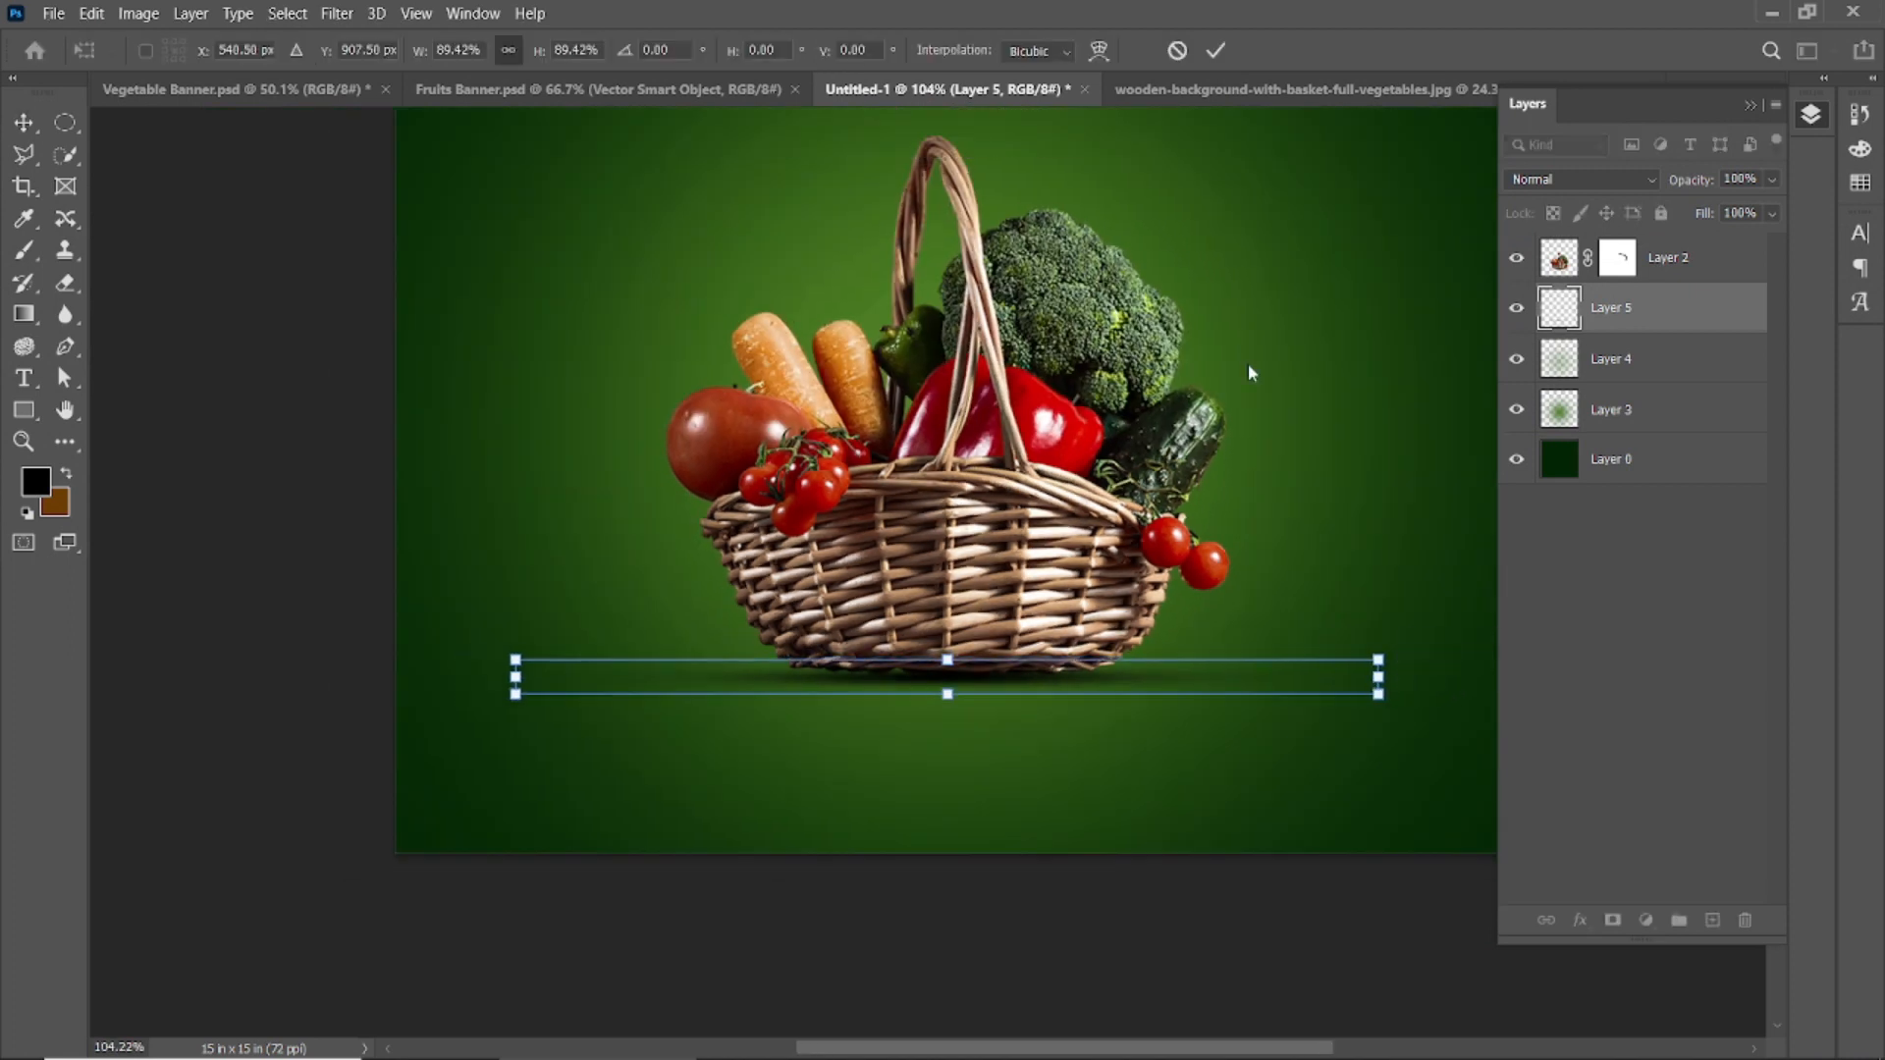
- Stretch the shadow's height to 140%, apply the transform, and nudge it up against the basket's base
left_click_drag(947, 694, 948, 709)
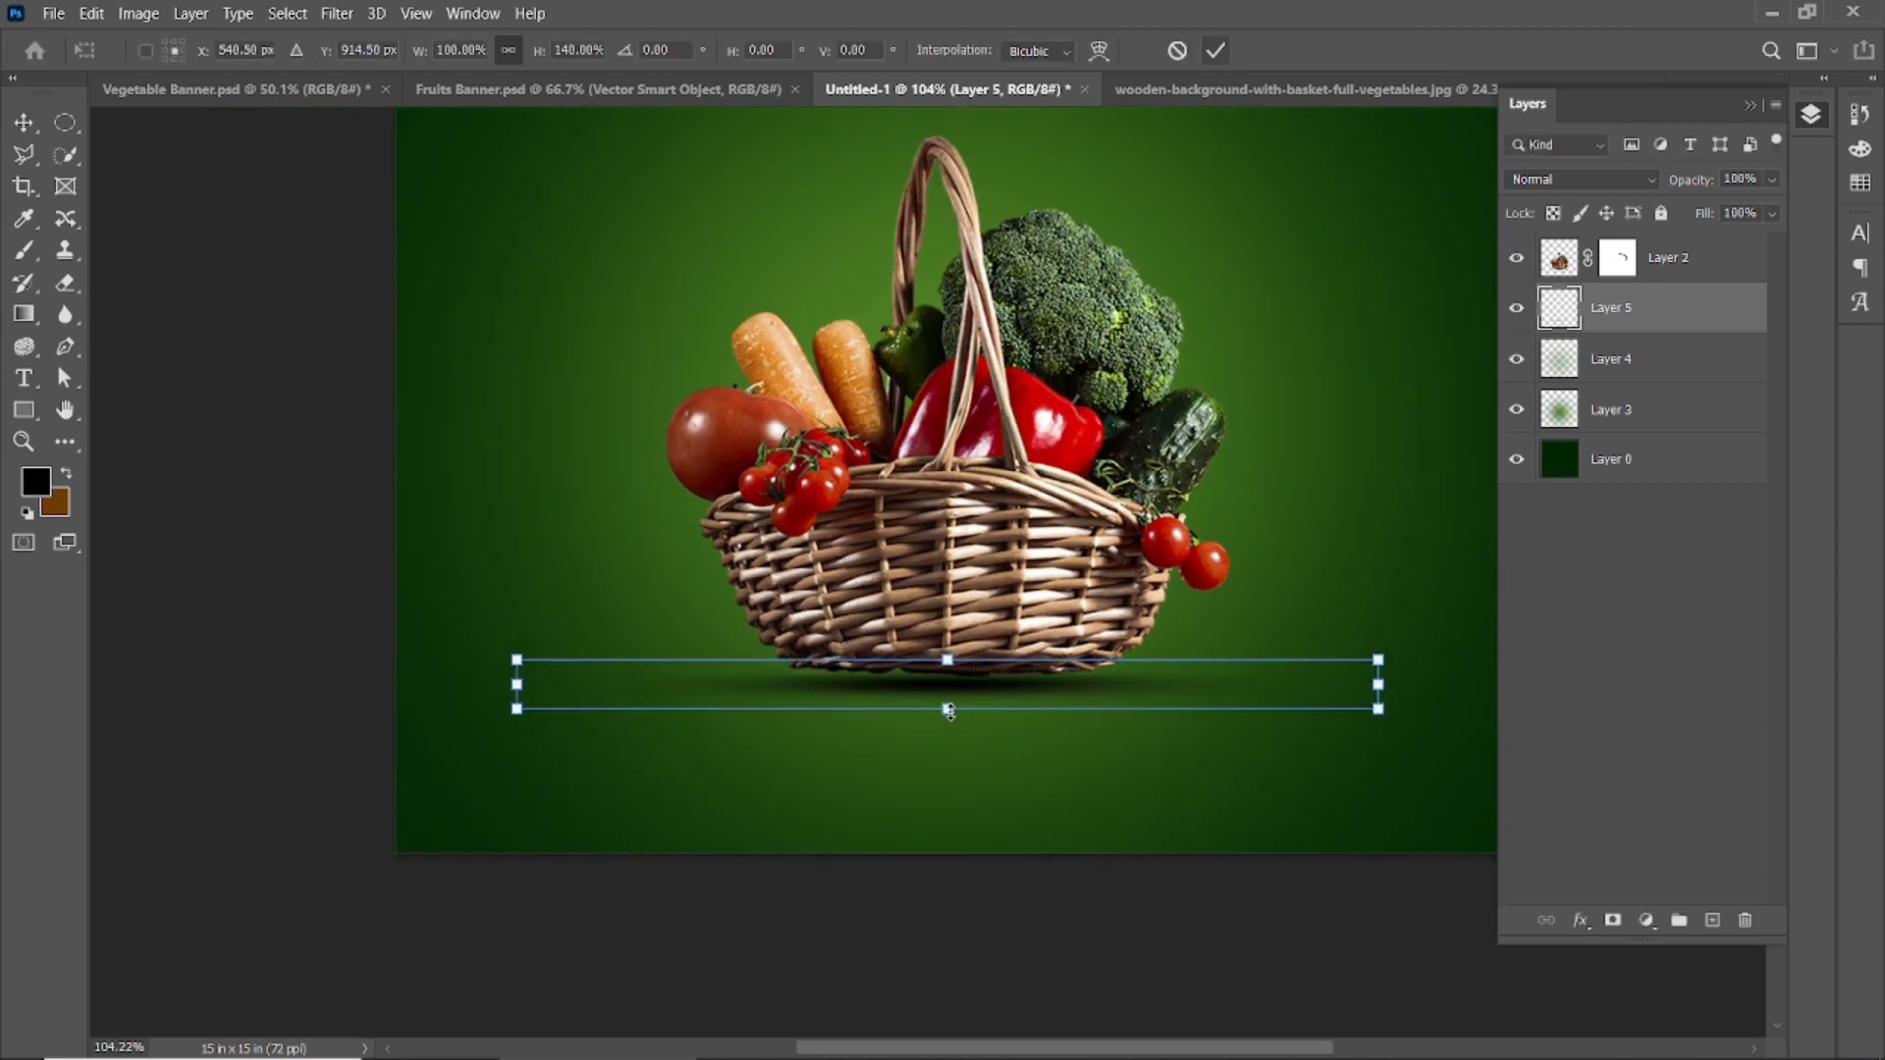
key("Return")
scroll(951, 736, "up", 4)
left_click_drag(964, 633, 969, 594)
scroll(951, 685, "down", 5)
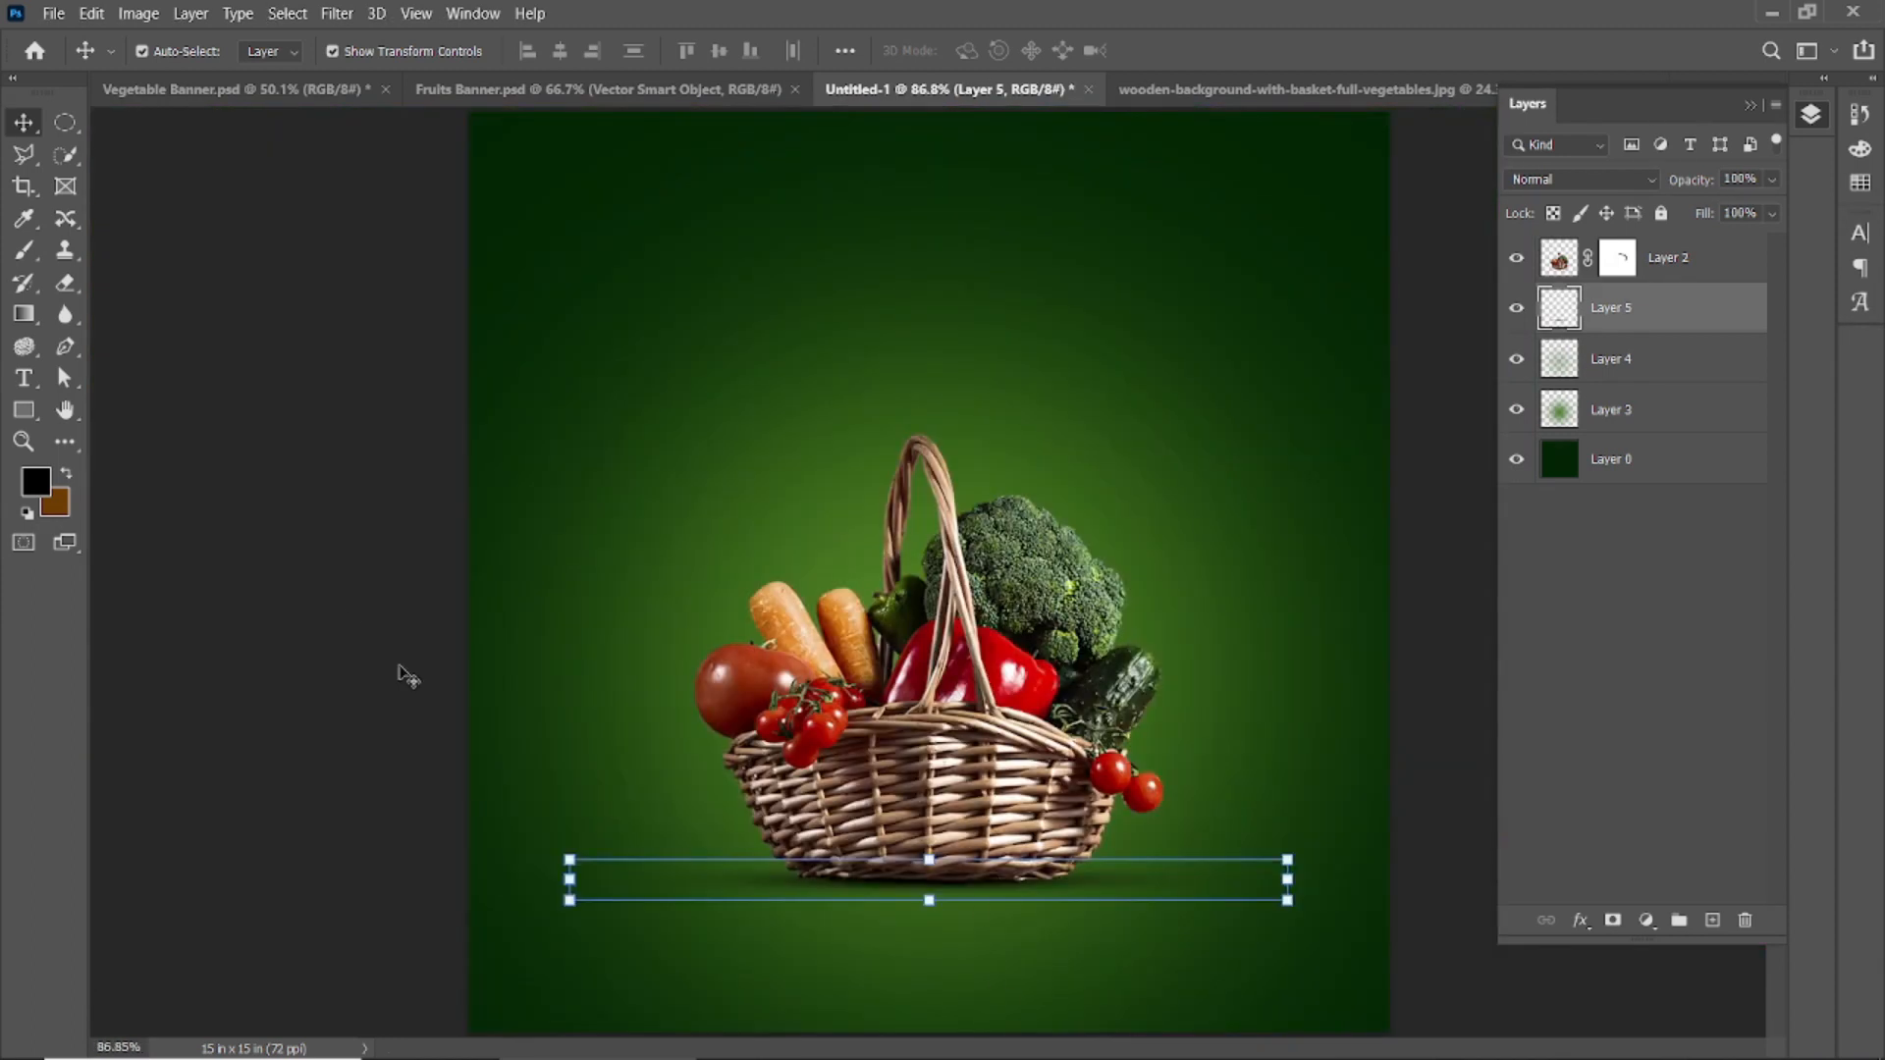
left_click(403, 673)
- Add a new layer above the basket and clip it to the basket layer
scroll(776, 641, "down", 2)
scroll(829, 644, "up", 3)
left_click(829, 644)
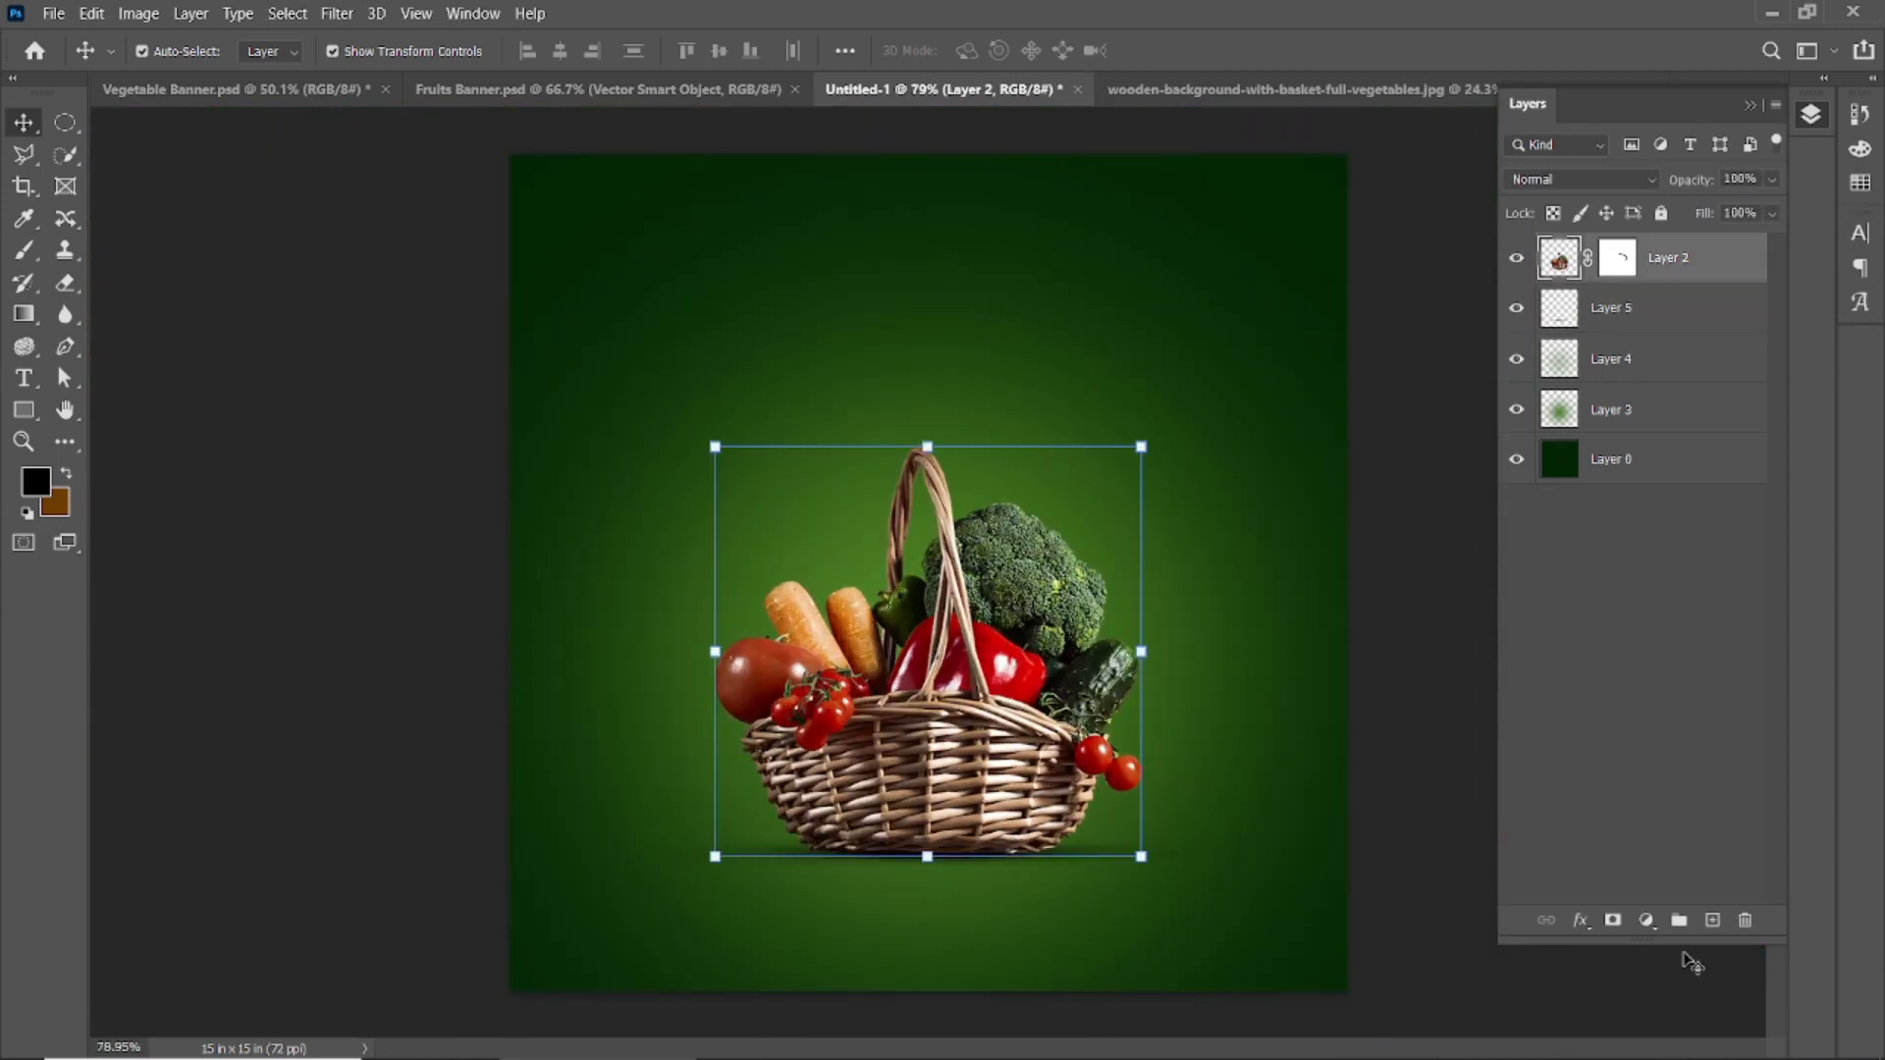
left_click(1712, 919)
left_click(1607, 281, "alt")
- Darken the bottom edge of the basket with a smaller soft black brush stroke on the clipped layer
left_click(23, 251)
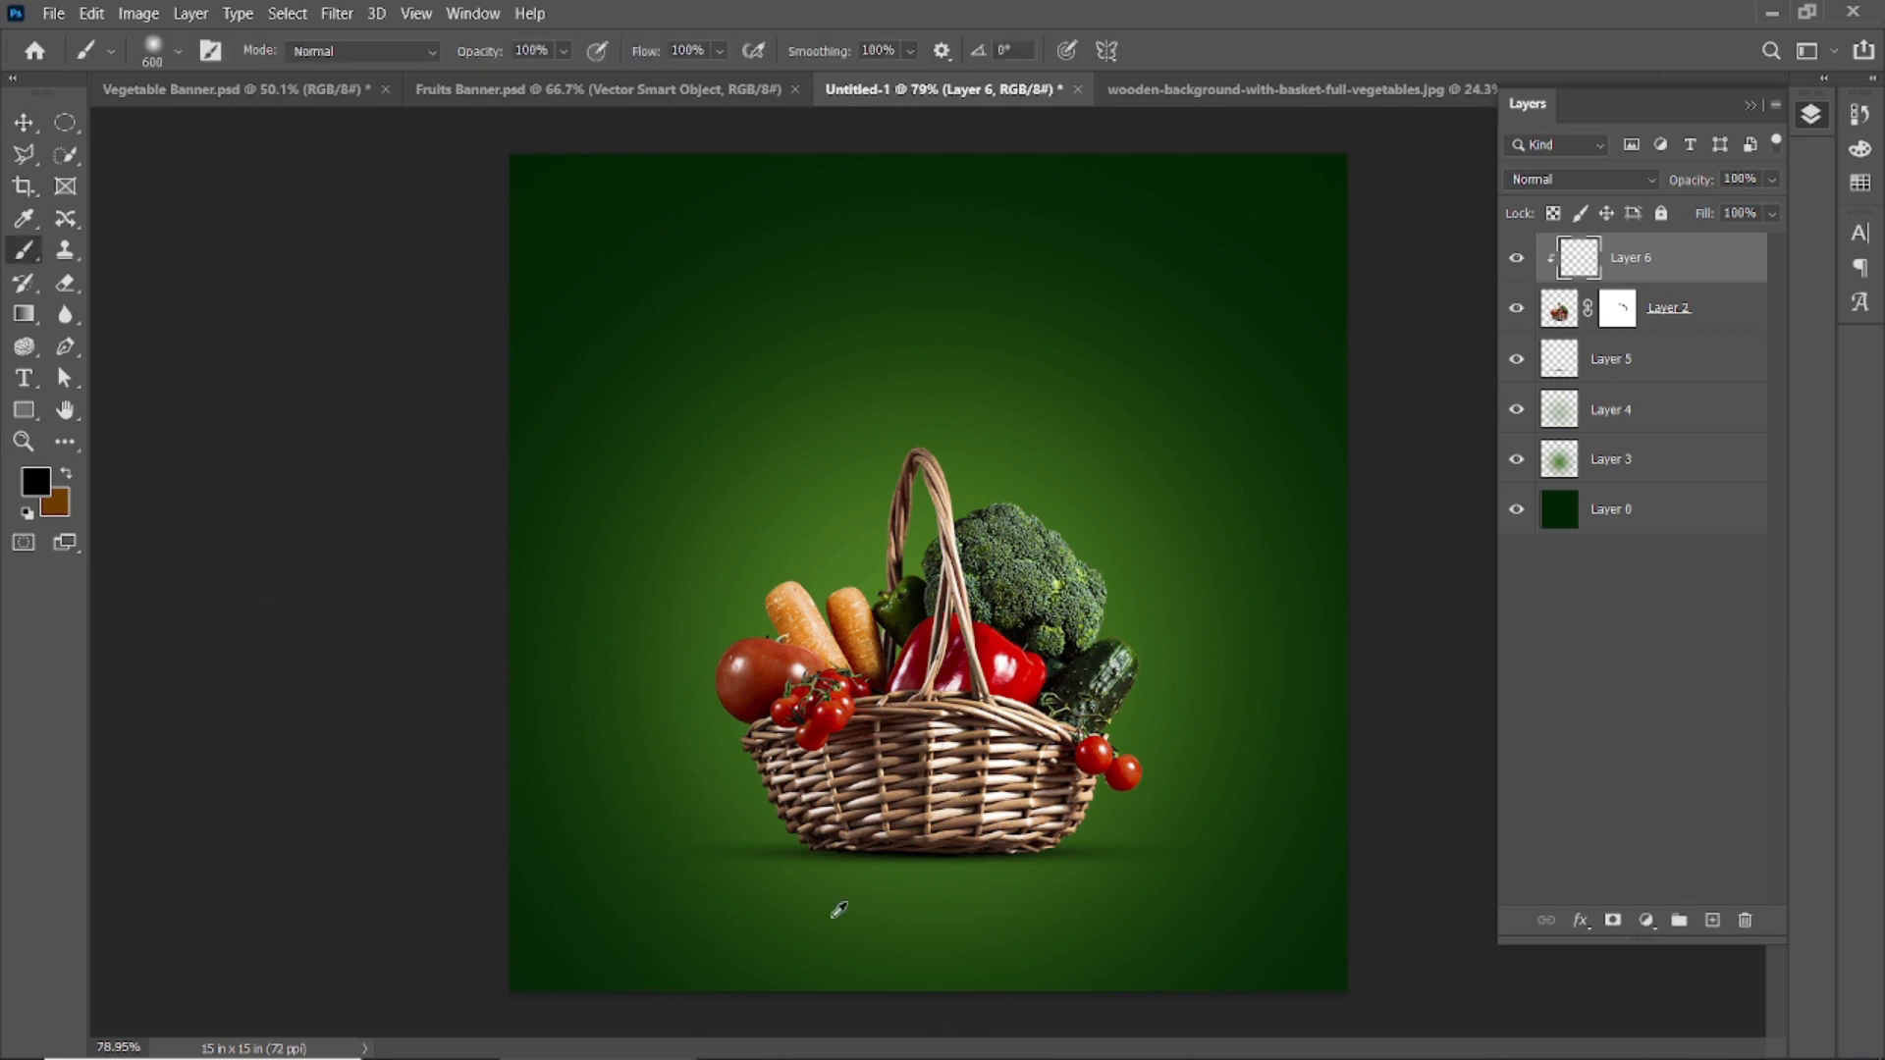
scroll(833, 904, "down", 2)
key("bracketleft")
key("bracketleft")
key("bracketleft")
left_click_drag(875, 829, 1034, 827)
left_click(23, 121)
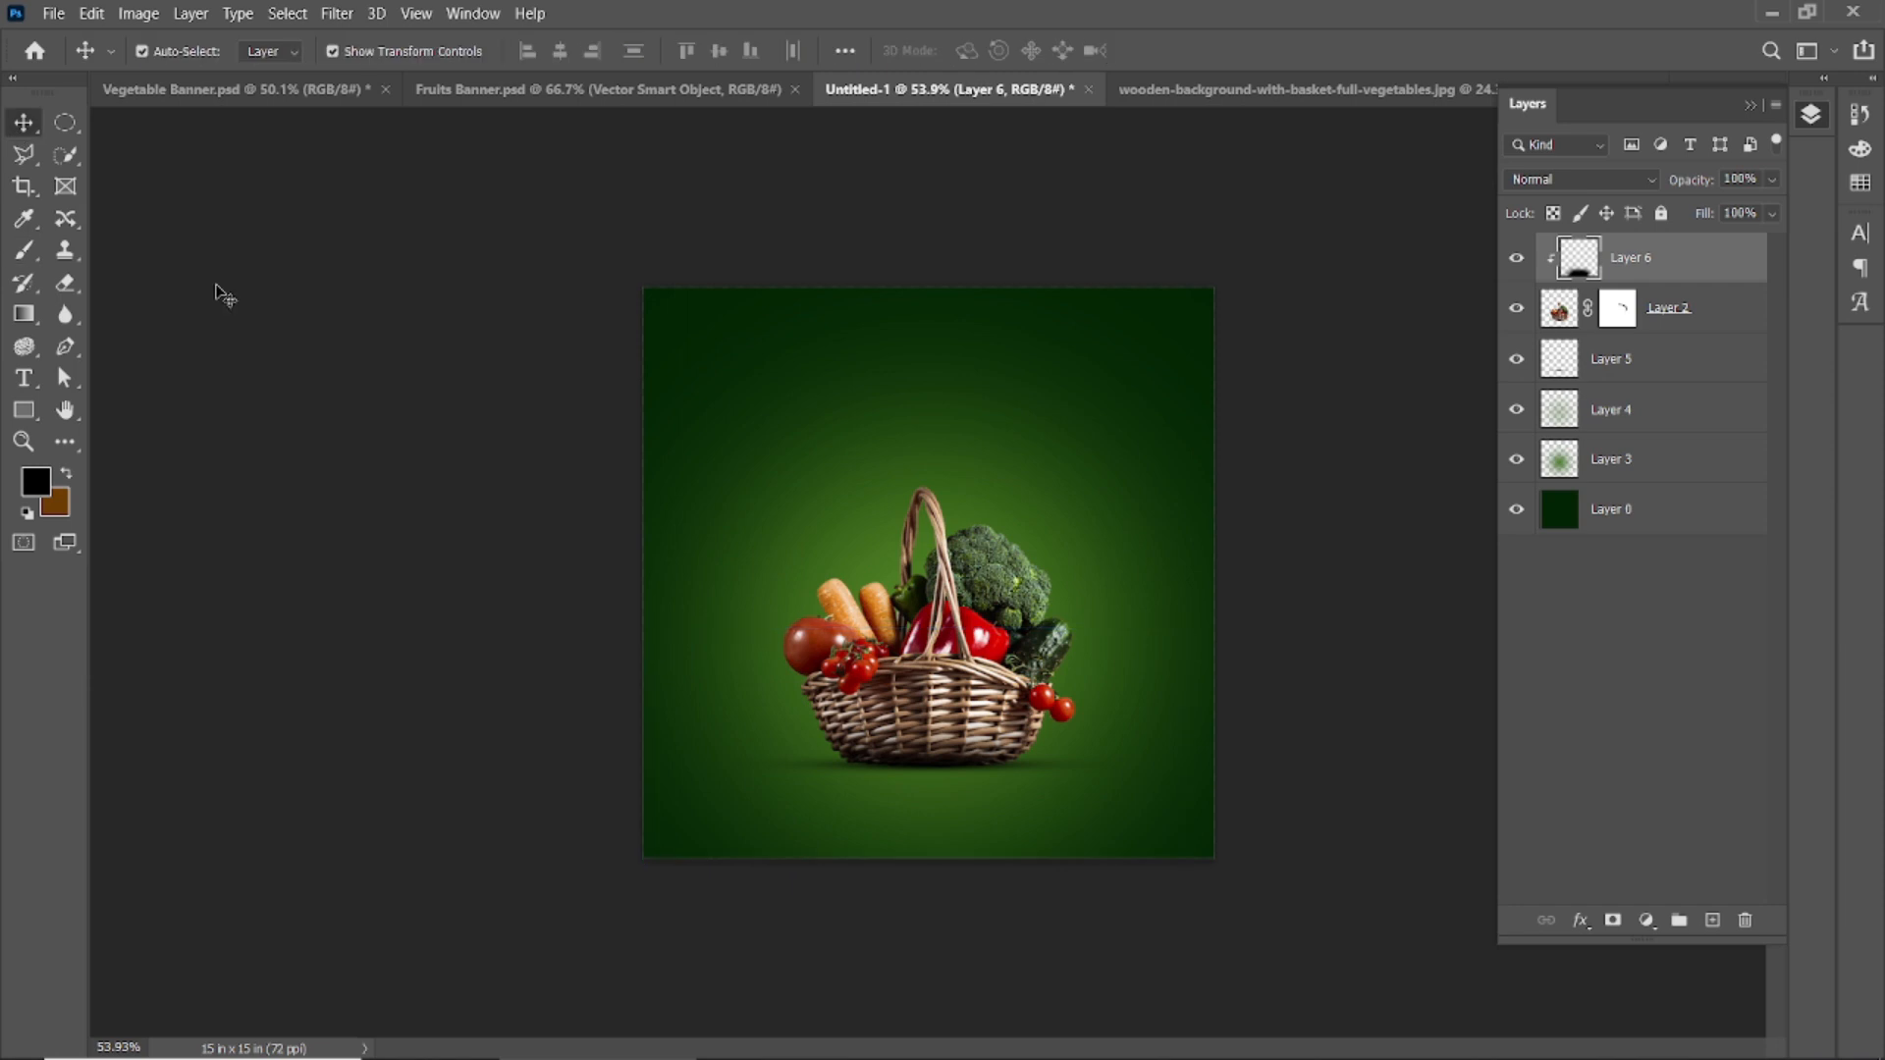
left_click(219, 294)
- Shift the shadow layer slightly down beneath the basket's base and apply the transform
scroll(923, 747, "up", 10)
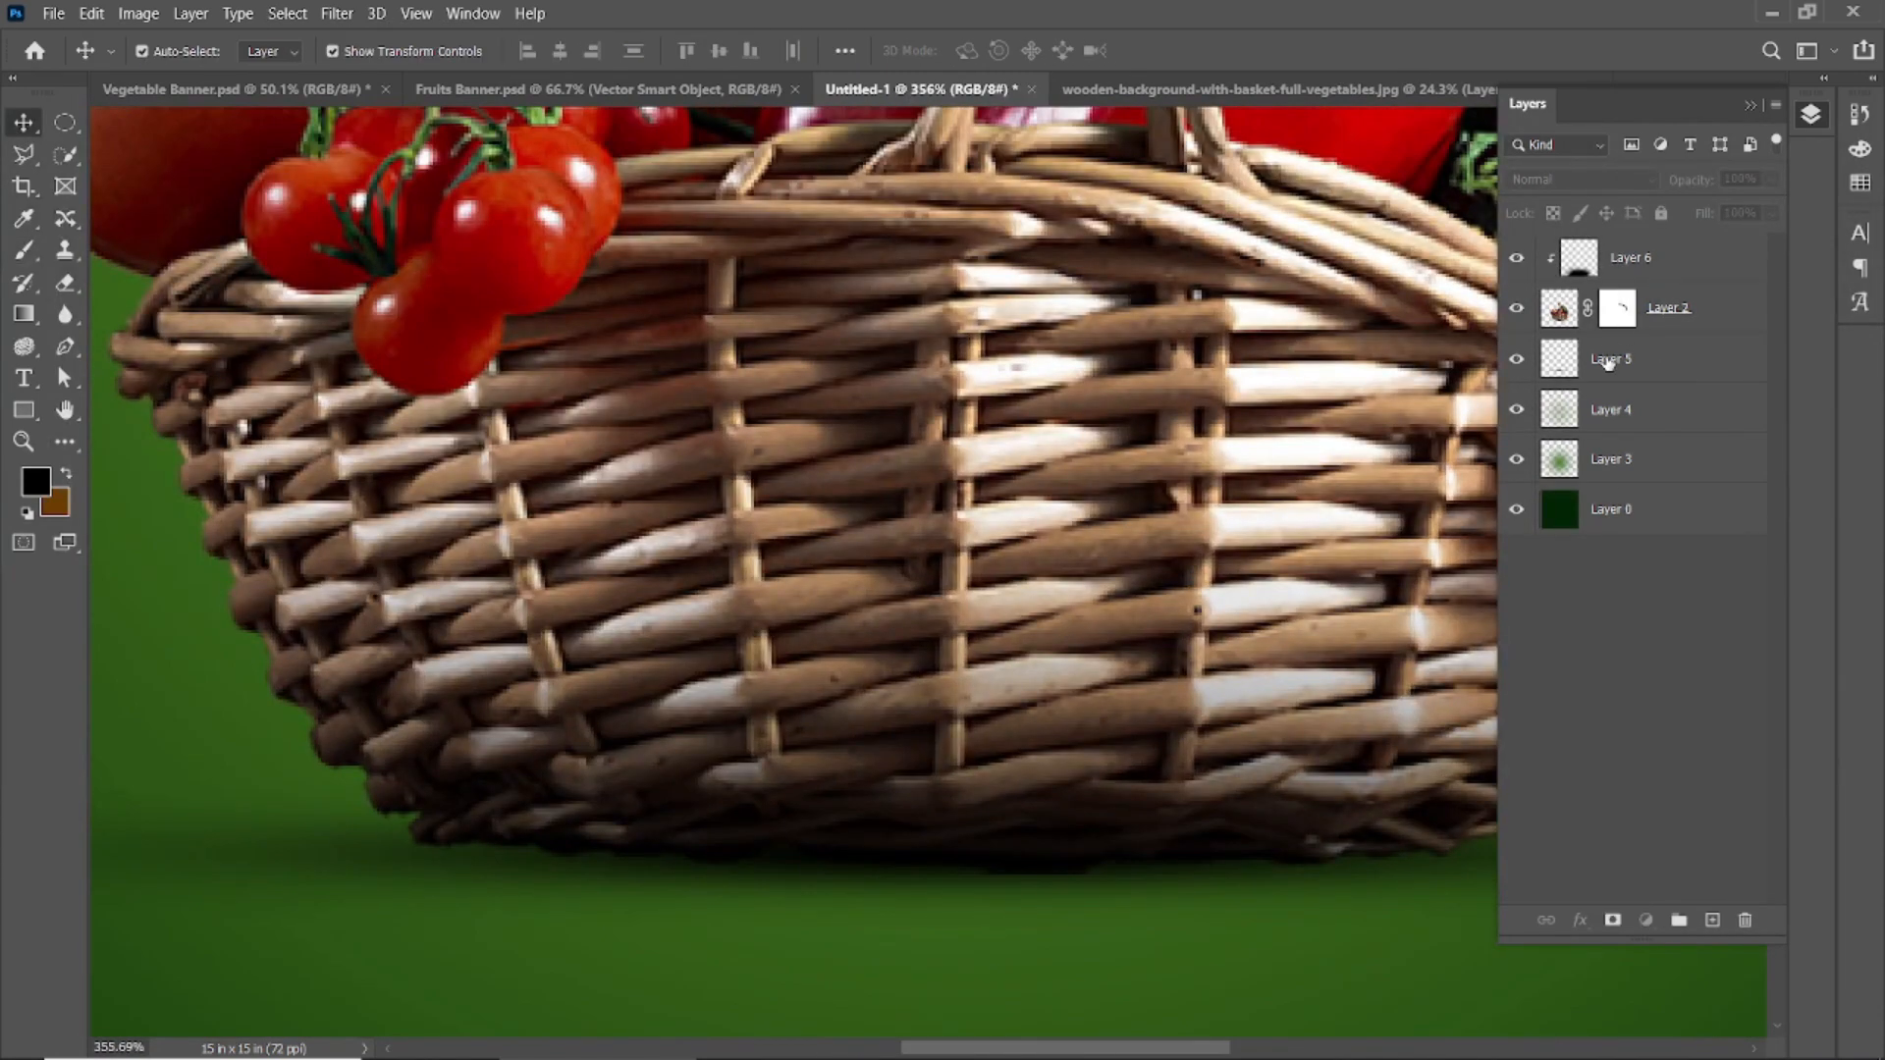
left_click(1607, 362)
left_click_drag(980, 876, 975, 888)
scroll(1123, 896, "down", 3)
scroll(1112, 908, "down", 5)
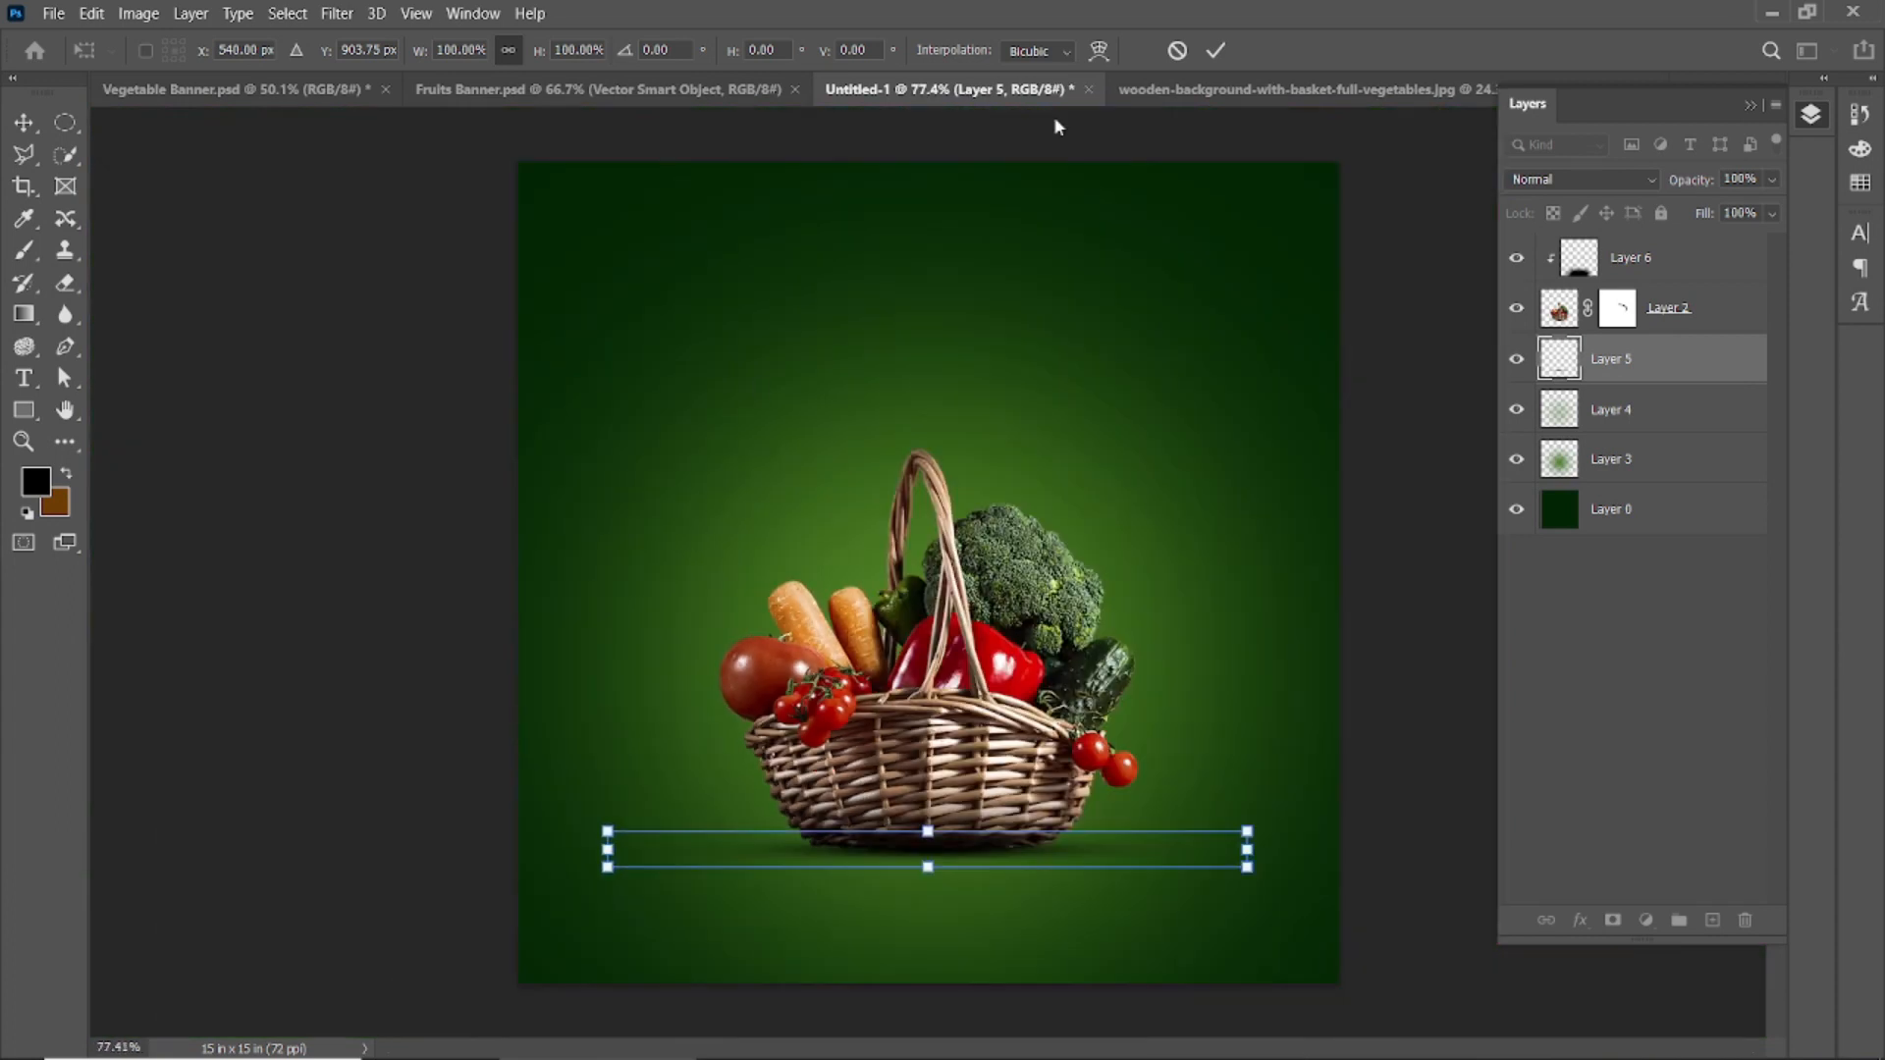
left_click(1216, 51)
left_click(1396, 311)
scroll(1161, 559, "down", 2)
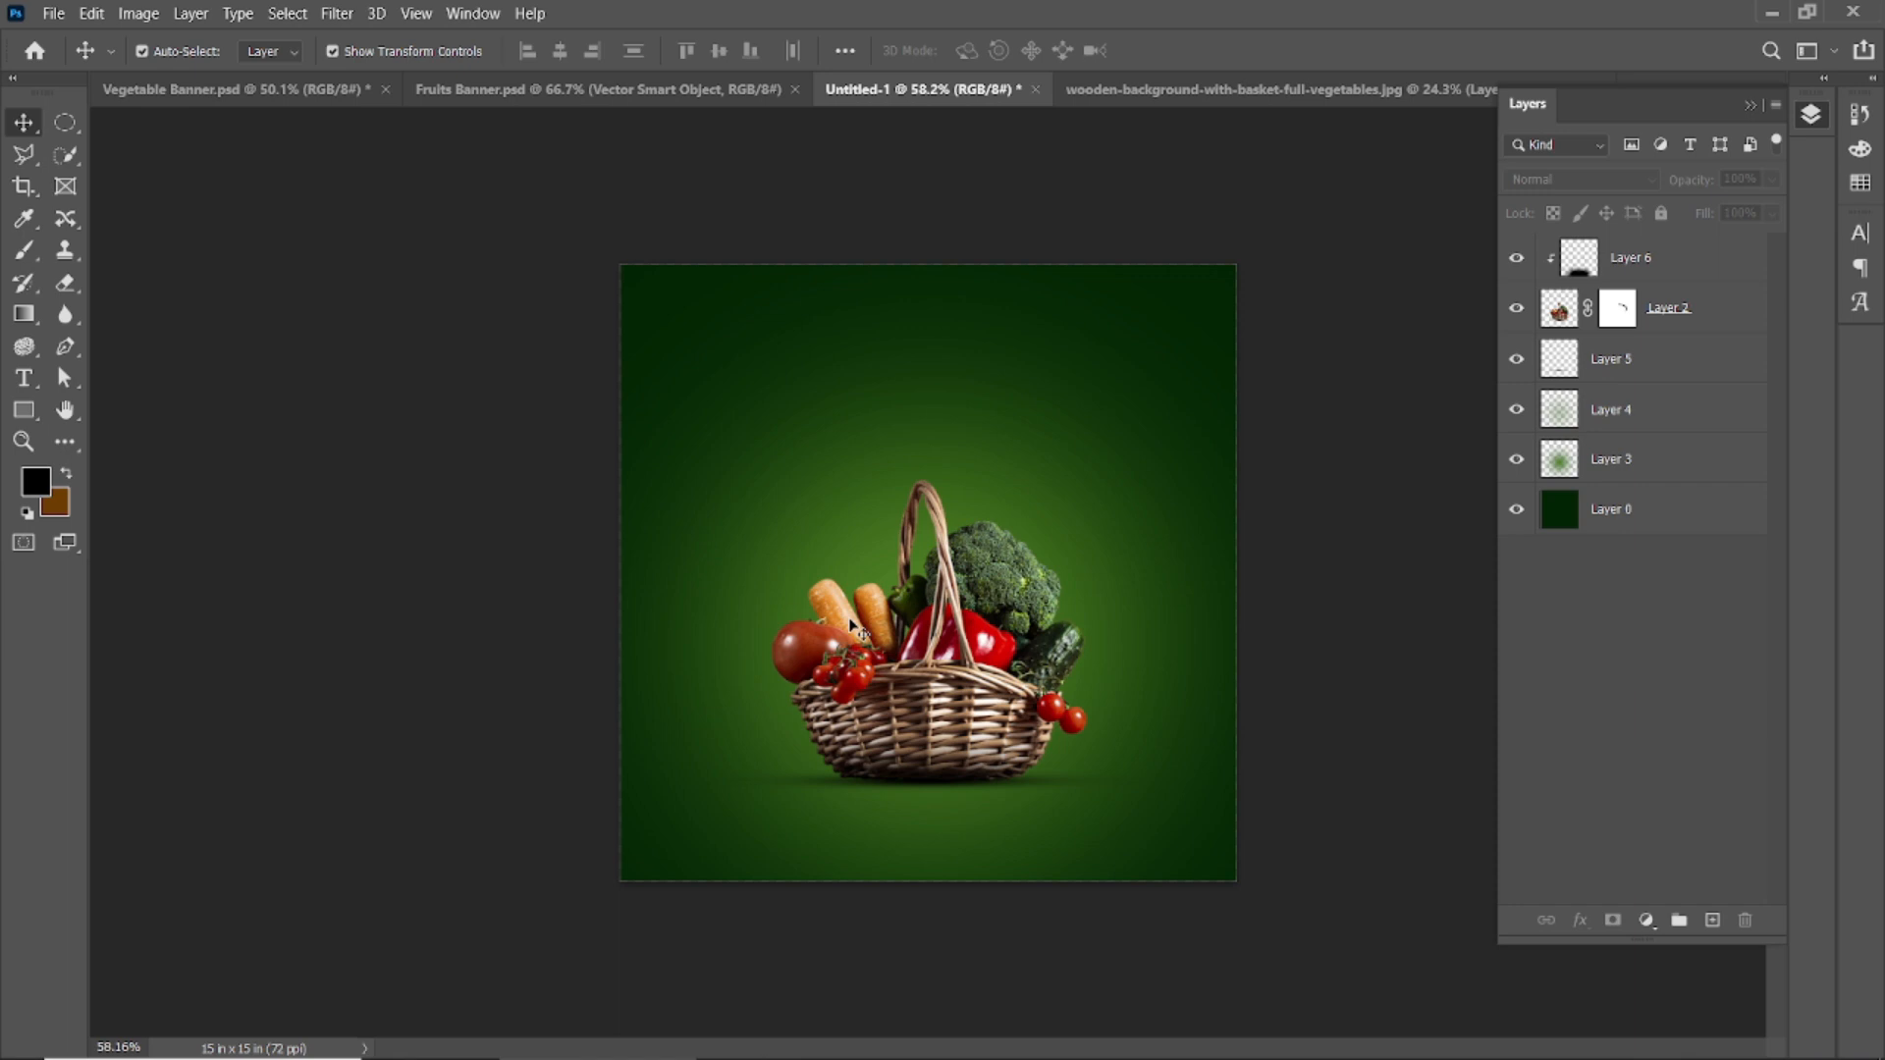
- Close the wooden-background-with-basket-full-vegetables.jpg document and return to the banner
left_click(1276, 88)
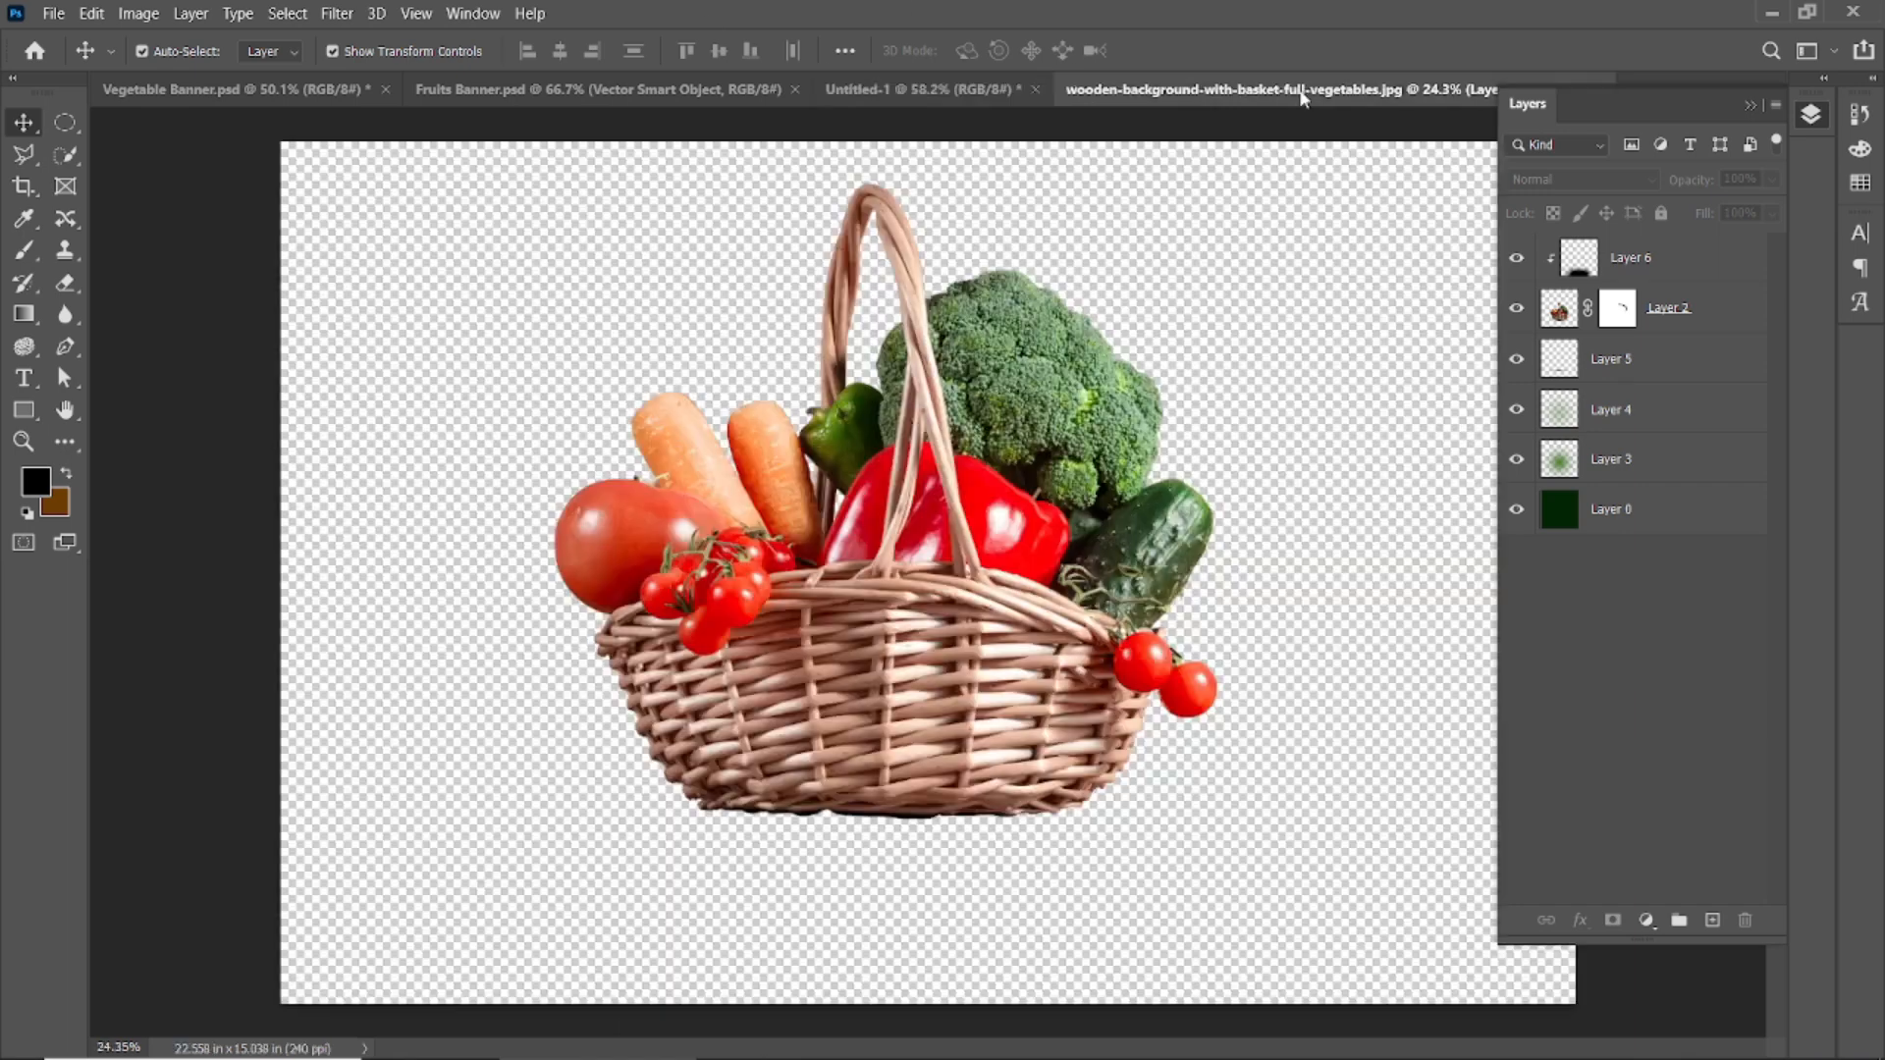
left_click(1632, 89)
left_click(981, 421)
scroll(967, 815, "up", 3)
scroll(981, 790, "down", 2)
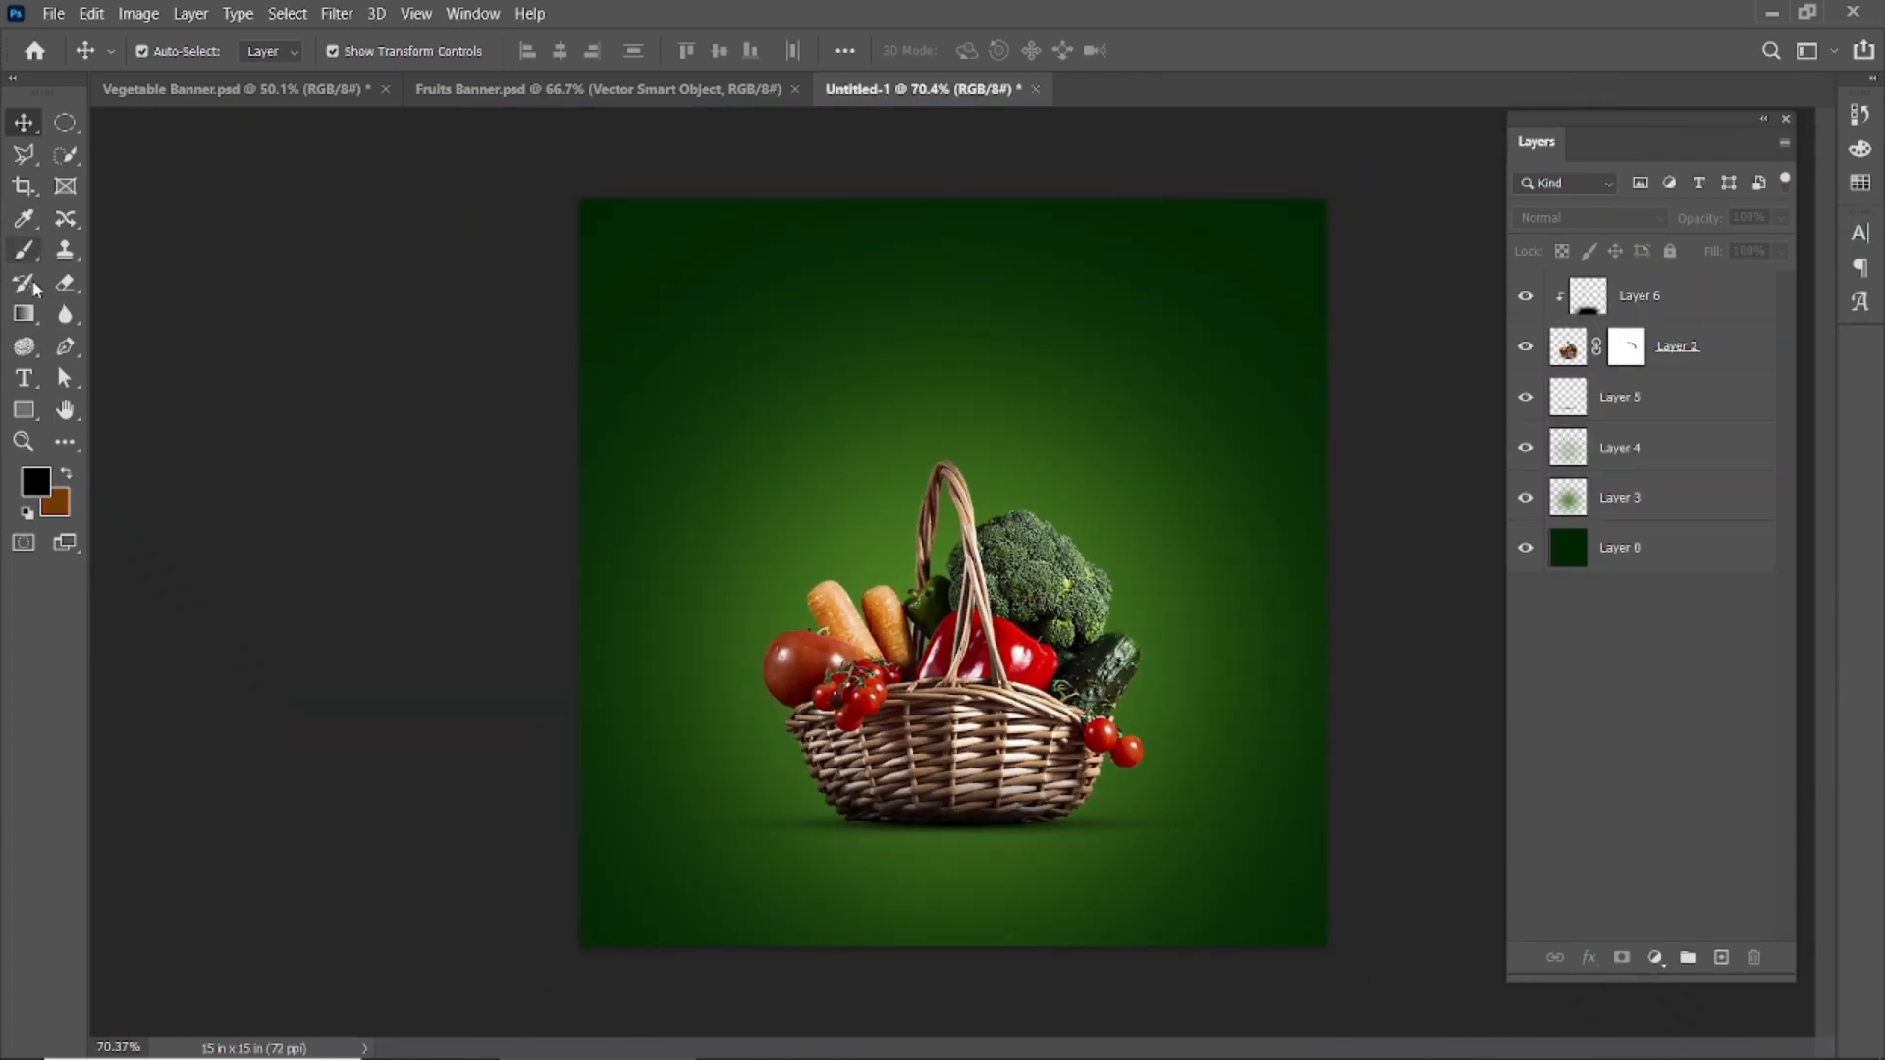
- Add a placeholder text line in Luckiest Guy Regular and centre it above the basket
left_click(24, 378)
left_click(781, 402)
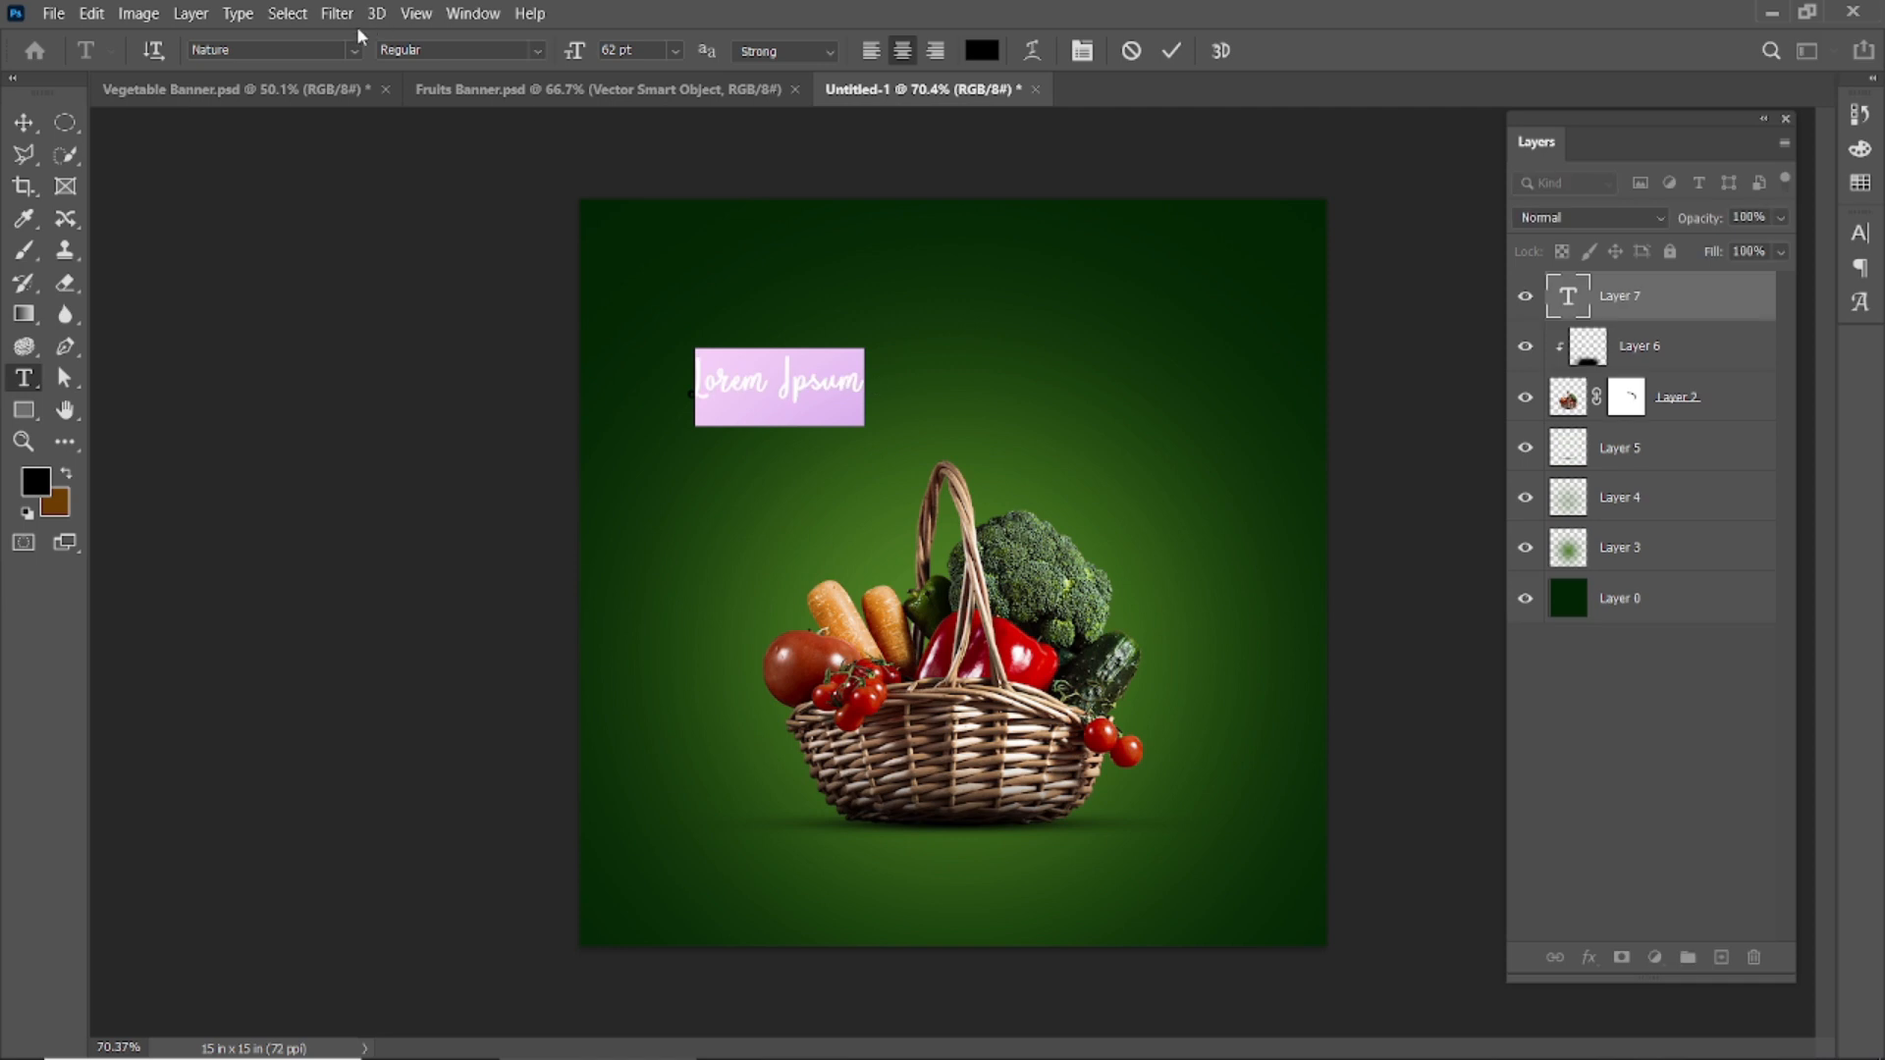
type("luck")
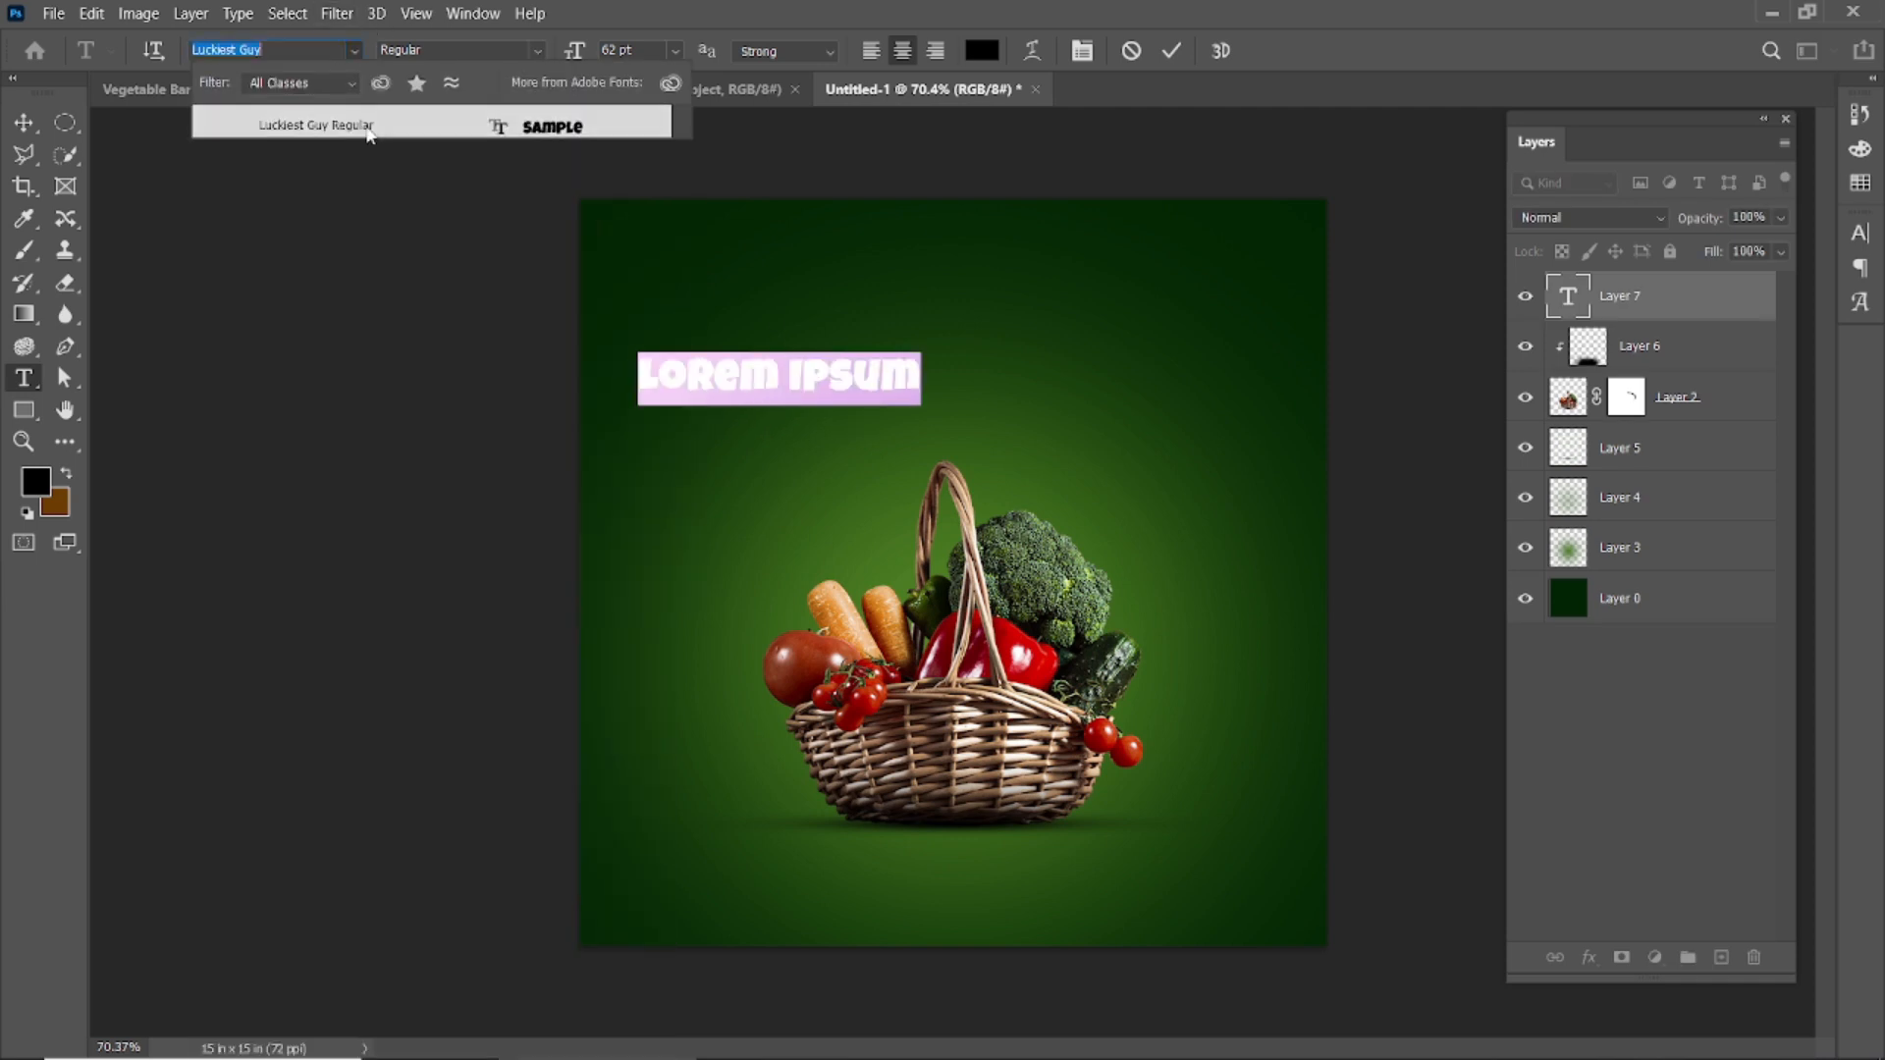
left_click(371, 128)
left_click(1173, 51)
key("v")
left_click_drag(706, 381, 880, 383)
- Turn off faux bold for the text above the basket and replace it with "Vegetable"
double_click(881, 383)
key("ctrl+t")
left_click(1600, 403)
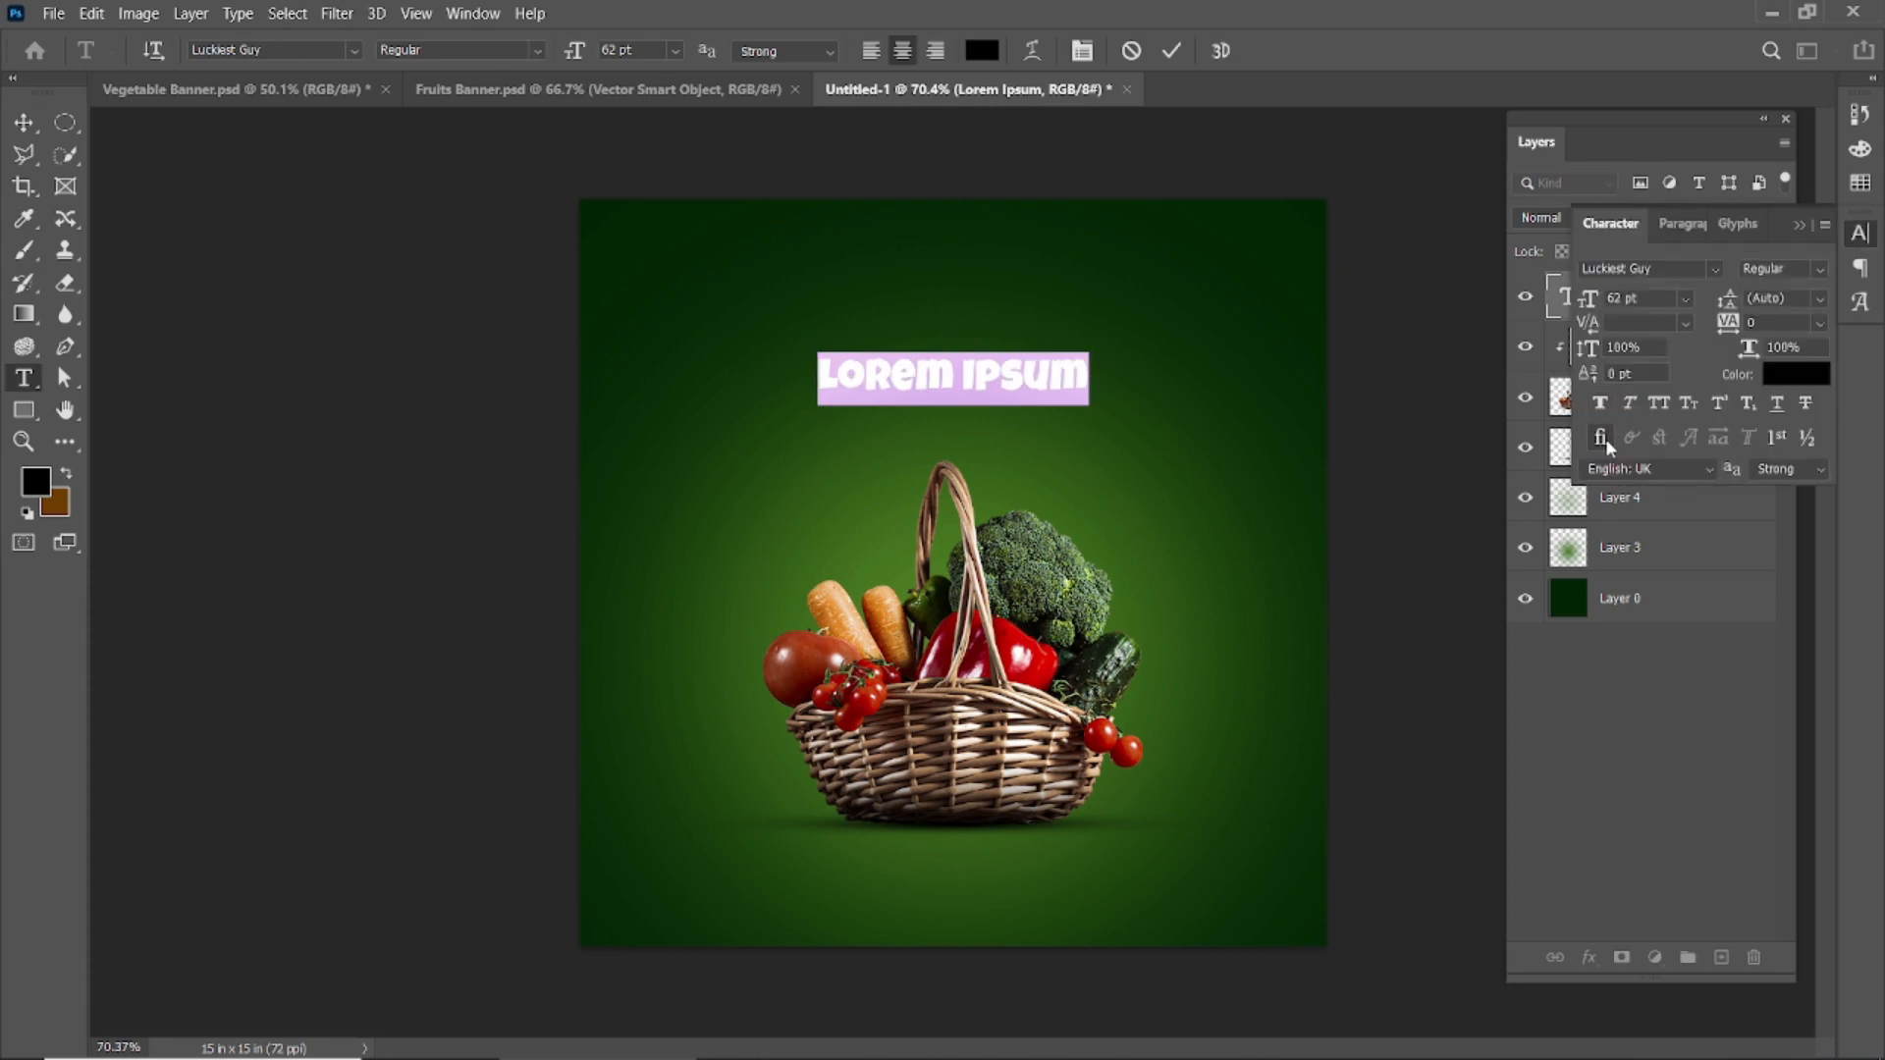
key("ctrl+t")
type("Vegetable")
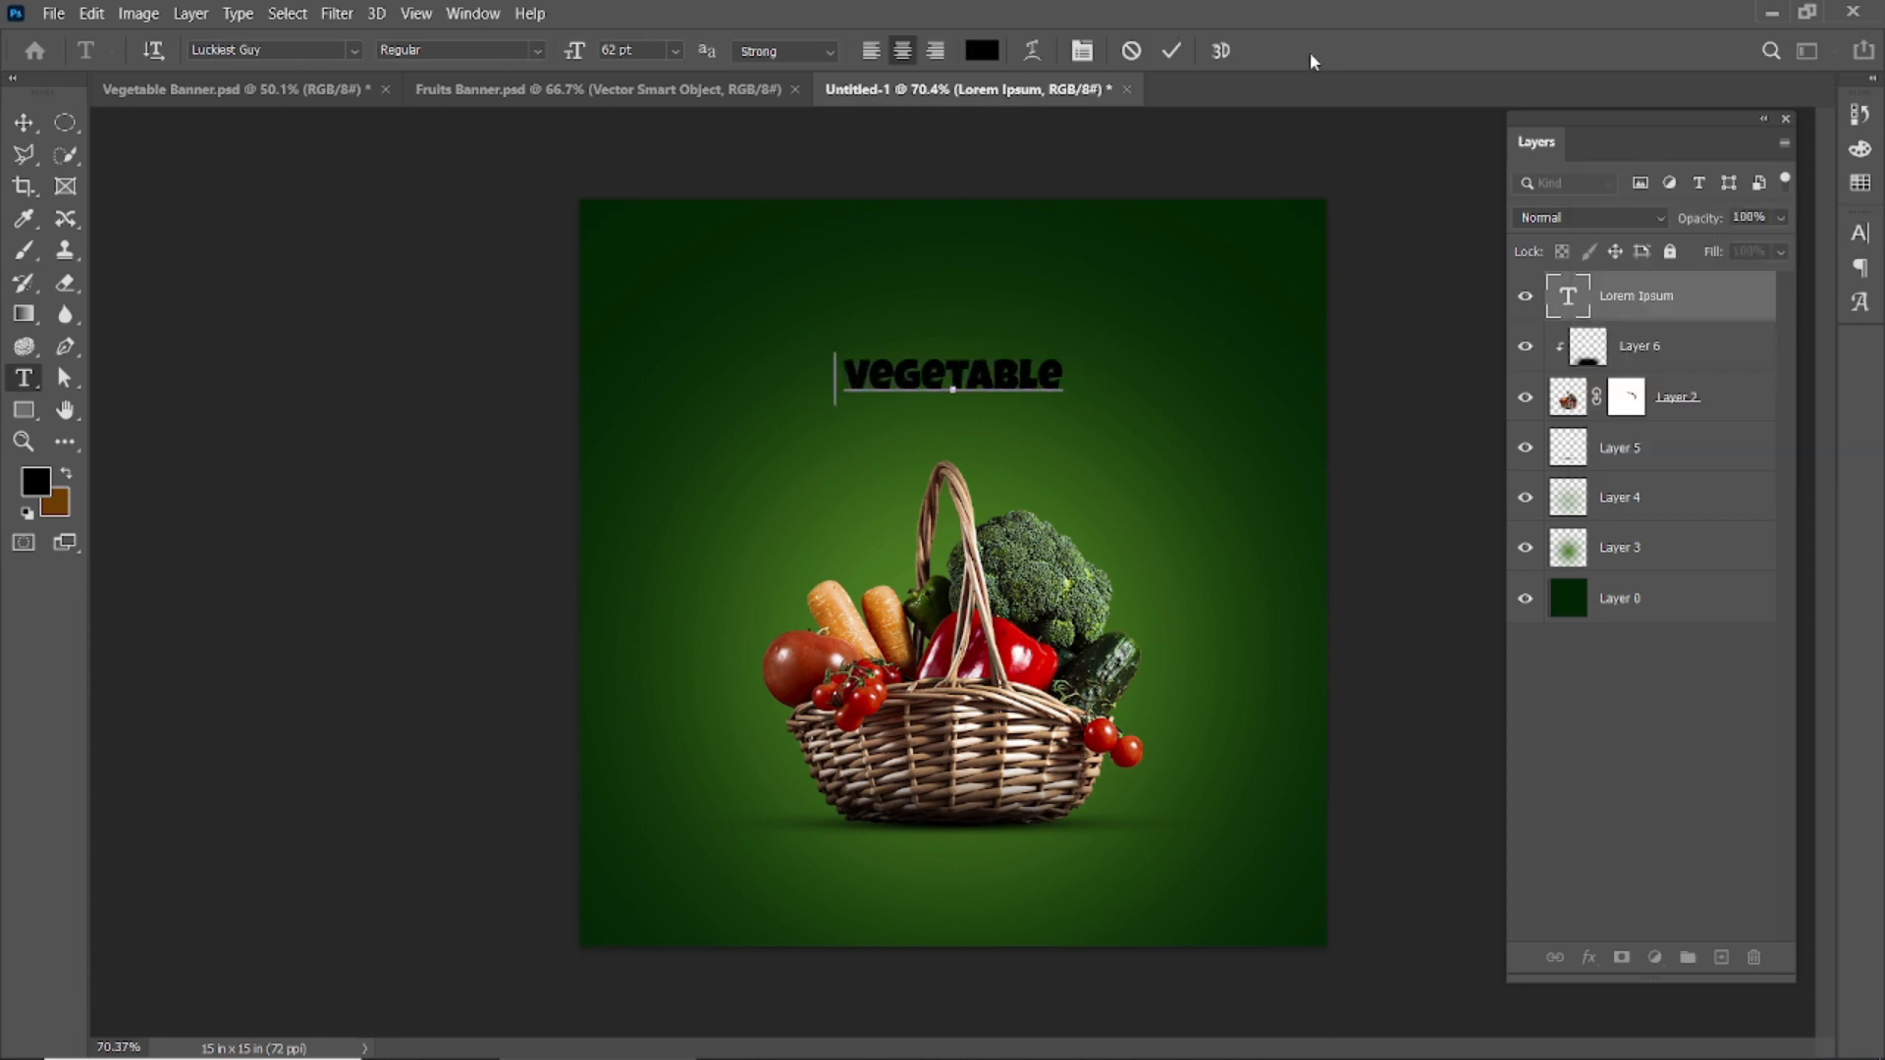
- Colour the "Vegetable" text yellow (#faef1f) and commit the edit
left_click(982, 50)
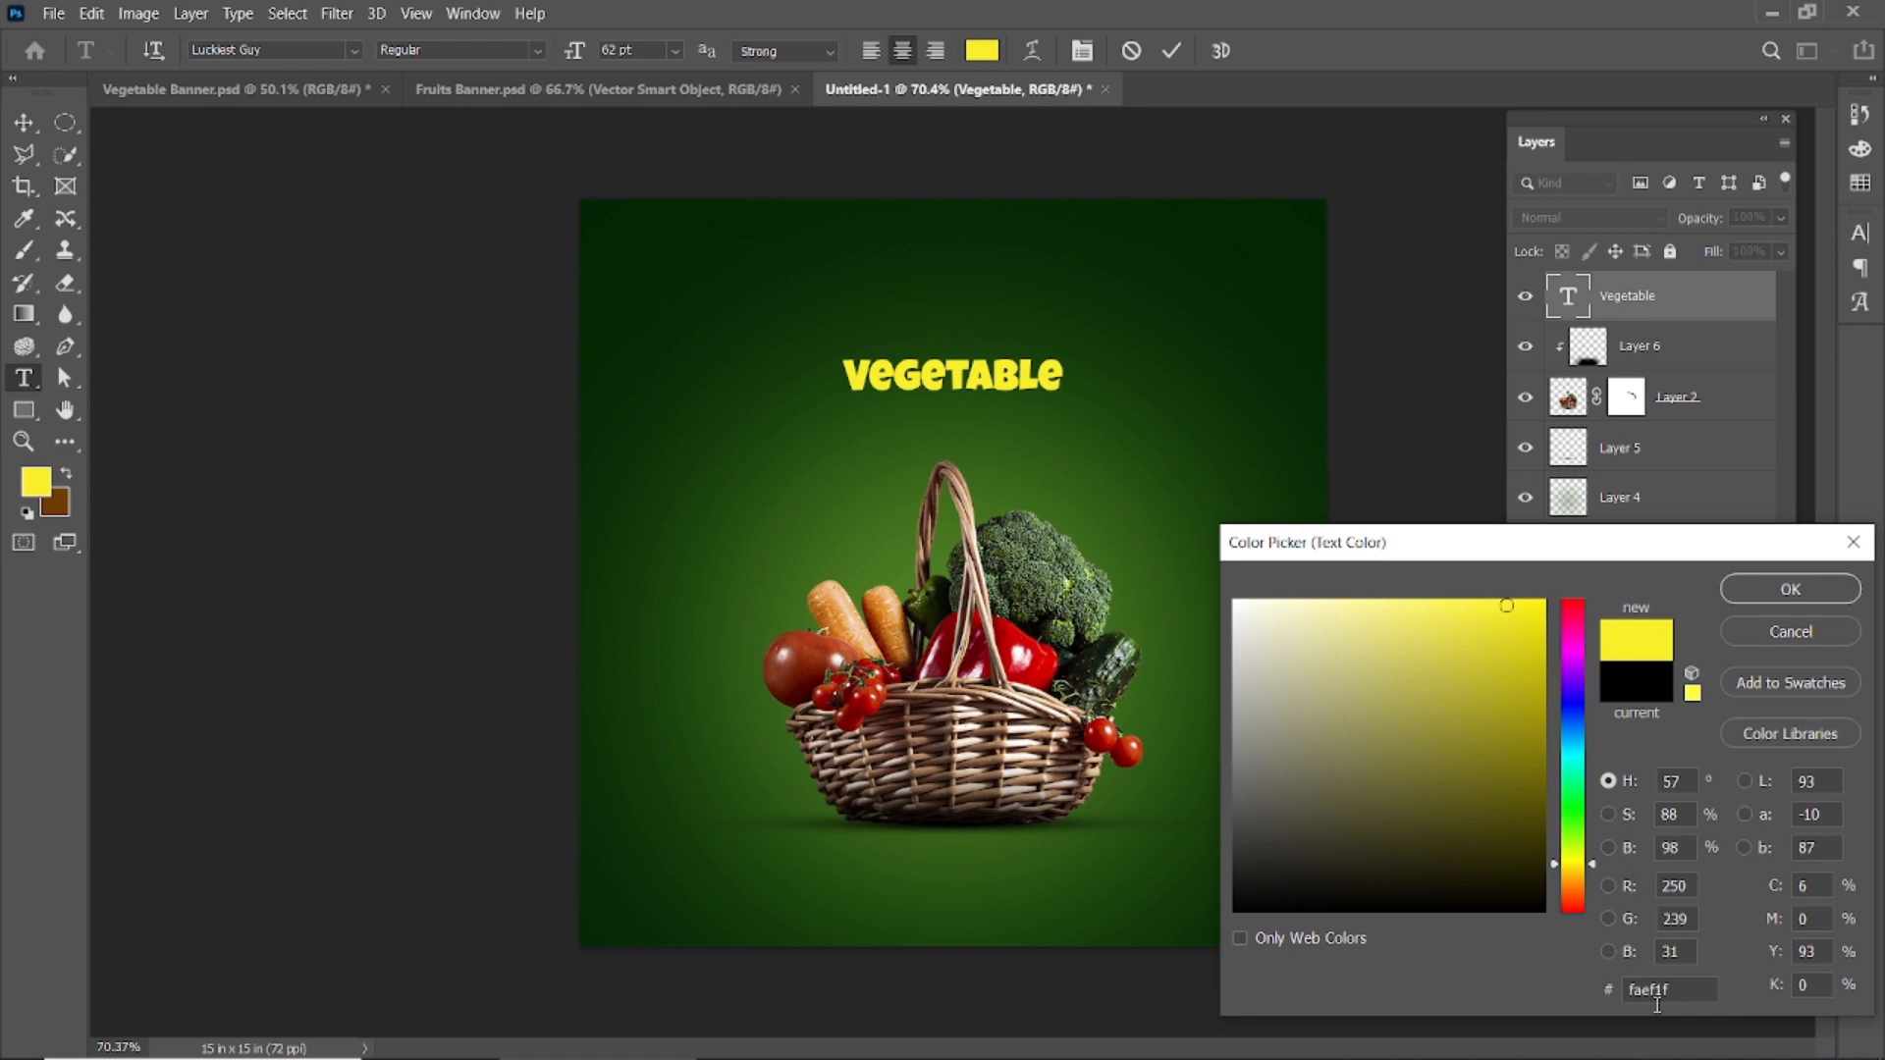
left_click(1790, 589)
left_click(1171, 50)
key("v")
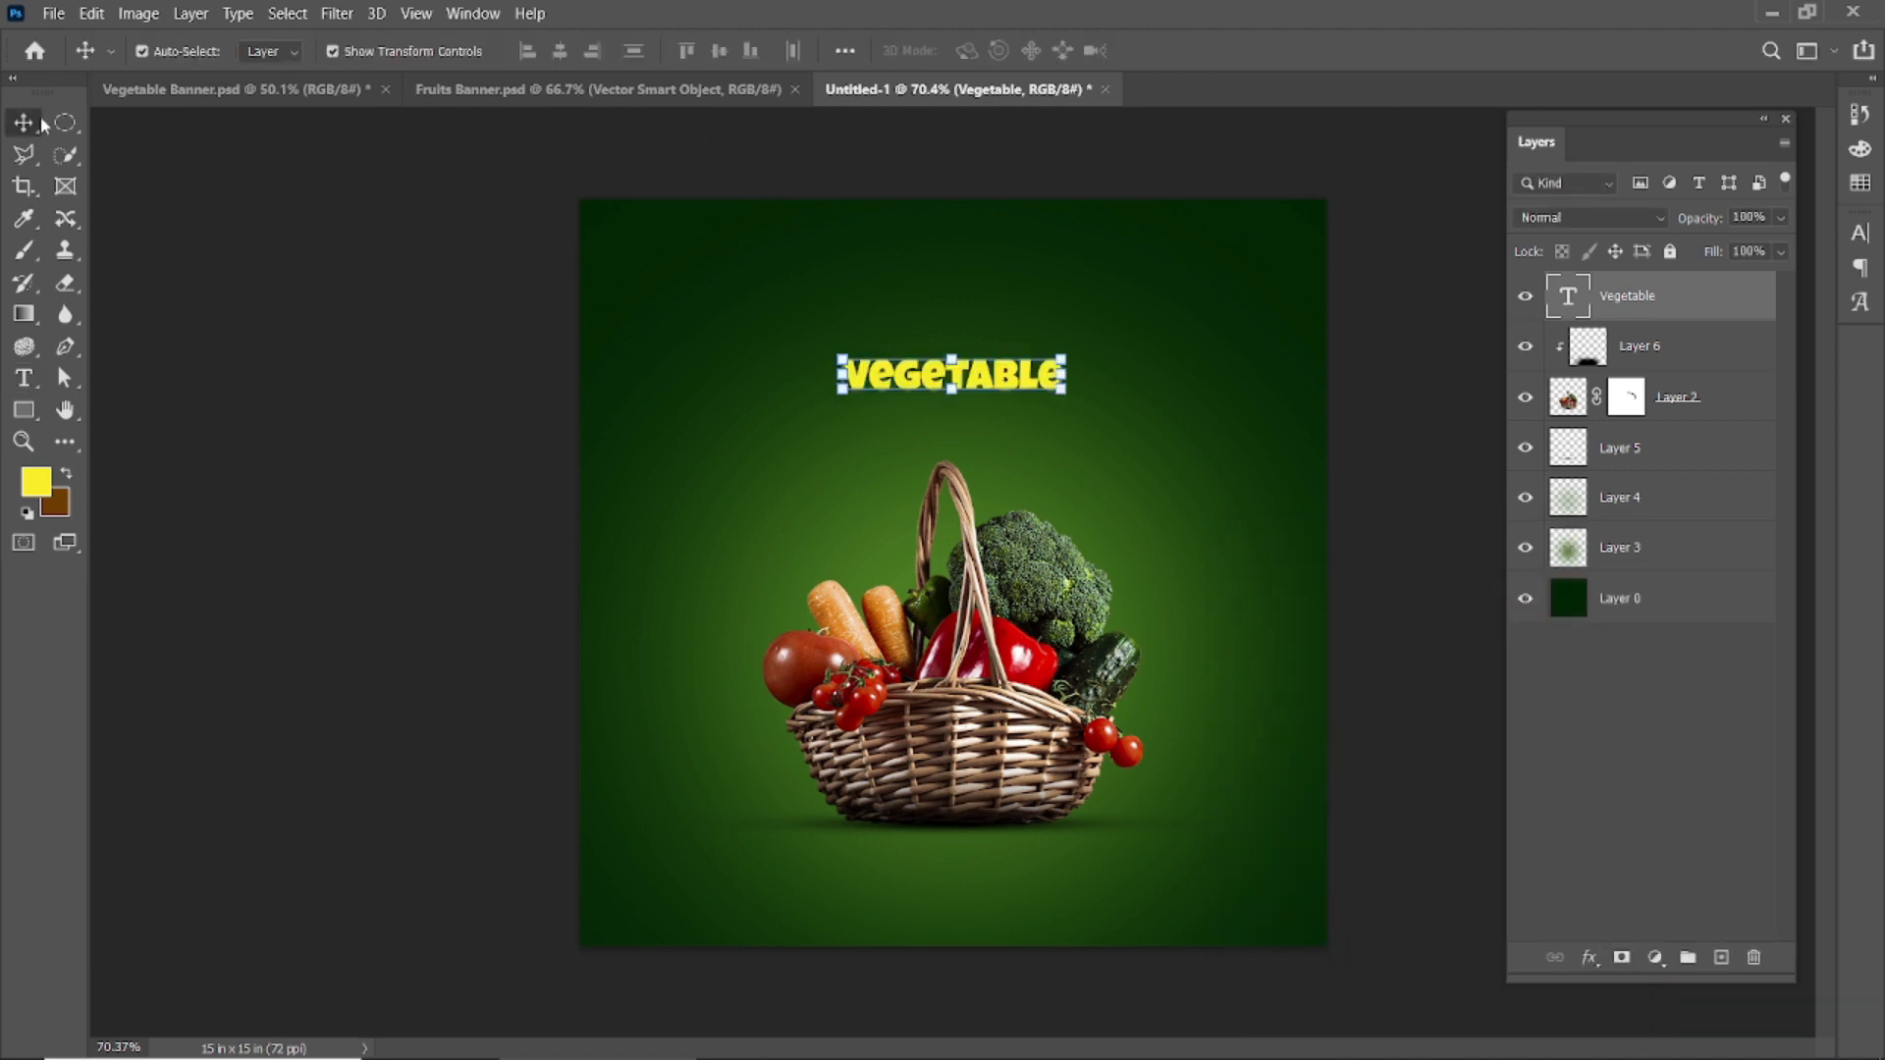
- Enlarge the "Vegetable" headline to about 110 pt and position it above the basket
left_click_drag(1060, 392, 1149, 425)
left_click_drag(966, 374, 977, 297)
left_click(1215, 50)
- Duplicate the headline just above the original and change the copy's text to "Fresh"
double_click(978, 296)
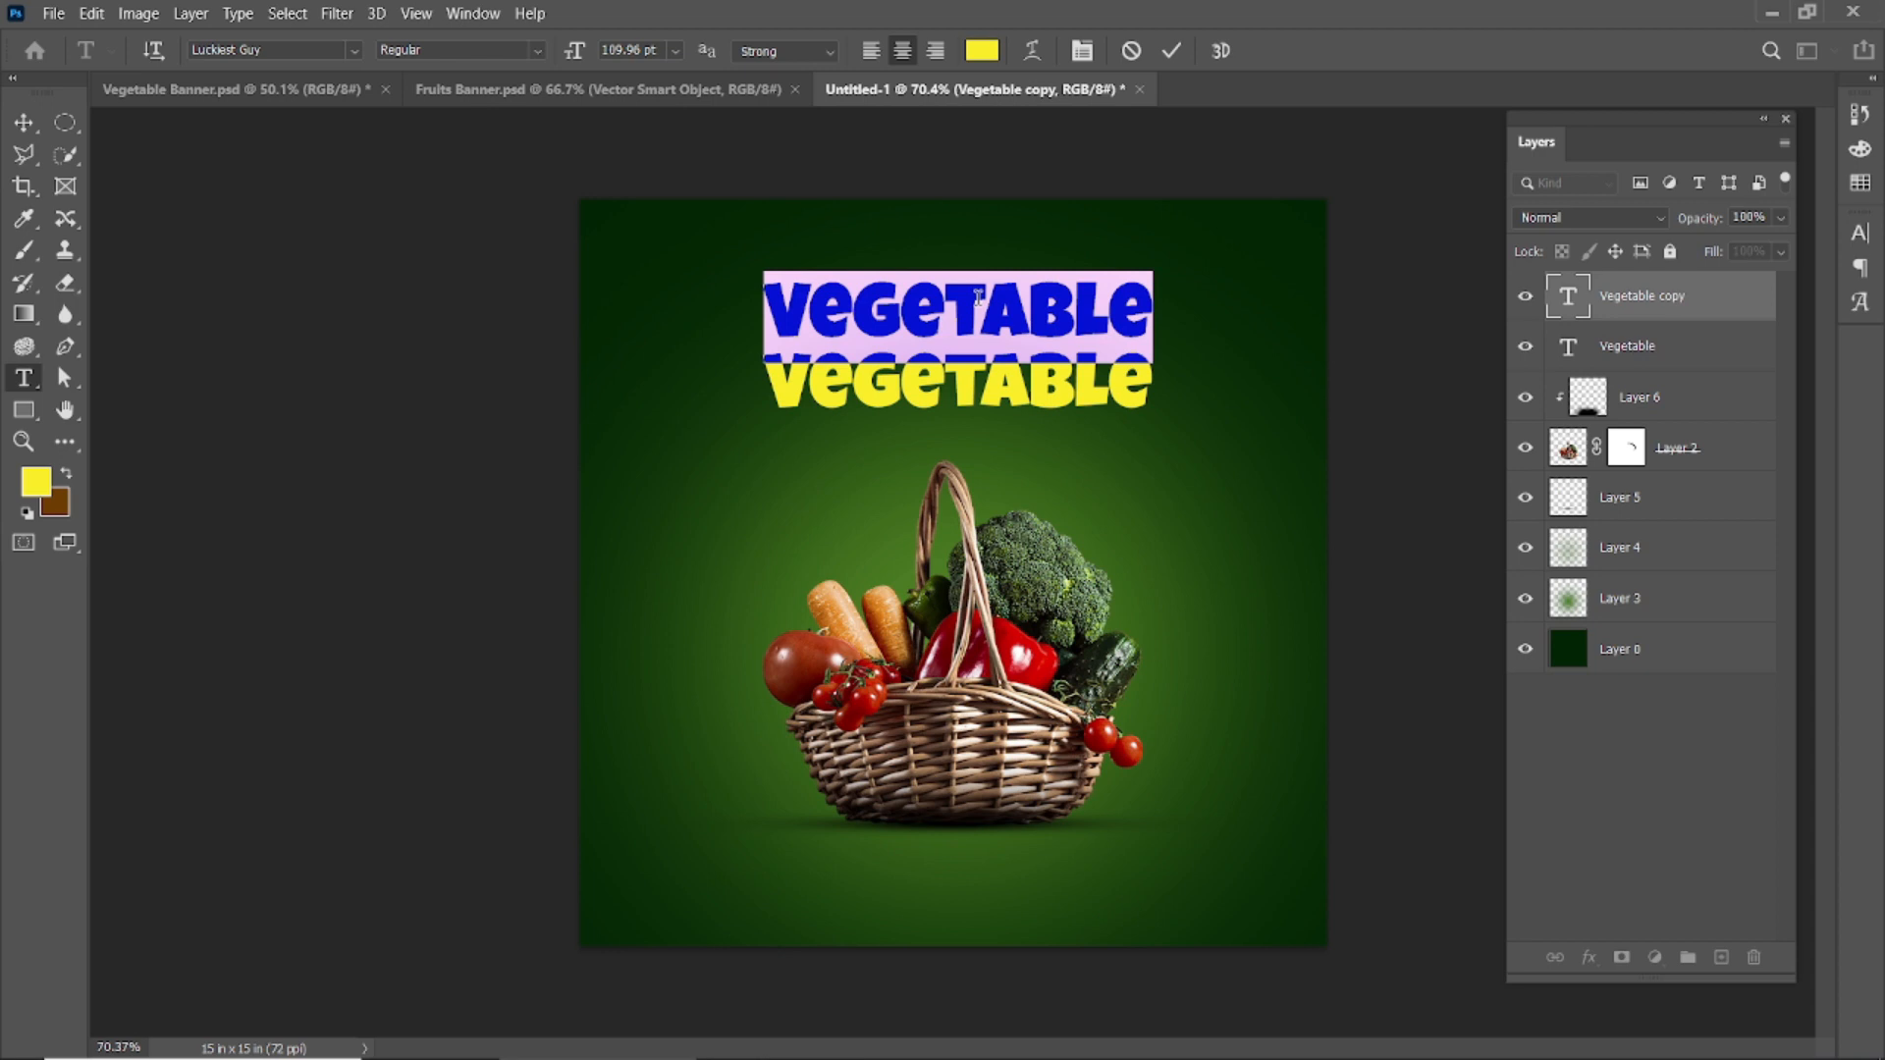
type("Fresh")
left_click(1174, 54)
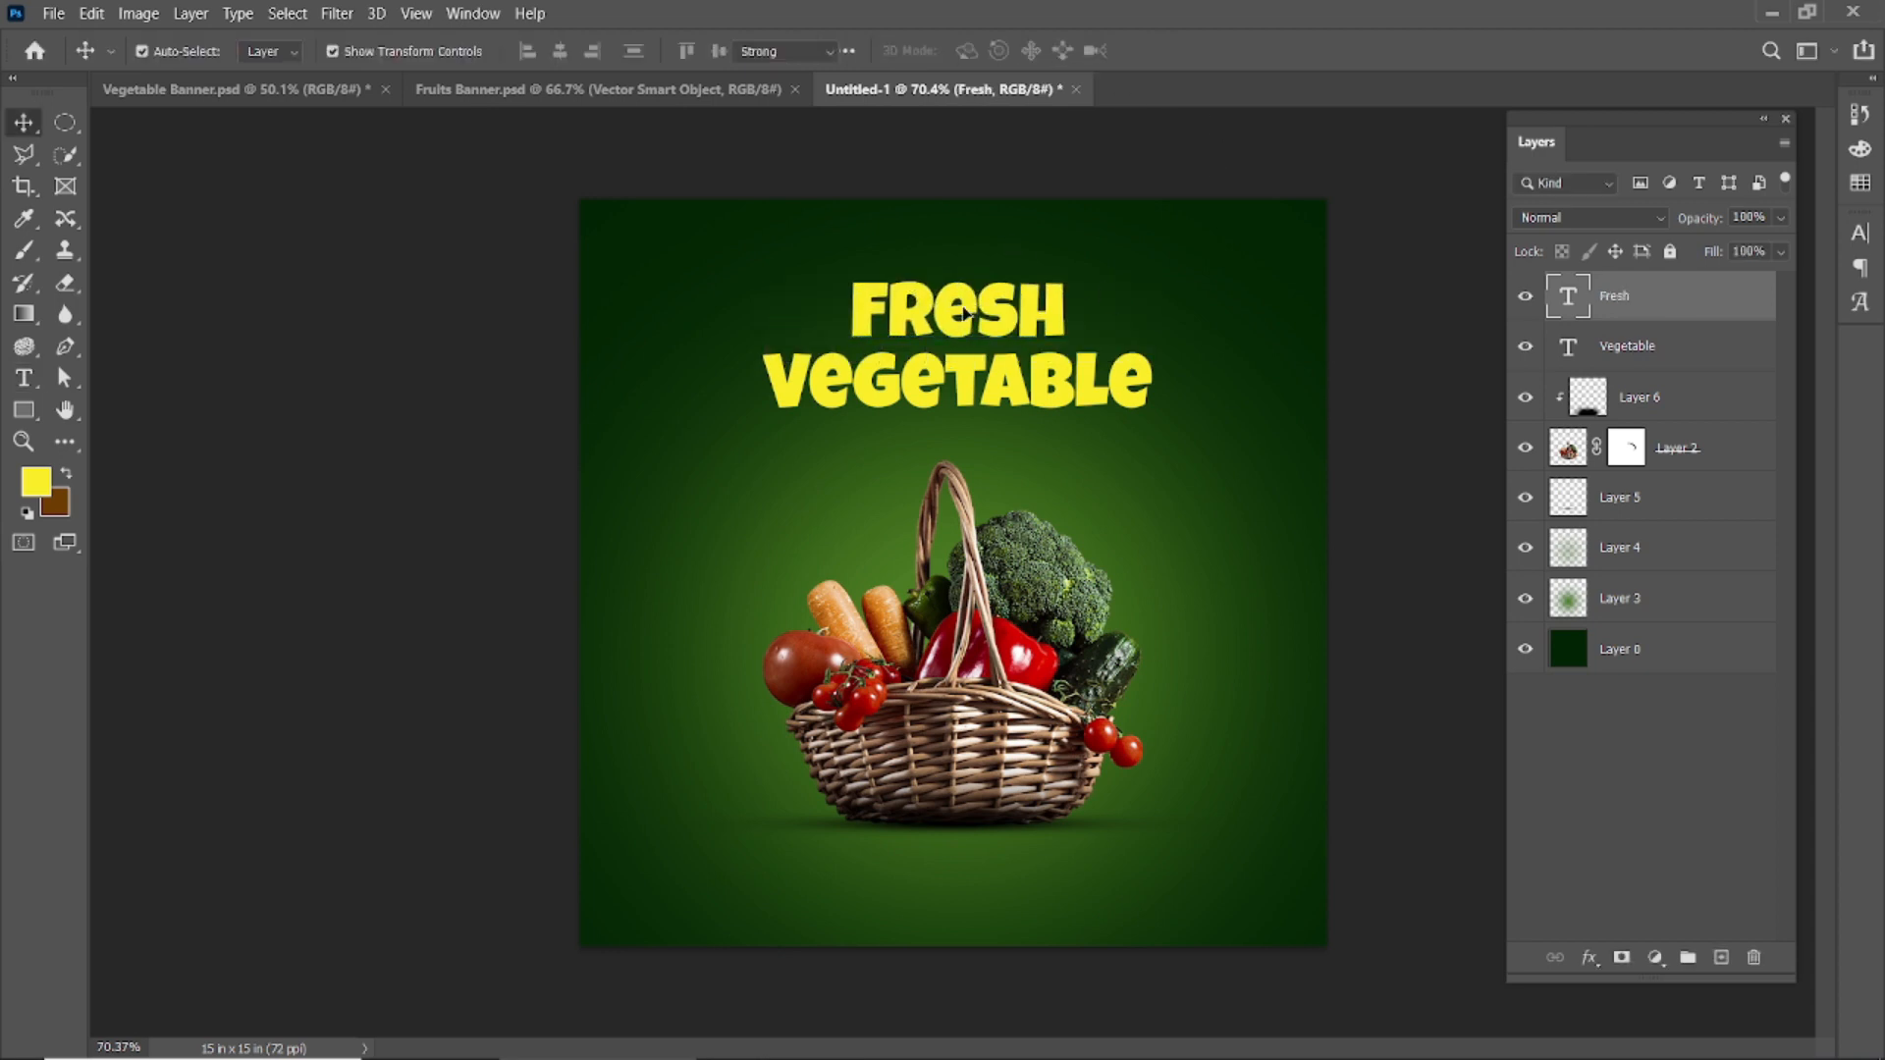
- Change the font of "Fresh" to Nature Regular
double_click(957, 306)
type("natu")
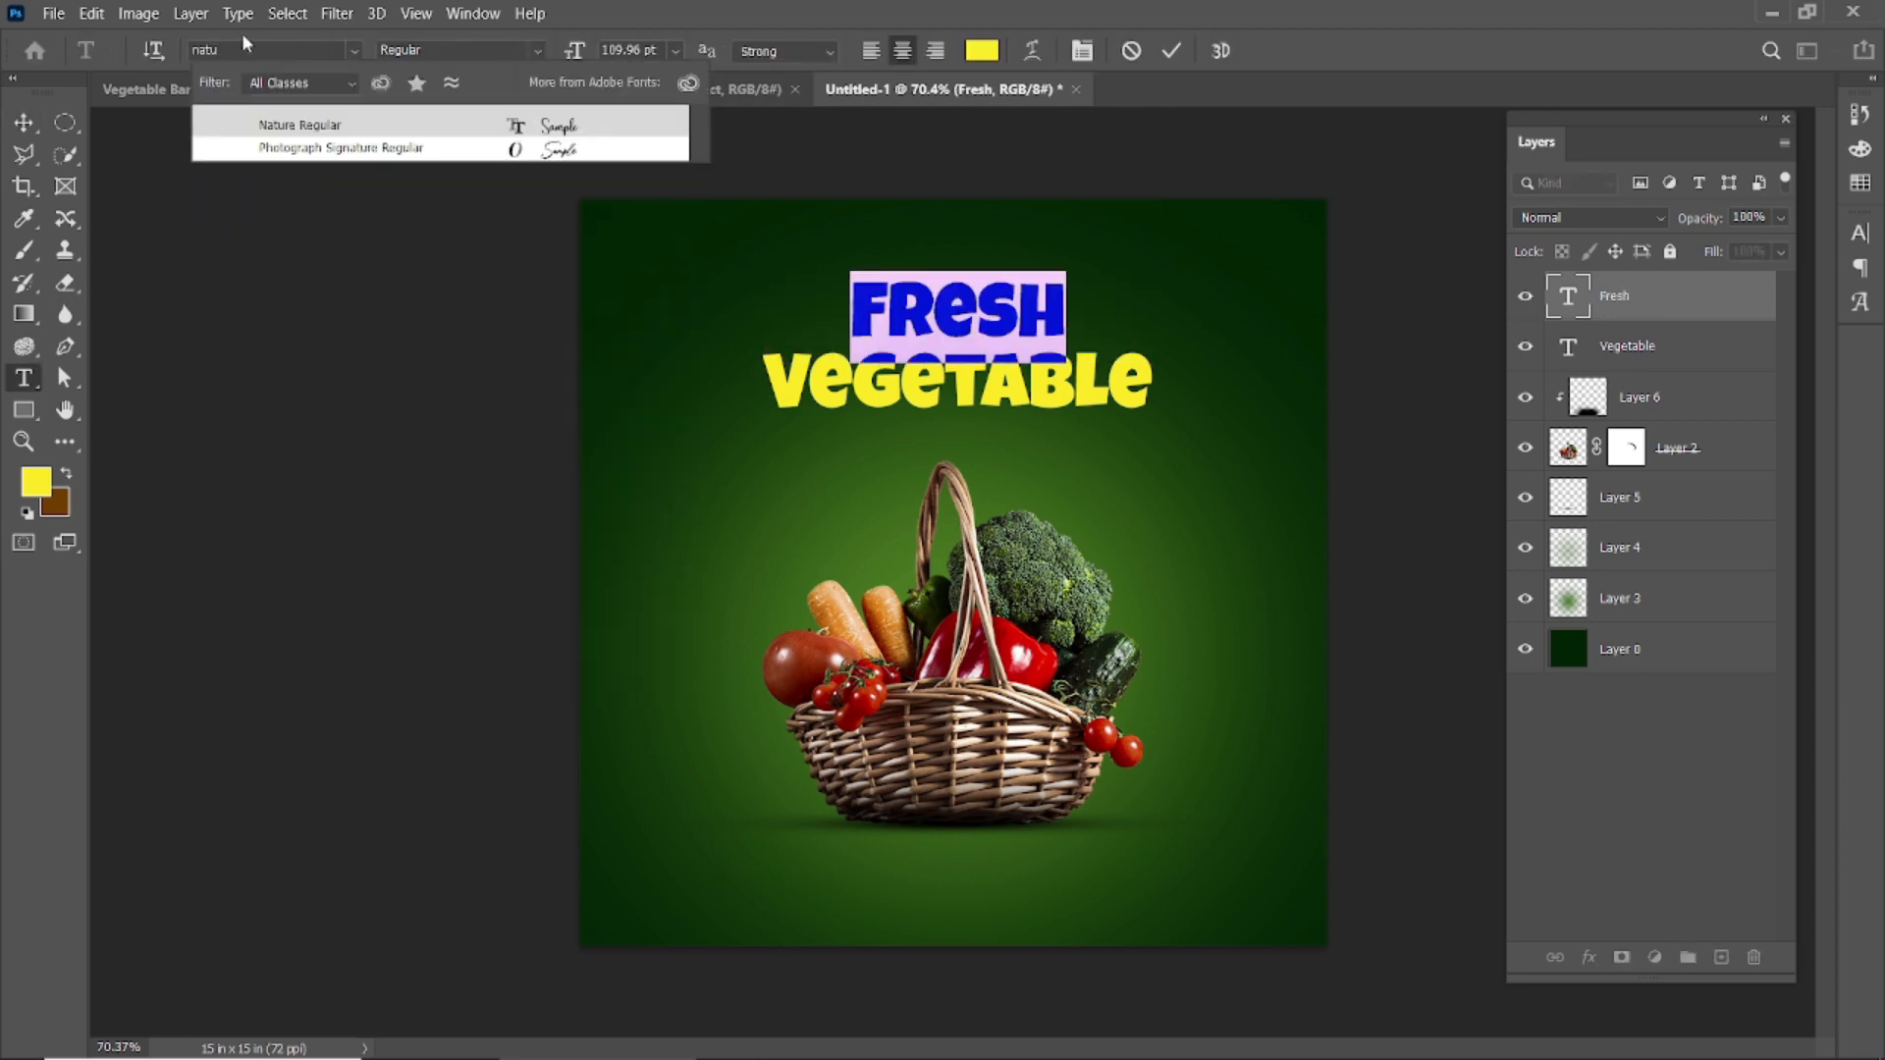
left_click(406, 132)
left_click(538, 51)
left_click(538, 51)
left_click(1170, 53)
- Set the text colour of "Fresh" to white
double_click(927, 311)
left_click(982, 51)
left_click_drag(1252, 613, 1199, 553)
key("Return")
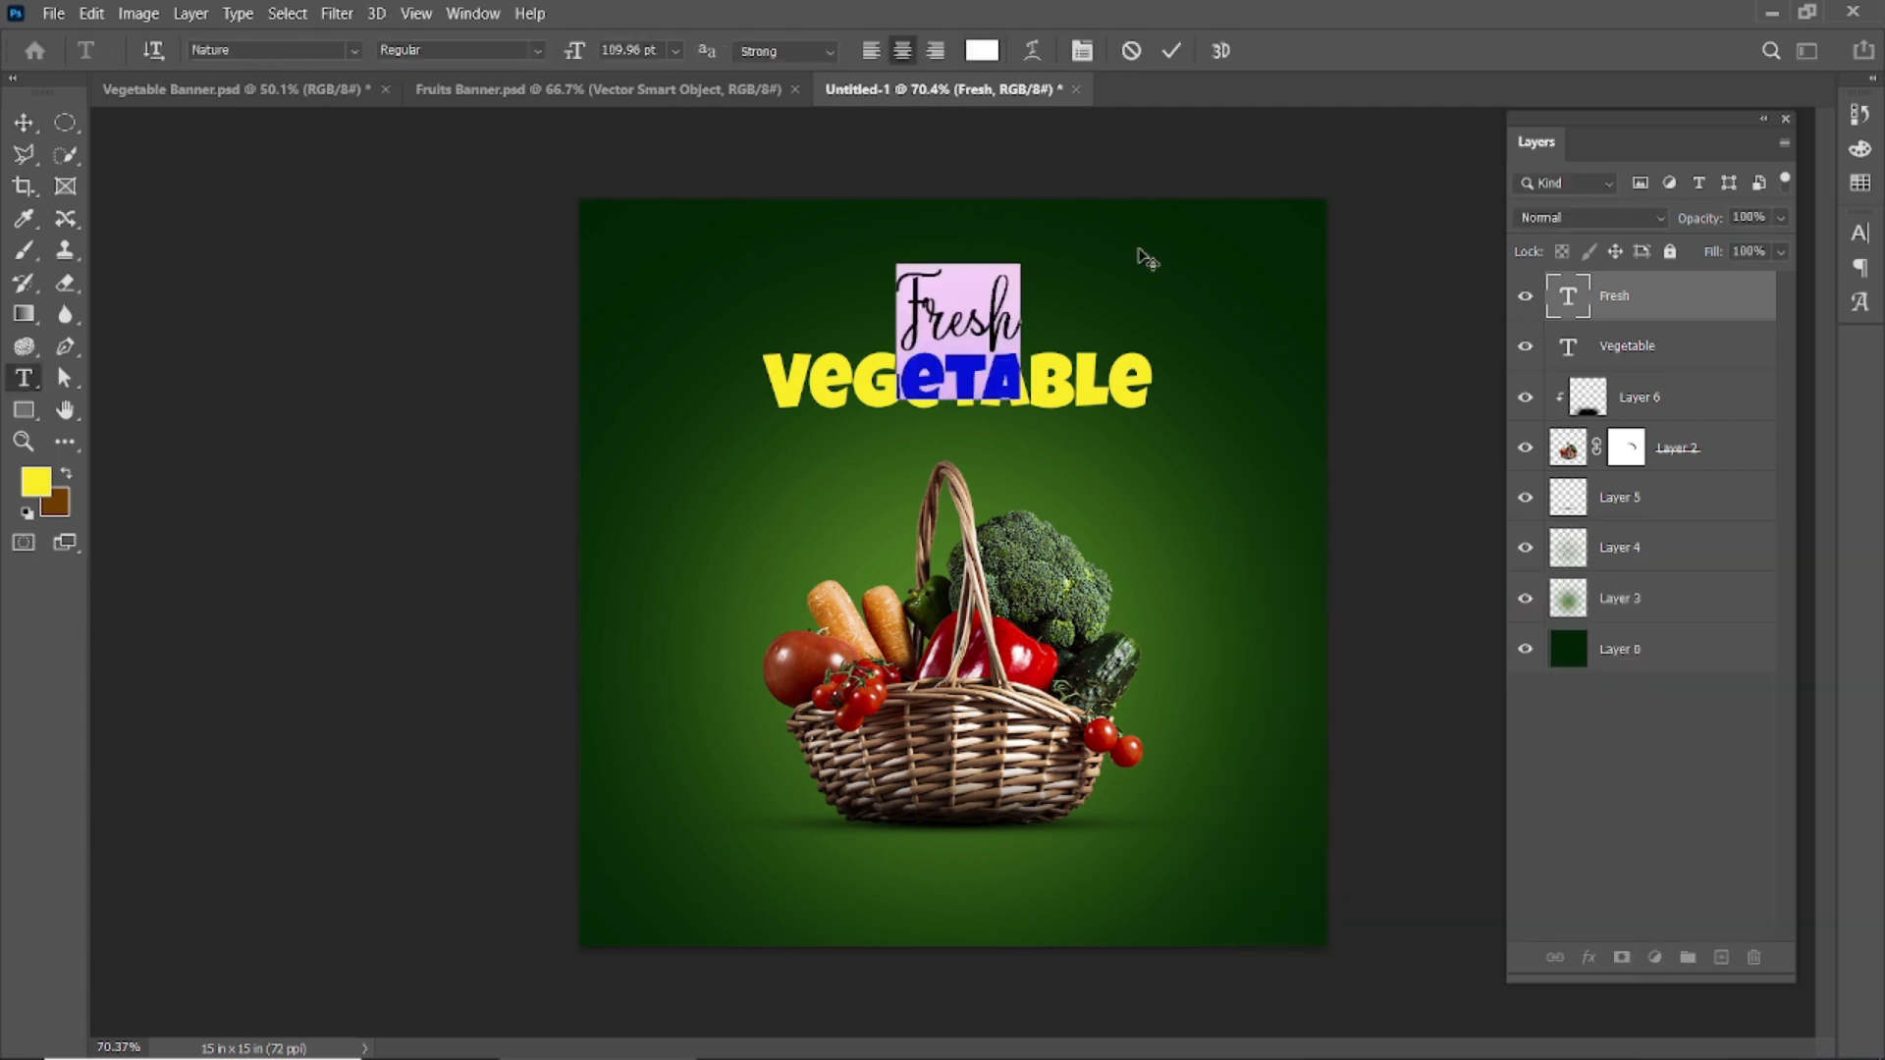
- Apply faux bold to "Fresh" and scale the text down to about 91%
left_click(1082, 51)
left_click(1601, 405)
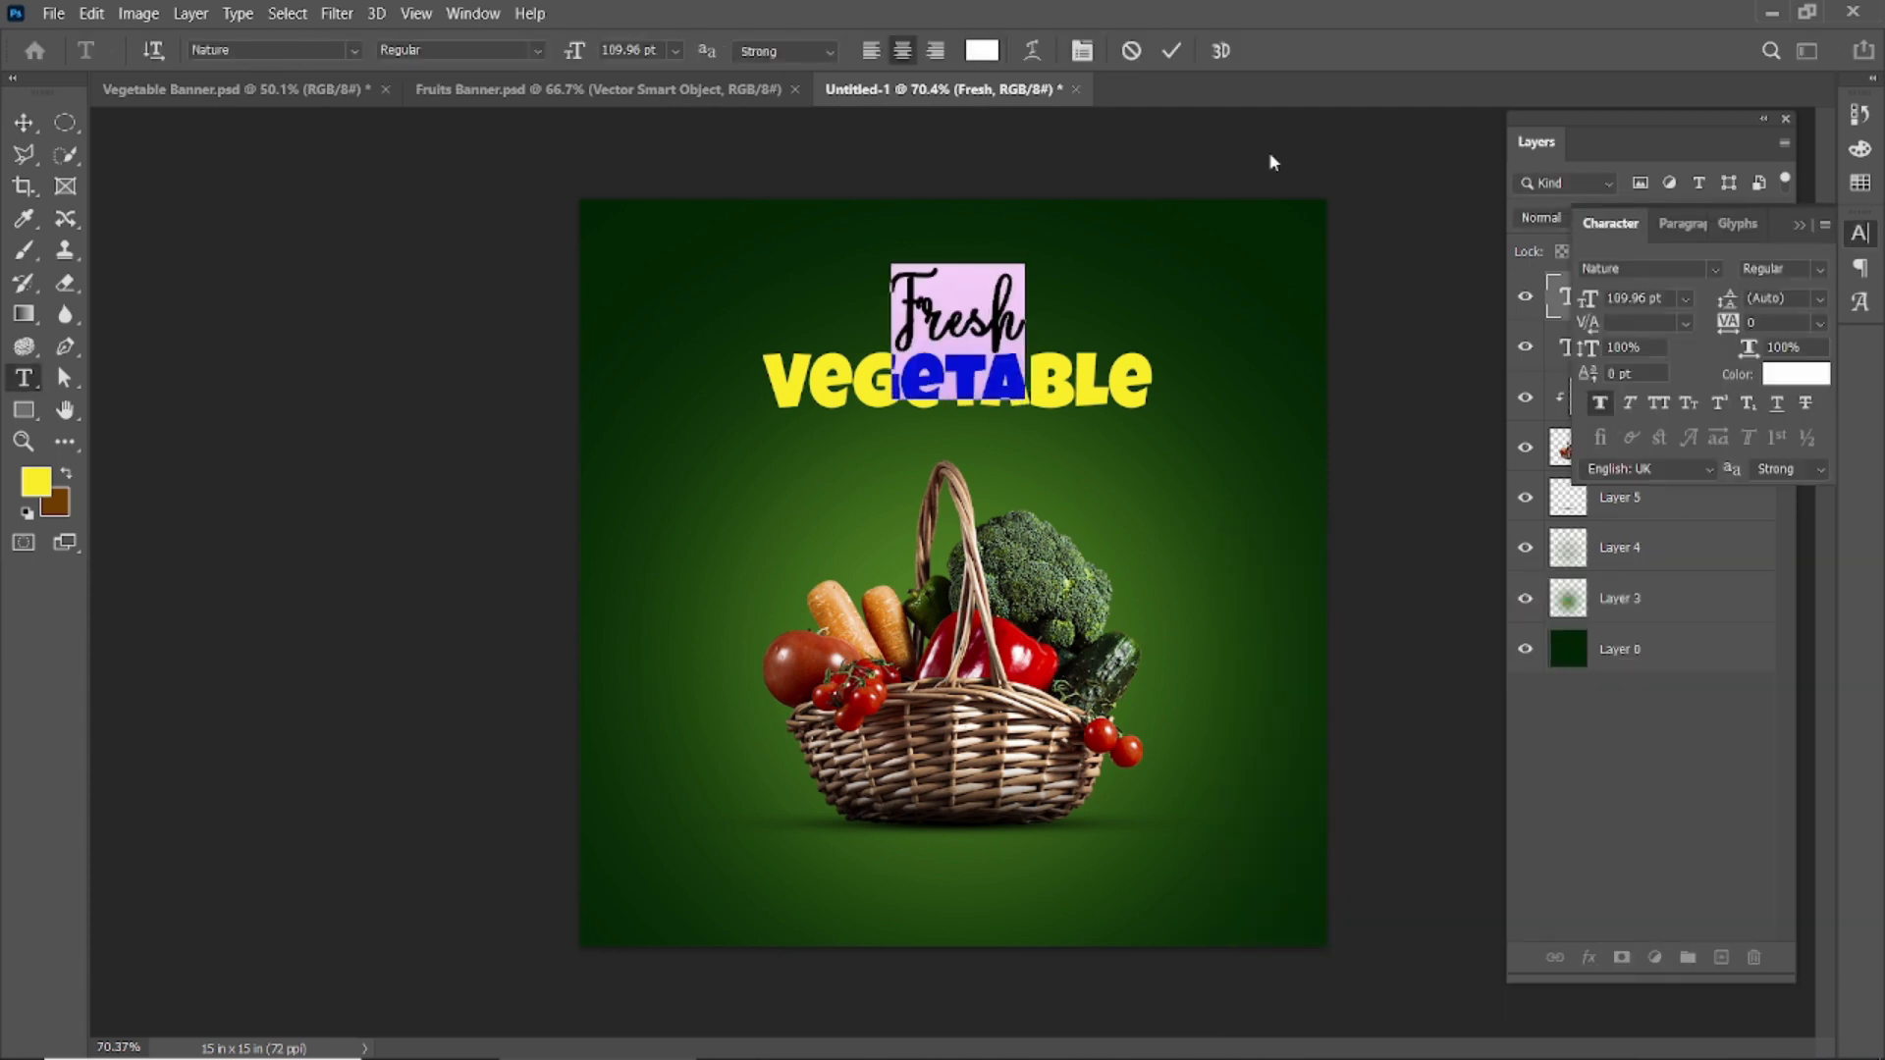
left_click(1171, 51)
left_click(1800, 225)
mouse_move(1024, 268)
left_mouse_down()
mouse_move(1007, 283)
mouse_move(1033, 258)
mouse_move(1019, 271)
left_mouse_up()
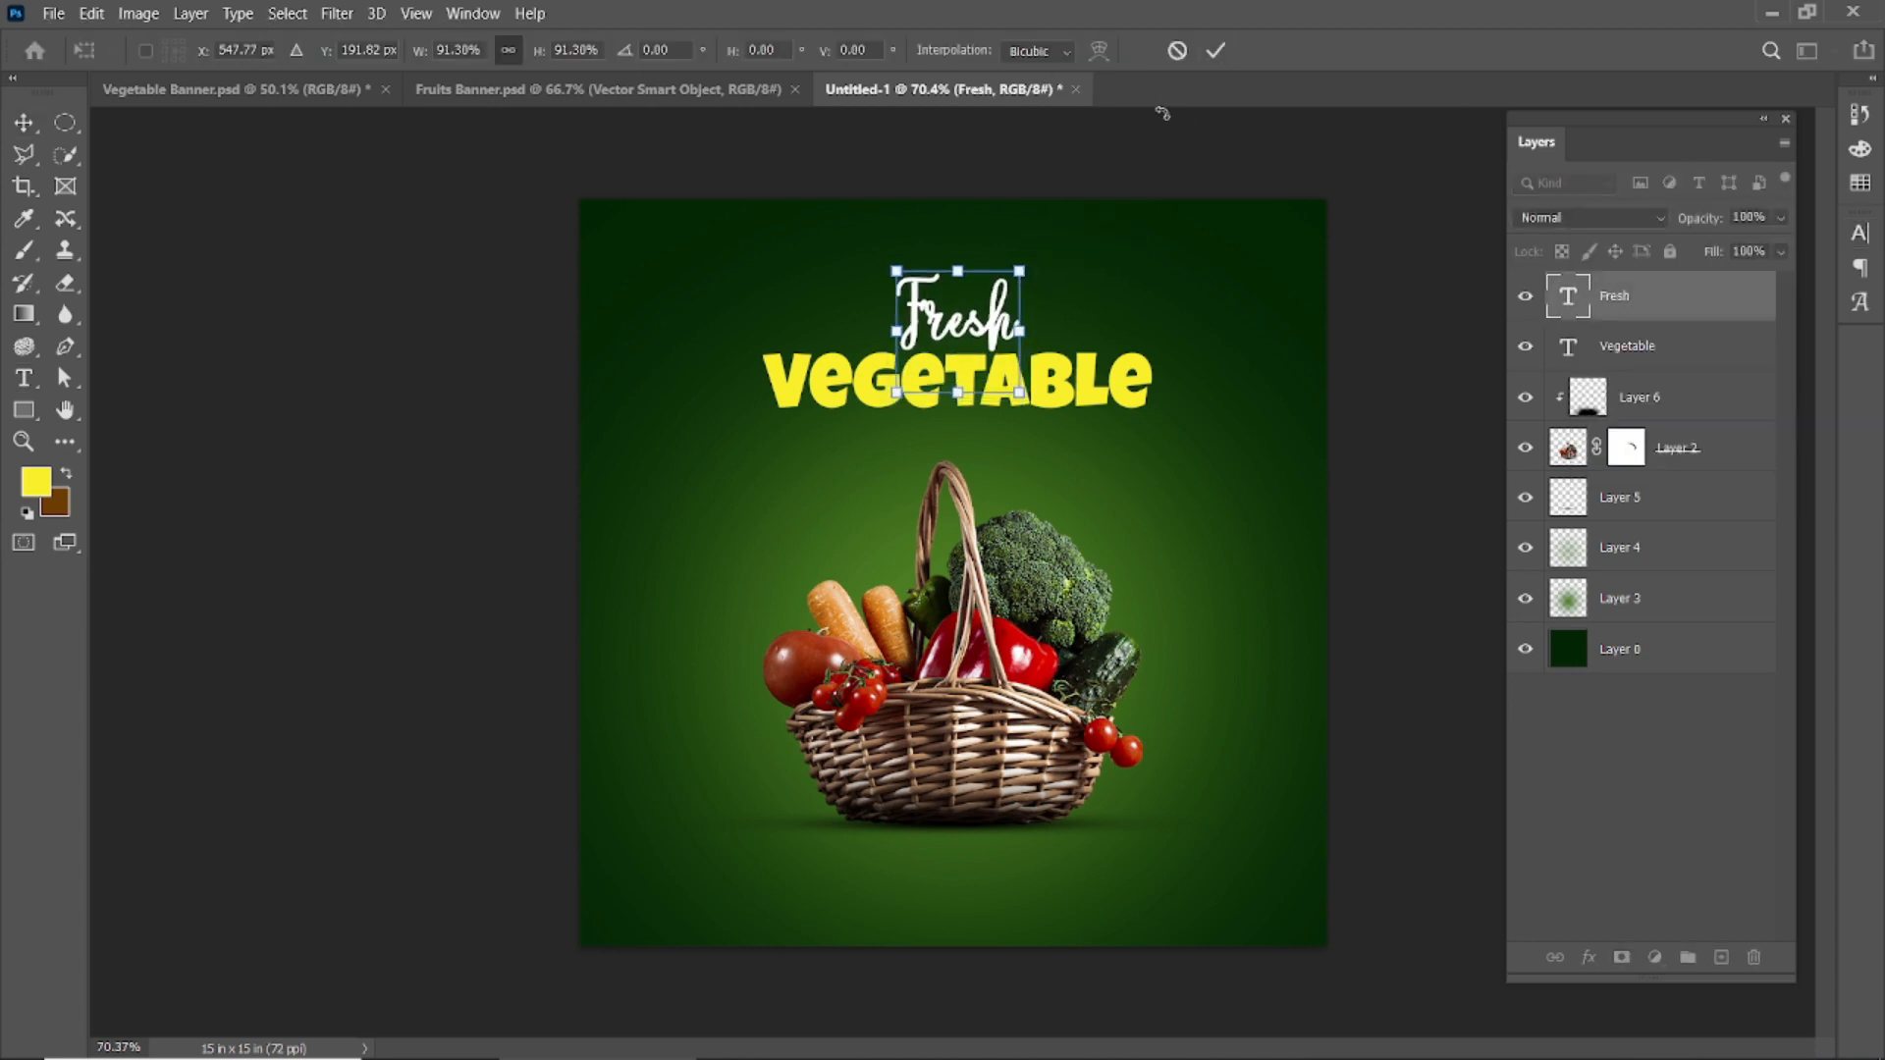
left_click(1214, 50)
- Scale the "Vegetable" headline down slightly beneath "Fresh" and deselect it
left_click(1414, 294)
scroll(1043, 557, "up", 1)
left_click(852, 373)
left_click_drag(1173, 323, 1137, 329)
left_click(1215, 51)
left_click(1208, 137)
left_click(945, 307)
left_click(473, 443)
- Try drawing a small leaf as a closed Pen tool path beside "Fresh" and add a new layer for it
left_click(65, 347)
scroll(1086, 278, "up", 5)
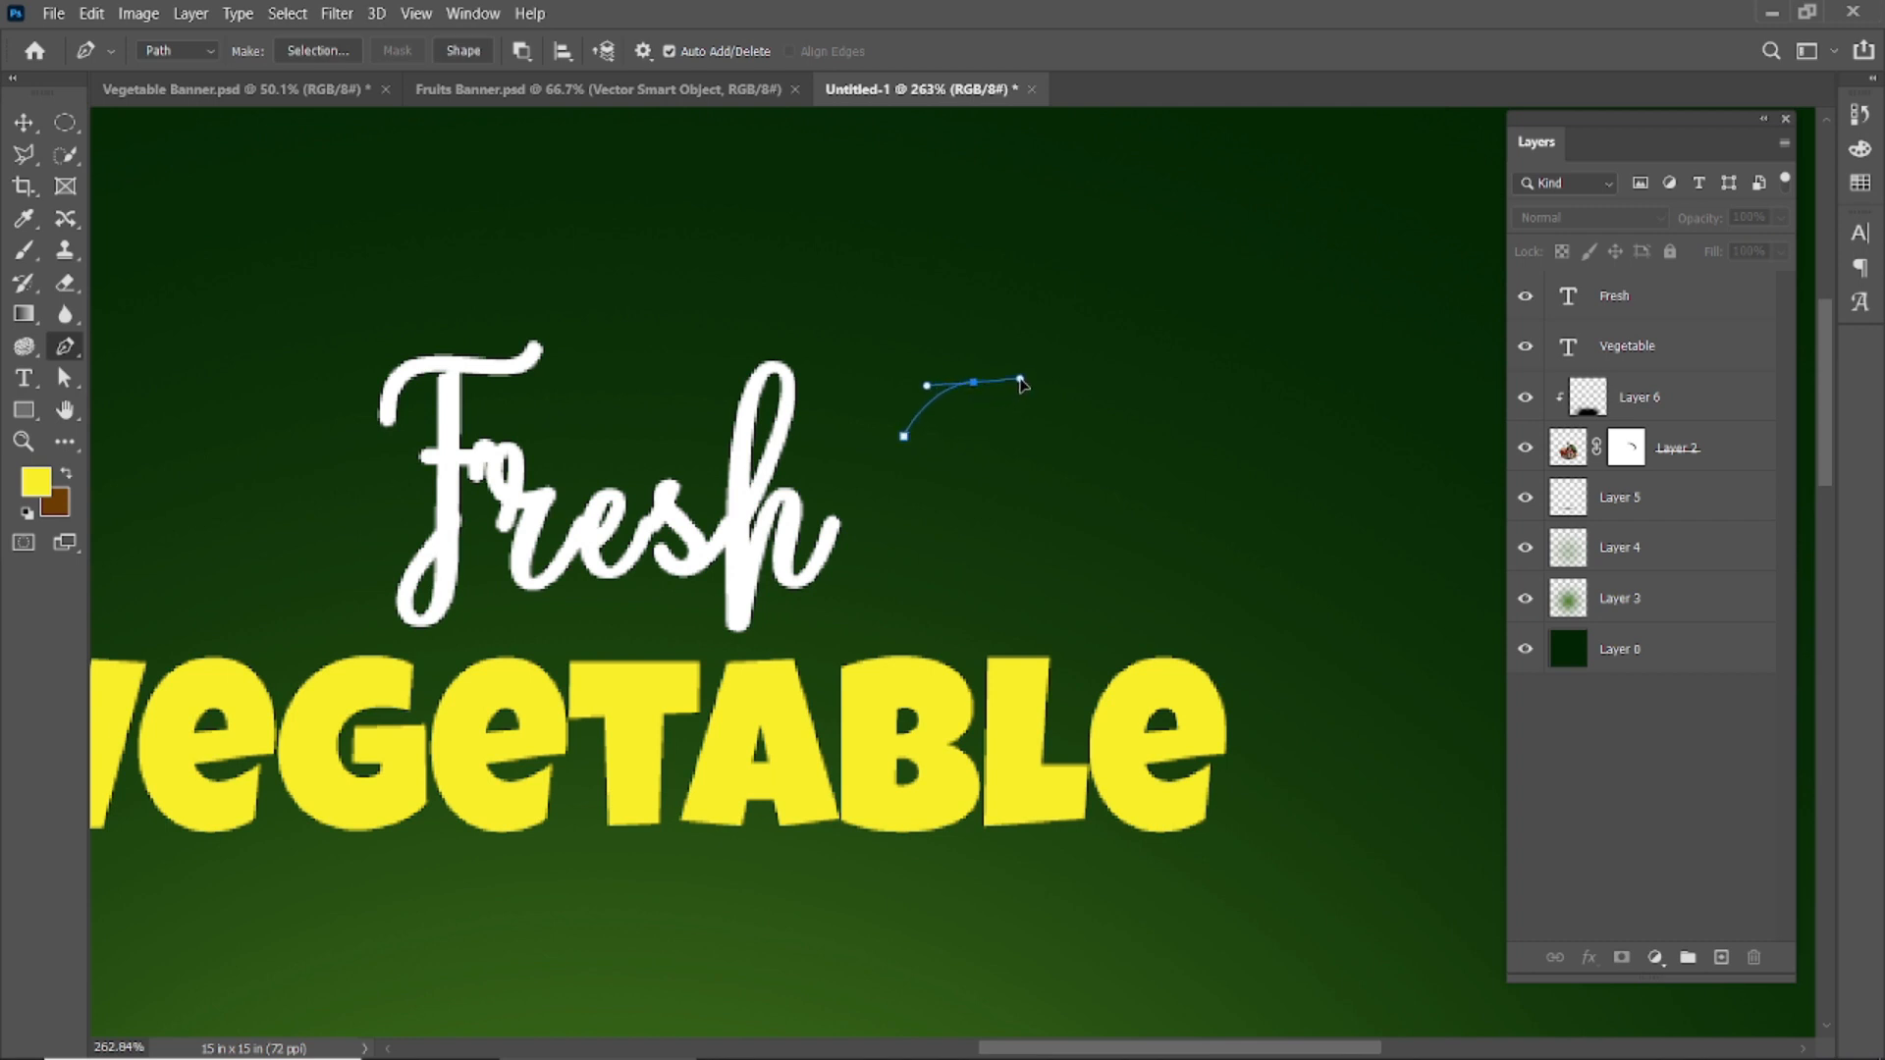
scroll(982, 401, "up", 2)
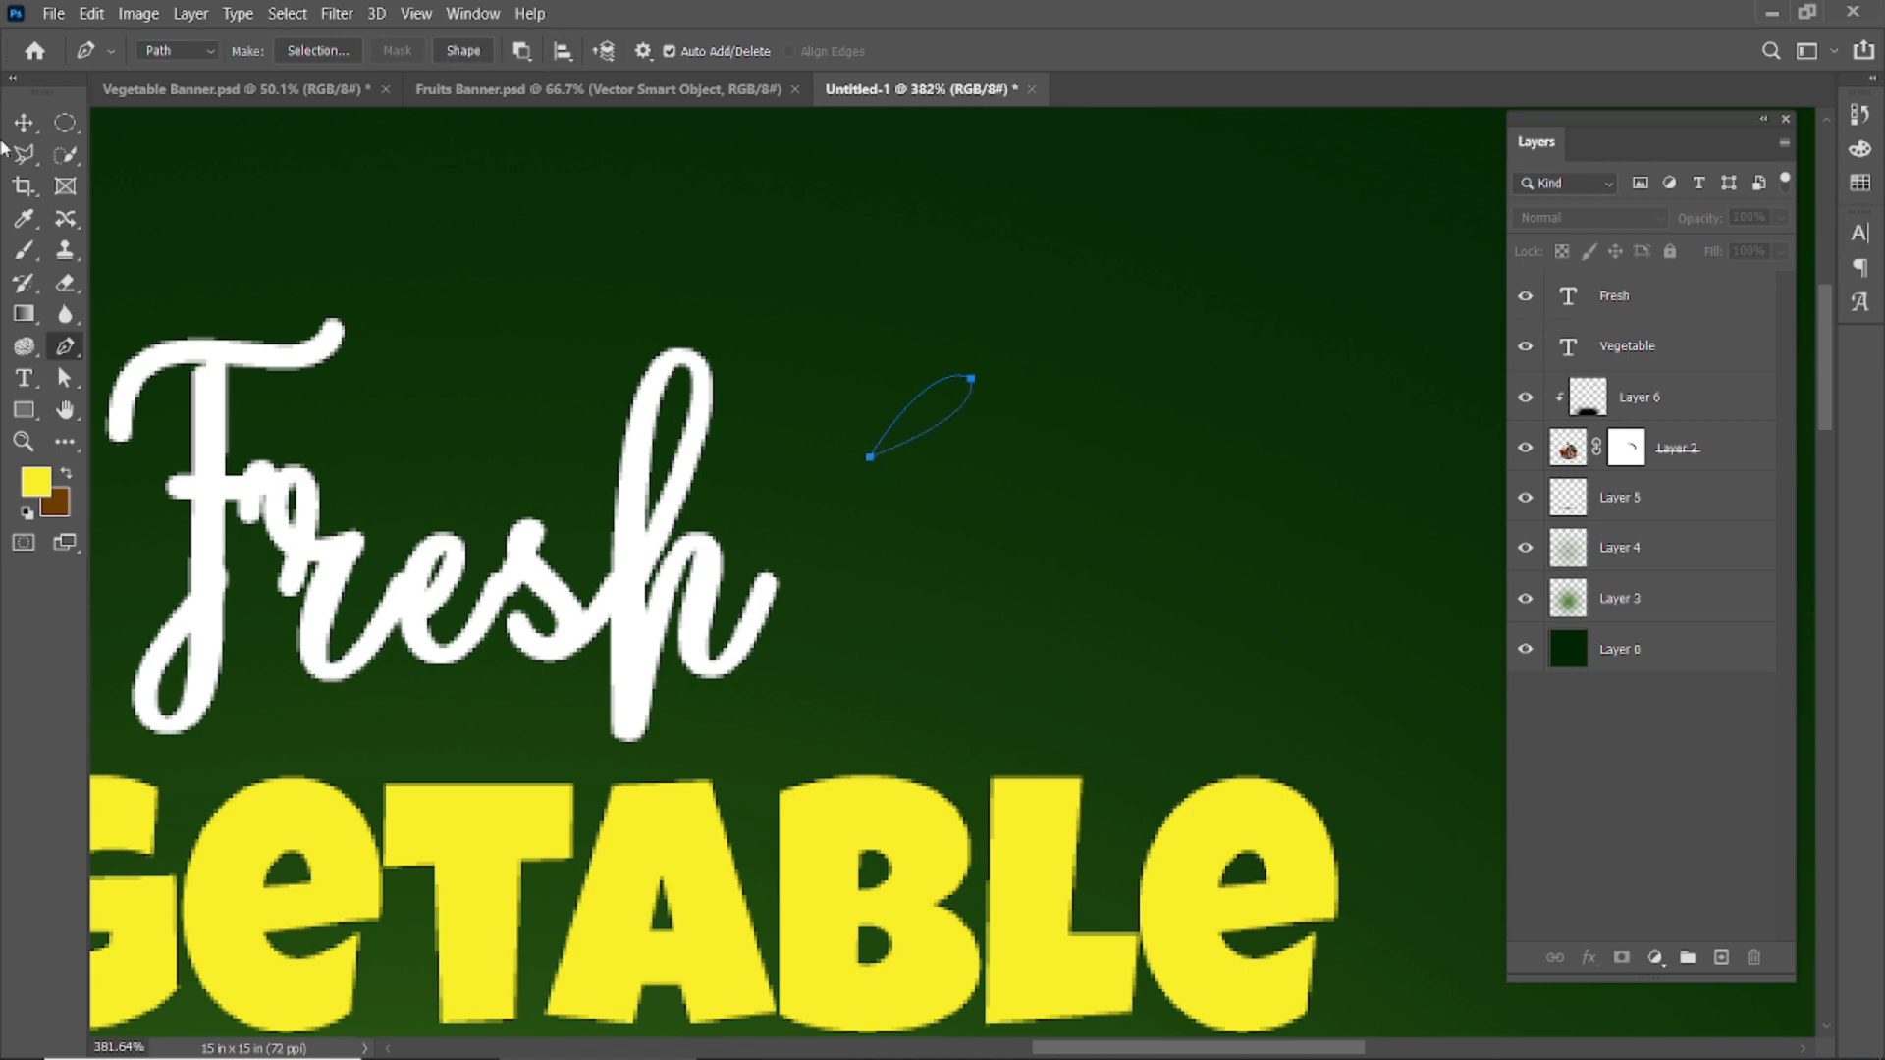
left_click(24, 123)
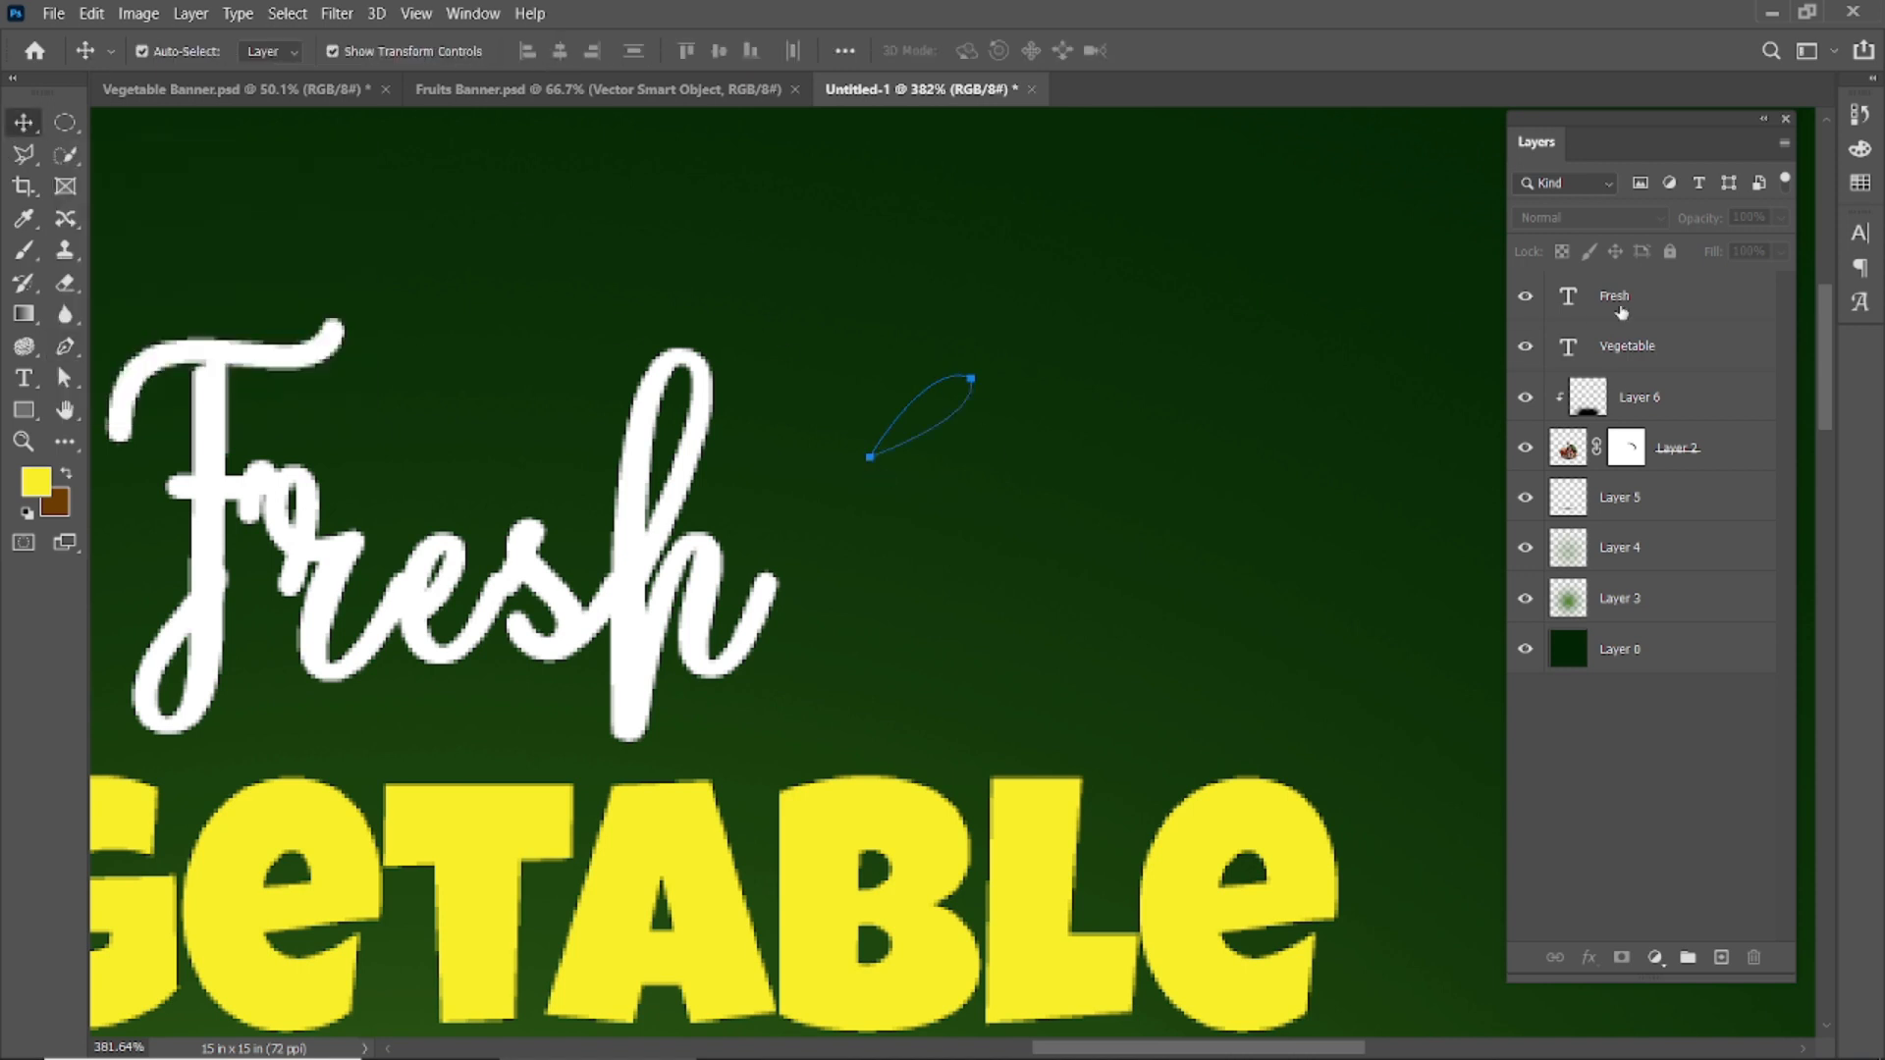
left_click(1721, 958)
right_click(933, 388)
left_click(972, 398)
- Switch the Pen tool's drawing mode from Path to Shape
key("p")
left_click(208, 51)
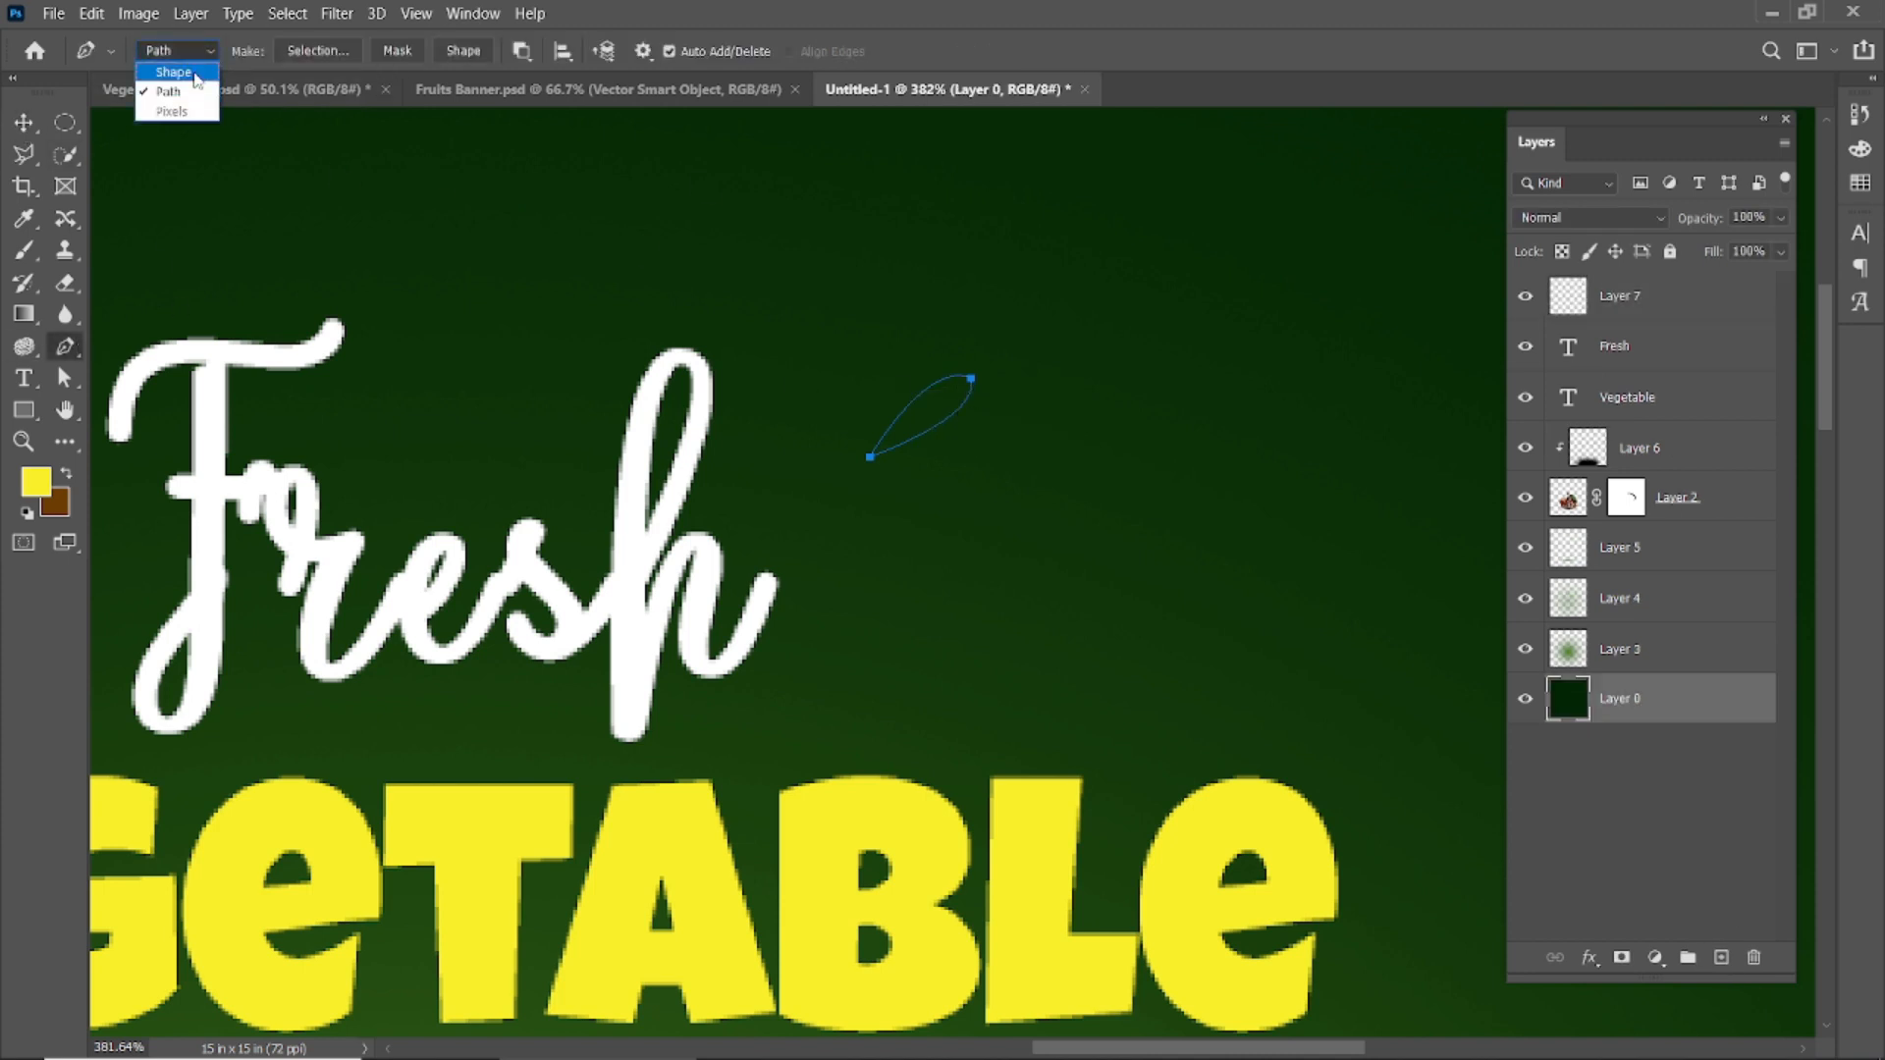
left_click(162, 74)
- Remove the leaf path beside "Fresh" together with the empty extra layers
left_click(1721, 957)
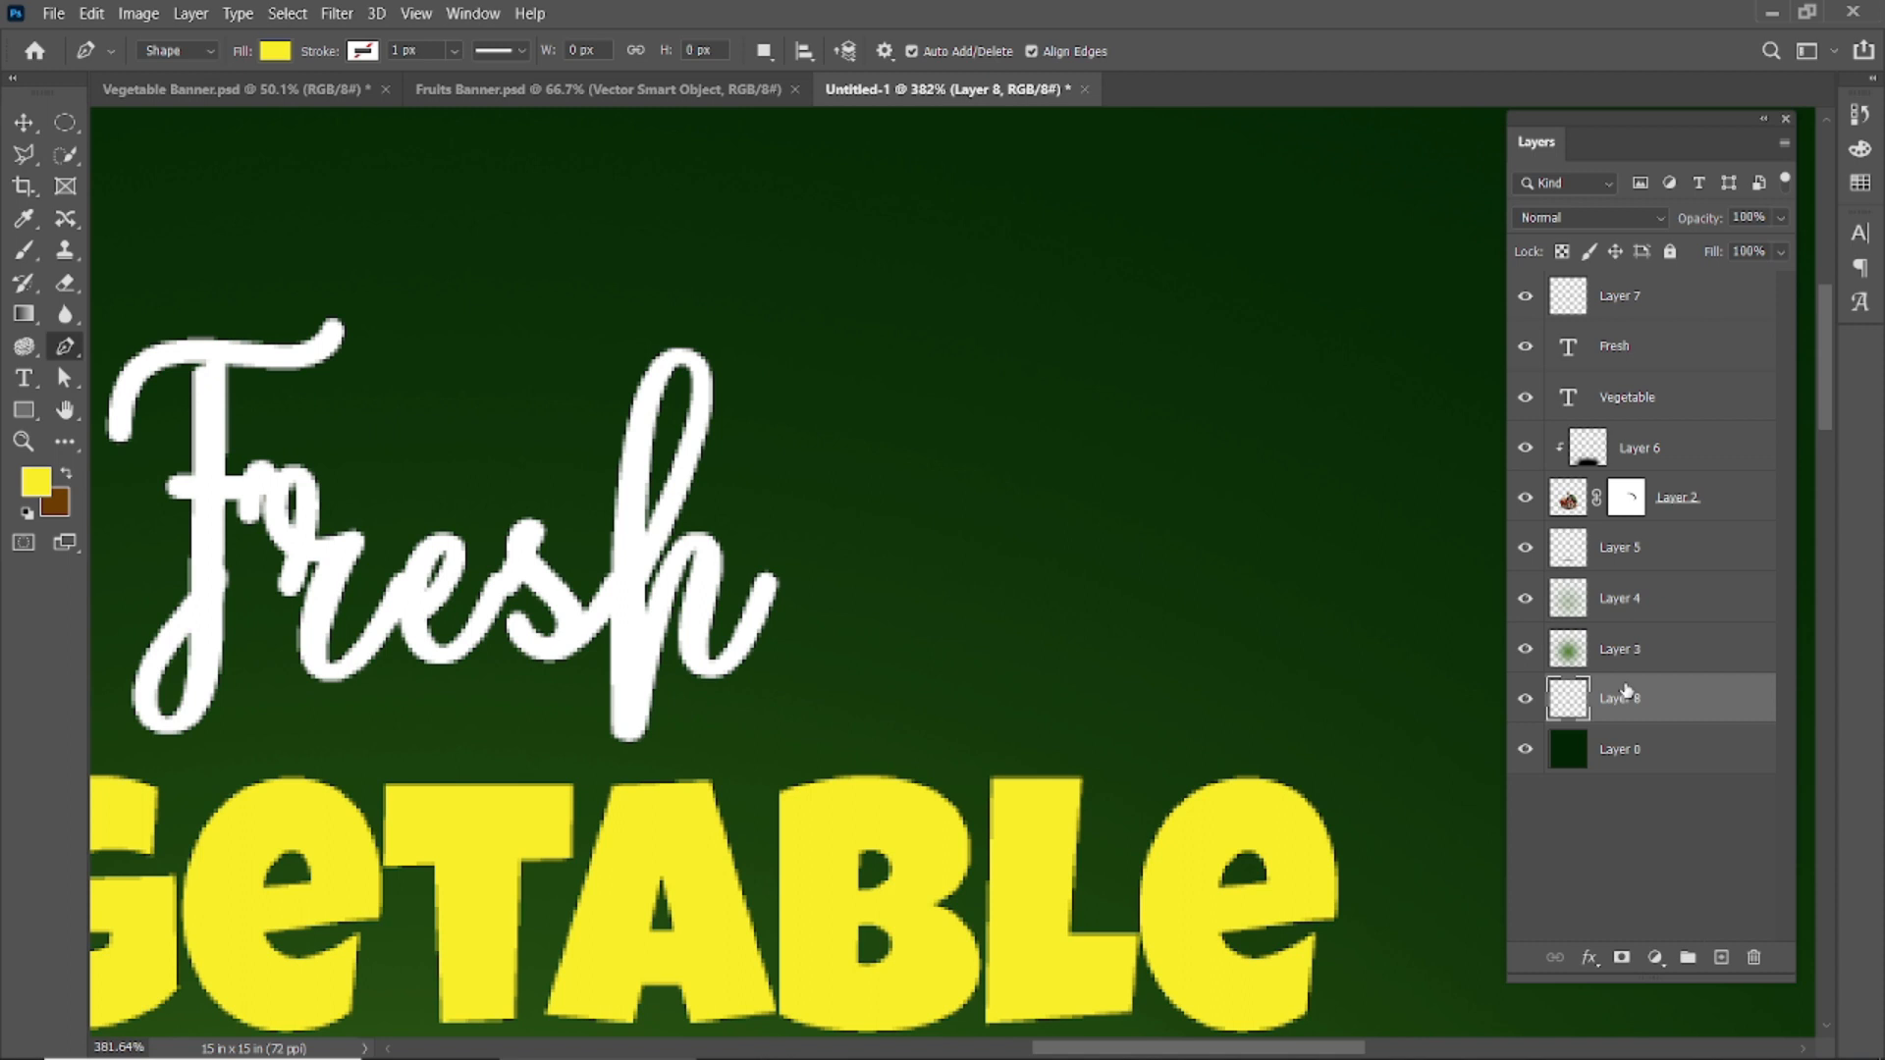
key("ctrl+z")
key("ctrl+z")
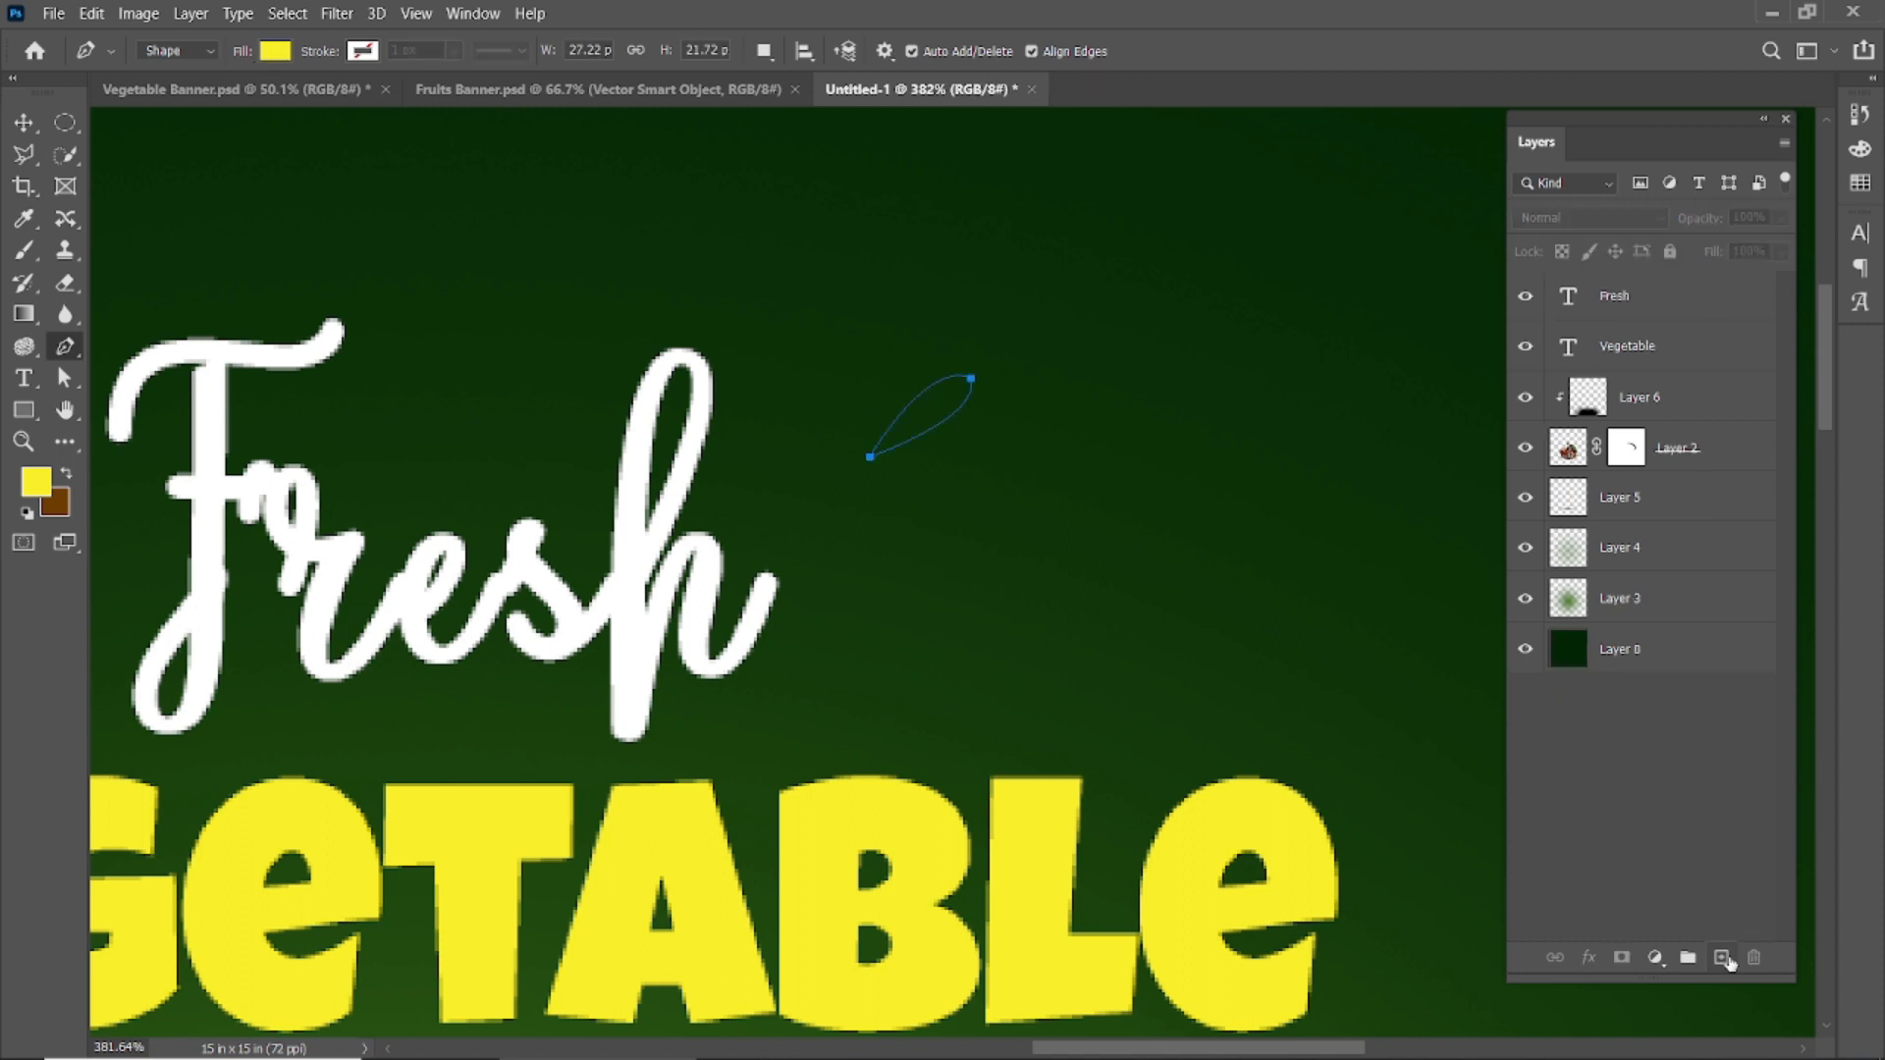
left_click(1723, 959)
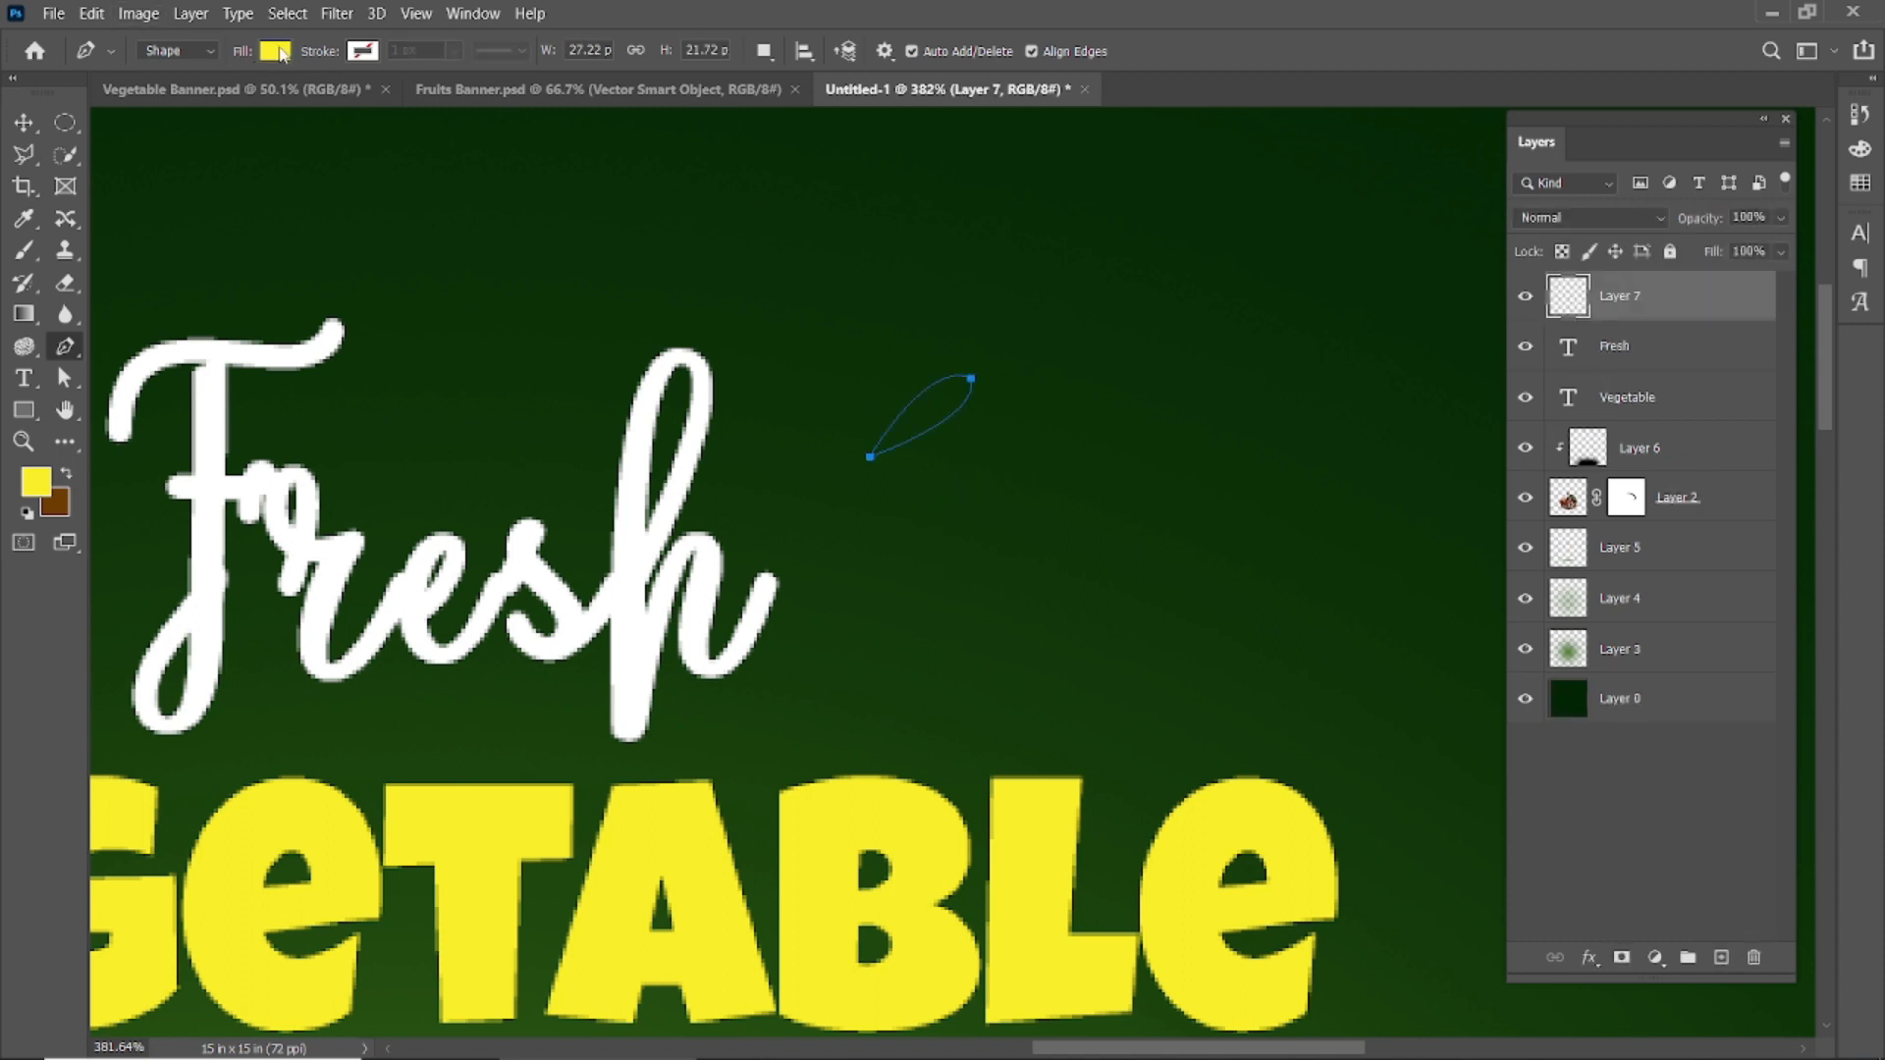
left_click(26, 122)
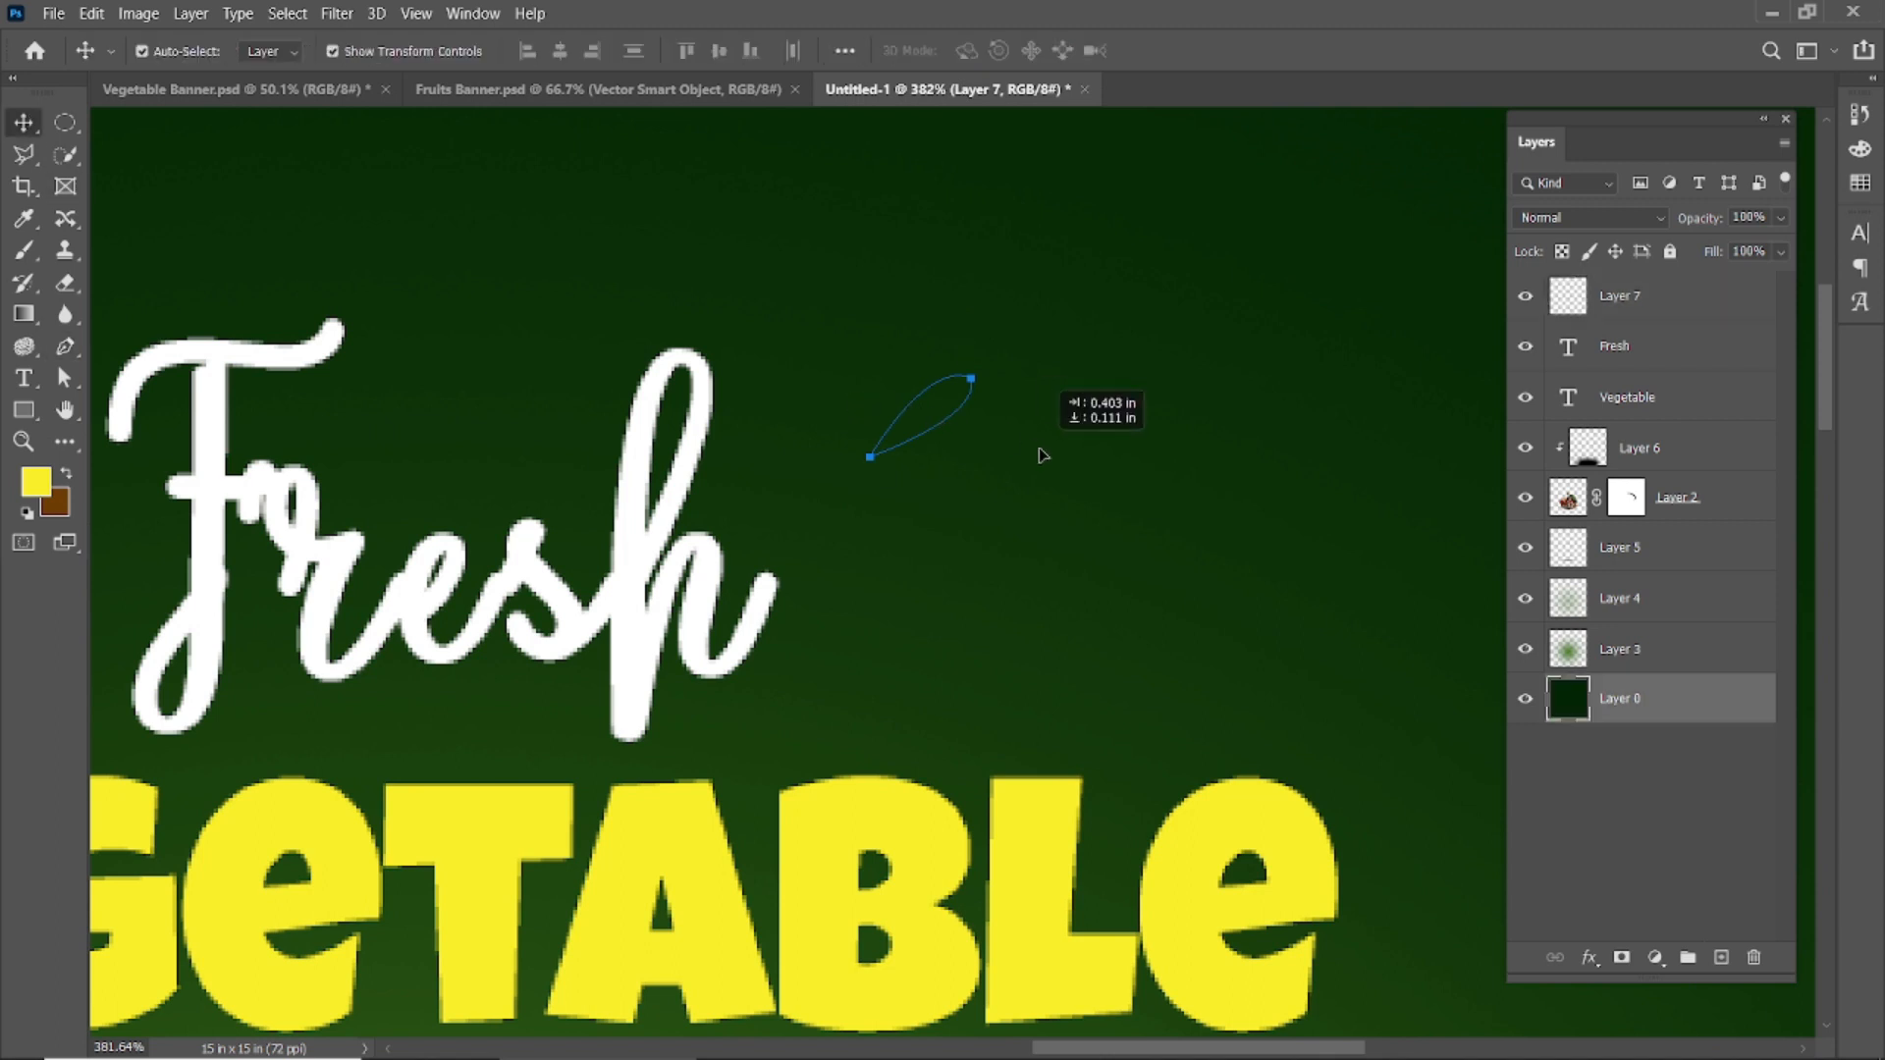
key("Delete")
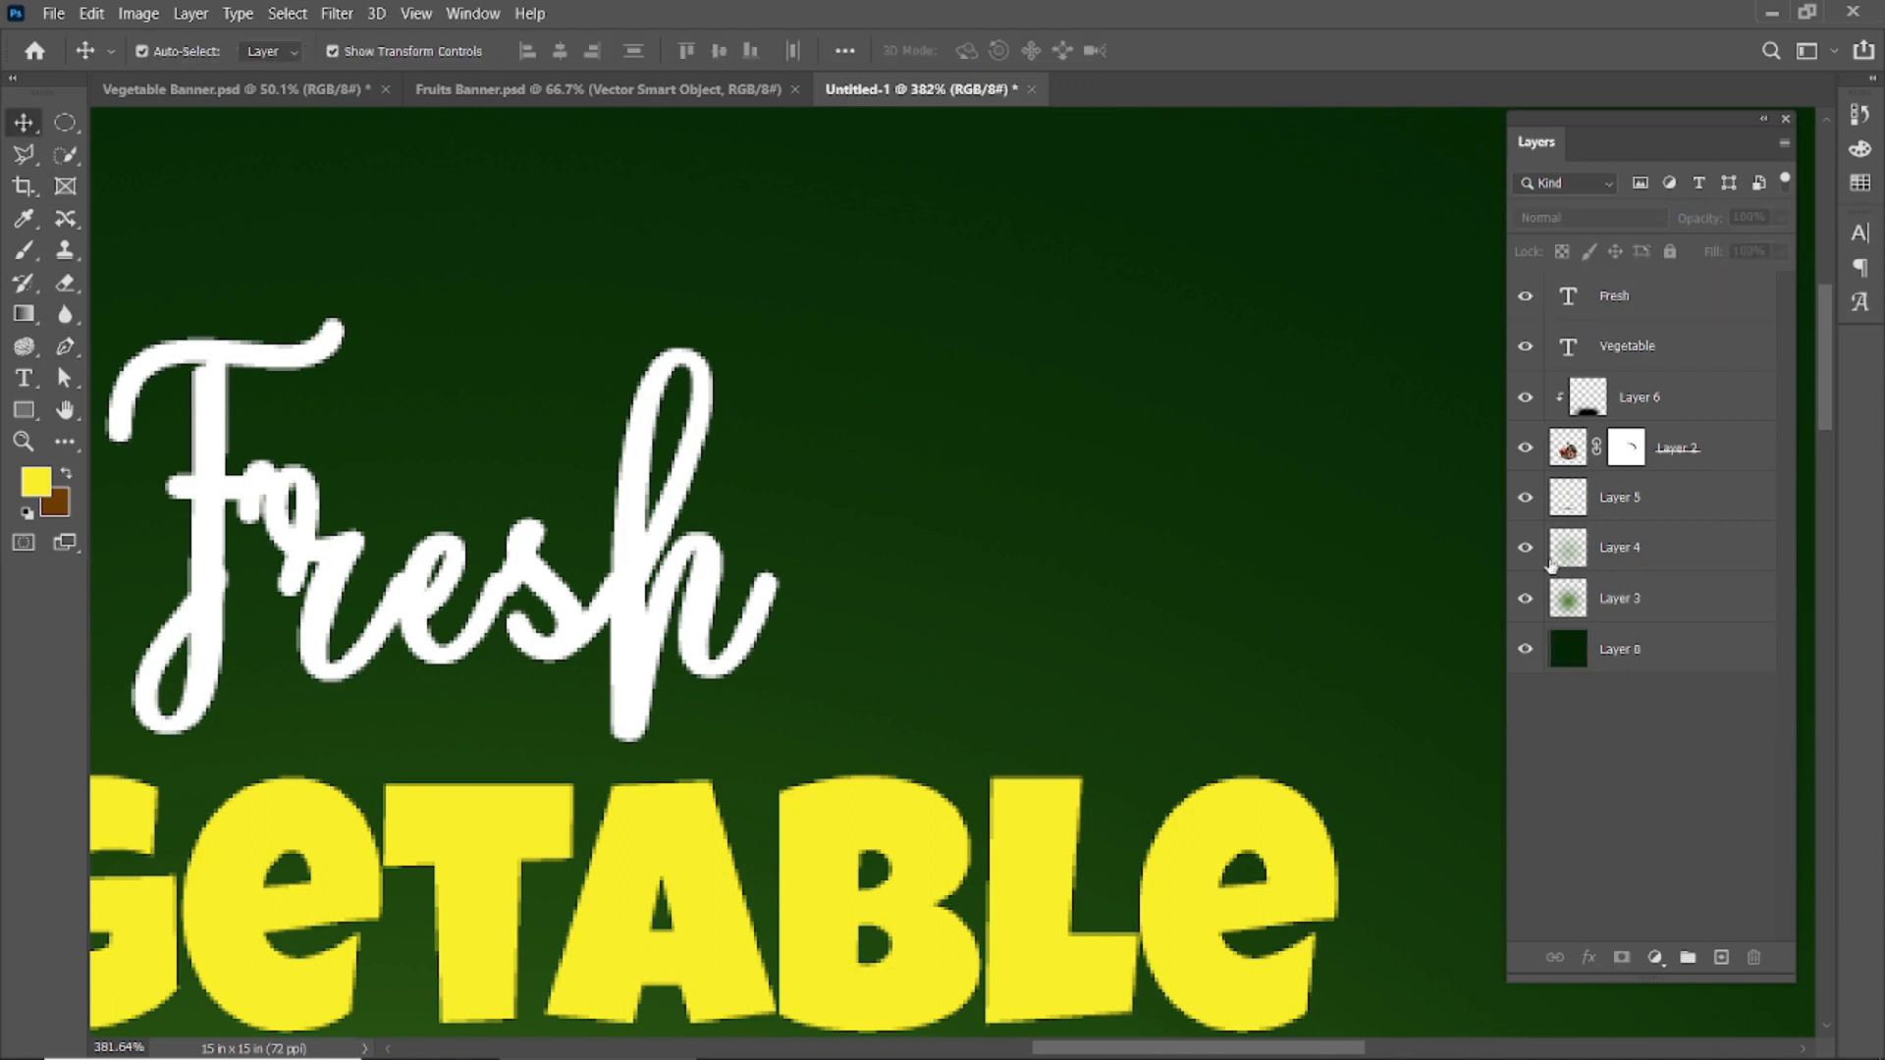
- Draw a closed green leaf shape about 45 × 33 px beside "Fresh" with the Pen tool on a new layer
left_click(1720, 958)
left_click(64, 347)
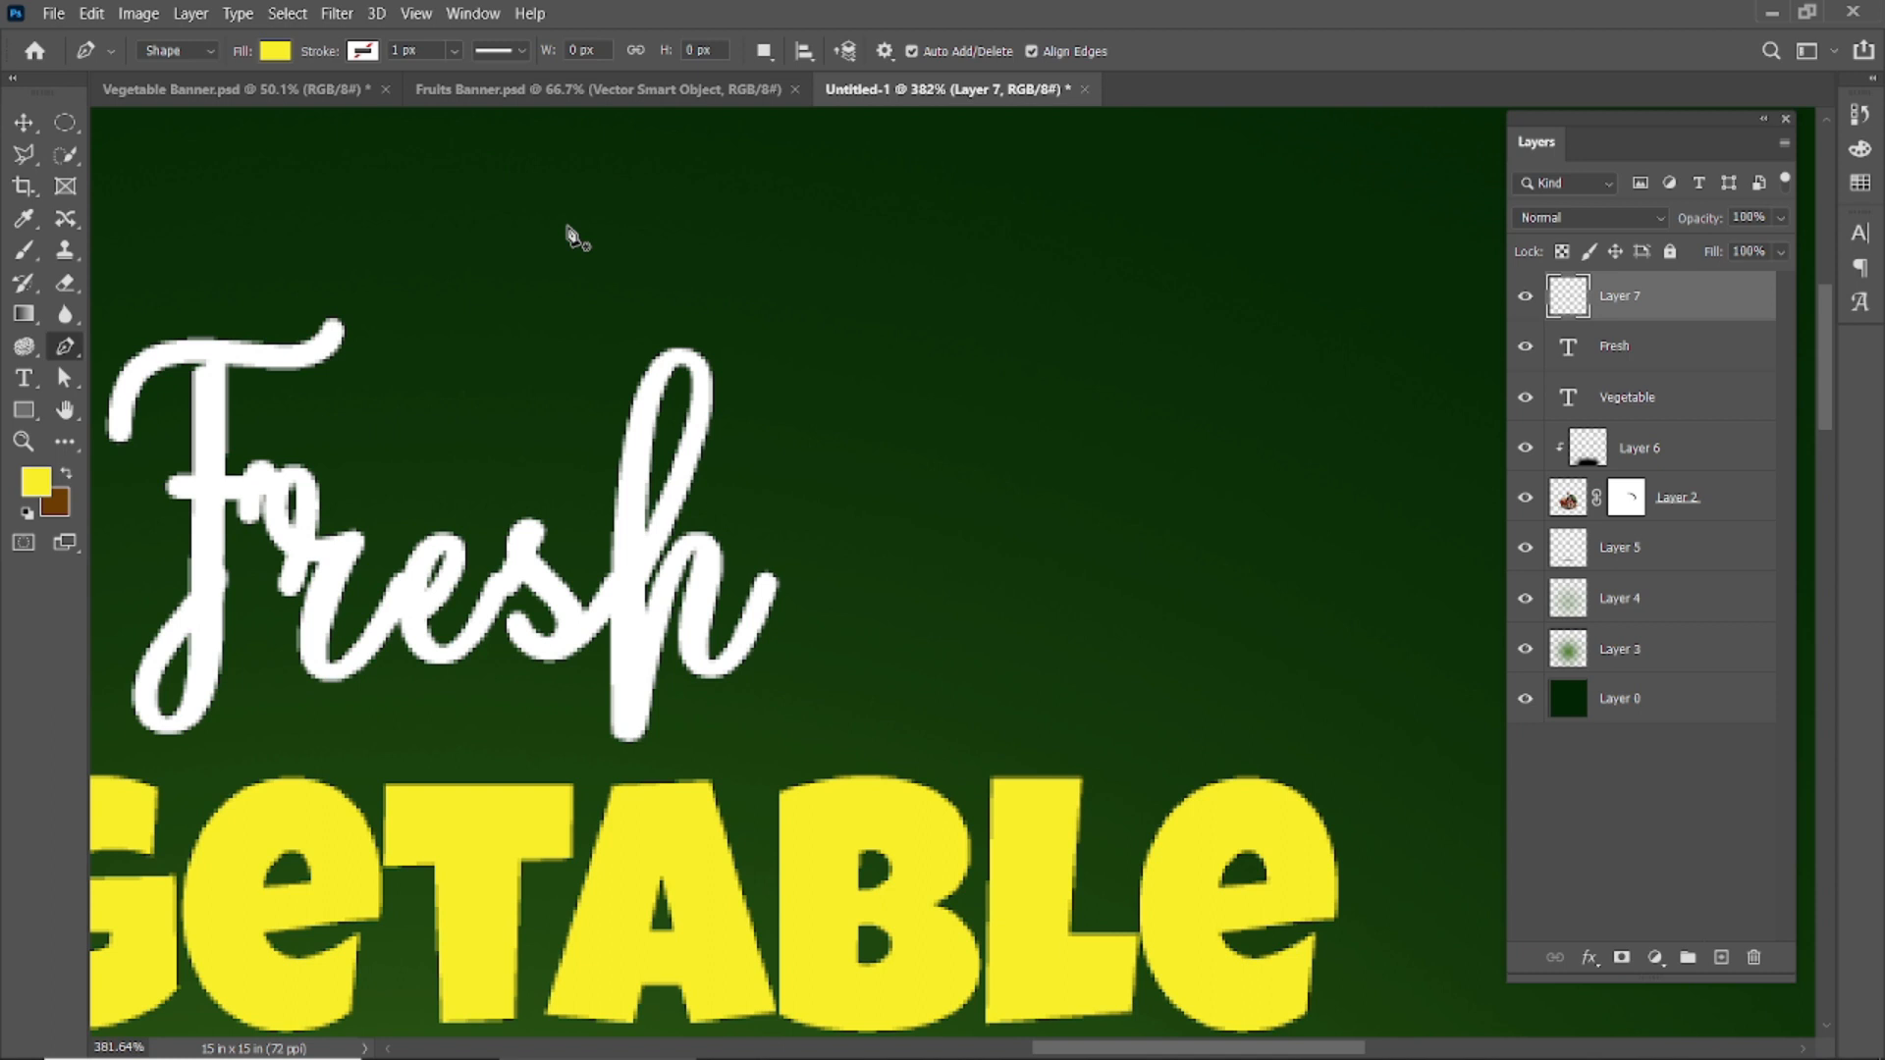
left_click(276, 51)
left_click(298, 181)
left_click(754, 10)
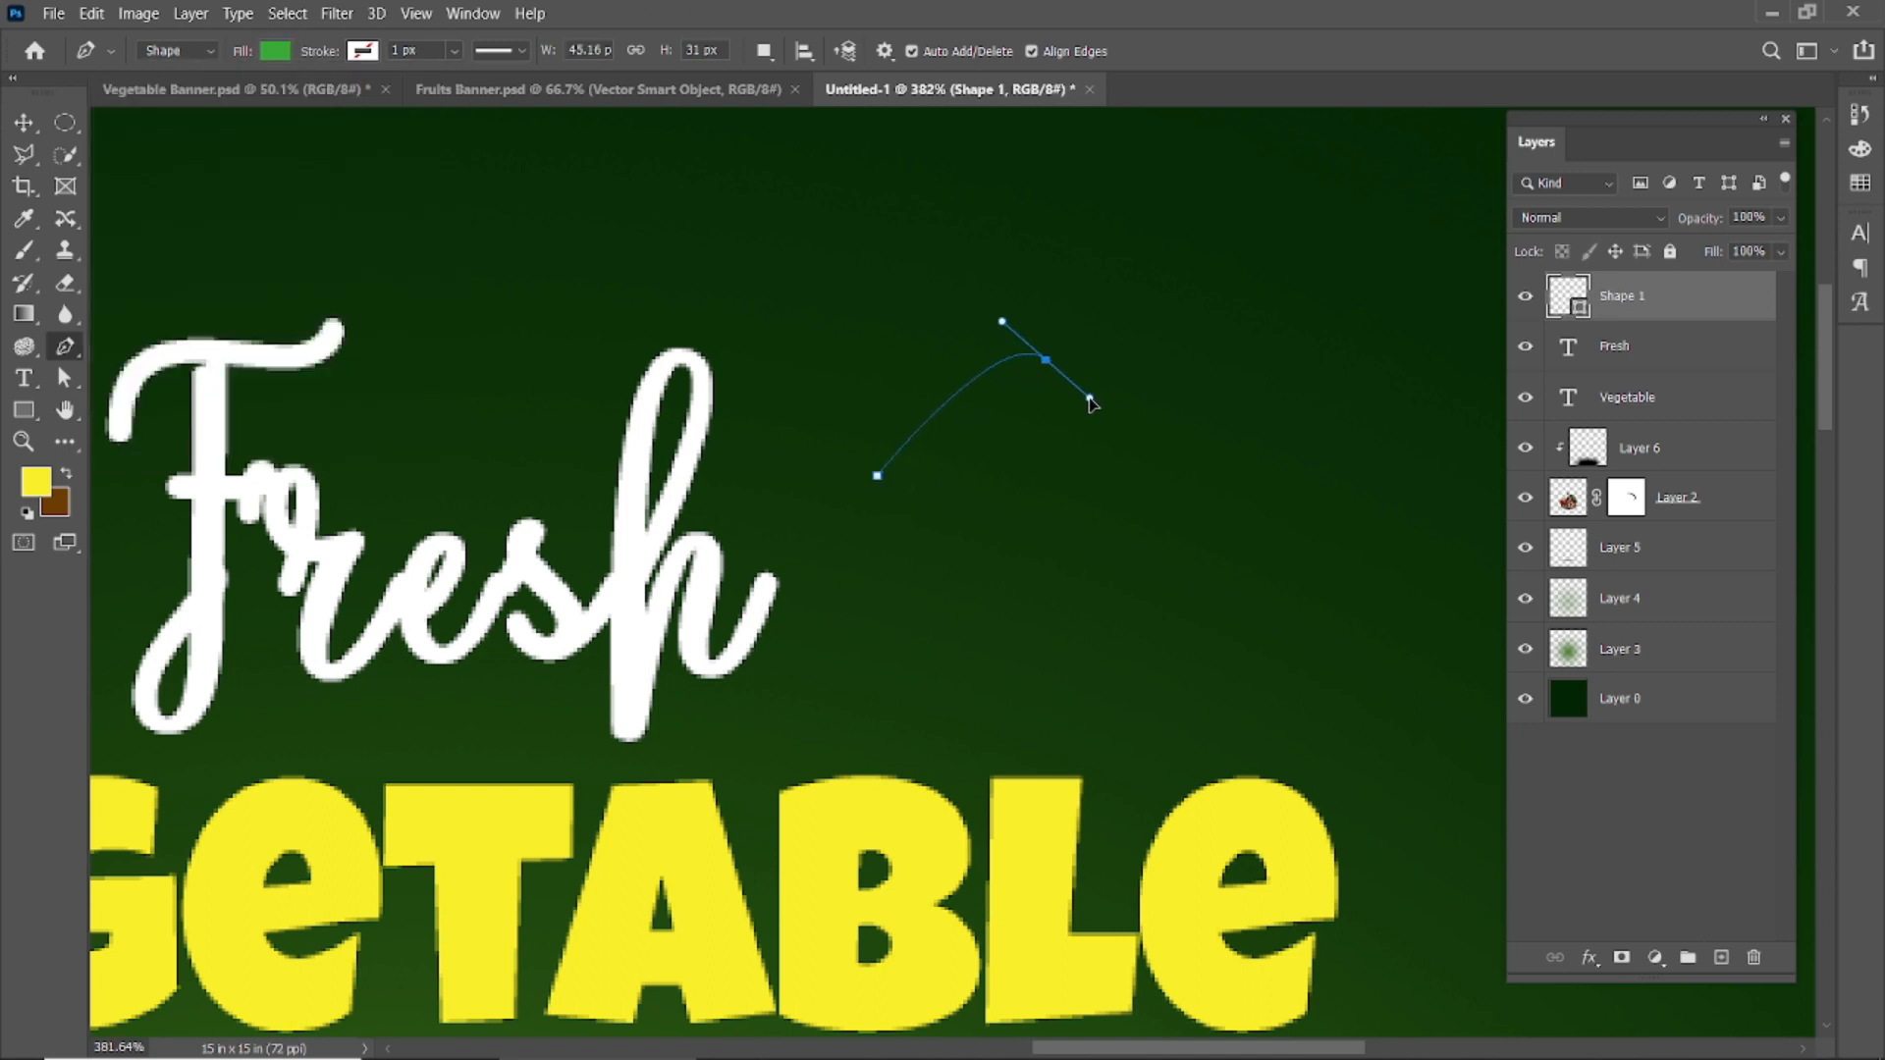
left_click_drag(1089, 406, 1089, 405)
scroll(1065, 392, "up", 3)
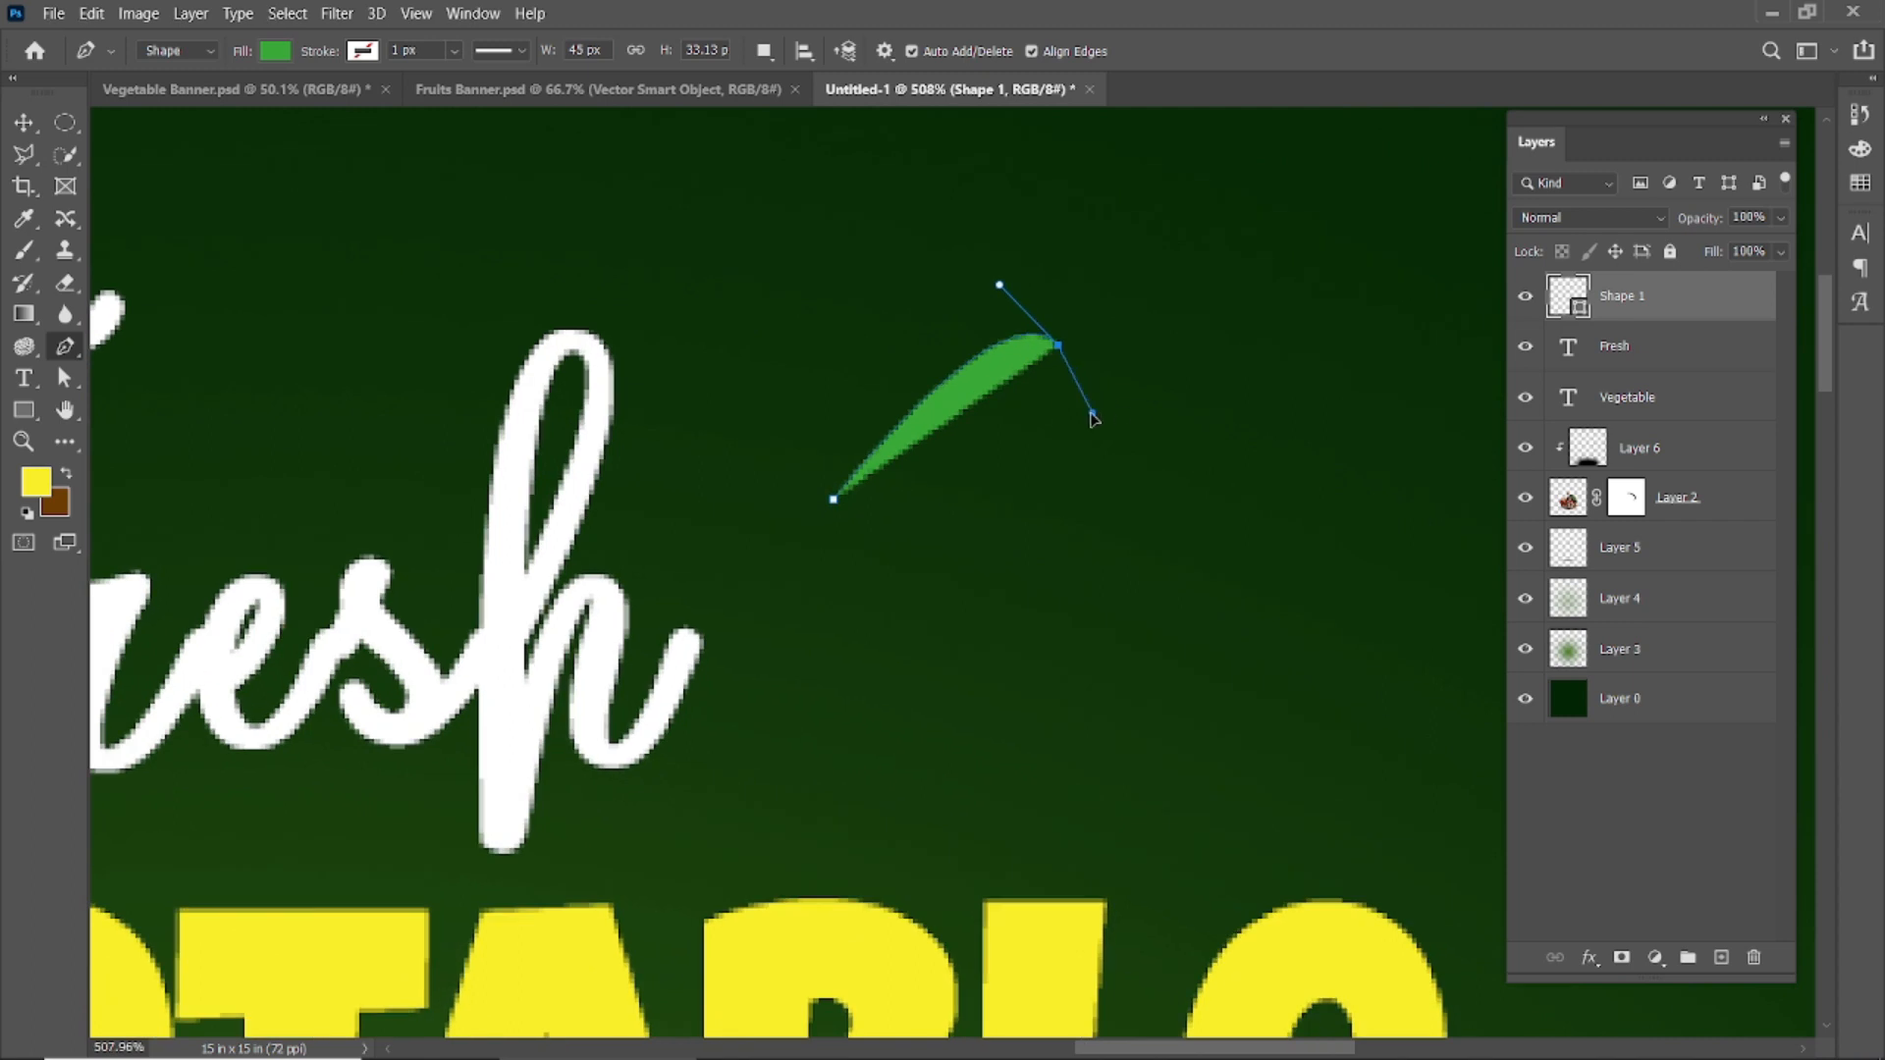
left_click(833, 500)
left_click(24, 124)
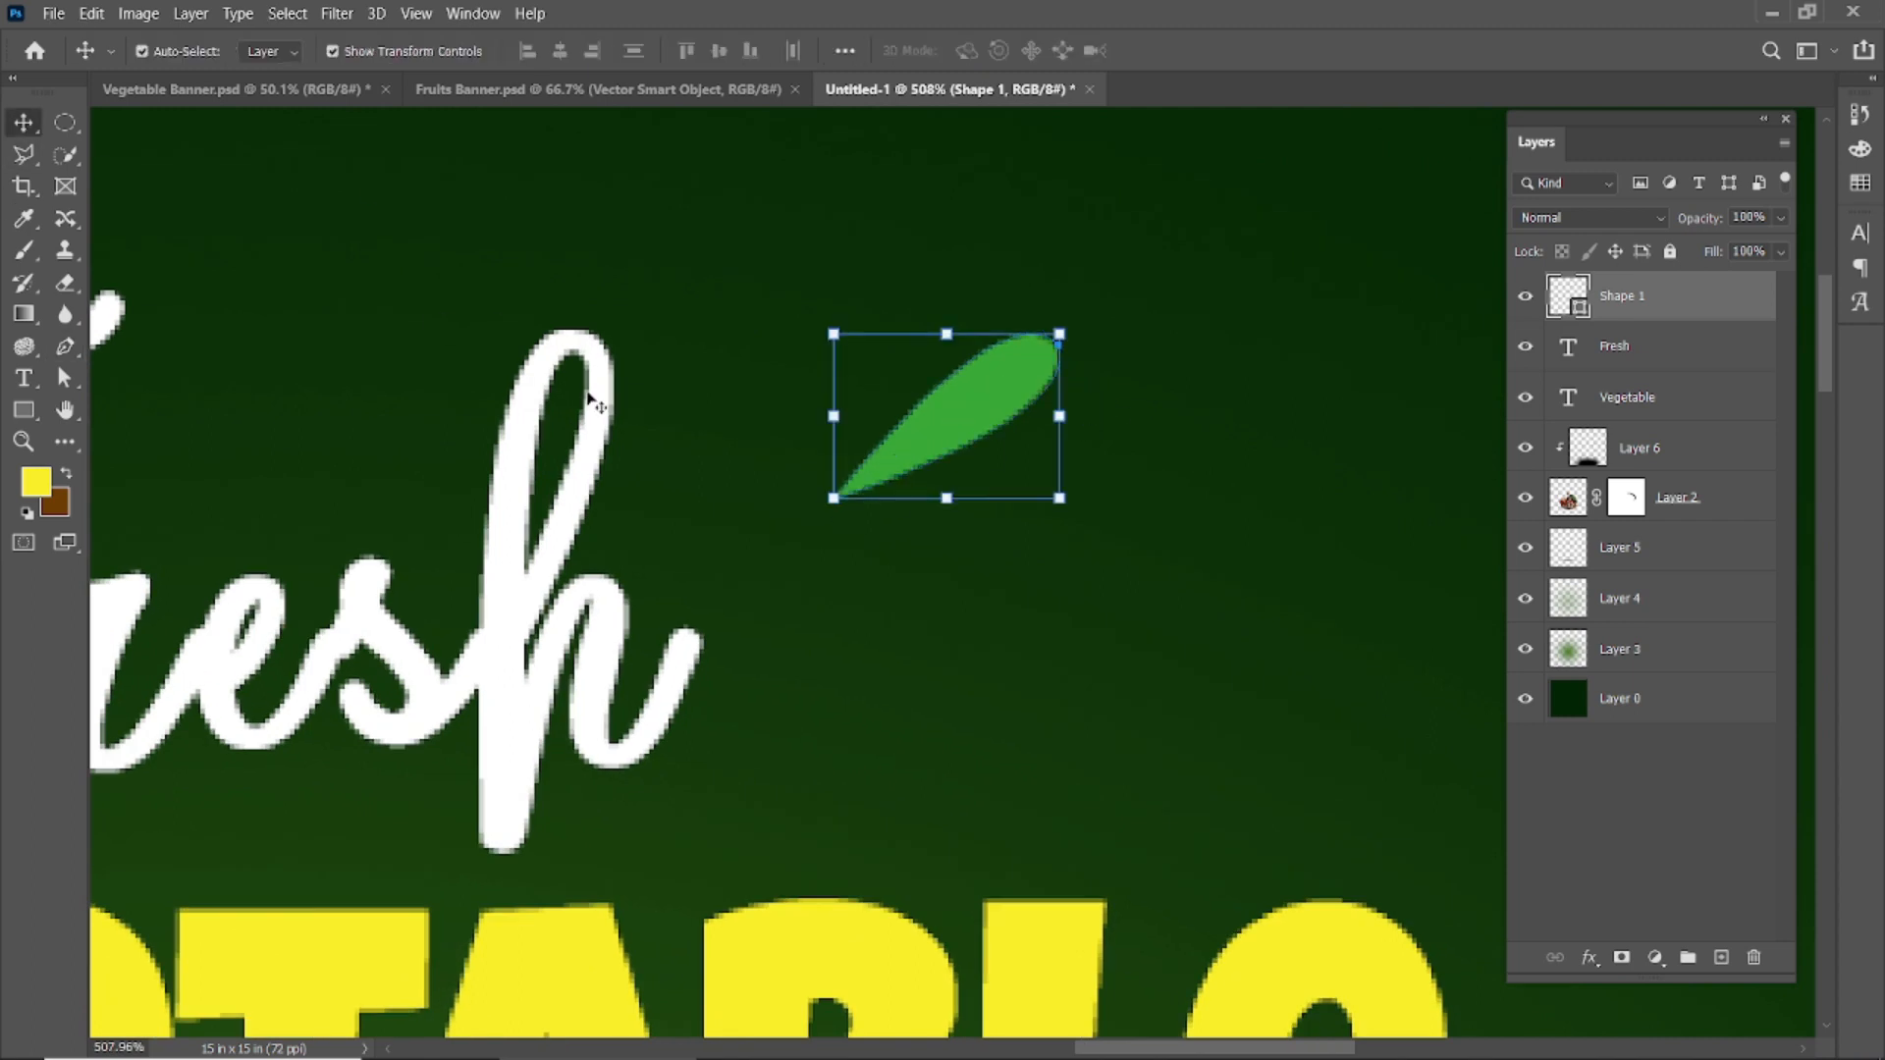
- Scale the green leaf shape down to about 35% and apply the transform
left_click(888, 511)
scroll(895, 511, "down", 20)
scroll(1080, 294, "up", 4)
left_click(1046, 204)
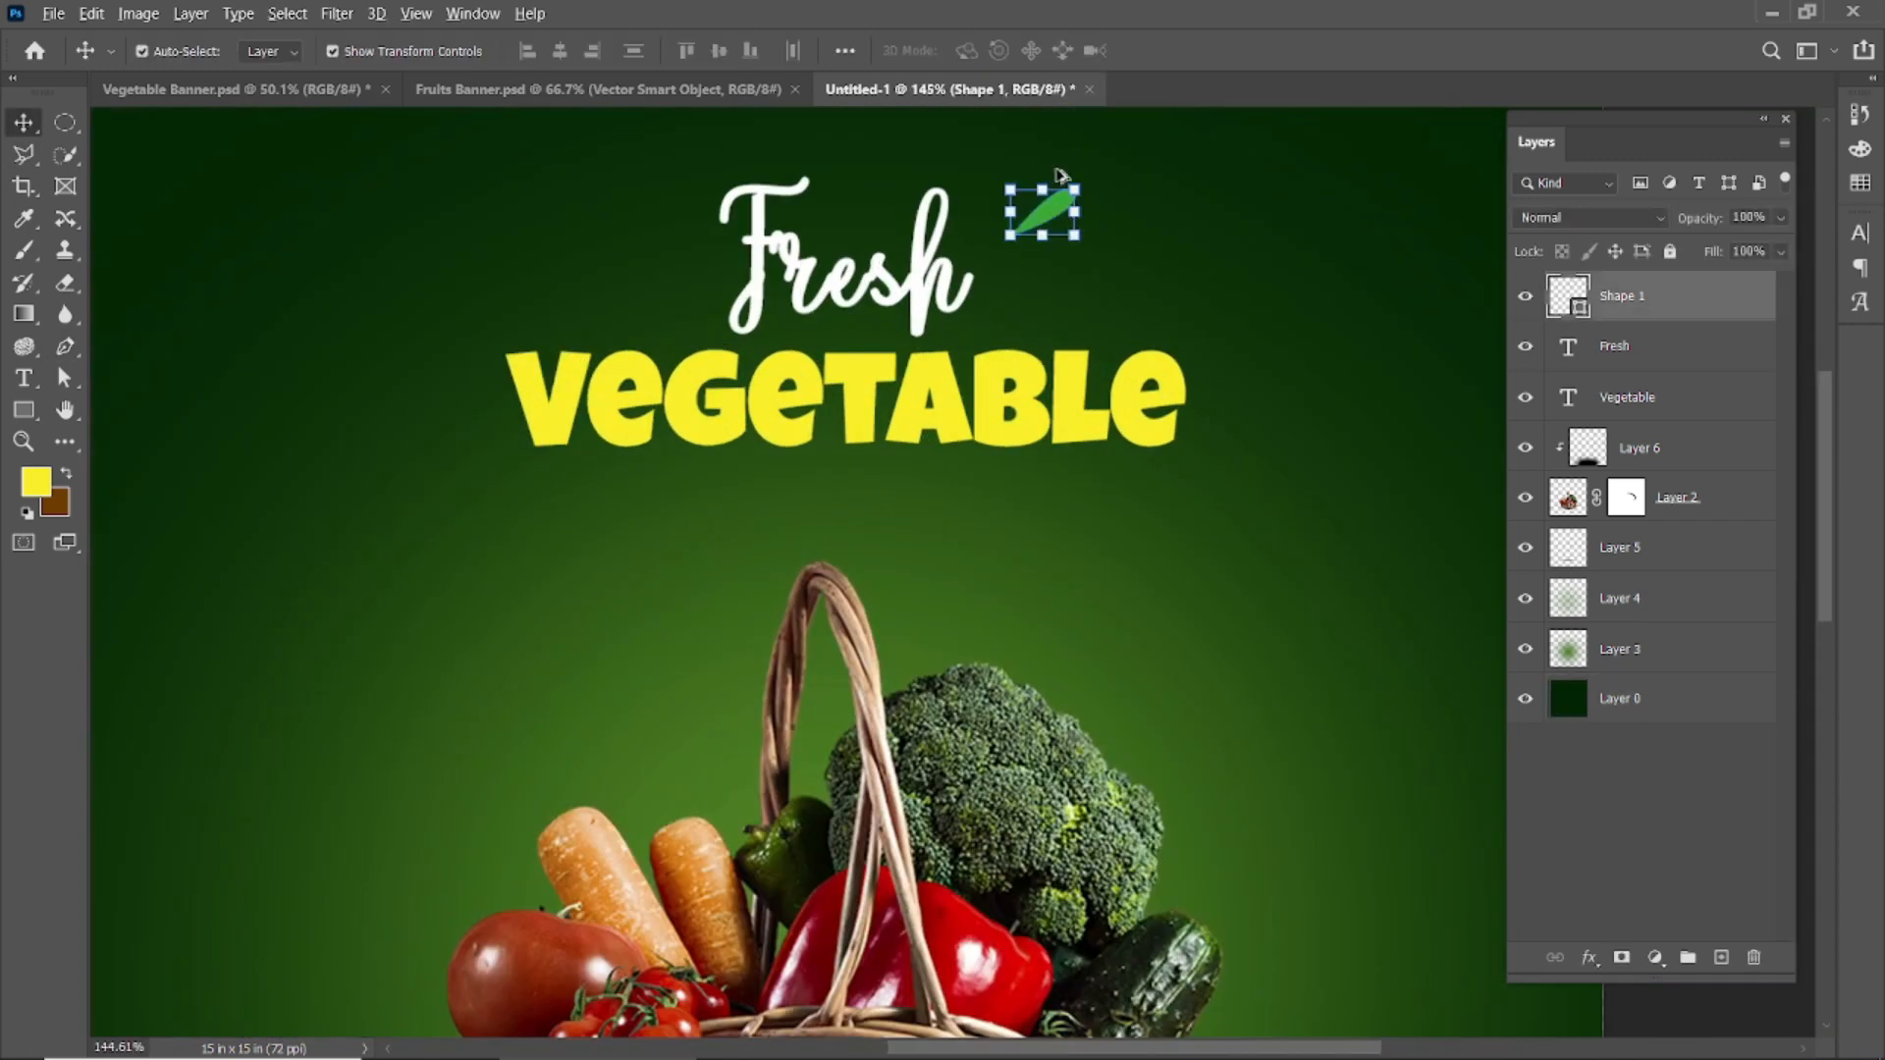
scroll(1114, 257, "up", 6)
left_click_drag(1129, 263, 1042, 347)
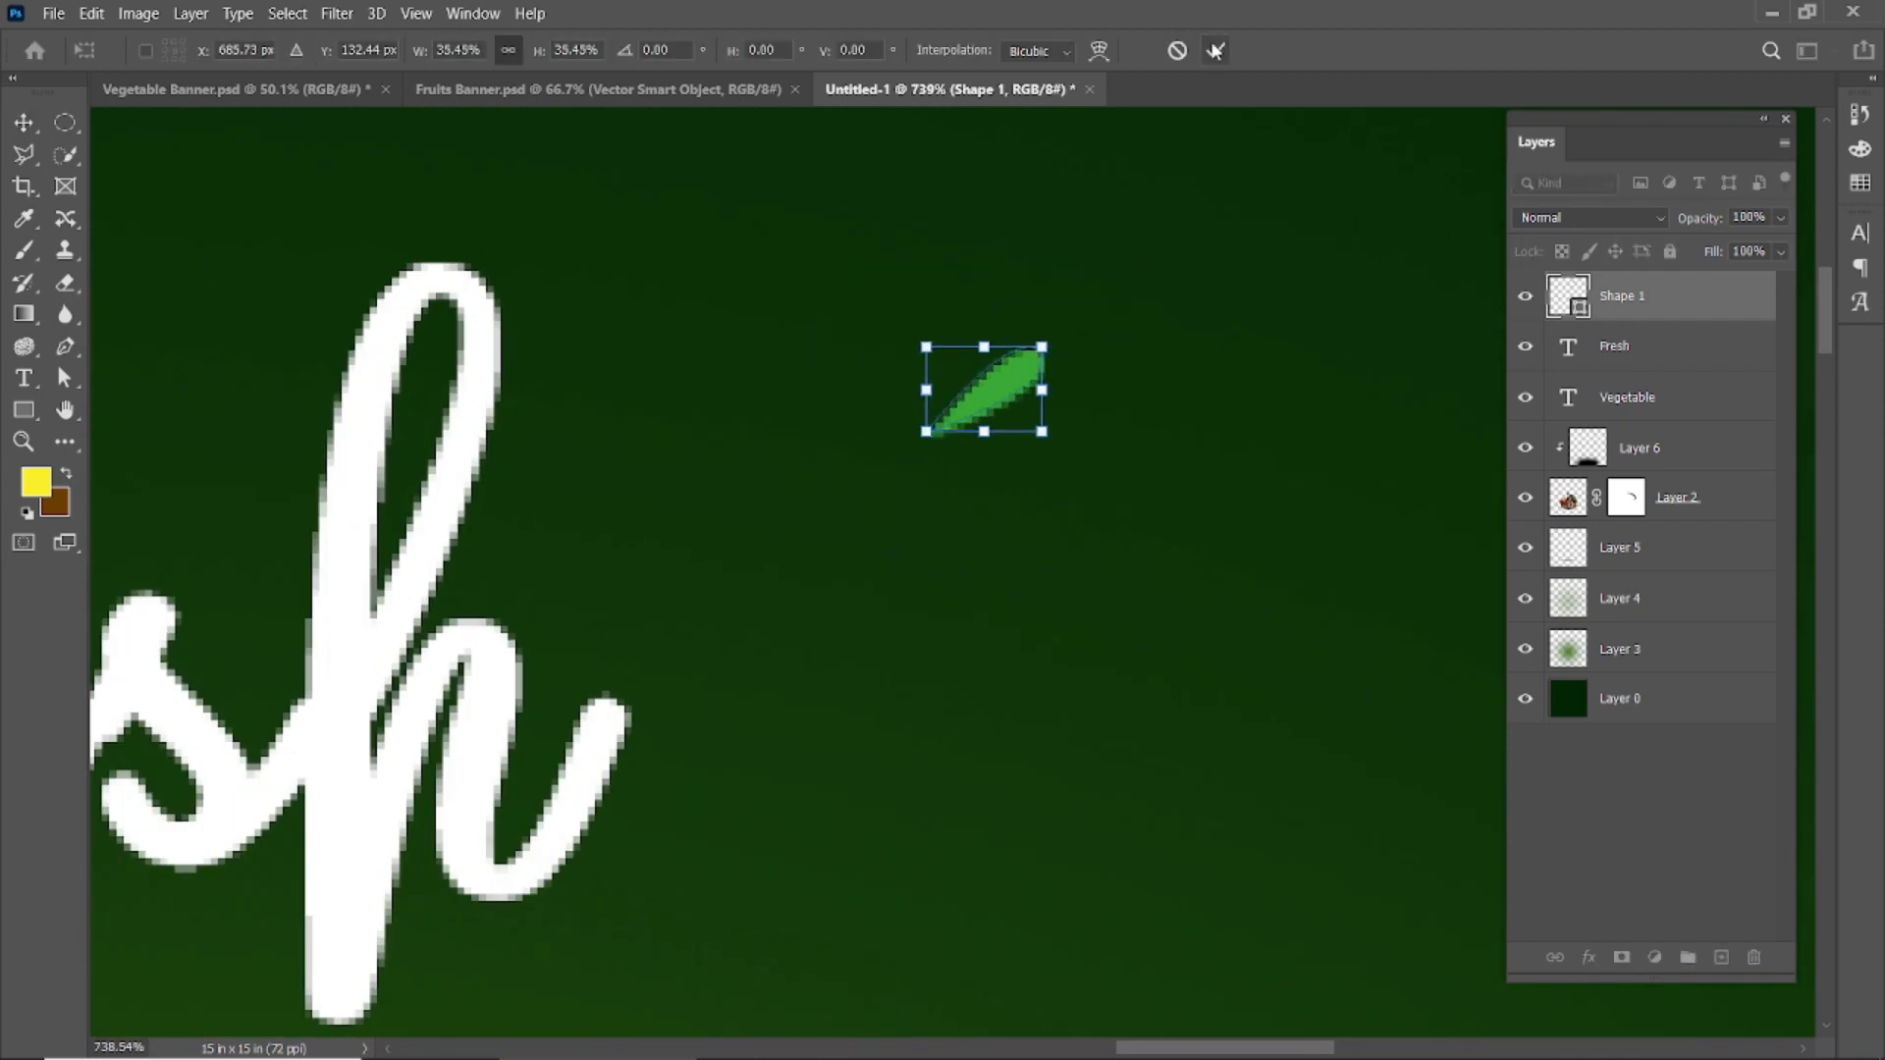
left_click(1215, 51)
left_click(1119, 424)
scroll(1119, 425, "down", 15)
scroll(1084, 240, "up", 5)
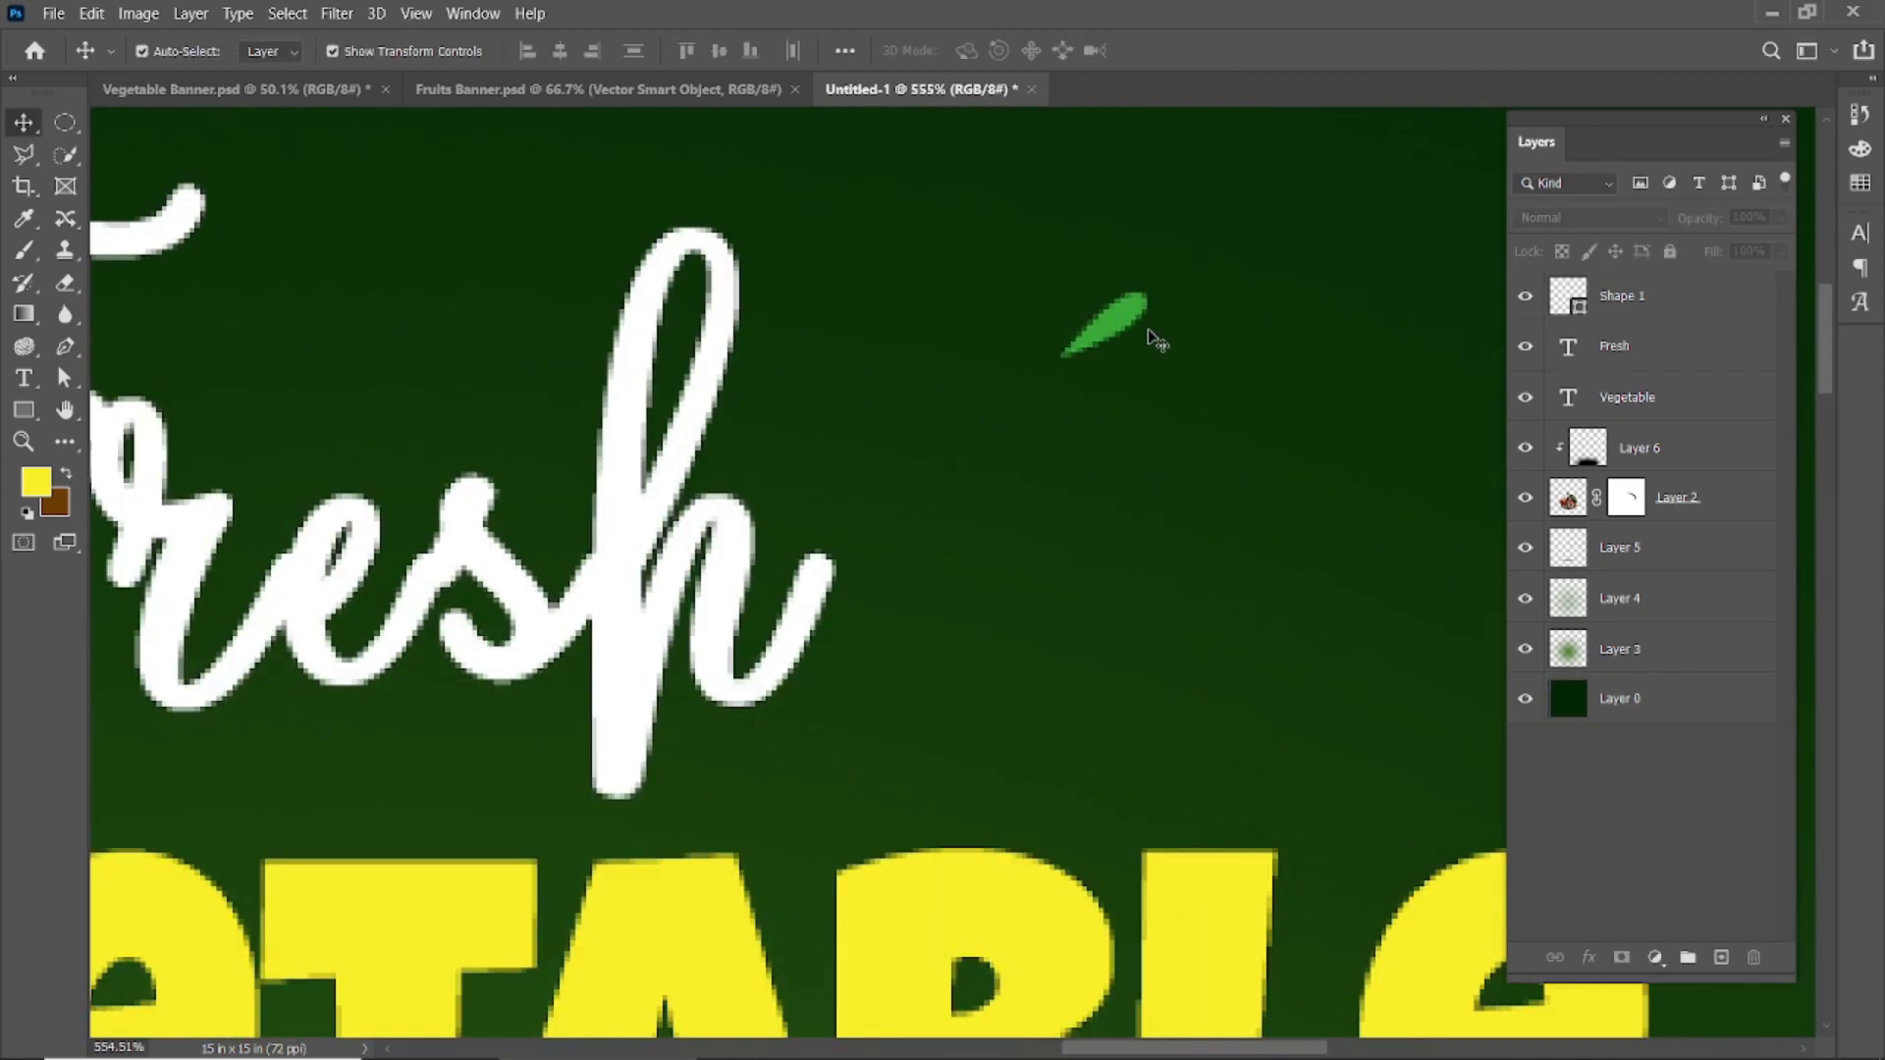
- Duplicate the leaf just below the original and rotate the copy until it lies horizontal
left_click(1077, 230)
scroll(1153, 286, "up", 2)
left_click_drag(1162, 278, 1145, 368)
left_click(1215, 50)
key("ctrl+t")
left_click_drag(1222, 450, 1171, 521)
- Duplicate the leaf again, rotate this copy about -66°, and place it above the original to complete the fan
left_click_drag(1142, 388, 1129, 205)
left_click(1216, 50)
right_click(1132, 415)
left_click(1127, 415)
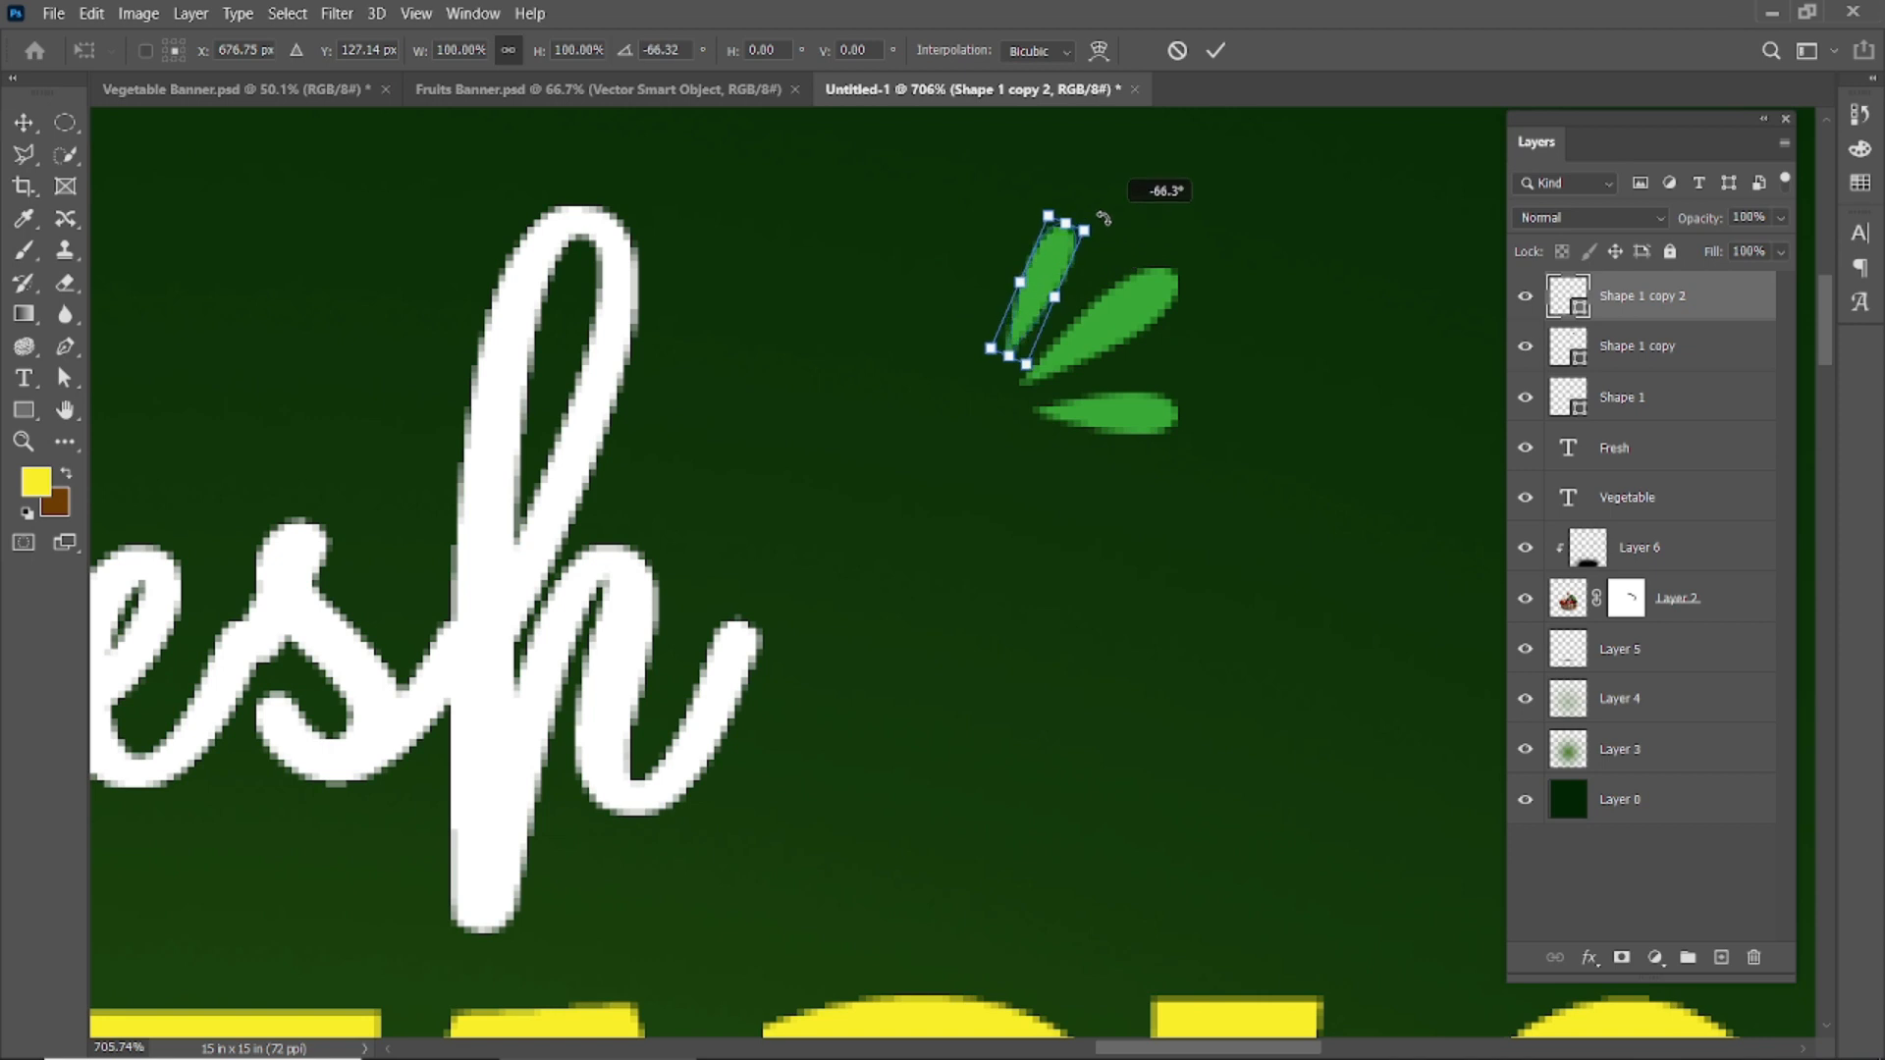
left_click_drag(1052, 263, 1077, 228)
left_click_drag(1023, 294, 1079, 298)
left_click(1215, 50)
- Check the three-leaf accent up close and against the whole banner
left_click(1253, 265)
scroll(1056, 449, "down", 4)
left_click(1034, 341)
scroll(1050, 315, "up", 5)
key("Return")
left_click(1242, 301)
scroll(1060, 648, "down", 8)
left_click(463, 448)
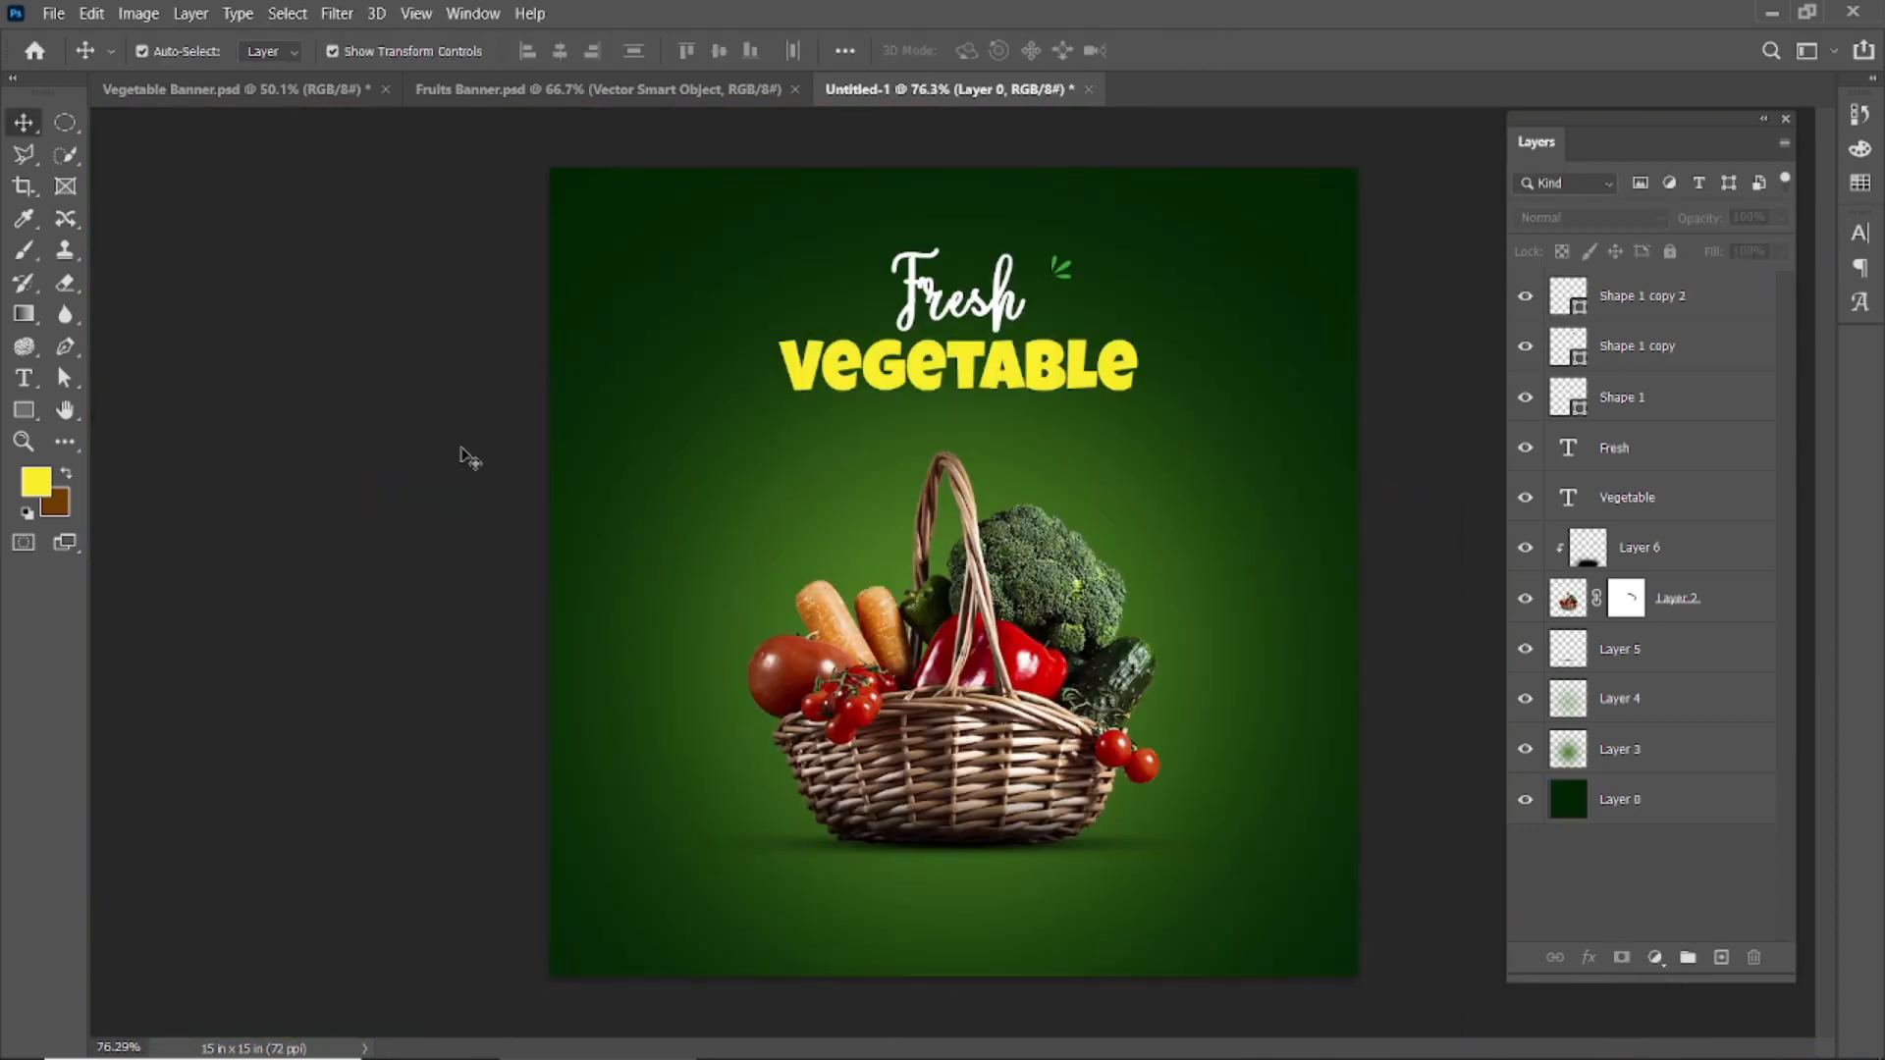
- Select all three leaf shapes and move them together right beside the "h" of "Fresh"
scroll(1055, 274, "up", 8)
left_click(1010, 218)
left_click(1107, 253, "shift")
left_click(1111, 334, "shift")
left_click_drag(1090, 251, 918, 426)
scroll(1014, 381, "down", 10)
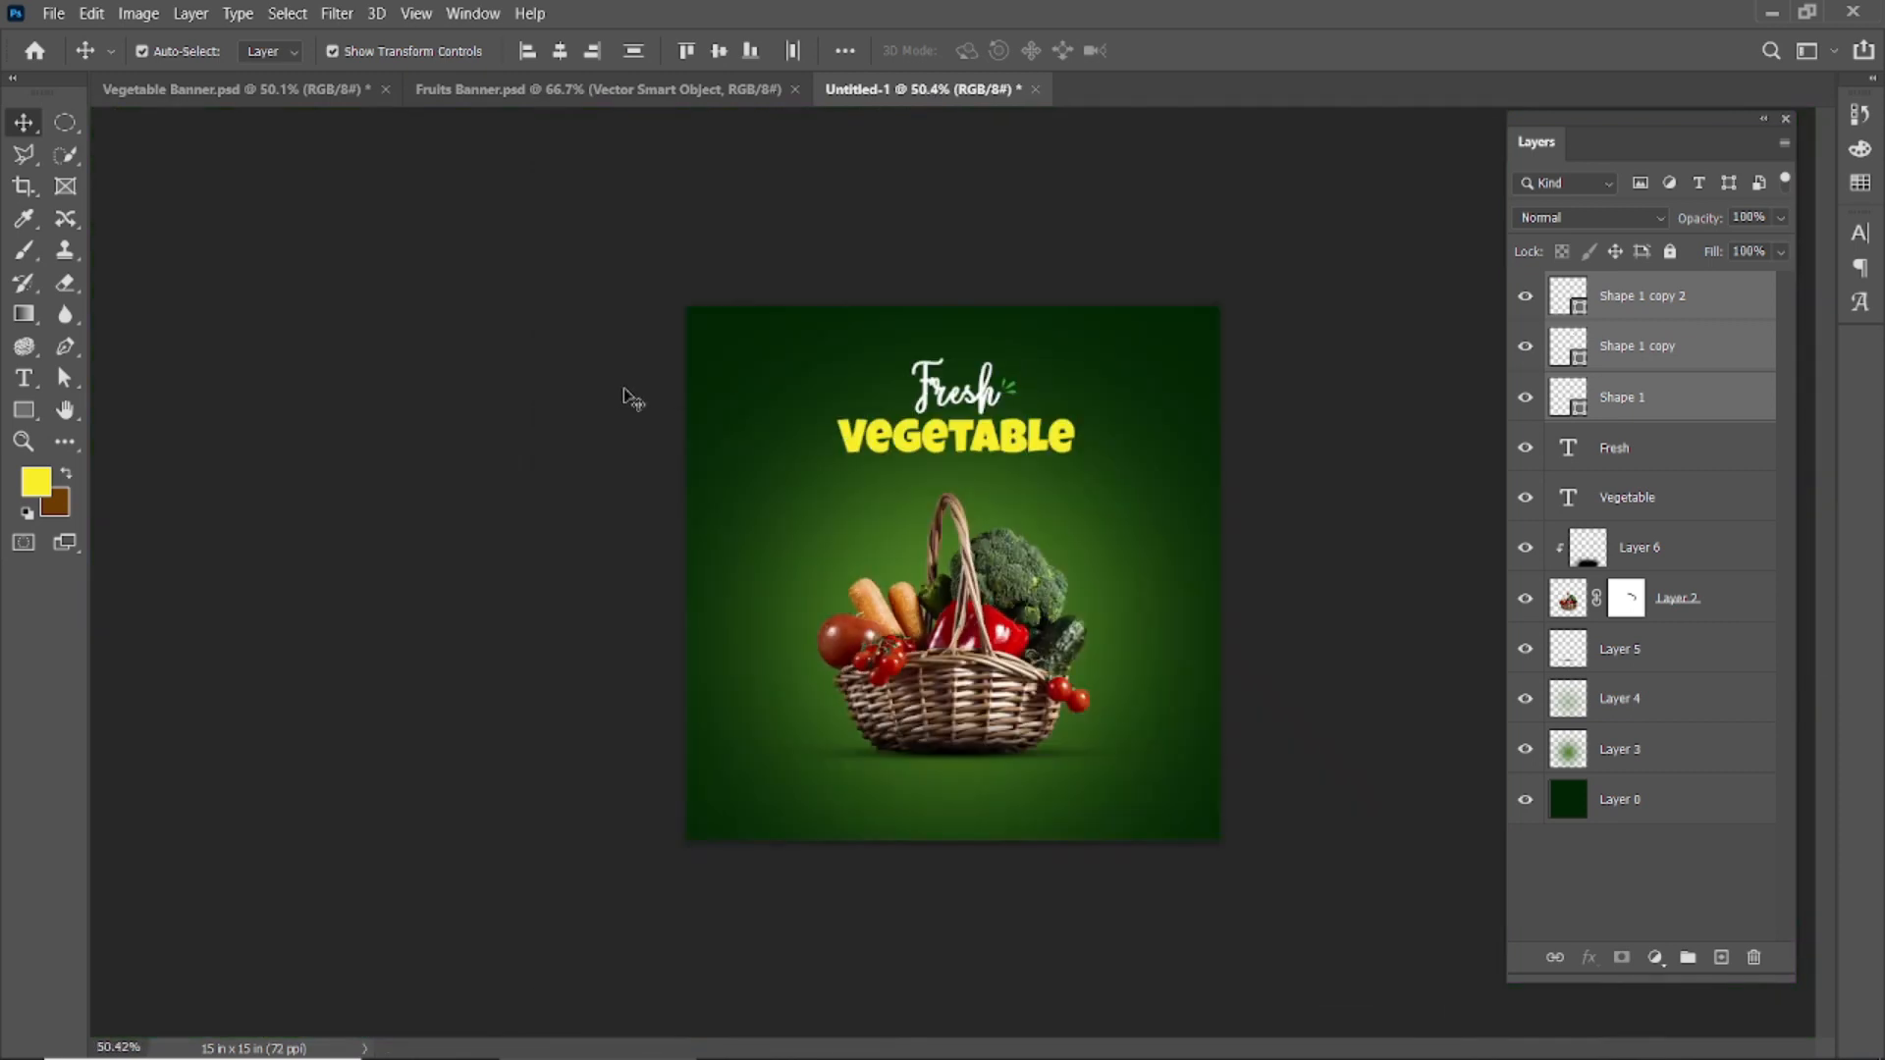
left_click(625, 395)
scroll(1029, 414, "up", 3)
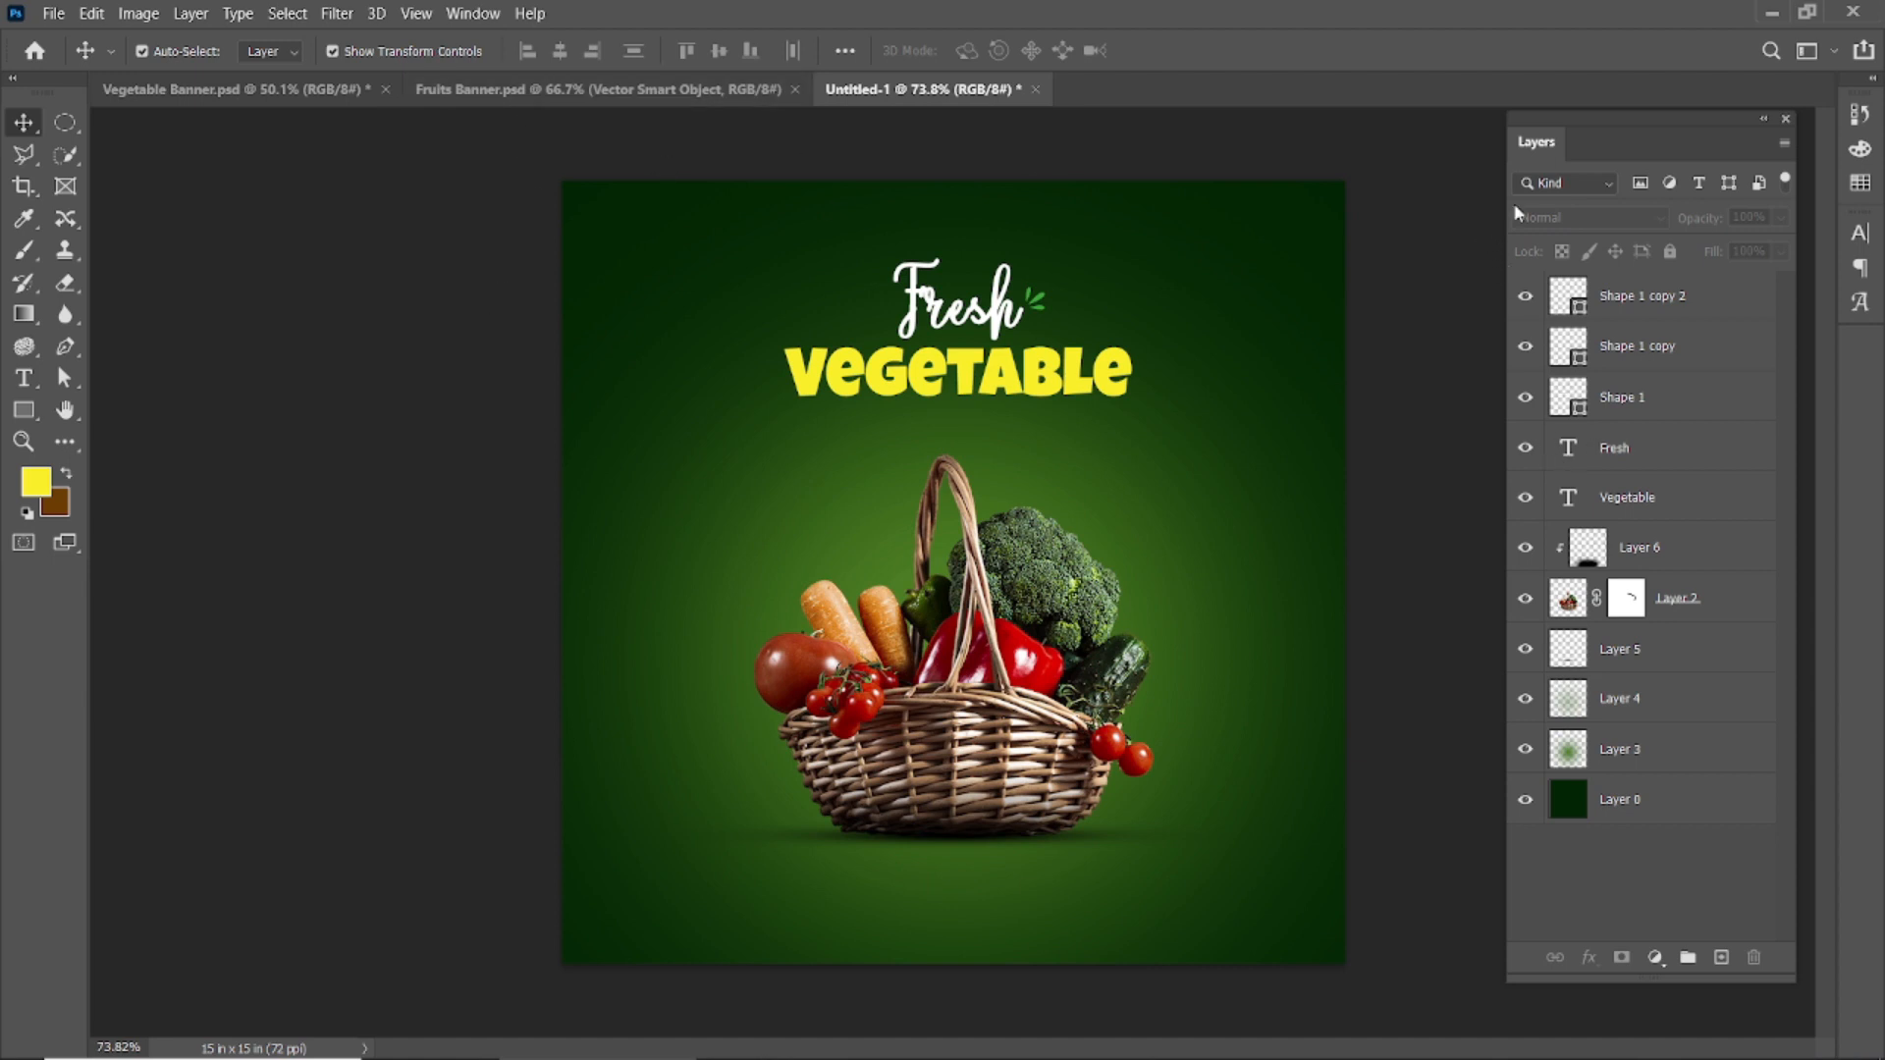
- Draw a tiny green circle with the Ellipse tool in the empty area below and to the left of the headline
scroll(750, 471, "up", 1)
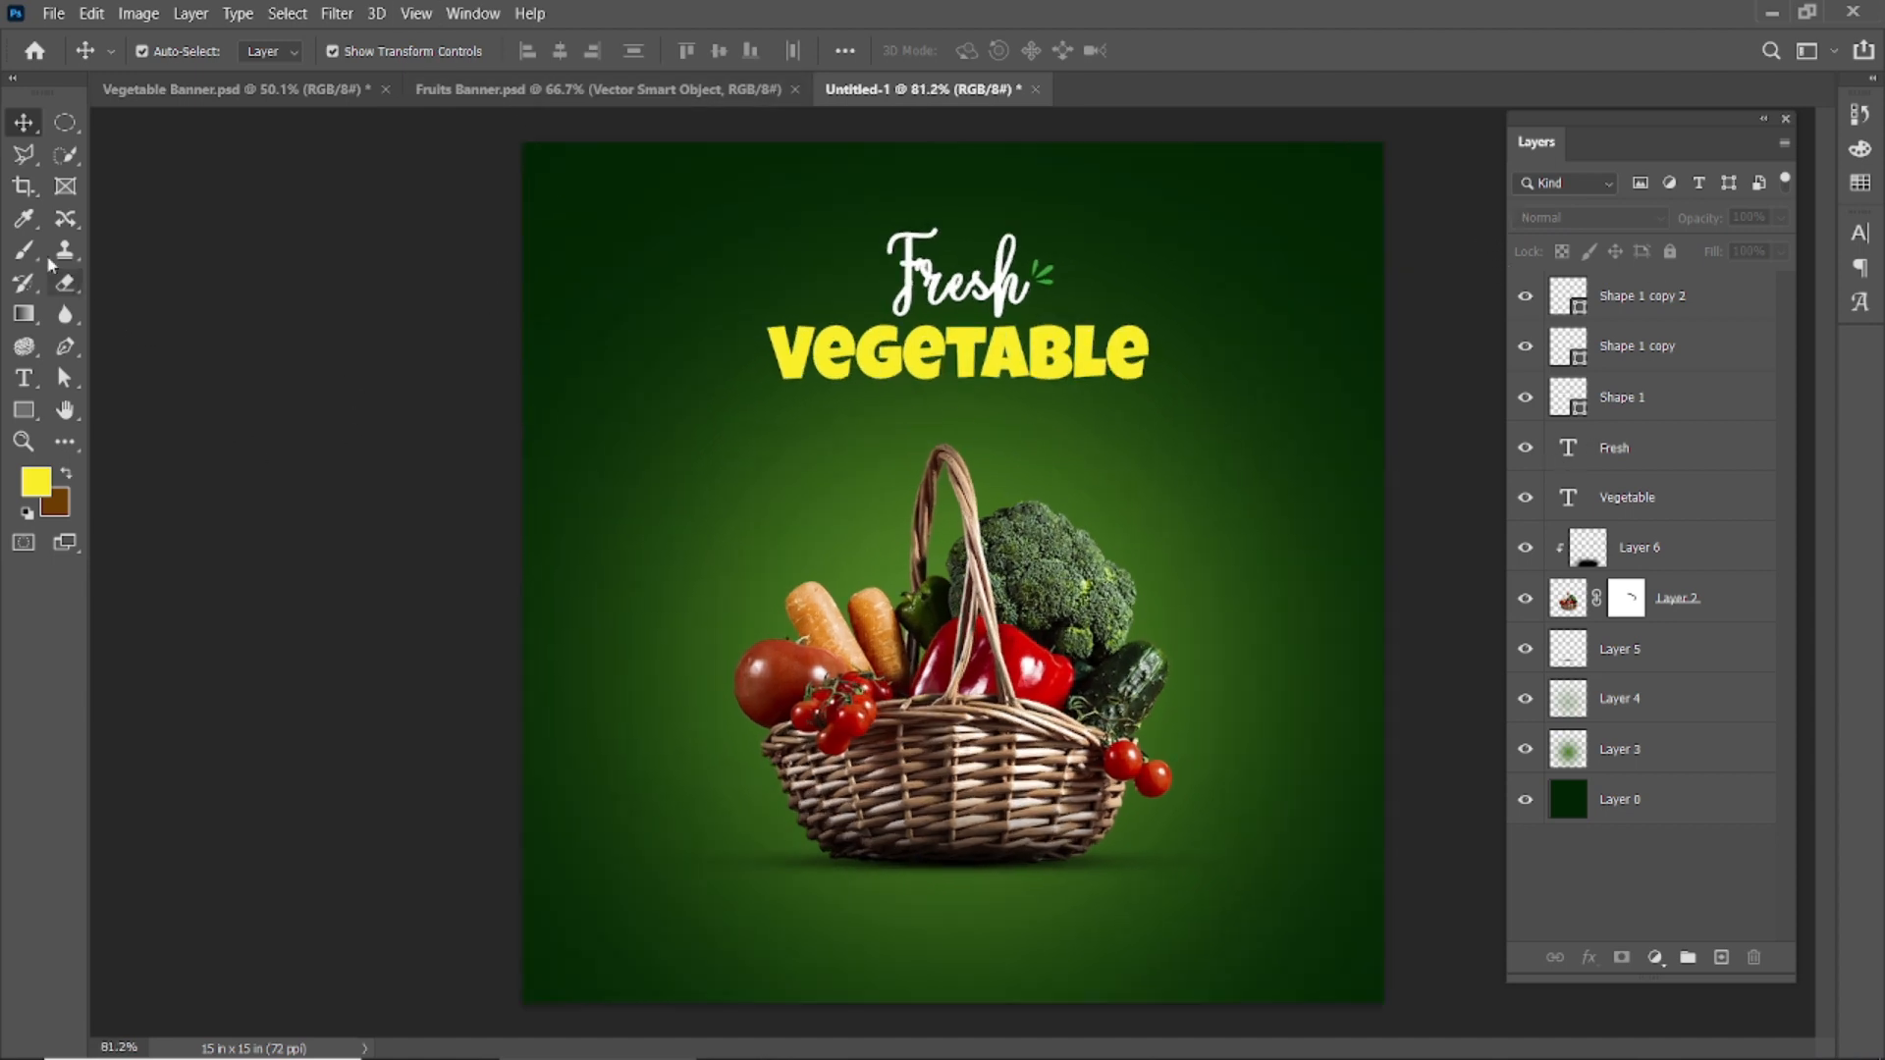
right_click(29, 418)
left_click(108, 455)
scroll(606, 475, "up", 15)
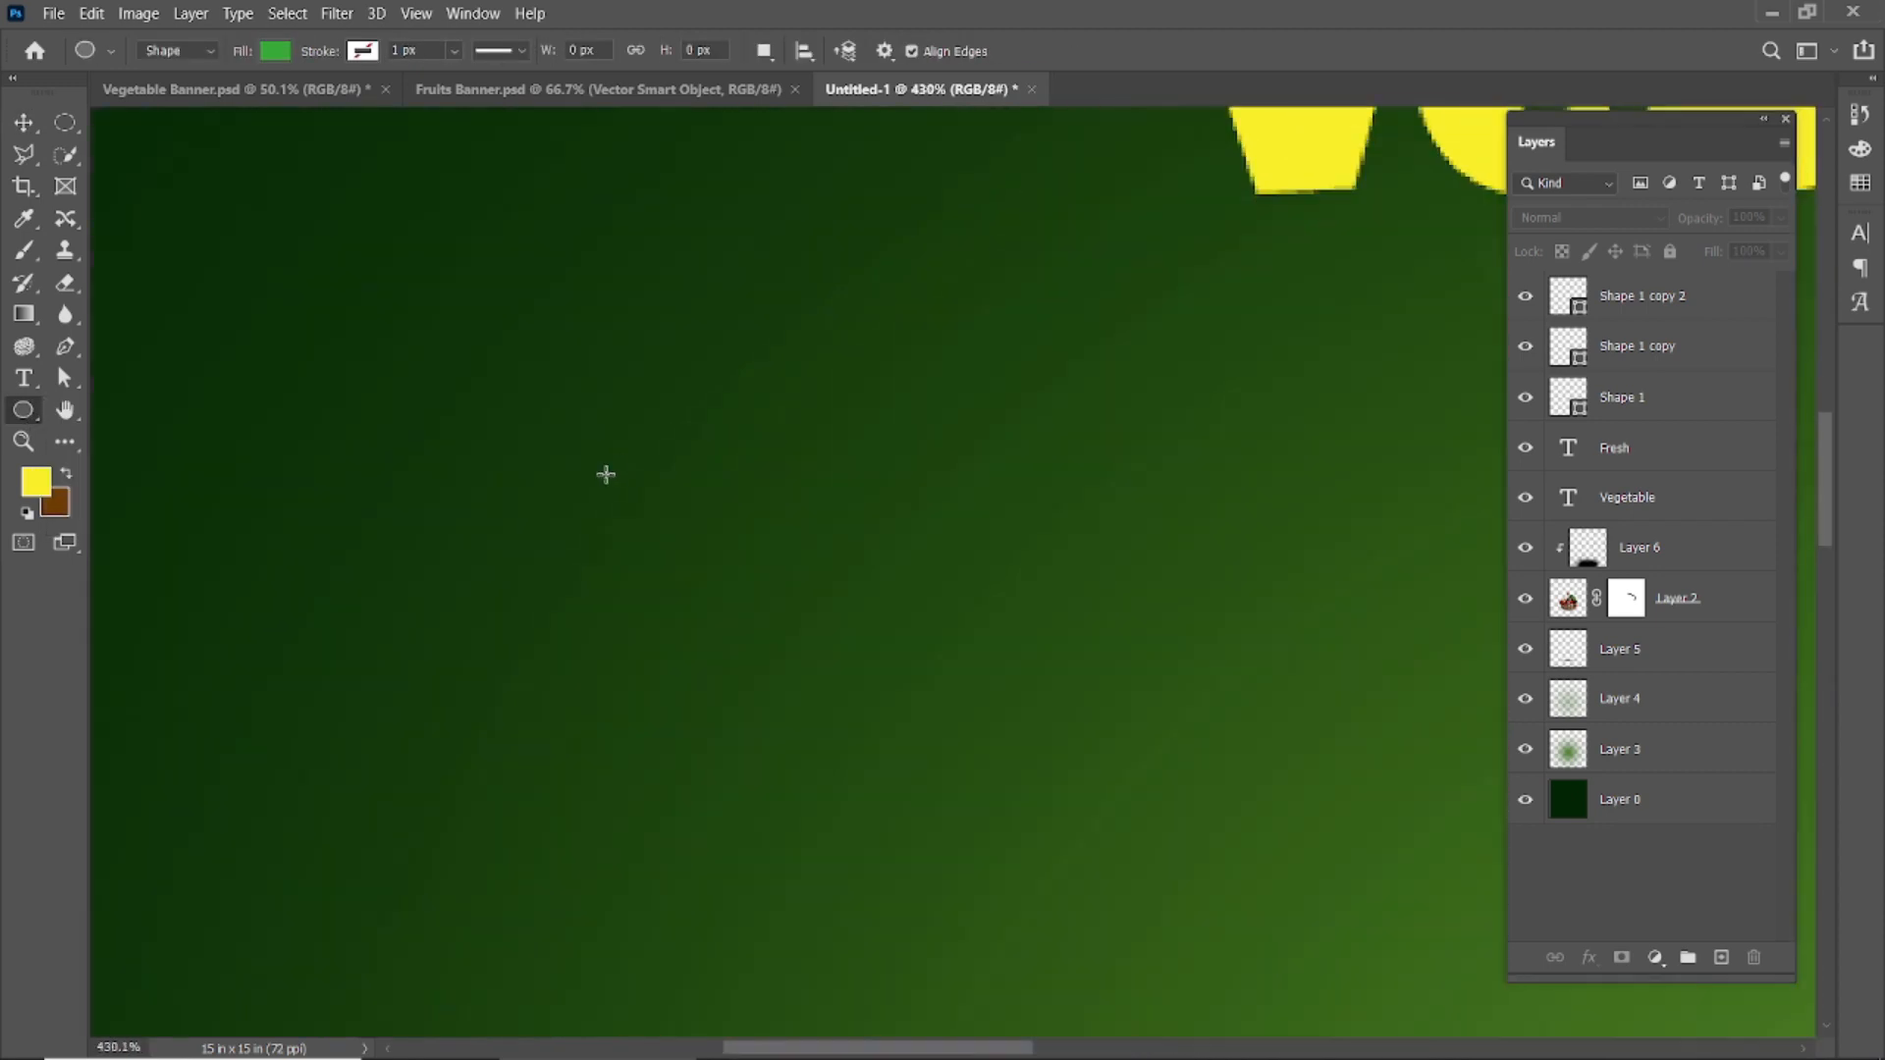
left_click_drag(601, 476, 618, 489)
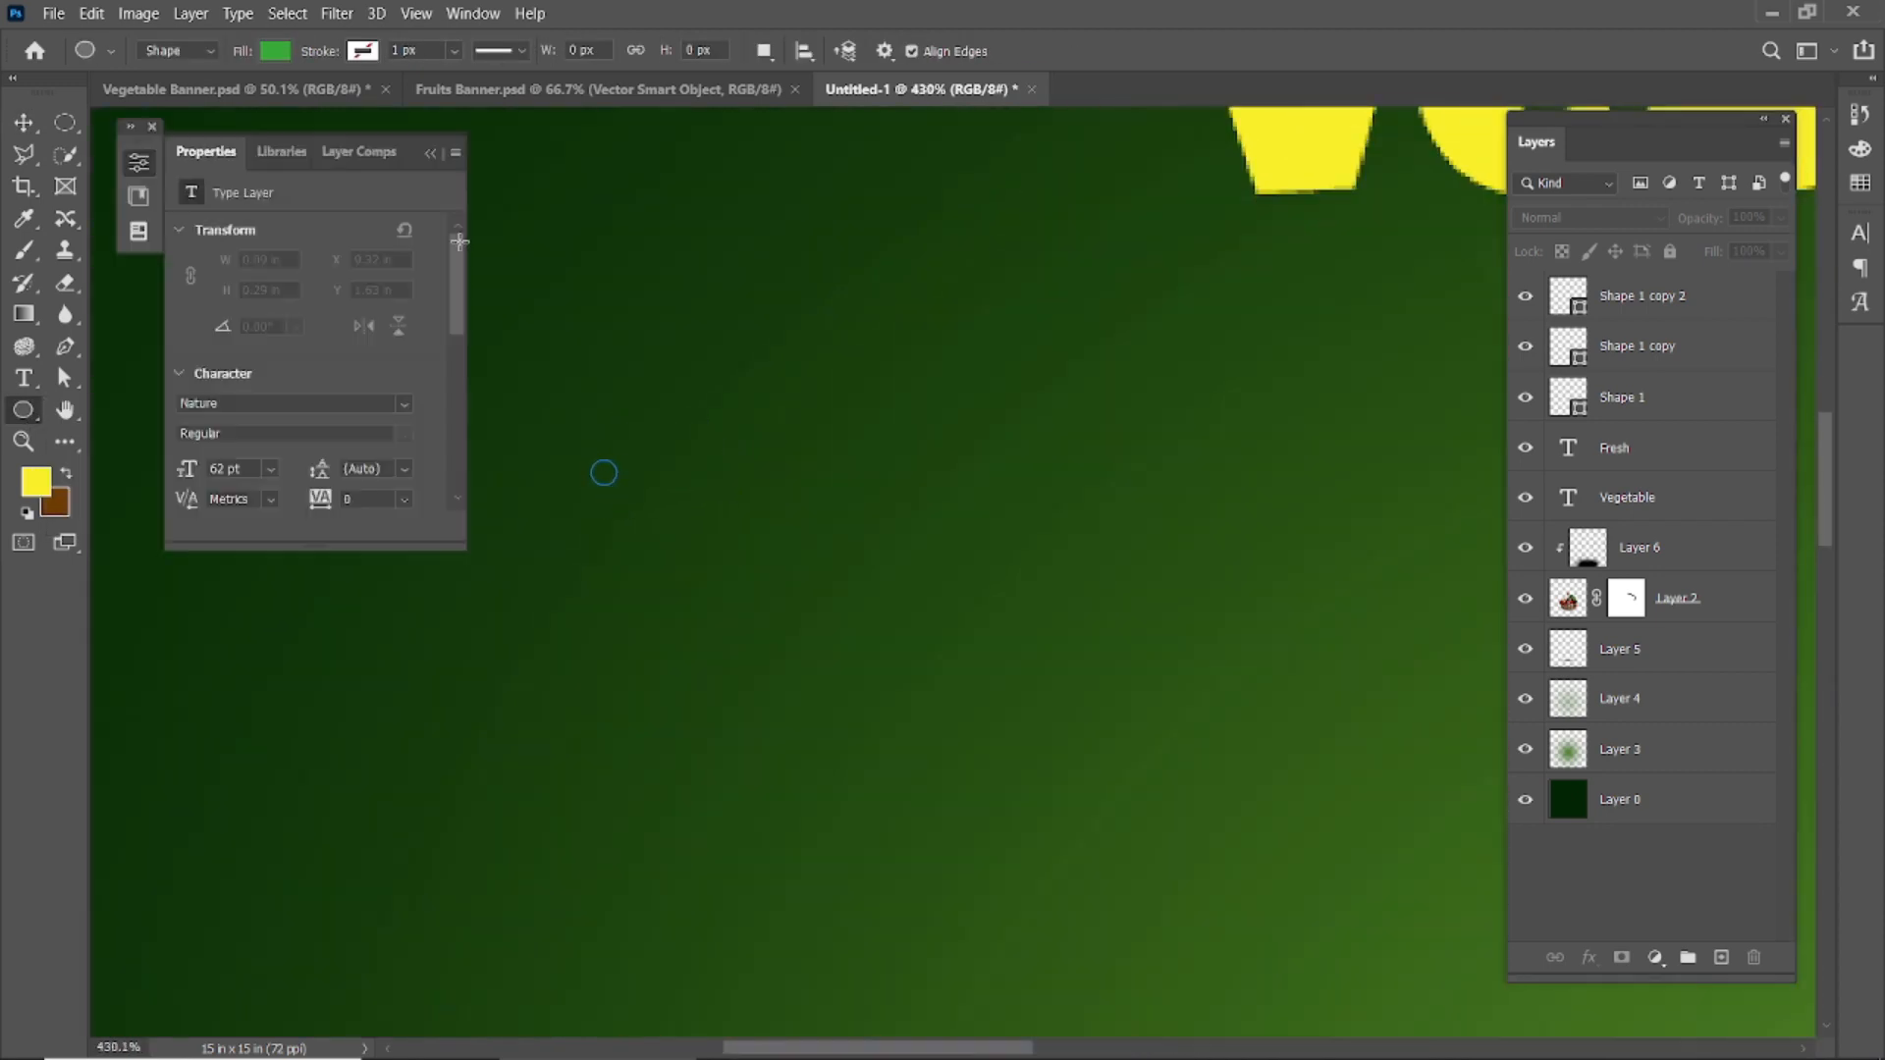
- Draw a white 6 × 6 px circle in the empty area below and to the left of the headline
left_click(275, 51)
left_click(144, 180)
left_click(784, 9)
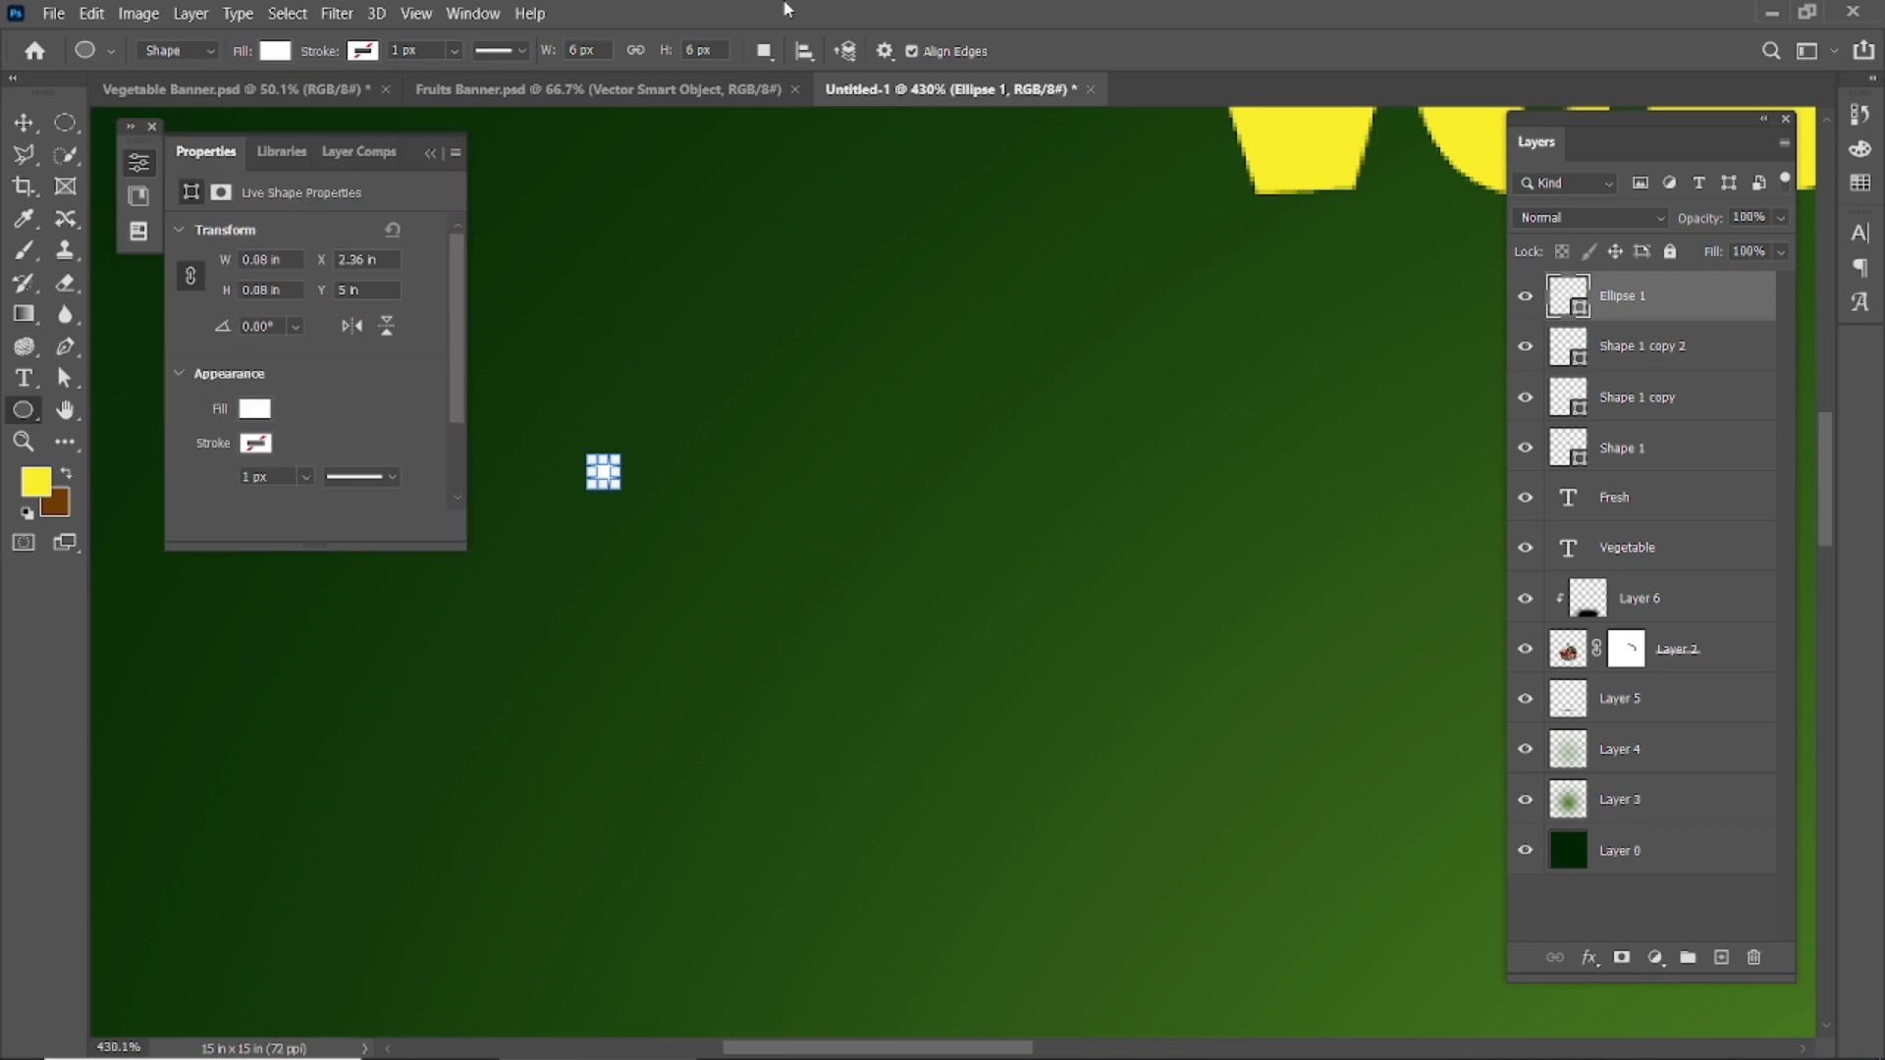
- Duplicate the white dot and place the copy directly beneath the original
left_click(431, 153)
left_click(24, 122)
scroll(737, 475, "down", 15)
left_click(432, 488)
scroll(687, 472, "up", 6)
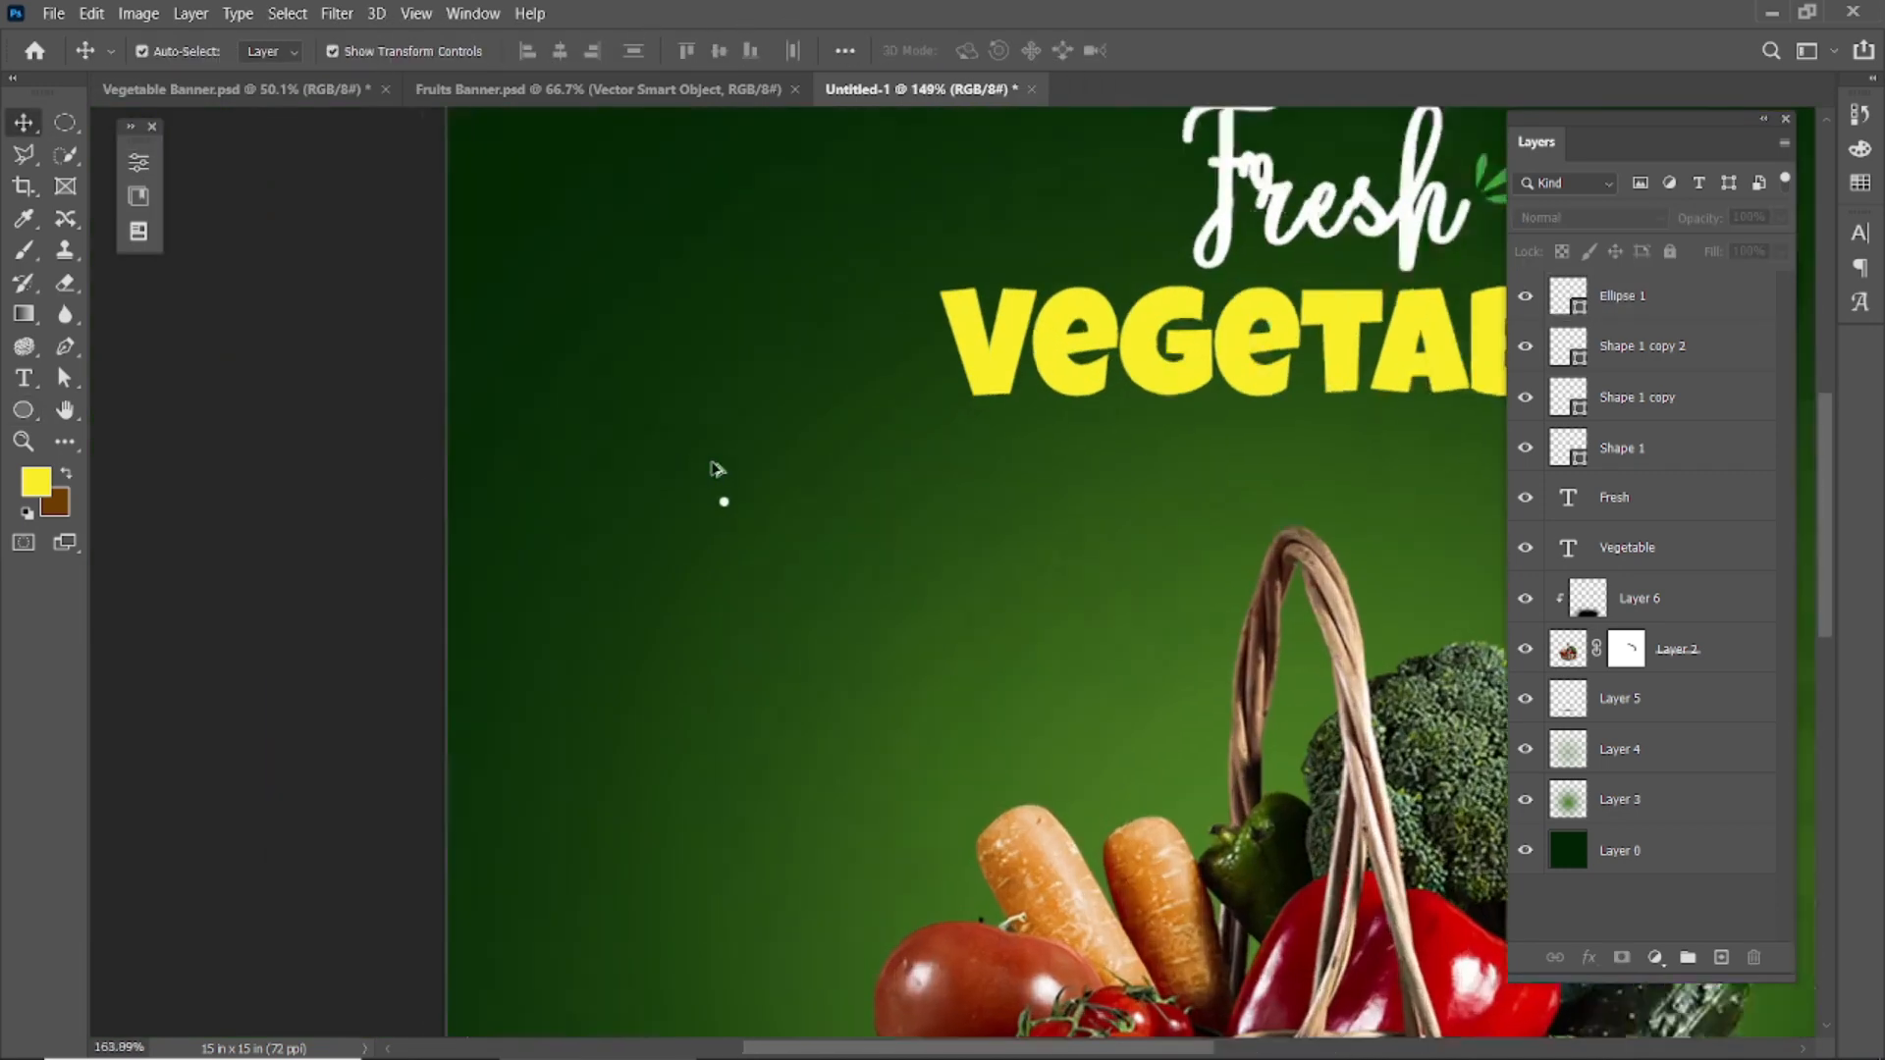
scroll(726, 491, "up", 8)
left_click_drag(703, 521, 703, 645)
scroll(776, 590, "down", 8)
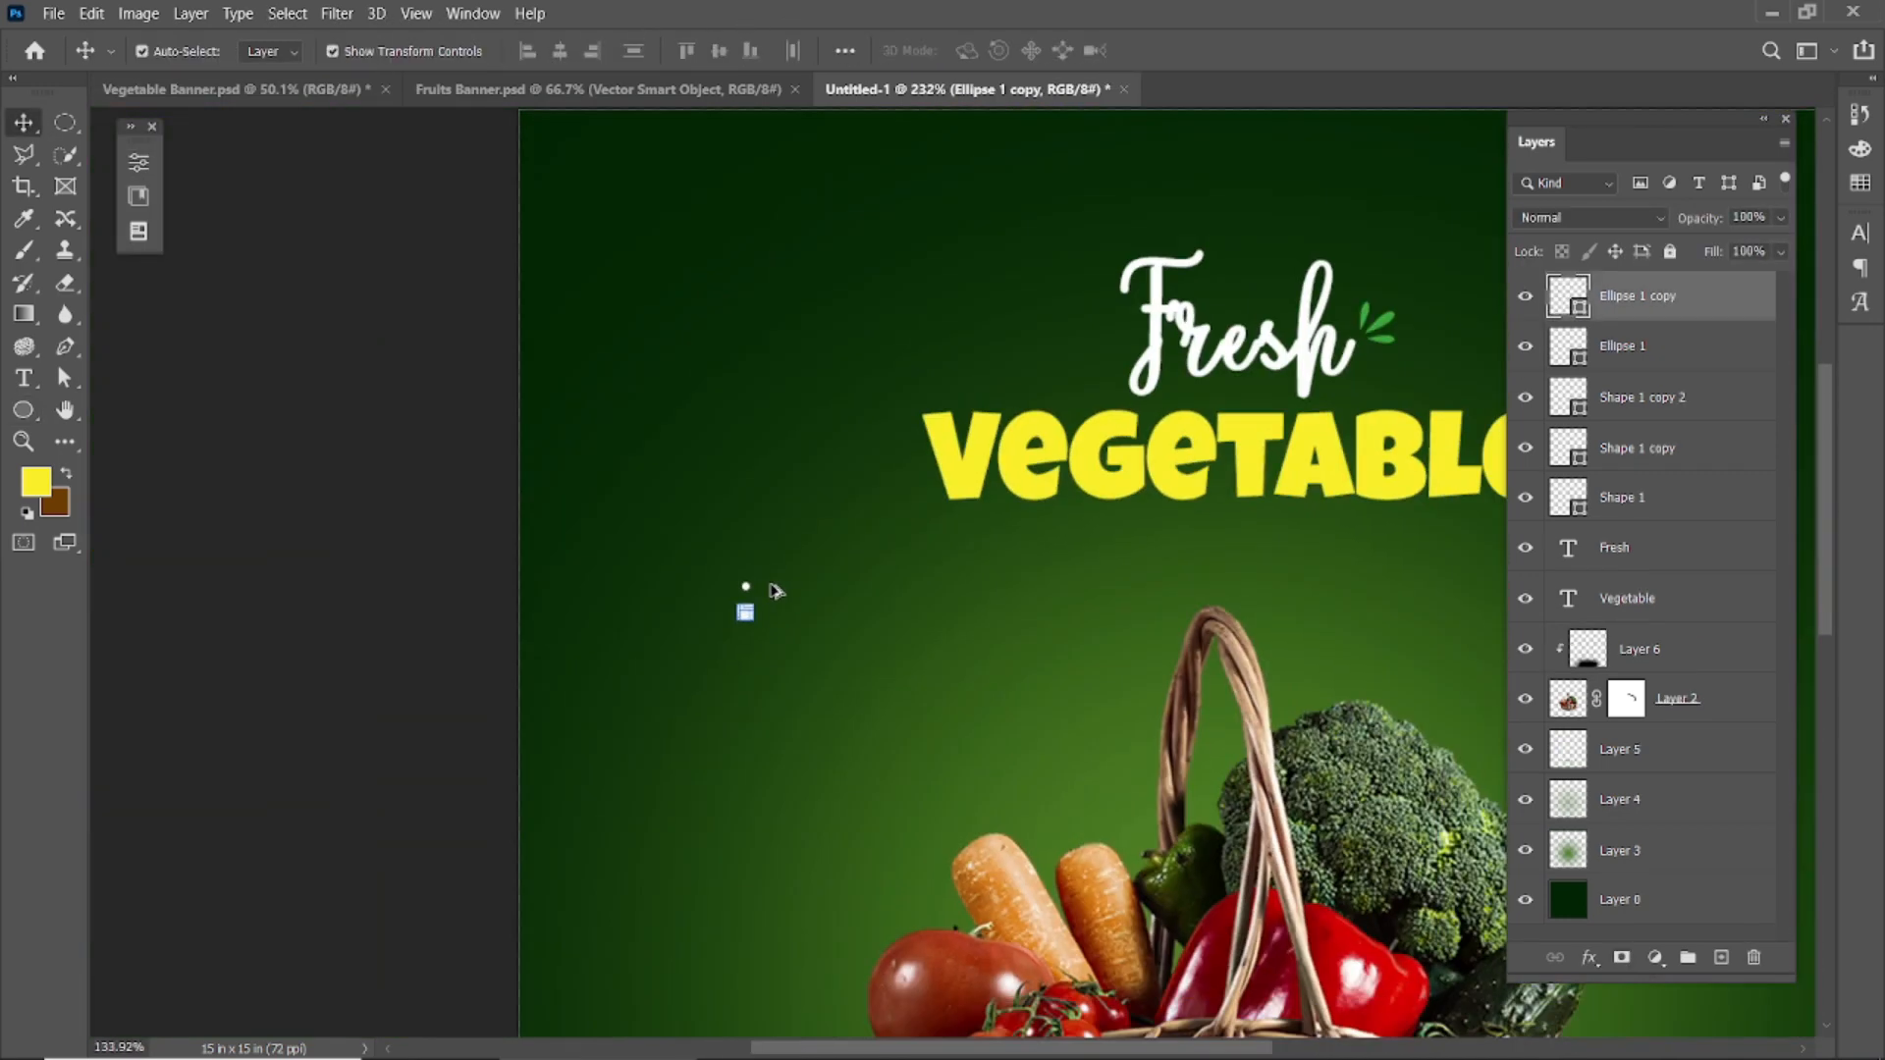
- Add more copies of the dot below to form a vertical column of five evenly spaced dots
scroll(772, 587, "down", 4)
left_click(663, 462)
scroll(639, 442, "up", 12)
left_click(610, 473)
left_click_drag(610, 475, 600, 793)
key("ctrl+t")
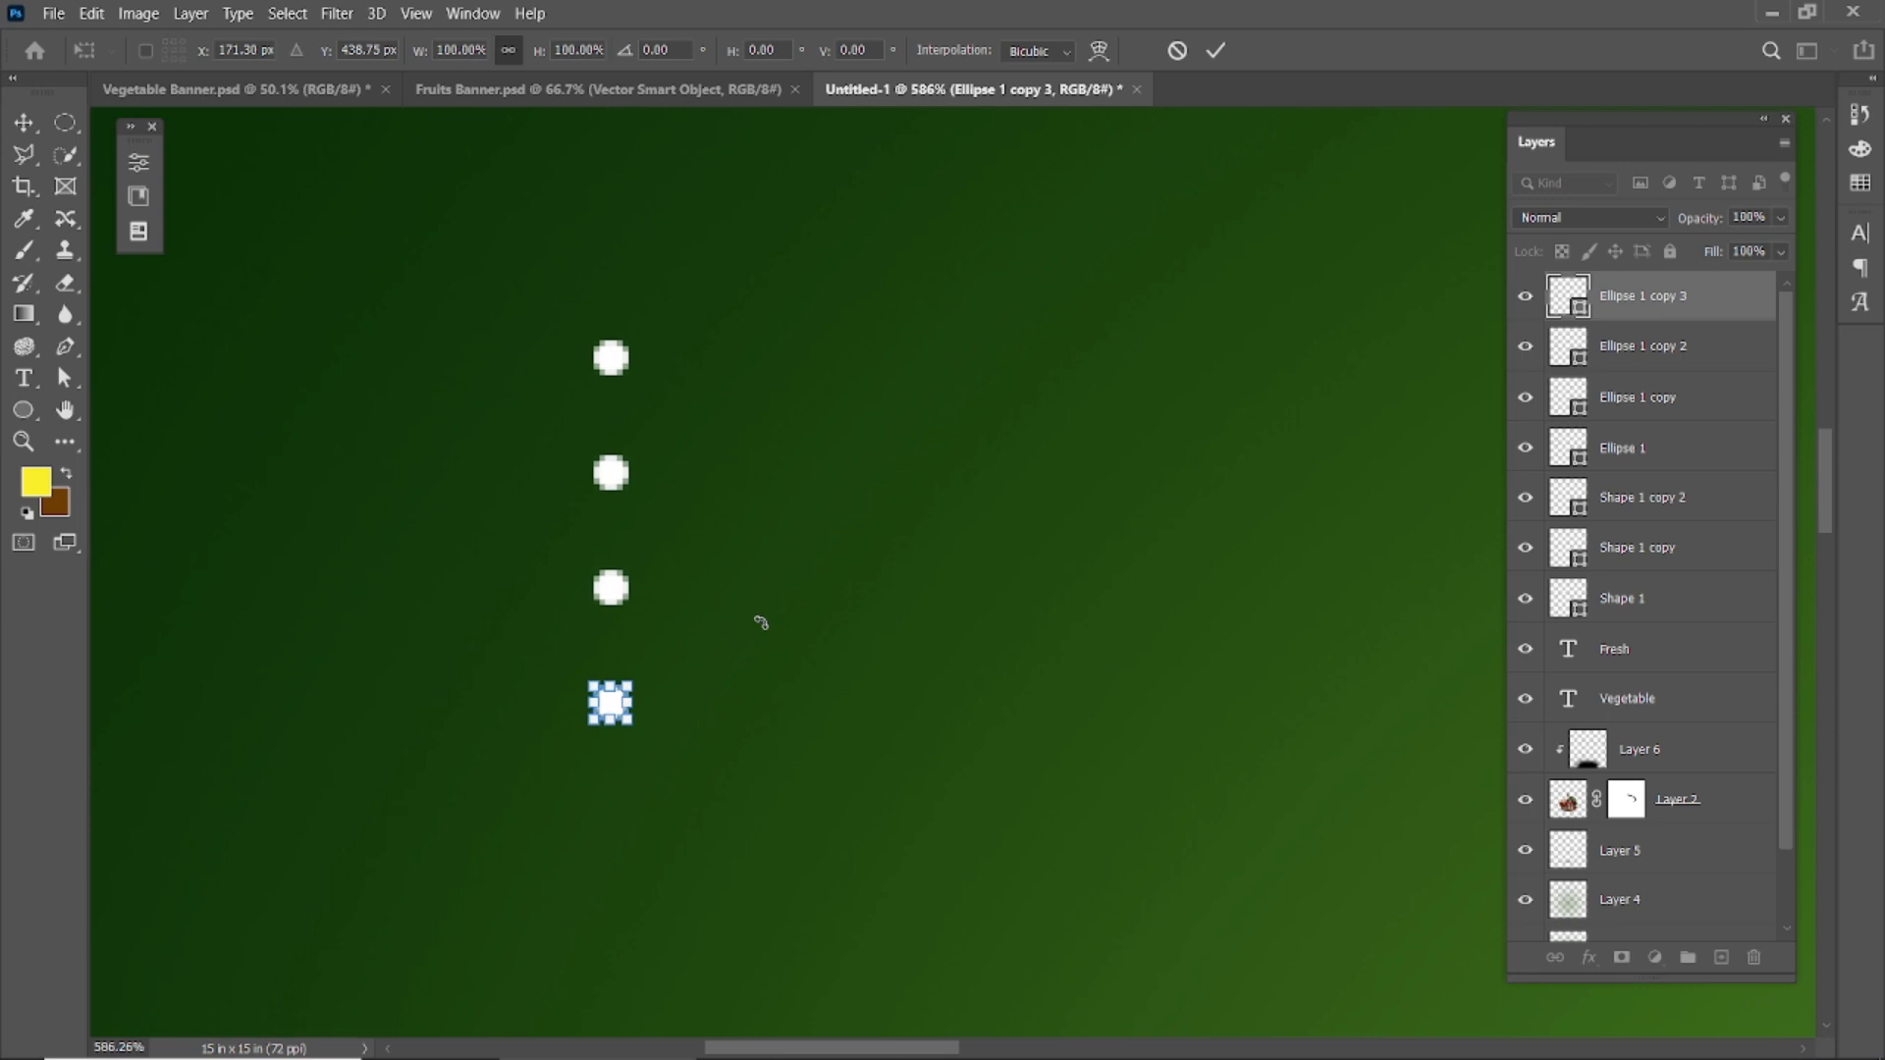
left_click(1214, 51)
left_click_drag(610, 703, 610, 818)
- Select all five dots and duplicate the column twice to the right, forming a grid of three columns
left_click(611, 359, "shift")
left_click(711, 438)
left_click(610, 358)
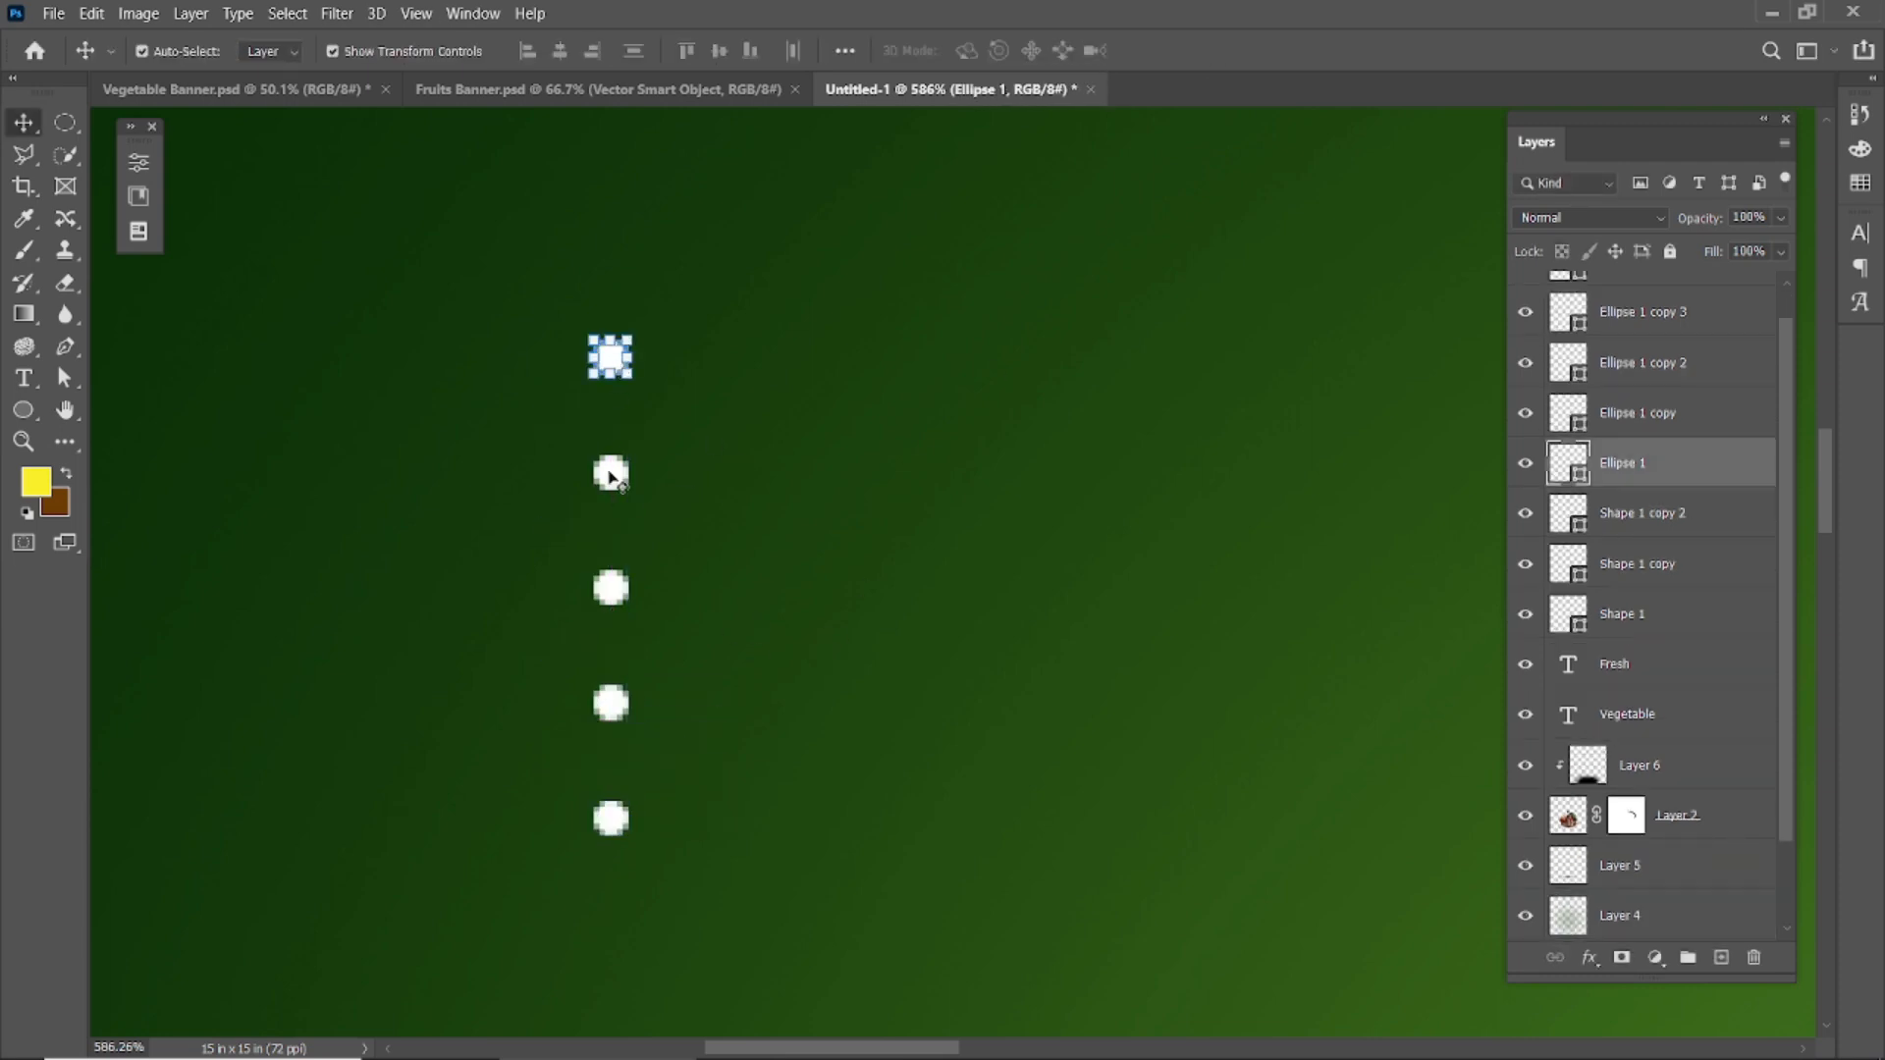
left_click(610, 474, "shift")
left_click(610, 589, "shift")
left_click(610, 703, "shift")
left_click(610, 818, "shift")
left_click_drag(609, 587, 732, 589)
left_click_drag(731, 473, 853, 473)
scroll(1045, 577, "down", 10)
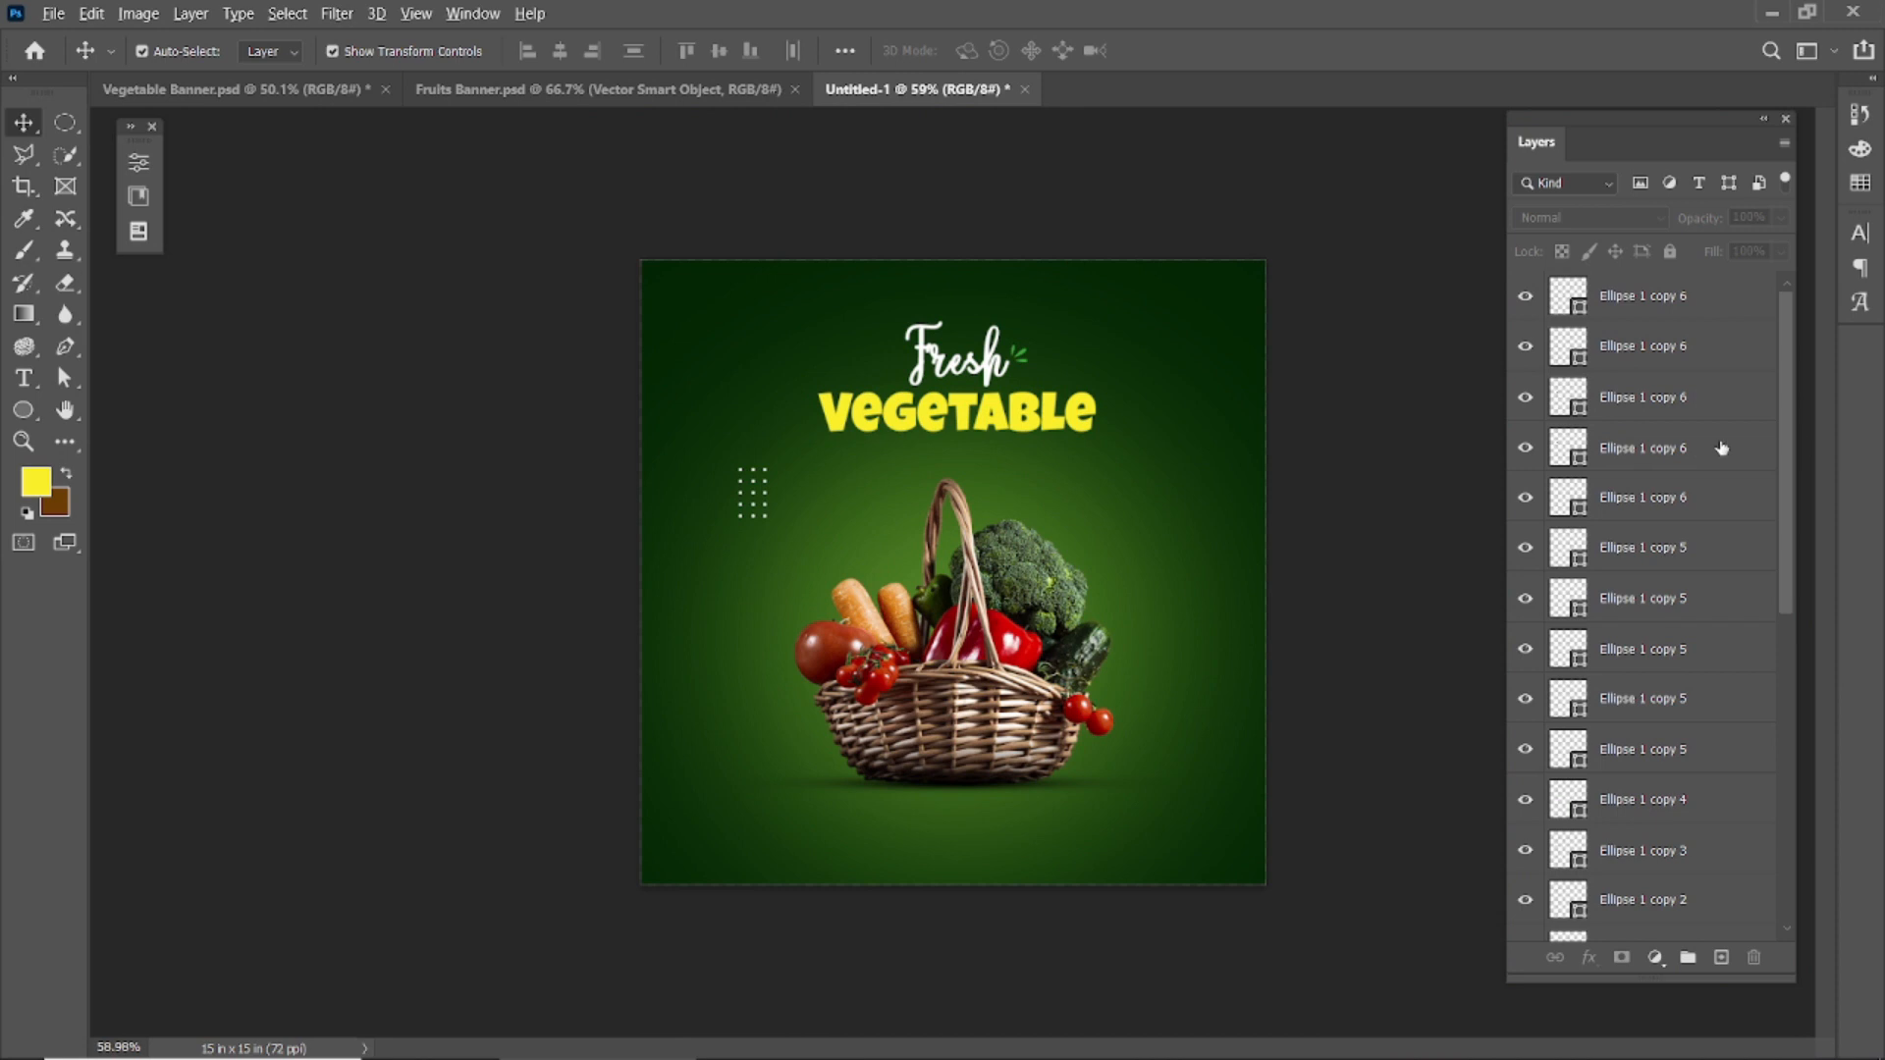
left_click(1669, 295)
scroll(1679, 504, "down", 3)
left_click(1655, 852, "ctrl")
left_click(1663, 850)
scroll(1687, 492, "up", 3)
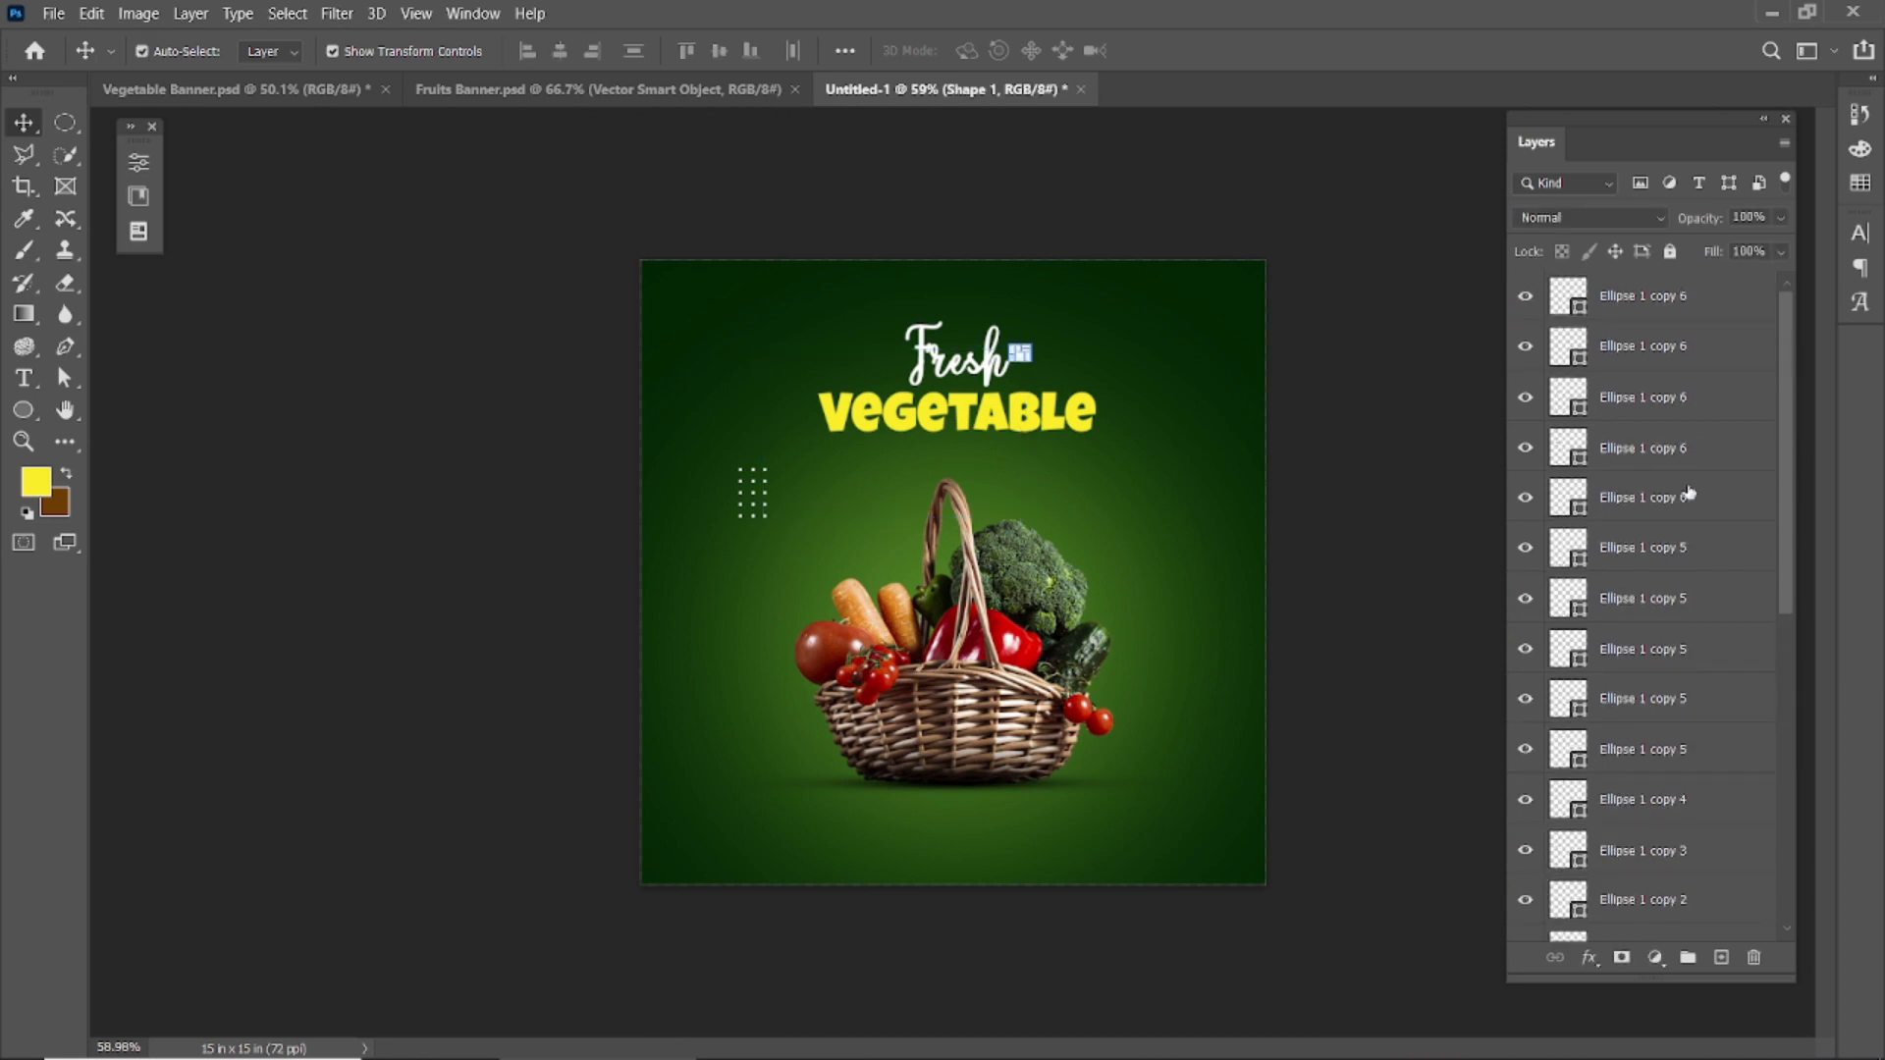
left_click(1689, 306, "shift")
scroll(1661, 707, "down", 3)
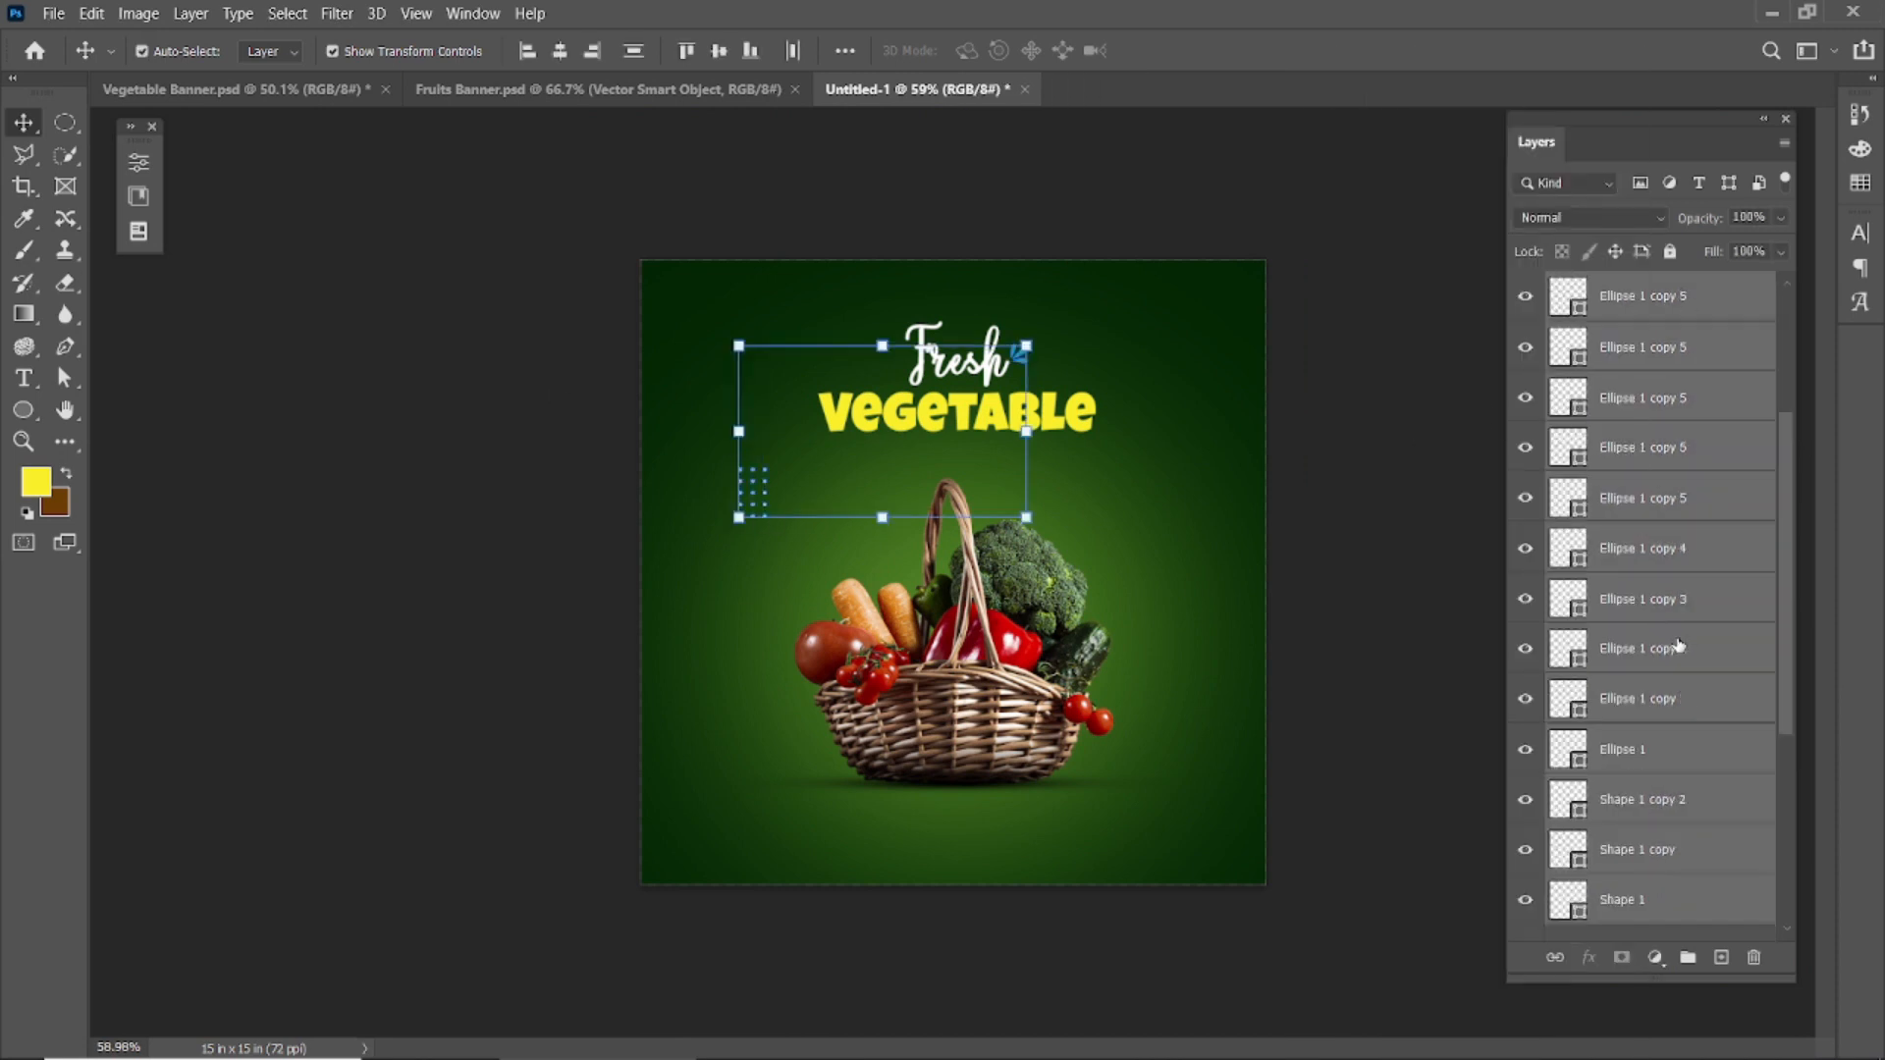
left_click(754, 504)
left_click(1630, 305)
left_click(1649, 715, "shift")
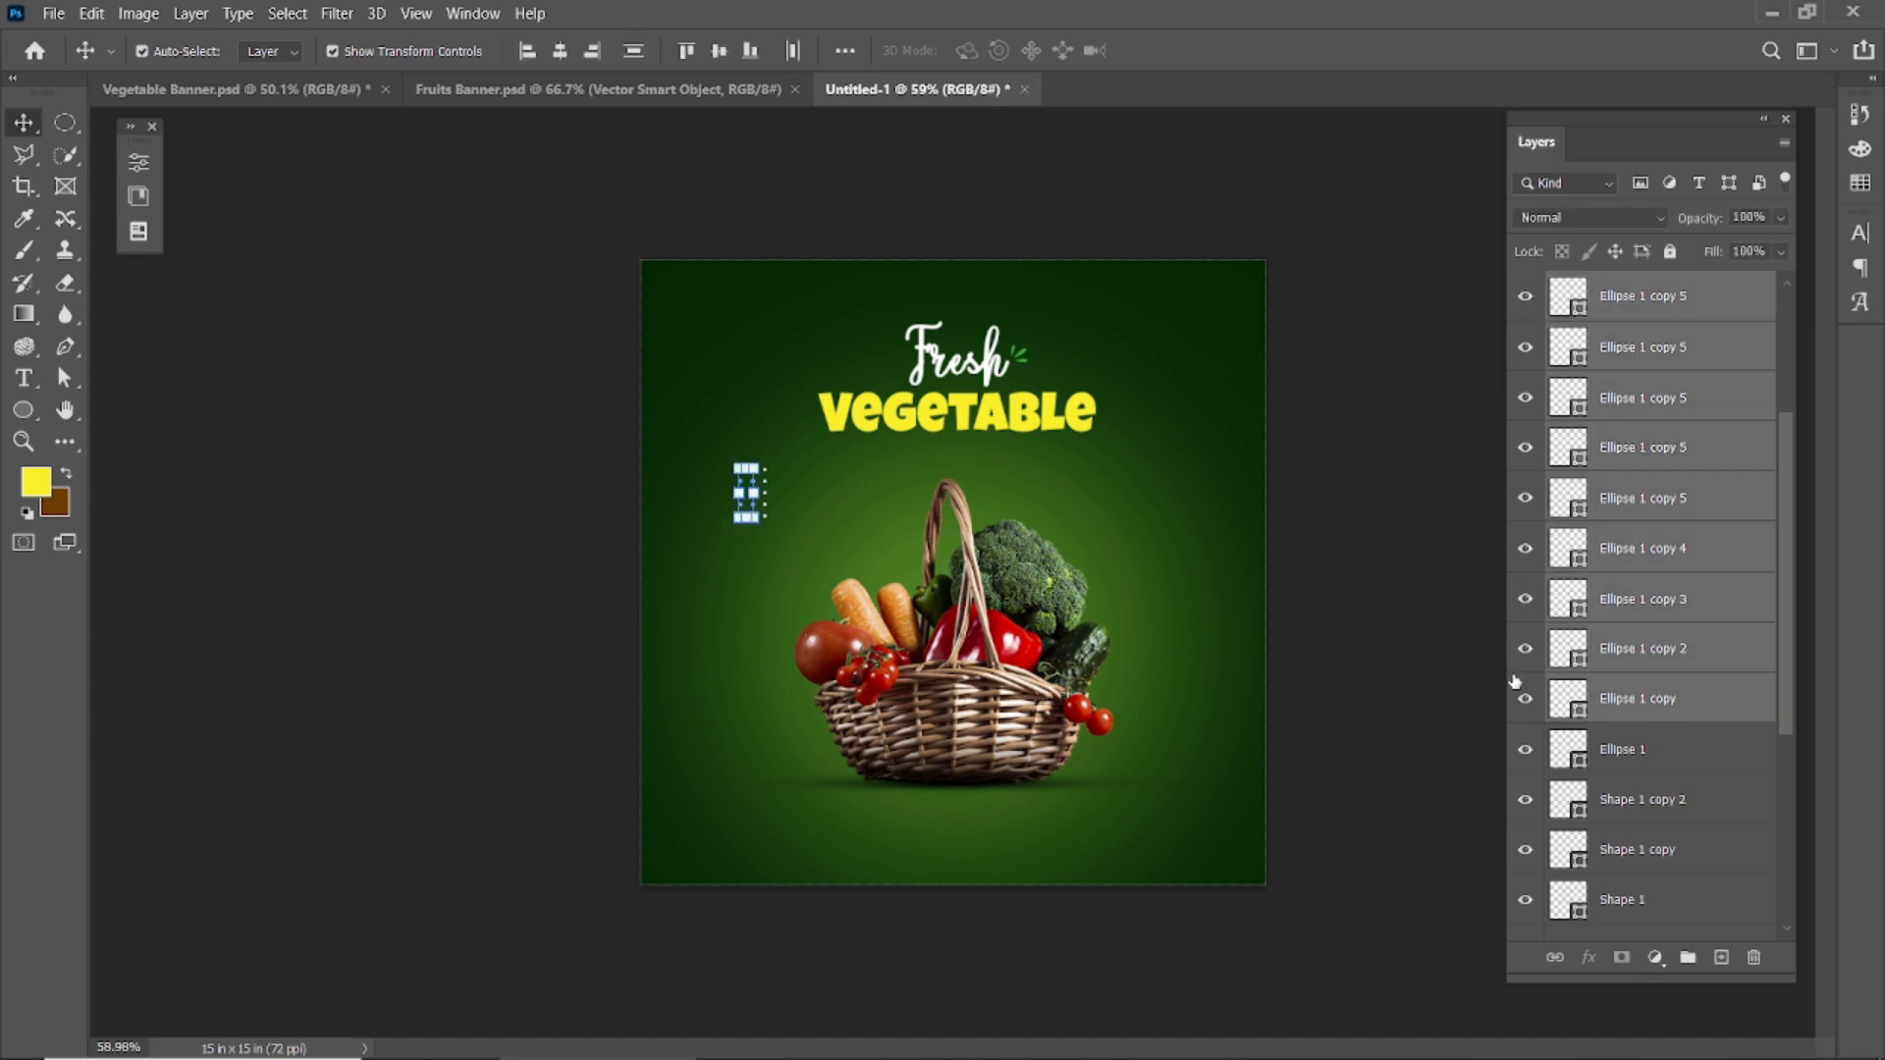
left_click(1667, 759, "shift")
left_click(1651, 807, "shift")
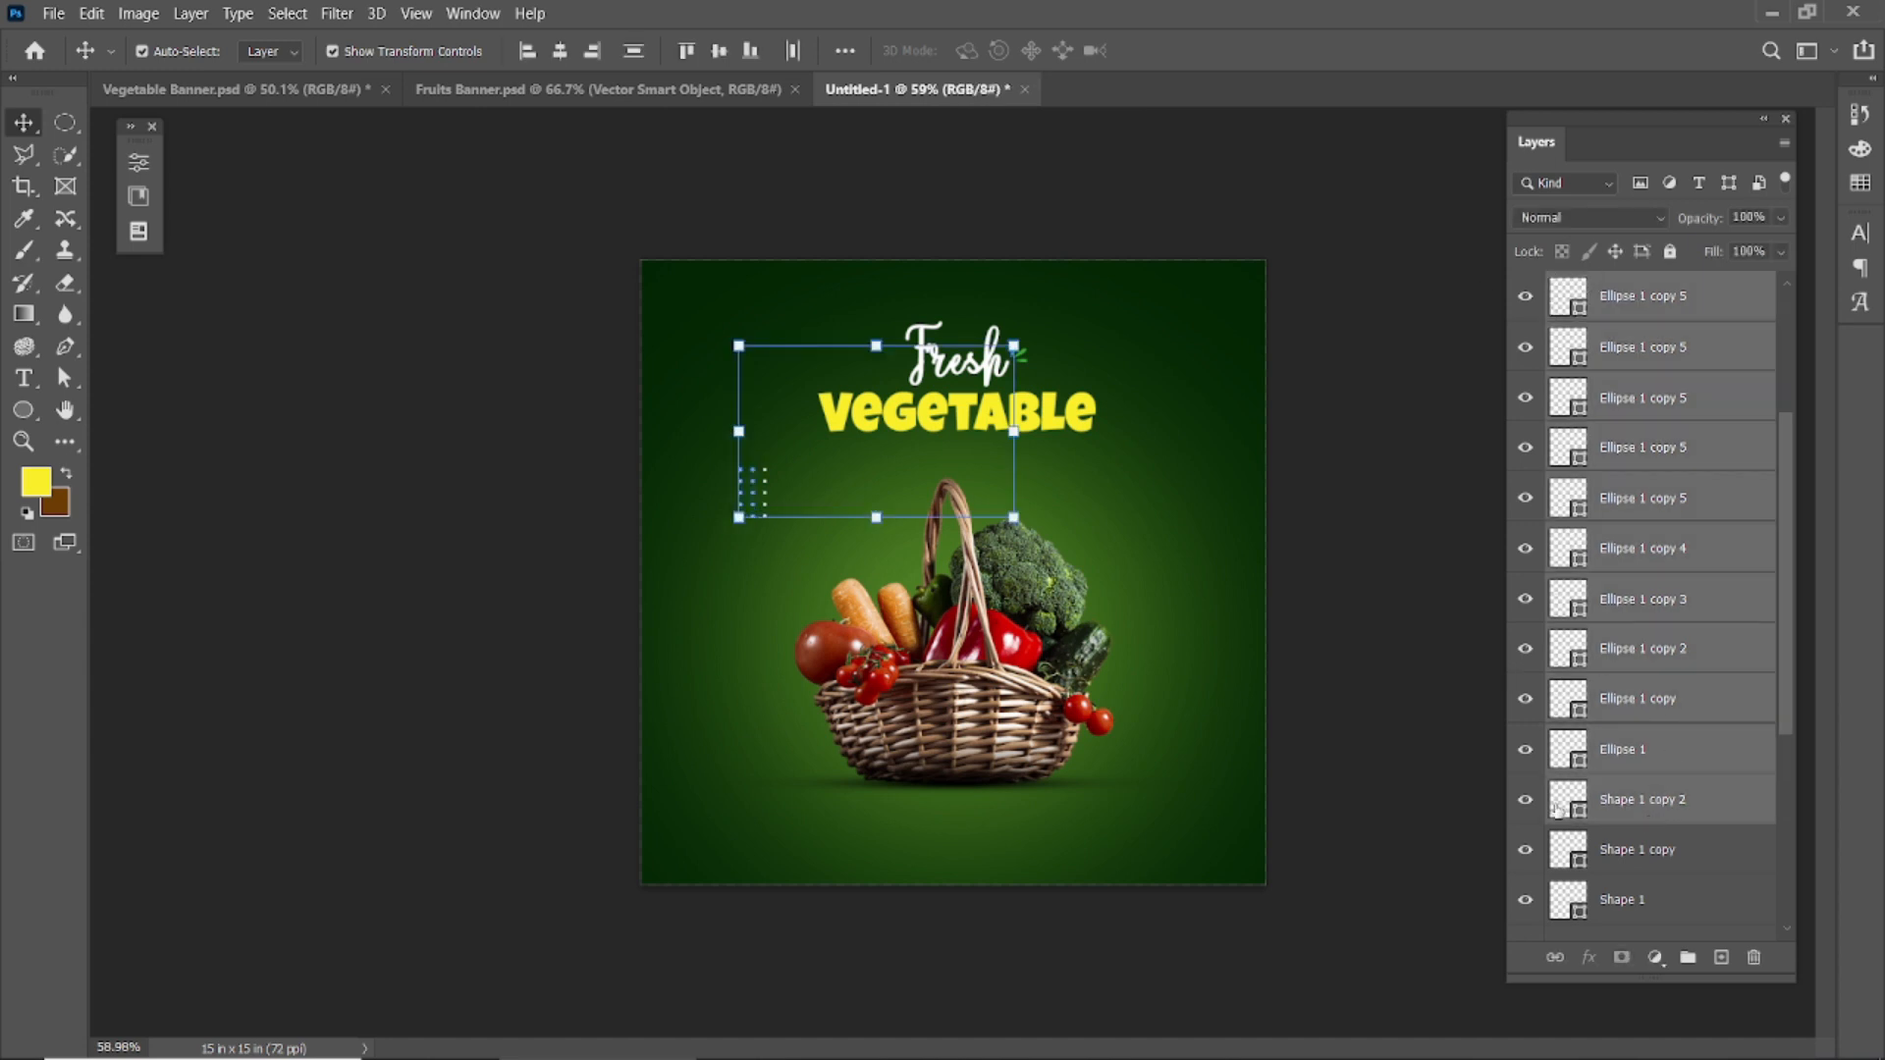
scroll(1647, 850, "down", 3)
scroll(1648, 850, "up", 8)
- Select the dot copy layers from the topmost down to "Ellipse 1 copy" and merge them into one shape layer
left_click(1696, 312)
left_click(1688, 346, "ctrl")
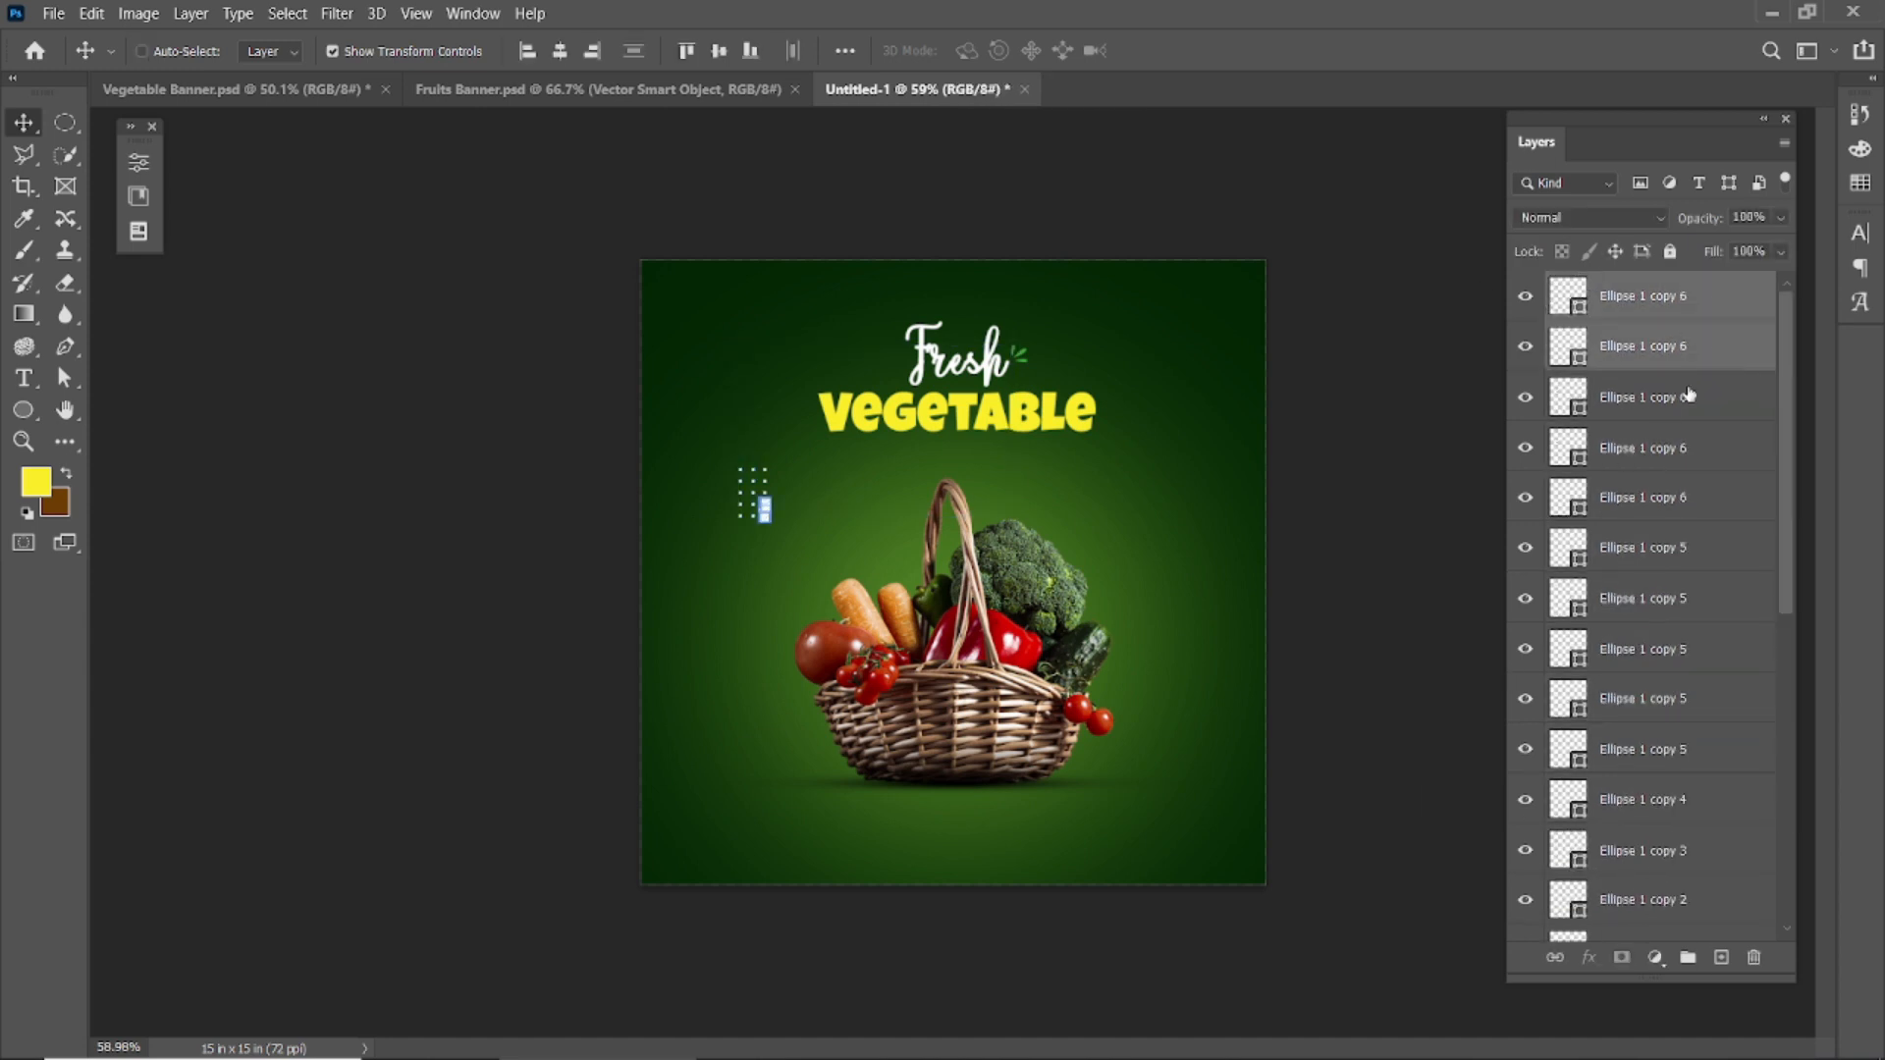
left_click(1687, 397, "ctrl")
left_click(1685, 448, "ctrl")
left_click(1683, 497, "ctrl")
left_click(1681, 547, "ctrl")
left_click(1674, 598, "ctrl")
left_click(1689, 649, "ctrl")
left_click(1689, 698, "ctrl")
left_click(1687, 749, "ctrl")
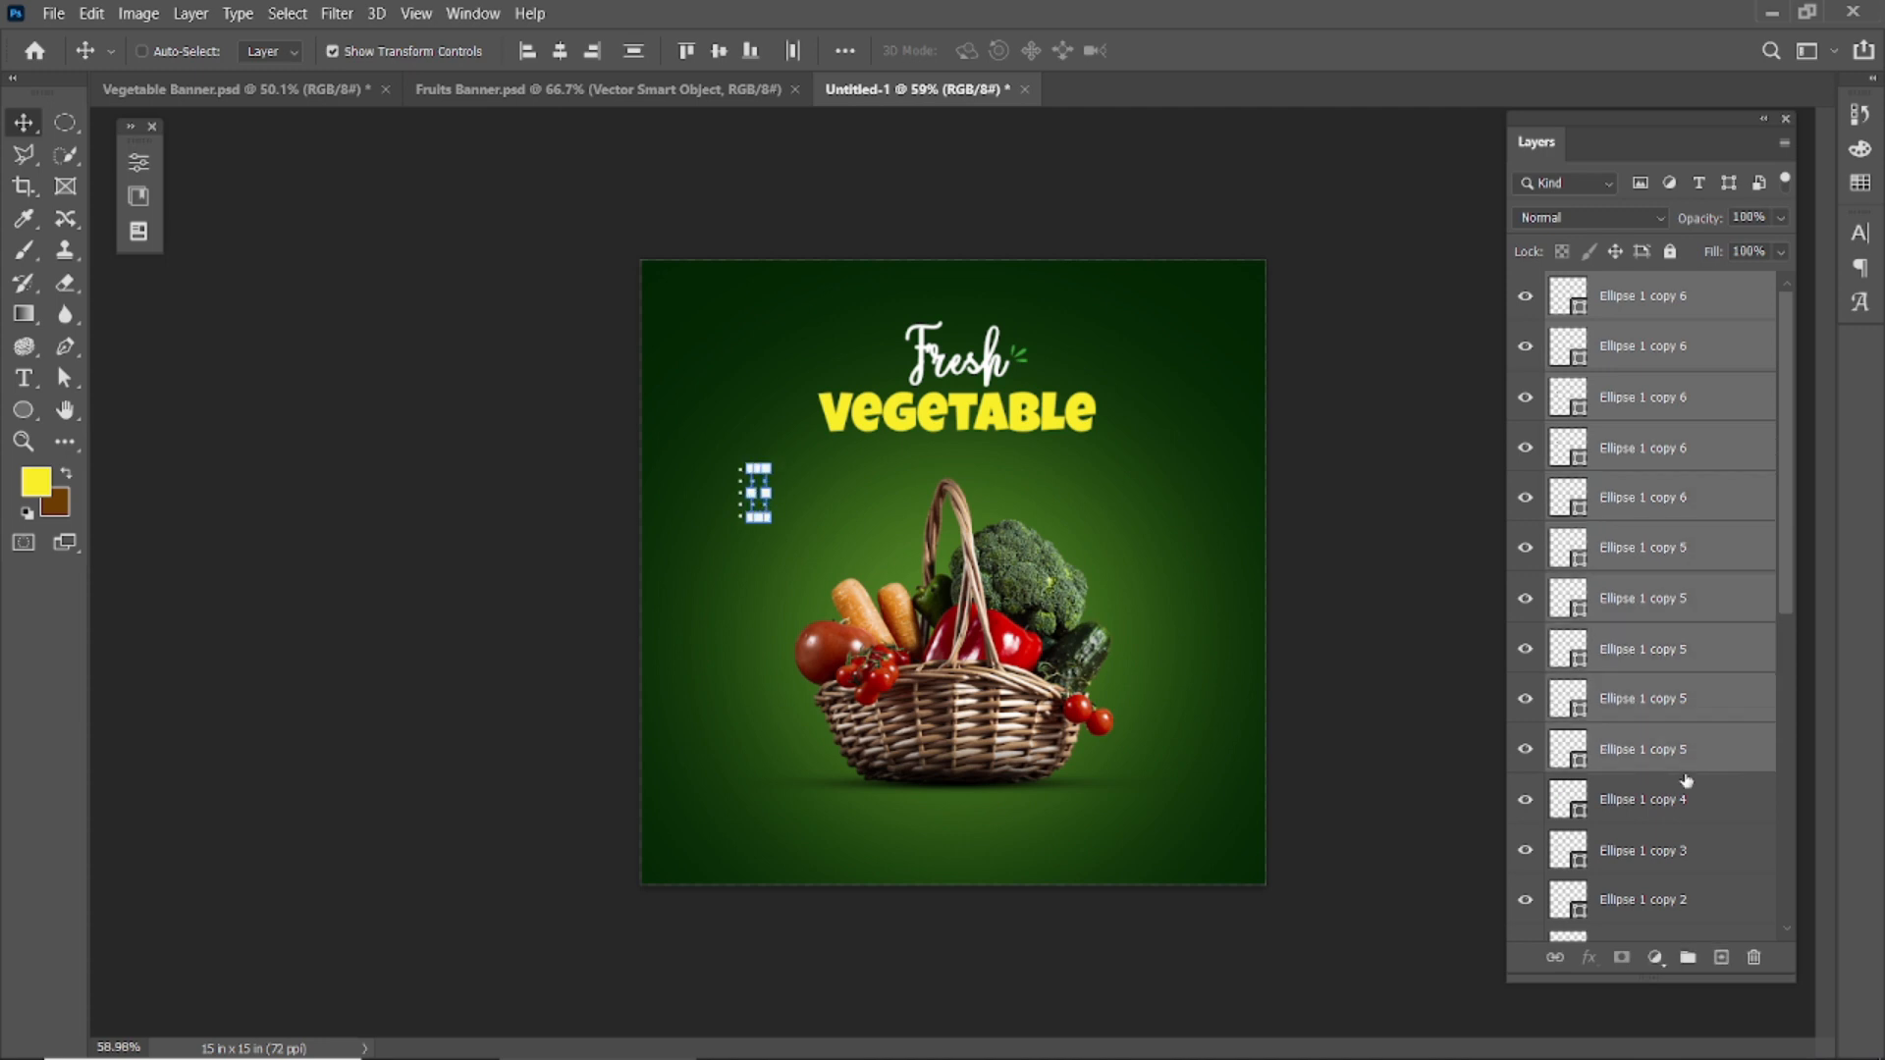
left_click(1683, 799, "ctrl")
left_click(1679, 850, "ctrl")
scroll(1675, 815, "down", 1)
left_click(1675, 850, "ctrl")
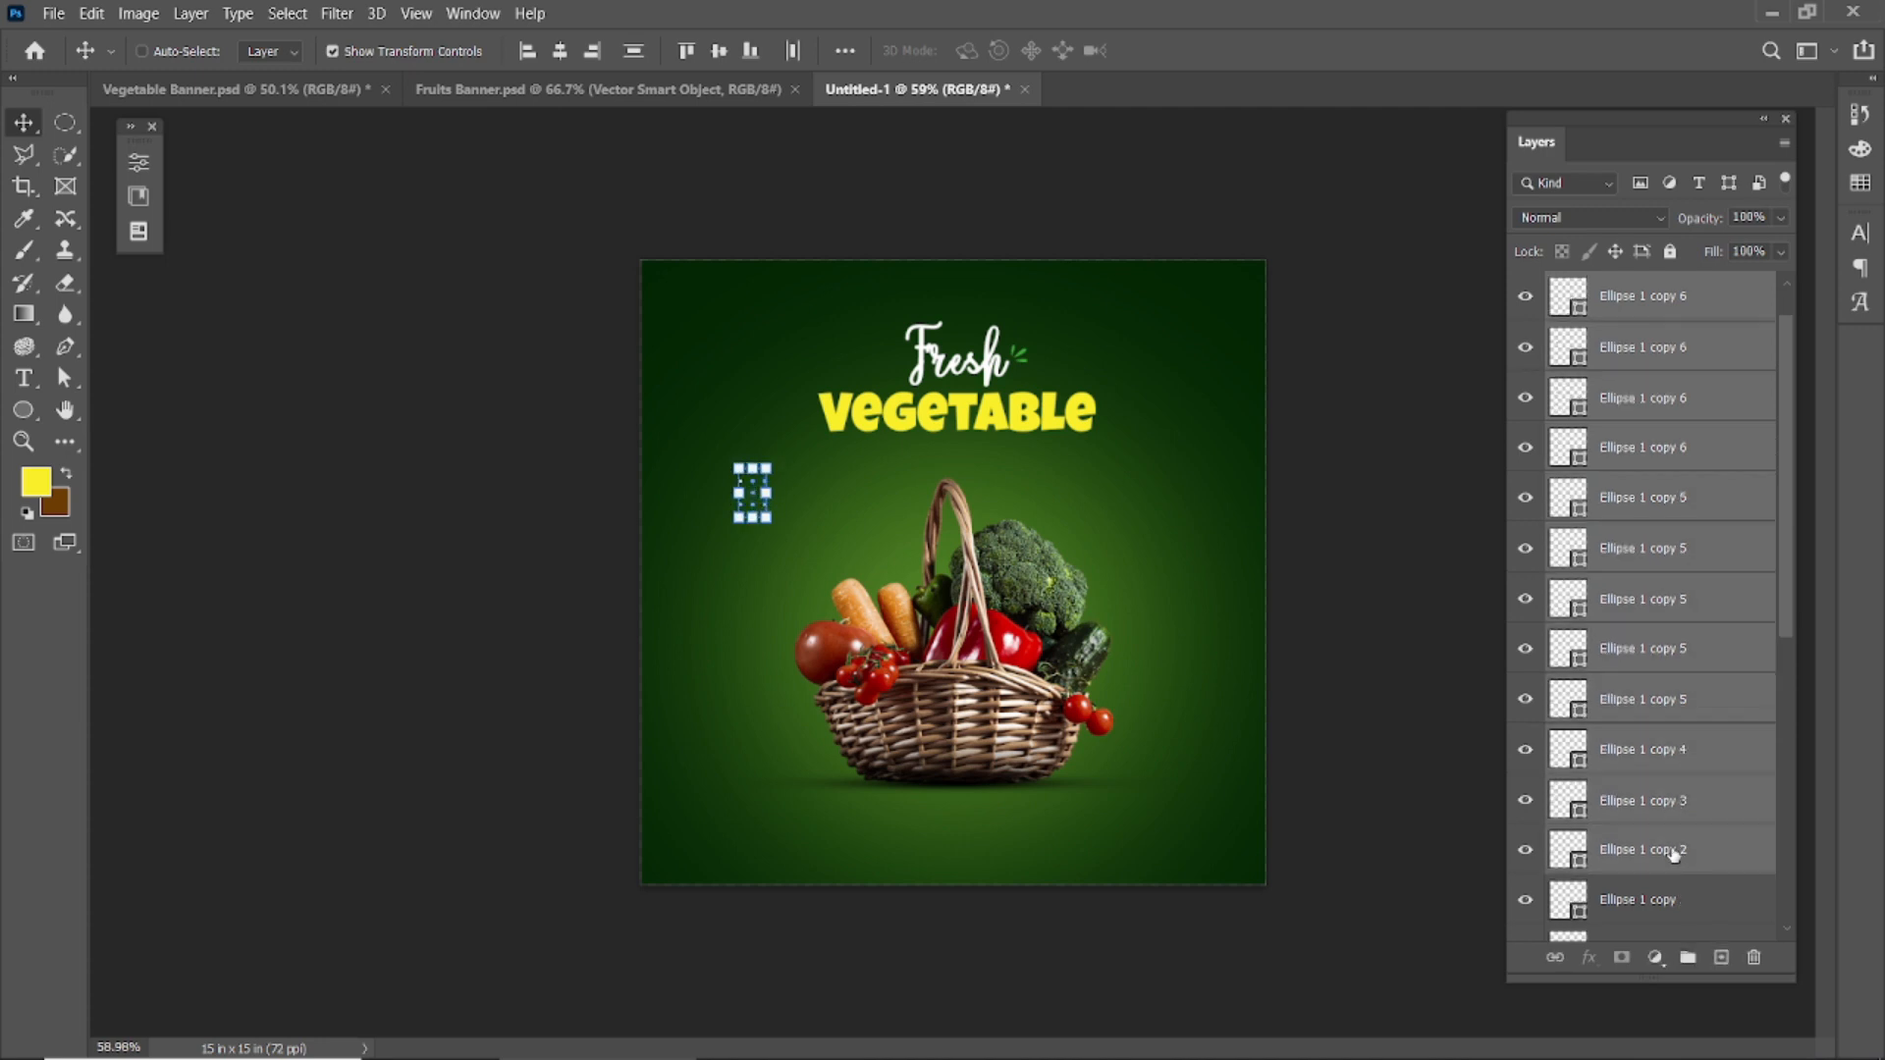
left_click(1661, 899, "ctrl")
right_click(1655, 698)
left_click(1409, 743)
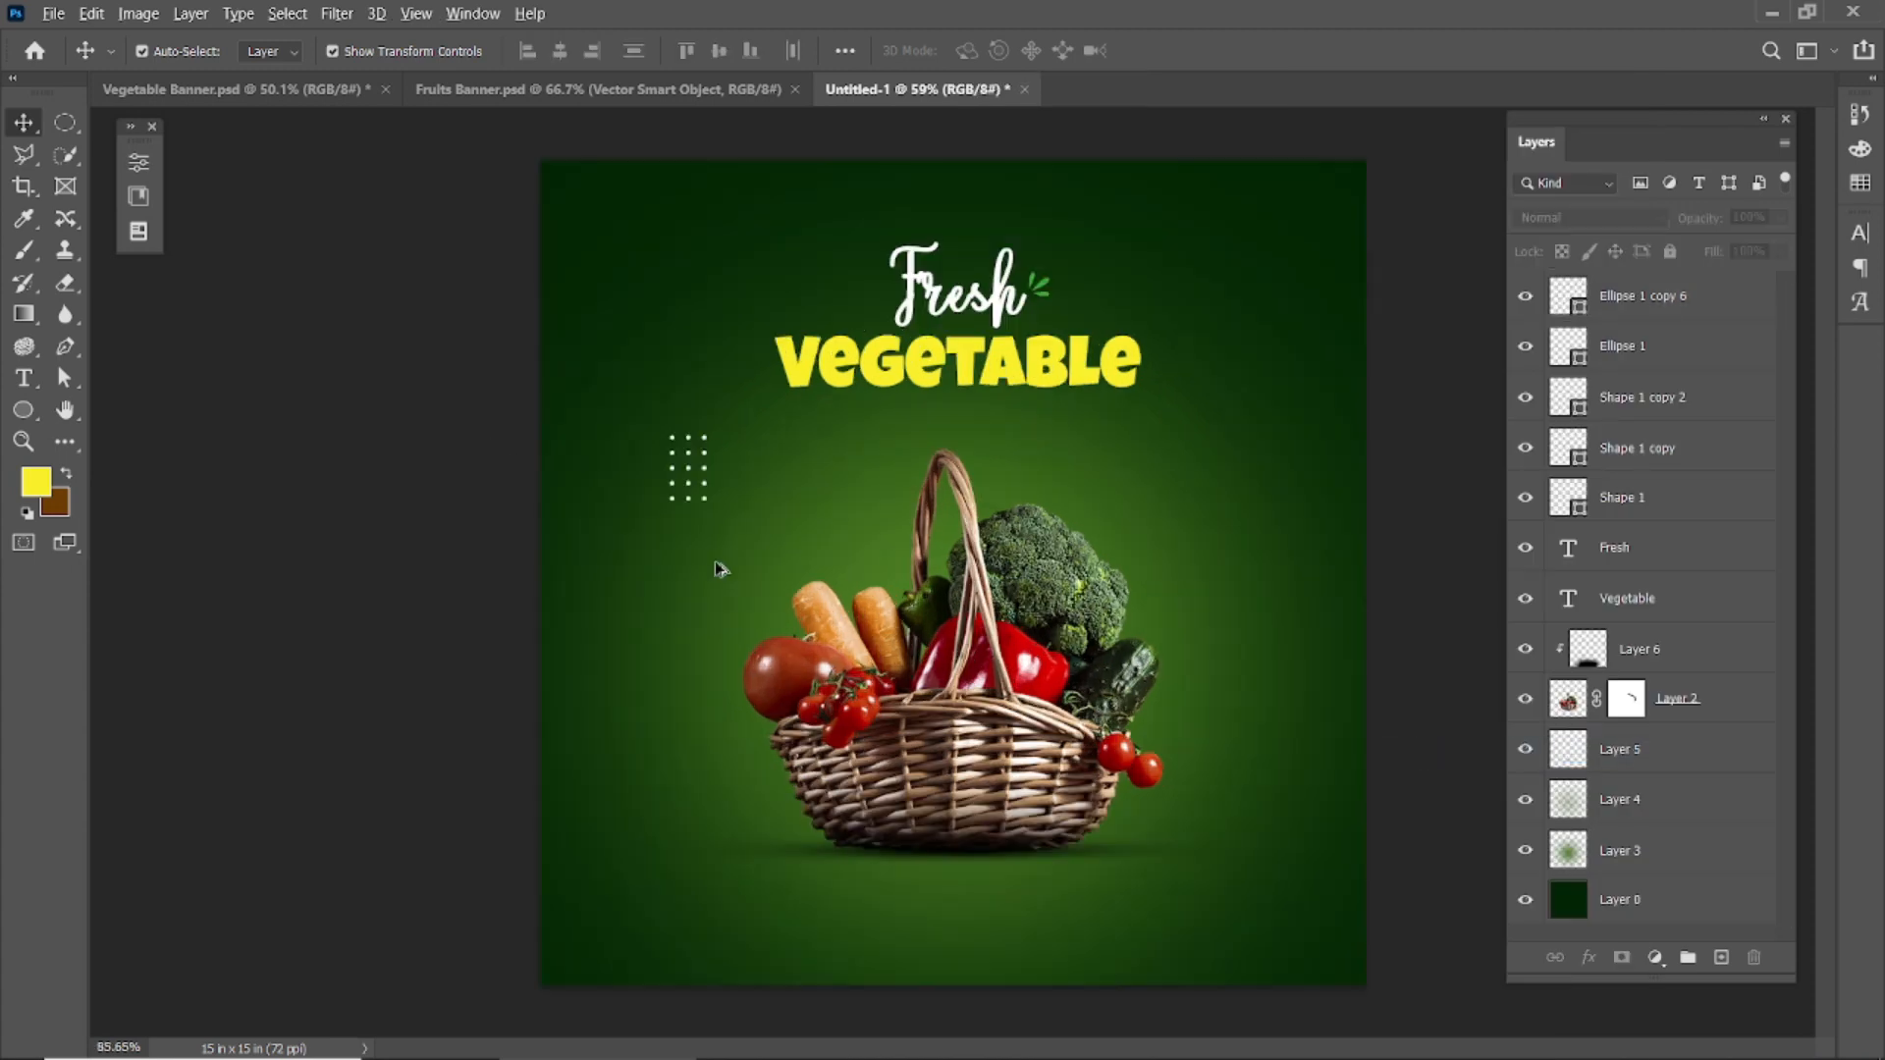
scroll(845, 561, "up", 4)
left_click_drag(626, 383, 558, 349)
left_click(162, 435)
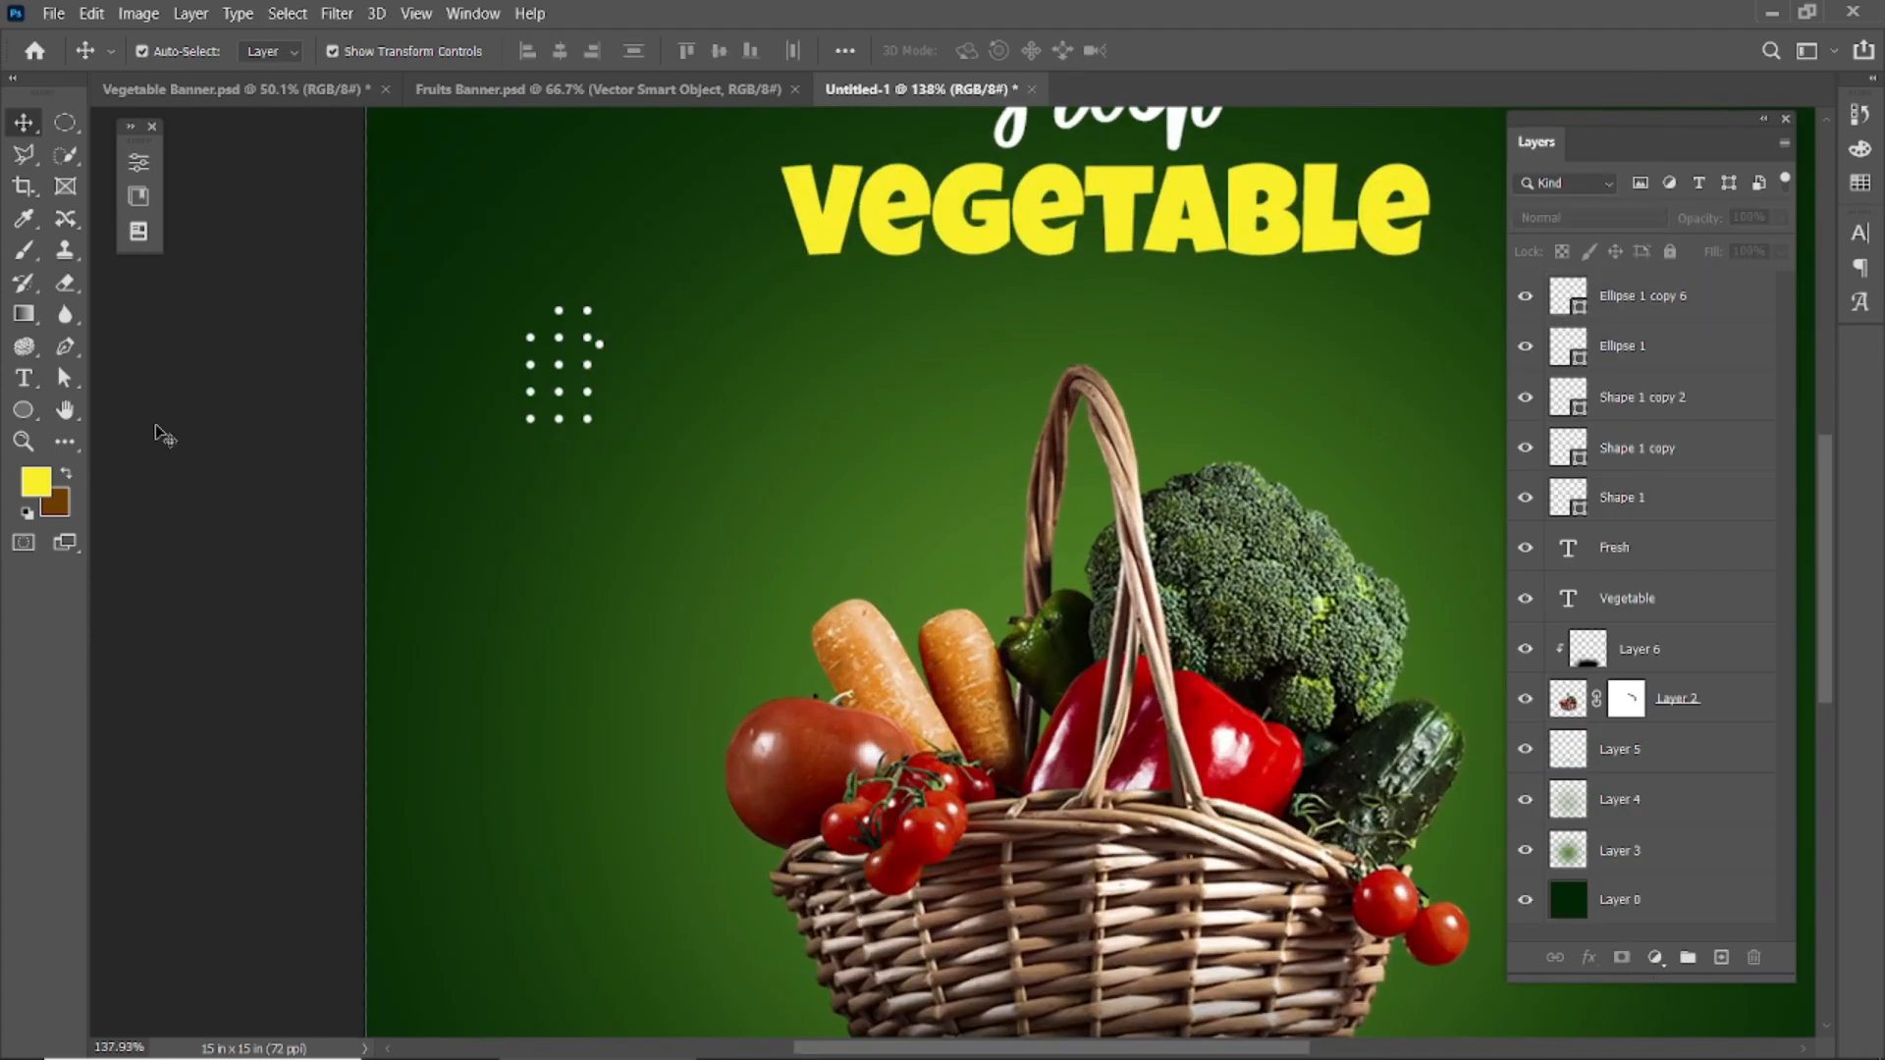
- Merge the remaining single dot with the rest of the grid into one shape layer
scroll(617, 328, "up", 6)
left_click(650, 394, "ctrl")
left_click(556, 397, "ctrl+shift")
right_click(1655, 328)
left_click(1386, 751)
scroll(1073, 527, "down", 8)
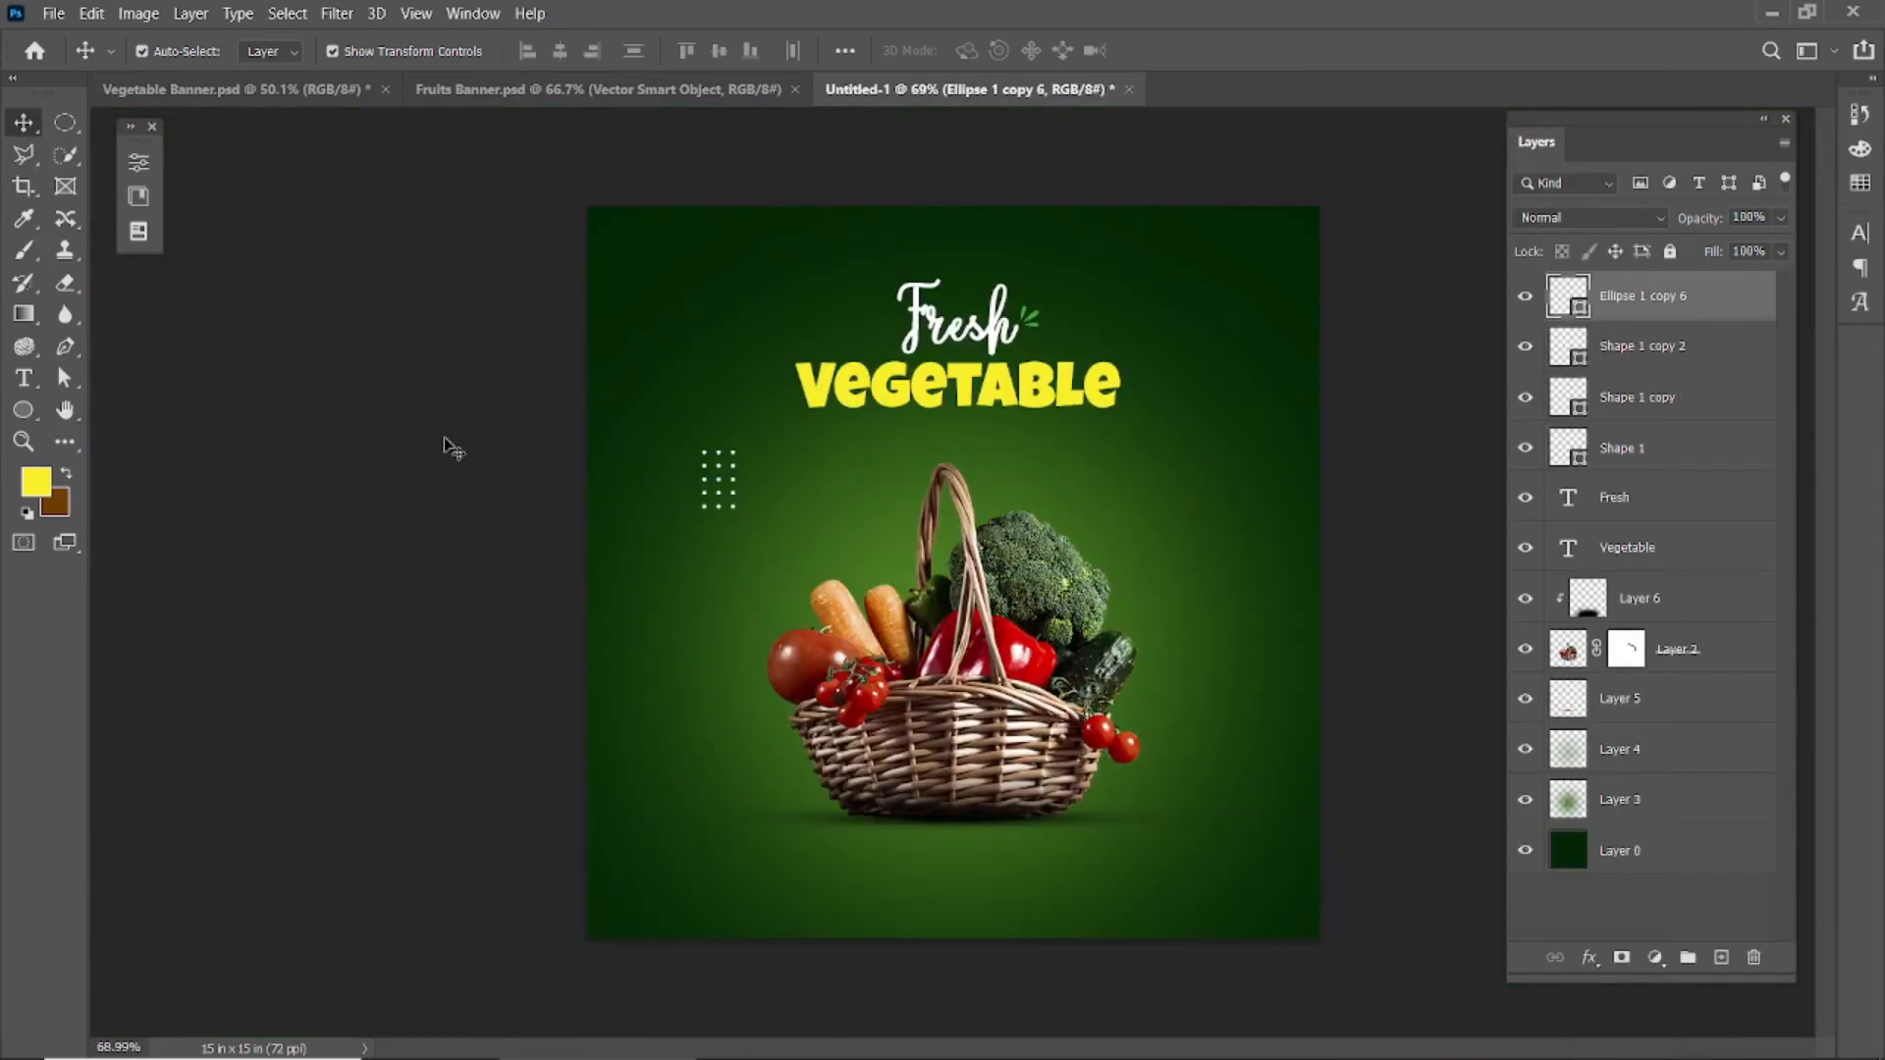
- Move the dot grid closer to the banner's left edge, just below headline level
left_click(724, 481)
left_click(724, 481)
key("ctrl+t")
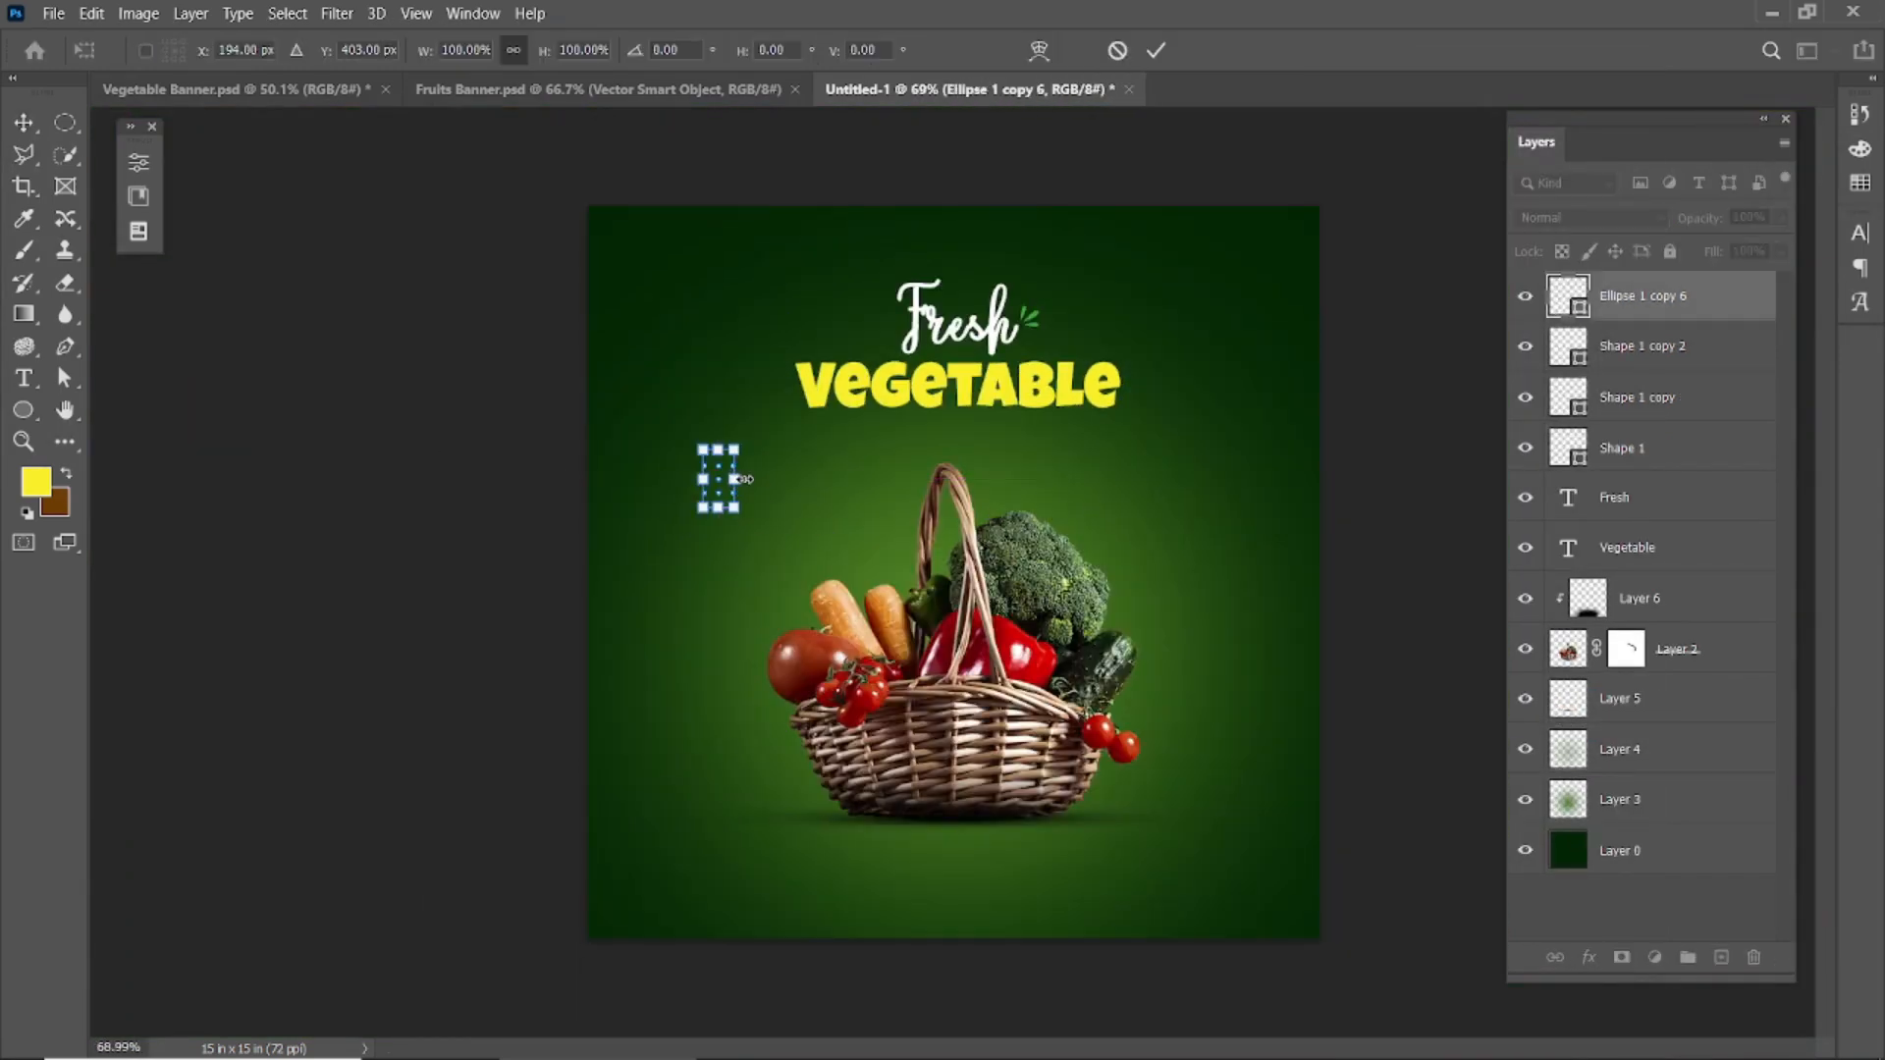
left_click_drag(685, 468, 771, 439)
key("Return")
key("ctrl+z")
left_click(189, 211)
- Duplicate the dot grid and place the copy near the banner's right edge, level with the lower part of the basket
left_click_drag(188, 211, 1309, 792)
scroll(1276, 791, "down", 6)
key("ctrl+t")
left_click_drag(1130, 716, 1238, 764)
left_click(1156, 50)
scroll(1139, 659, "down", 3)
scroll(1040, 653, "up", 4)
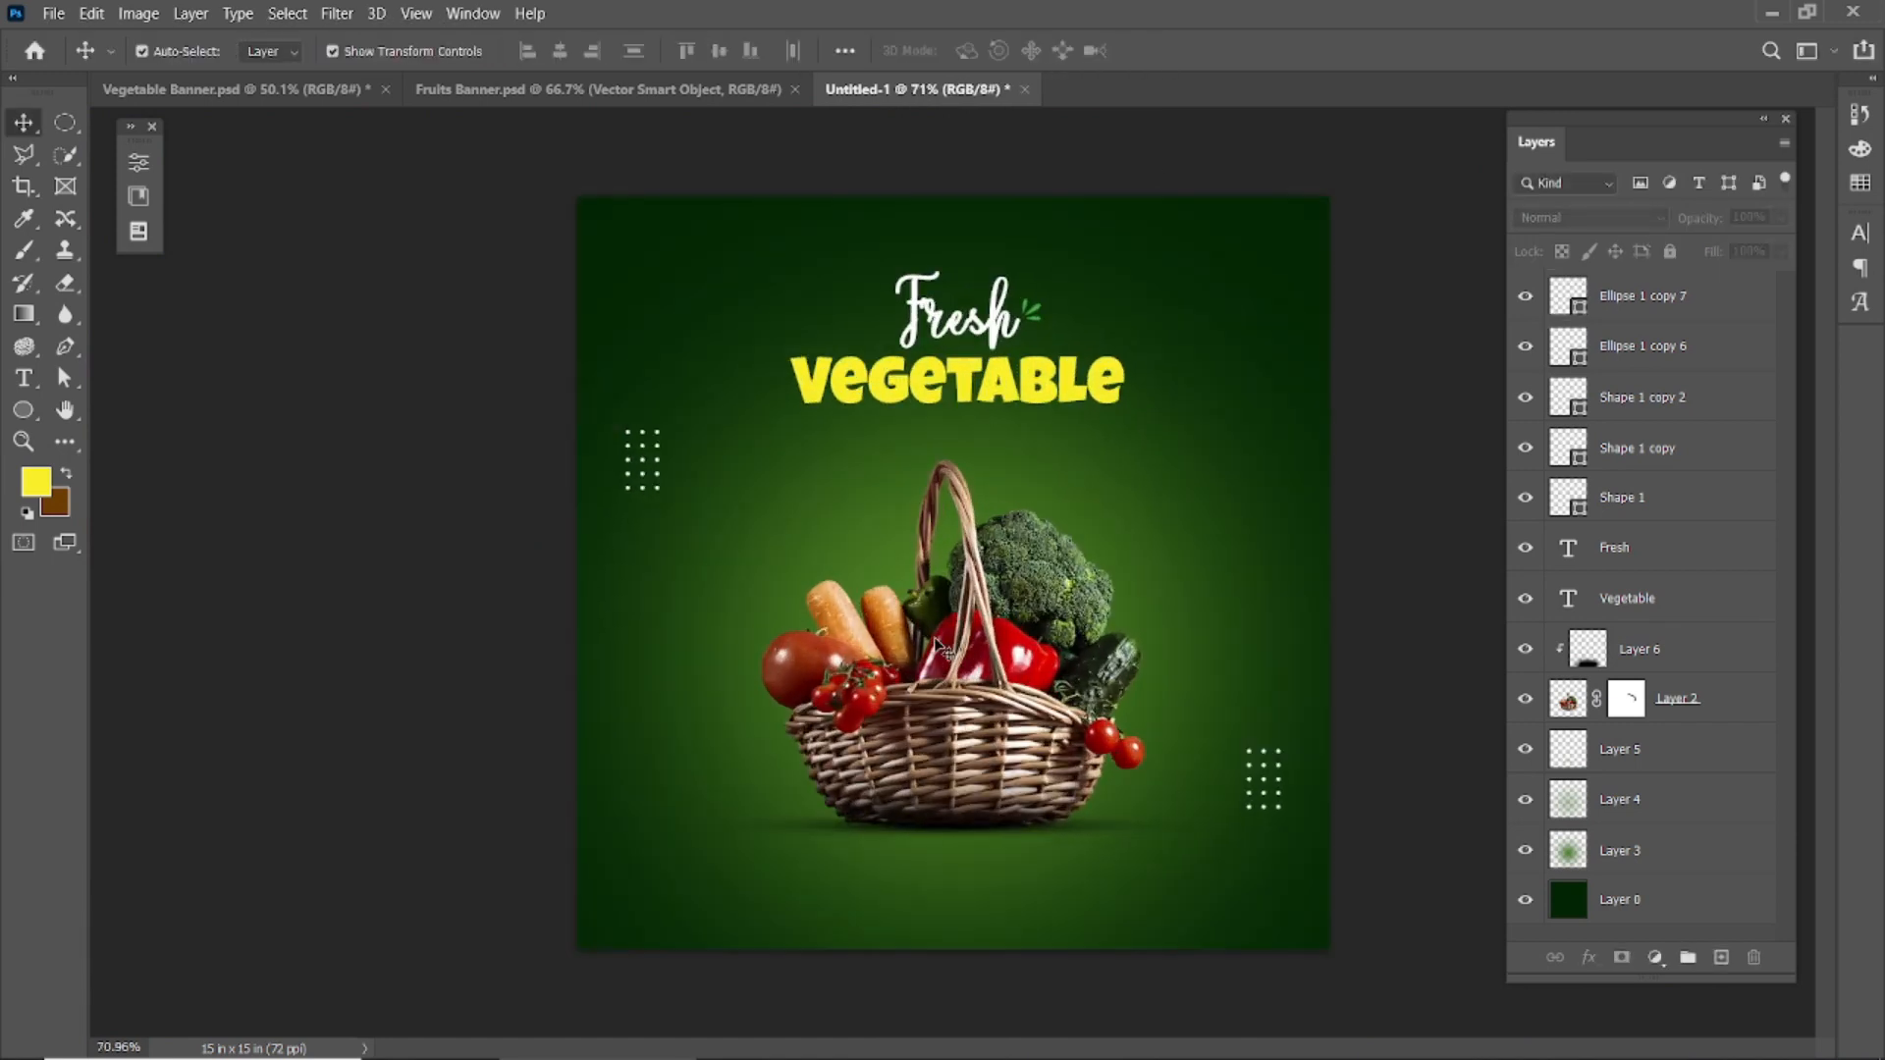
- Select both dot grids and lower their opacity to make them fainter
left_click(1728, 305)
left_click(1681, 354, "shift")
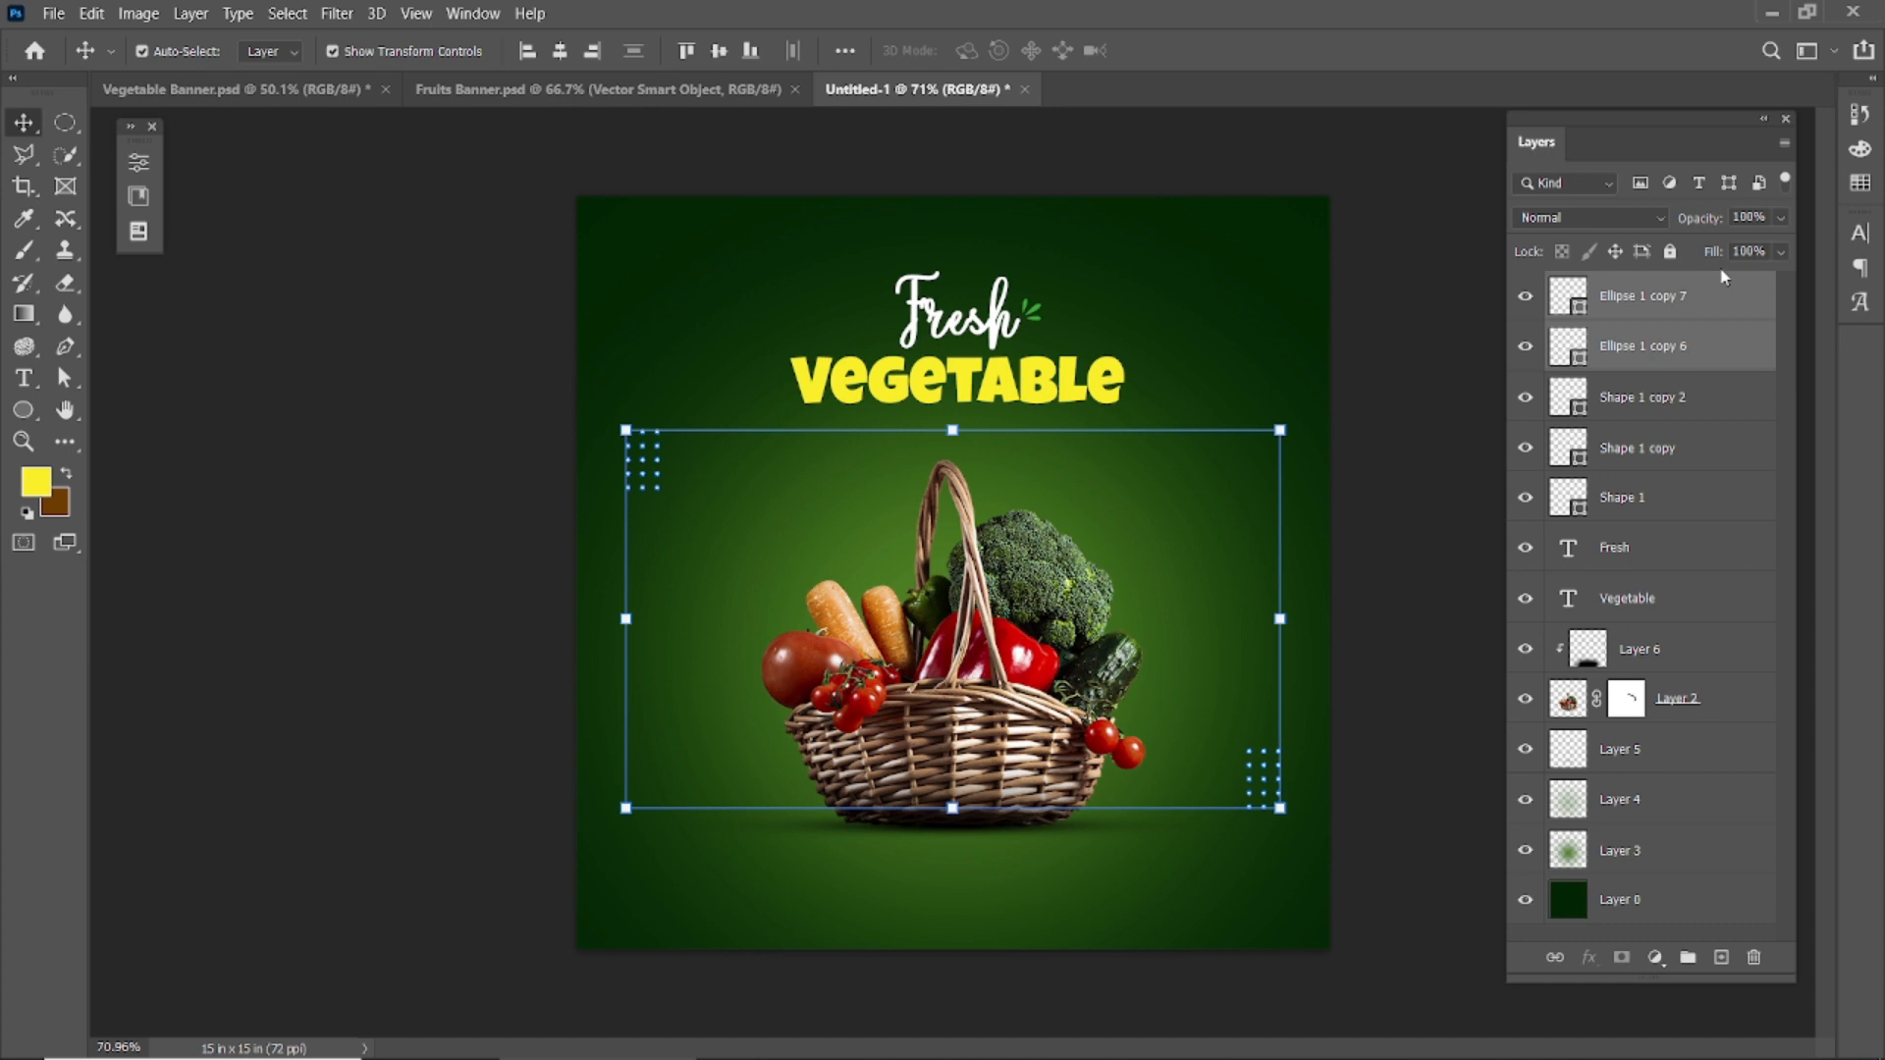
left_click(1420, 550)
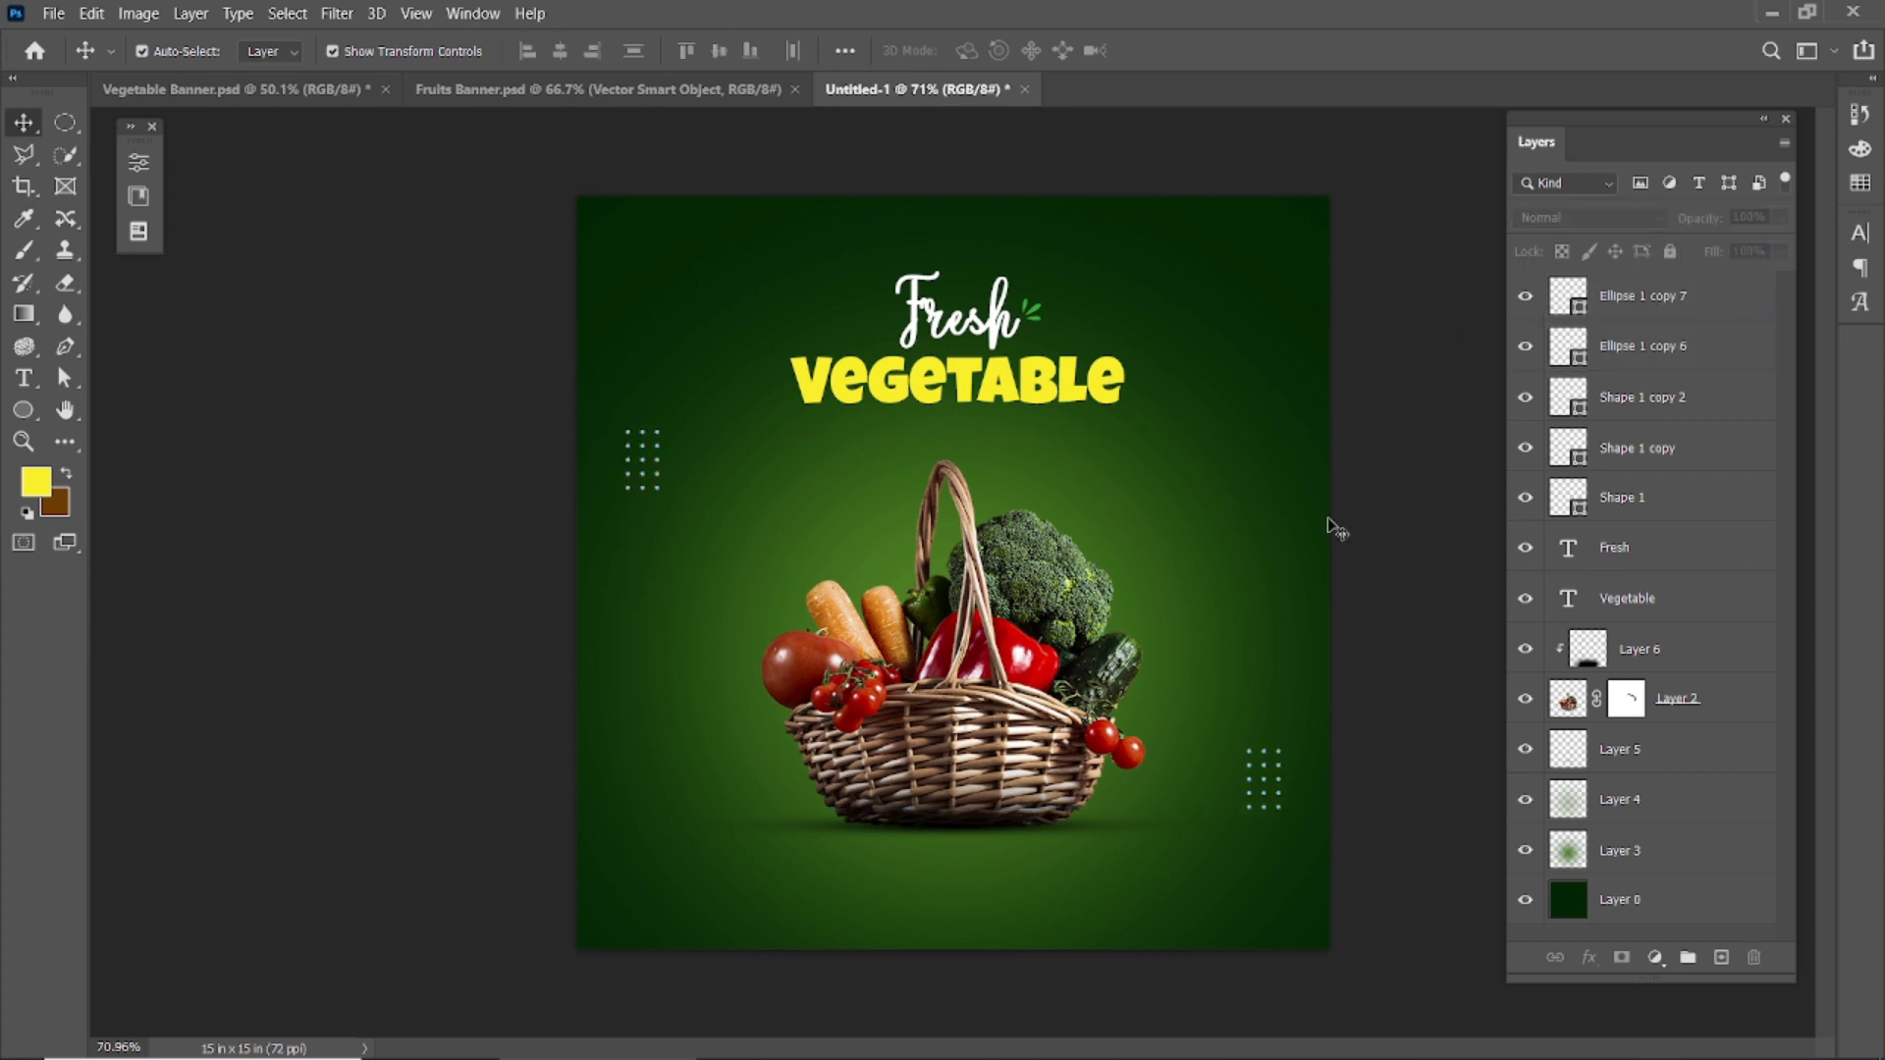
- Set up the Pen tool on a new layer for drawing shapes with no fill and a white 1 px stroke
left_click(65, 345)
left_click(1721, 957)
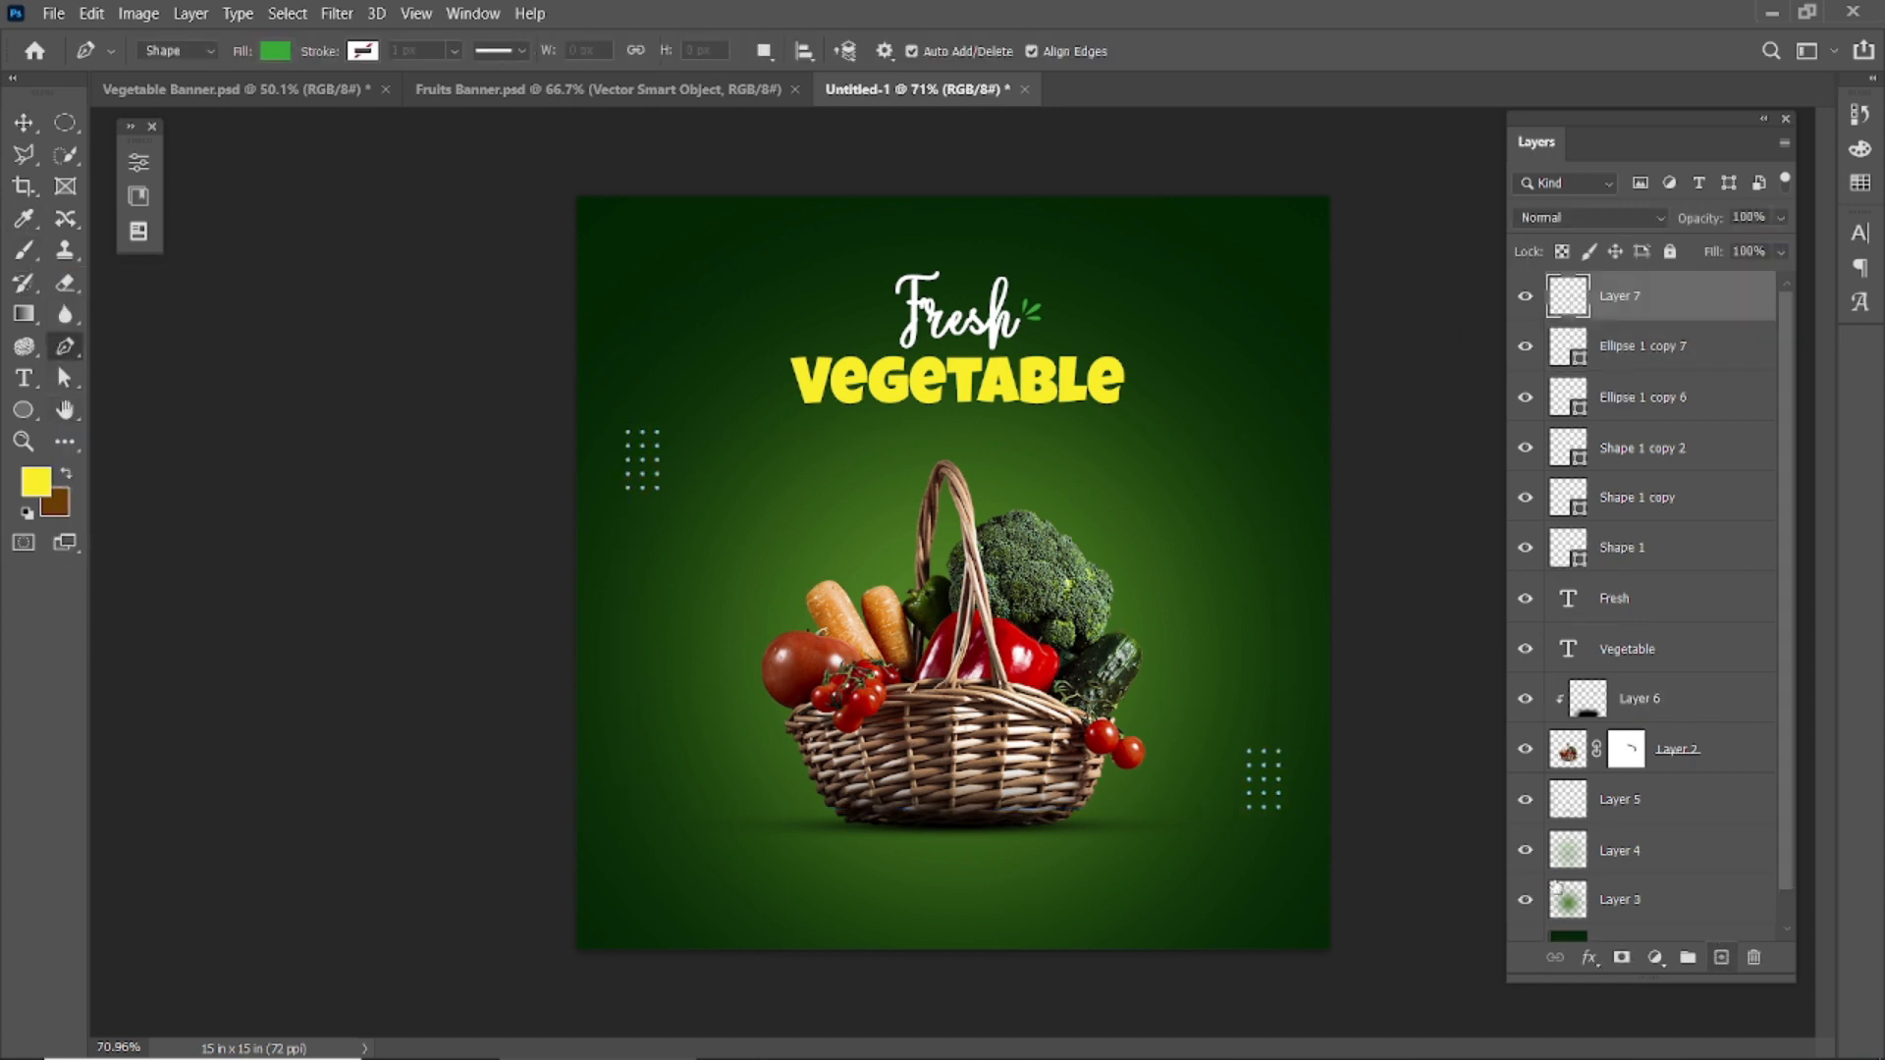
scroll(958, 545, "up", 4)
left_click(276, 53)
left_click(131, 99)
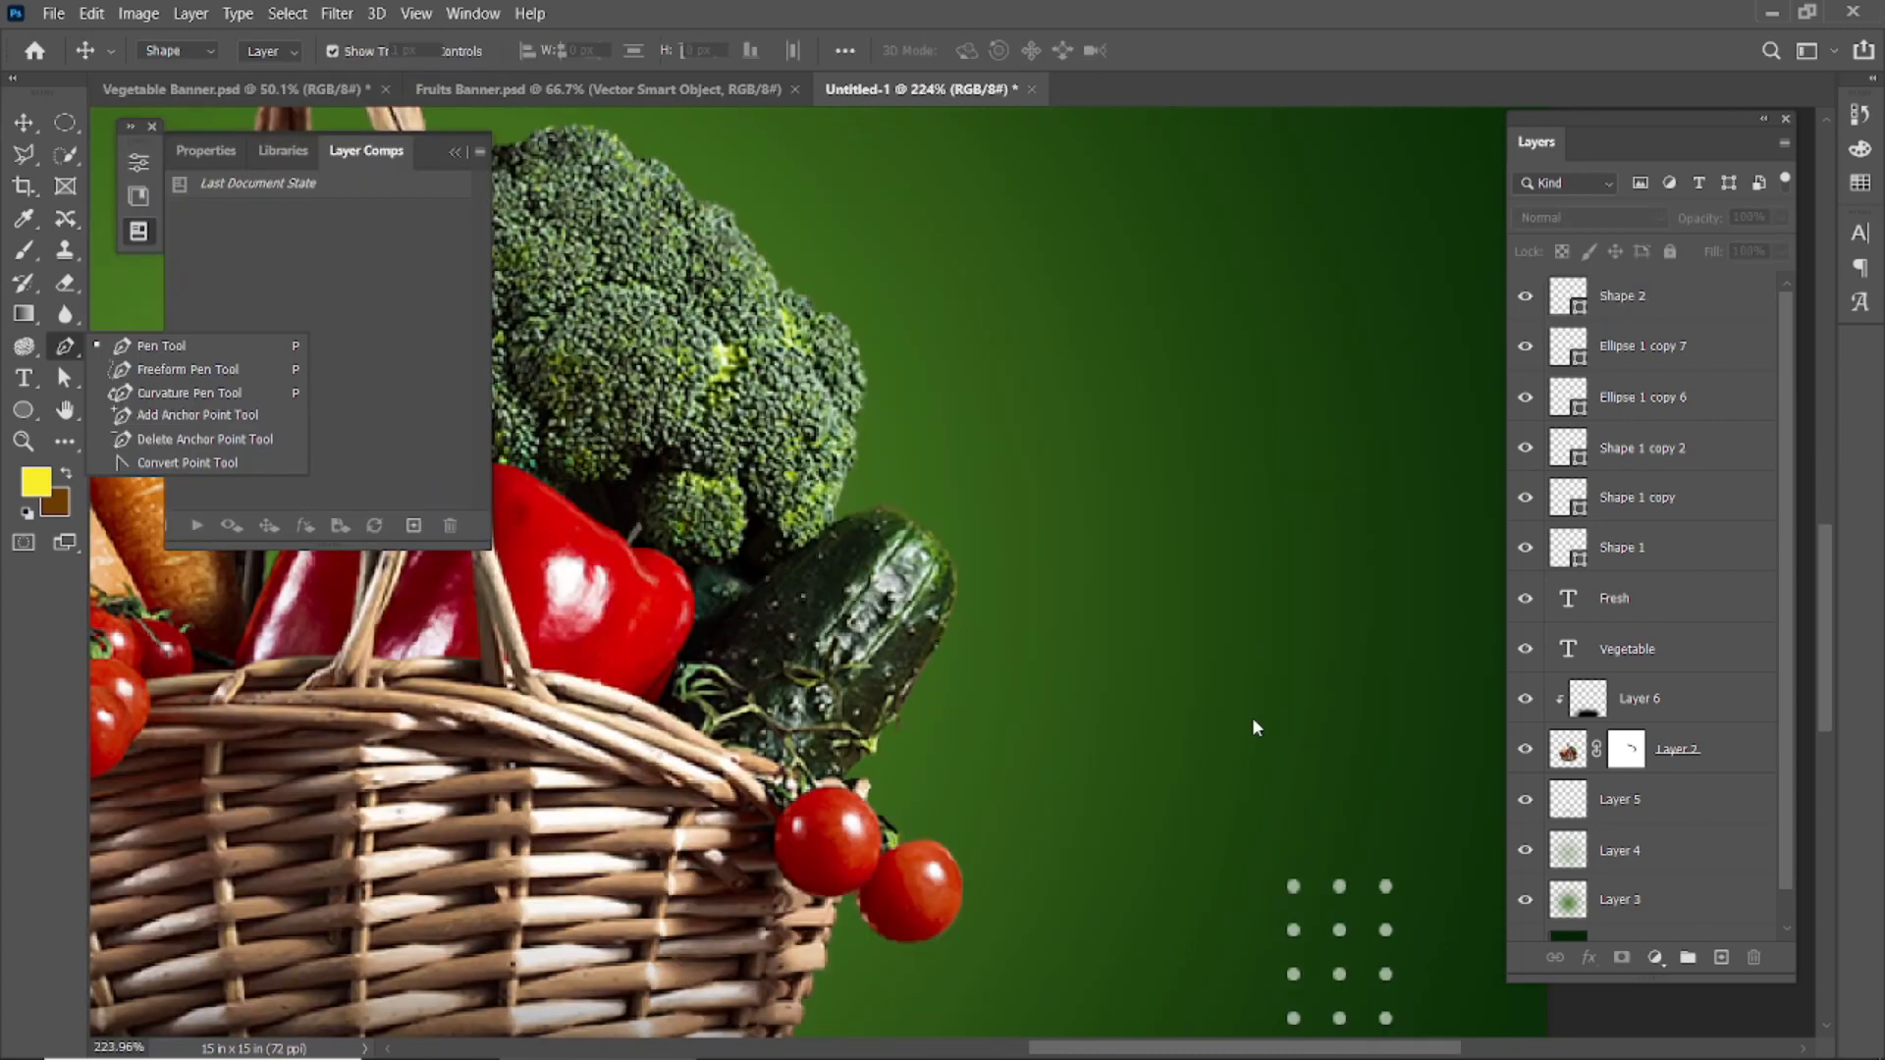
left_click_drag(1251, 716, 884, 655)
- Draw a curved leaf outline about 24 × 23 px to the right of the cucumber and set its stroke width to 0.5 px
left_click(899, 741)
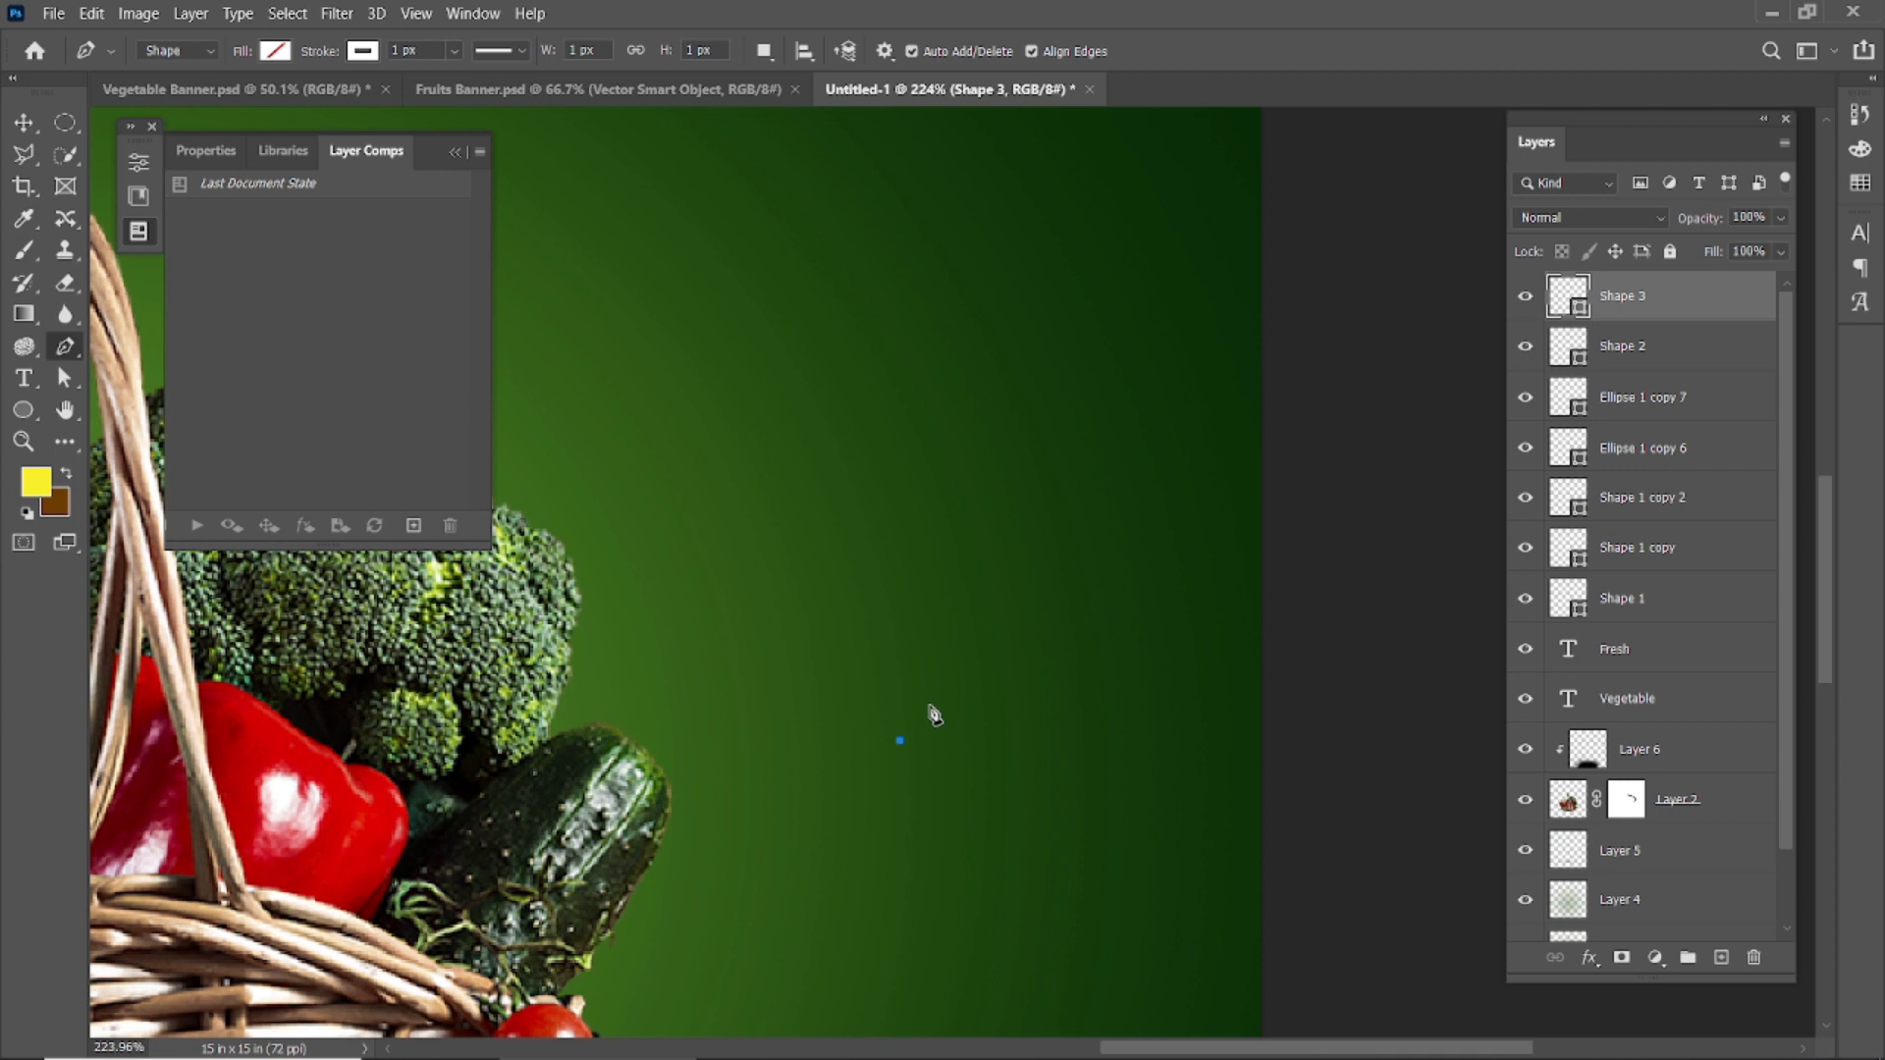
scroll(927, 727, "up", 2)
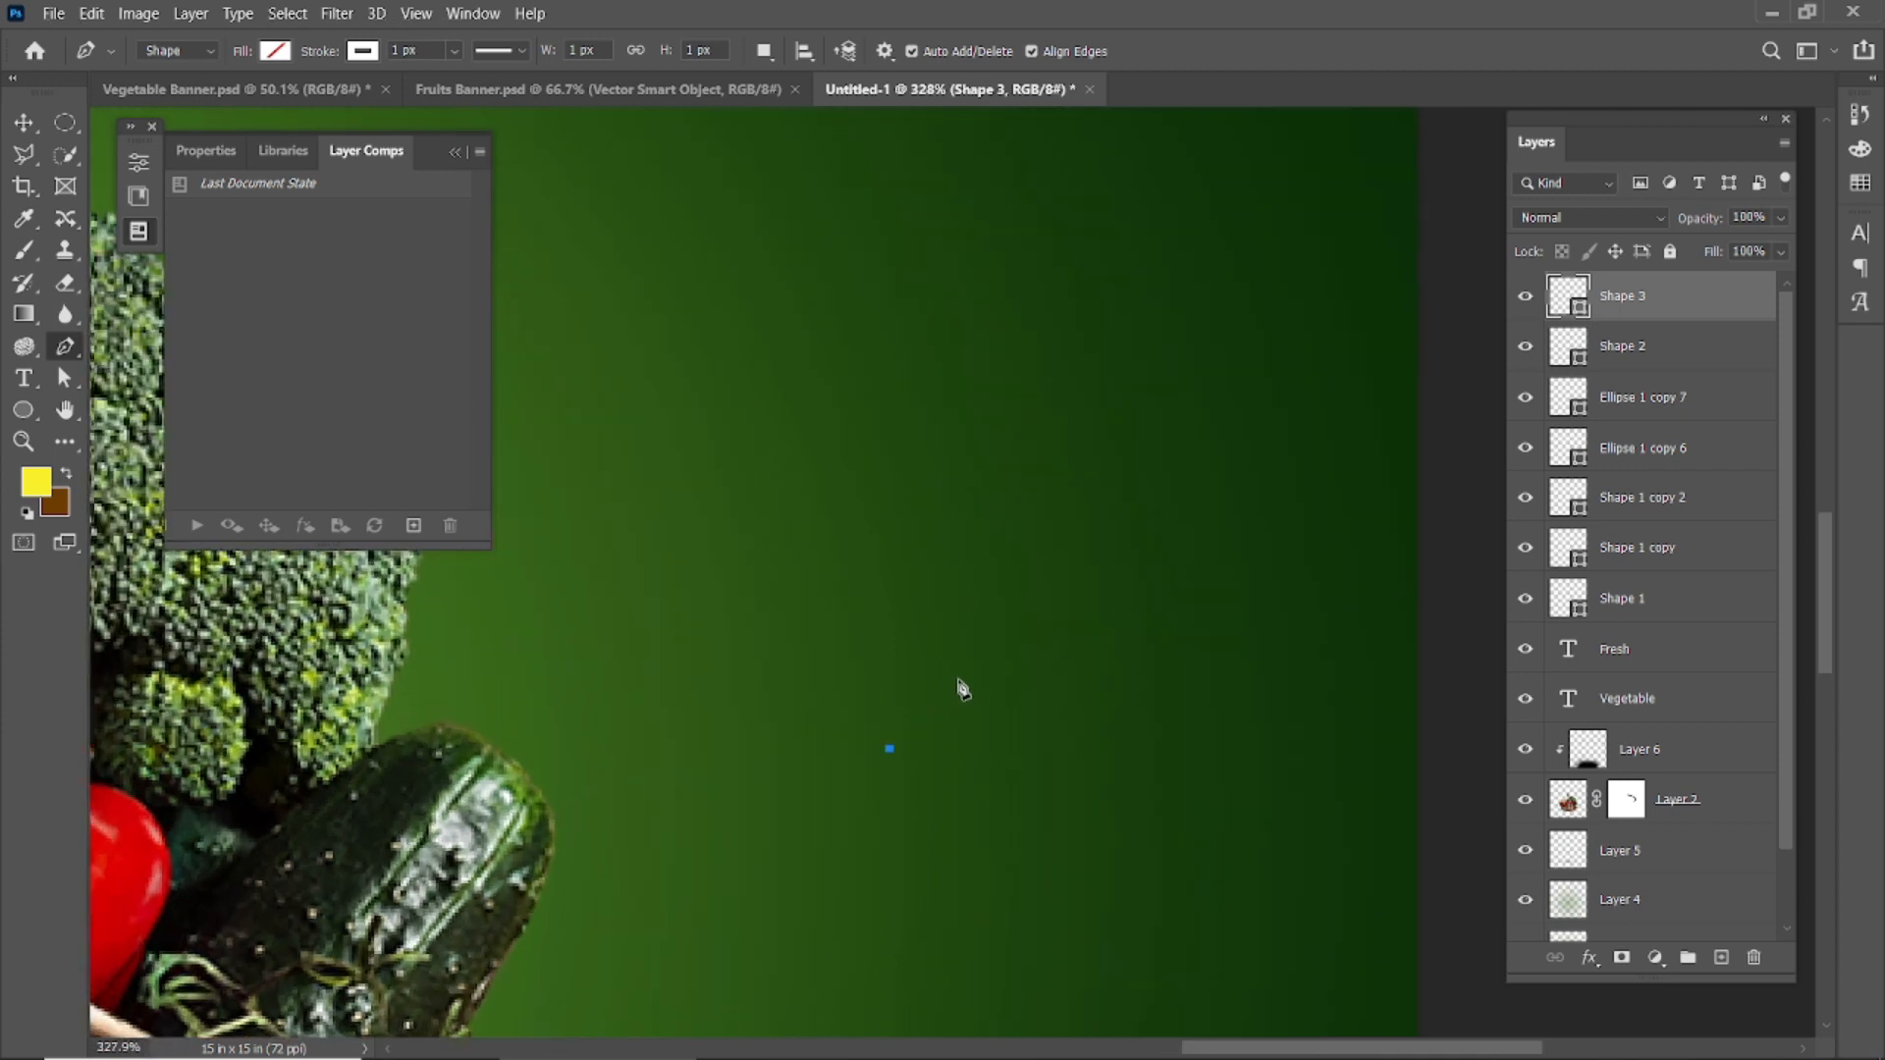
scroll(947, 715, "up", 2)
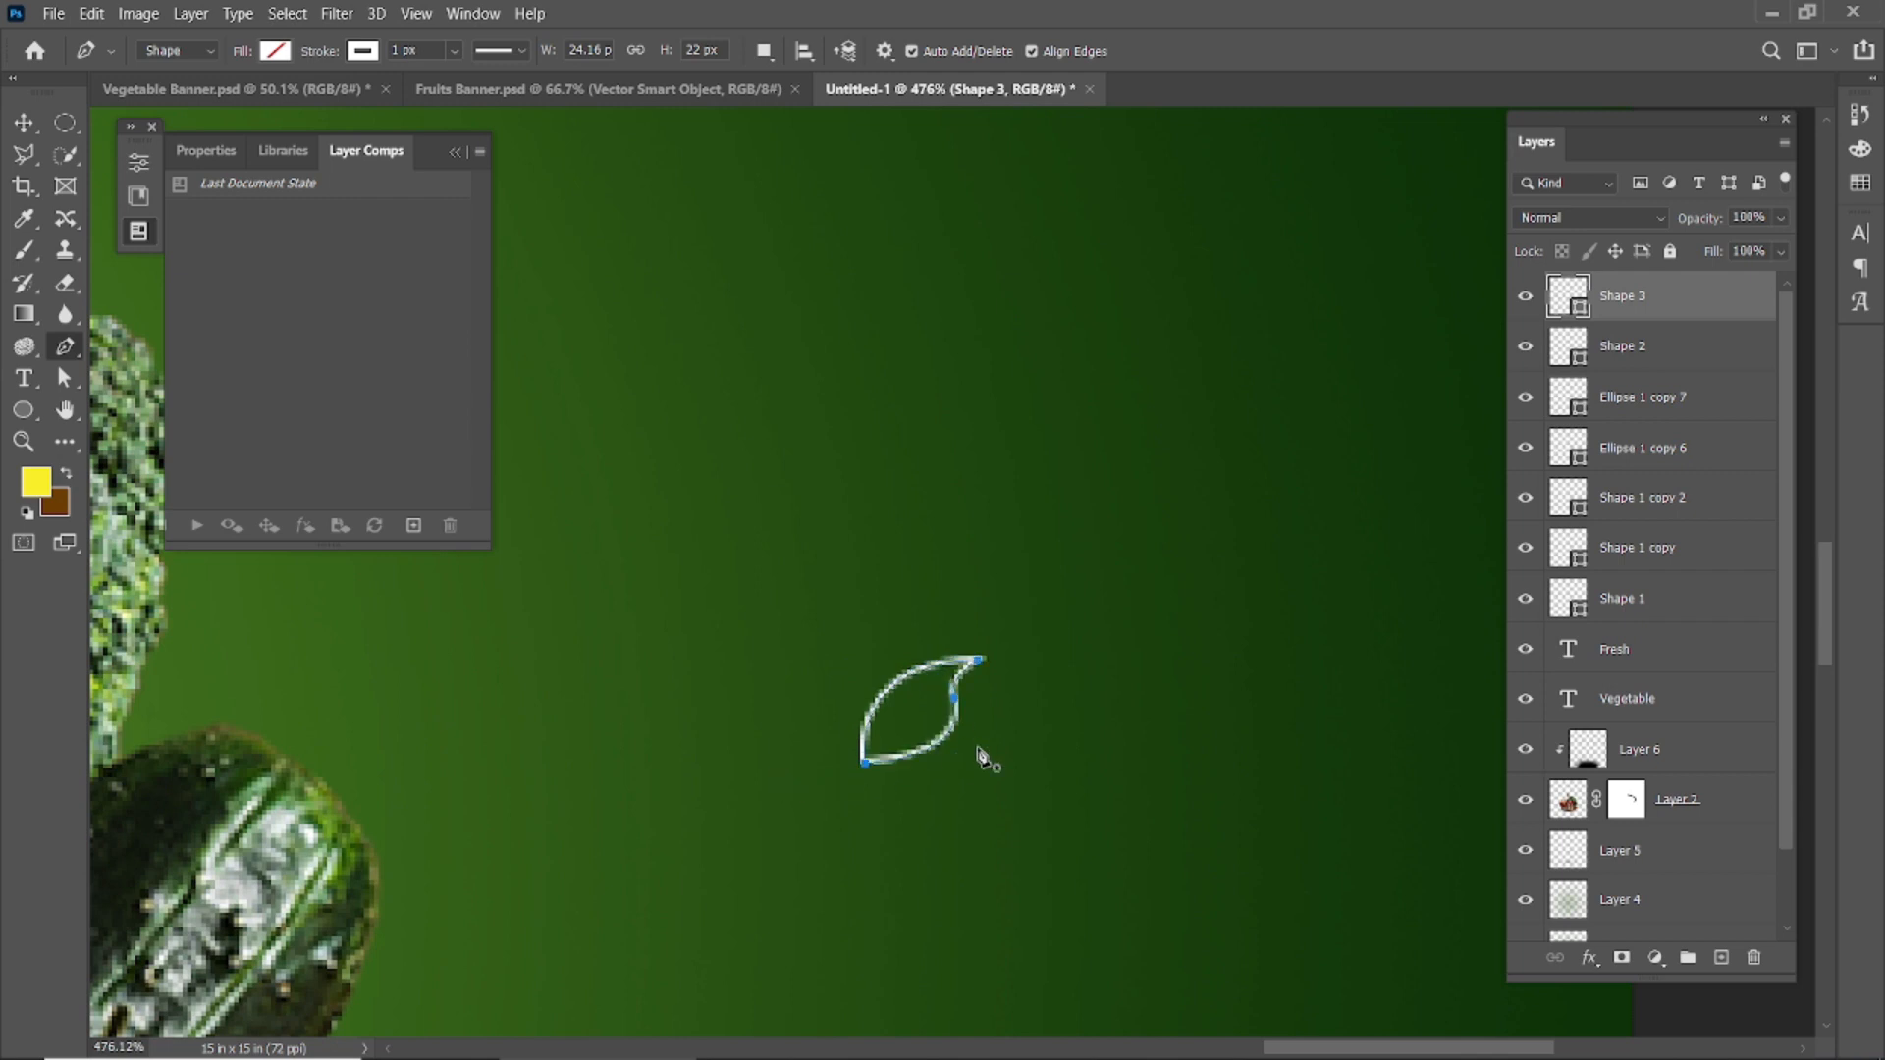
key("ctrl+z")
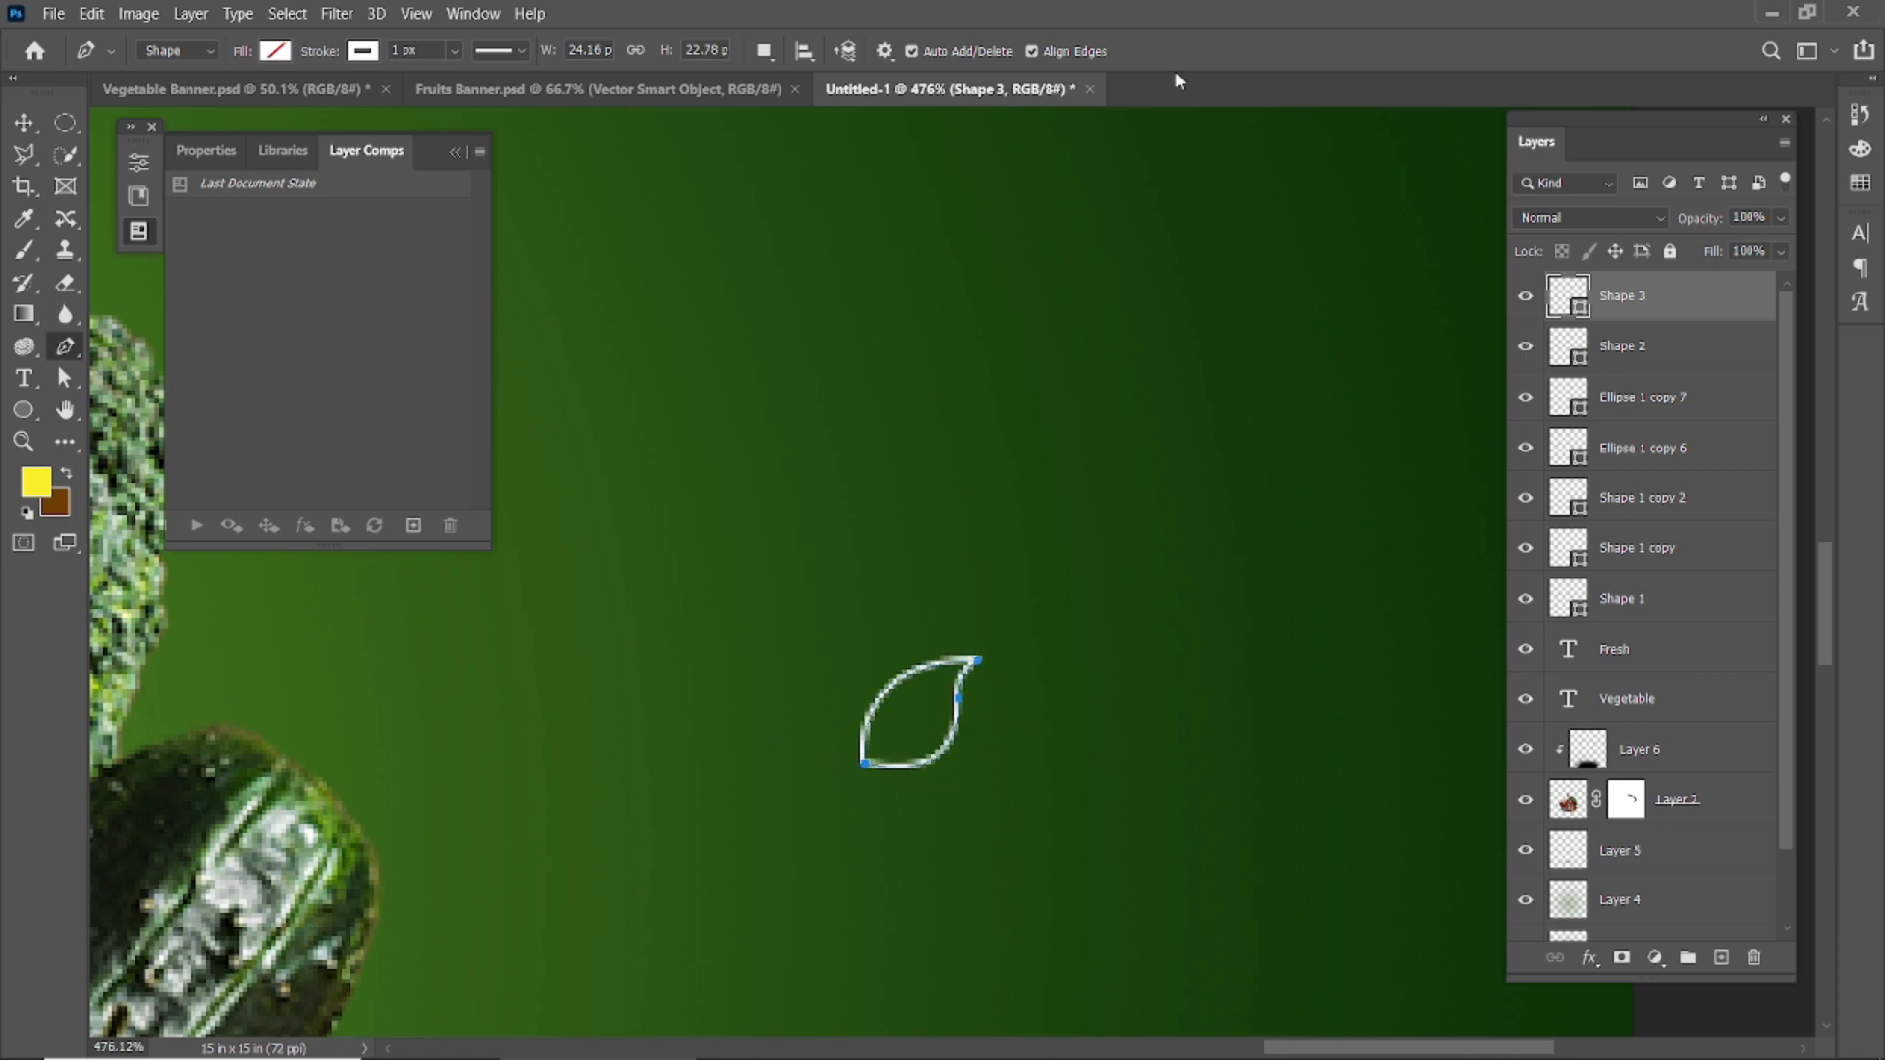
left_click(397, 56)
left_click(456, 153)
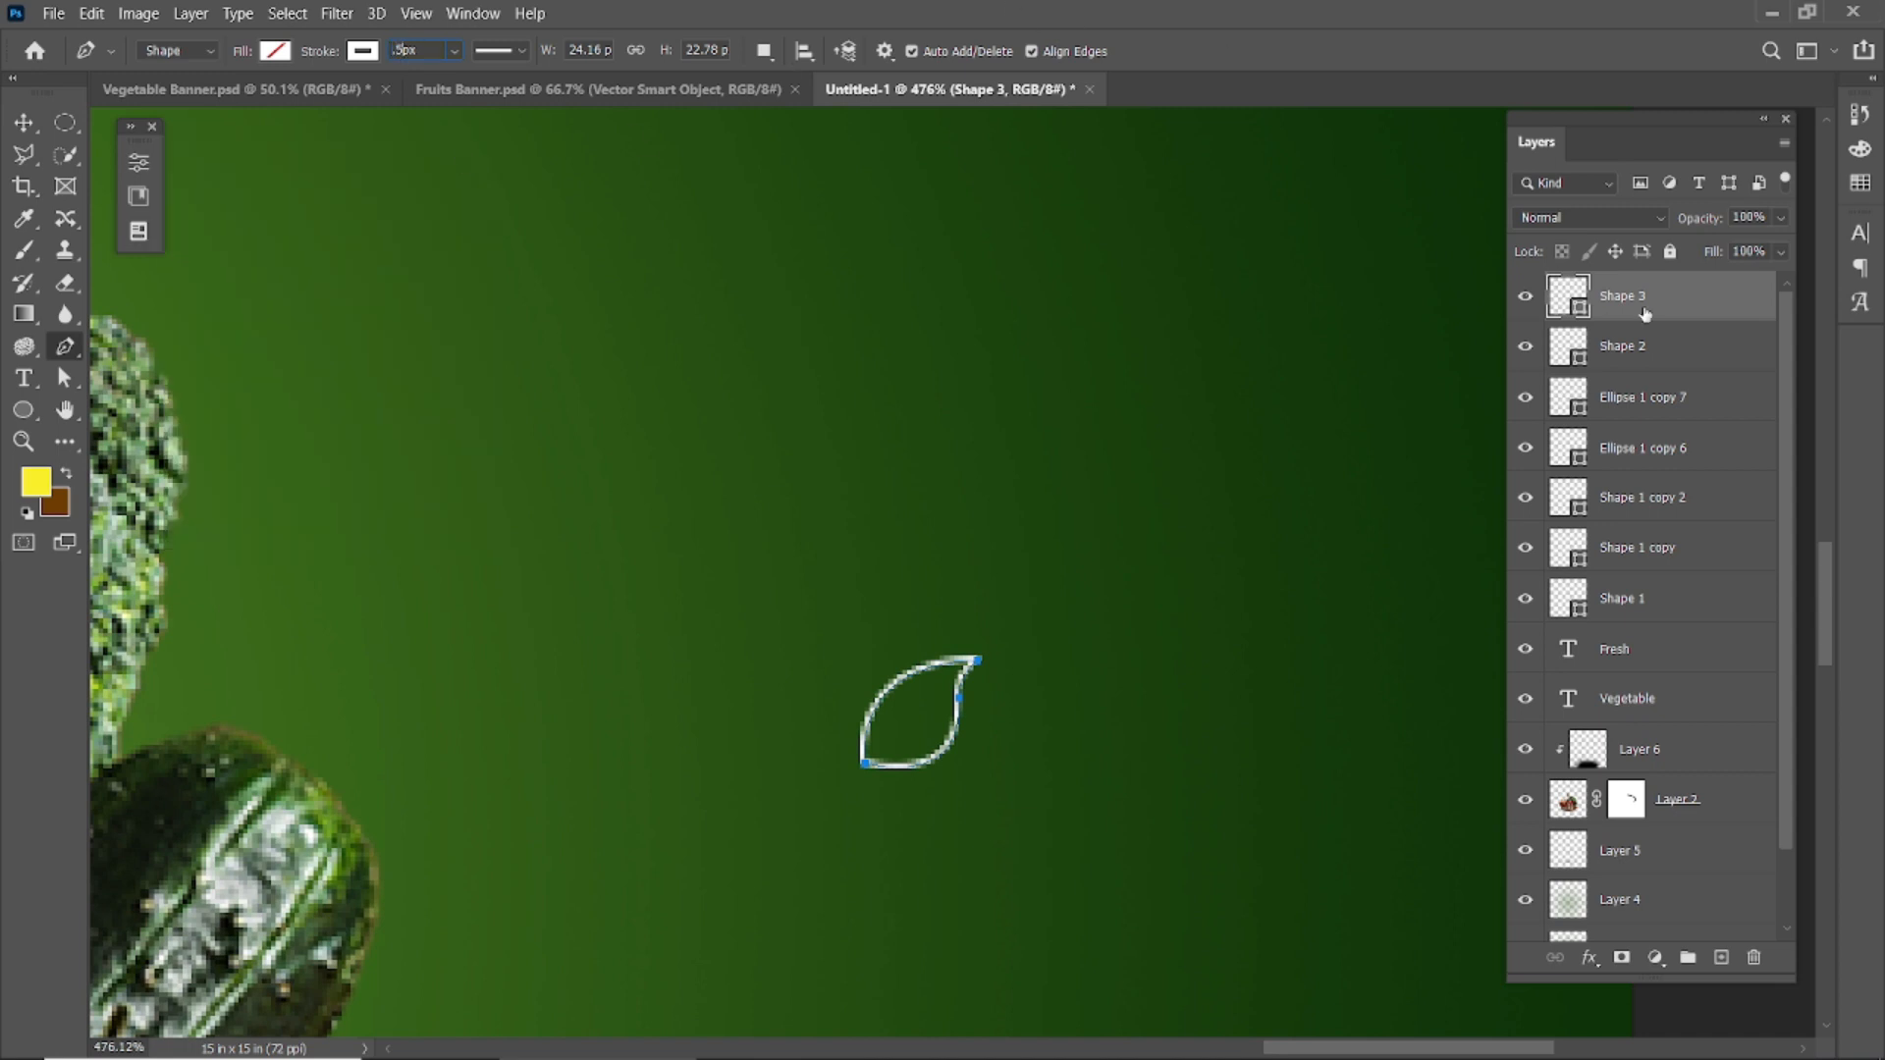
- Reduce the leaf outline's opacity to 73% and its fill to 48%
left_click(30, 133)
scroll(977, 705, "down", 8)
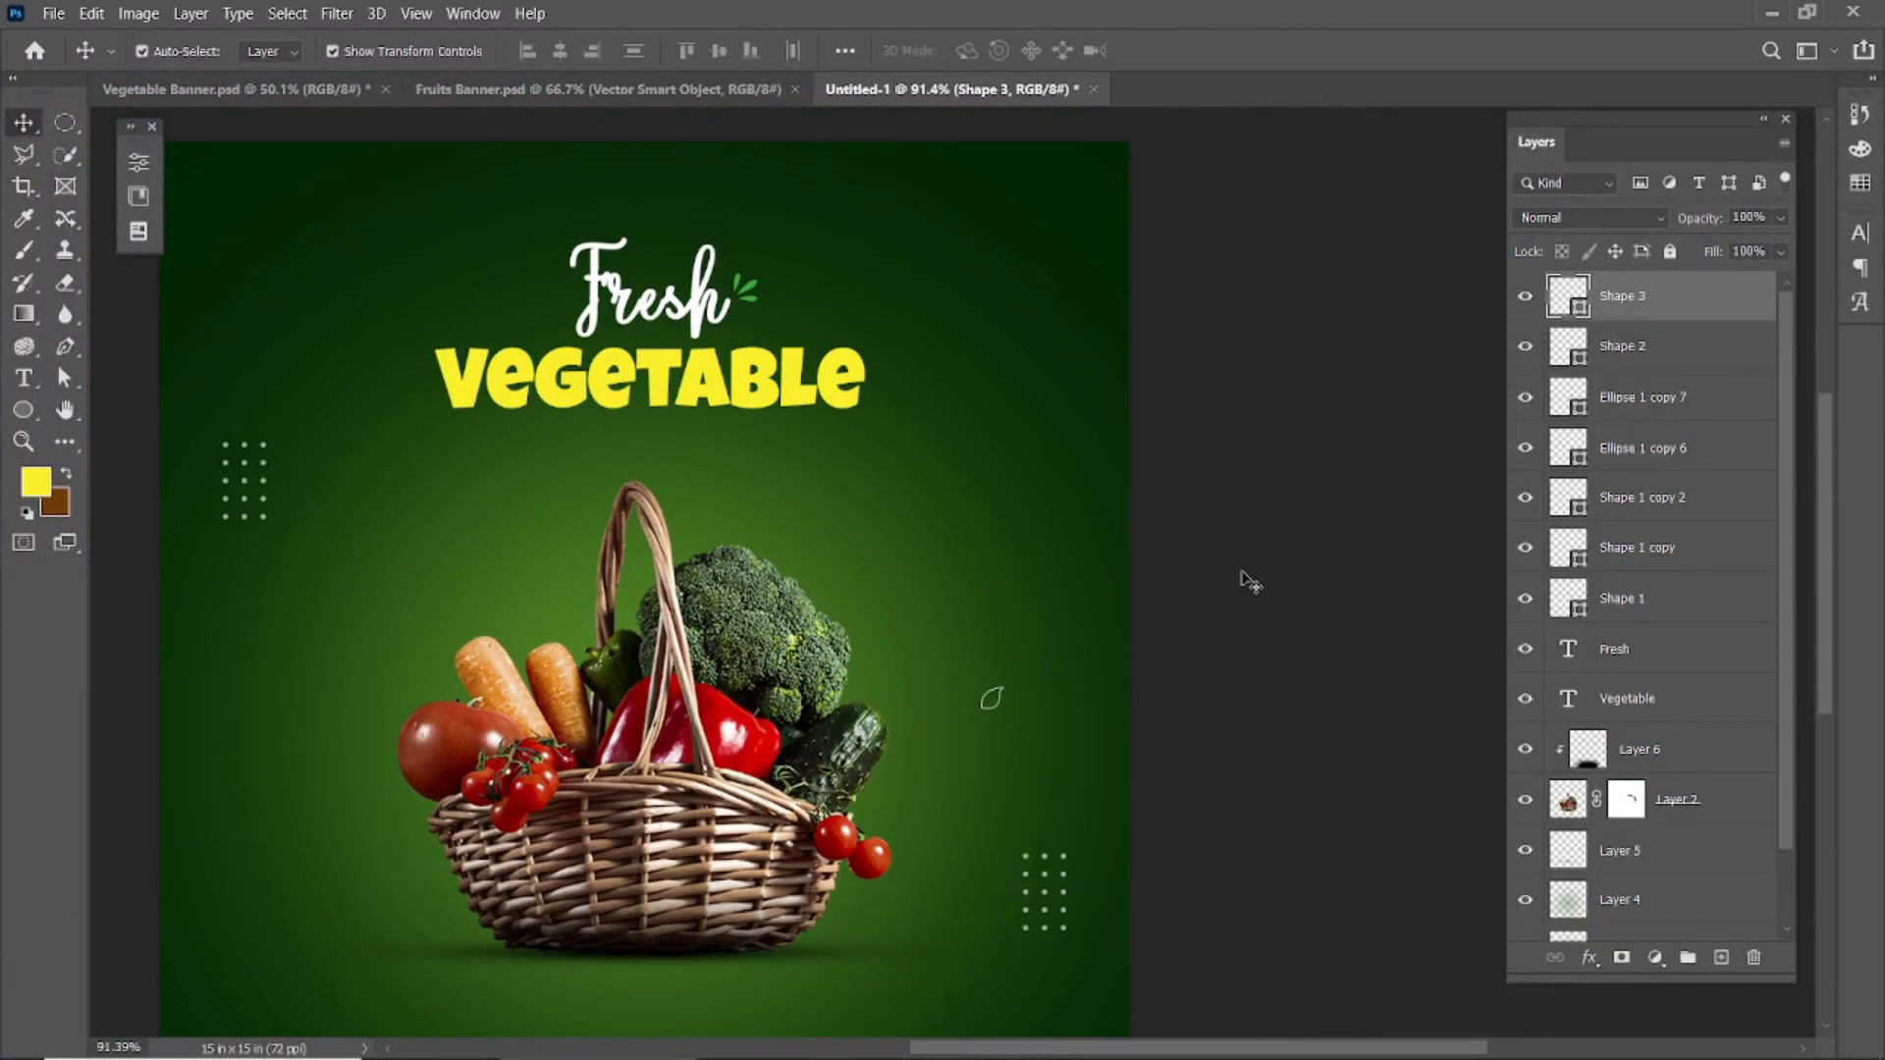
scroll(1011, 632, "up", 5)
scroll(1009, 631, "down", 6)
scroll(1192, 652, "up", 3)
left_click(1290, 650)
- Duplicate the leaf outline and place the copy below the basket's left side
left_click(1635, 311)
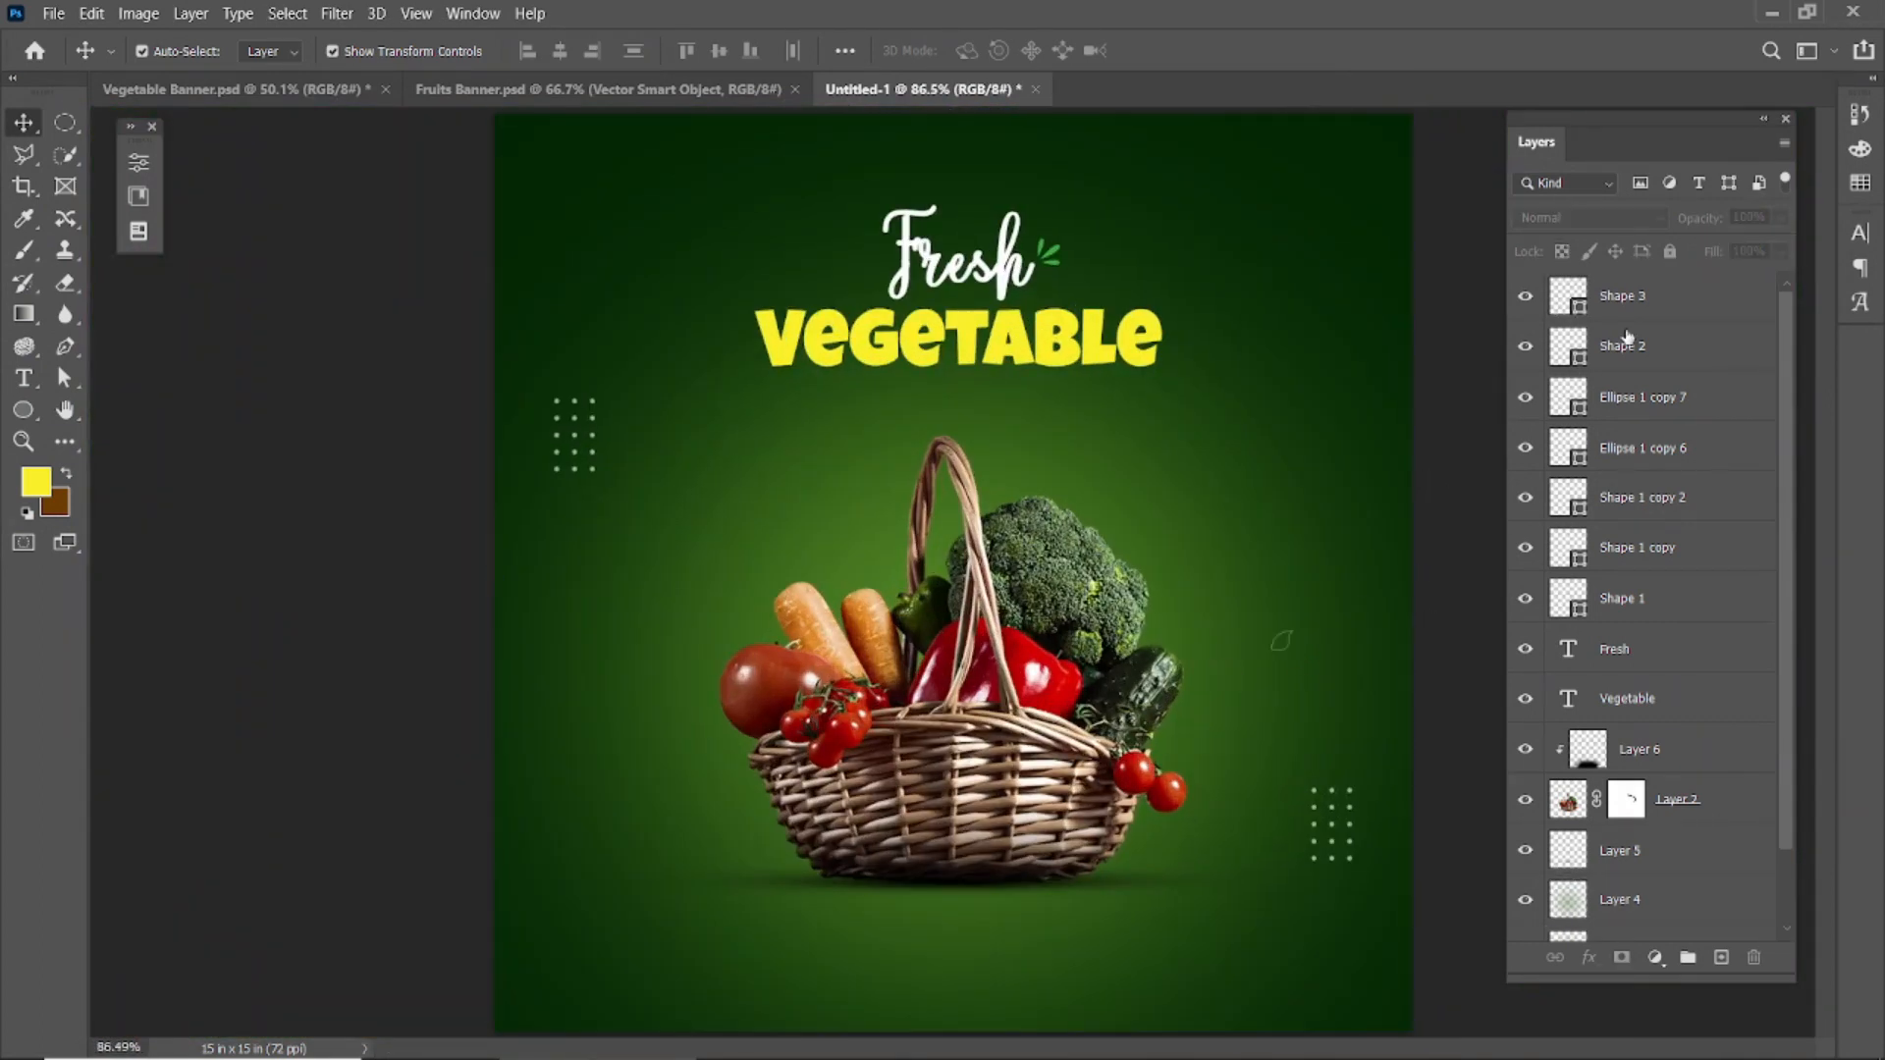
key("ctrl+t")
scroll(1257, 550, "up", 4)
left_click_drag(1243, 622, 1452, 177)
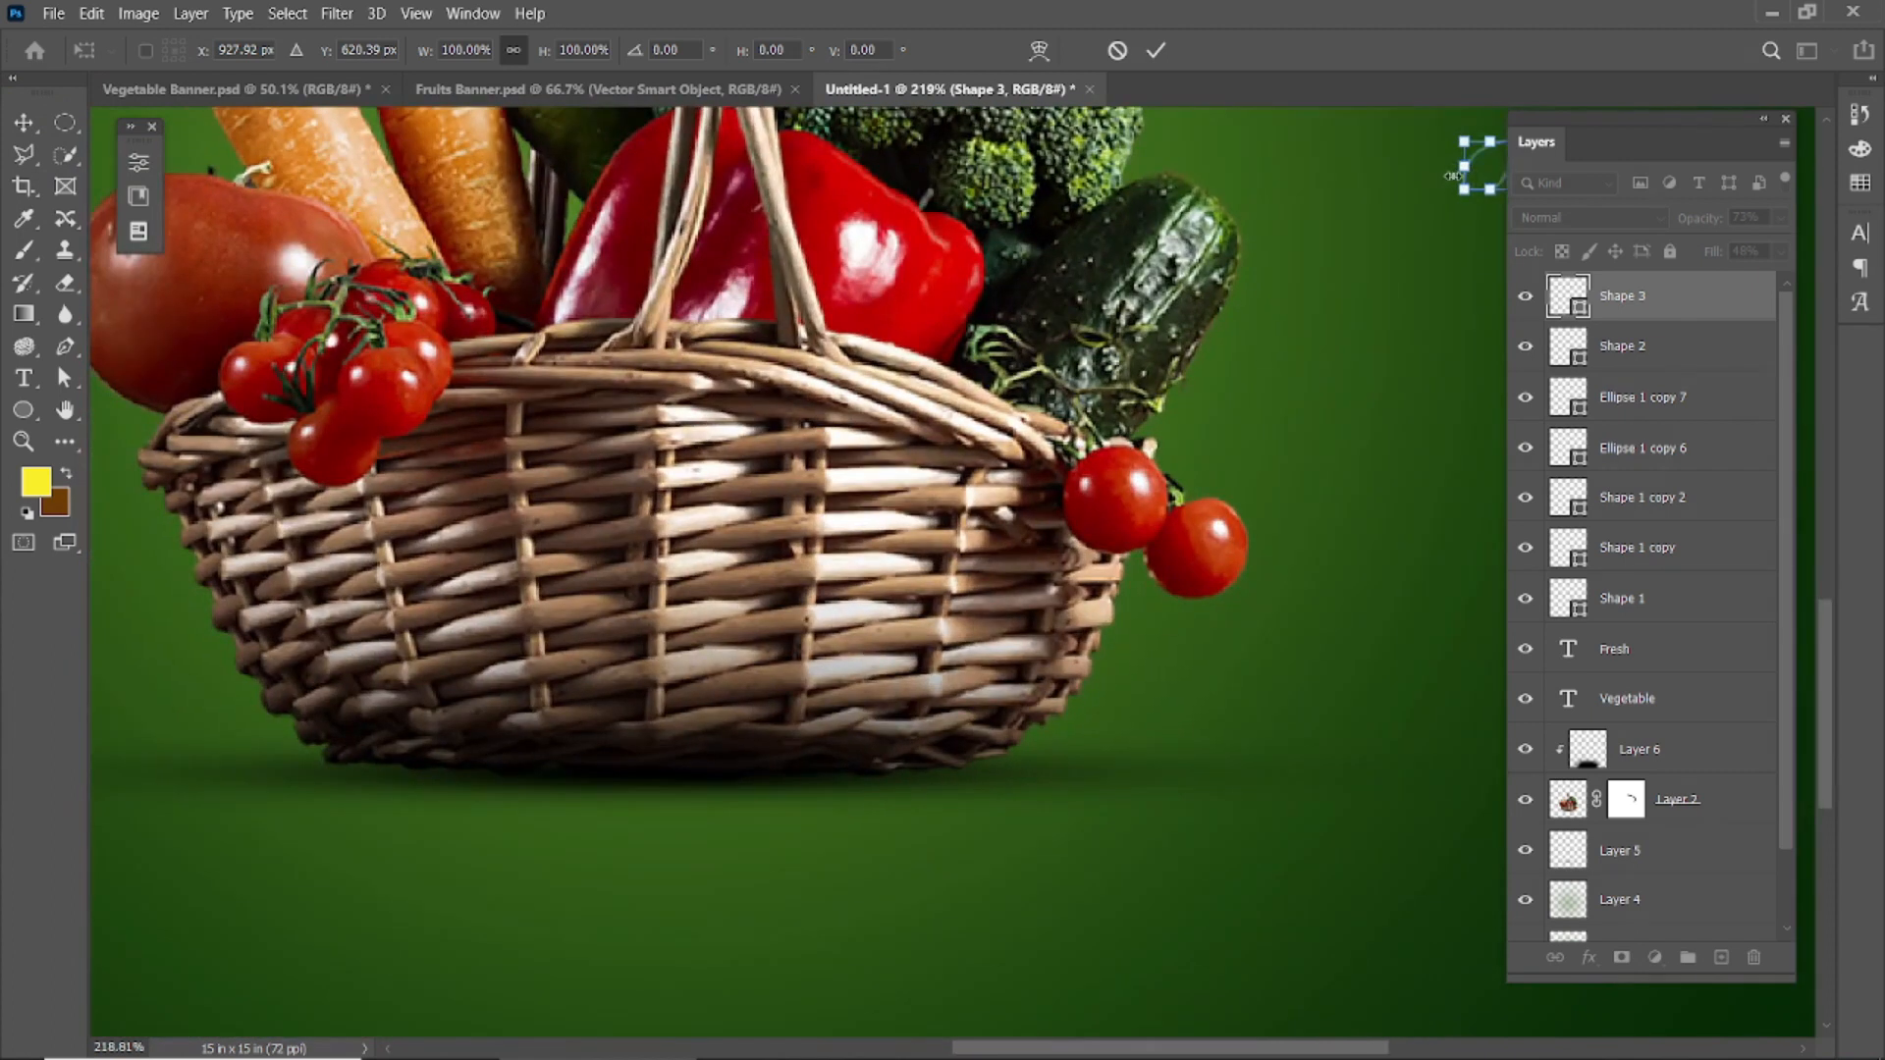
left_click_drag(1636, 306, 1721, 955)
key("ctrl+t")
left_click_drag(1481, 176, 194, 924)
key("ctrl+0")
key("alt+space")
left_click(411, 633)
left_click_drag(737, 933, 802, 922)
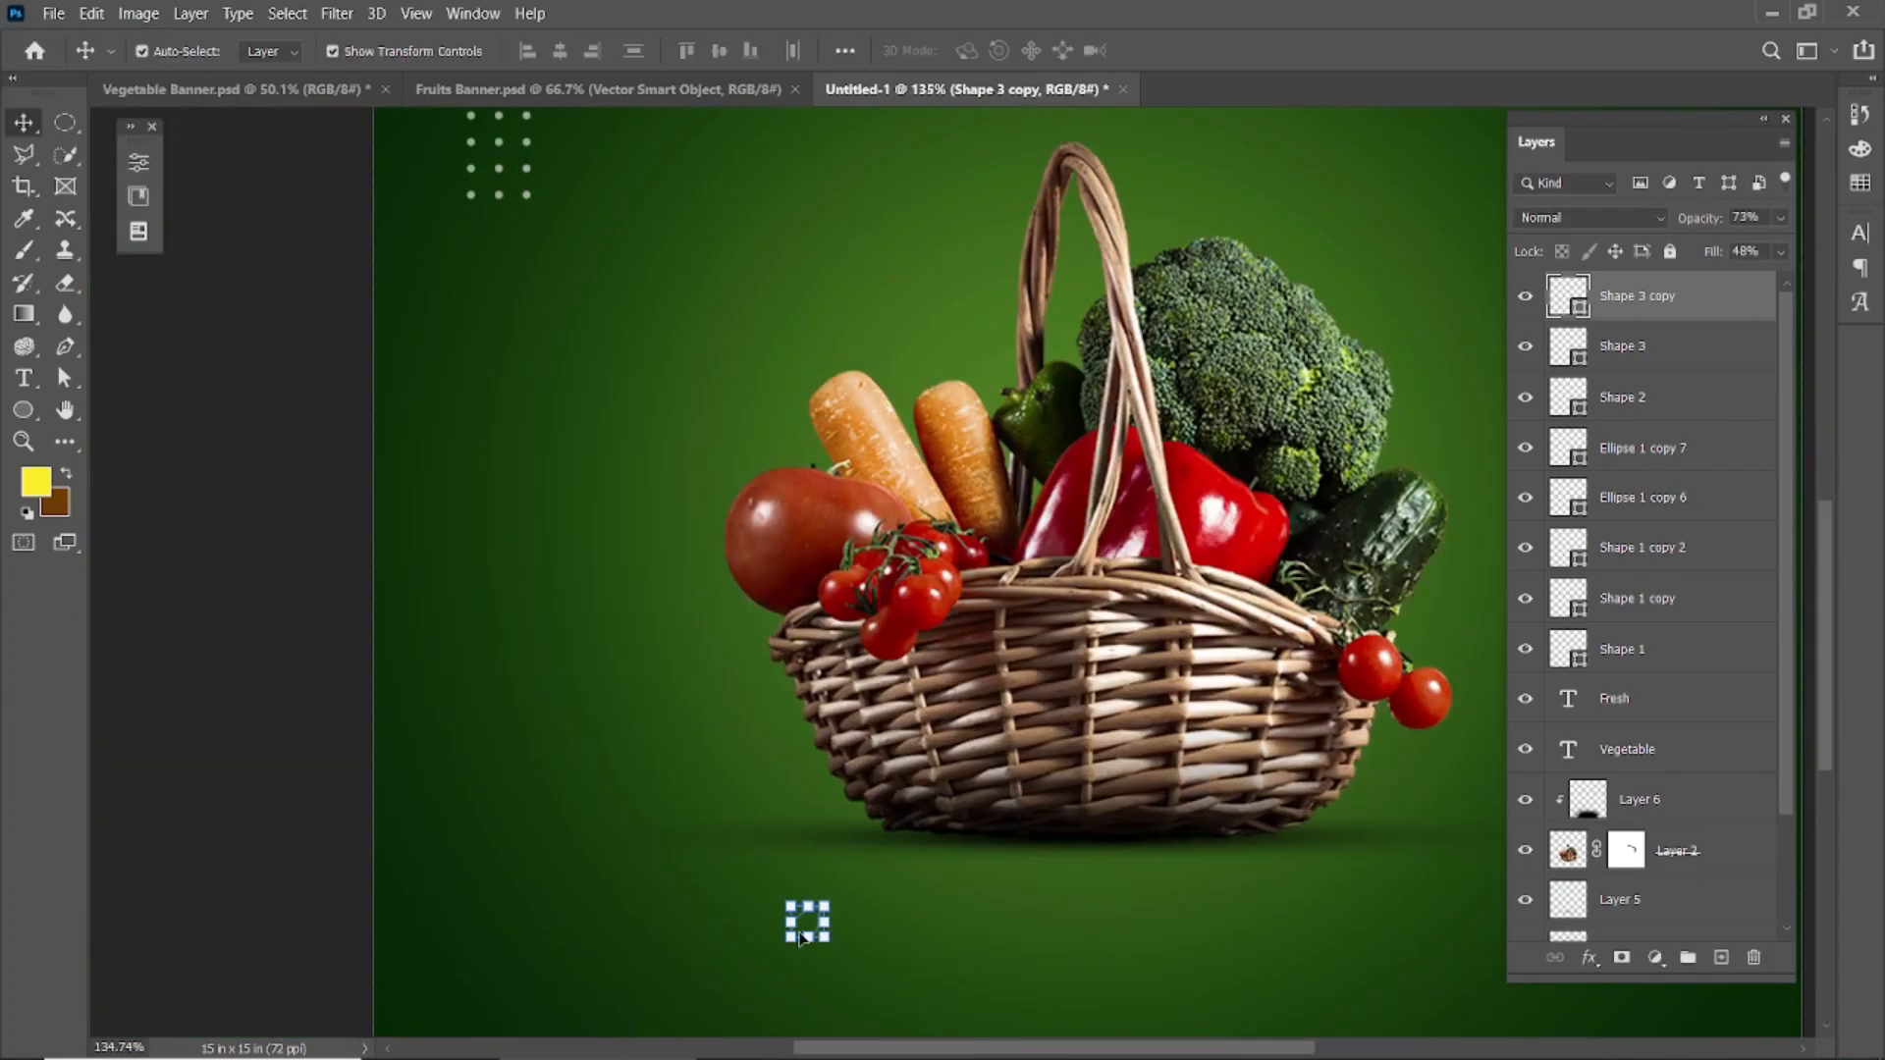
- Flip the leaf copy horizontally
right_click(802, 922)
key("Escape")
key("ctrl+t")
right_click(810, 932)
left_click(856, 885)
left_click(1154, 53)
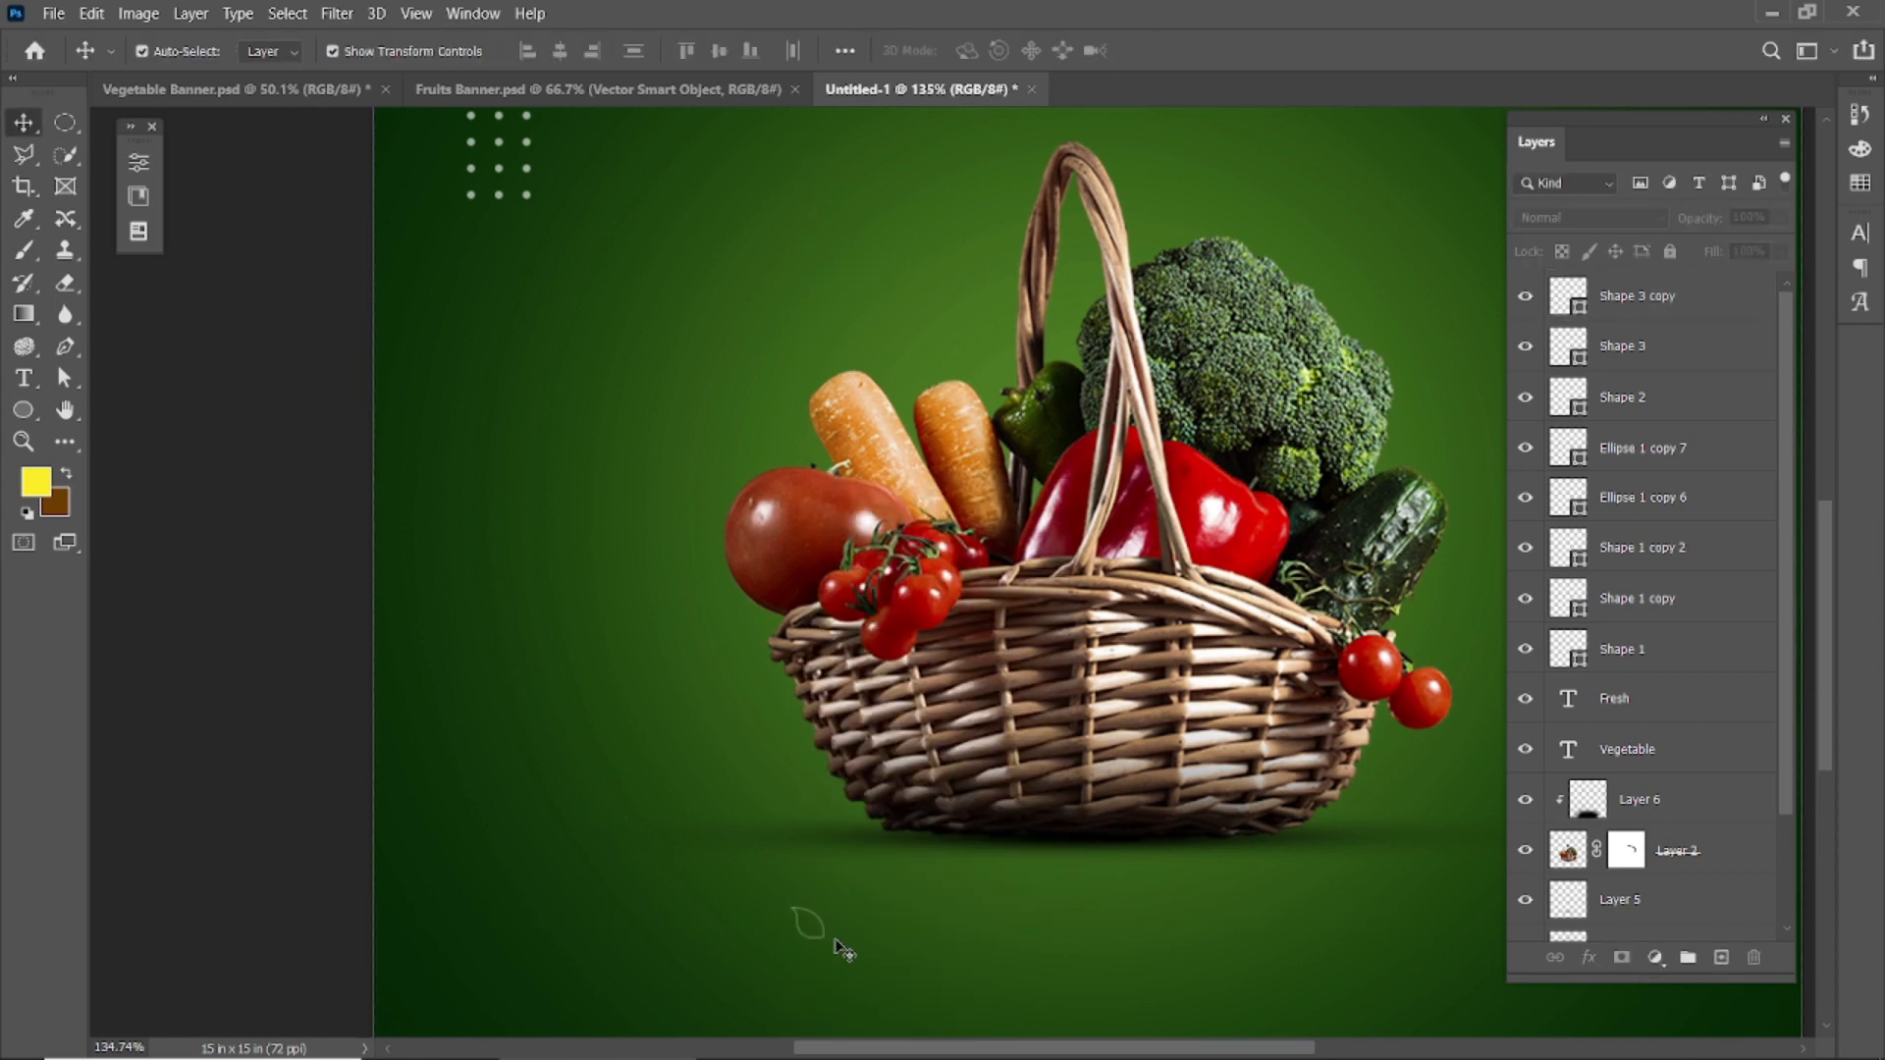
- Move the flipped leaf to the banner's lower-left area, level with the base of the basket
left_click(823, 937)
left_click(815, 938)
key("ctrl+t")
left_click_drag(809, 928, 495, 858)
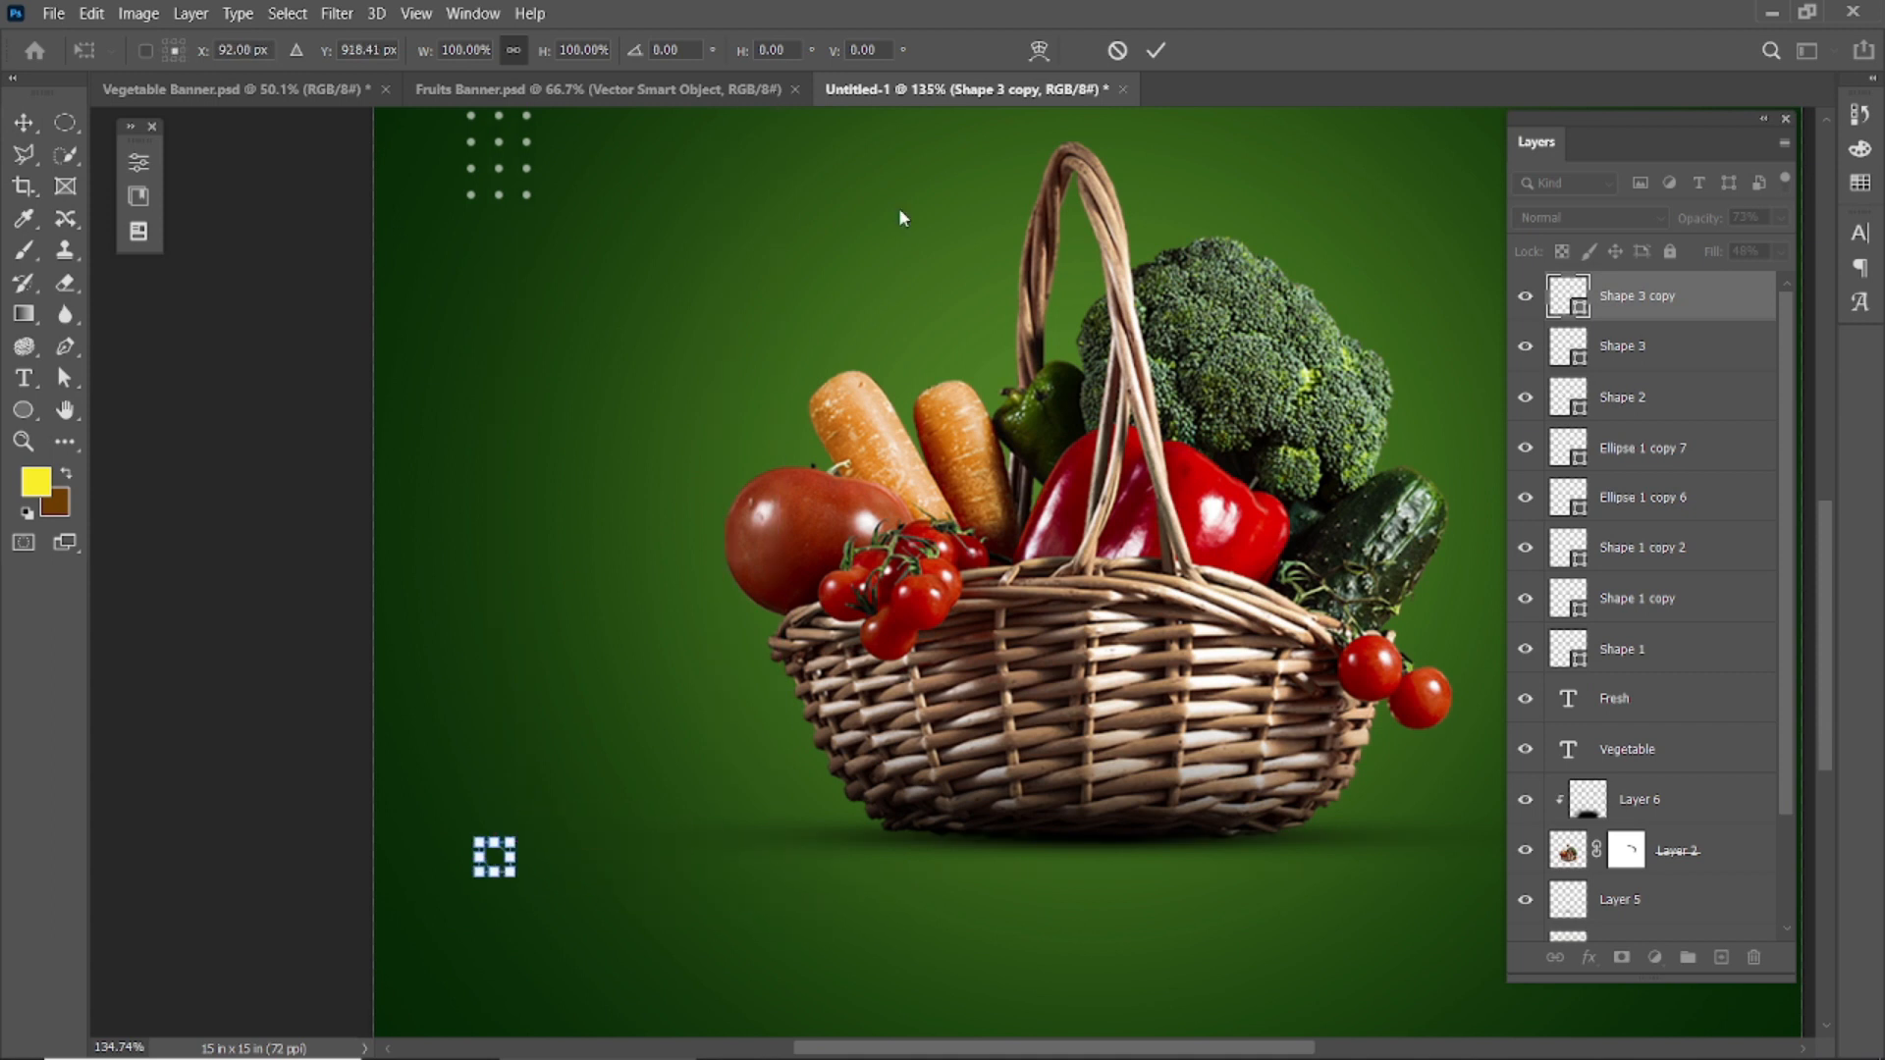
left_click(1156, 50)
key("ctrl+0")
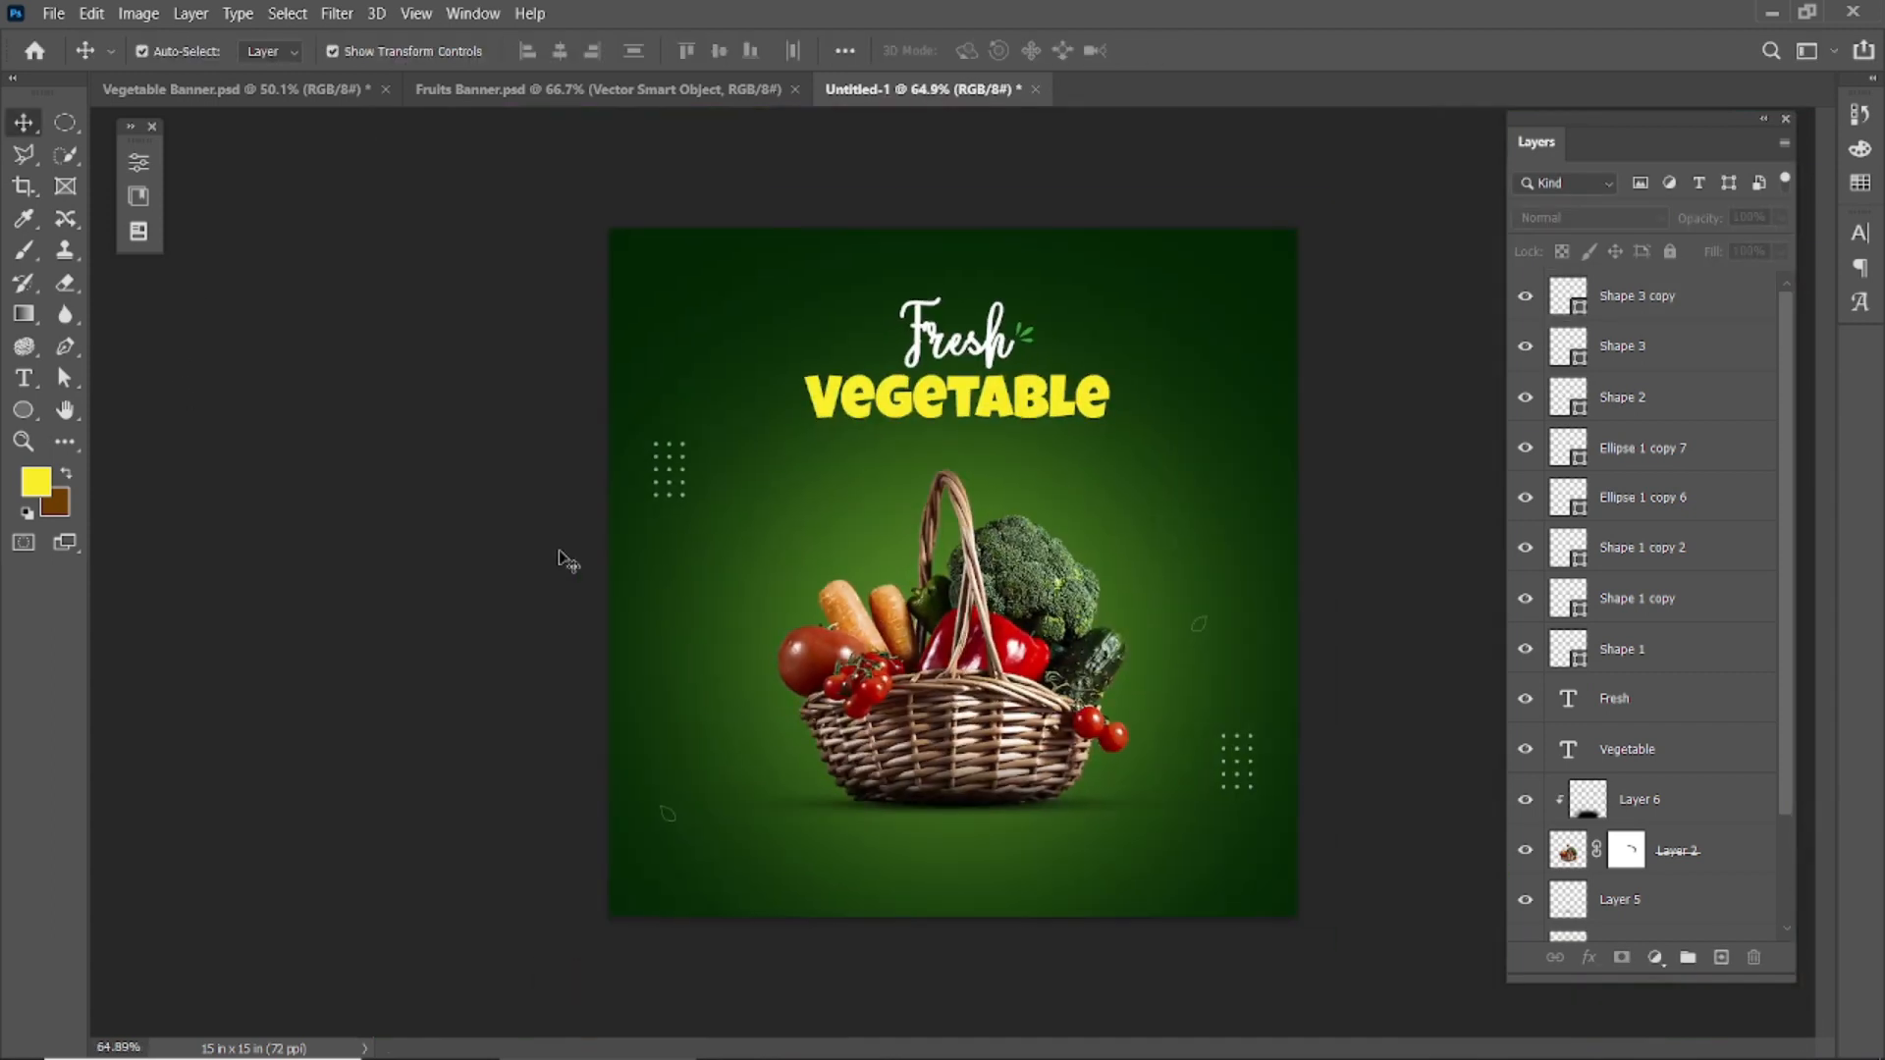
- Move the leaf outline beside the basket's right side higher, level with the upper part of the broccoli
left_click(1210, 631)
scroll(1666, 356, "up", 1)
left_click(1661, 303)
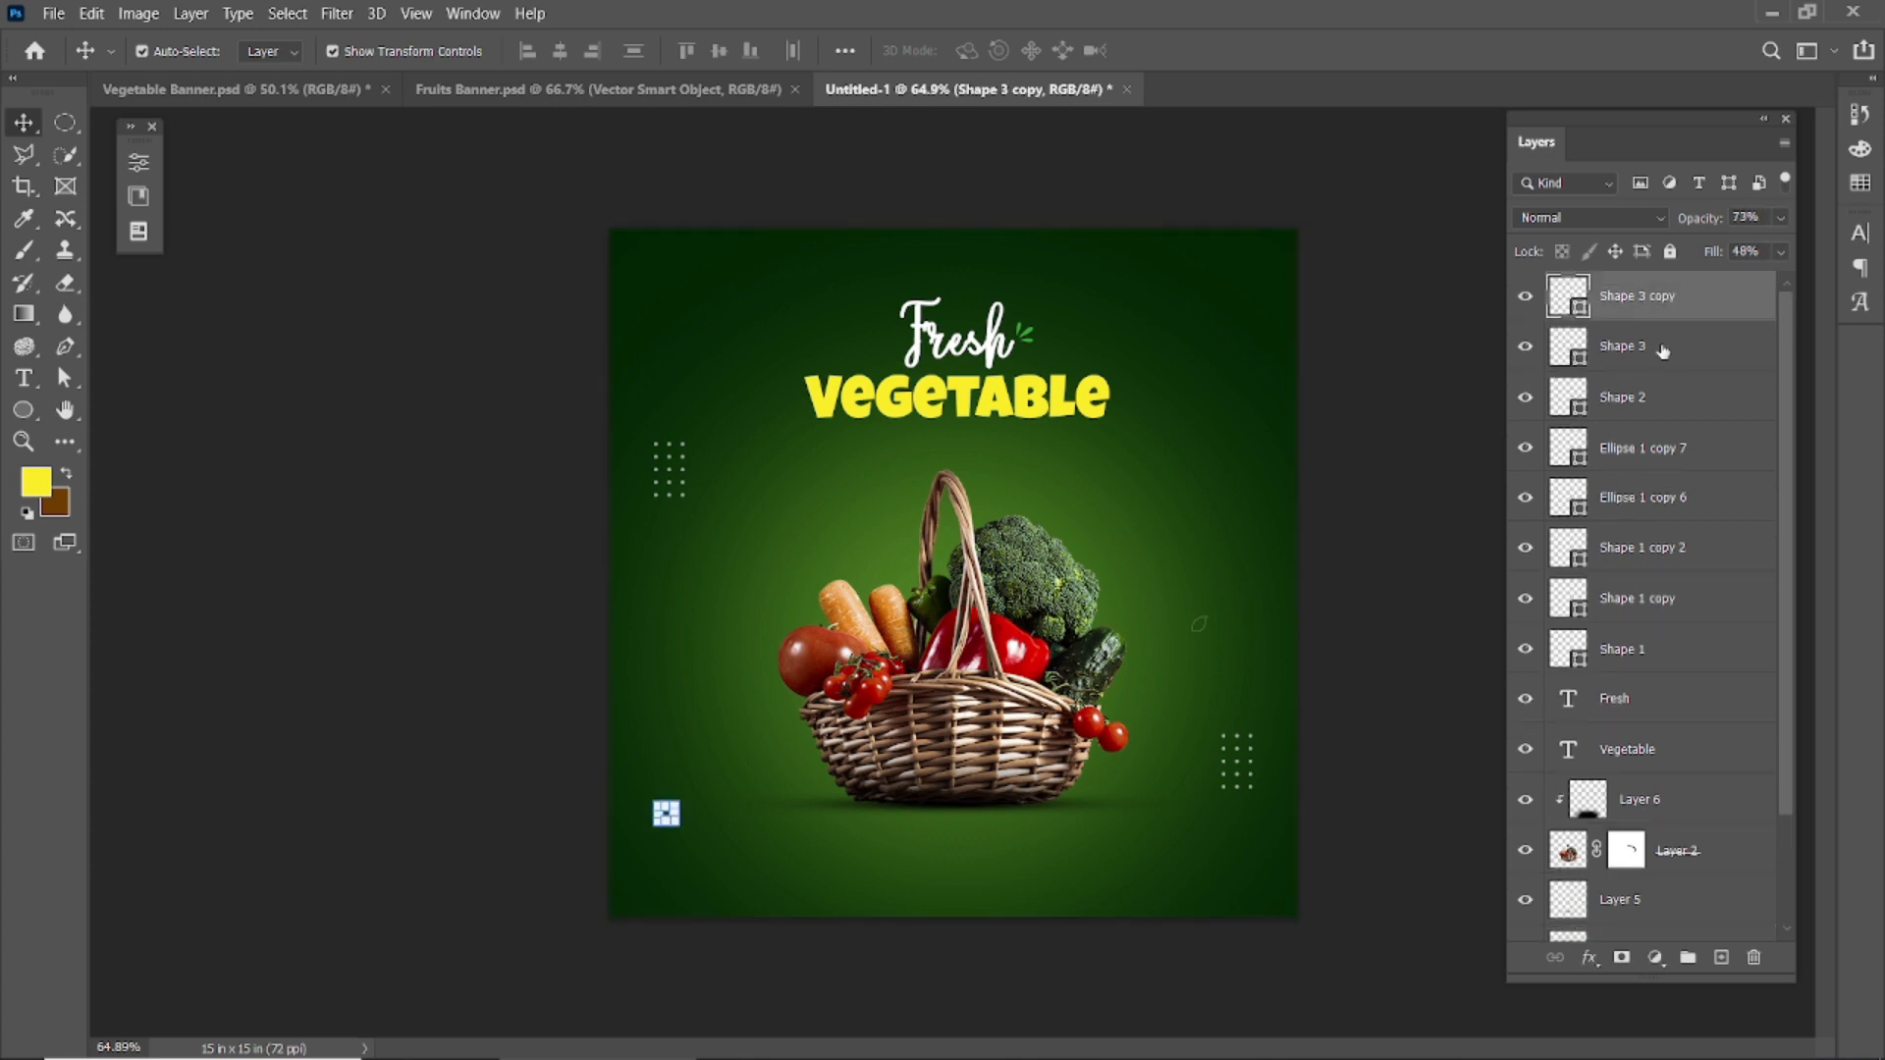
left_click(1661, 346)
key("ctrl+t")
left_click_drag(1157, 613, 1332, 603)
left_click_drag(1253, 747, 740, 709)
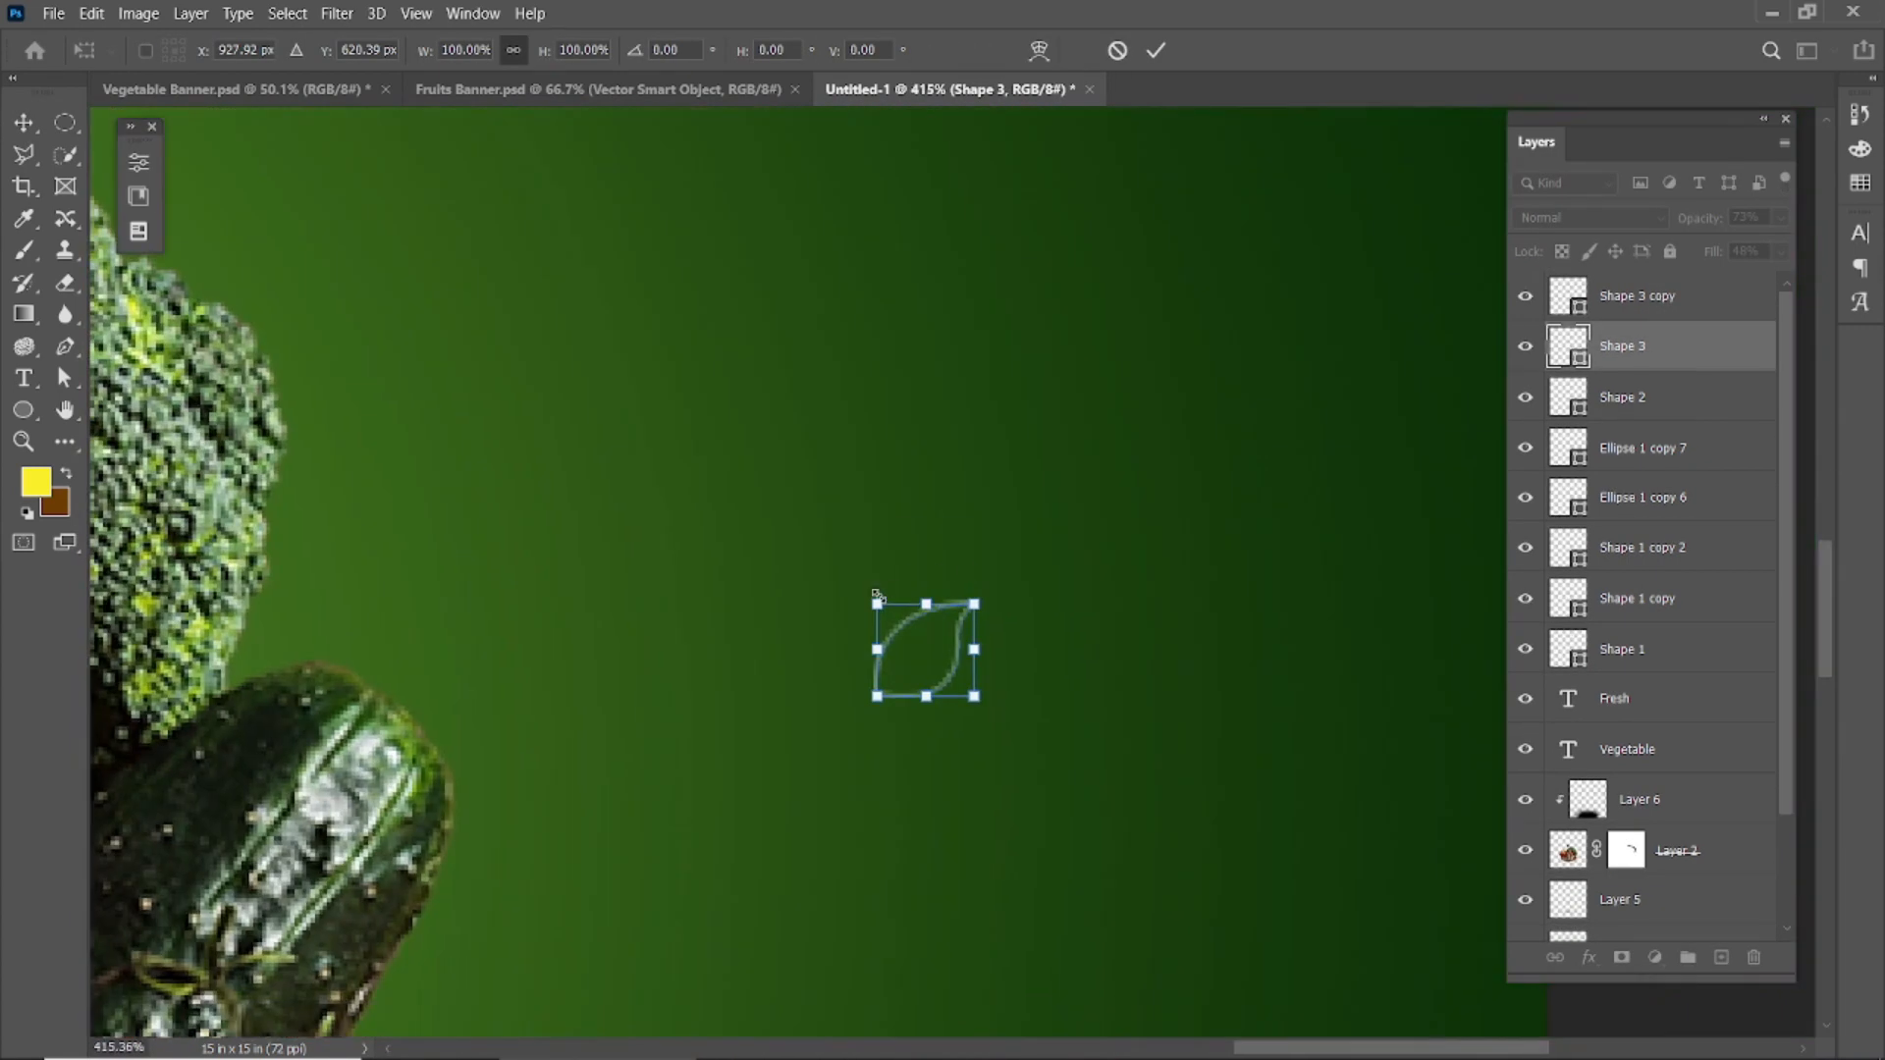
scroll(1094, 707, "down", 5)
left_click_drag(1036, 694, 1016, 483)
left_click(976, 660)
key("ctrl+0")
scroll(514, 645, "down", 2)
- Draw a circle about 115 px across just above the carrots and fill it with the headline's yellow
left_click(24, 409)
left_click(787, 569, "alt")
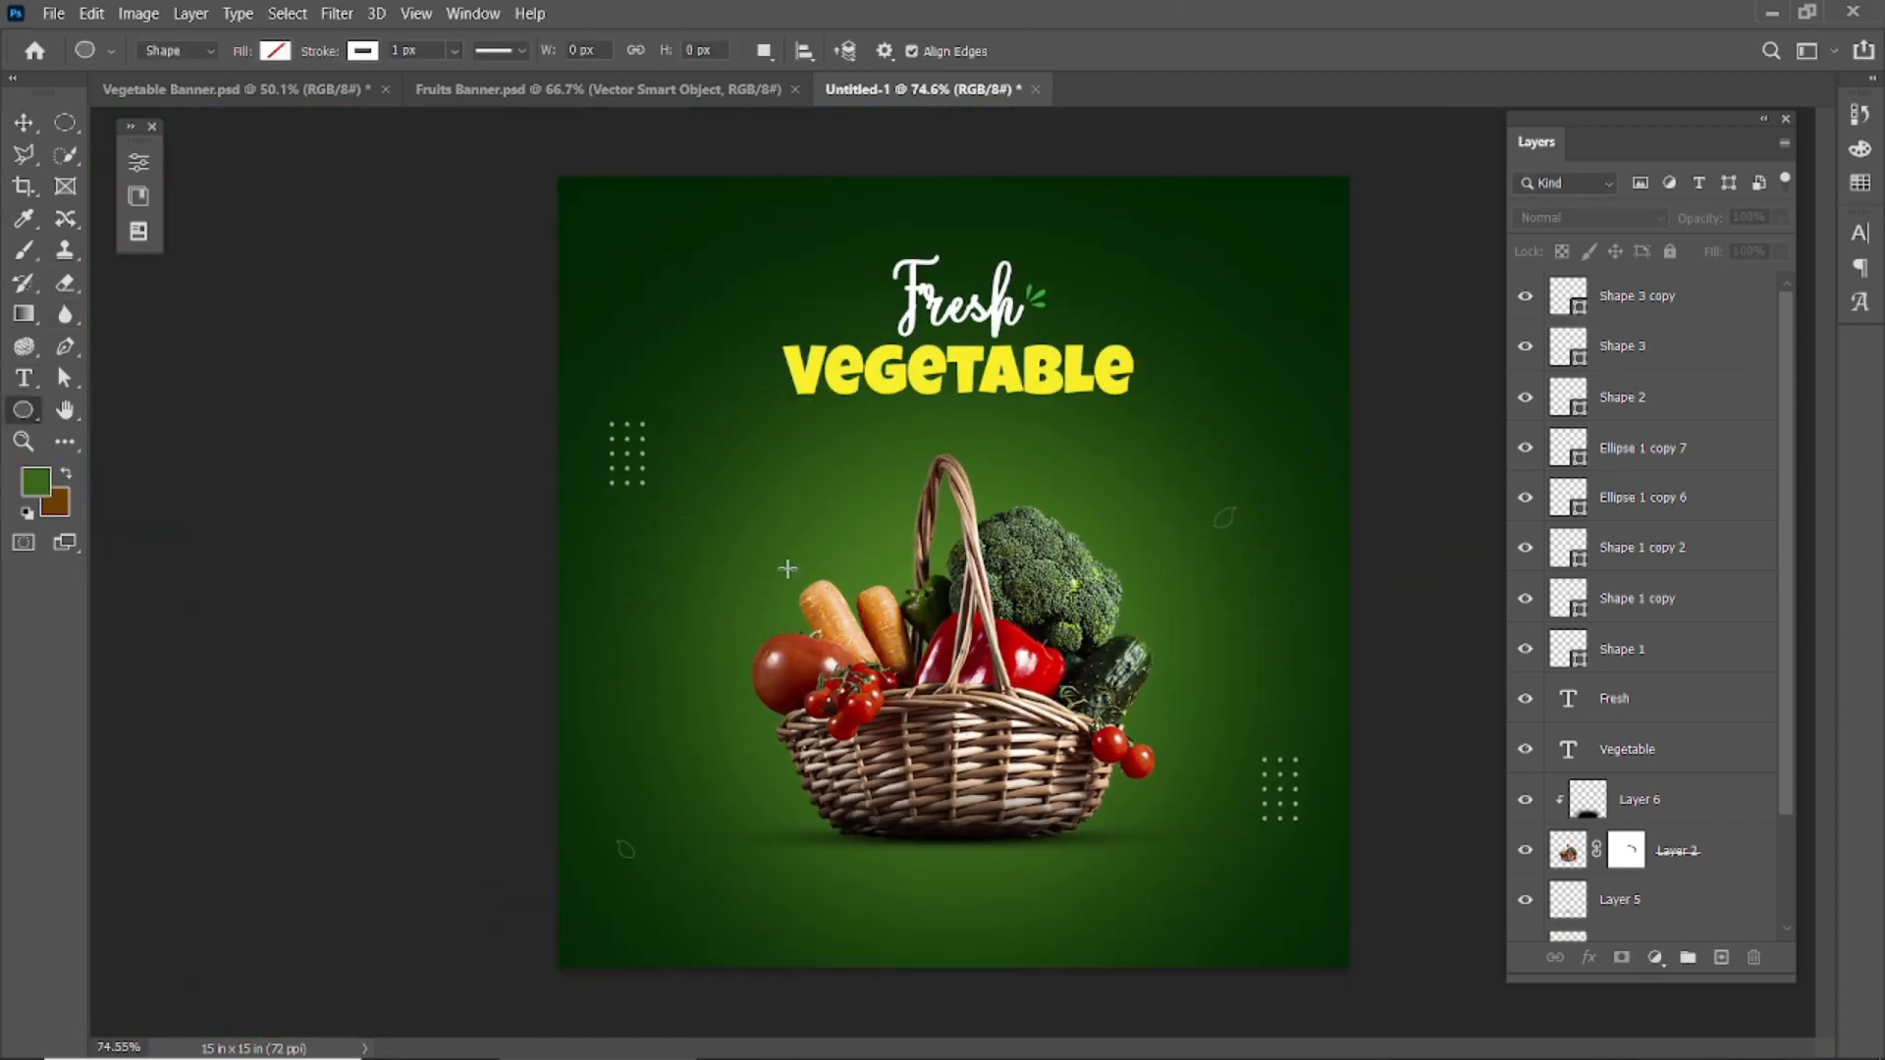
left_click_drag(823, 579, 862, 610)
left_click(273, 50)
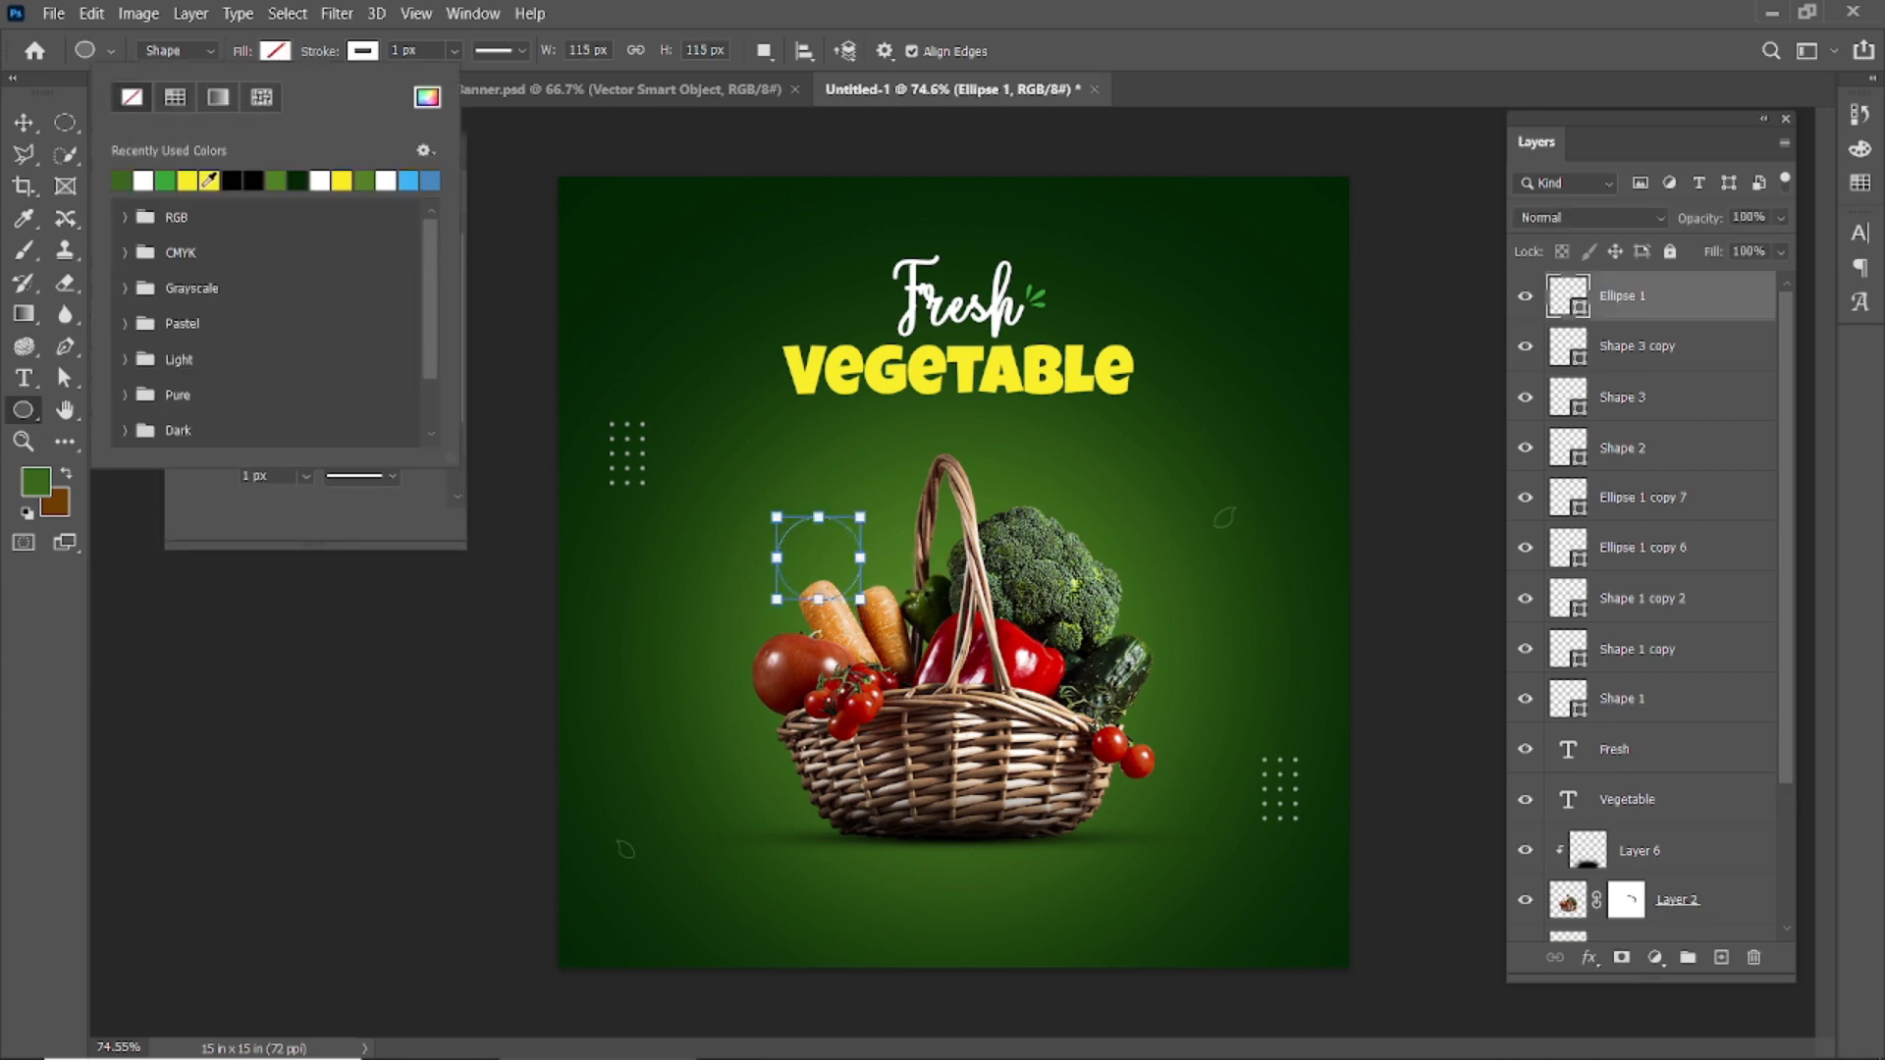
left_click(208, 179)
left_click_drag(181, 90, 268, 90)
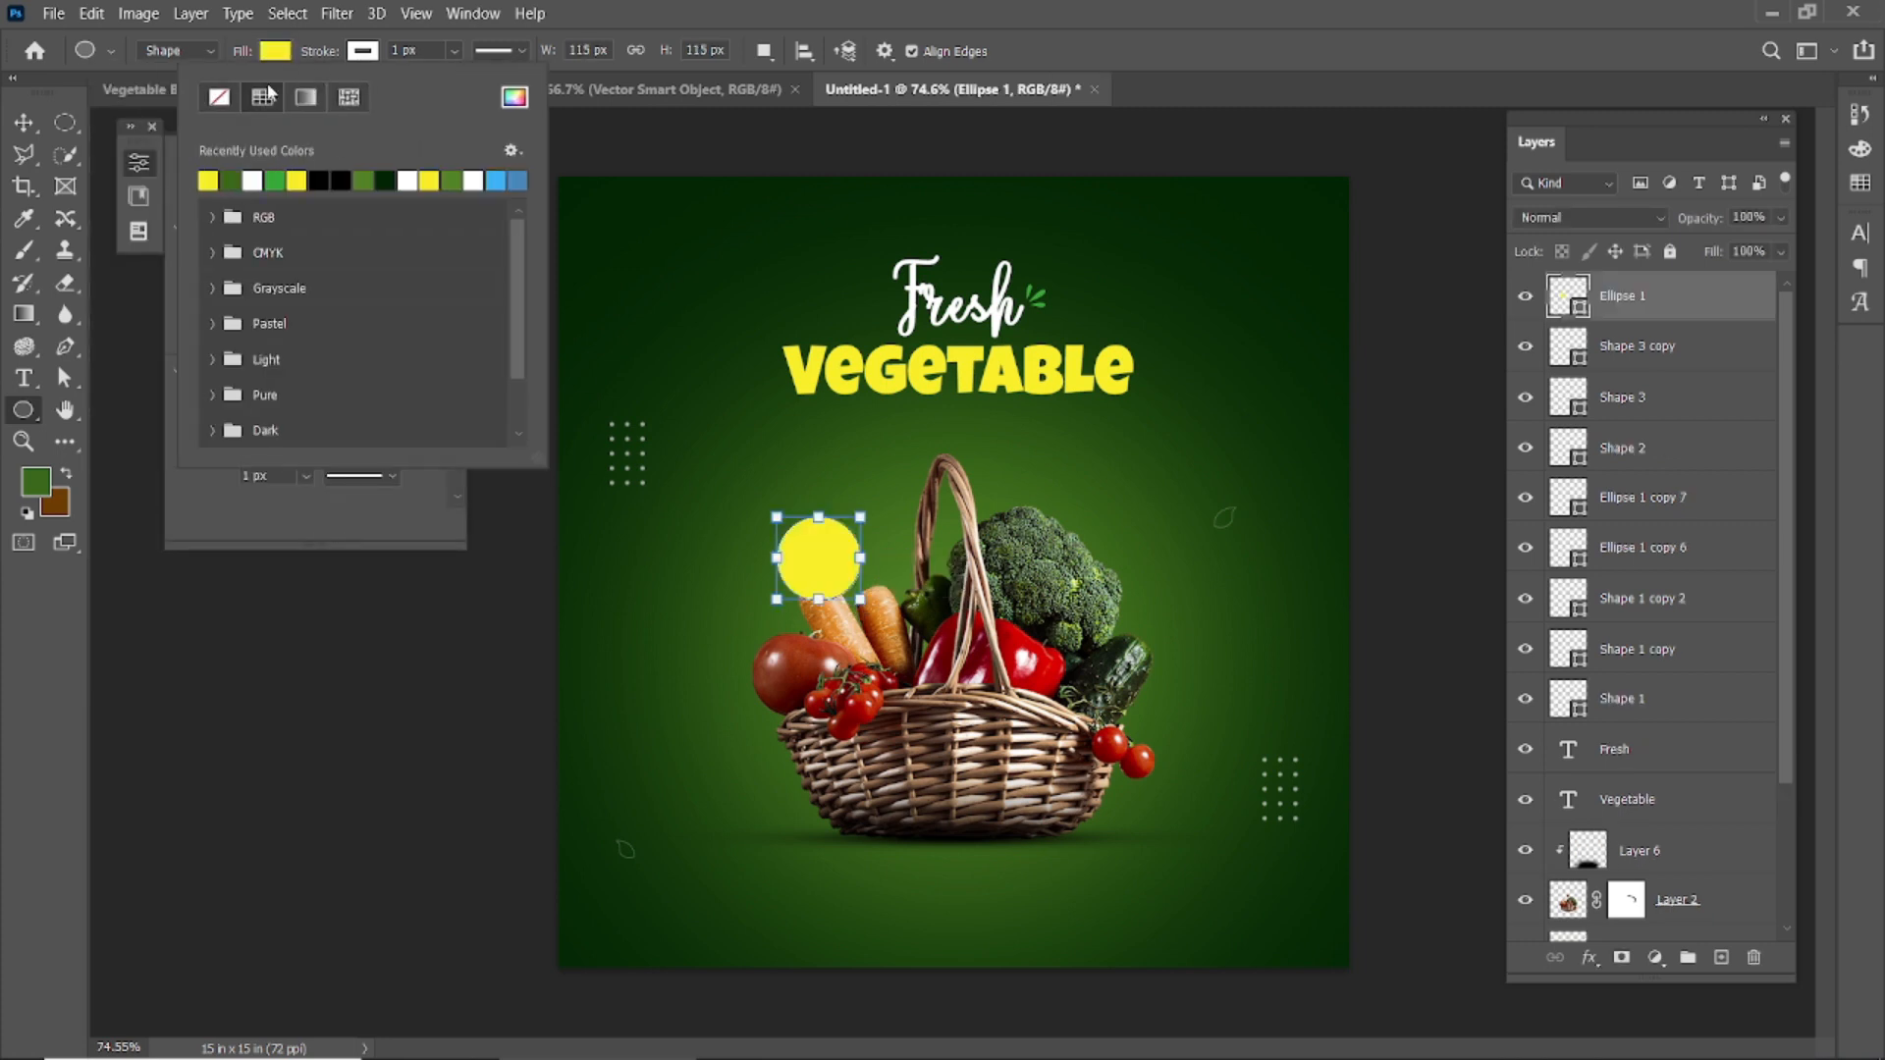
left_click(713, 8)
left_click(429, 158)
- Move the yellow circle down and to the left so it overlaps the top of the tomato and the carrot
left_click(24, 121)
scroll(889, 566, "up", 4)
left_click_drag(782, 557, 751, 628)
scroll(759, 637, "down", 2)
scroll(761, 640, "up", 2)
- Set the text font to Luckiest Guy and the text colour to black (000000)
type("ture")
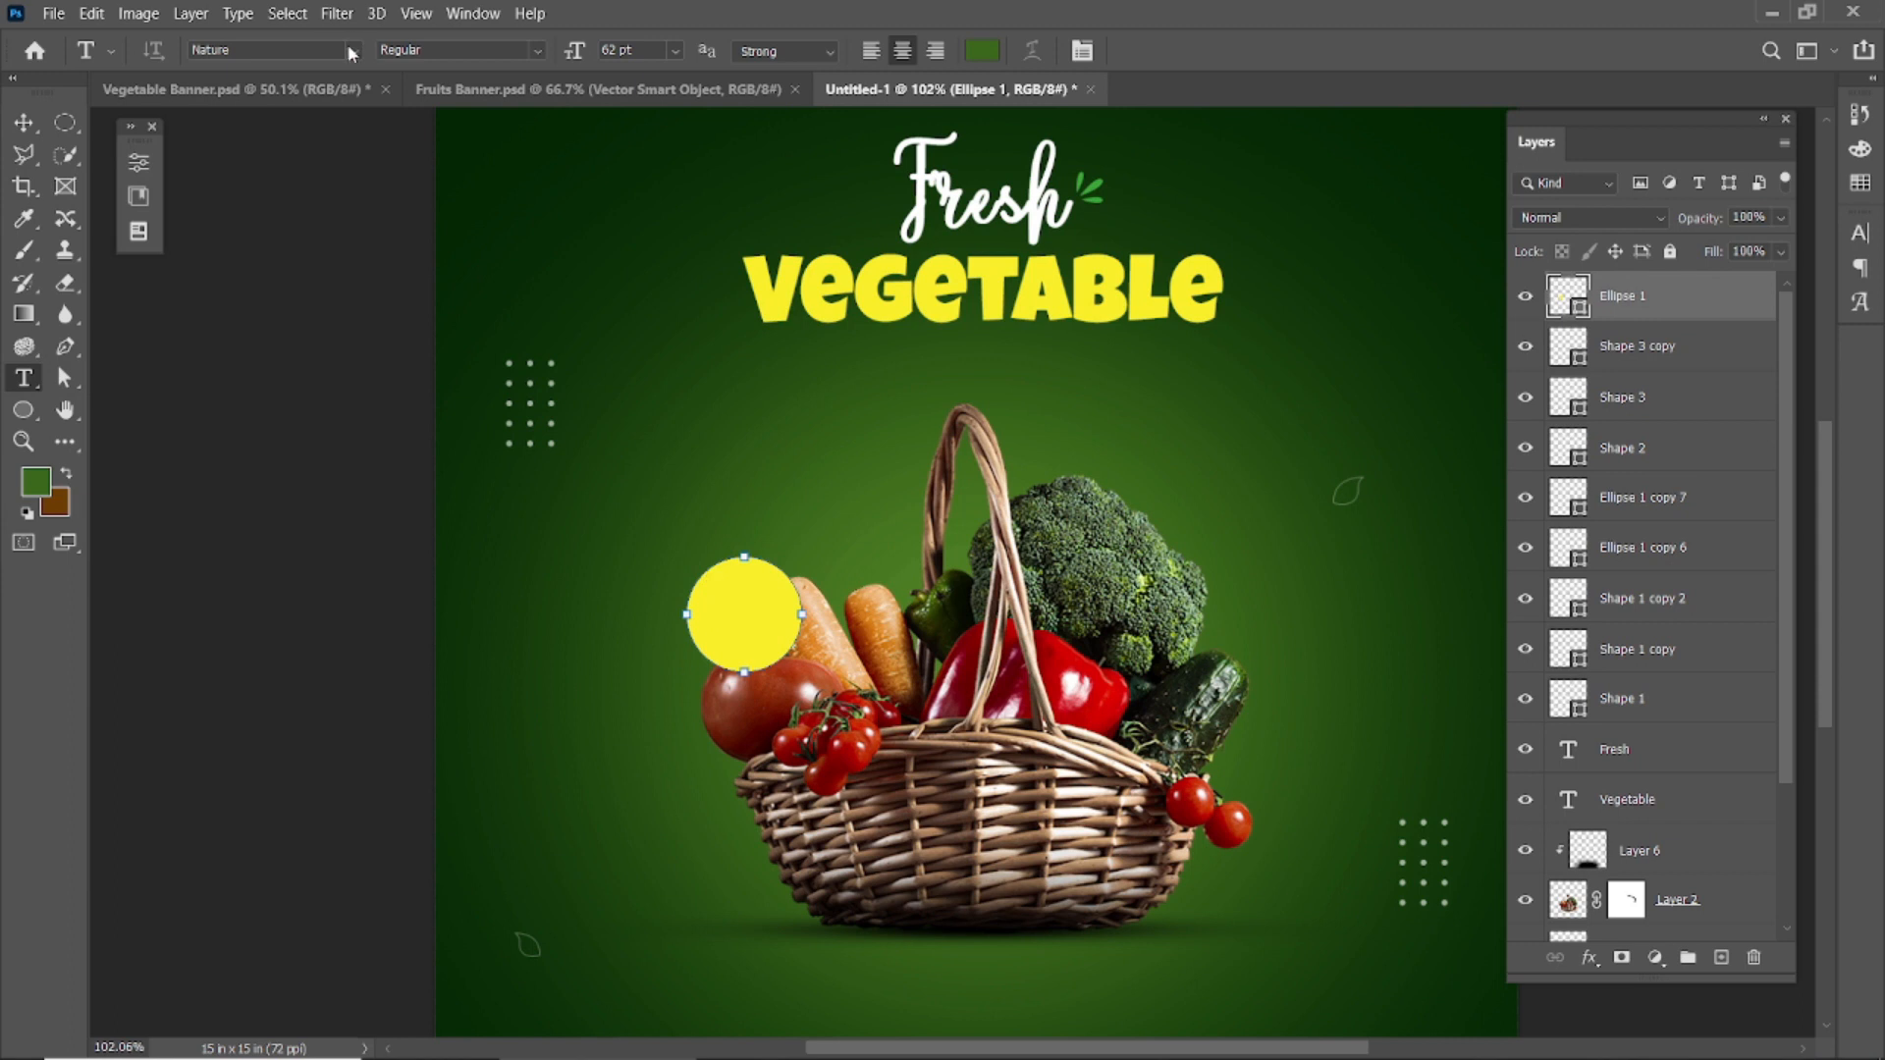
type("Luck")
key("Return")
left_click(983, 51)
type("000000")
key("Return")
- Add the text "60%" as a text area inside the yellow circle
left_click(744, 596)
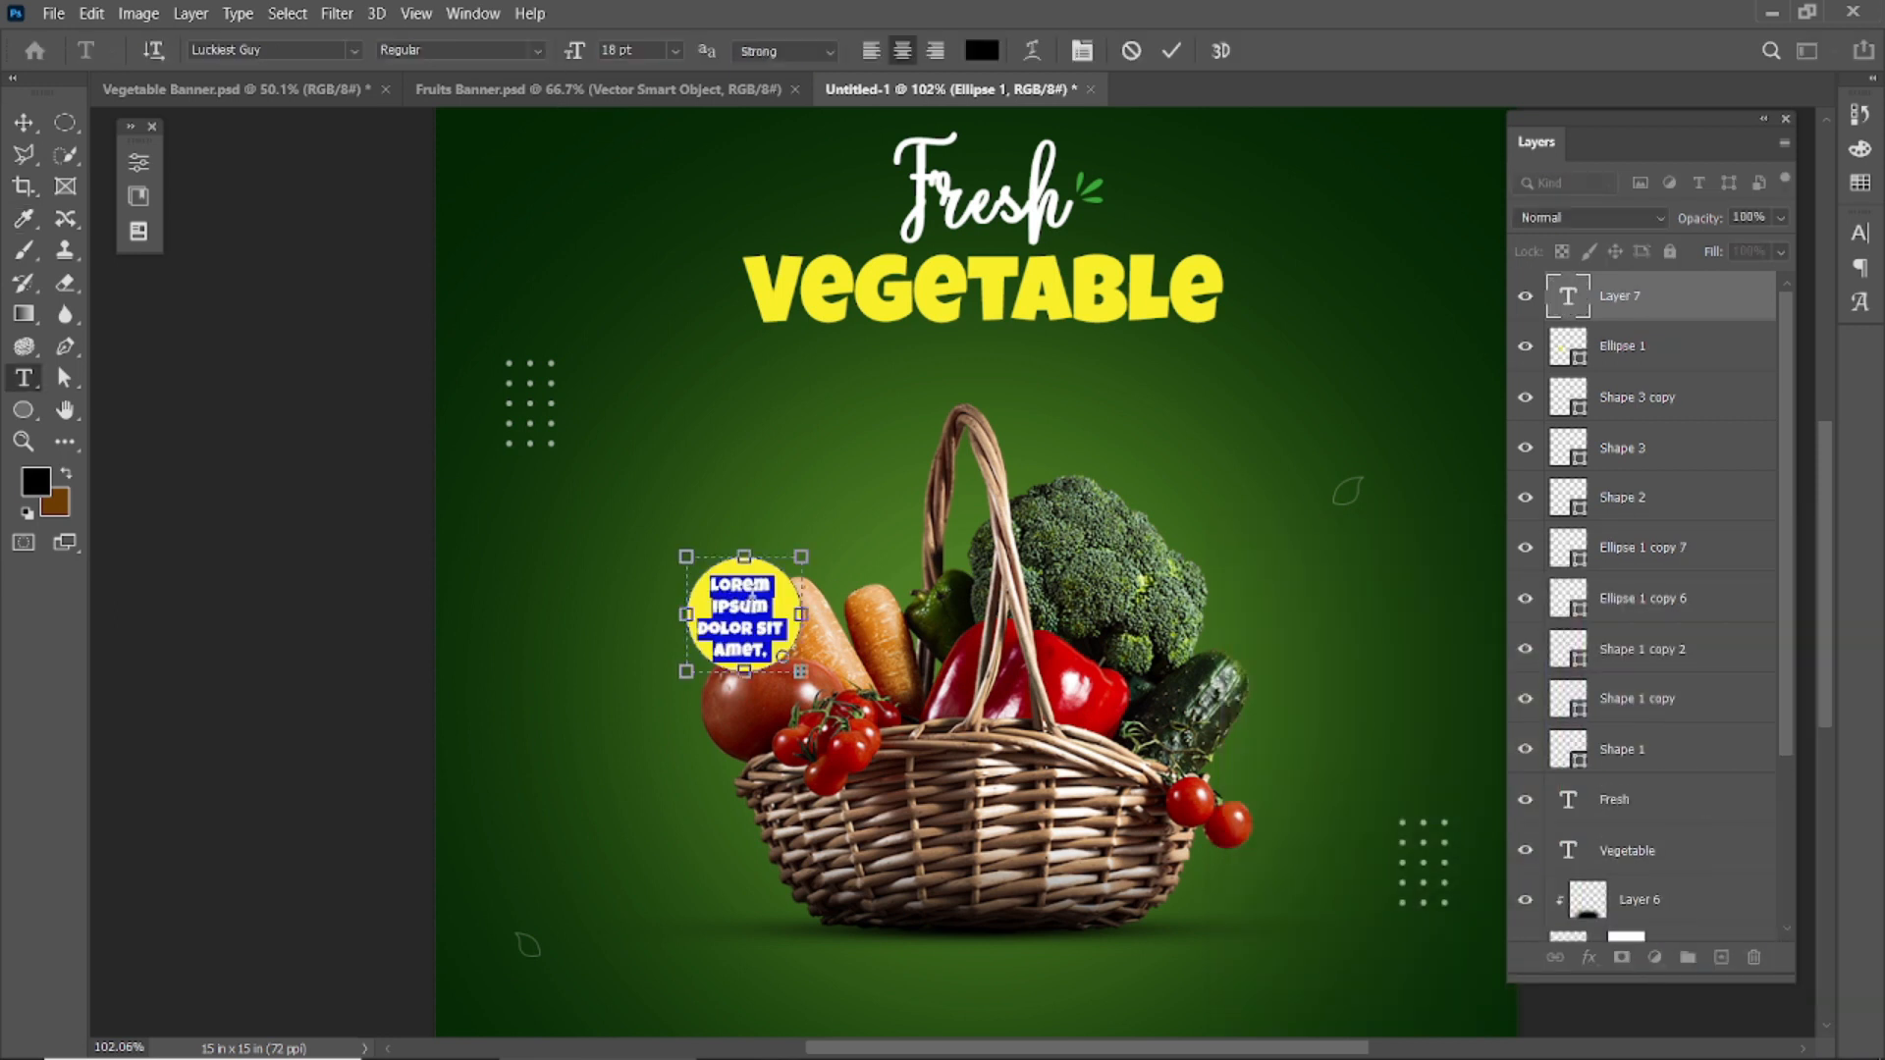
key("BackSpace")
key("ctrl+Return")
key("v")
left_click(709, 565)
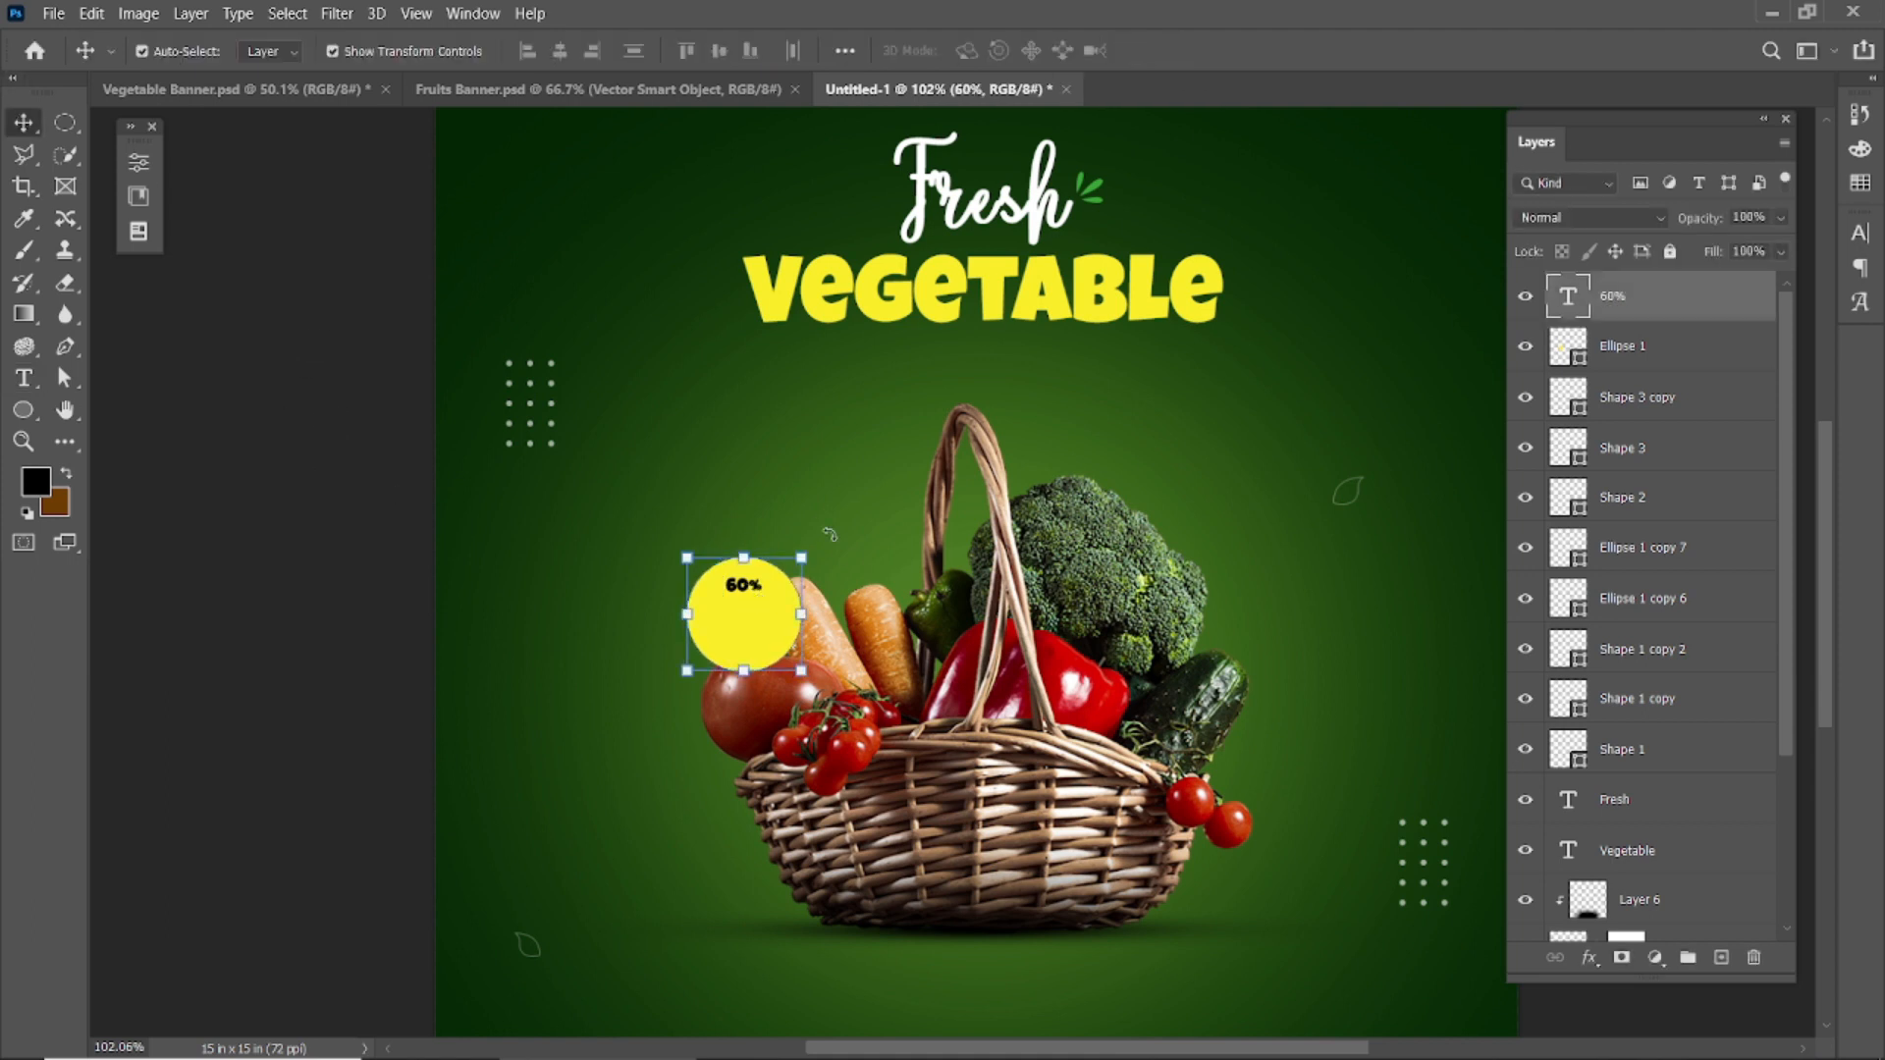
- Set the size of the circle's 60% text to 29 pt
key("t")
double_click(743, 586)
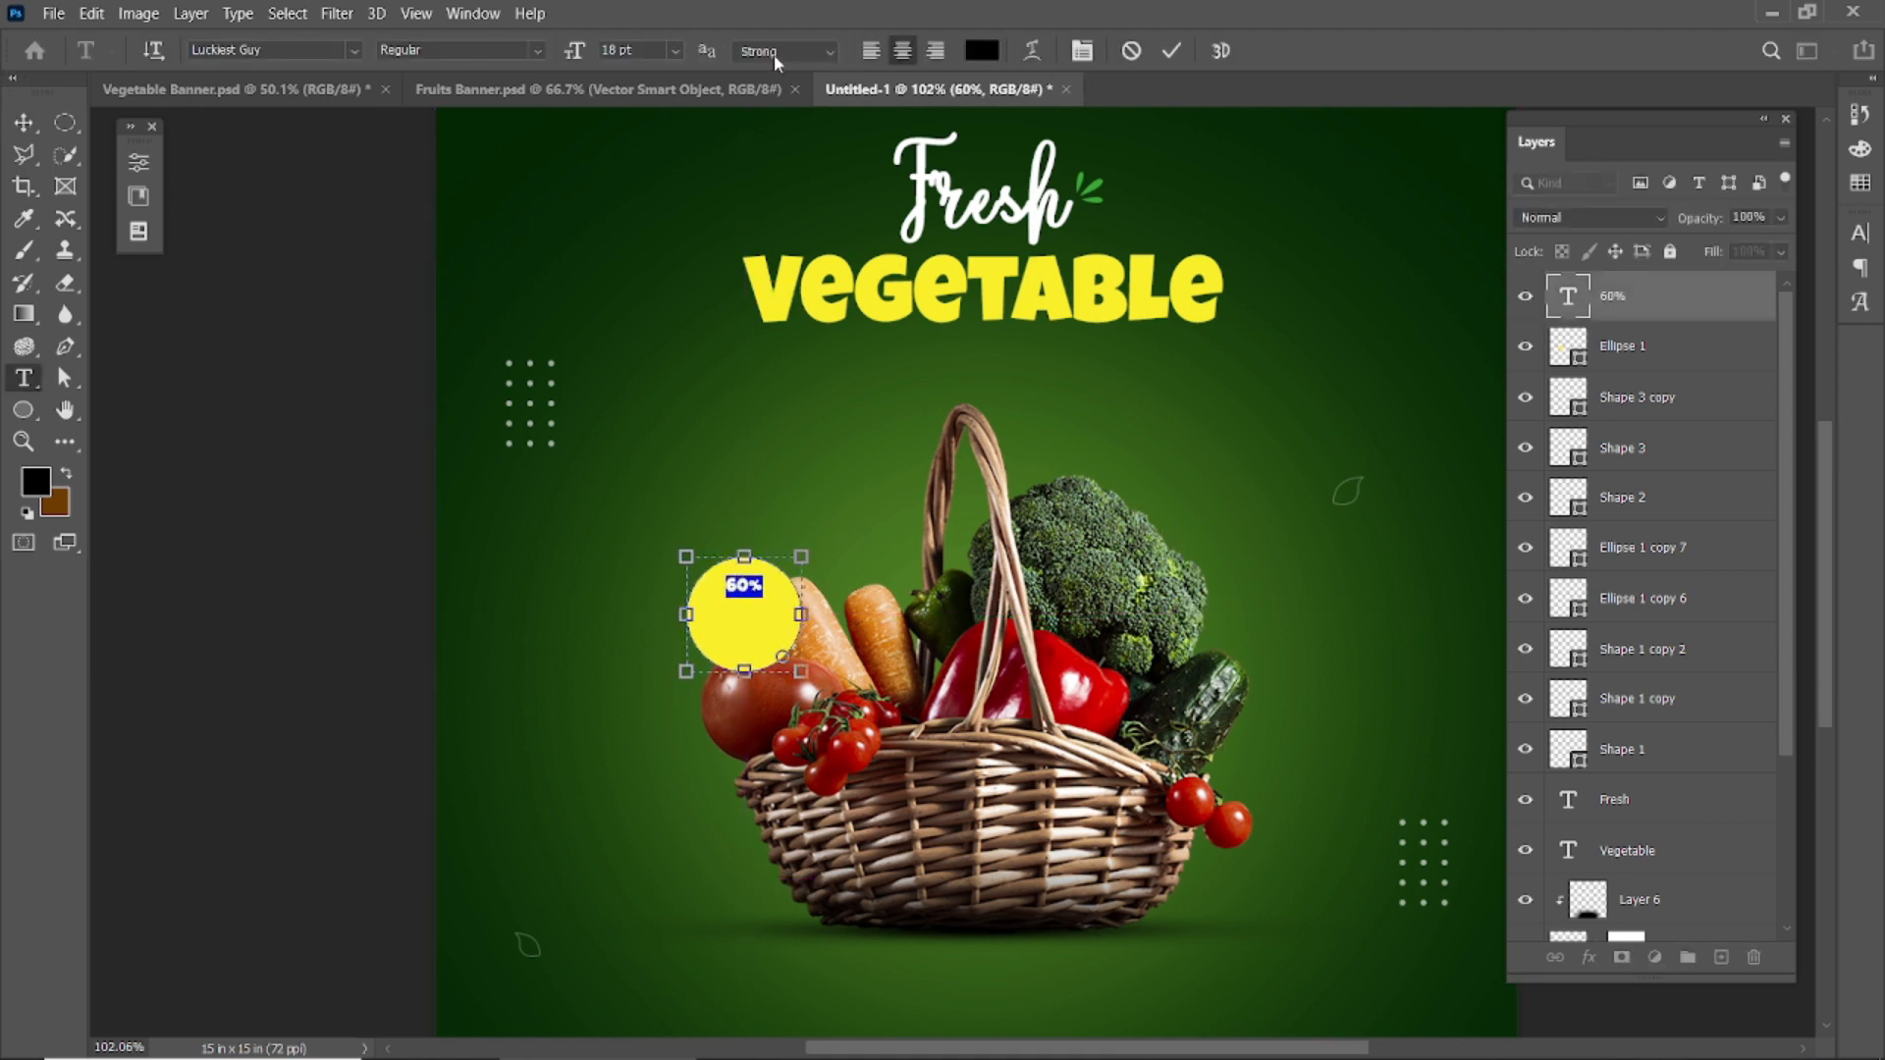
mouse_move(587, 61)
left_mouse_down()
mouse_move(604, 63)
mouse_move(587, 70)
left_mouse_up()
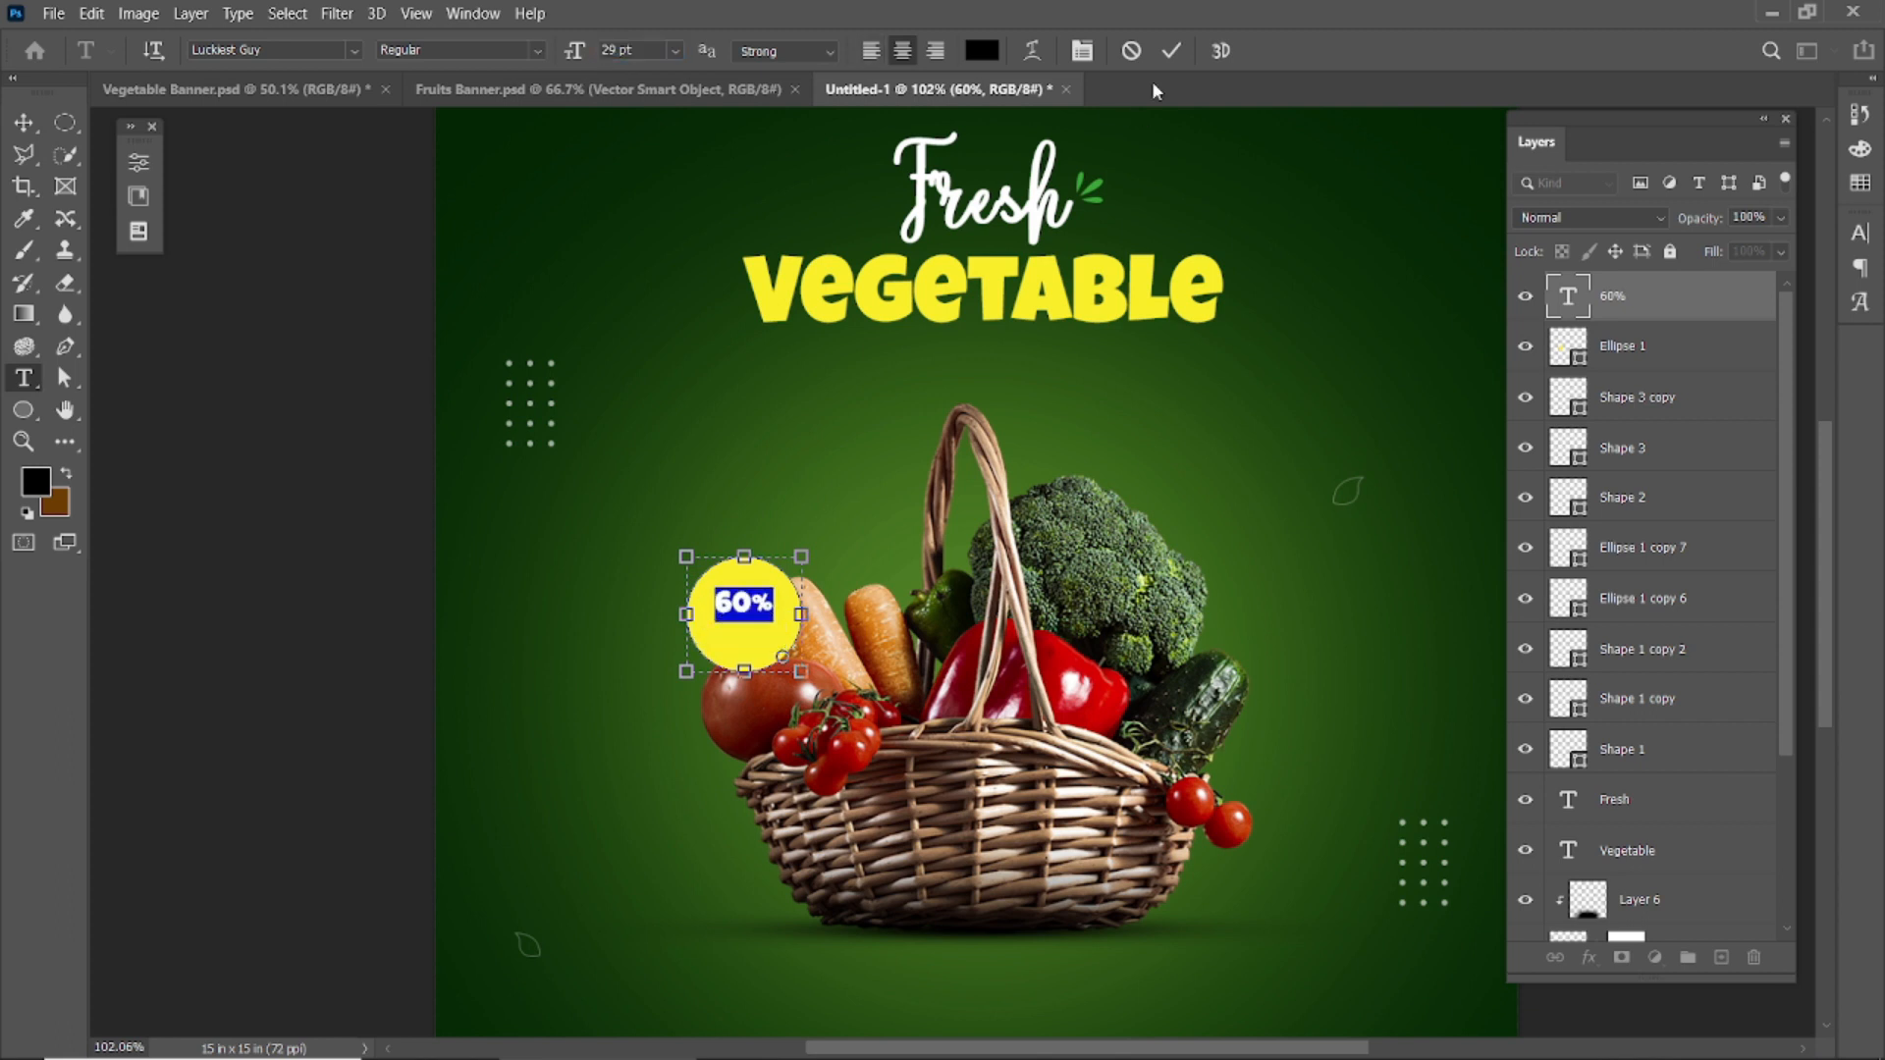
left_click(1169, 51)
key("v")
scroll(731, 590, "up", 3)
left_click_drag(732, 584, 728, 633)
double_click(729, 634)
type("SIS")
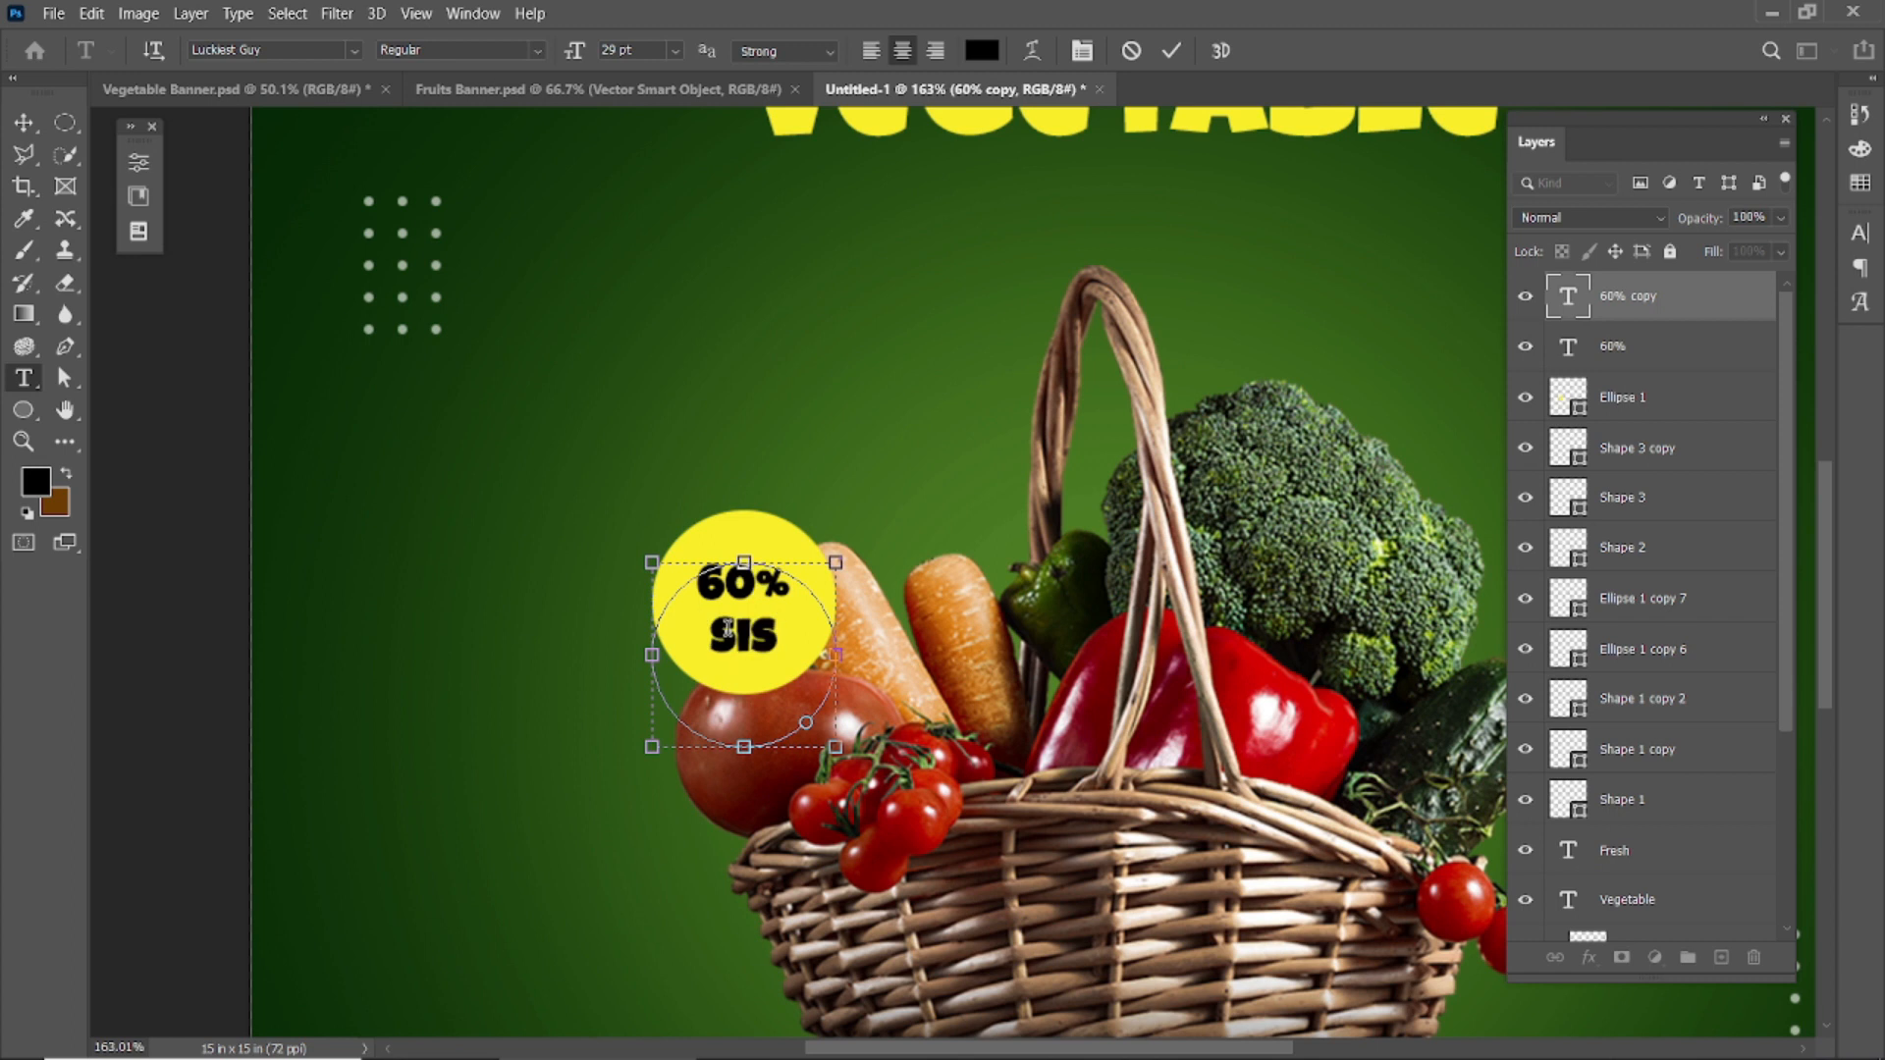
key("Escape")
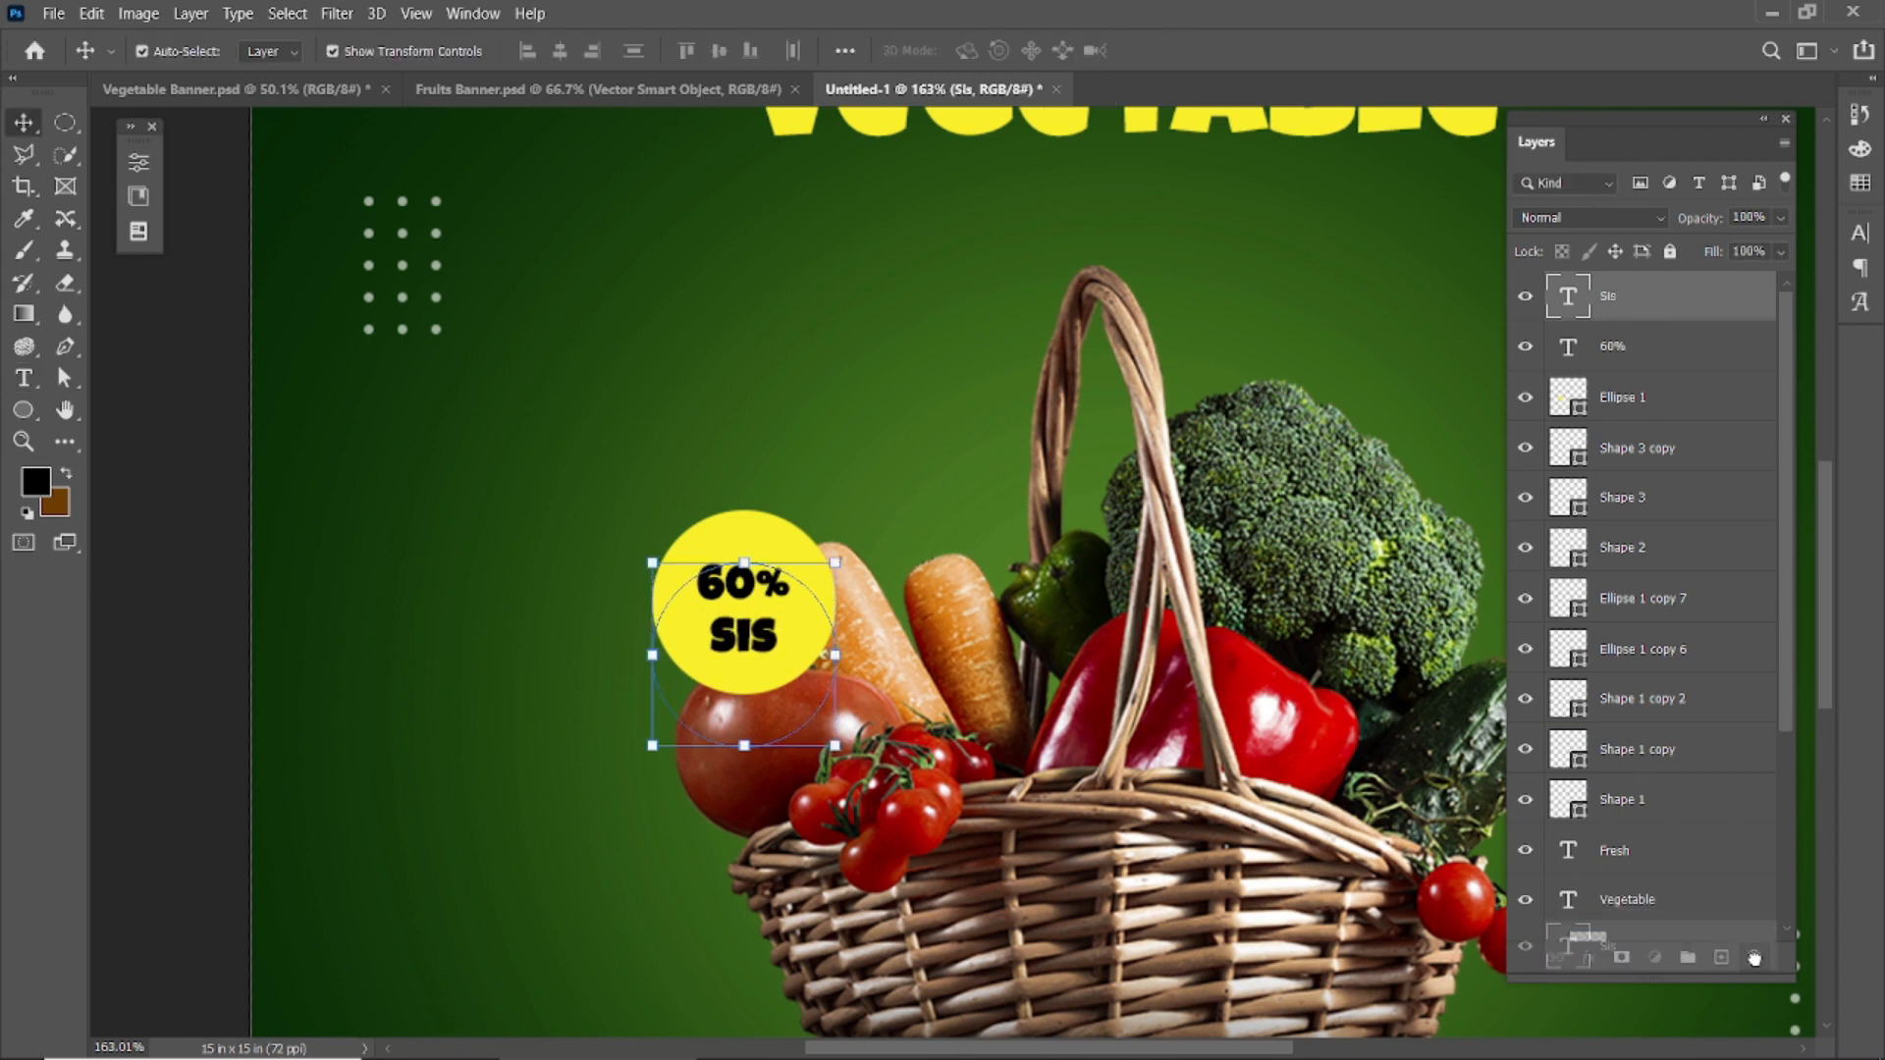
key("Delete")
- Add the text "Discount" on the empty green area left of the yellow circle
left_click(24, 378)
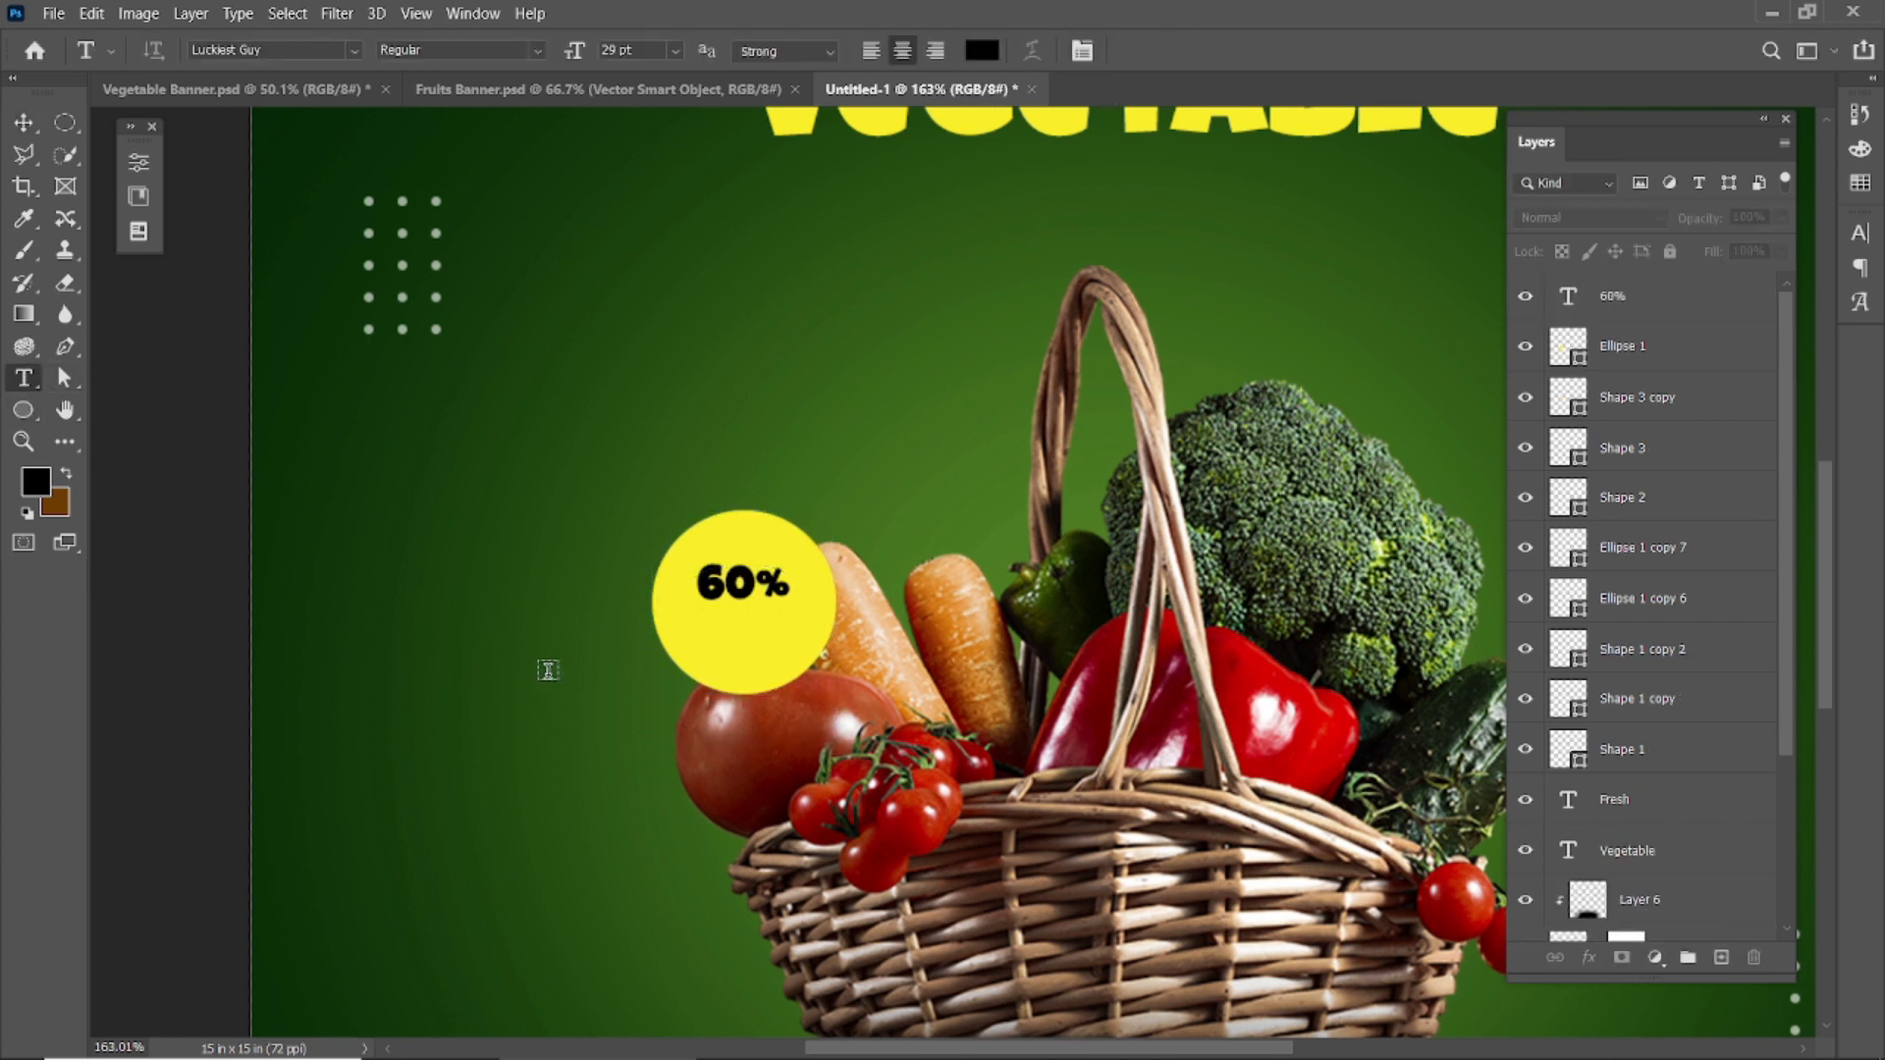
left_click(548, 674)
type("Discount")
key("Escape")
- Move the Discount text into the yellow circle below 60% and reduce its size to 21 pt
left_click(24, 123)
left_click_drag(503, 670, 714, 643)
double_click(714, 644)
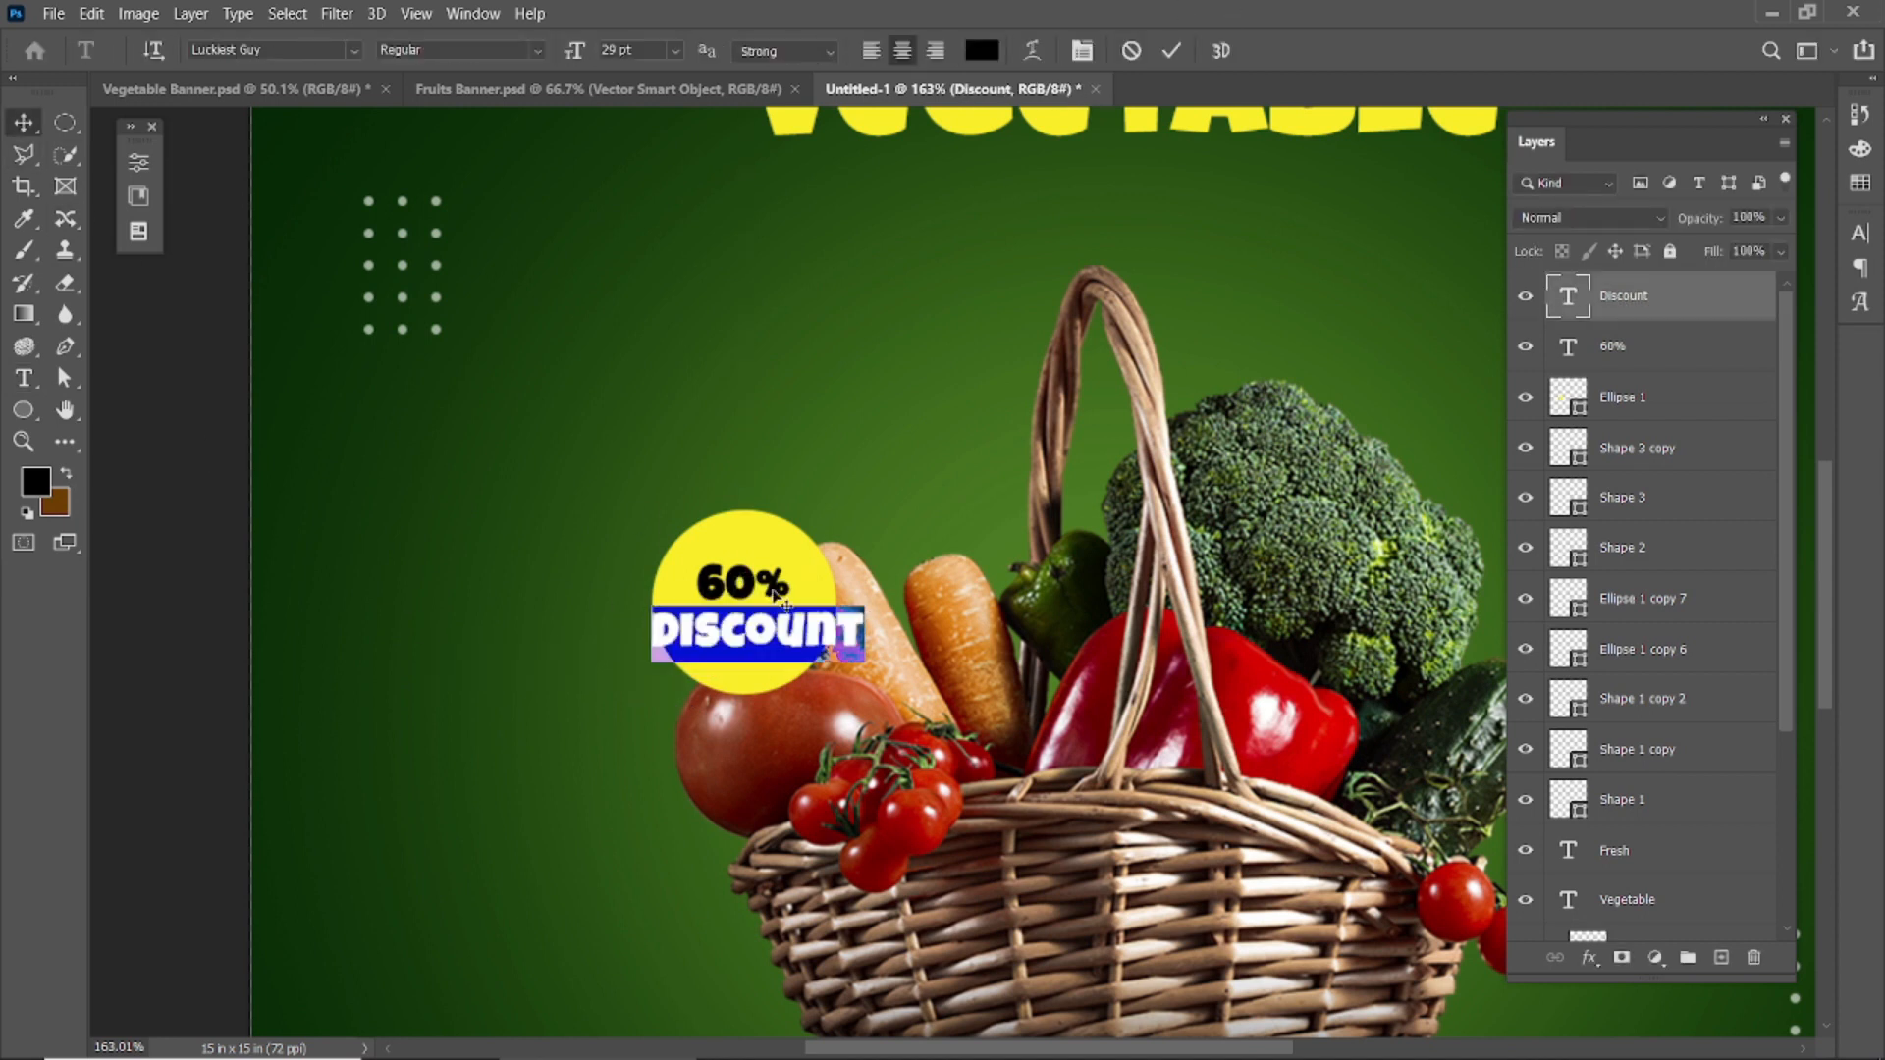
left_click_drag(576, 57, 566, 59)
left_click(1172, 50)
left_click_drag(760, 638, 772, 638)
- Delete the 60% text layer from the yellow circle
double_click(726, 590)
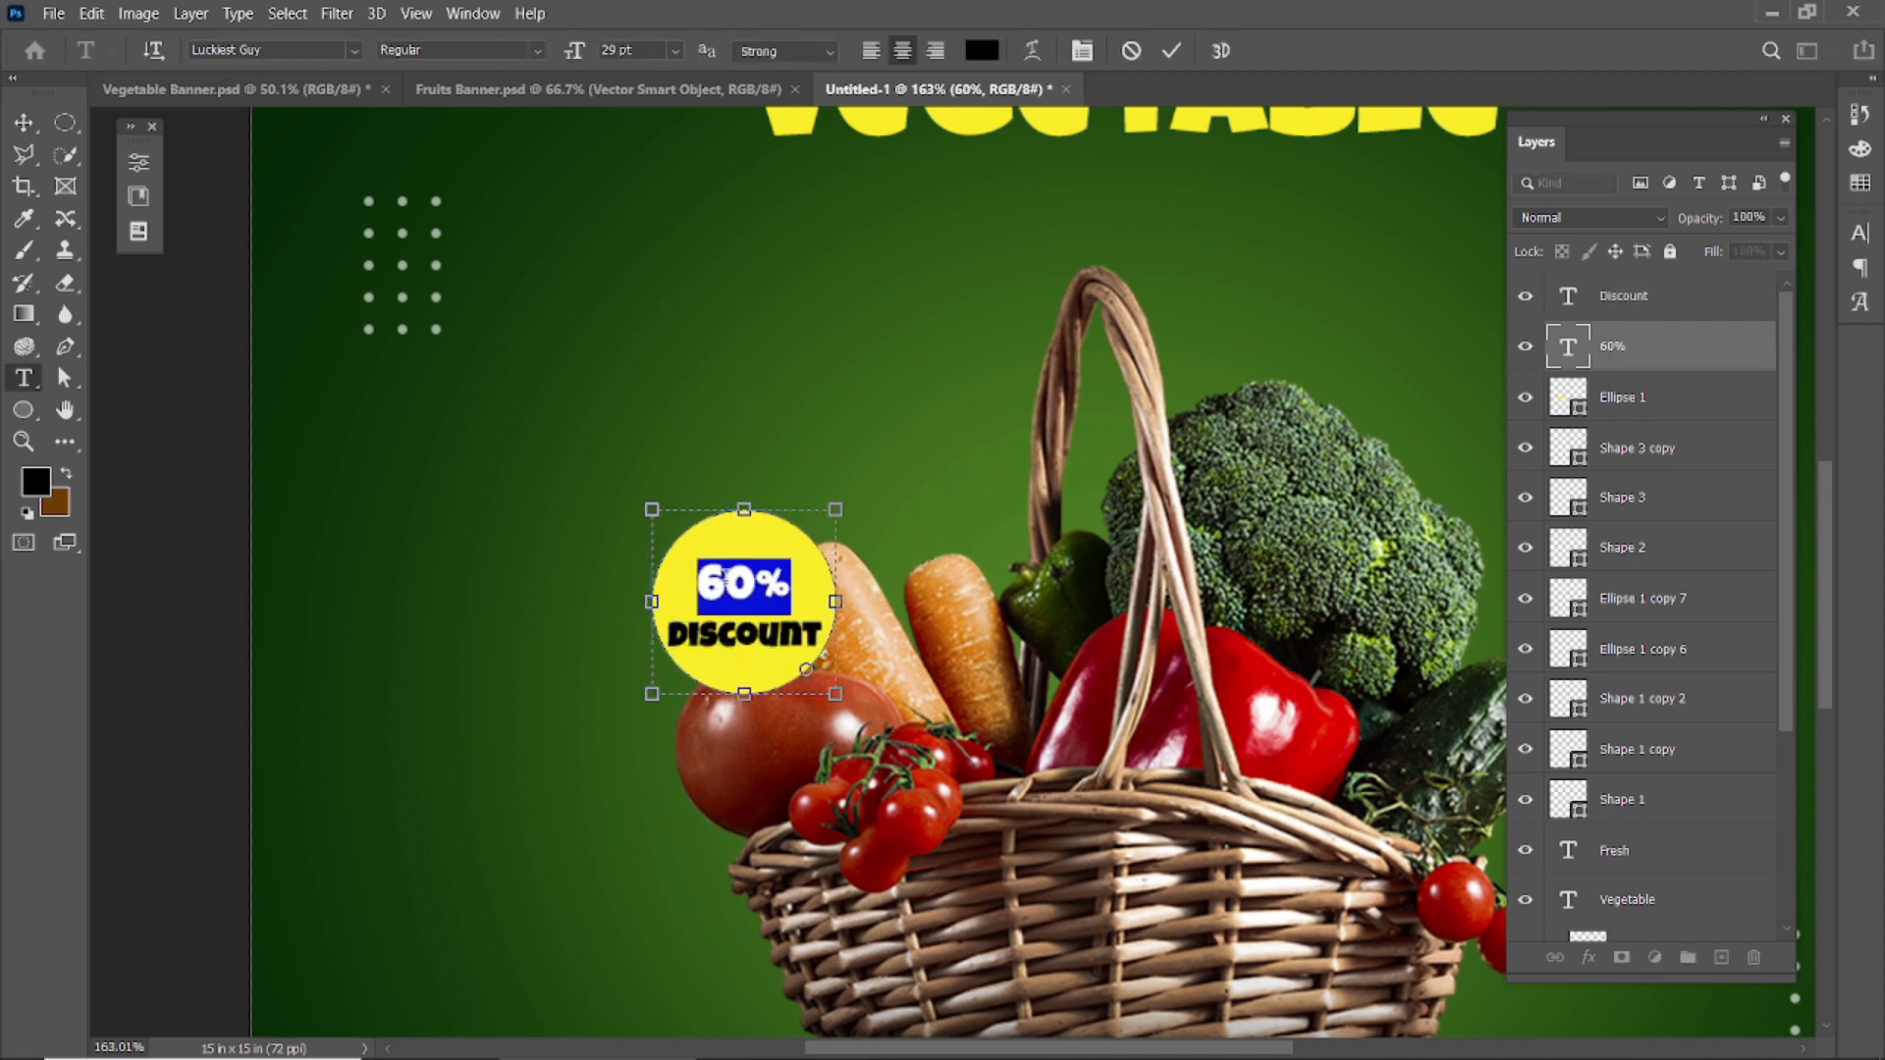
left_click_drag(580, 54, 1368, 160)
left_click_drag(1684, 345, 1754, 958)
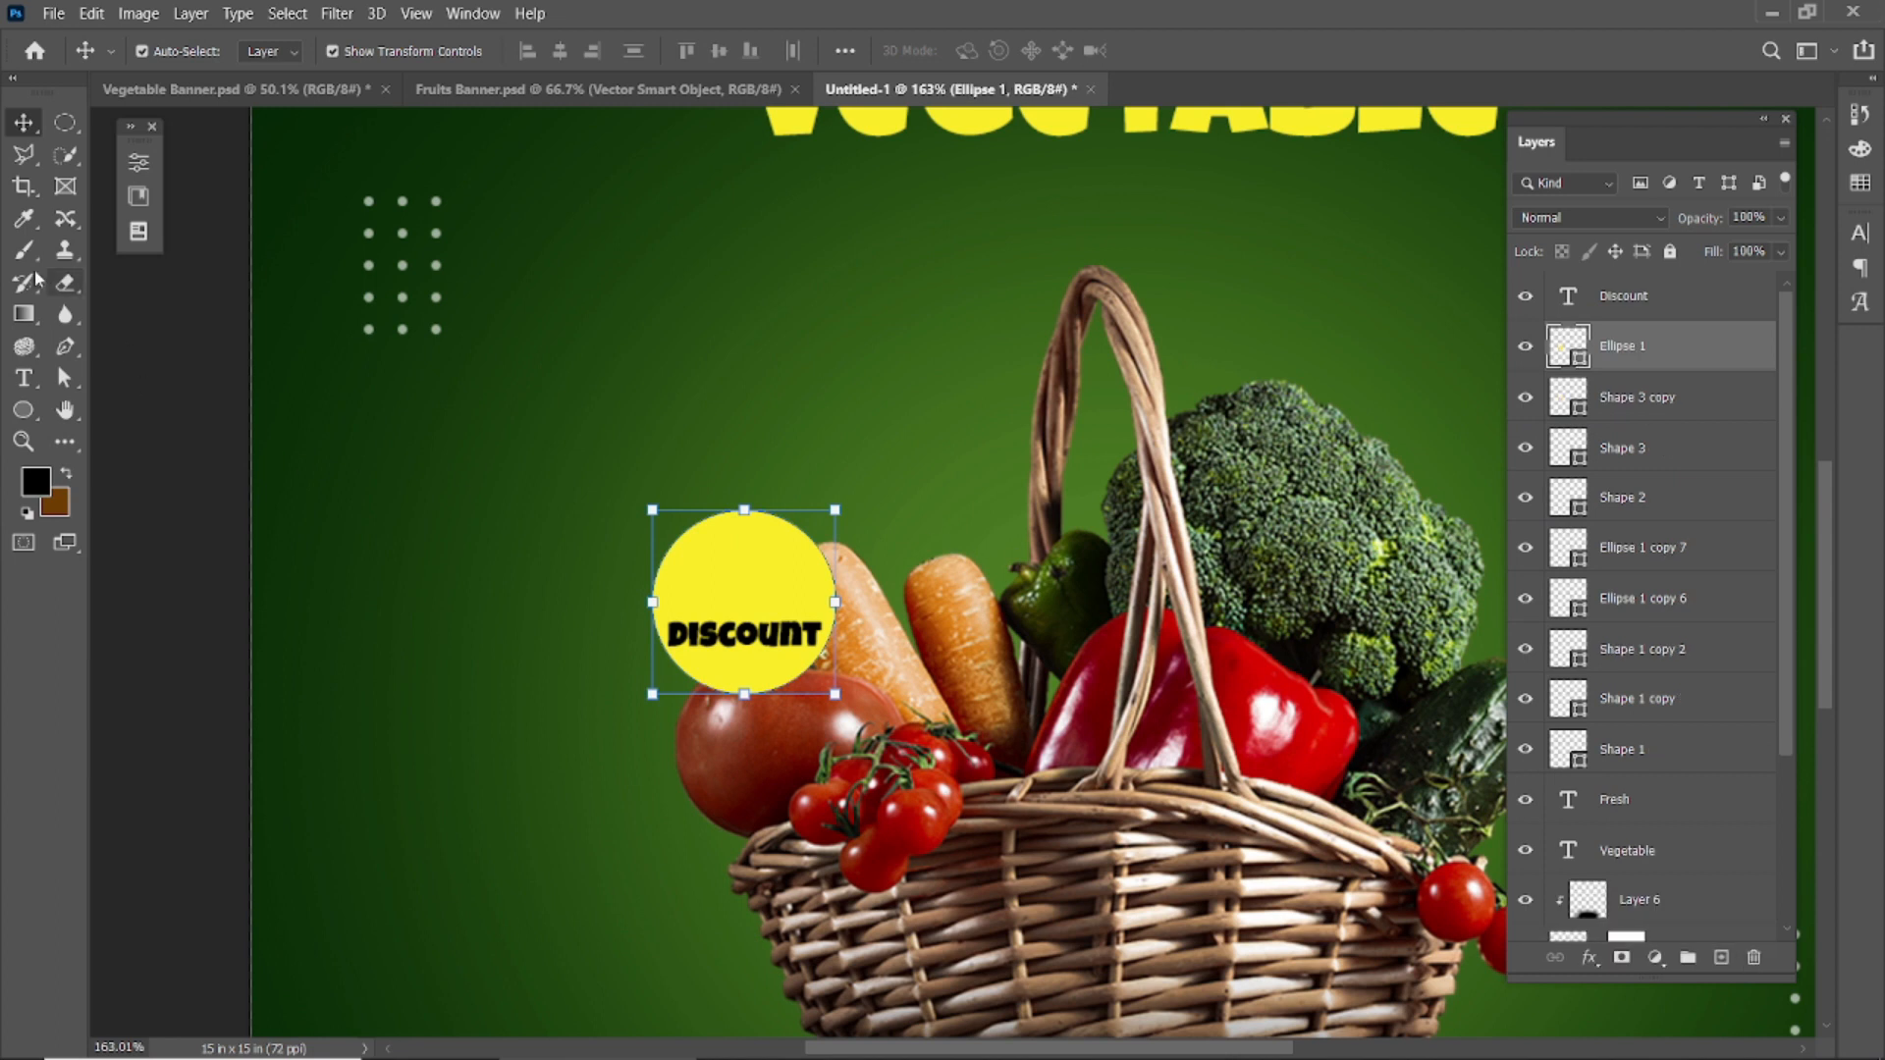
- Add the standalone text "60%" at 49 pt on the green background above the yellow circle
left_click(24, 378)
left_click(666, 356)
type("60%")
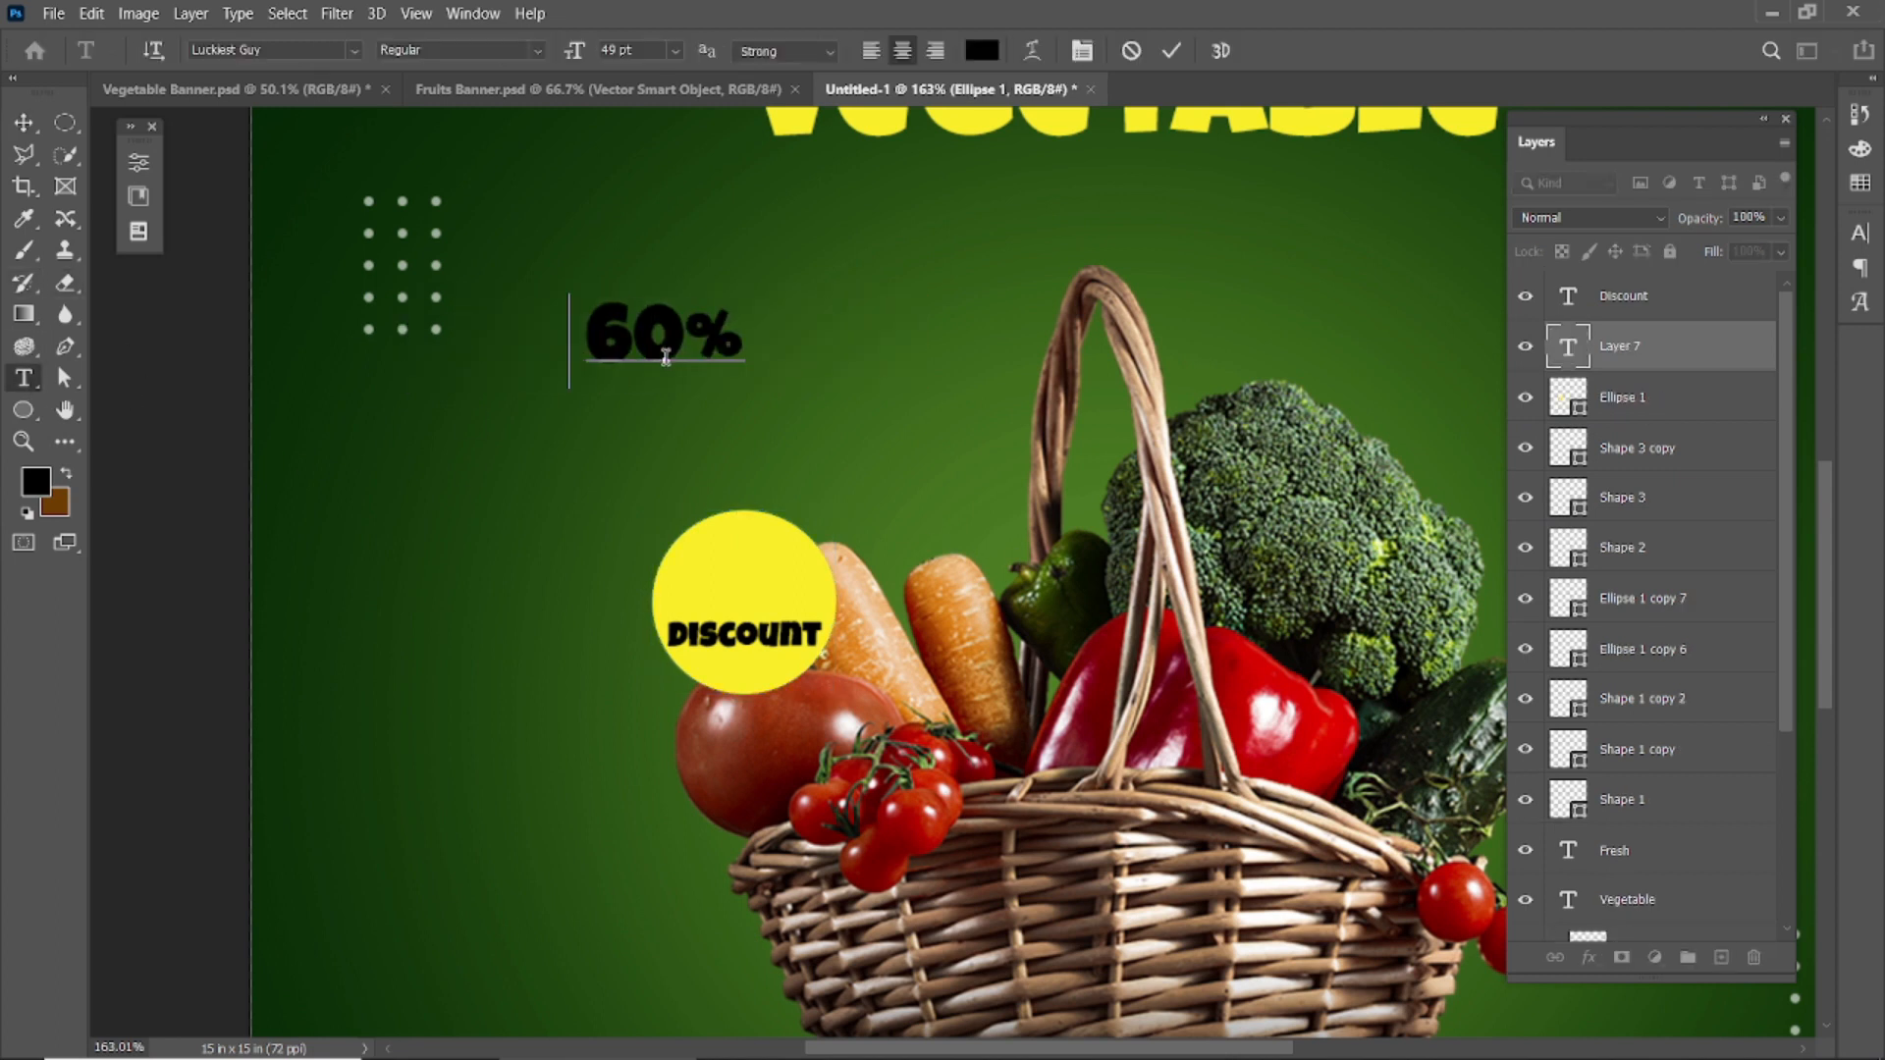
left_click(1171, 51)
- Reduce the new 60% text and place it inside the yellow circle above Discount
double_click(619, 329)
left_click_drag(574, 53, 137, 49)
left_click(24, 121)
left_click_drag(662, 344, 771, 579)
- Nudge the Discount and 60% texts so the two lines sit closer together within the yellow circle
key("Down")
key("Down")
key("Down")
key("Down")
key("Down")
left_click(177, 580)
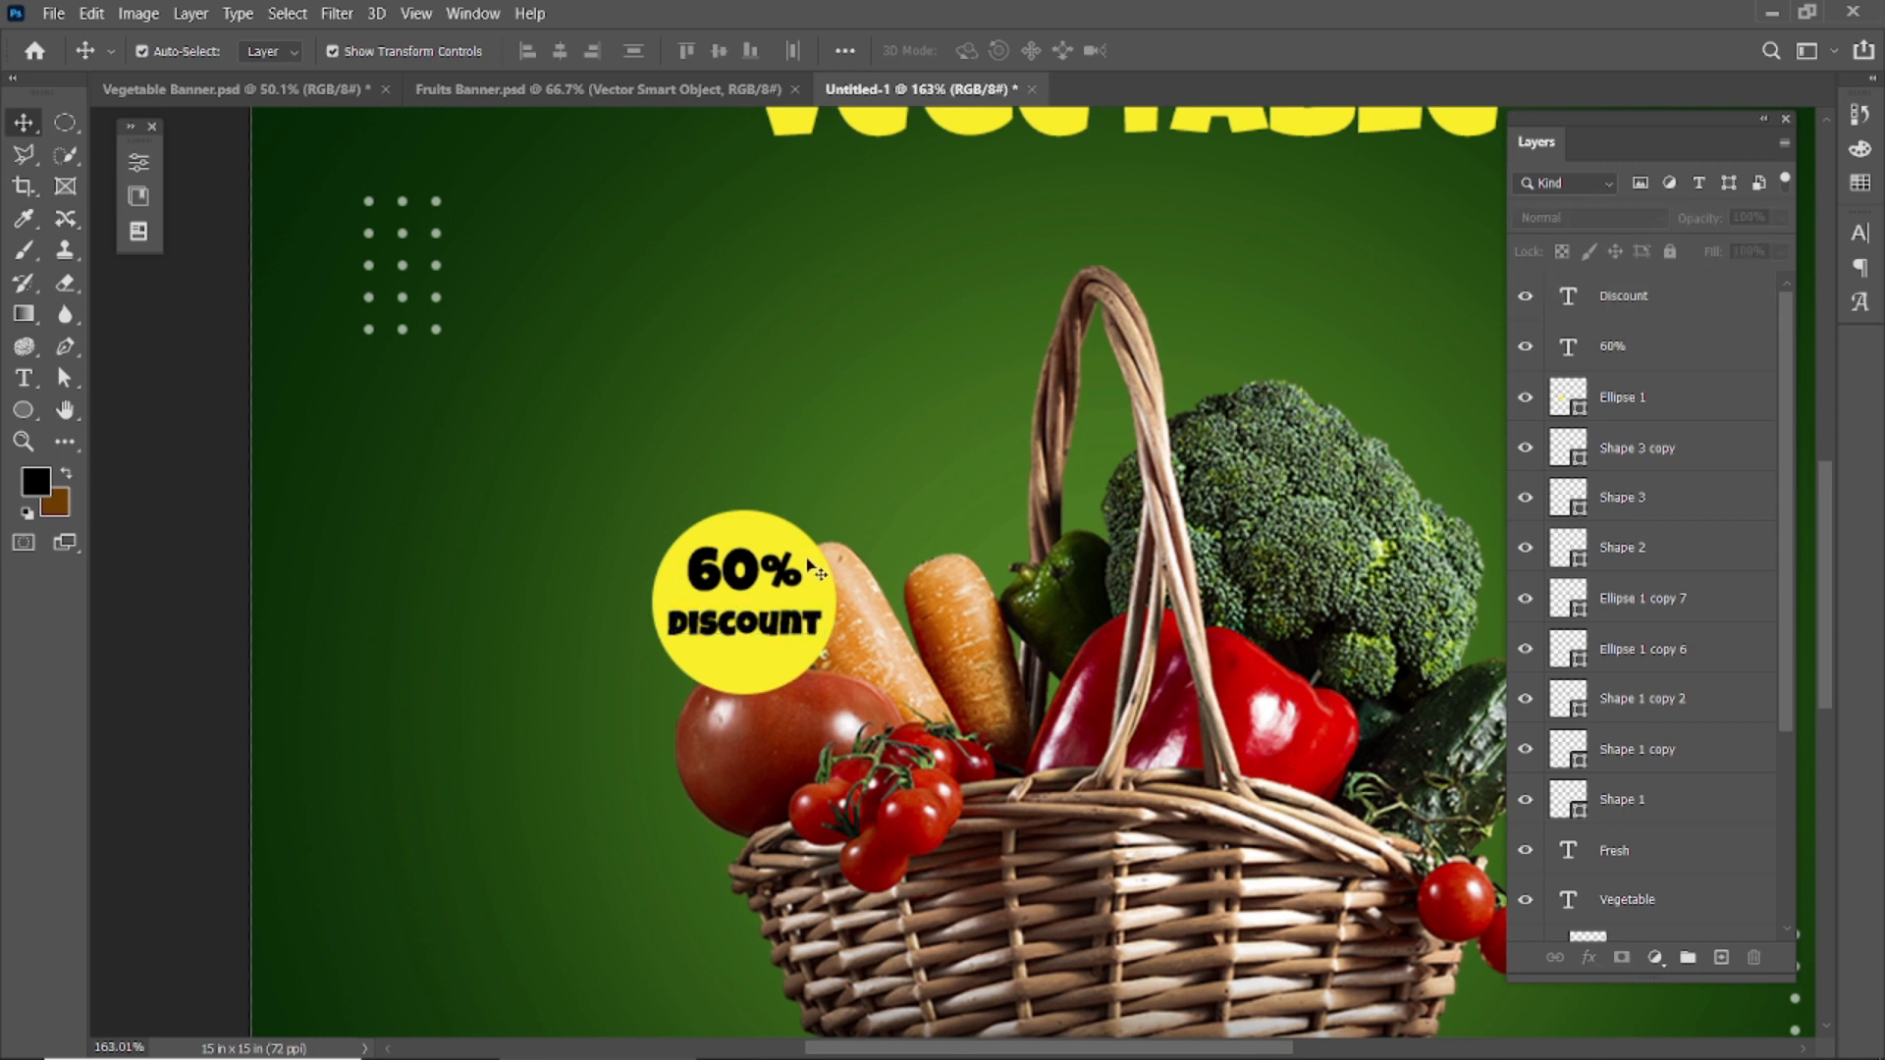
left_click(736, 568)
key("Down")
key("Down")
key("Down")
key("Down")
key("Down")
key("Down")
key("Down")
key("Down")
left_click(221, 499)
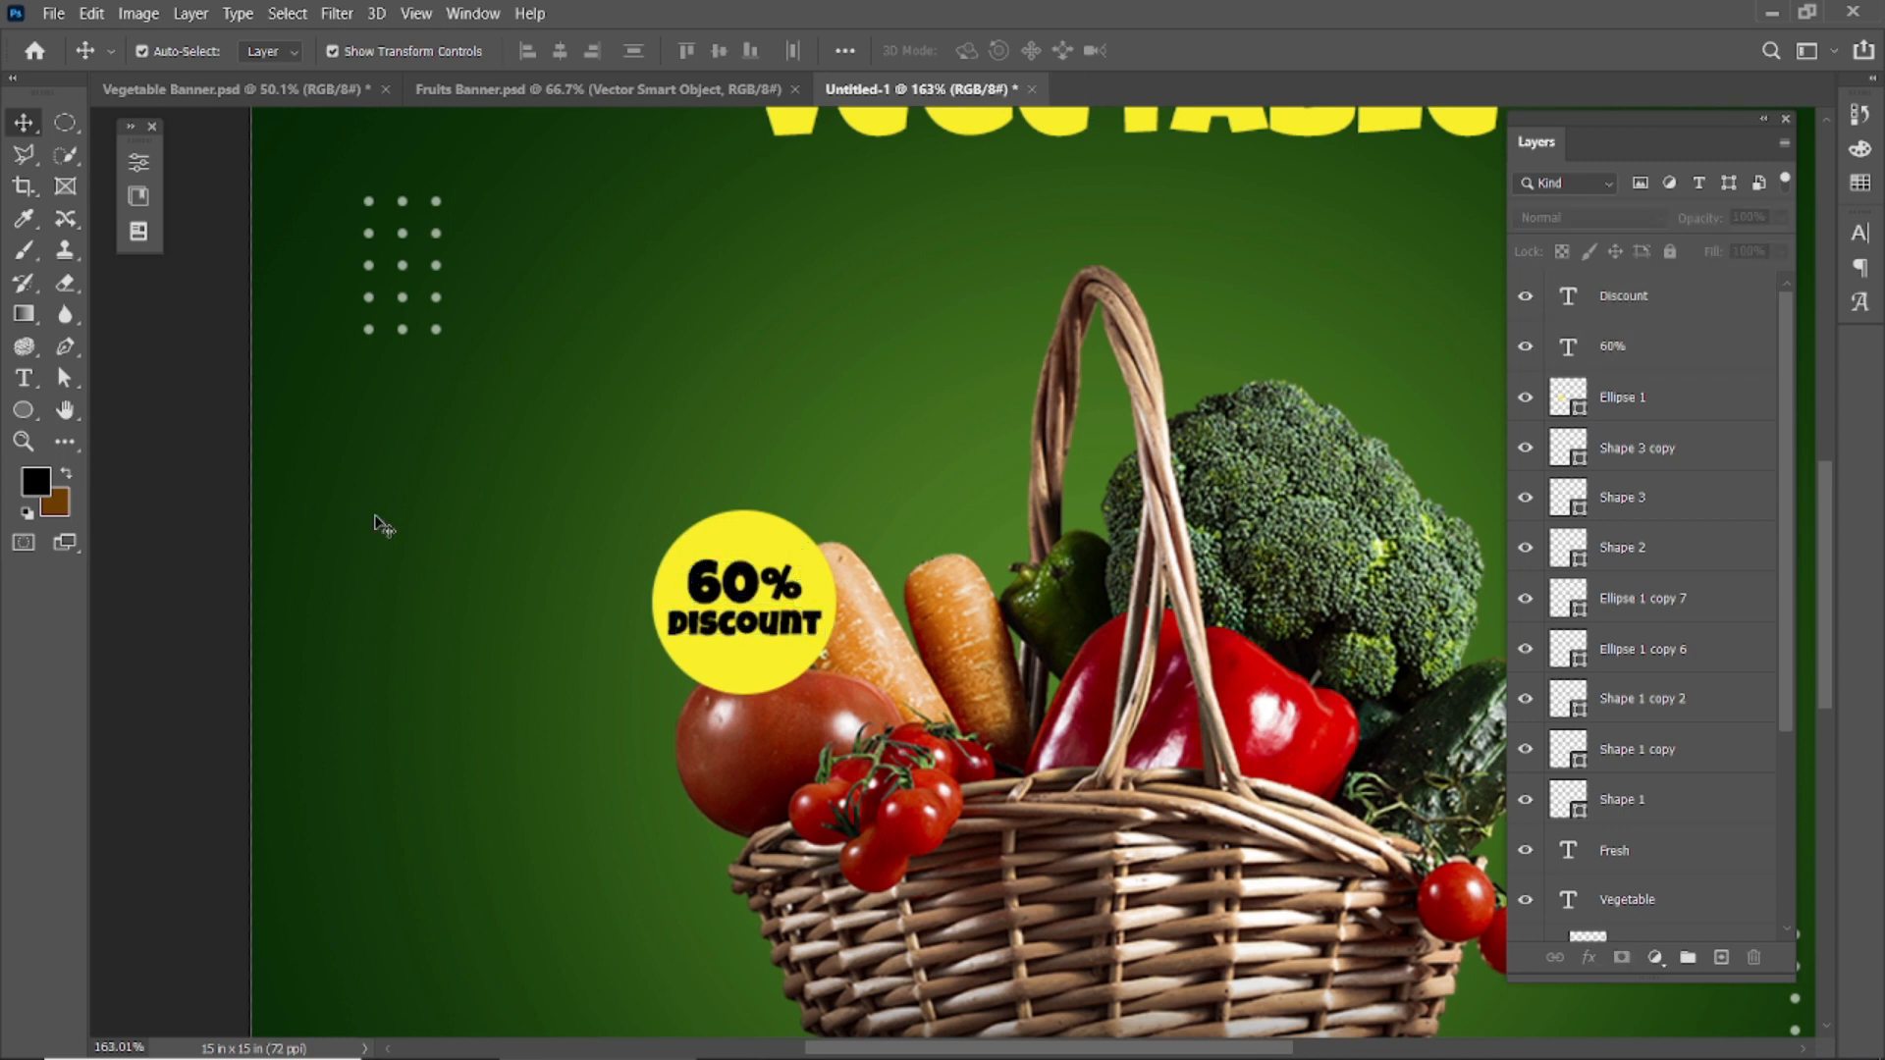
- Scale the 60% text down slightly, keeping it centred above Discount
scroll(665, 656, "down", 8)
scroll(807, 609, "up", 7)
scroll(813, 618, "up", 3)
left_click(809, 591)
left_click_drag(891, 546, 875, 558)
left_click(1214, 65)
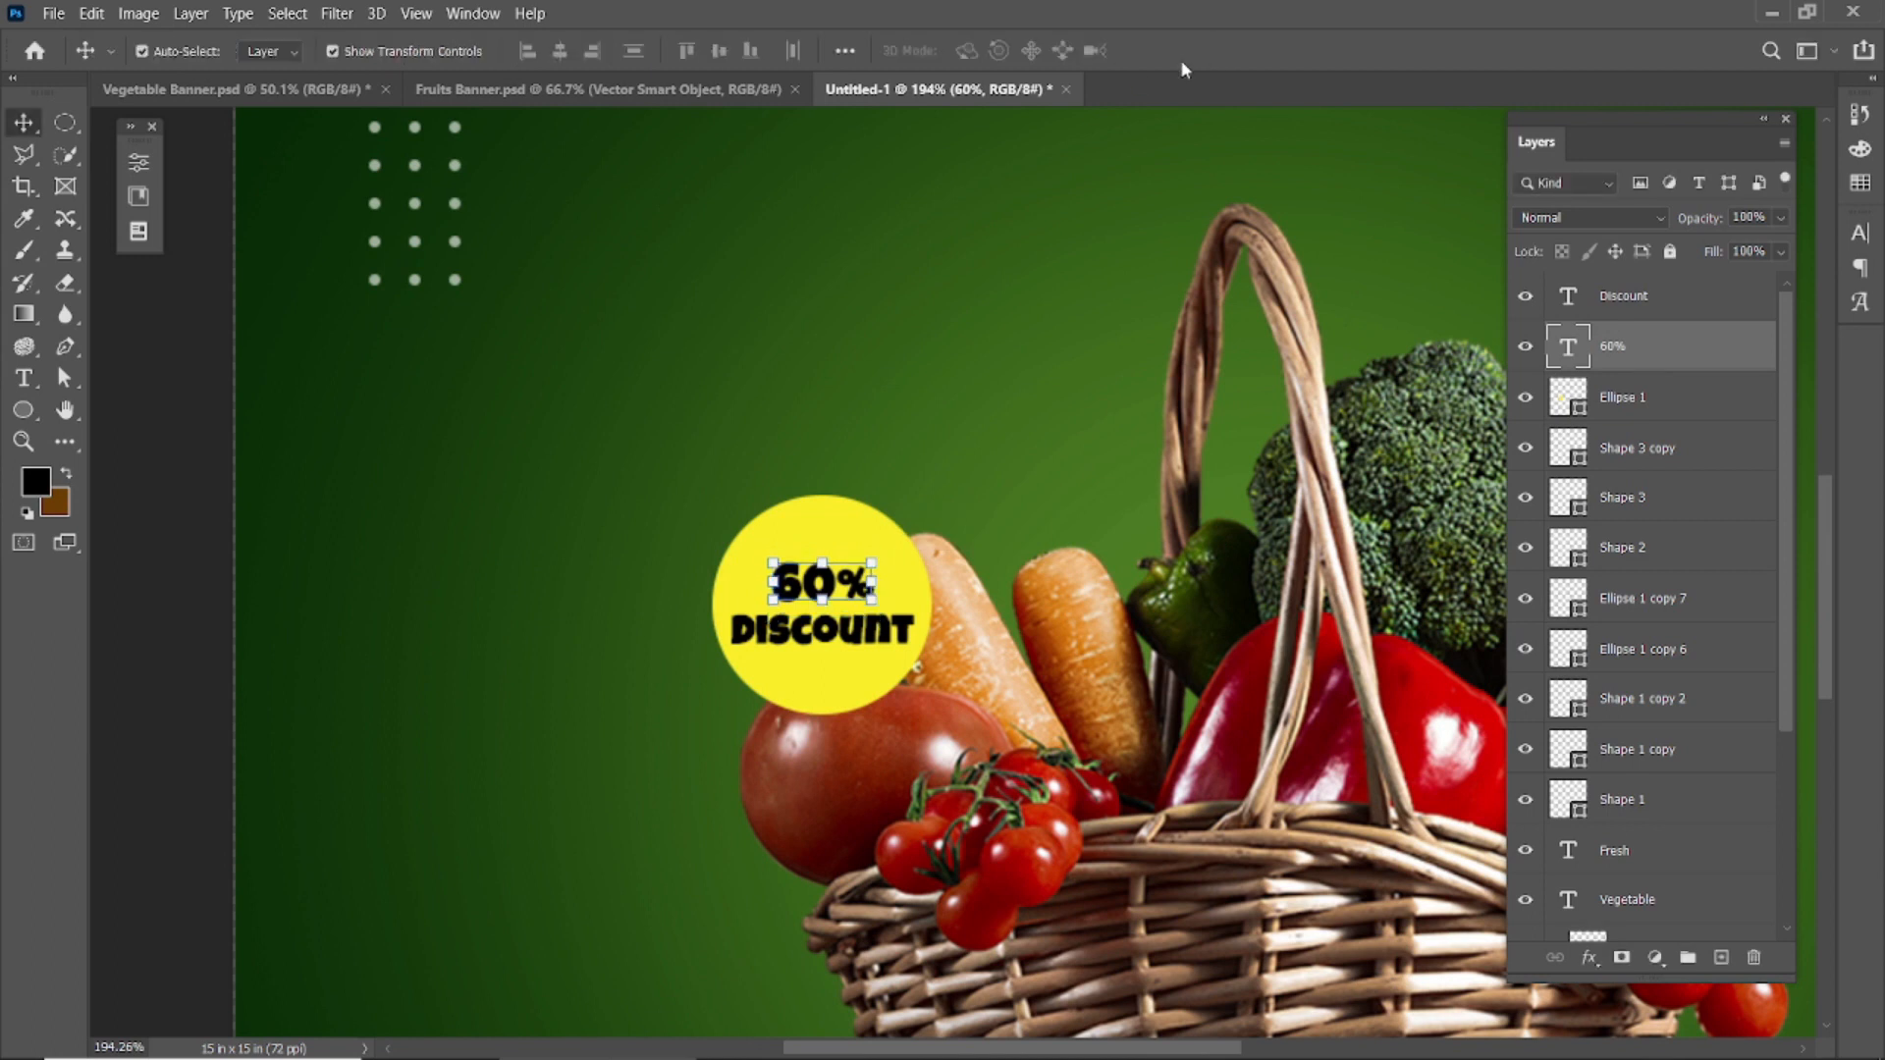
- Turn off Faux Bold for the Discount text in the yellow circle
double_click(1568, 296)
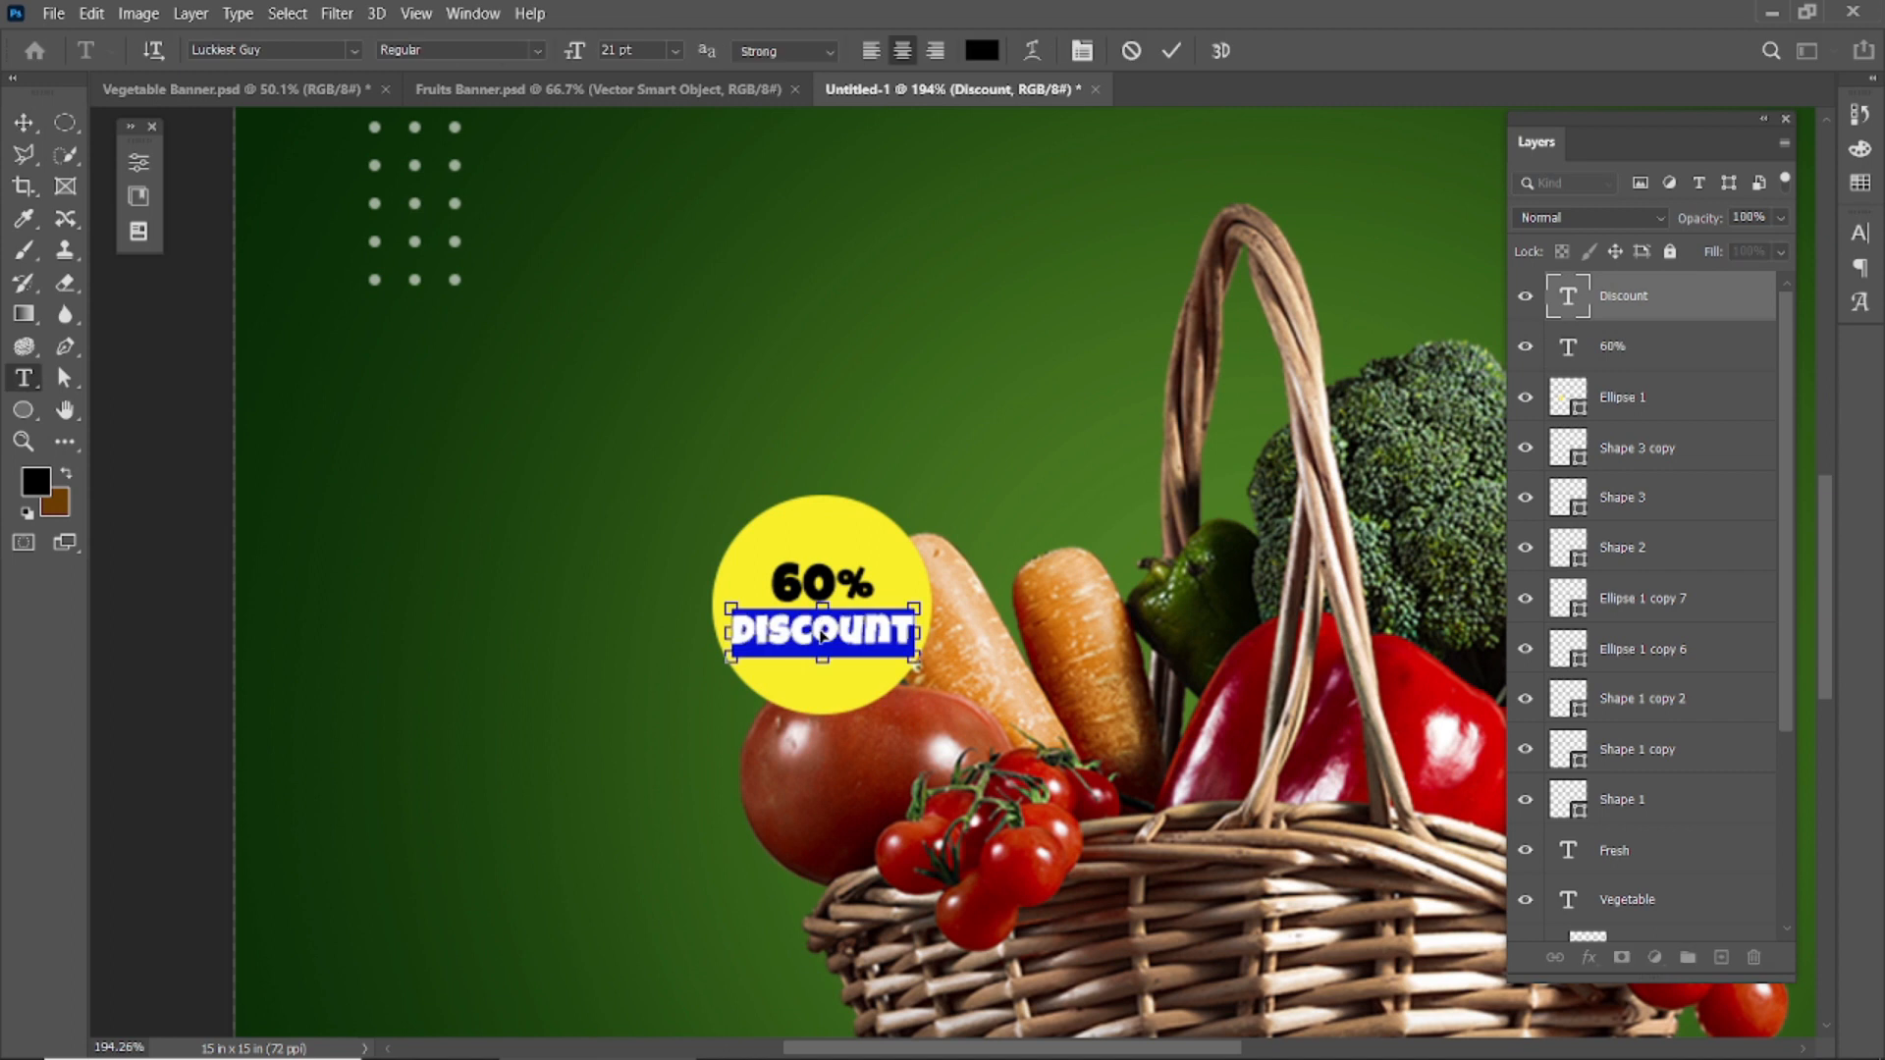
left_click(1859, 233)
left_click(1600, 403)
left_click(193, 539)
double_click(823, 584)
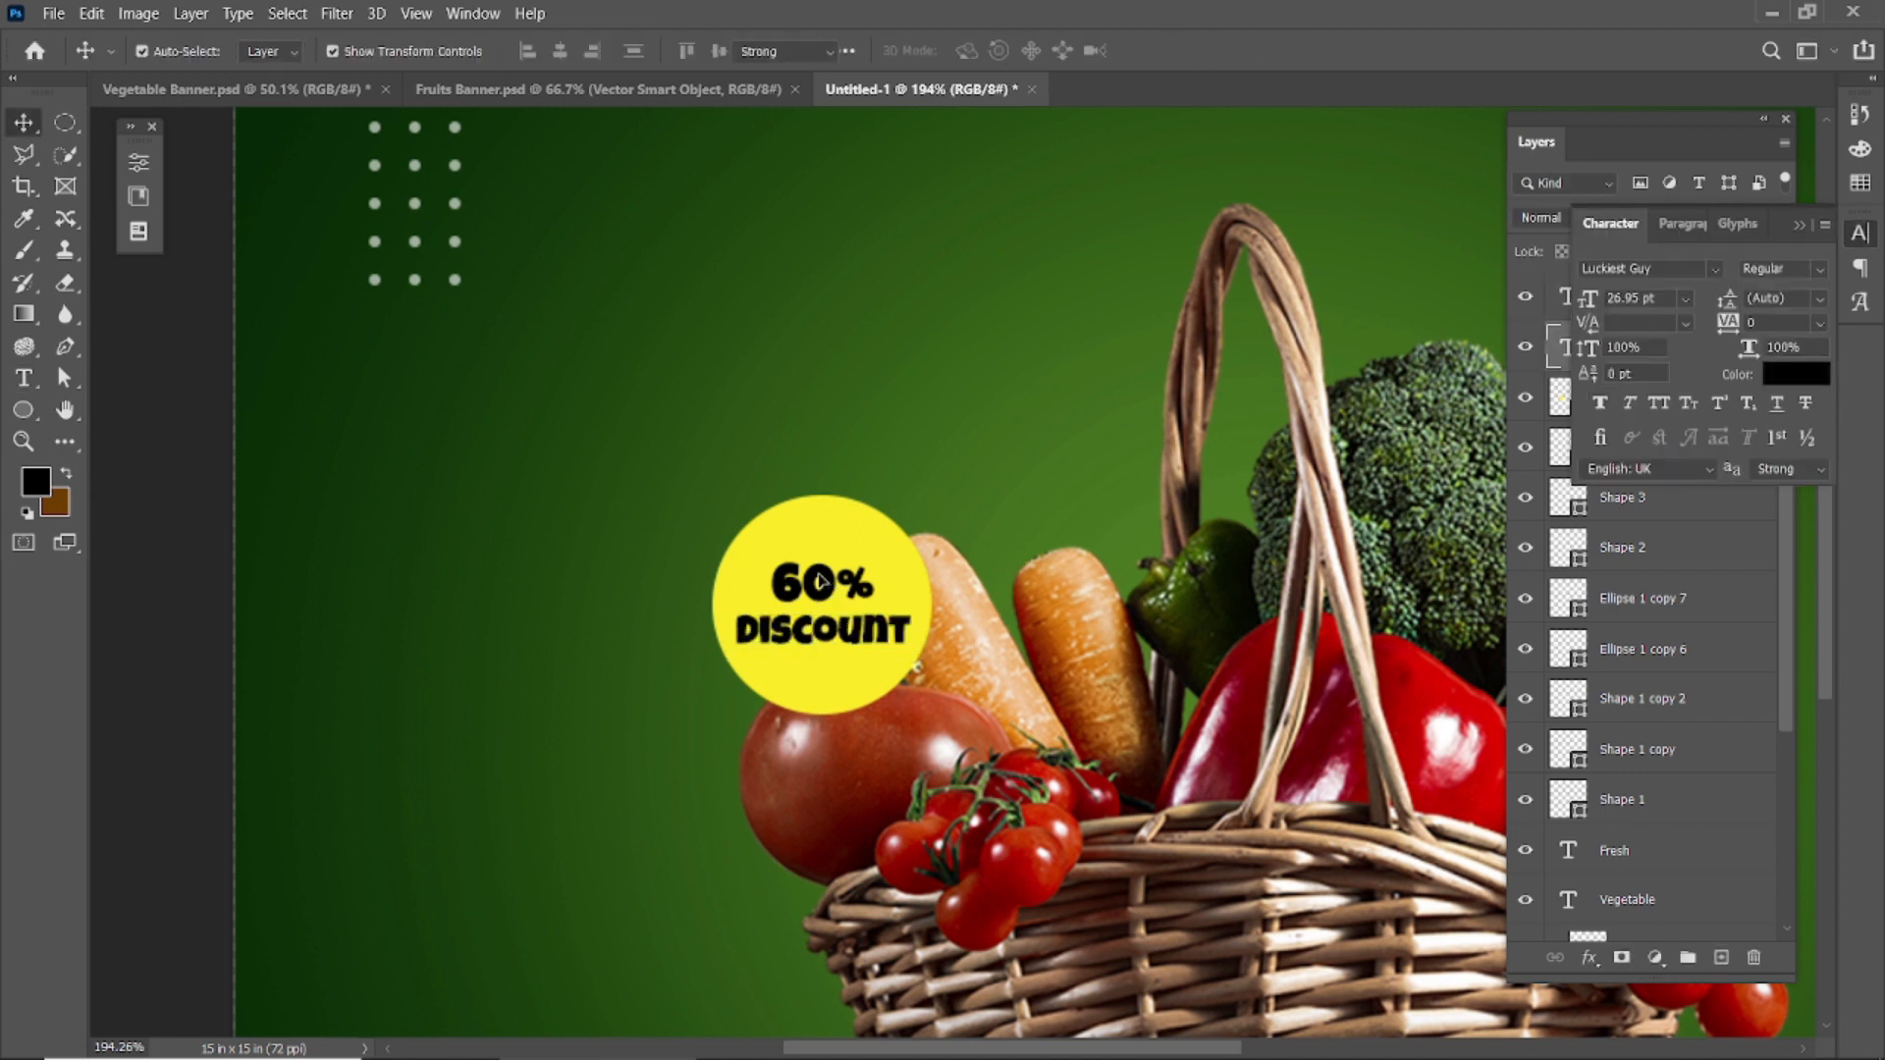
left_click(1175, 51)
- Scale the 60% text up proportionally to about 152% inside the yellow circle
scroll(805, 609, "down", 10)
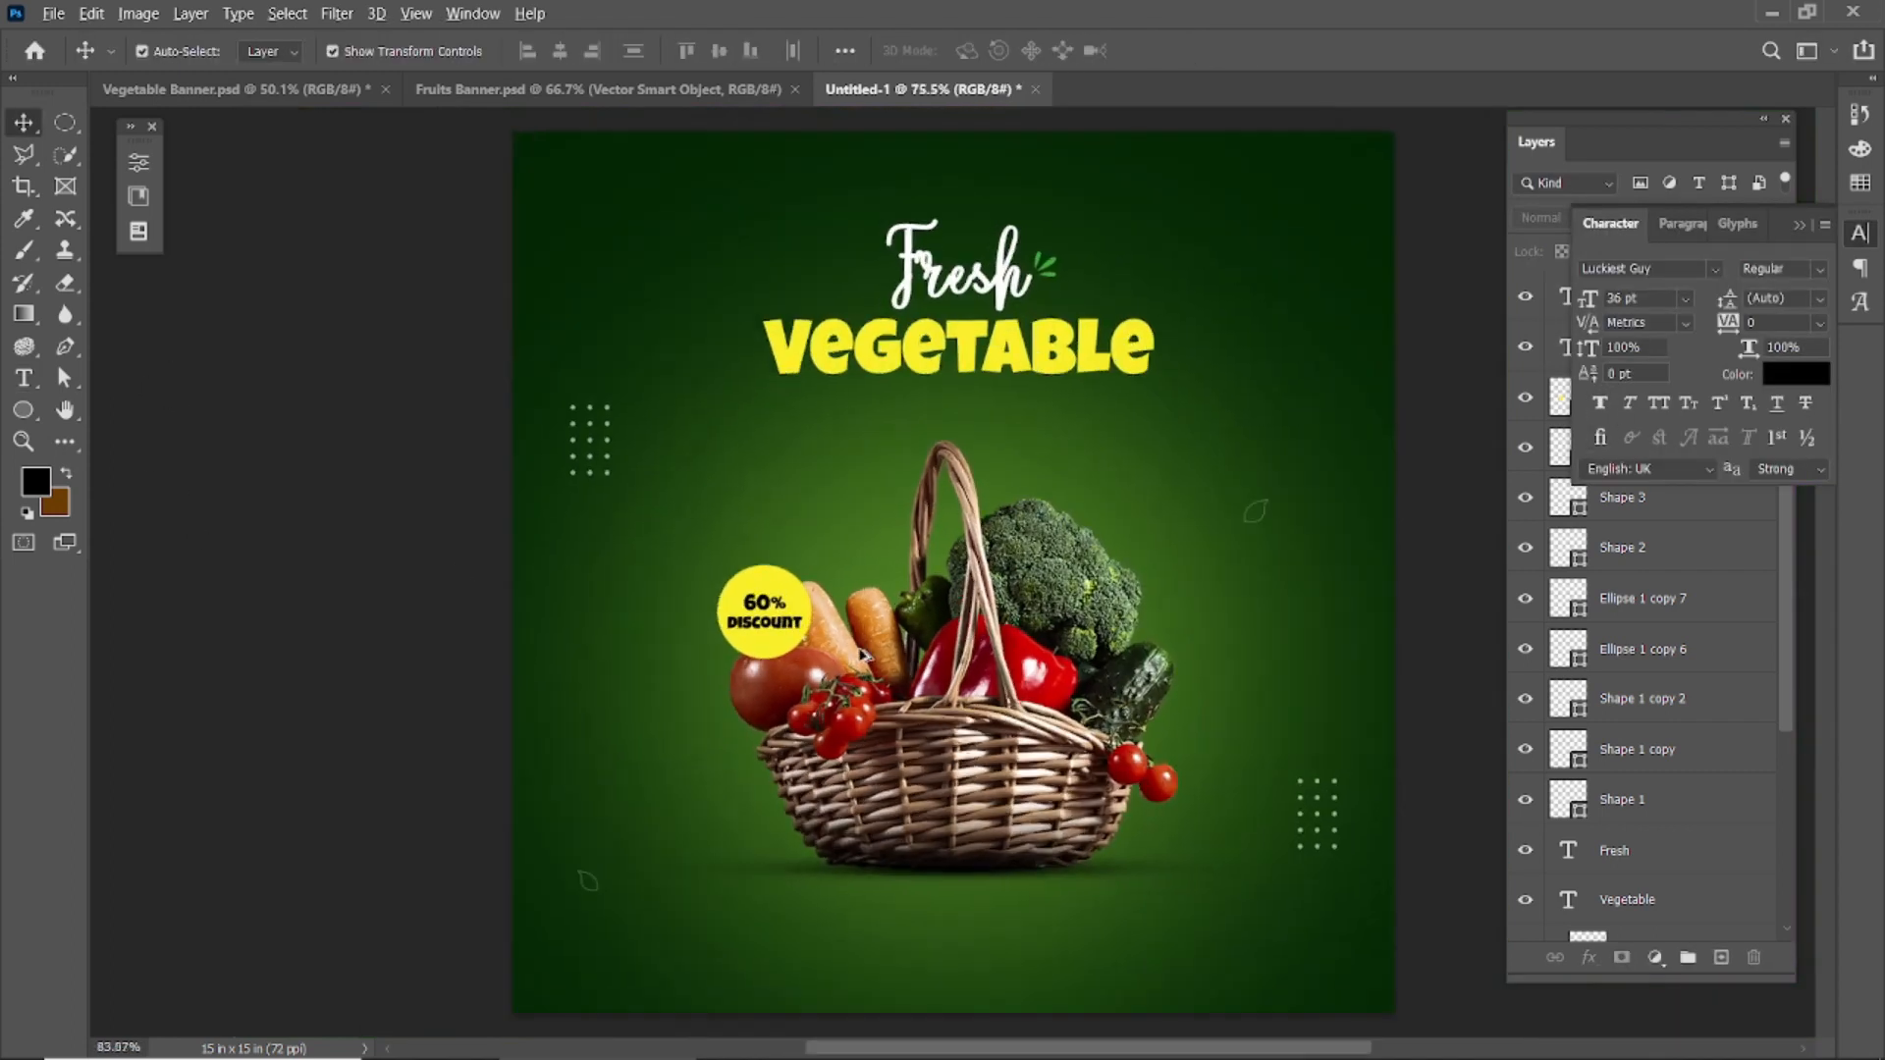
scroll(825, 629, "up", 9)
left_click_drag(731, 533, 750, 514)
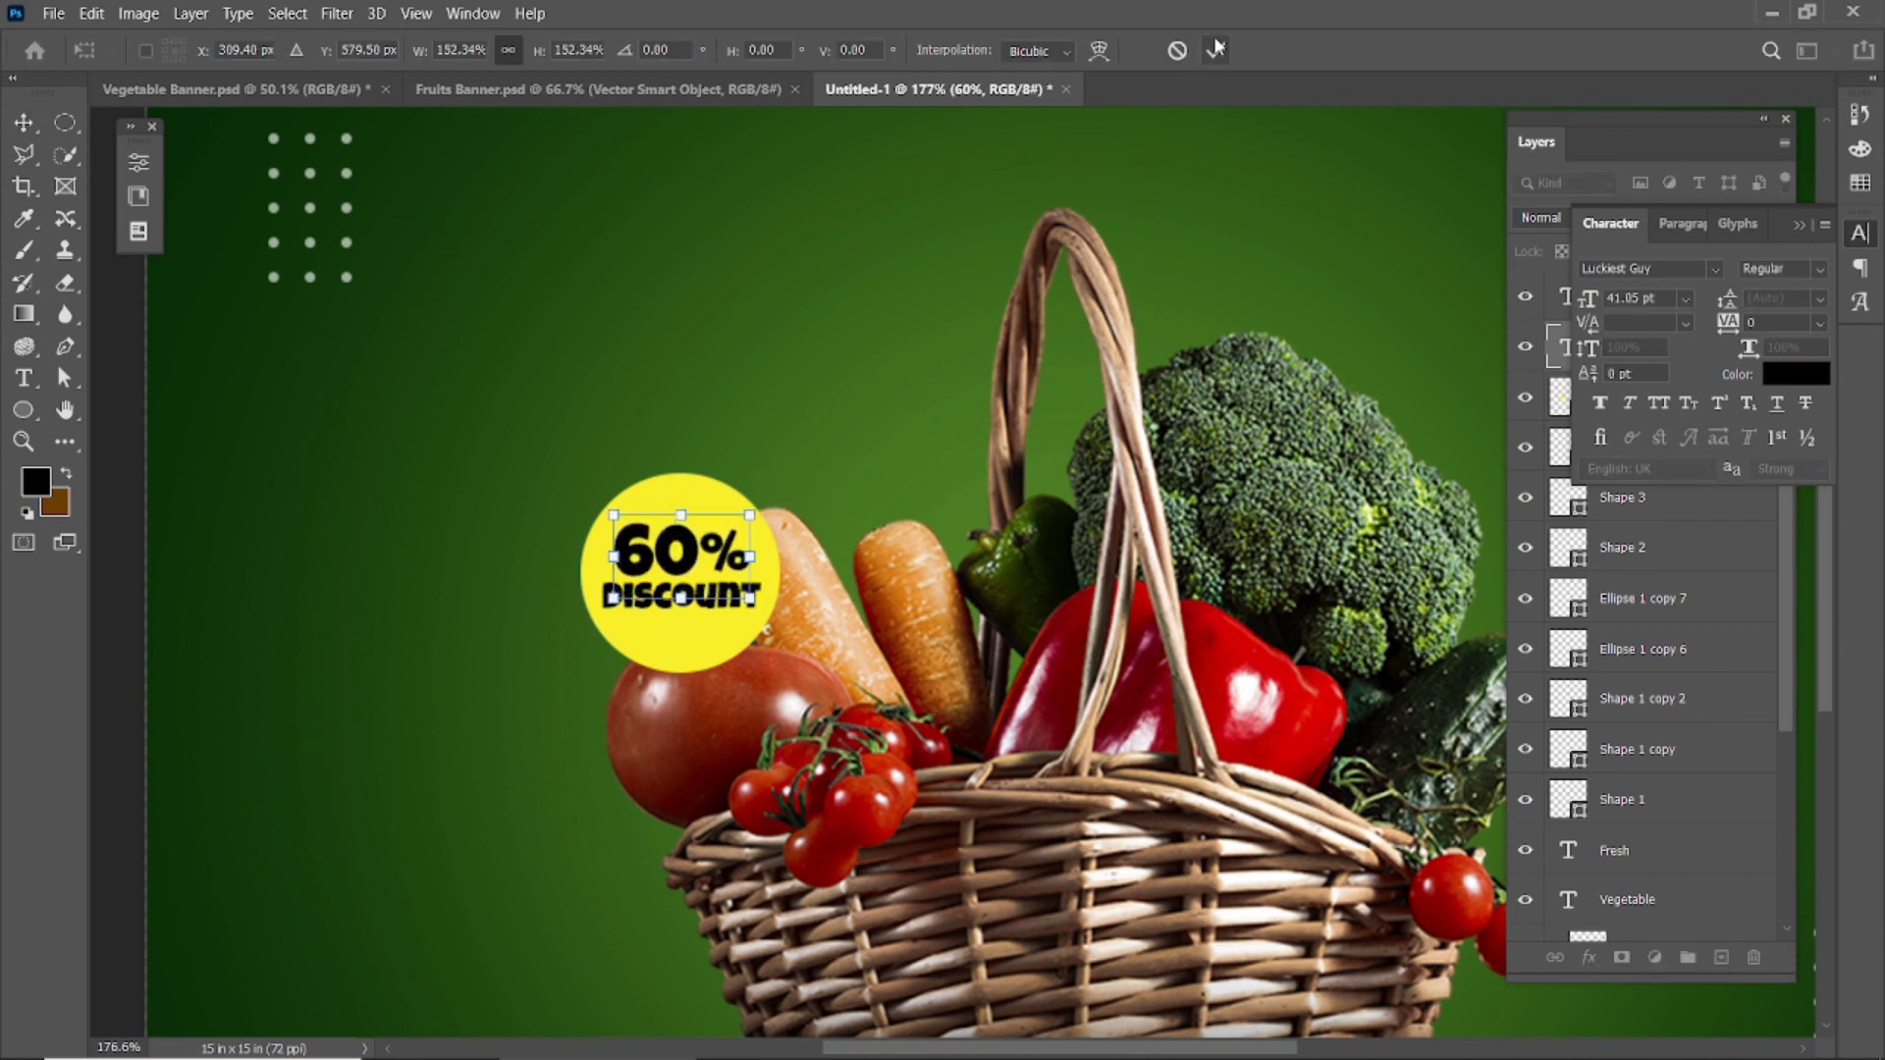
left_click(1215, 51)
- Reduce the Discount text to 18 pt so it matches the width of the 60% text
double_click(676, 597)
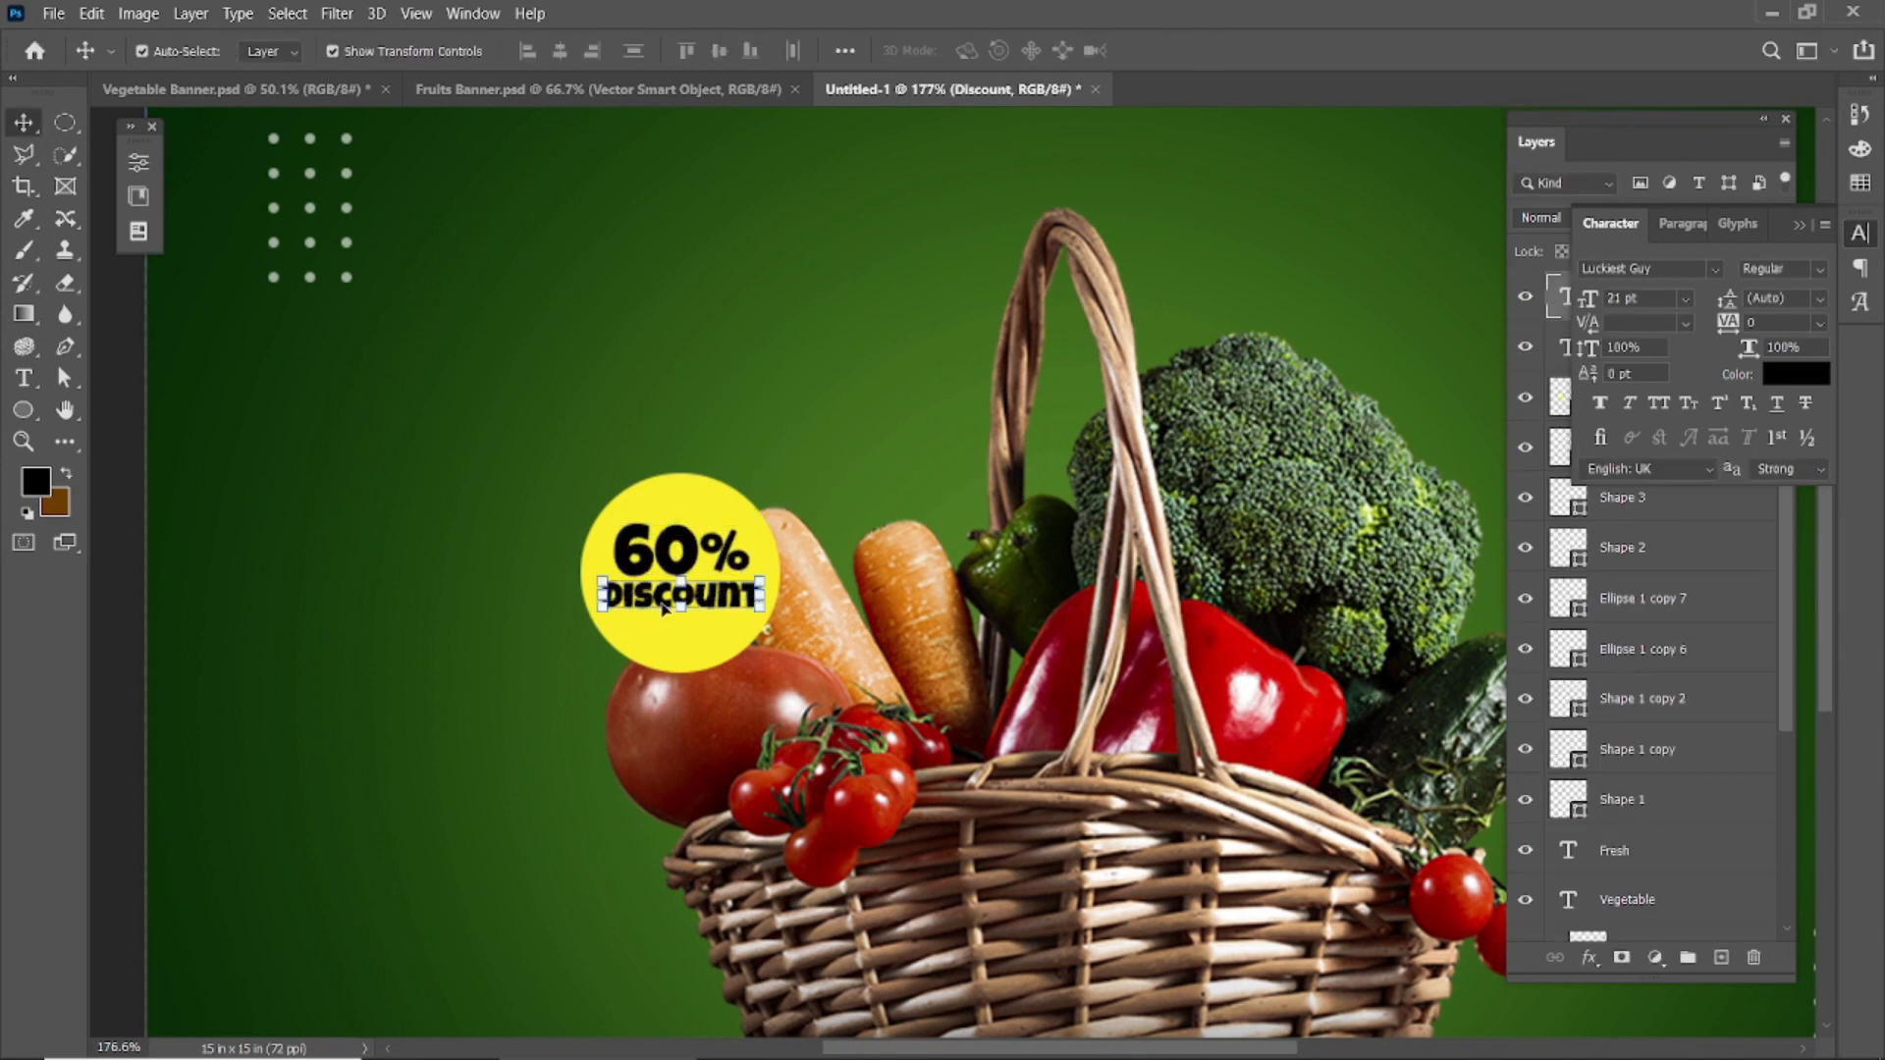
left_click(574, 57)
left_click(1171, 51)
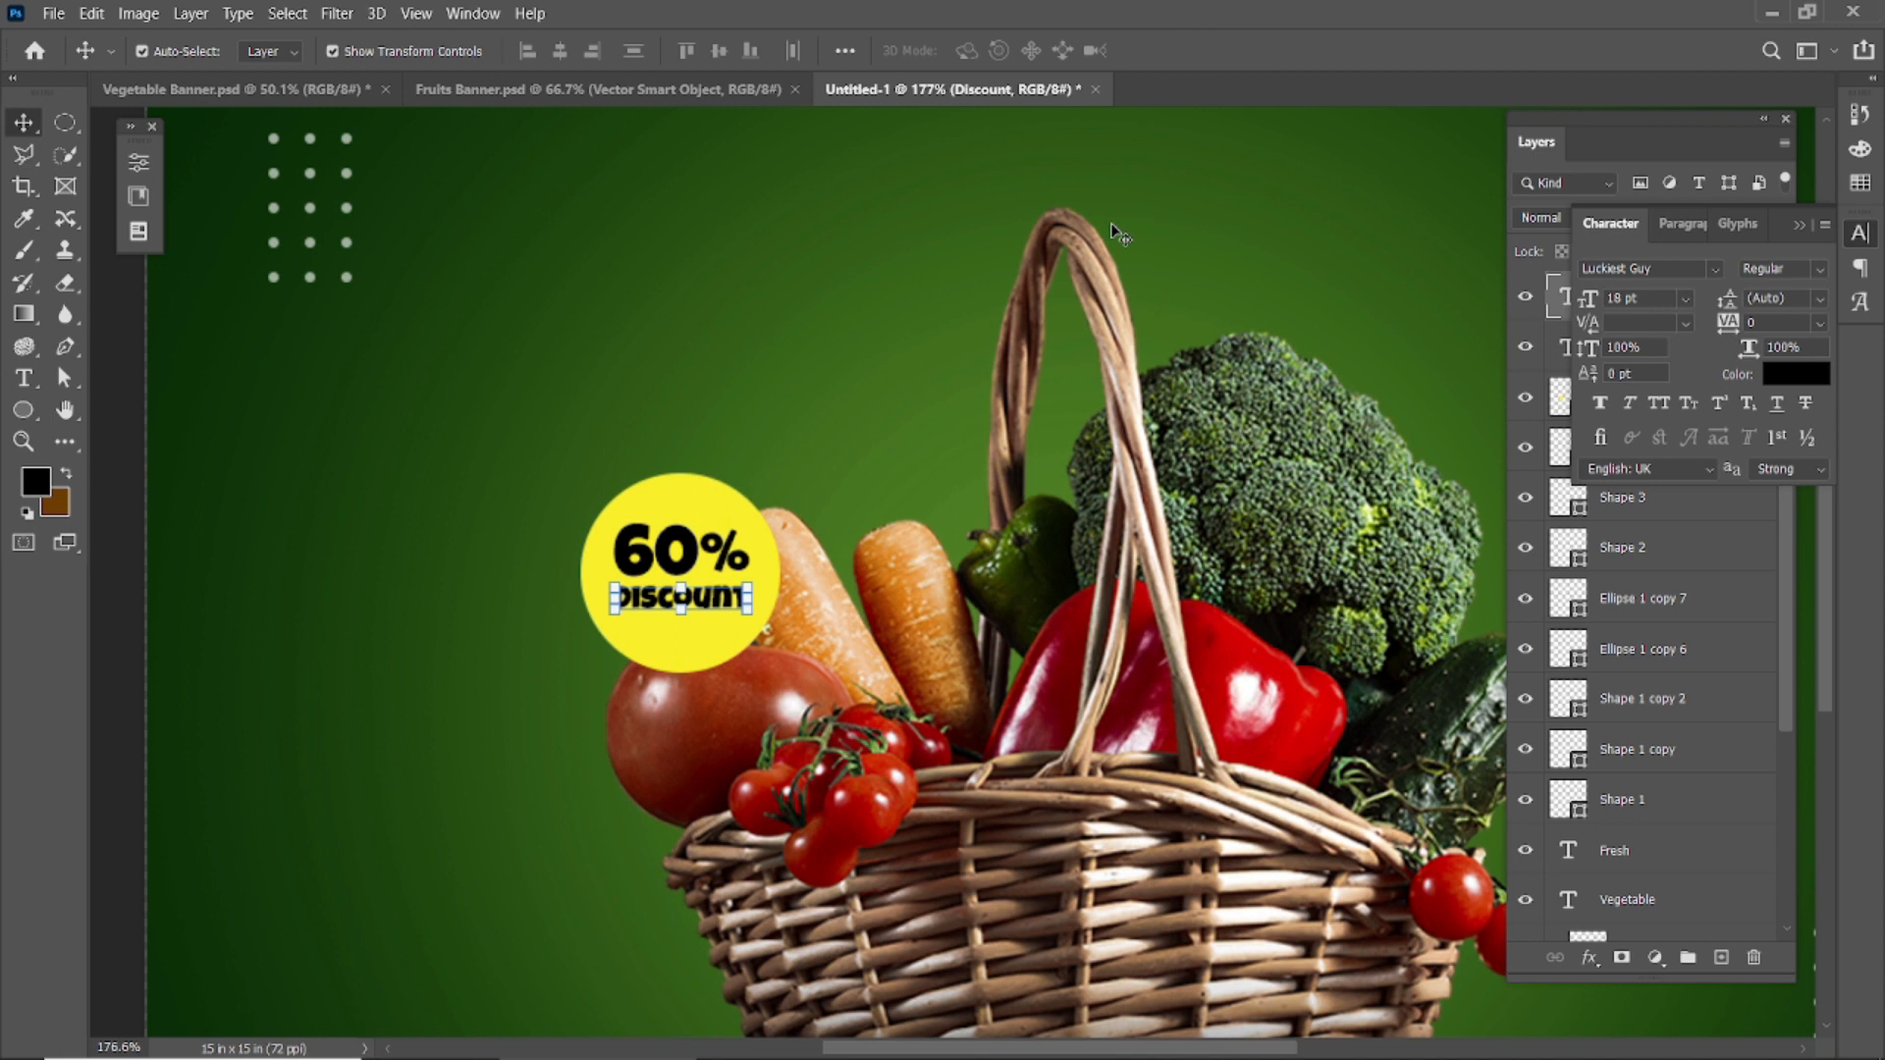
left_click(829, 442)
scroll(840, 648, "down", 4)
scroll(902, 661, "up", 3)
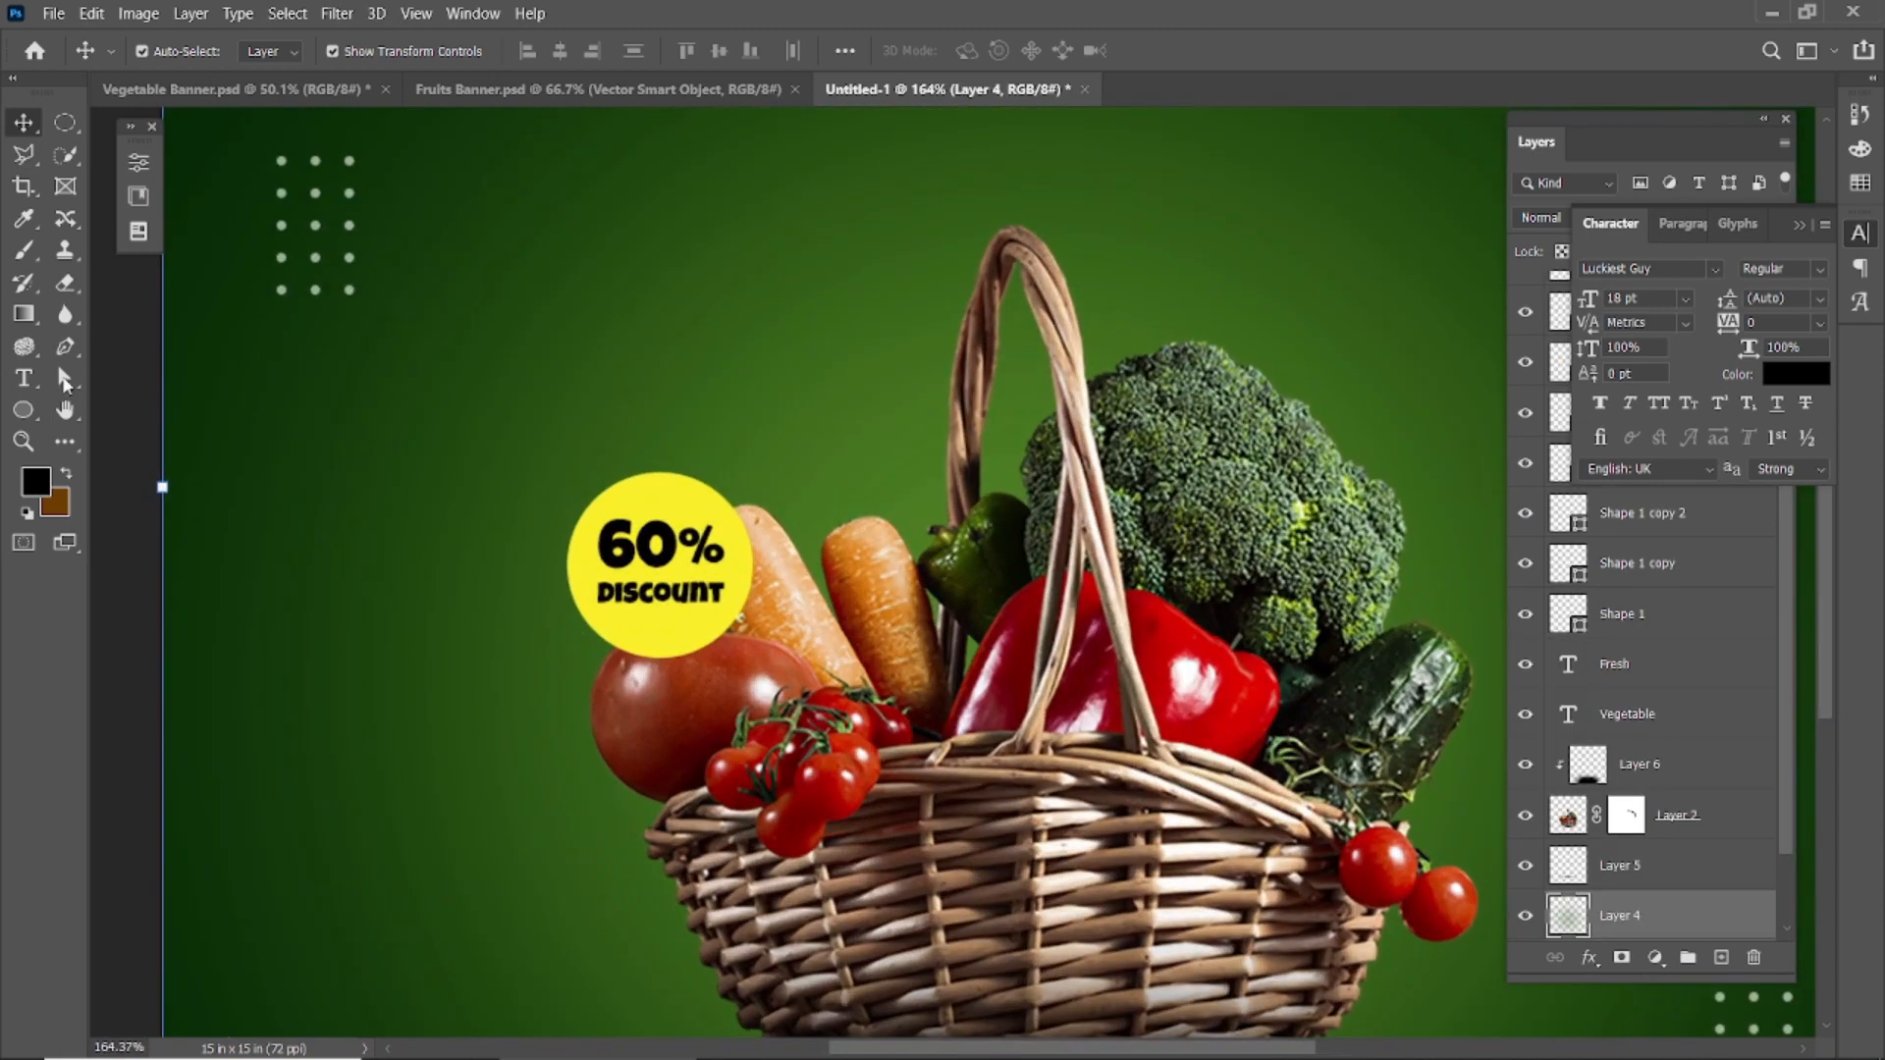
- Draw an unfilled circle 111 px across left of the discount badge and give it a white dashed stroke
left_click(24, 409)
left_click(486, 513, "alt")
left_click_drag(481, 535, 660, 740)
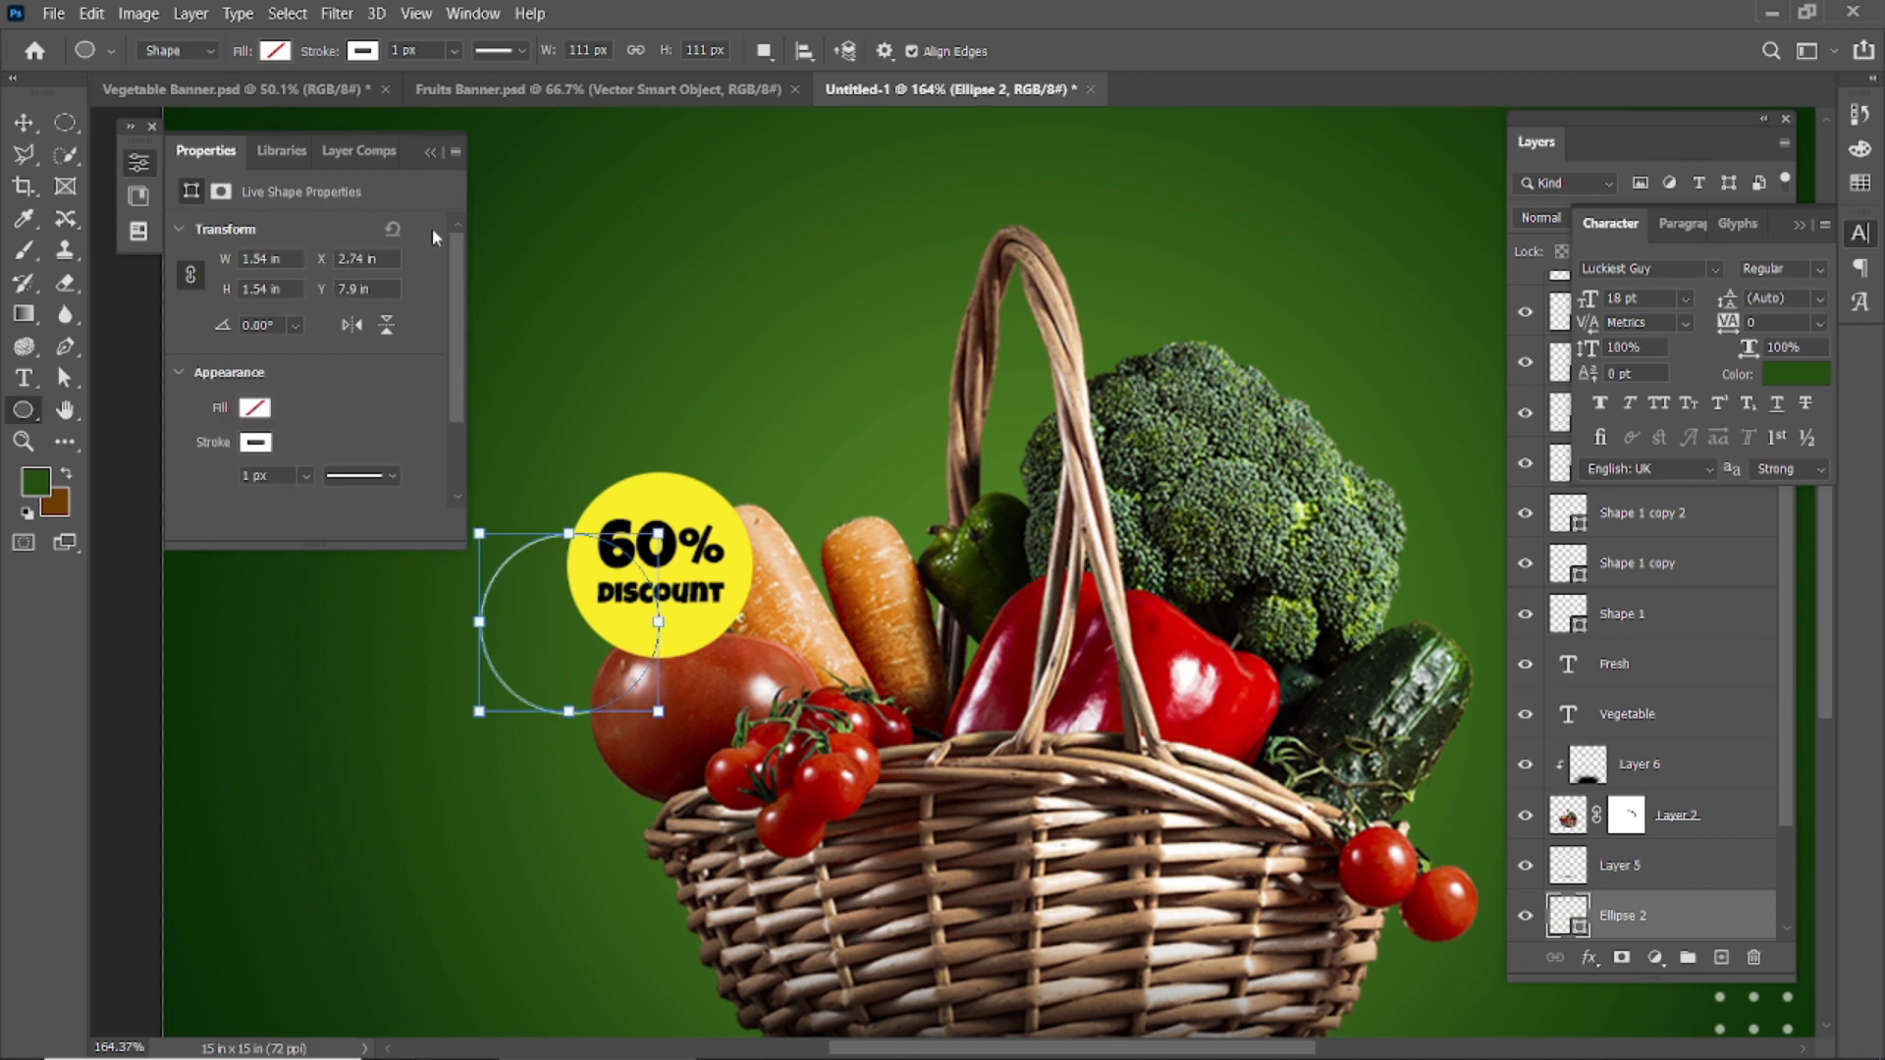
left_click(360, 481)
left_click(293, 593)
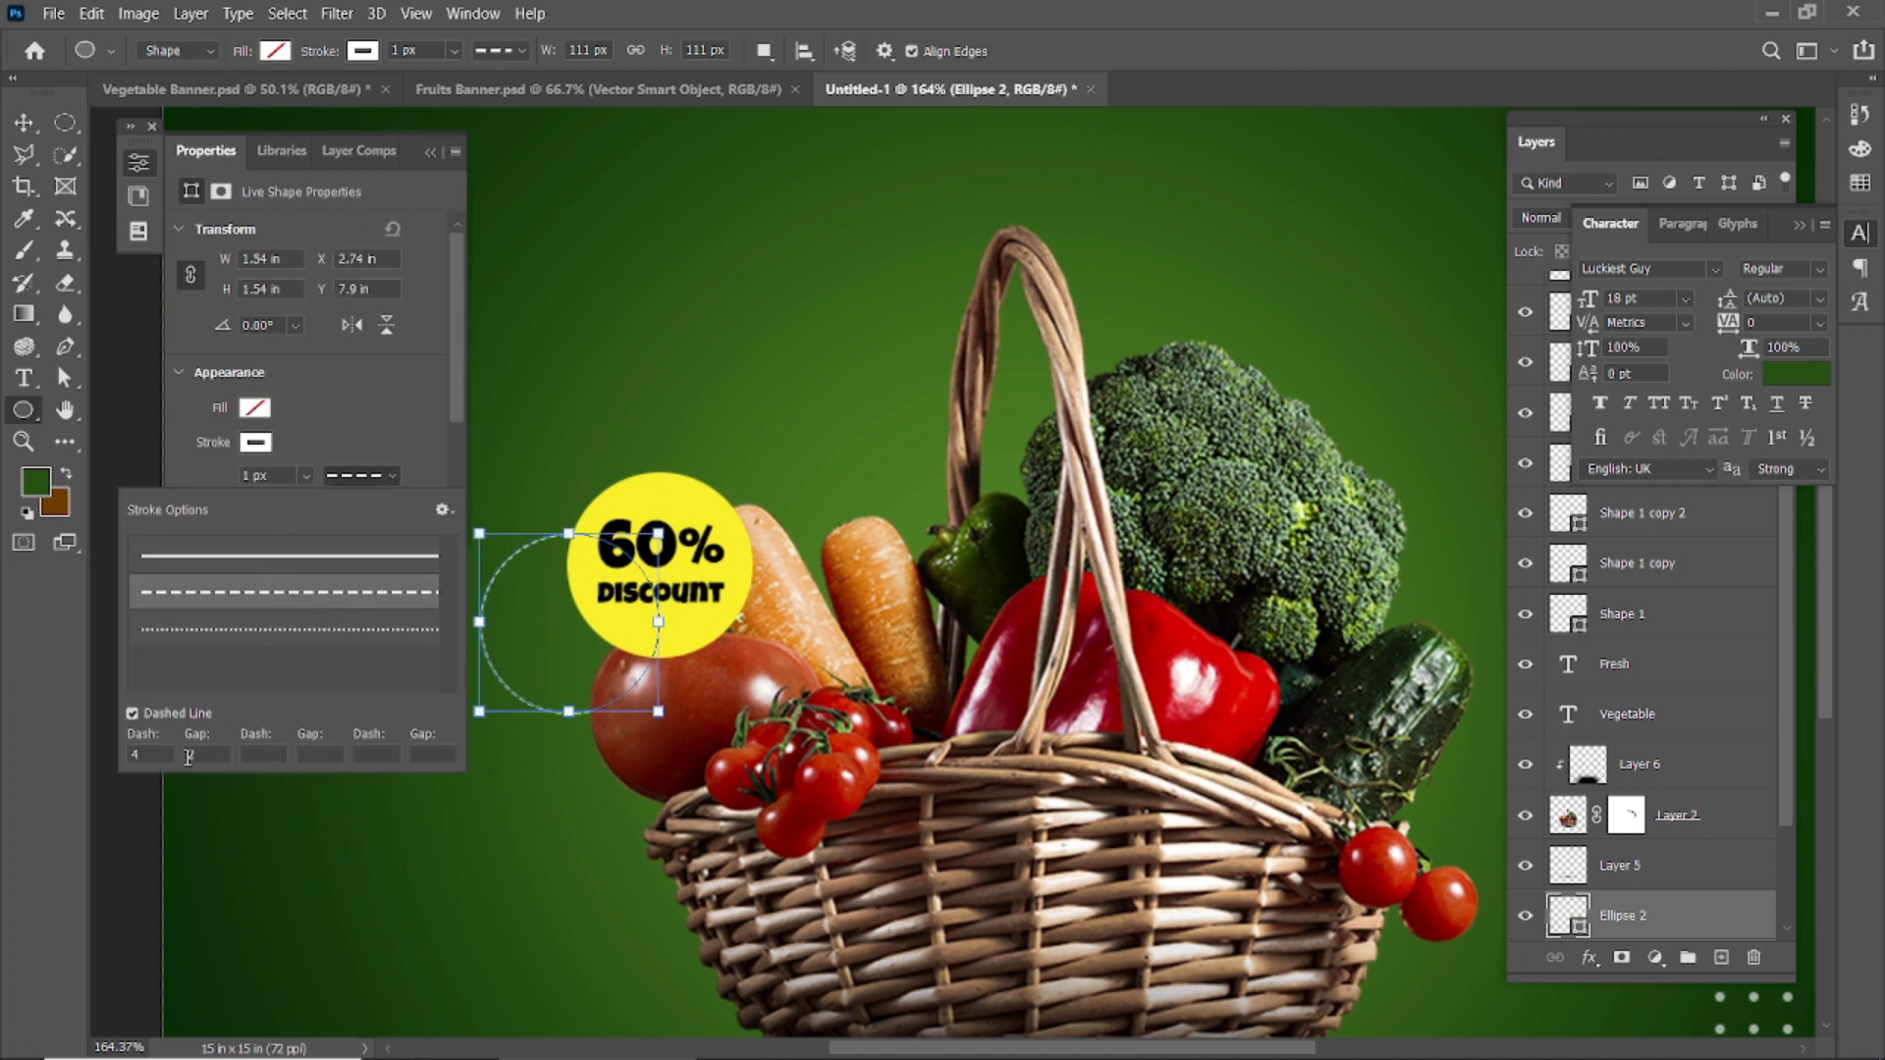
double_click(138, 754)
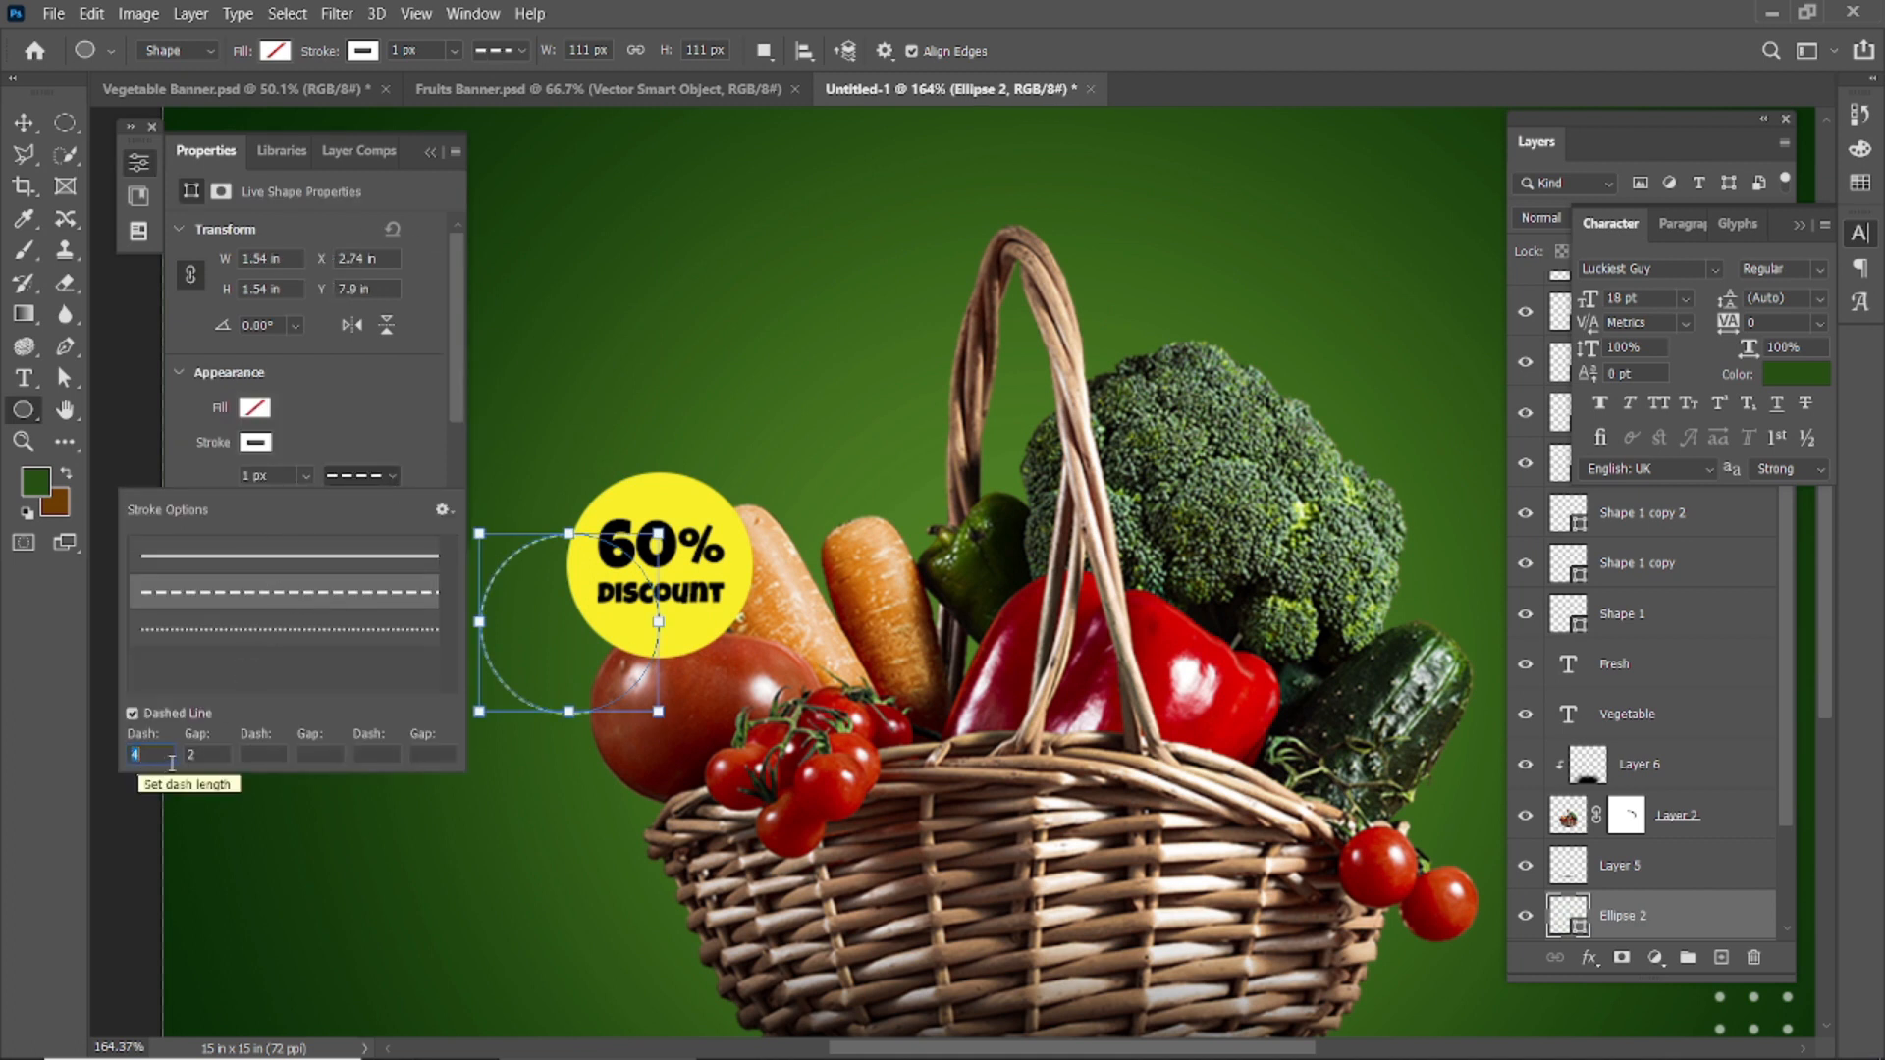
type("2")
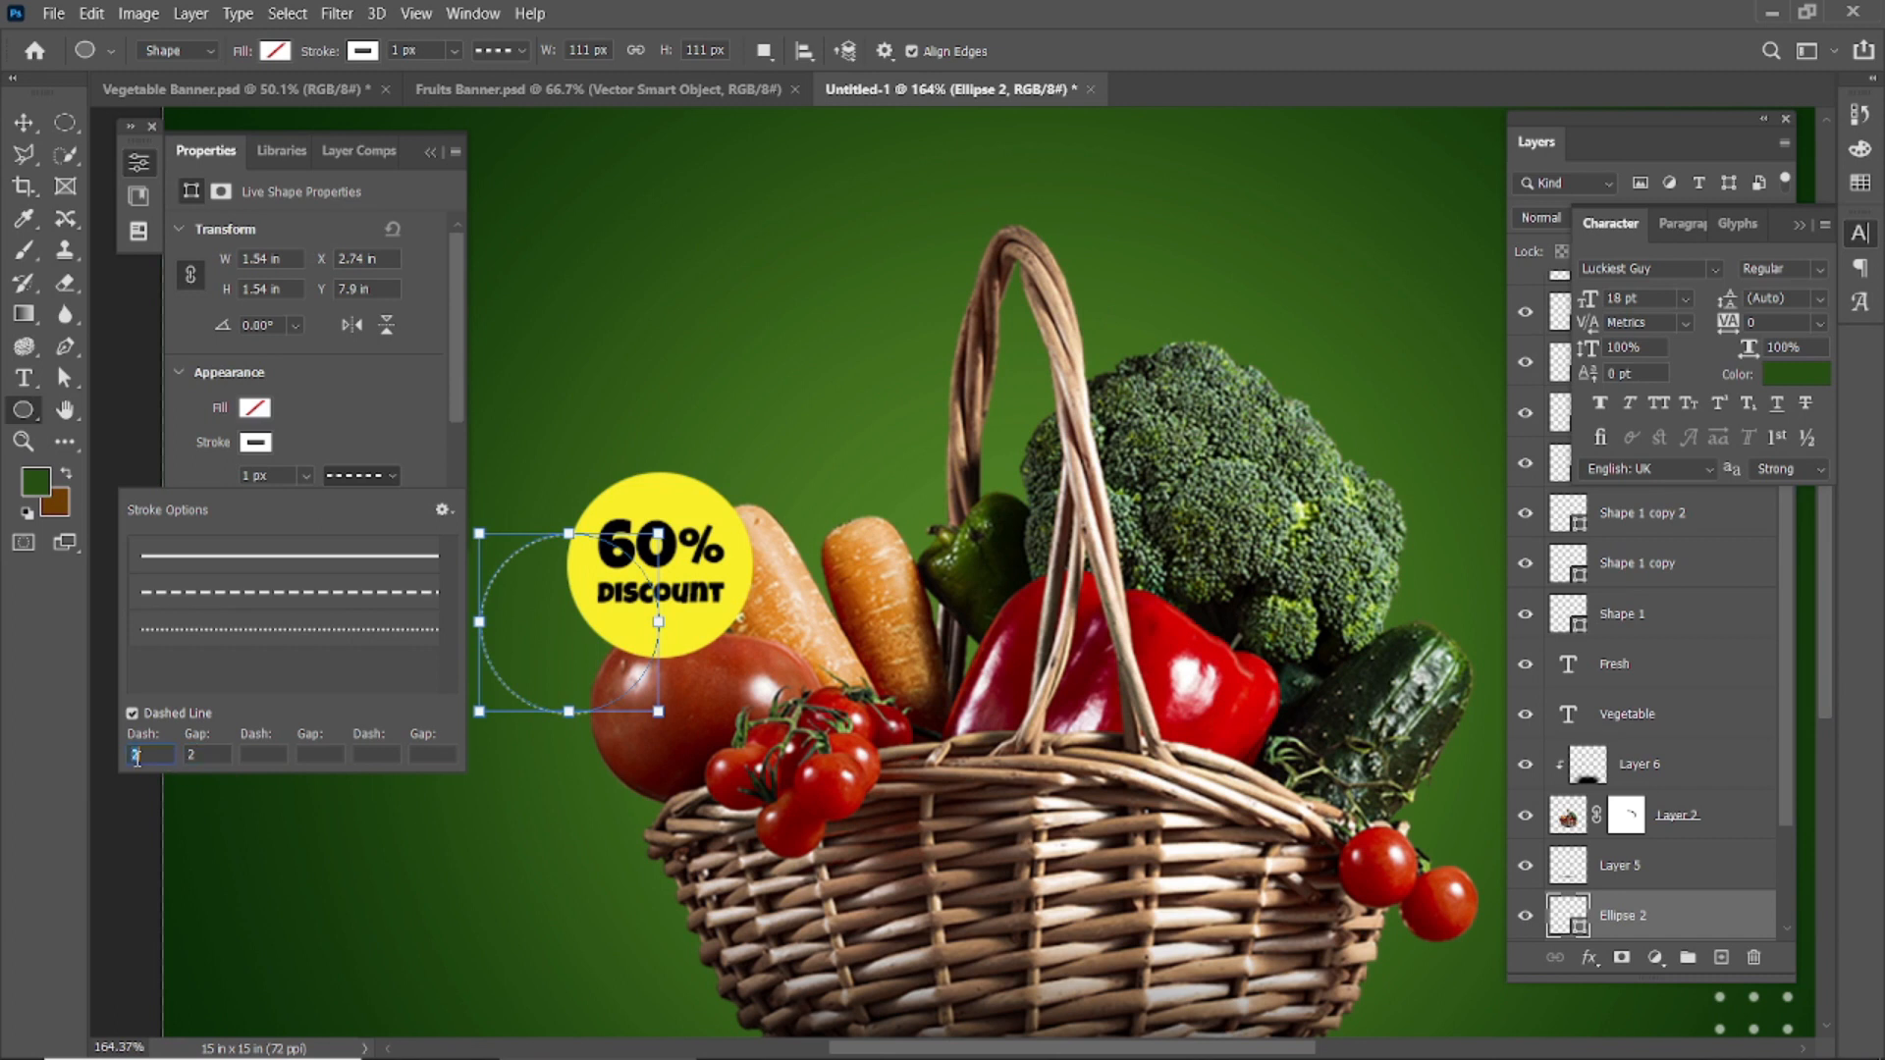
type("4")
left_click(755, 6)
left_click(432, 150)
key("v")
- Undo the drawing and styling of the white dashed circle
left_click(528, 548)
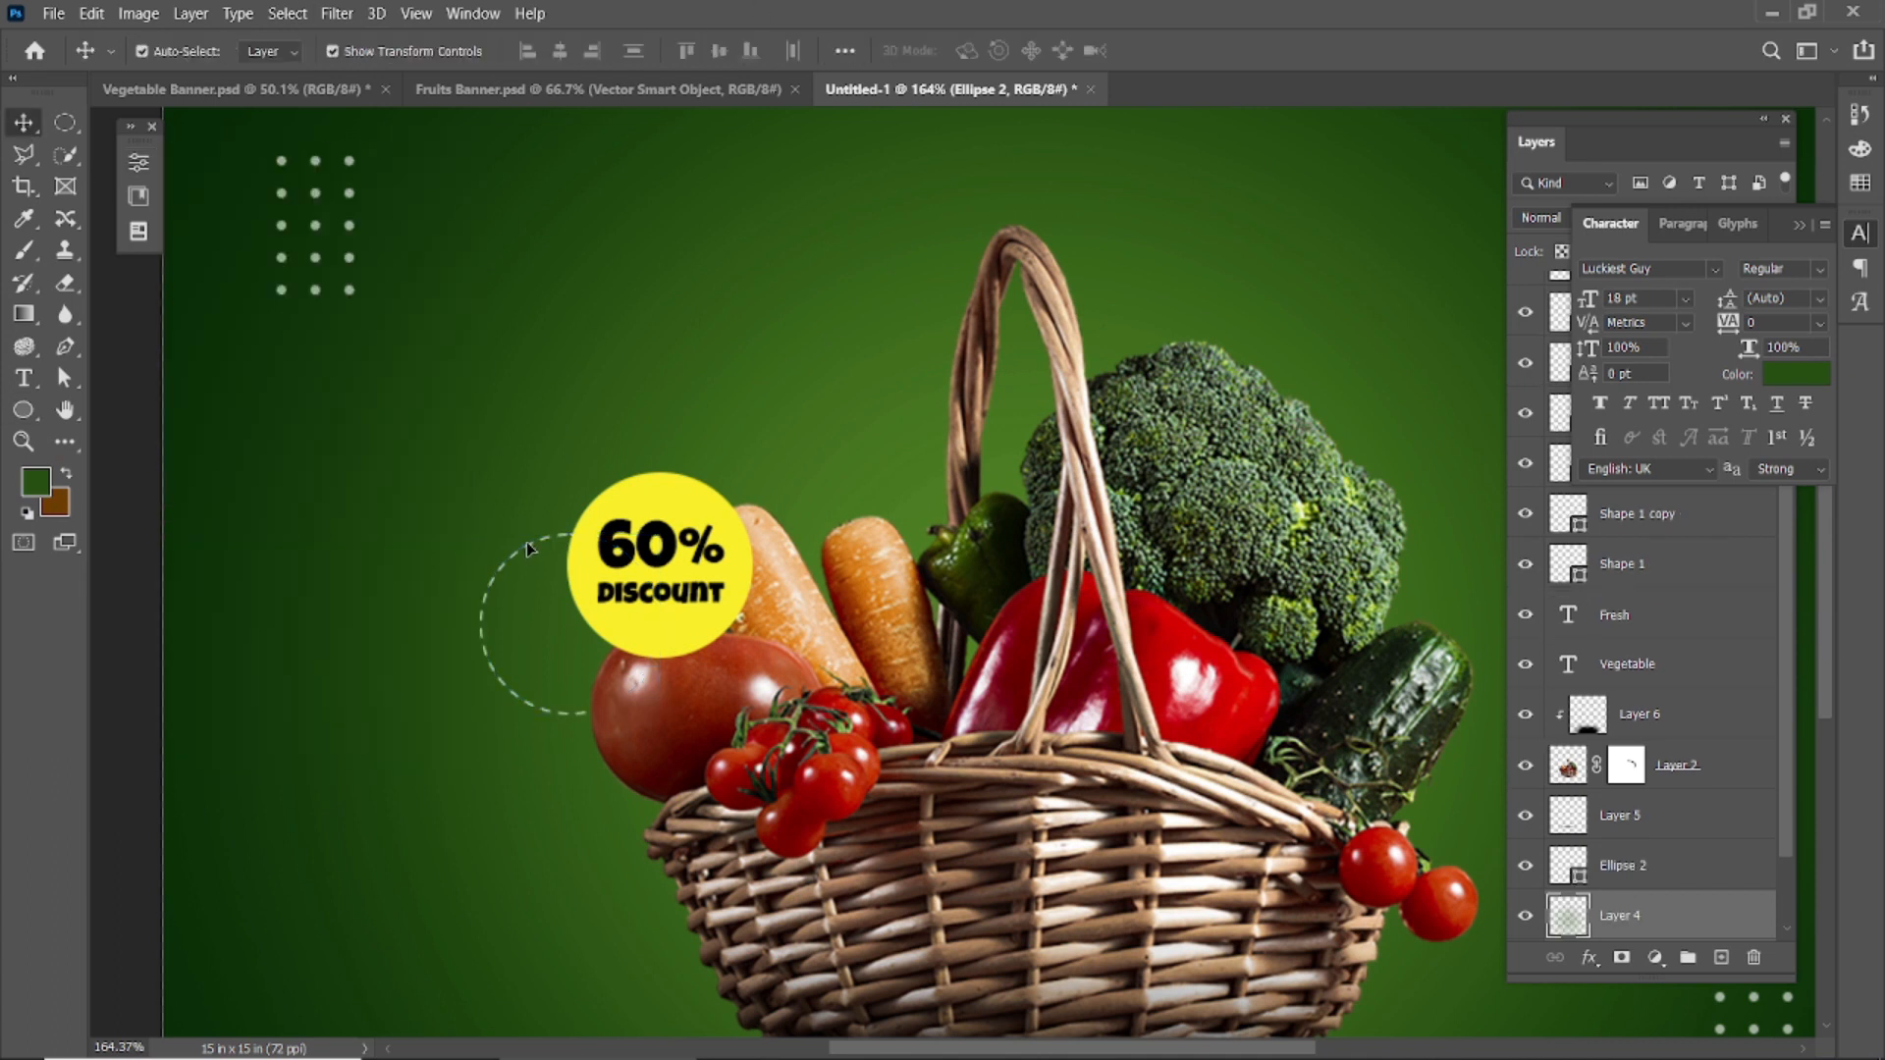
key("ctrl+z")
key("ctrl+z")
key("ctrl+z")
key("ctrl+z")
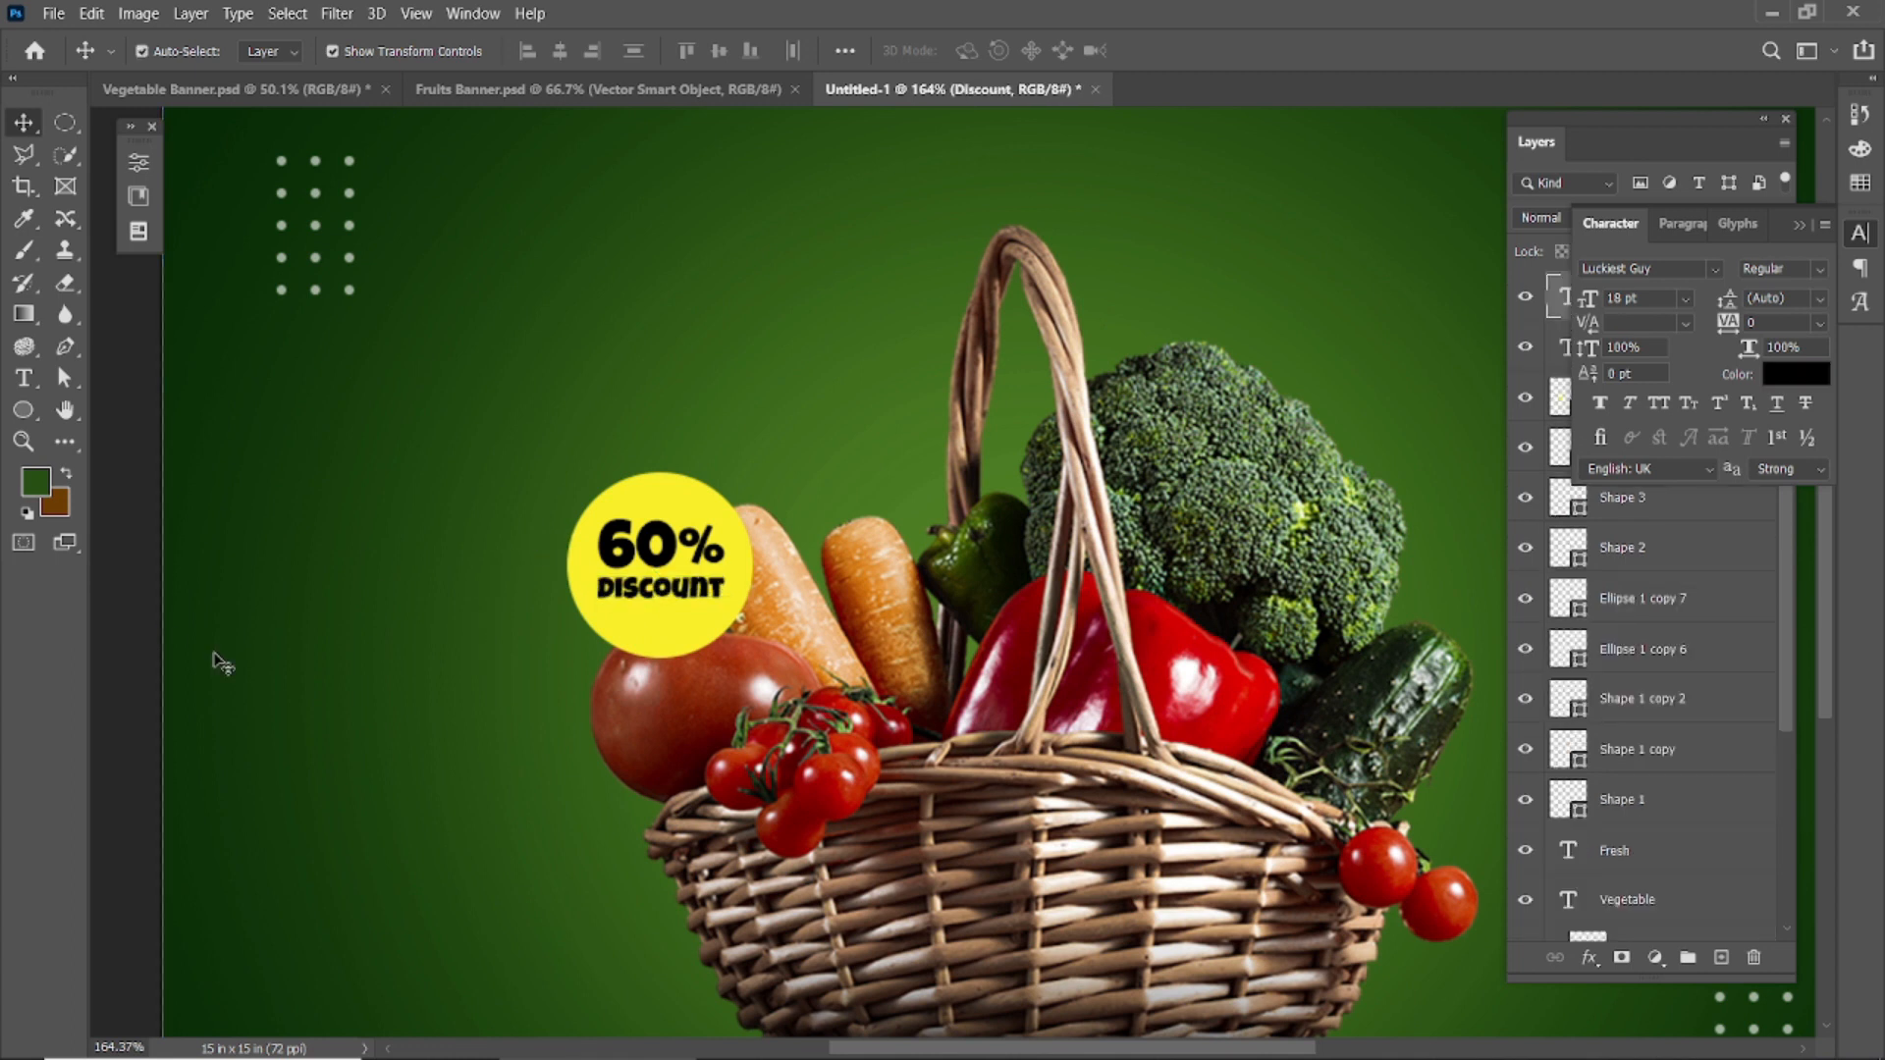
- Draw an unfilled circle 111 px across beside the discount badge with a 1 px yellow stroke
left_click(24, 410)
left_click_drag(400, 508, 581, 687)
left_click(275, 50)
left_click(275, 179)
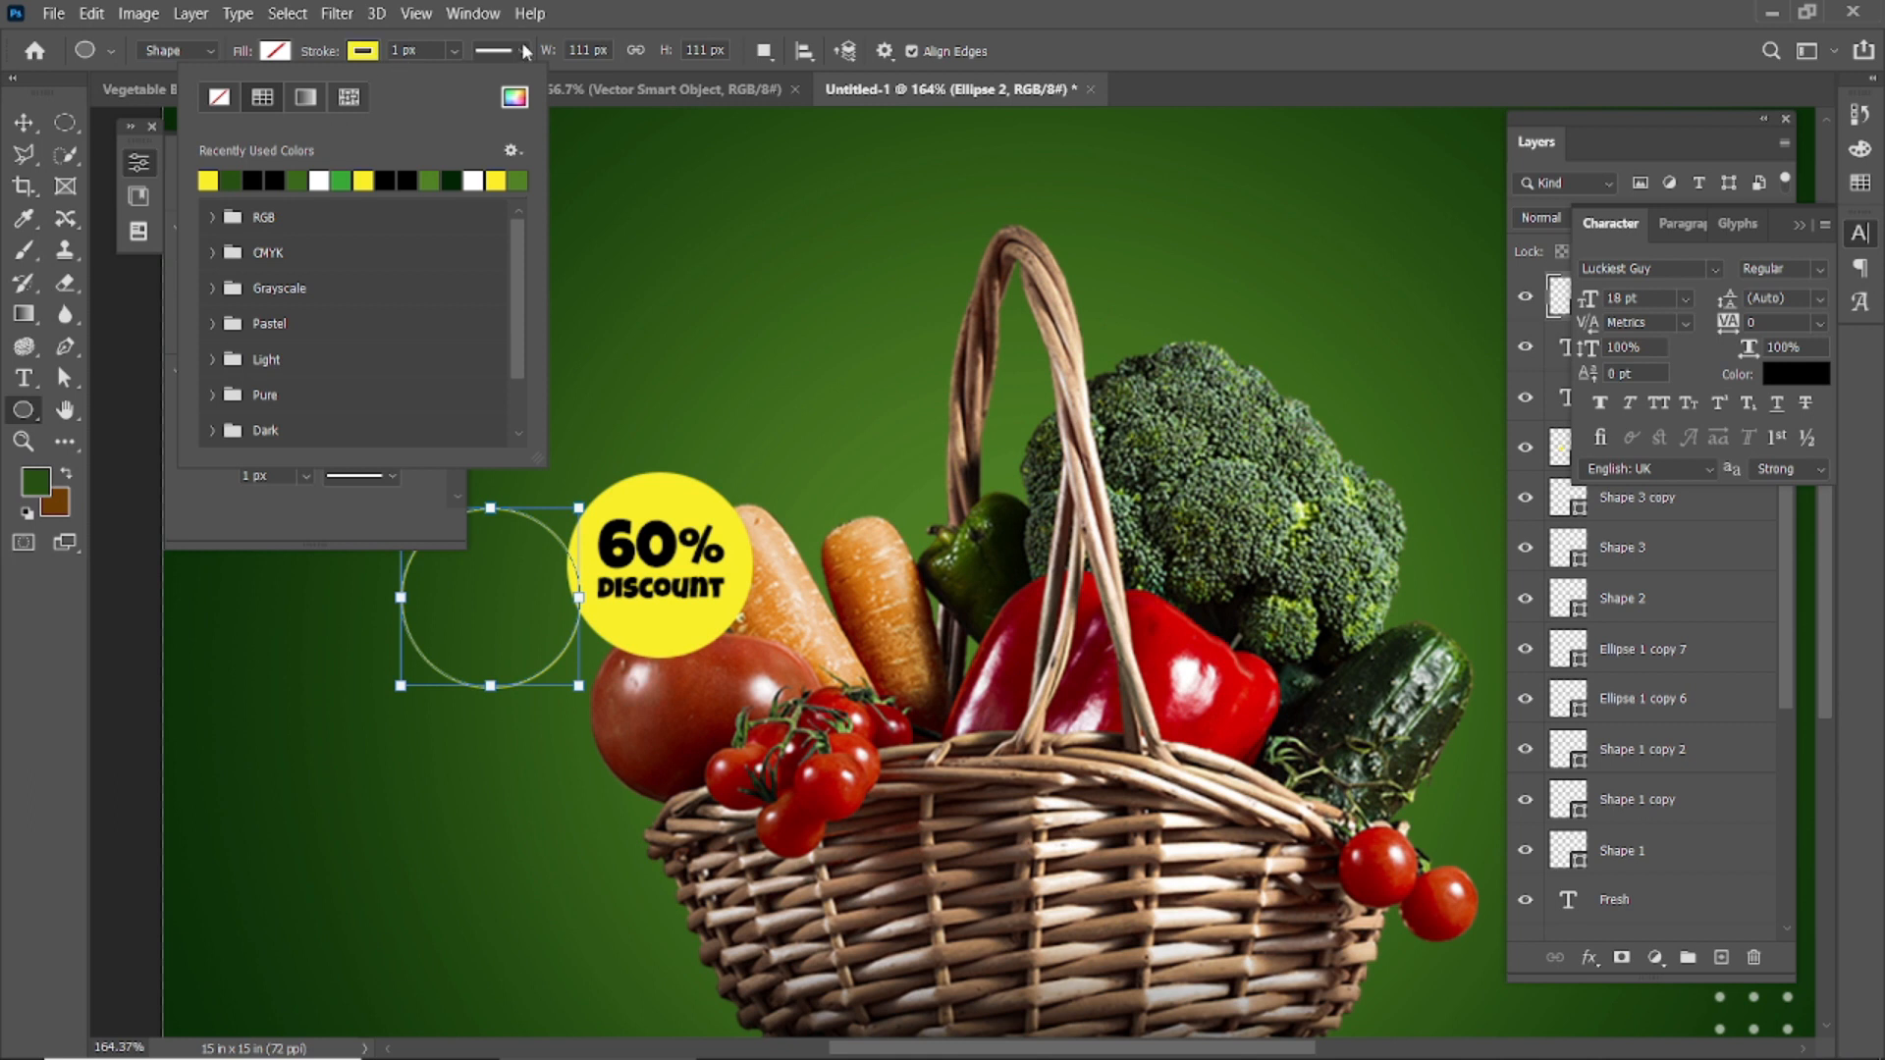
- Make the circle's stroke a dashed line with a dash of 6 and a gap of 5
left_click(498, 50)
left_click(490, 166)
left_click(303, 475)
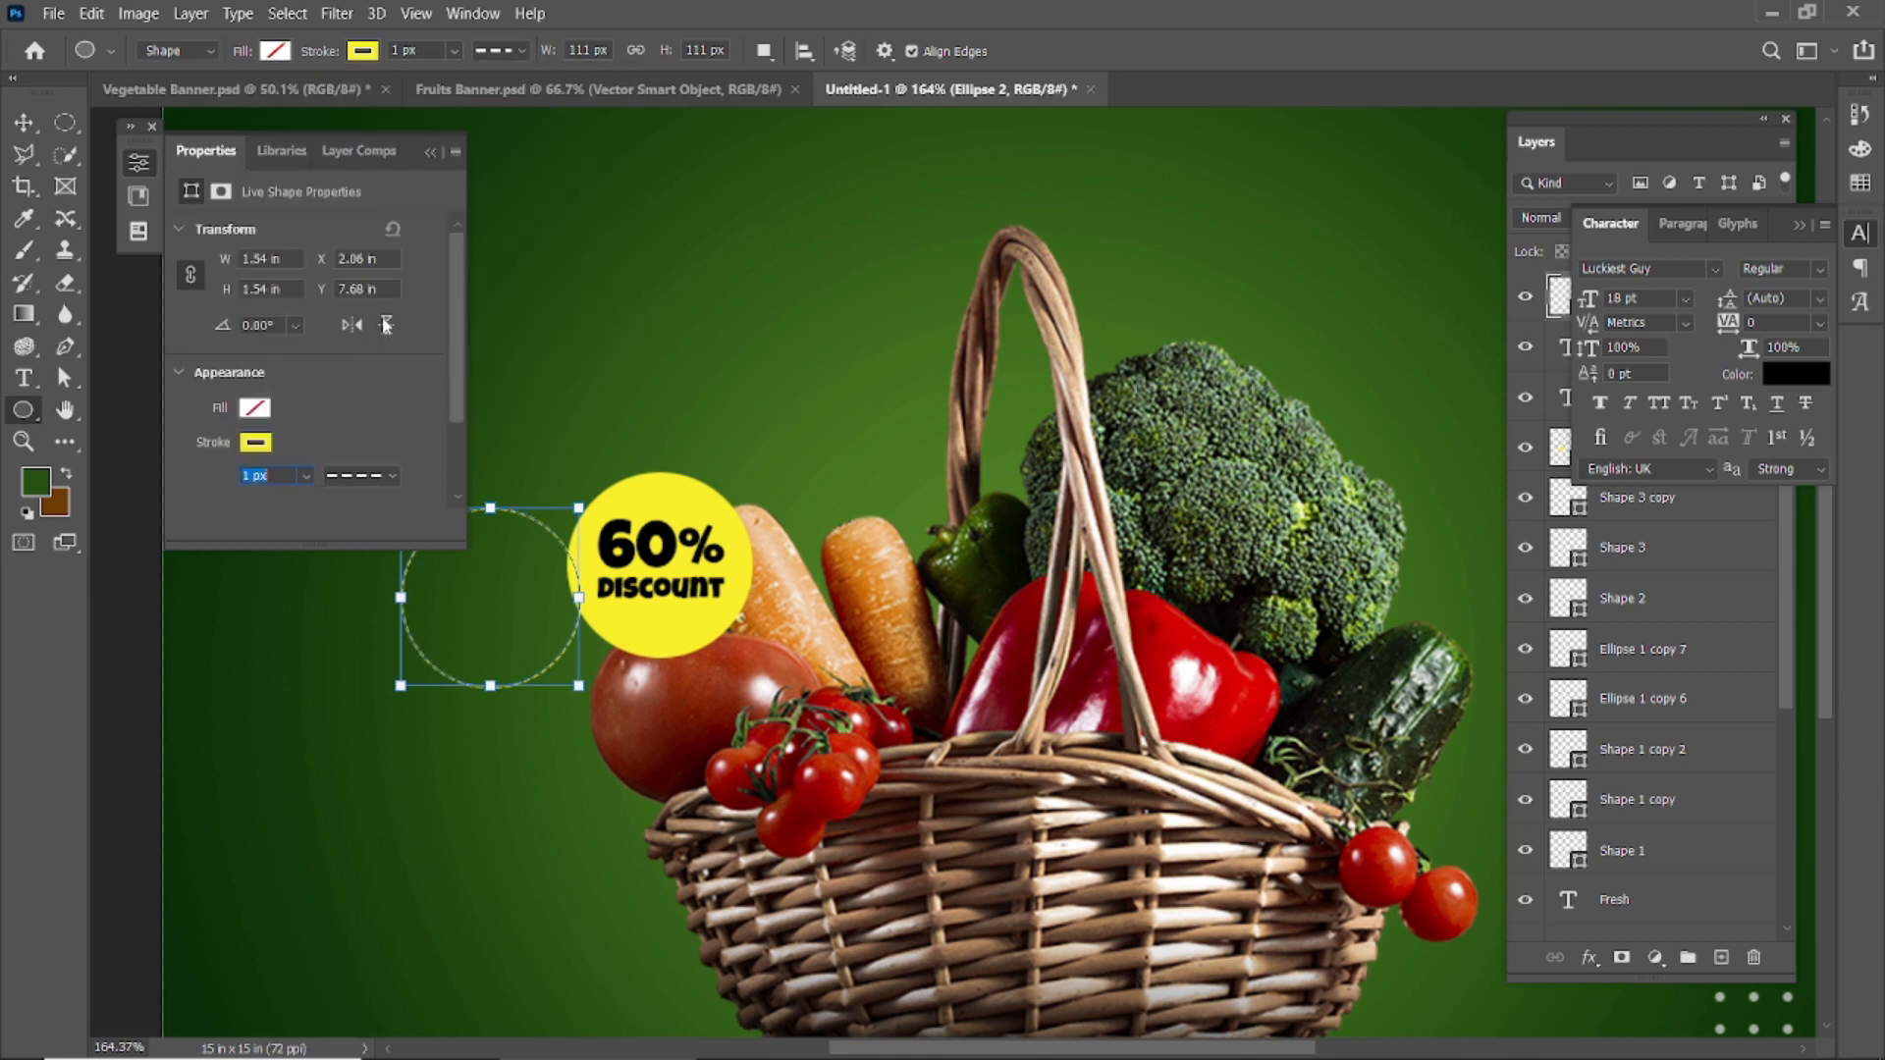
left_click(498, 57)
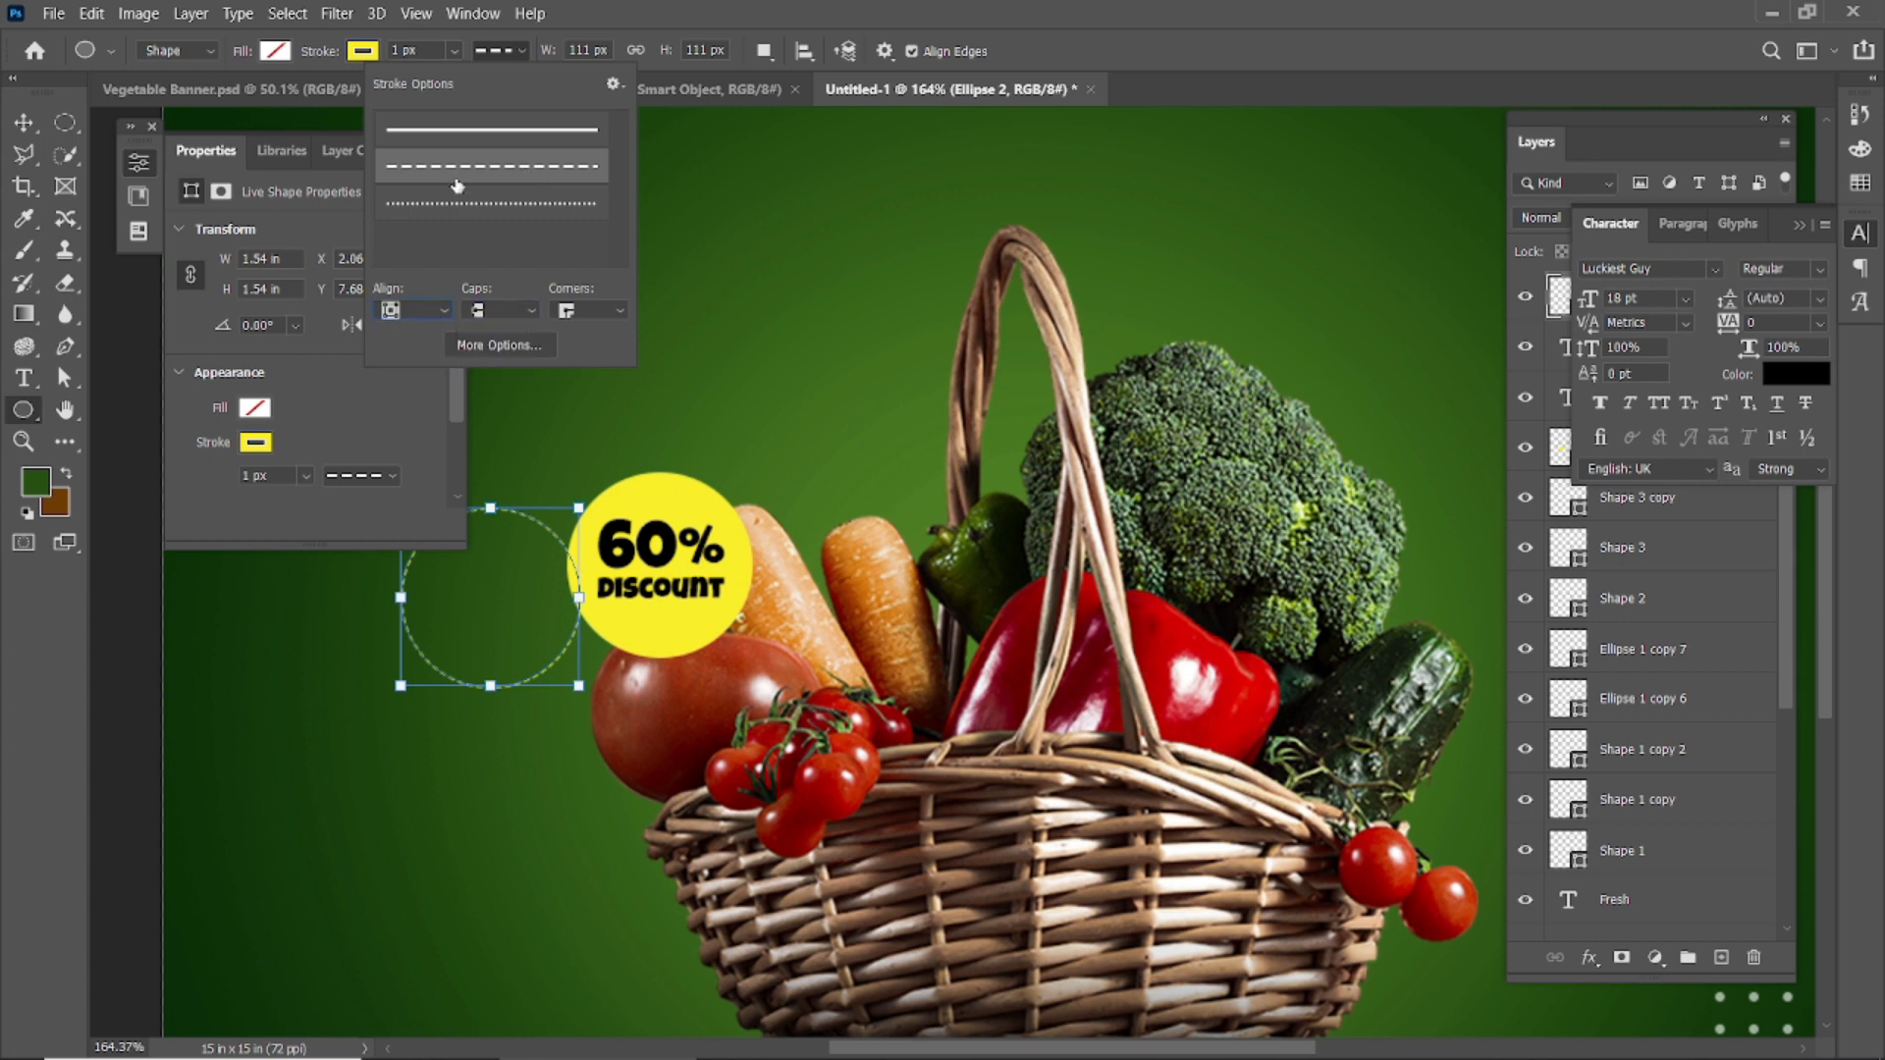
left_click(355, 476)
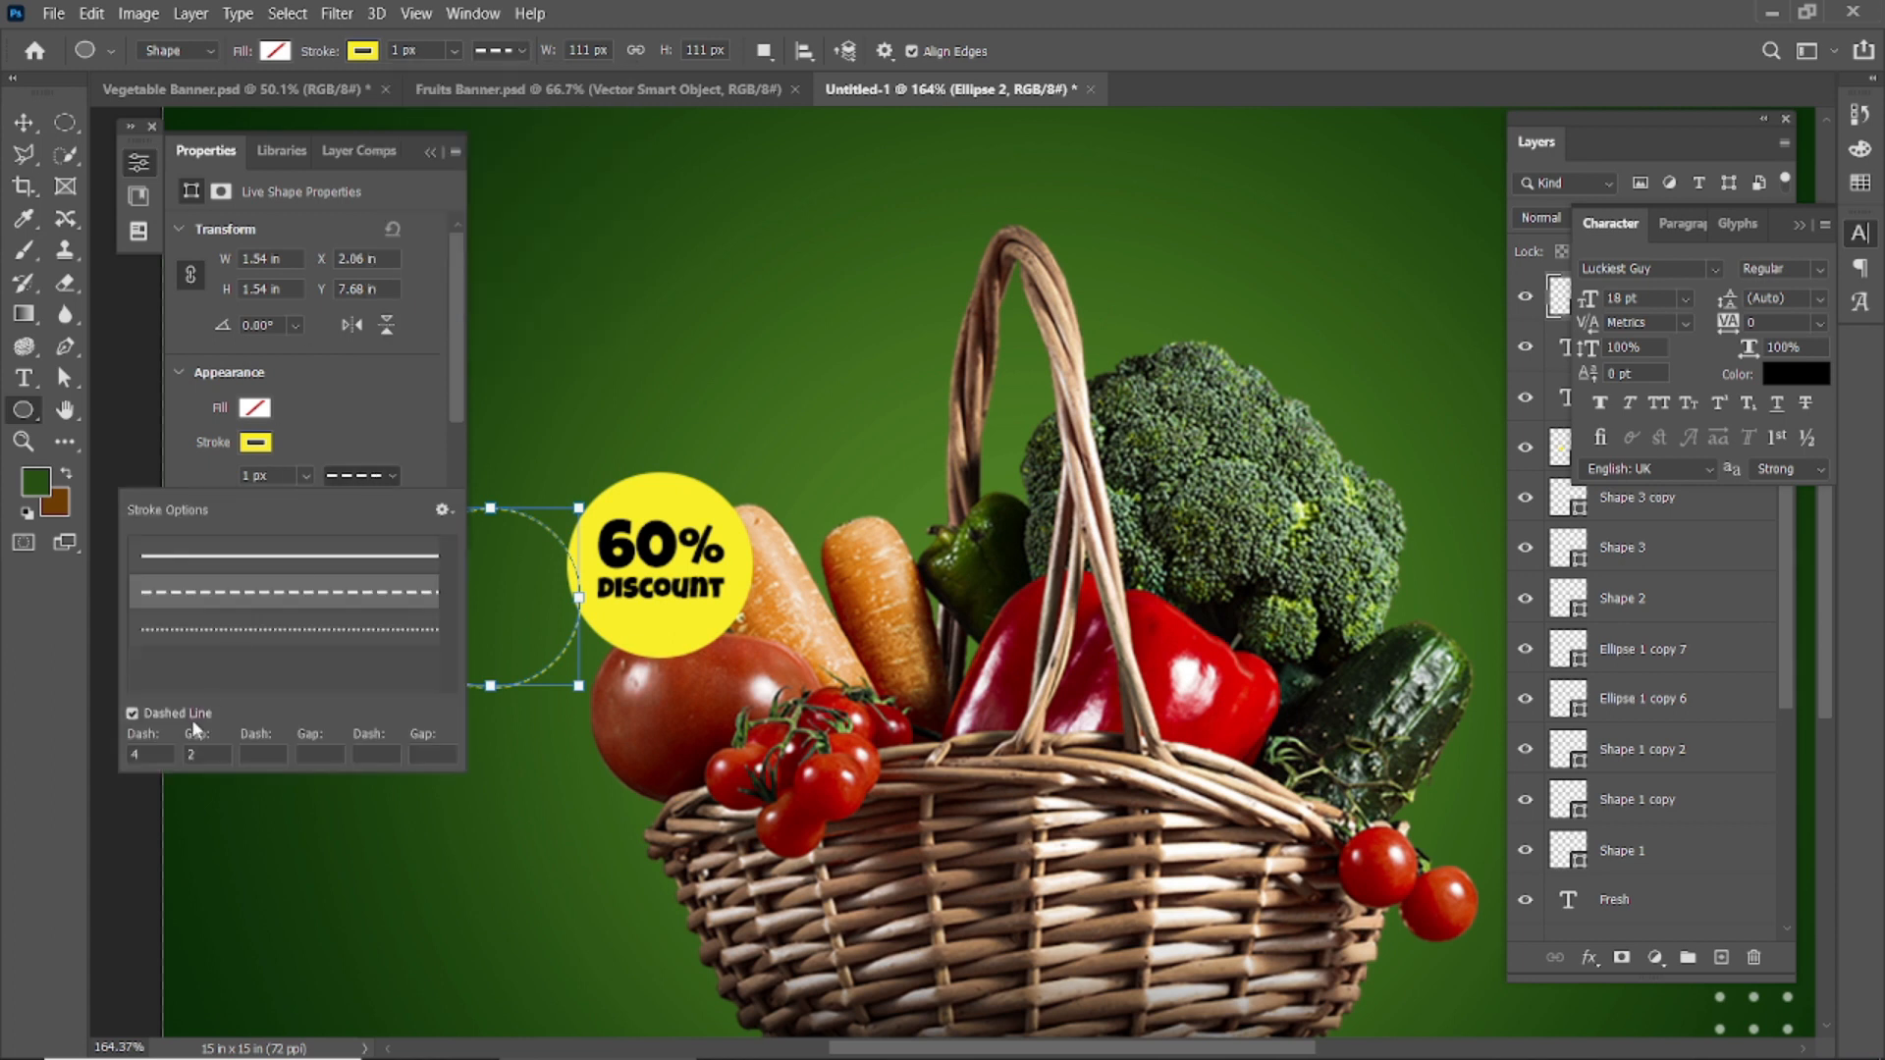
type("6")
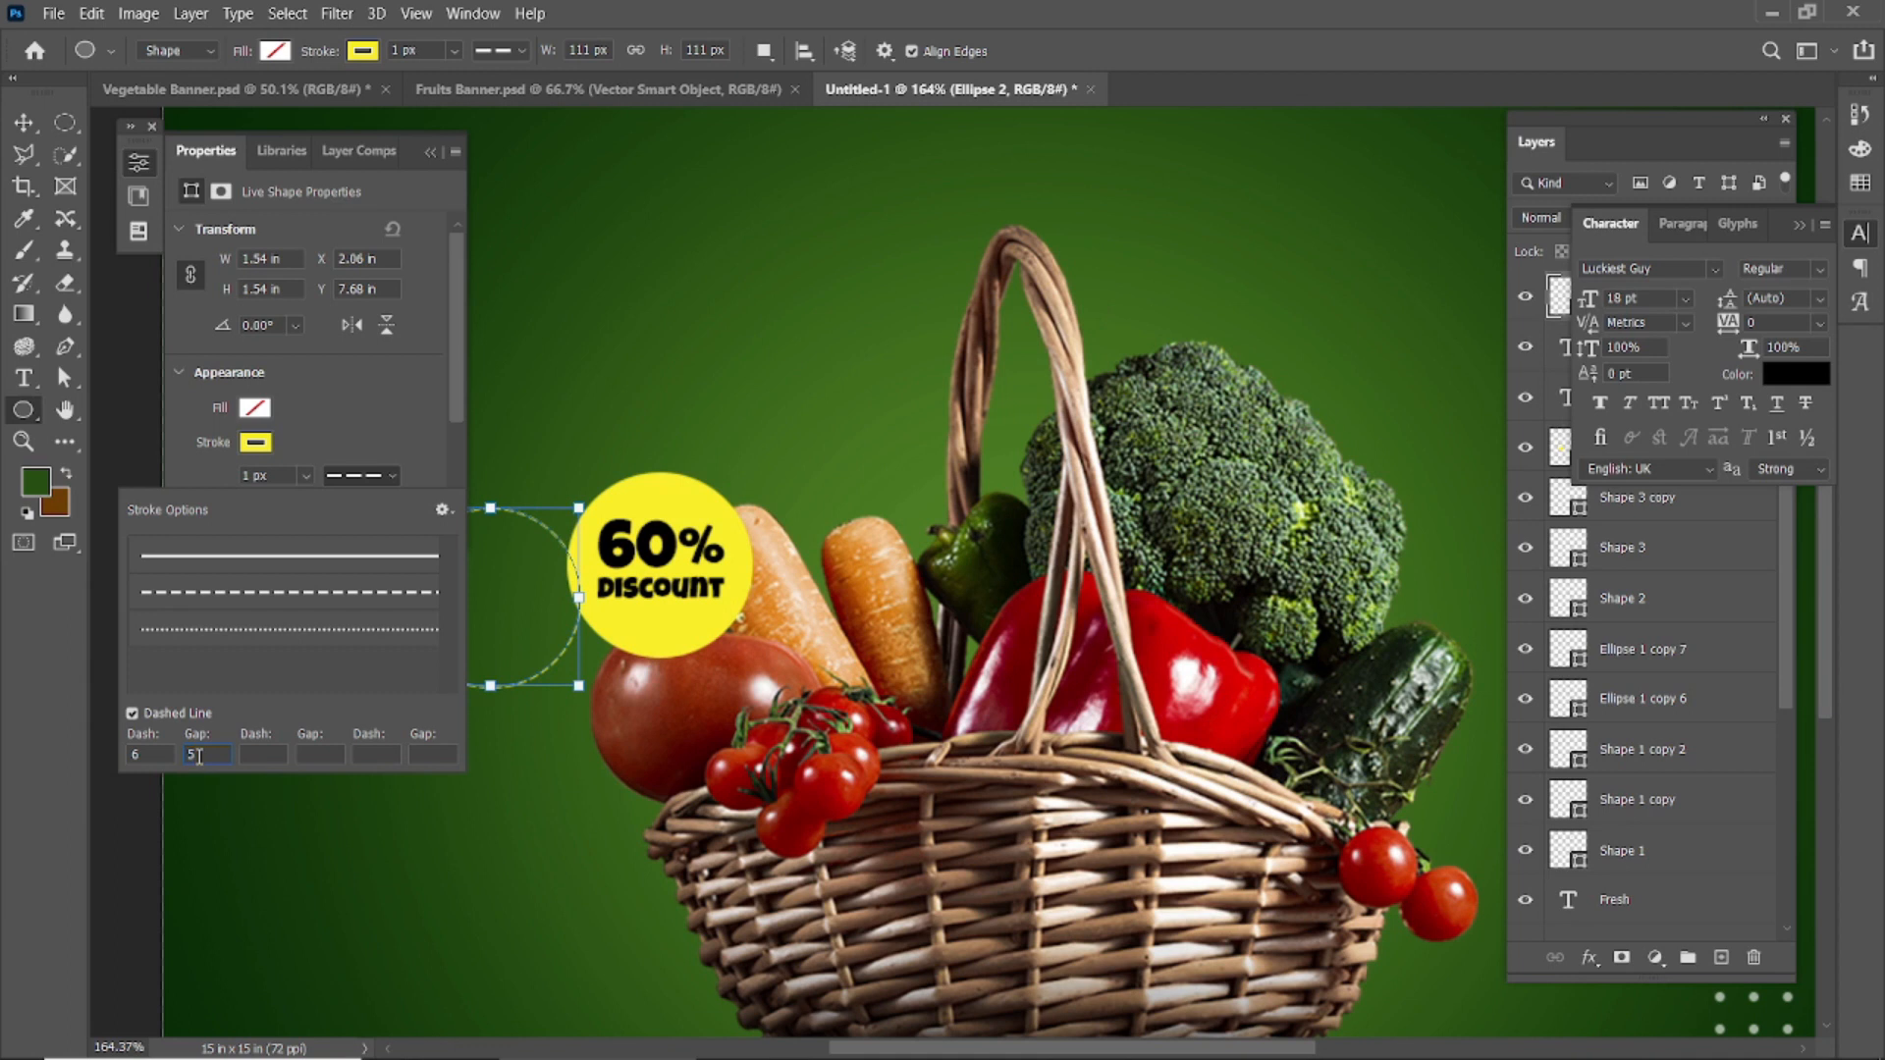
left_click(430, 152)
- Centre the dashed circle on the discount badge and scale it up to about 113% so it rings the badge
key("v")
key("ctrl+t")
left_click_drag(509, 573, 685, 541)
left_click_drag(754, 659, 766, 671)
left_click_drag(684, 600, 678, 602)
scroll(602, 560, "up", 3)
scroll(602, 559, "up", 4)
key("alt+space")
left_click(1154, 50)
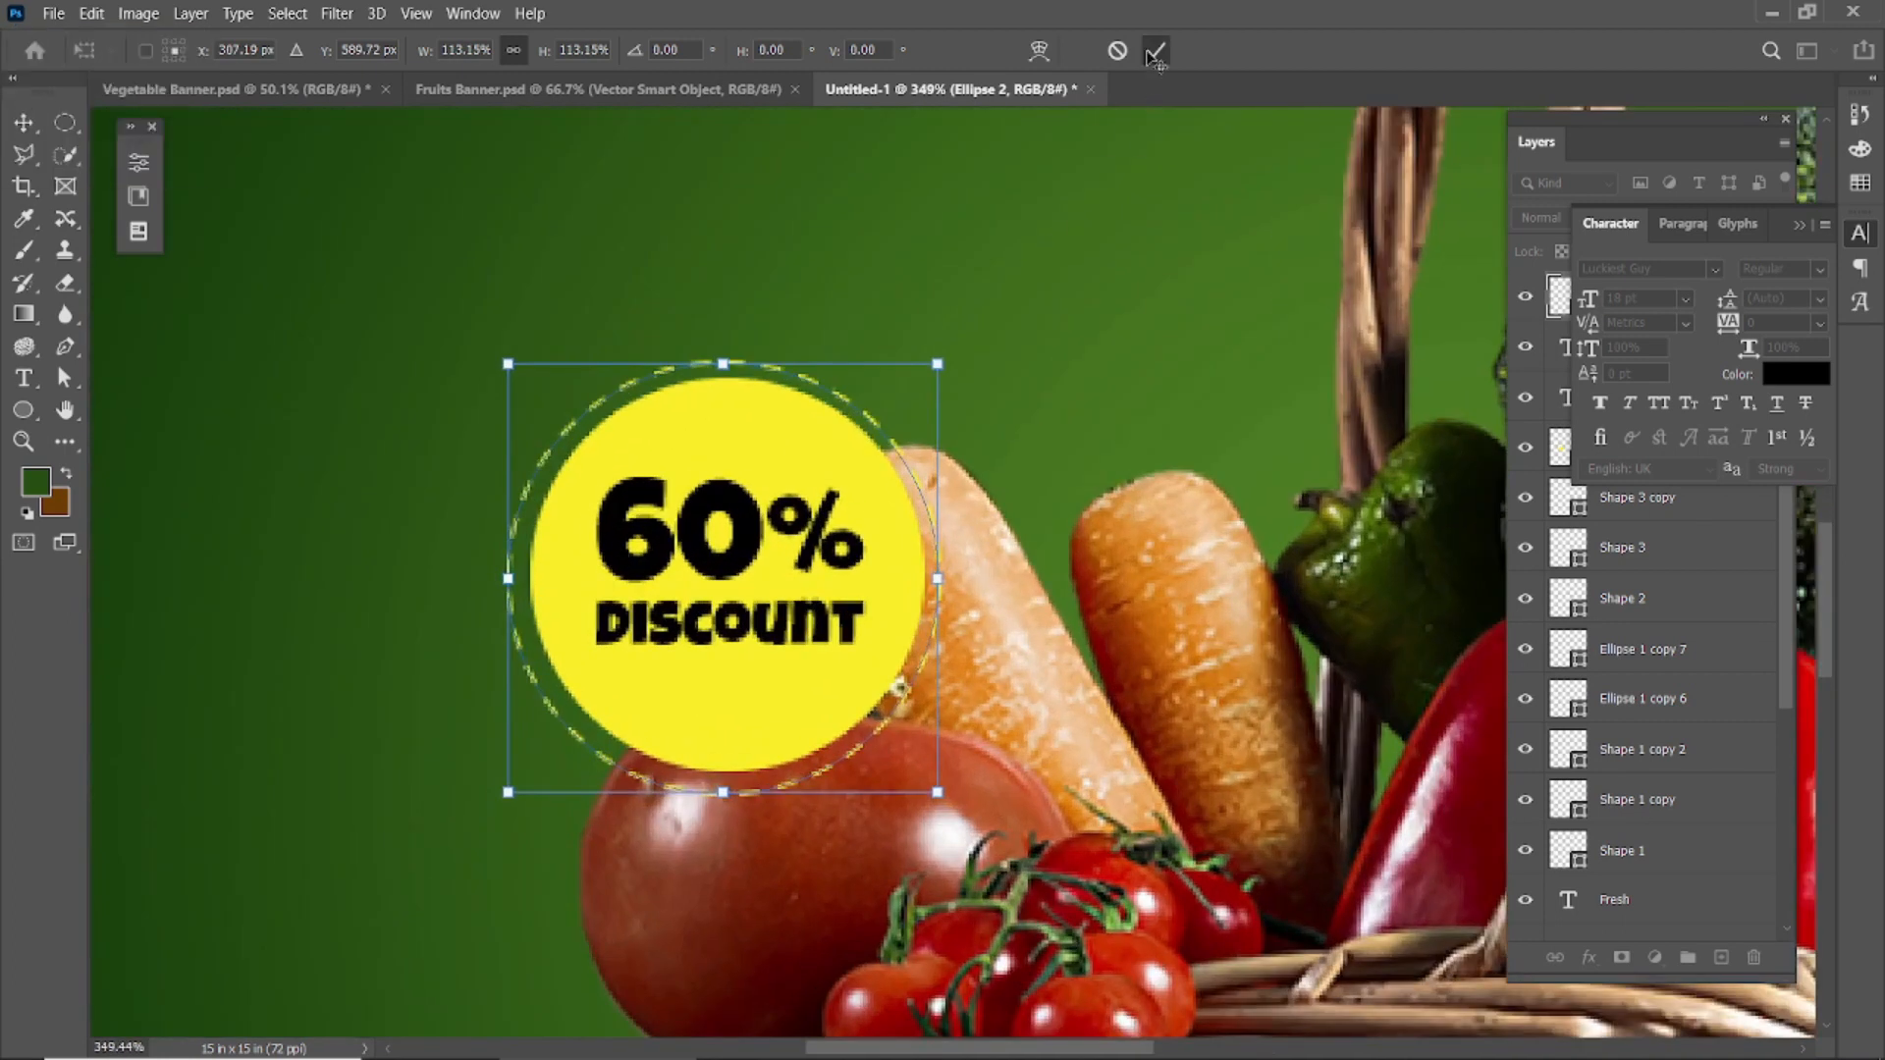
key("Right")
scroll(567, 147, "down", 10)
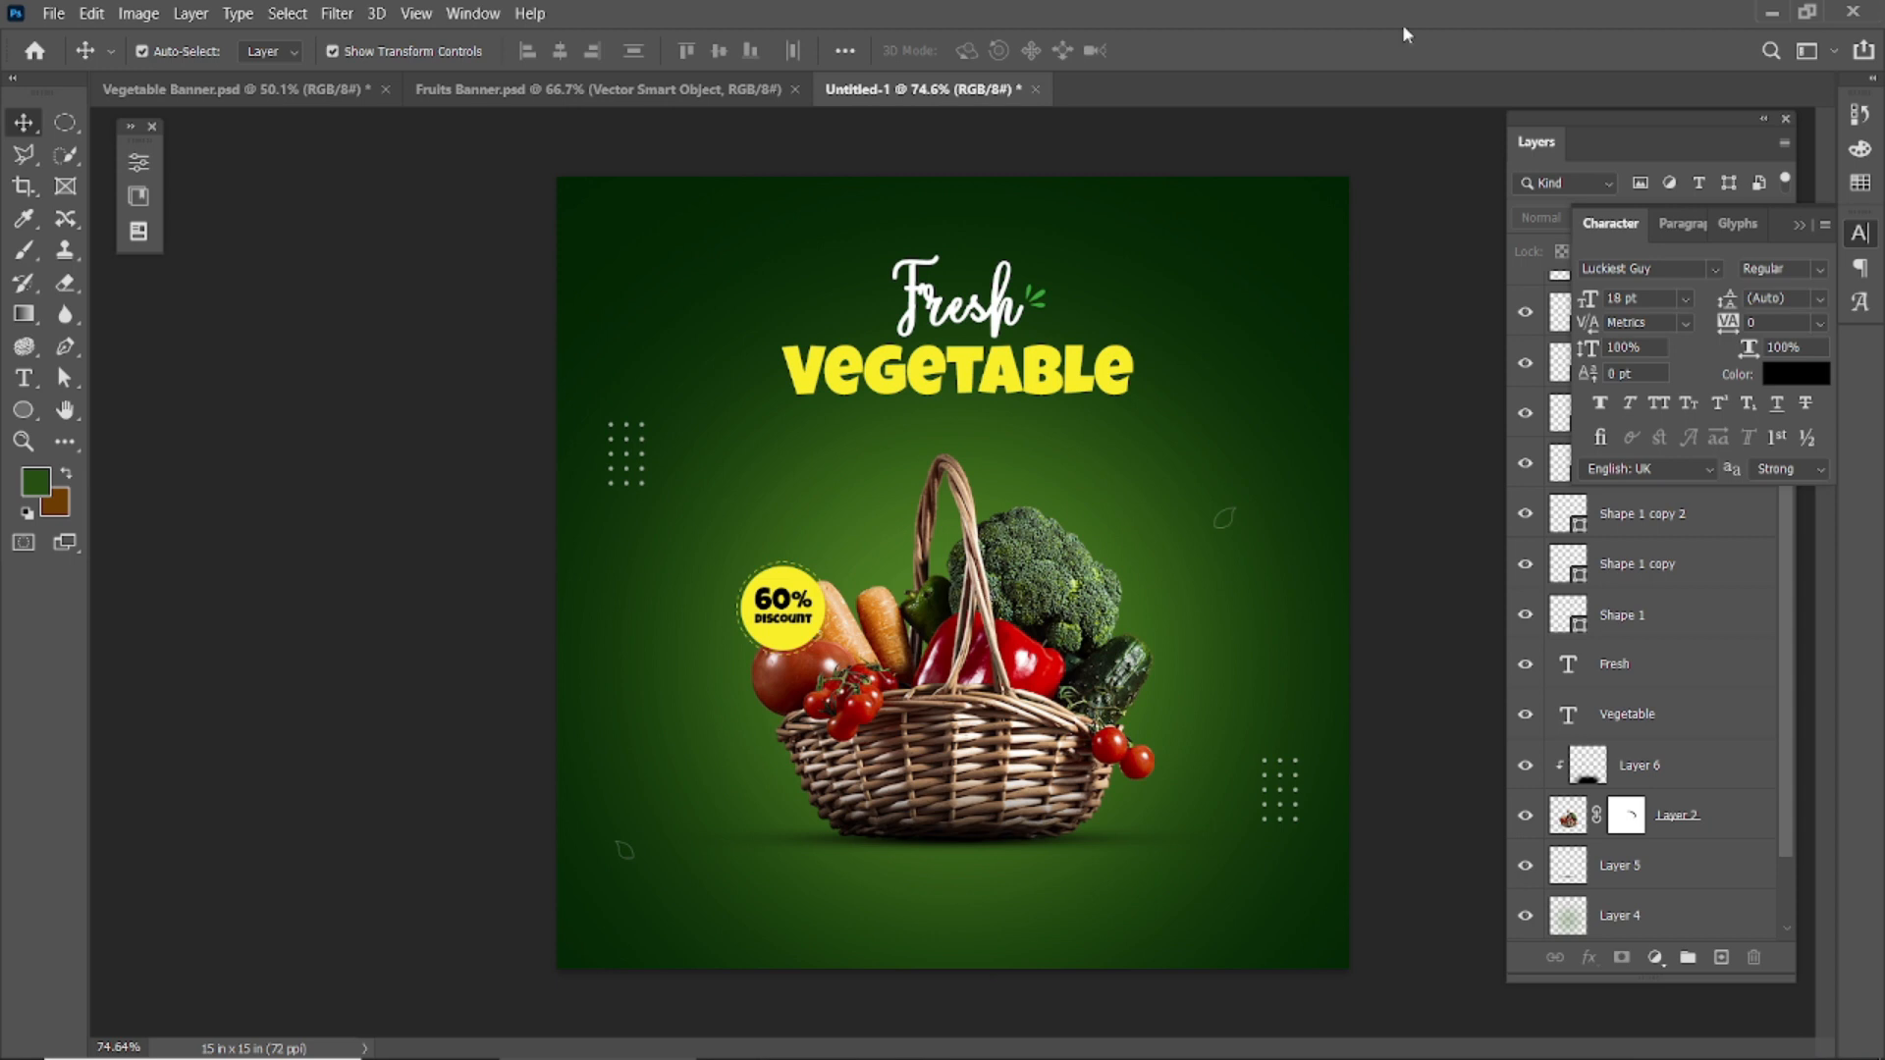
- Draw a rectangle about 258 × 55 px below the basket with a yellow fill and no stroke
left_click(24, 409)
right_click(23, 410)
left_click(148, 408)
left_click_drag(862, 893, 1055, 938)
left_click(254, 408)
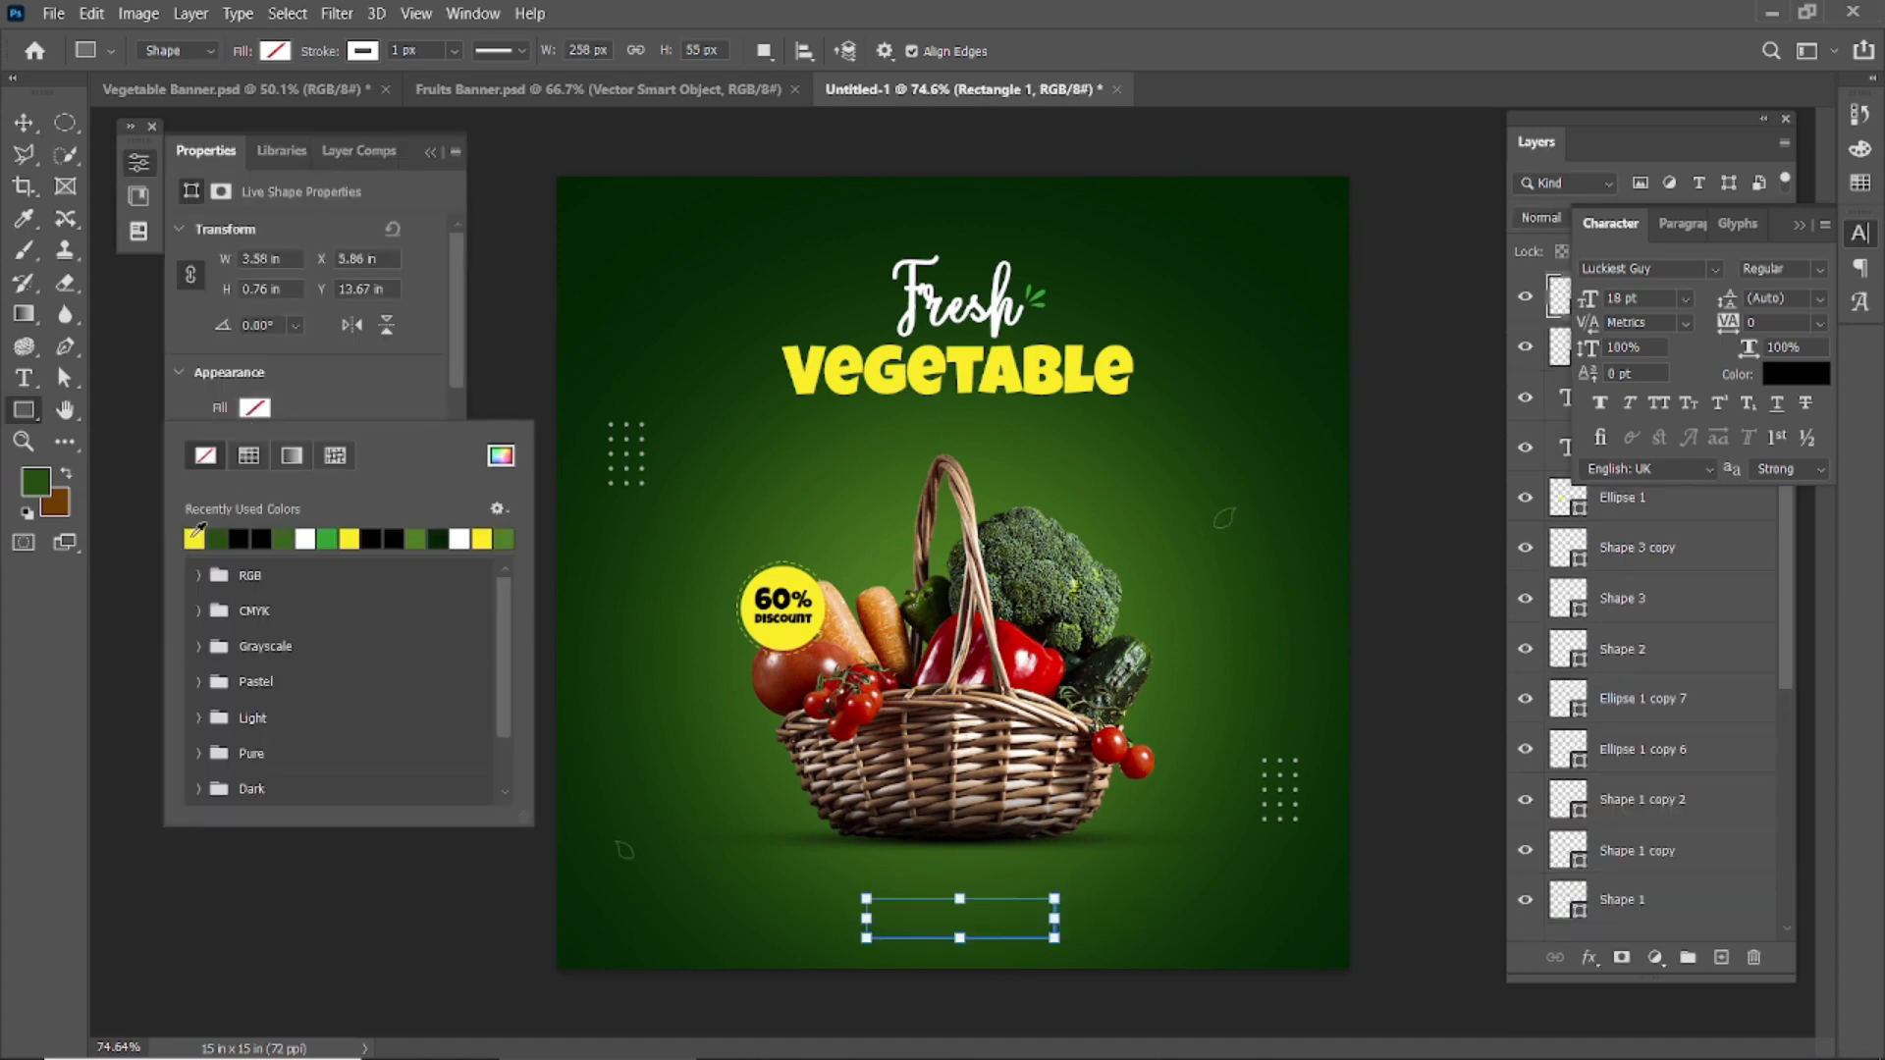
left_click(193, 537)
left_click(257, 411)
left_click(254, 443)
left_click(204, 488)
left_click(343, 414)
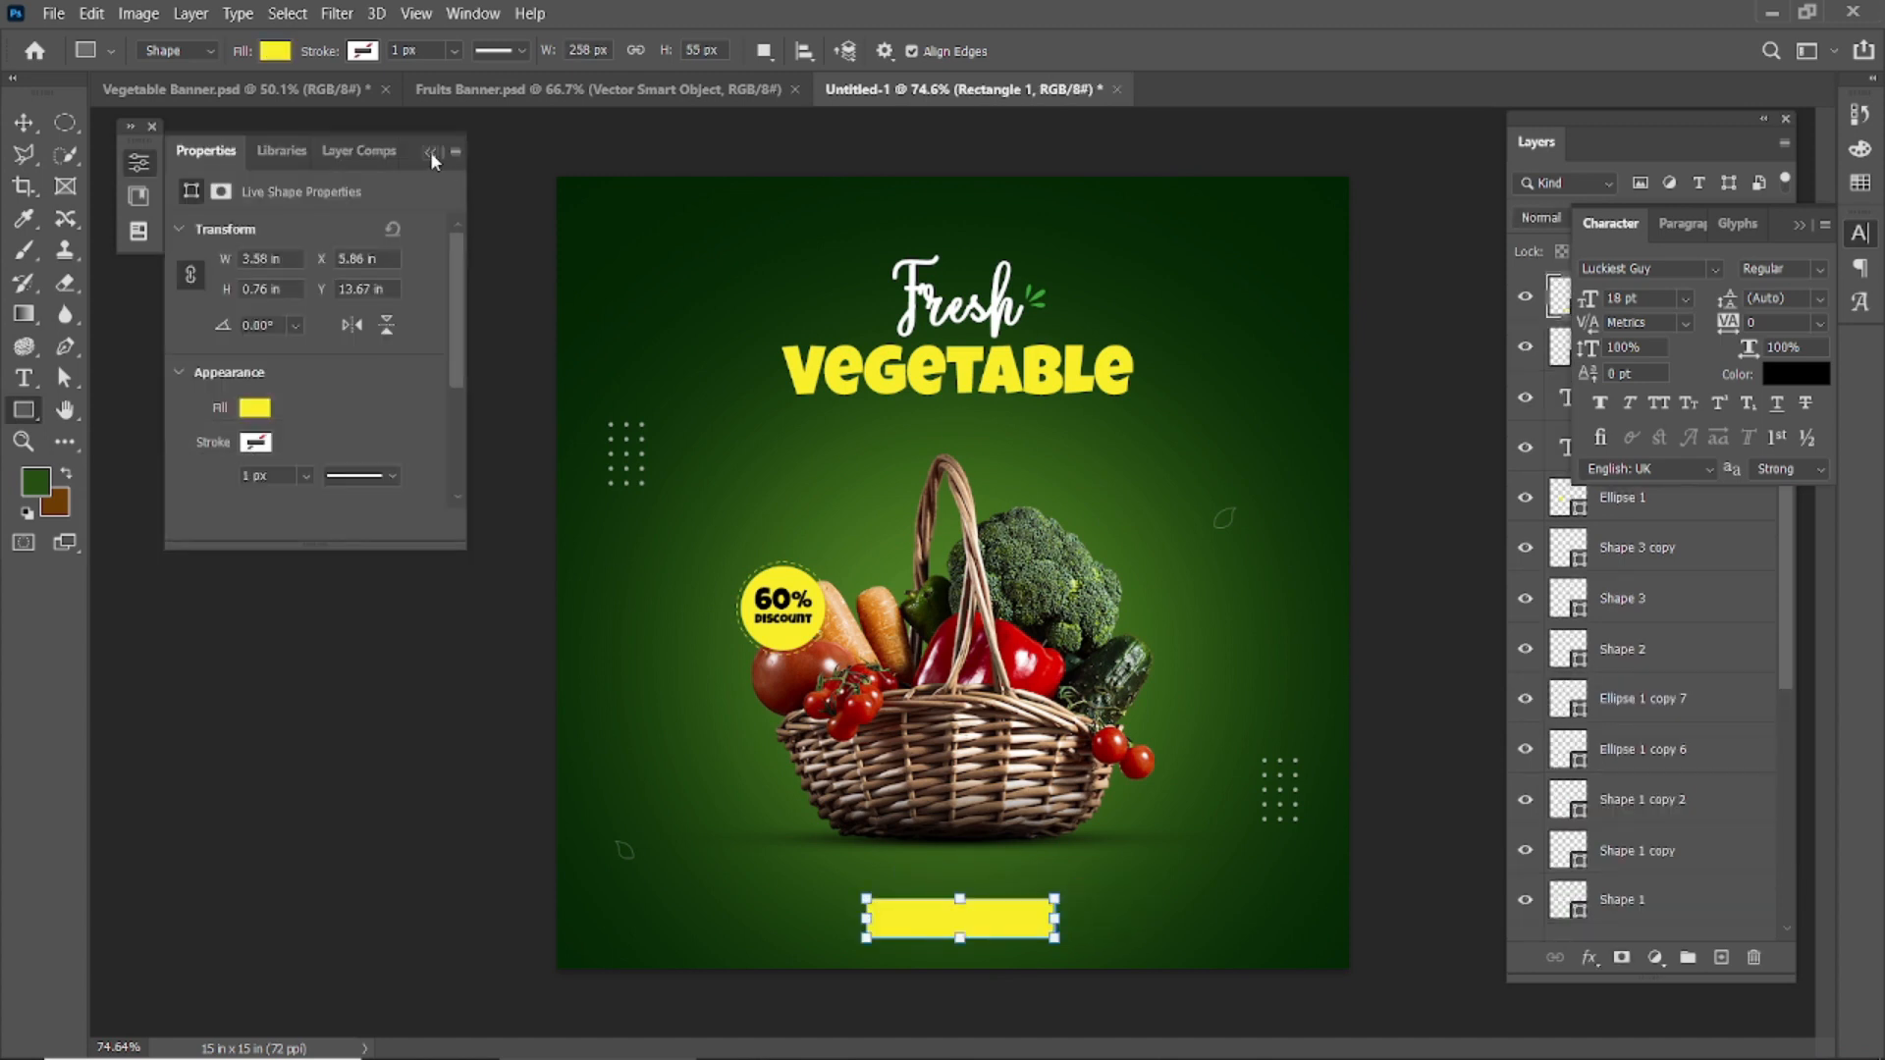
left_click(430, 152)
- Centre the yellow rectangle beneath the basket and fully round its corners into a pill shape
left_click(28, 125)
scroll(948, 944, "up", 4)
left_click_drag(979, 953, 962, 948)
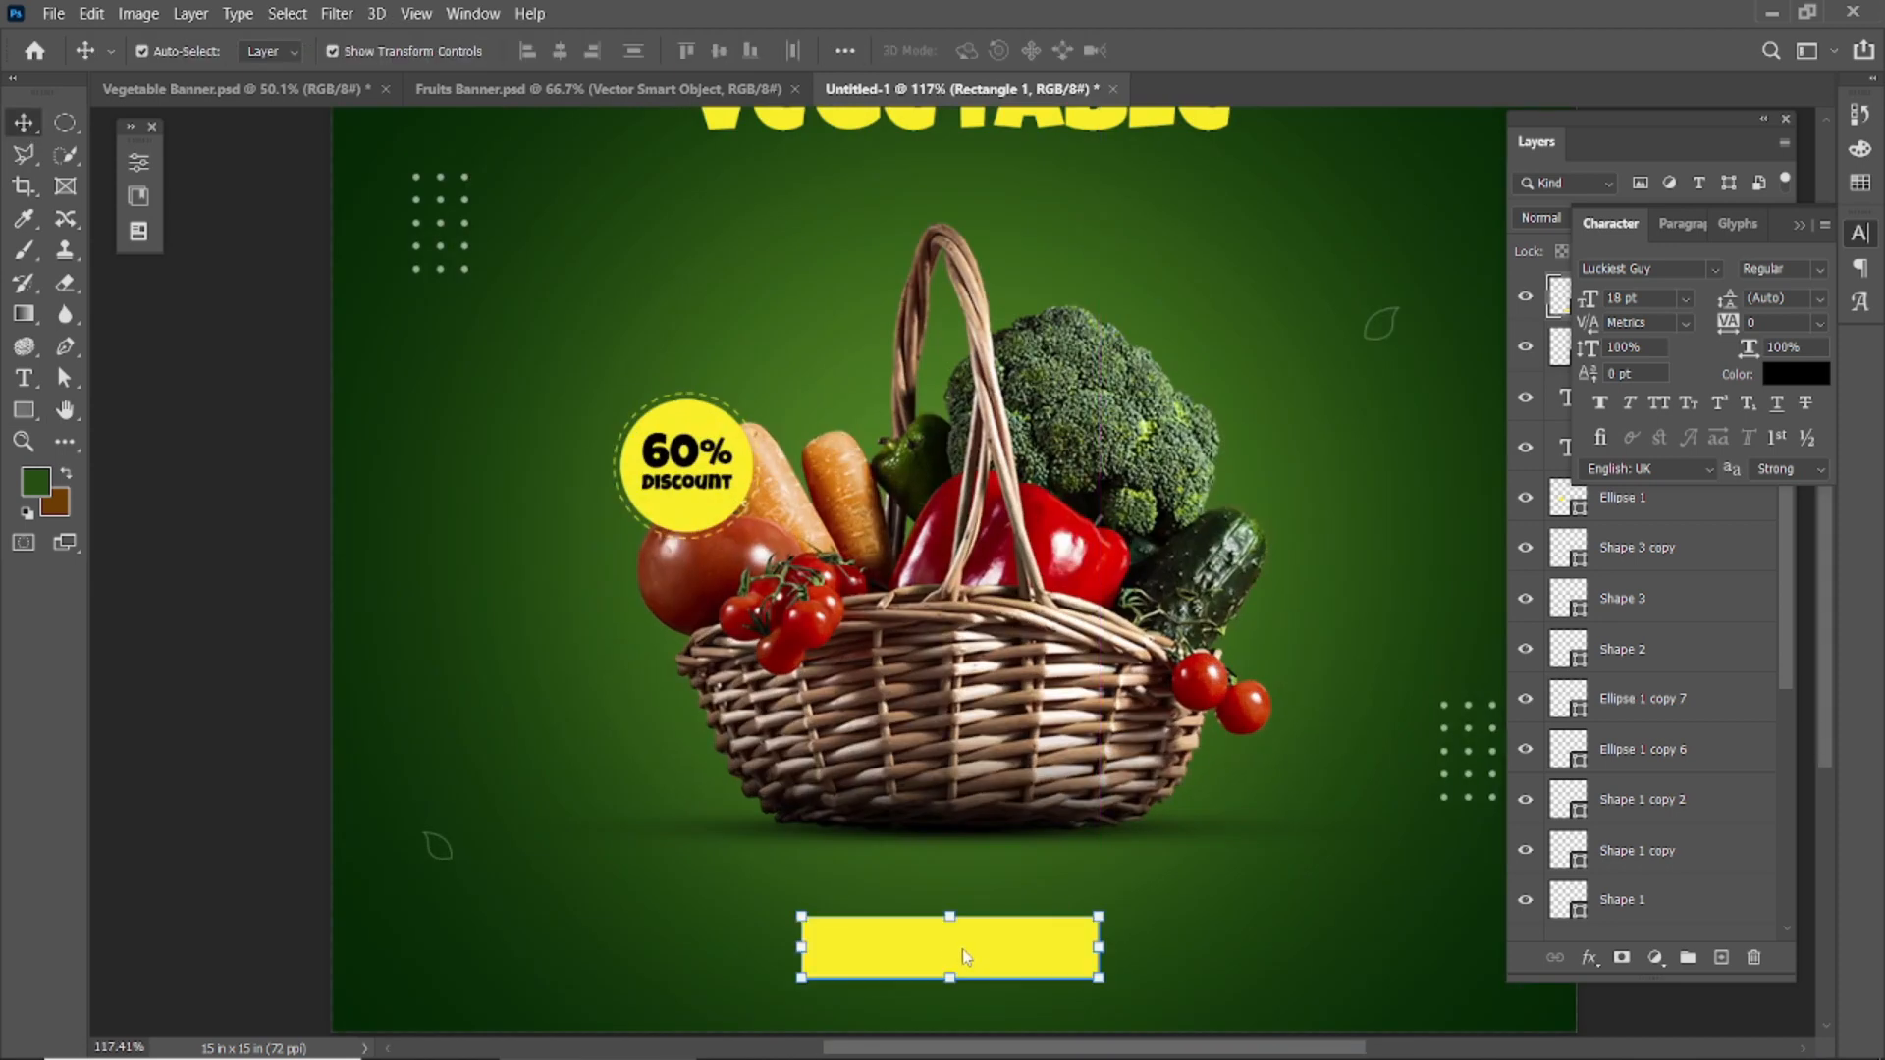
scroll(935, 940, "down", 2)
scroll(935, 940, "up", 4)
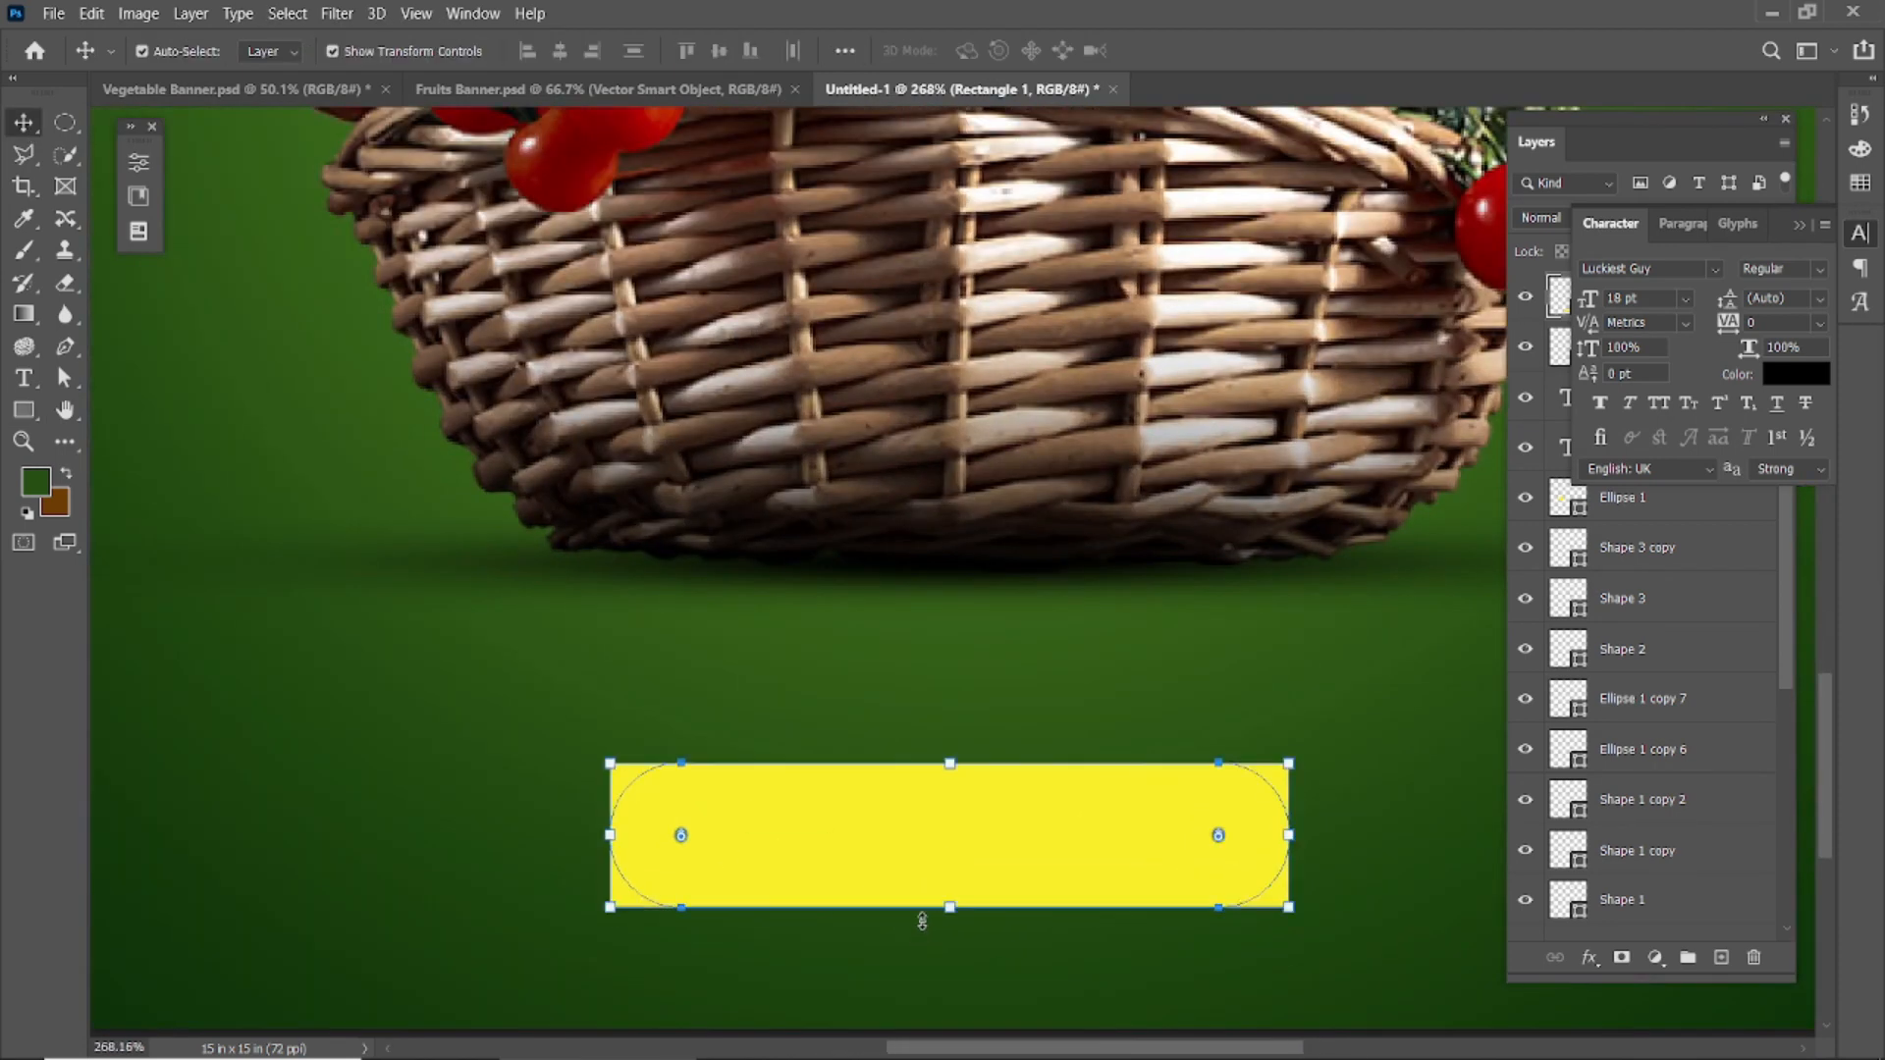
- Scale the yellow pill down slightly beneath the basket and deselect it
scroll(921, 921, "down", 5)
scroll(955, 887, "down", 2)
left_click_drag(1025, 815, 1015, 819)
key("Return")
left_click(1325, 399)
scroll(960, 863, "up", 4)
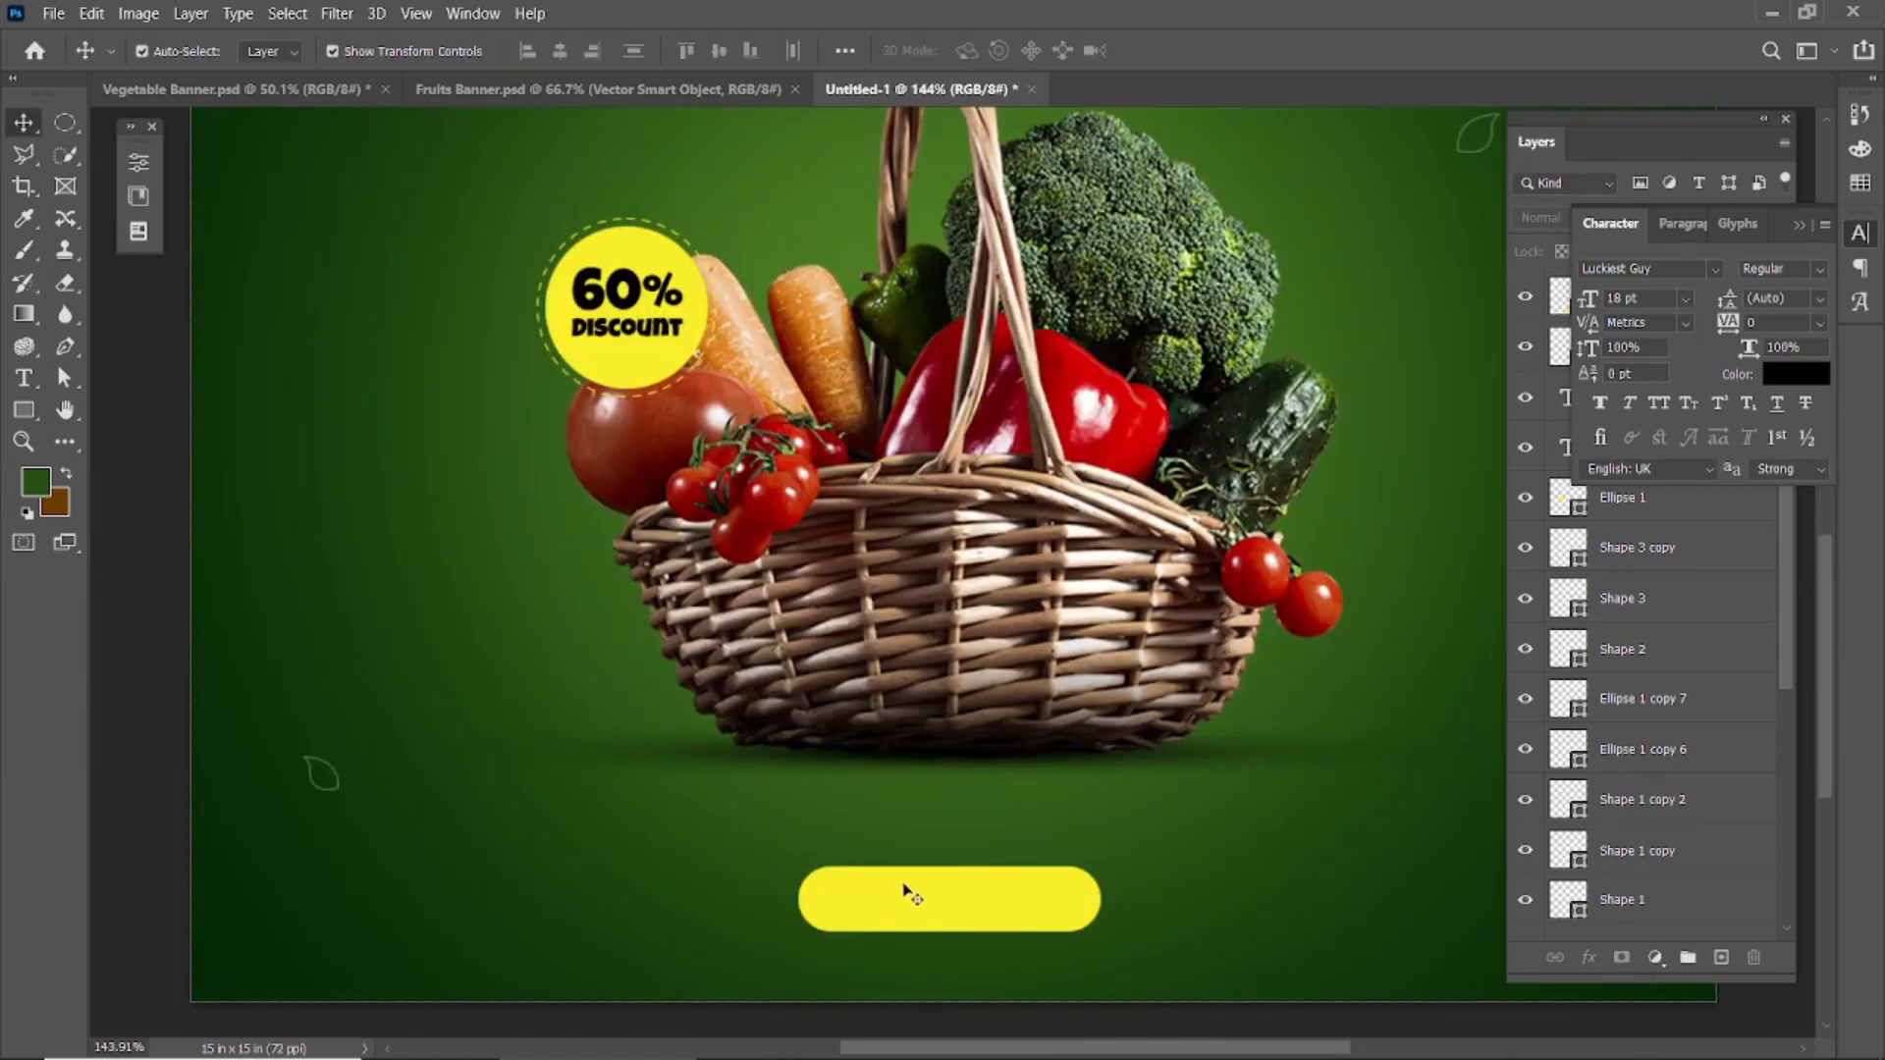
- Add the text ORDER NOW in 18 pt Montserrat on the empty area beside the yellow pill
left_click(23, 378)
left_click(291, 48)
type("mont")
key("Return")
left_click(391, 259)
left_click(412, 862)
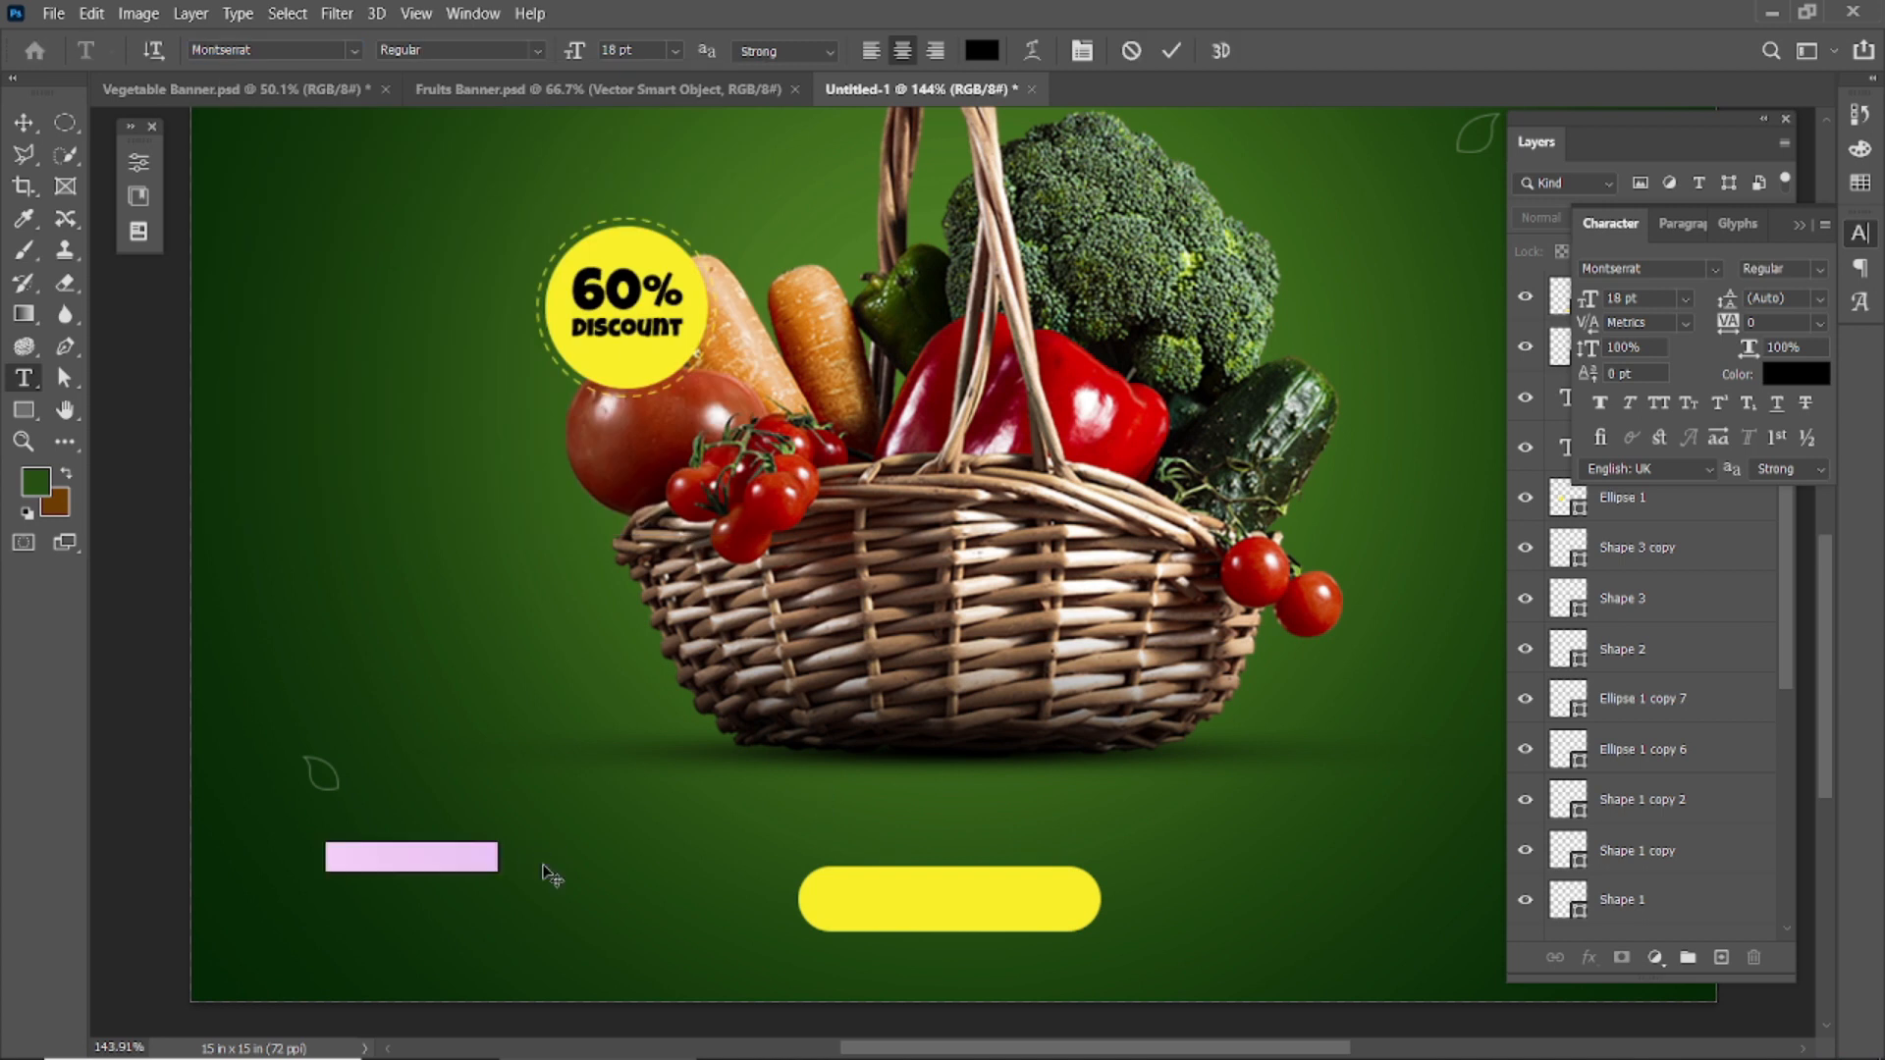
type("orde")
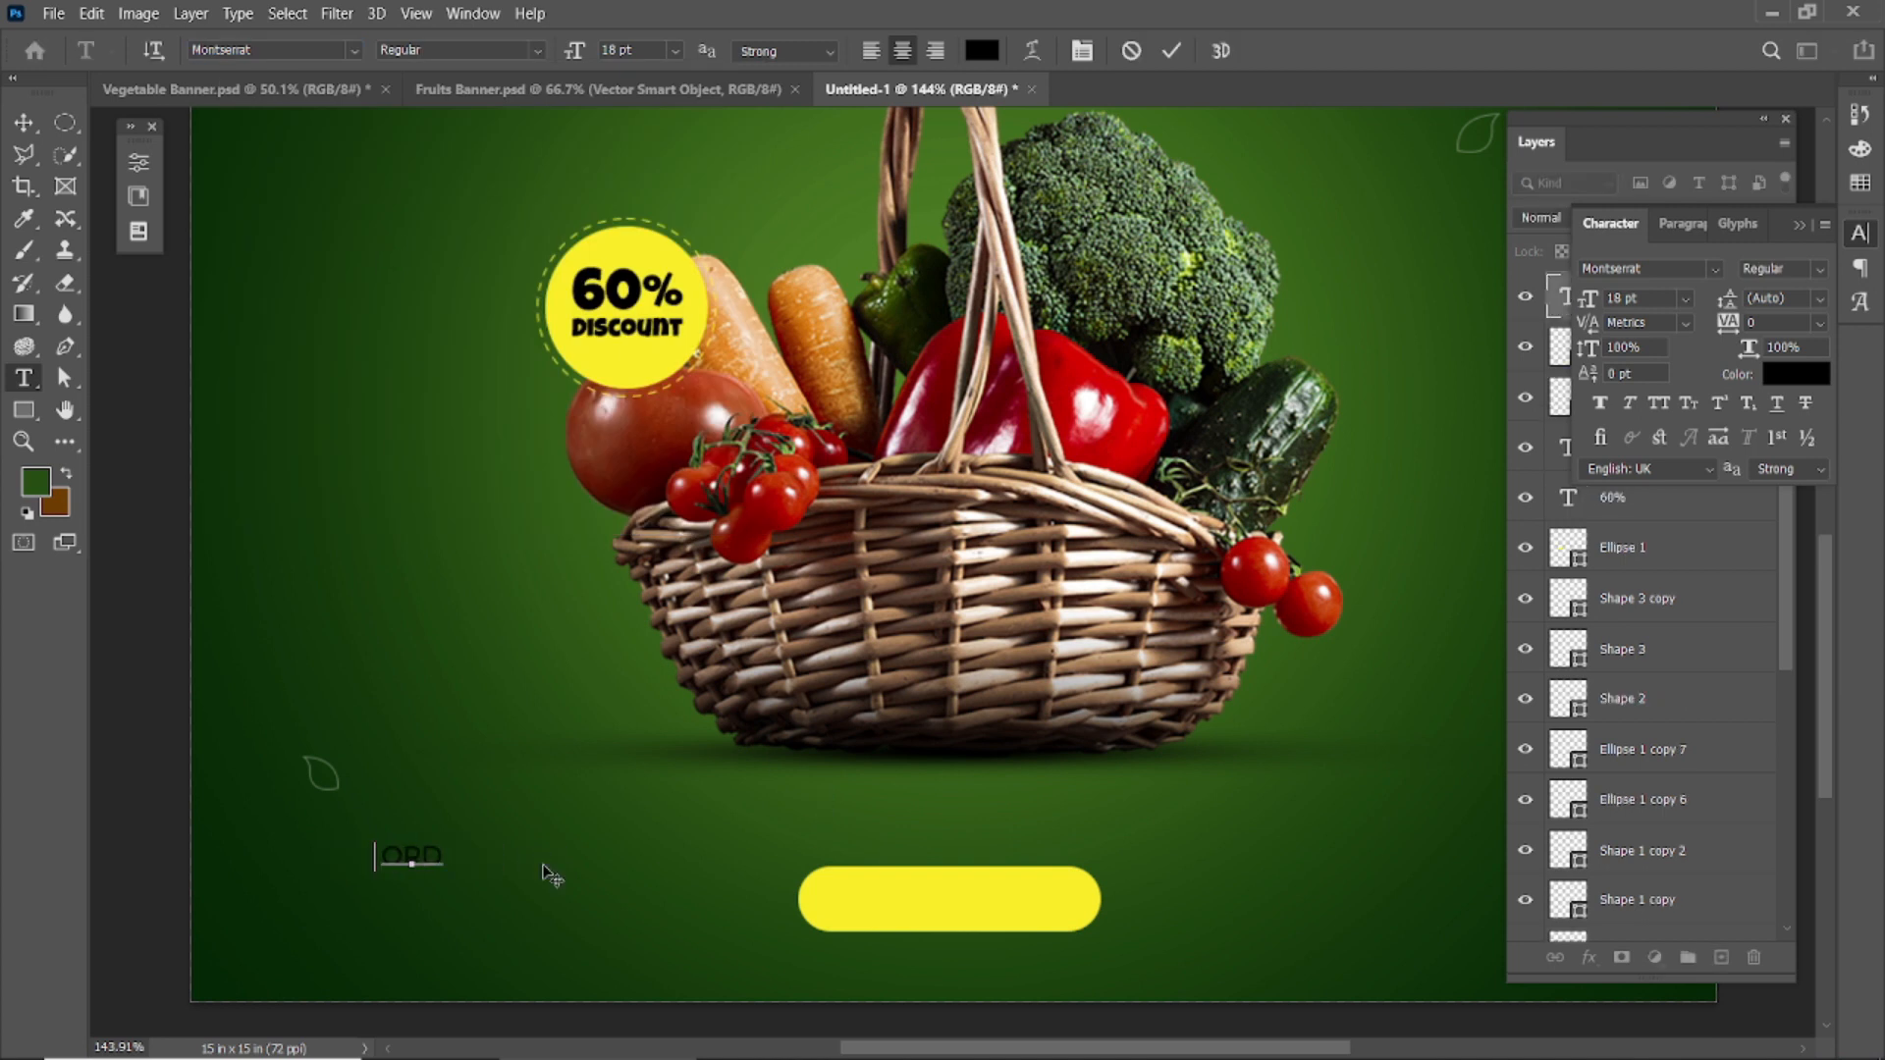
type("r now")
- Set the ORDER NOW text's font weight to Medium
left_click(459, 49)
left_click(526, 232)
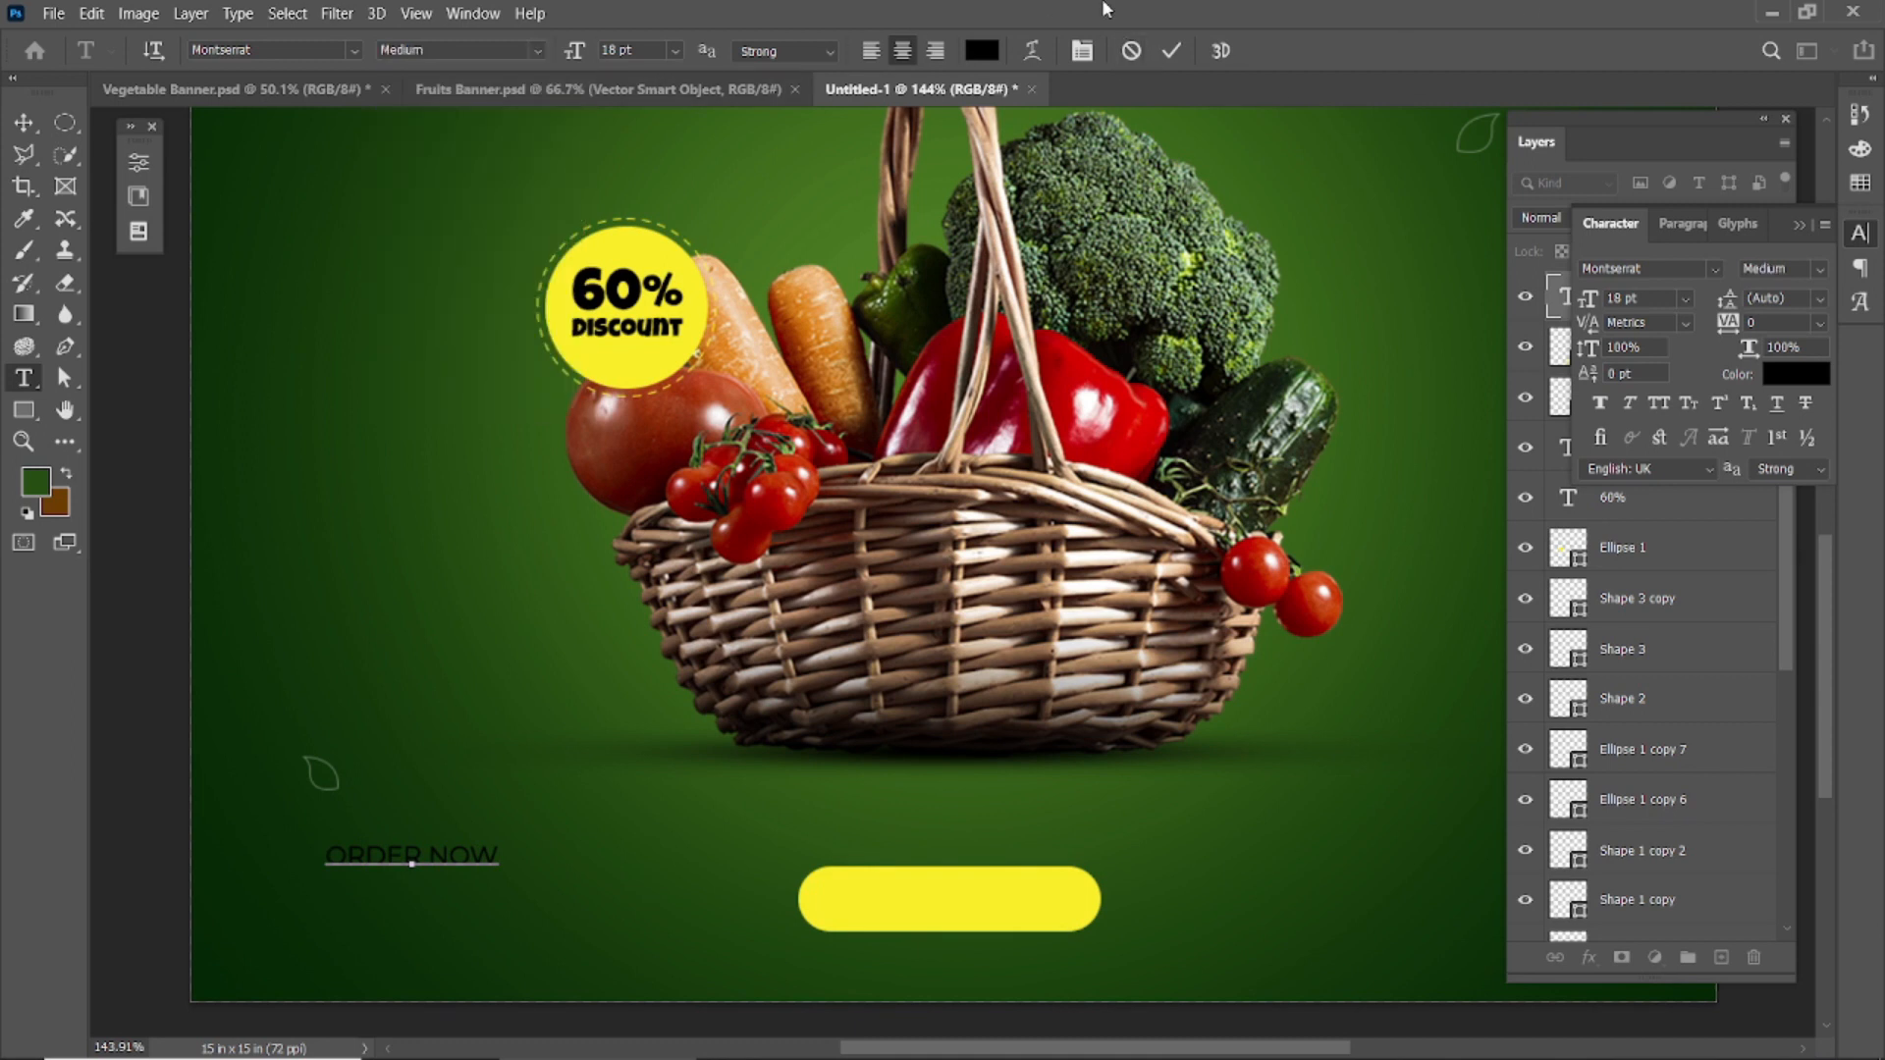
left_click(1172, 50)
double_click(387, 861)
key("ctrl+a")
left_click(459, 49)
left_click(526, 232)
left_click(1171, 50)
key("v")
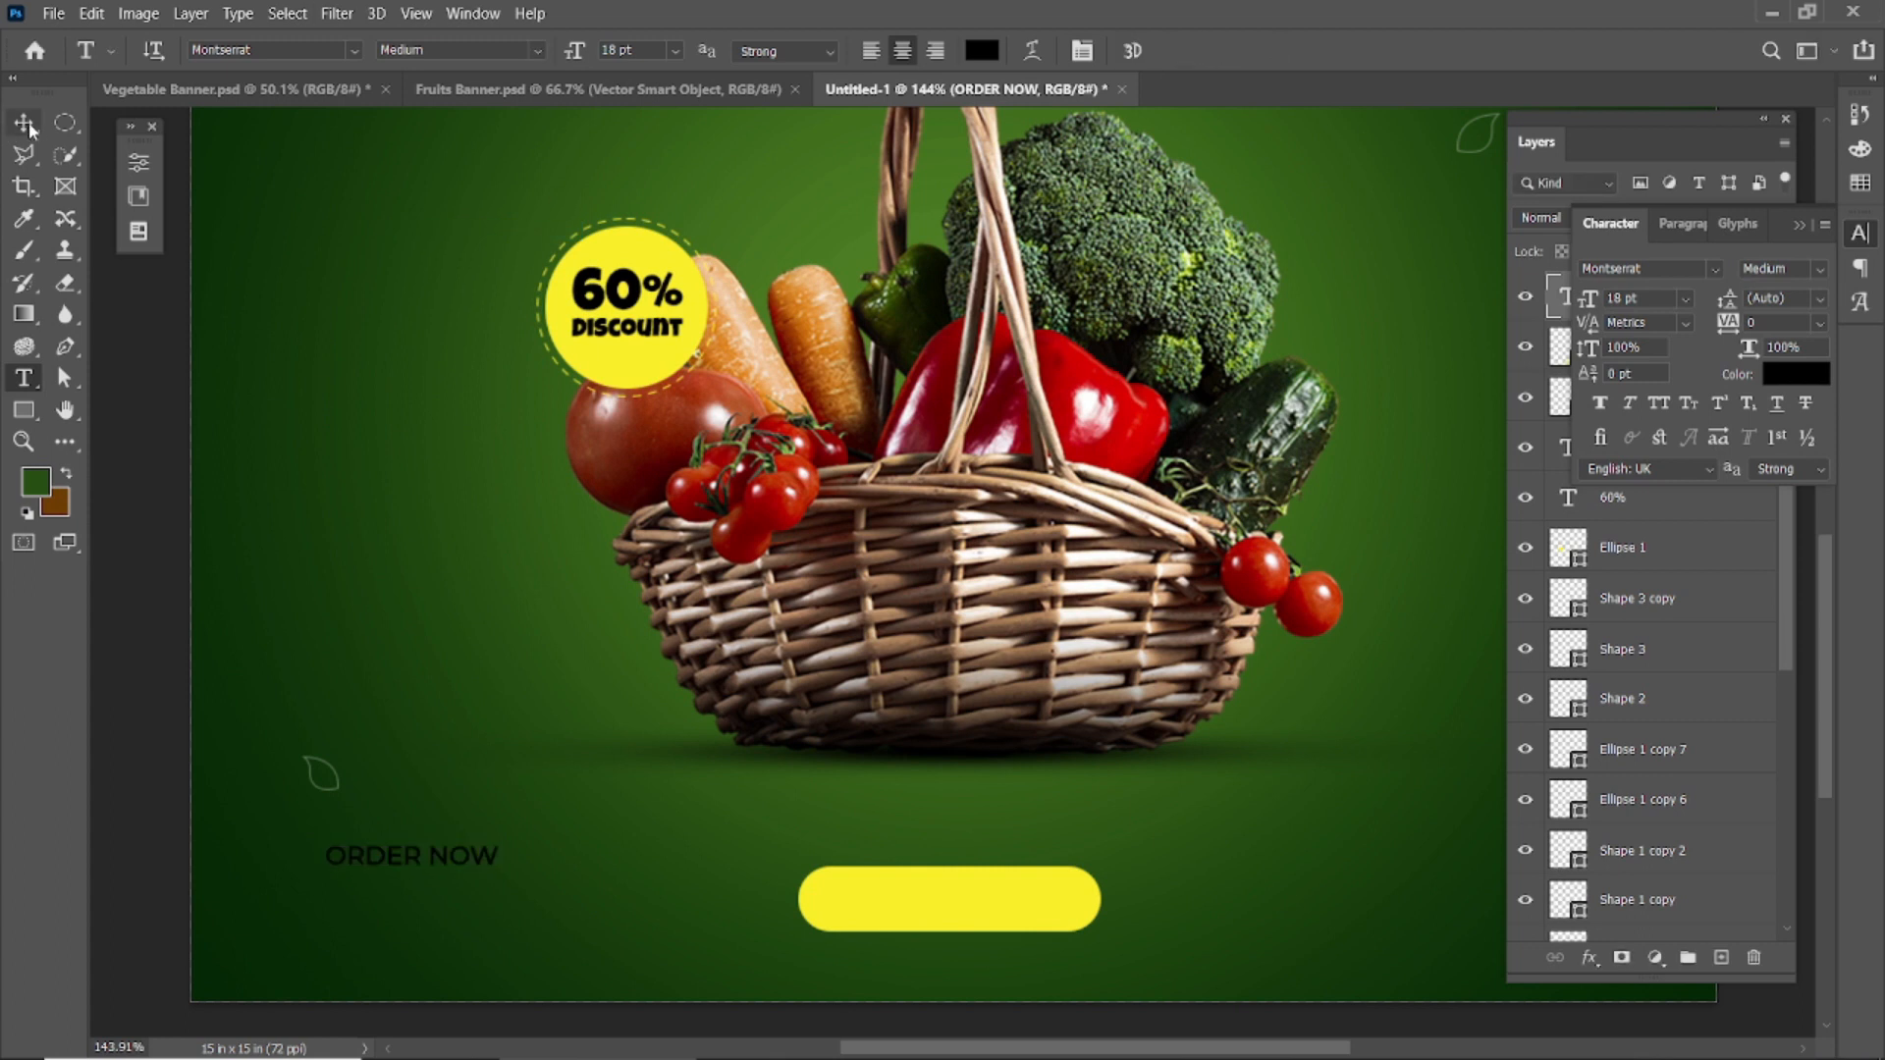
- Place the ORDER NOW text on the yellow pill and scale the pill to about 78.5% to fit it
left_click_drag(374, 866, 915, 906)
left_click(1084, 919)
scroll(1092, 909, "up", 4)
left_click_drag(1111, 841, 1034, 907)
left_click(1216, 50)
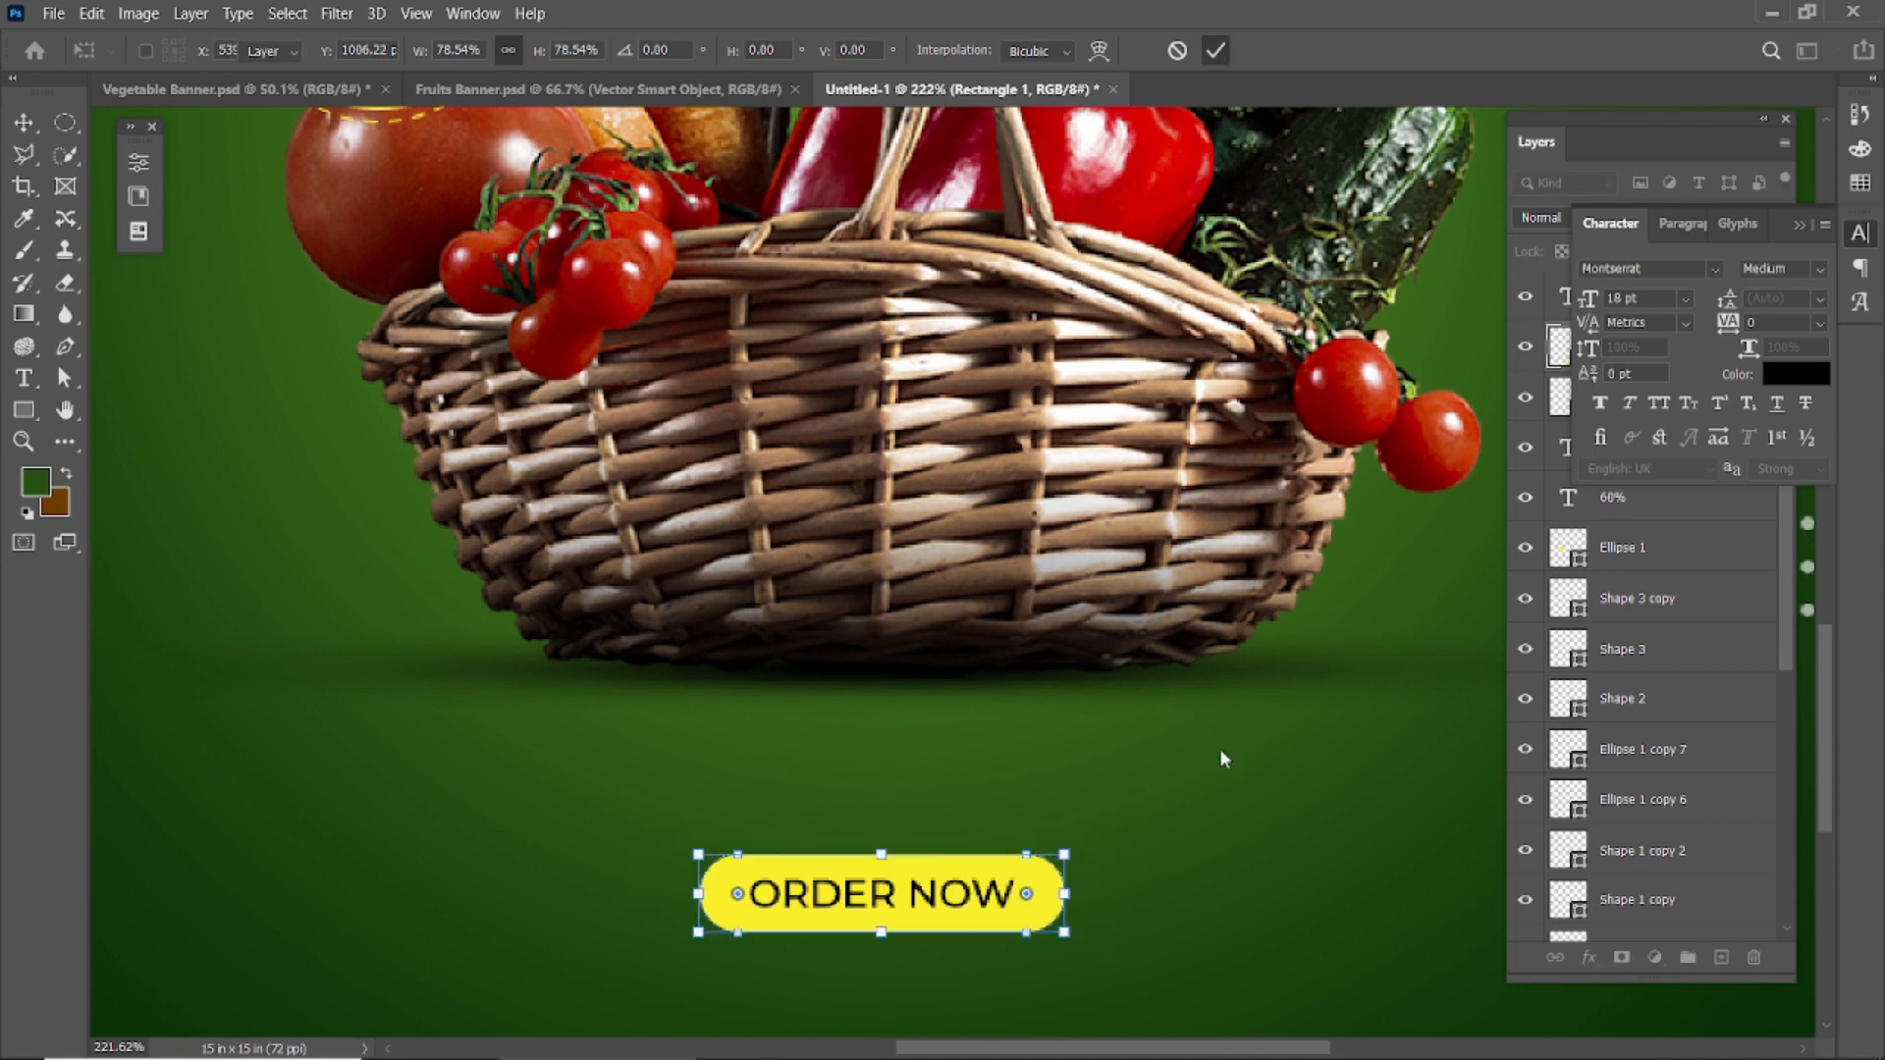
key("ctrl+0")
- Create an unfilled 1080 × 1080 px rectangle with a 1 px white stroke
left_click(400, 673)
left_click(24, 410)
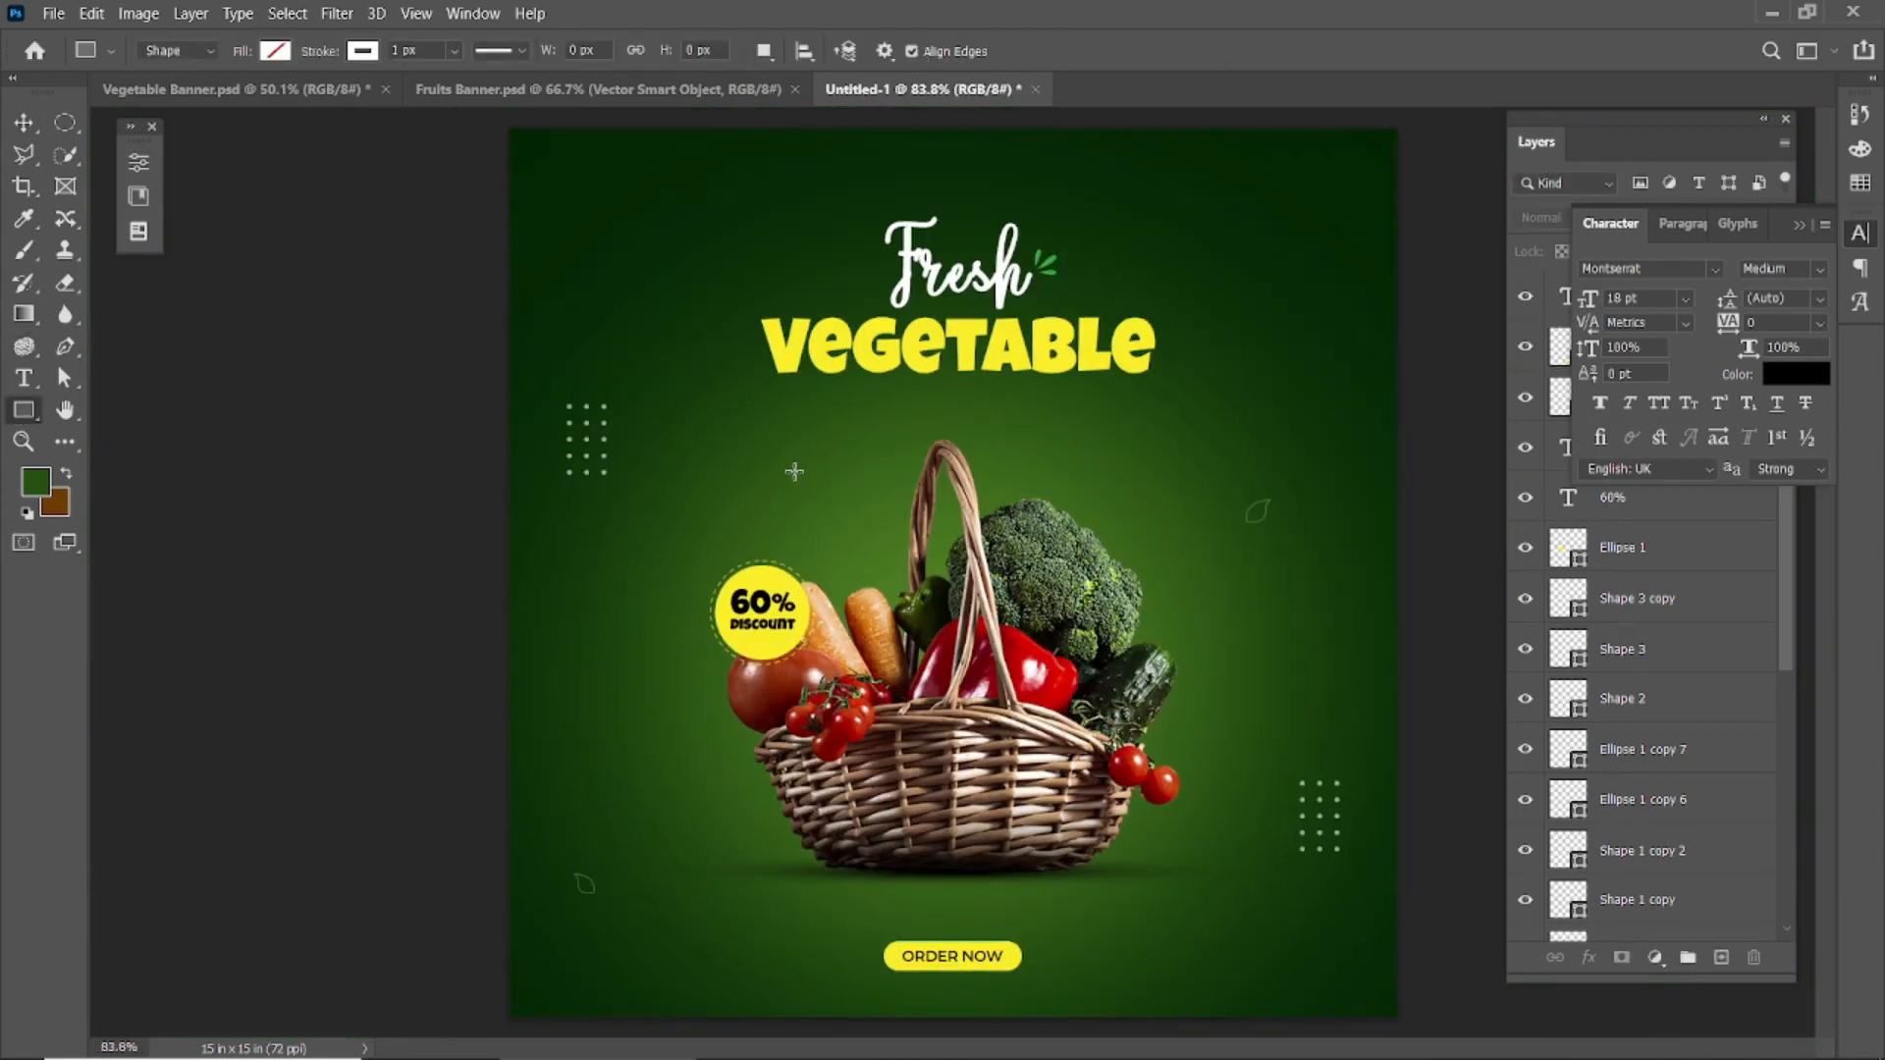
left_click(749, 413)
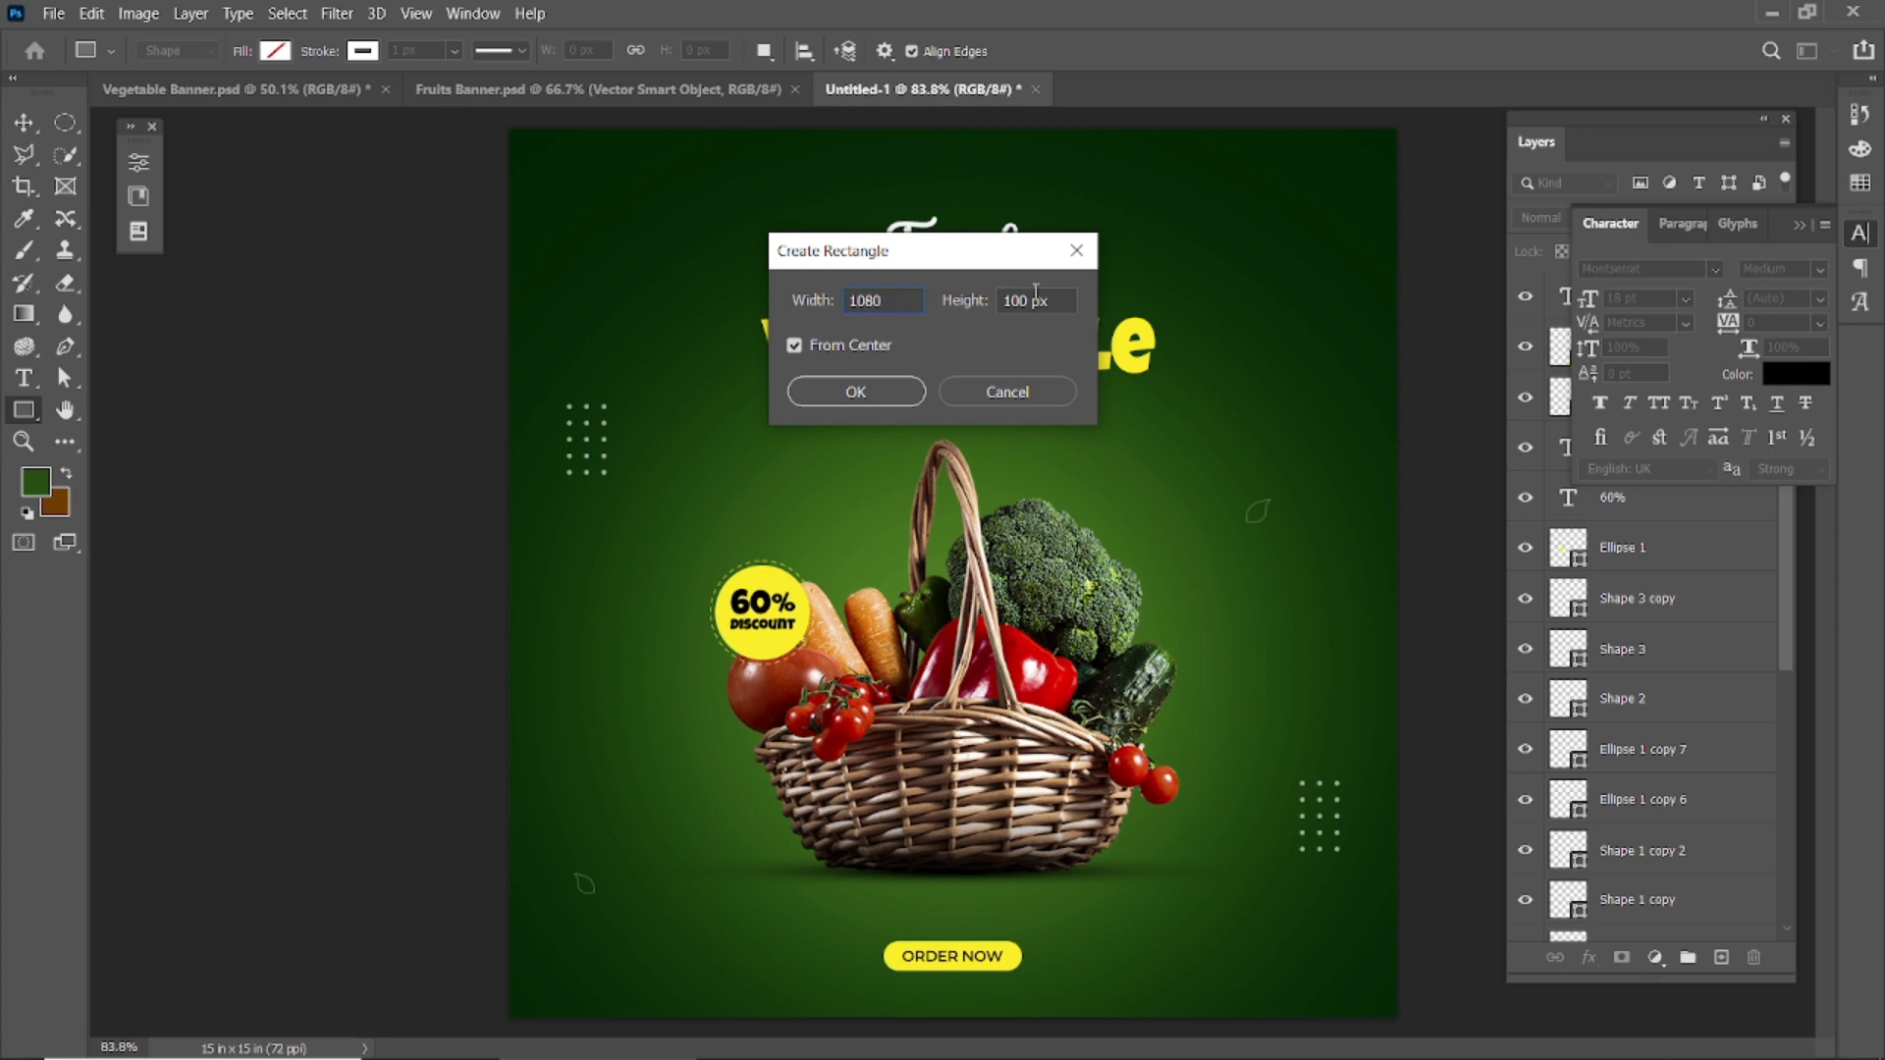
left_click(856, 391)
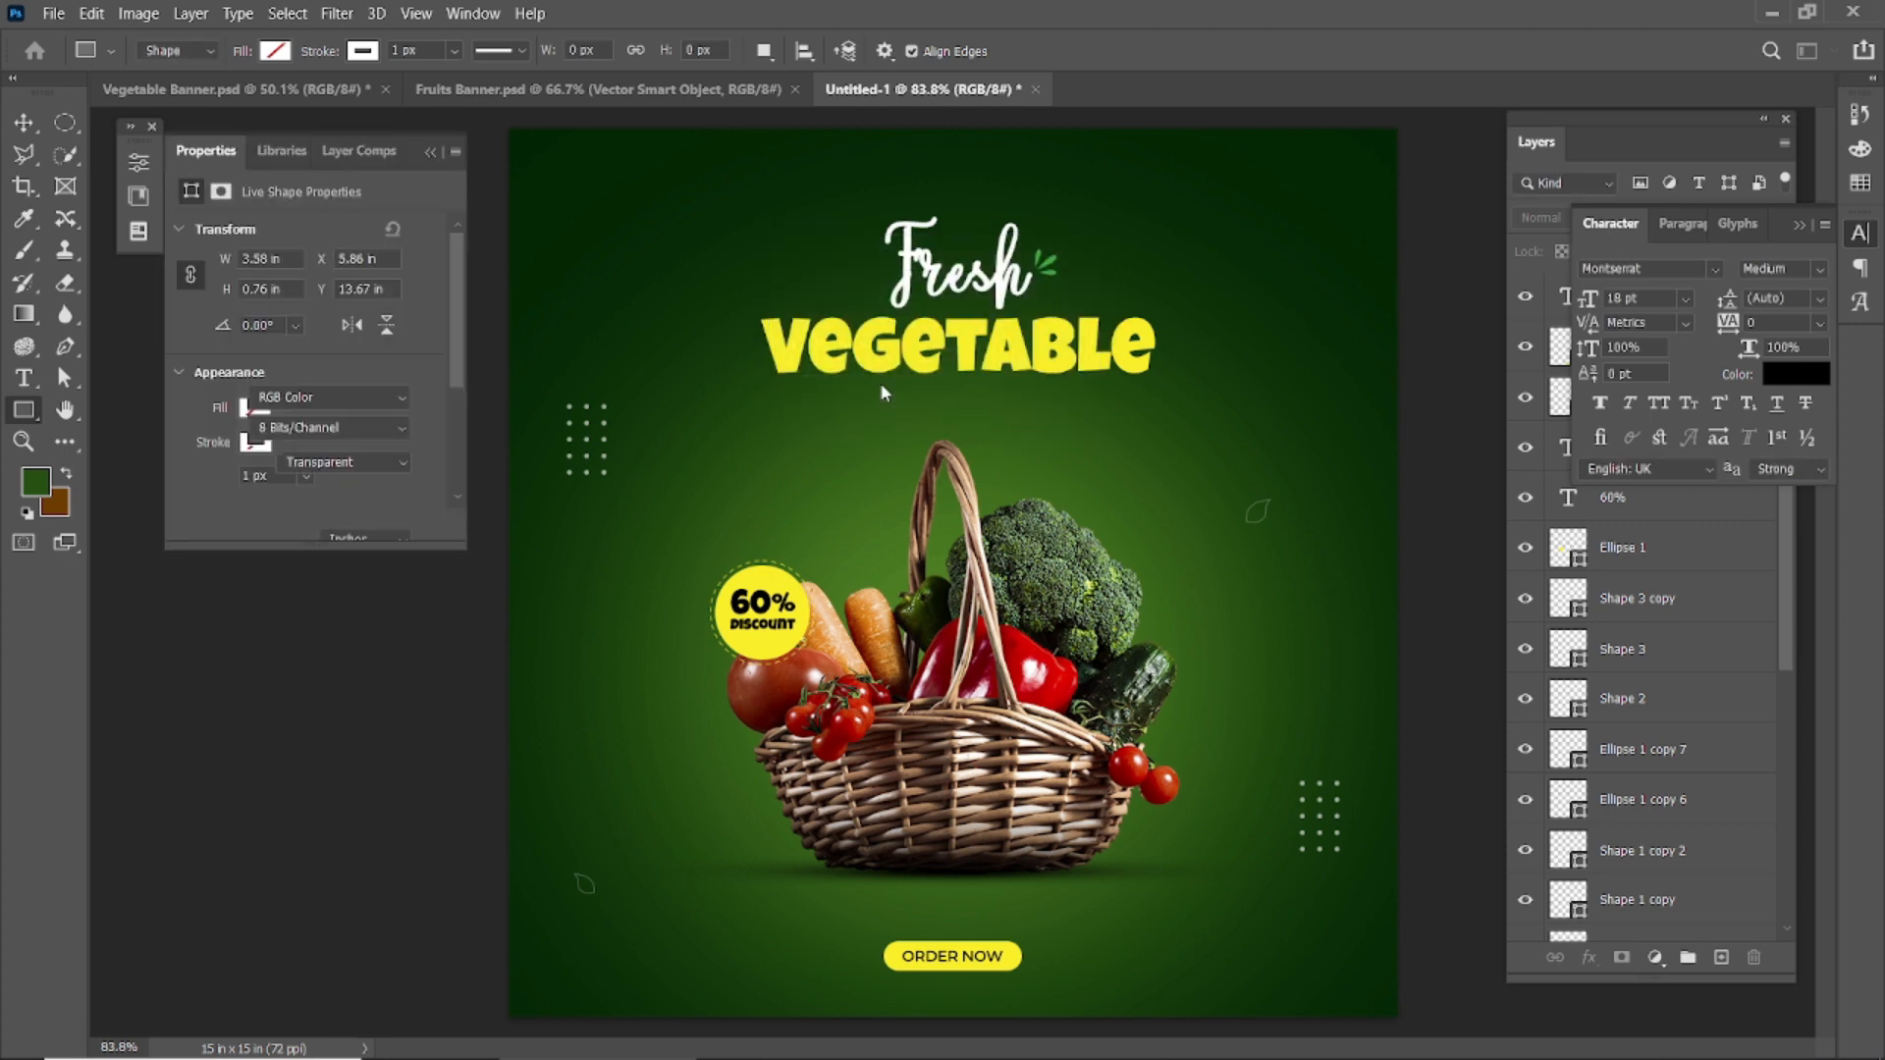
left_click(430, 152)
- Align the white outlined square with the canvas and scale it down evenly to form an inset frame
key("ctrl+t")
left_click_drag(428, 334, 674, 476)
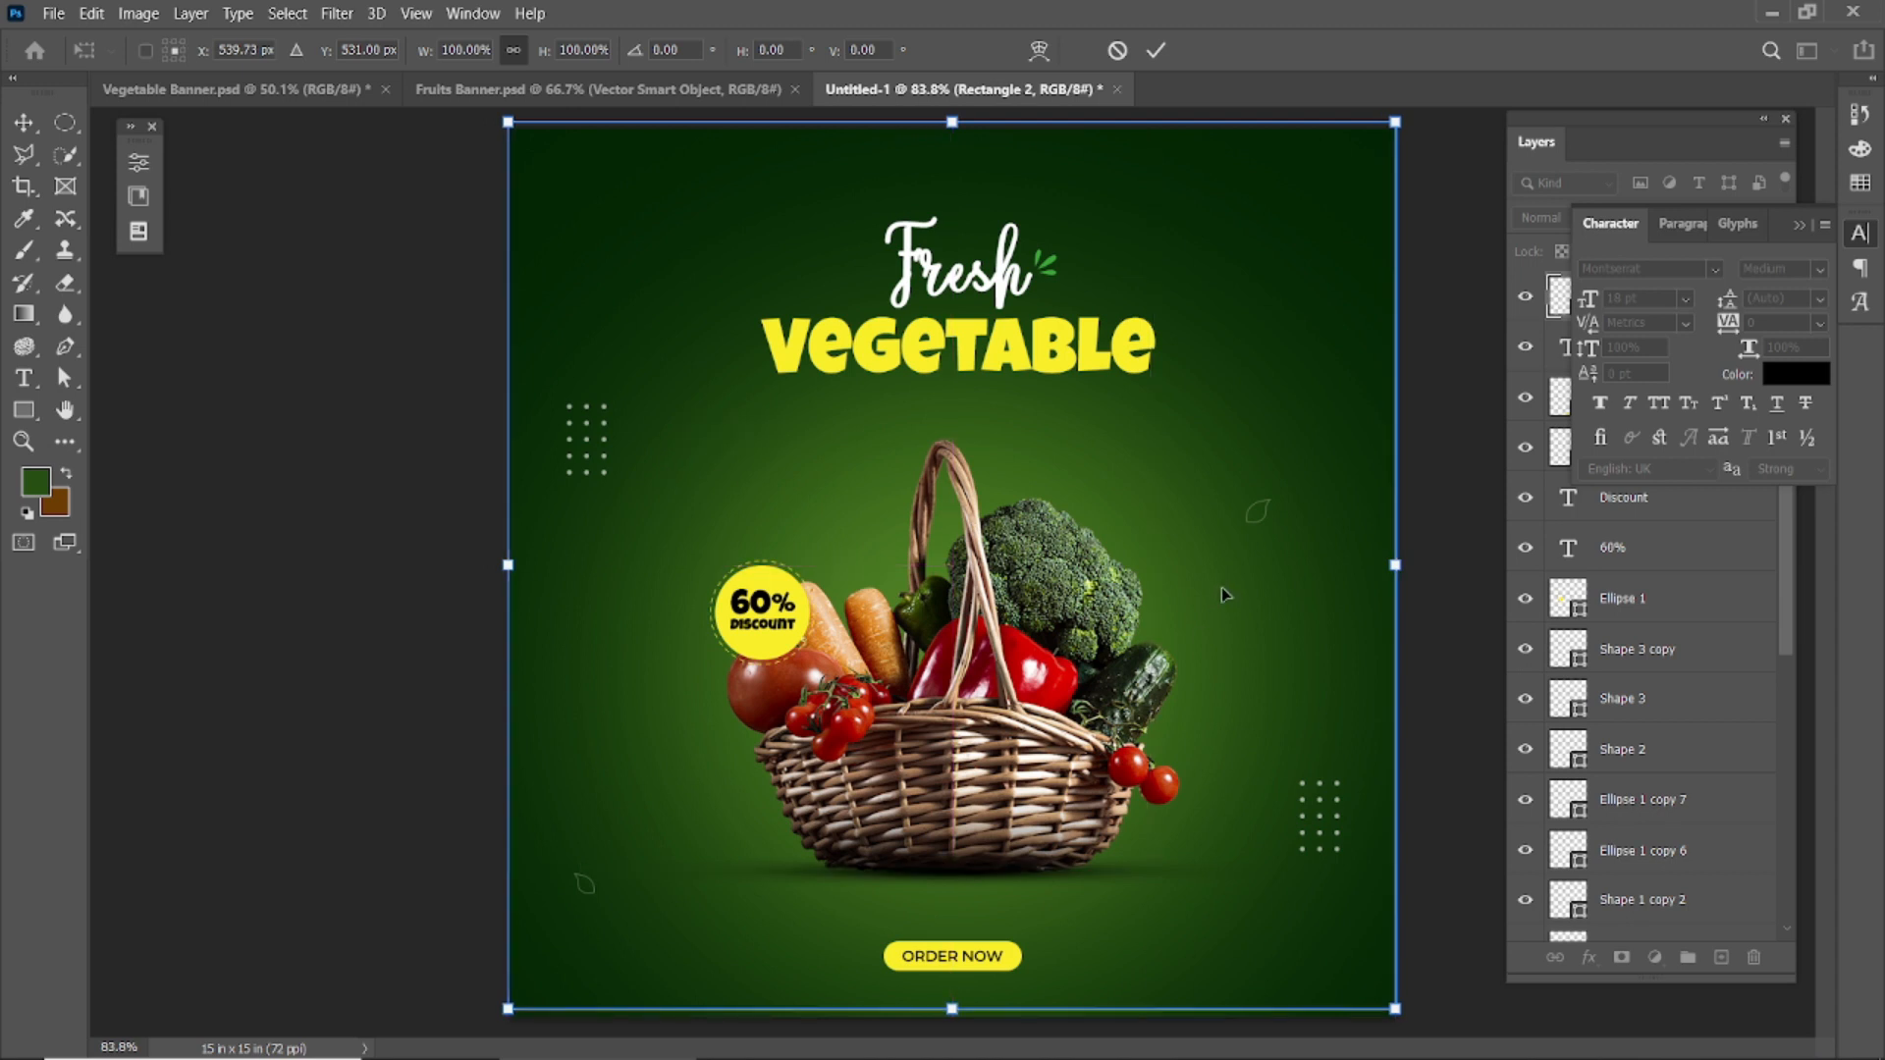
left_click(1155, 50)
left_click_drag(1395, 121, 1380, 165)
- Lock the white frame's layer and collapse the character settings
left_click(24, 121)
left_click(1799, 224)
left_click(1670, 252)
left_click(291, 324)
- Move the ORDER NOW text and its yellow pill together down to the frame's lower edge
scroll(909, 922, "up", 8)
scroll(909, 922, "down", 3)
left_click(1647, 360)
left_click(1630, 406, "shift")
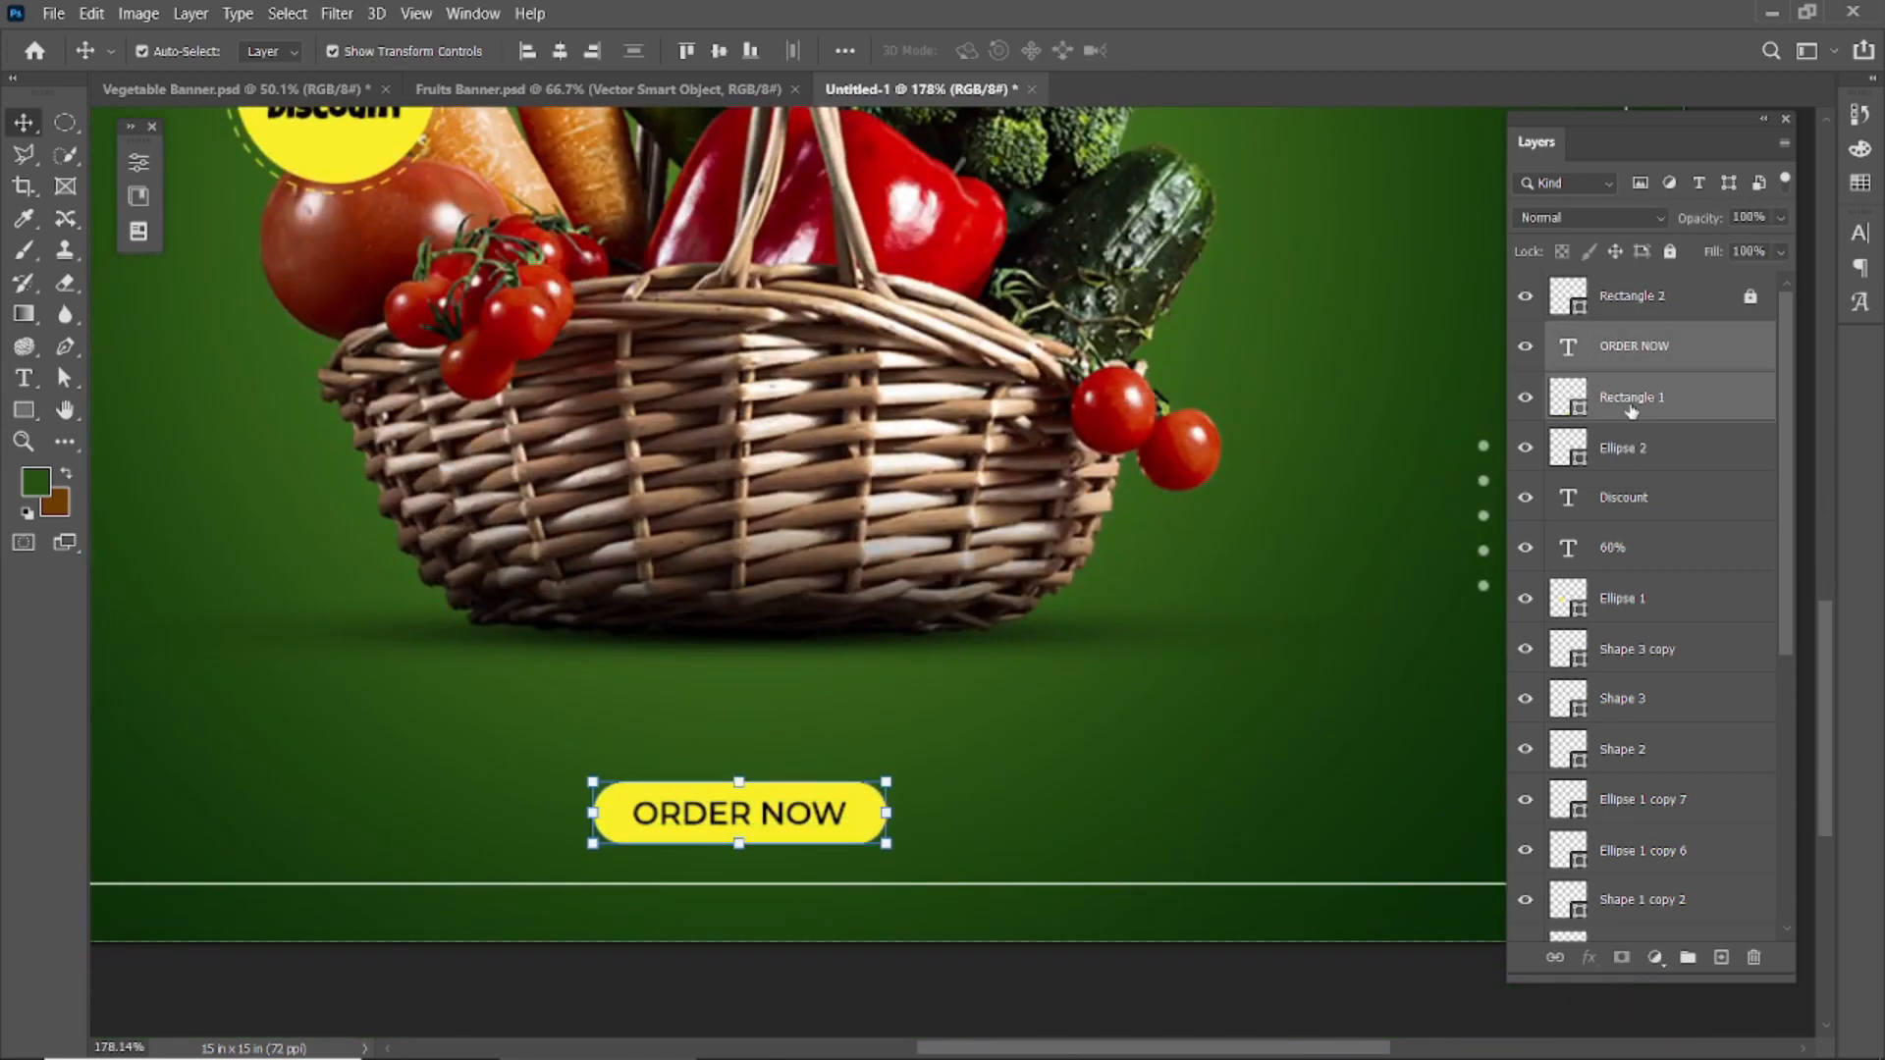
key("ctrl+t")
left_click_drag(749, 816, 750, 856)
key("ctrl+0")
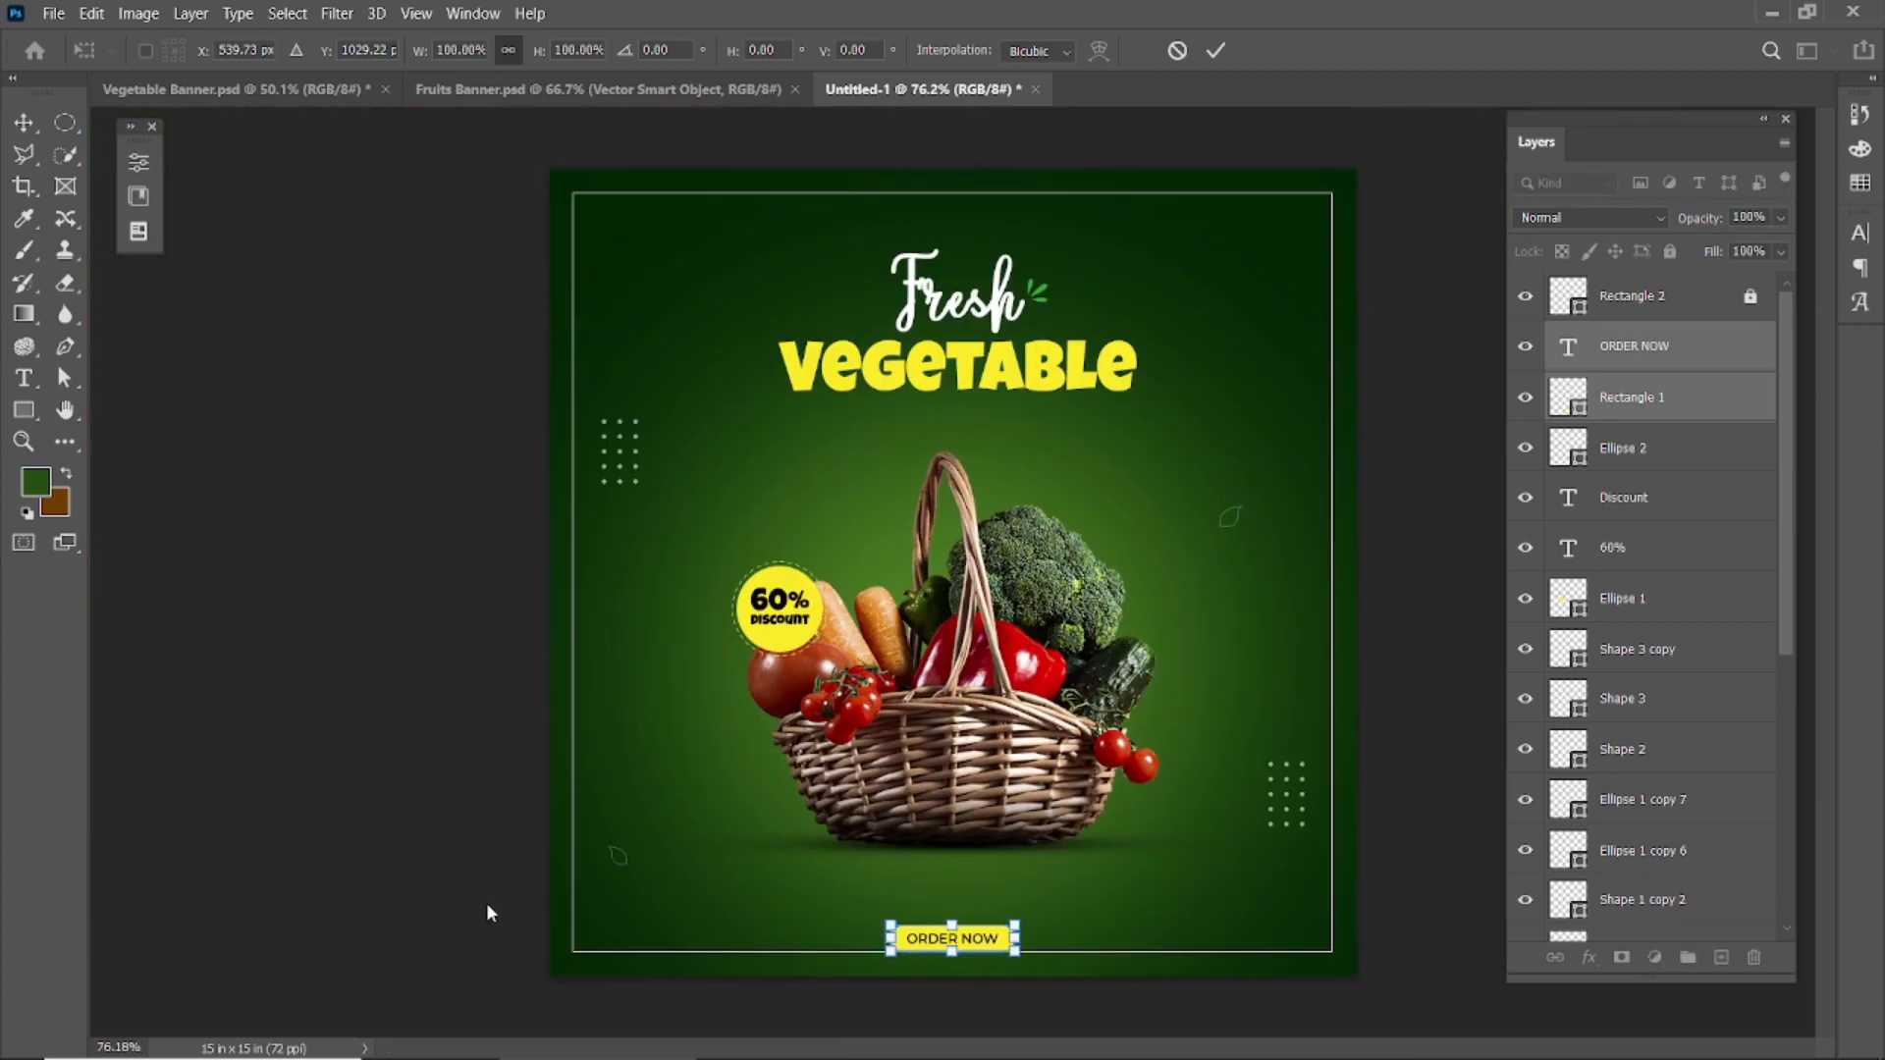
key("Return")
- Duplicate the ORDER NOW text near the frame's lower-left corner and replace its wording with a placeholder phone number
scroll(976, 884, "up", 8)
left_click(753, 1016)
left_click_drag(753, 1021, 1132, 1017)
left_click_drag(1124, 841, 412, 853)
double_click(423, 843)
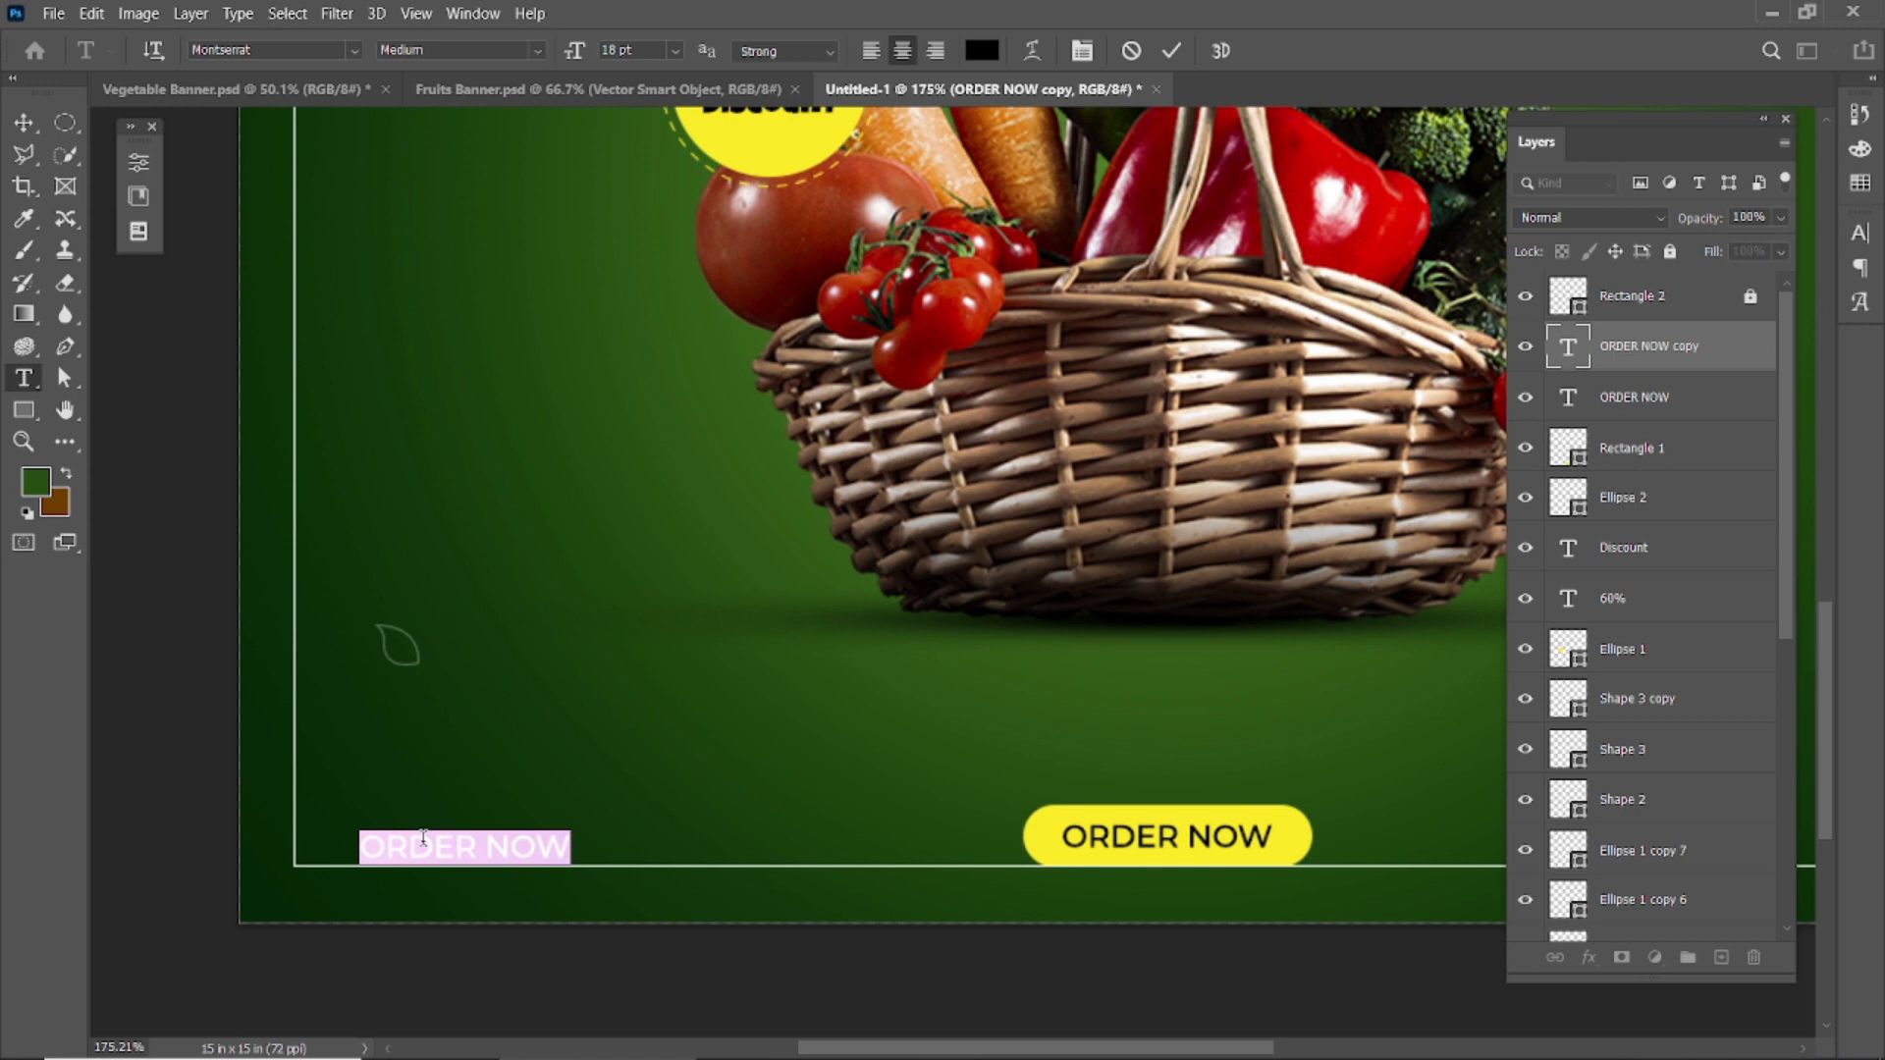
type("000 123 456 78")
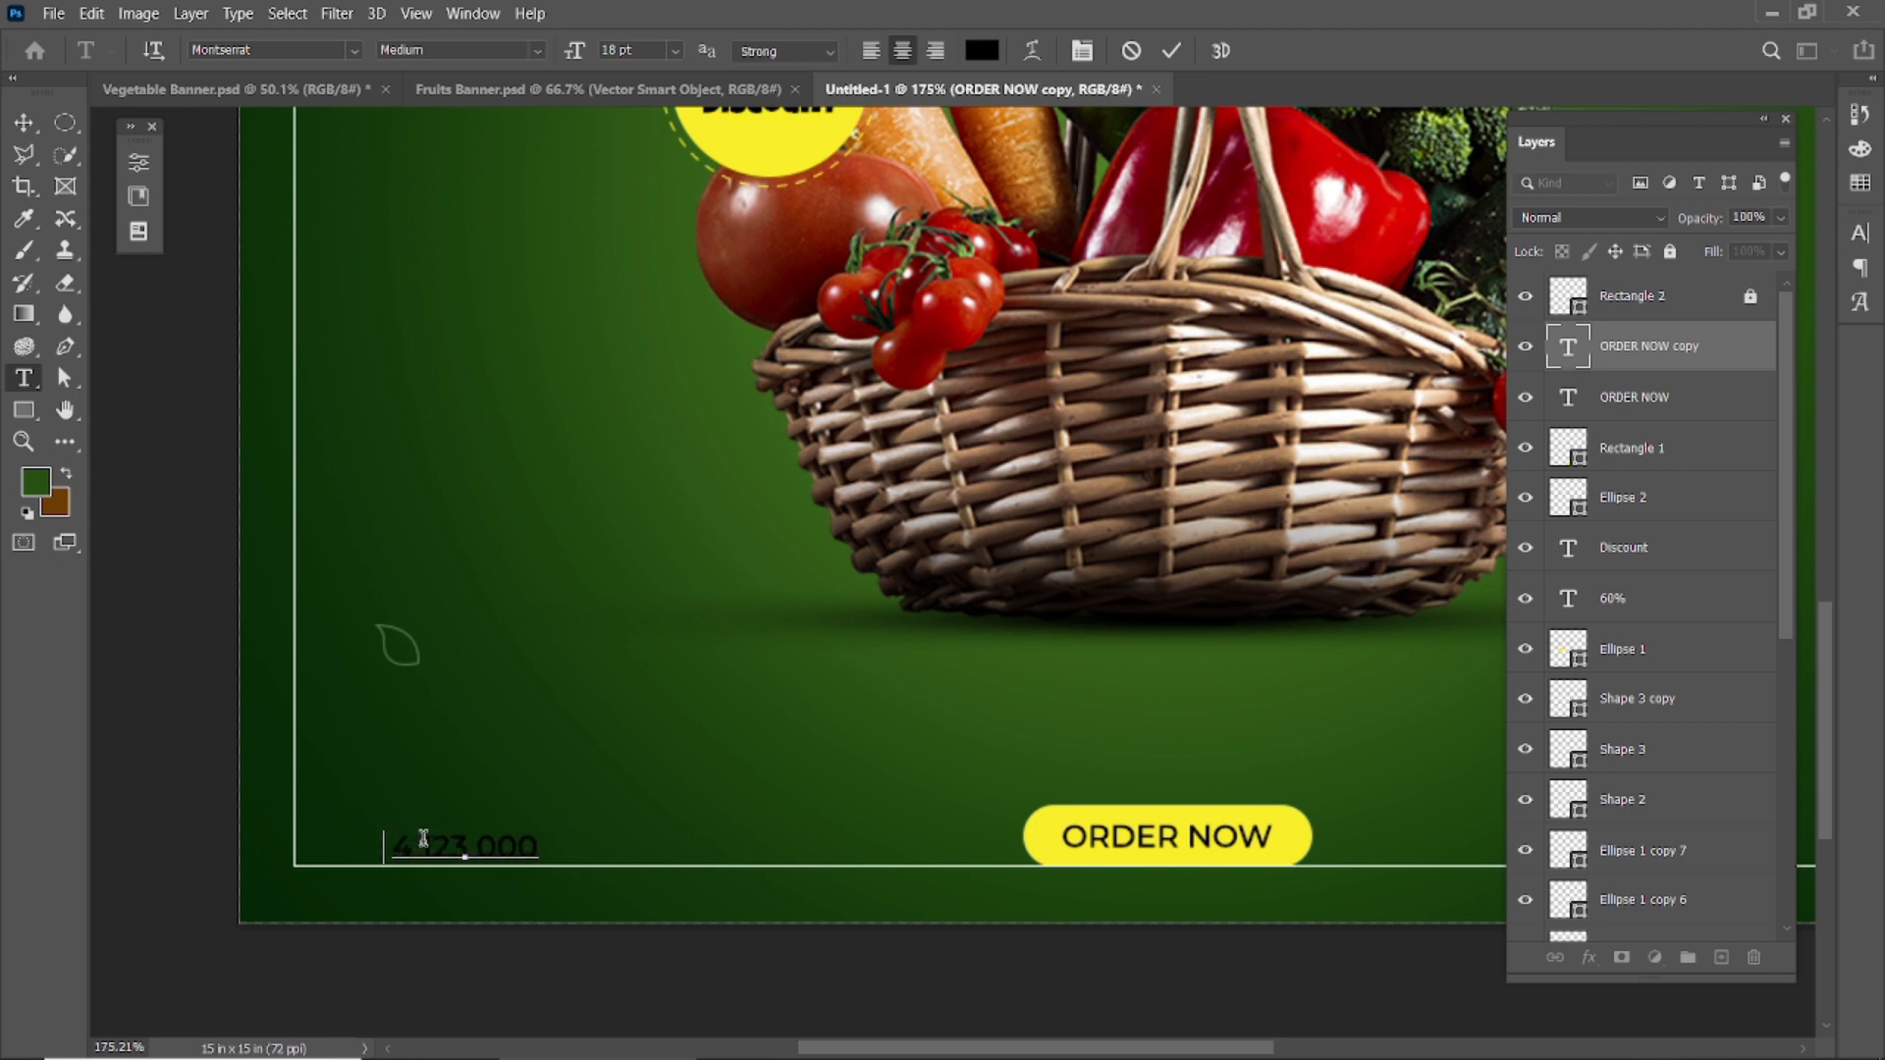
left_click(1170, 50)
key("v")
- Change the phone number text's colour to white
double_click(426, 849)
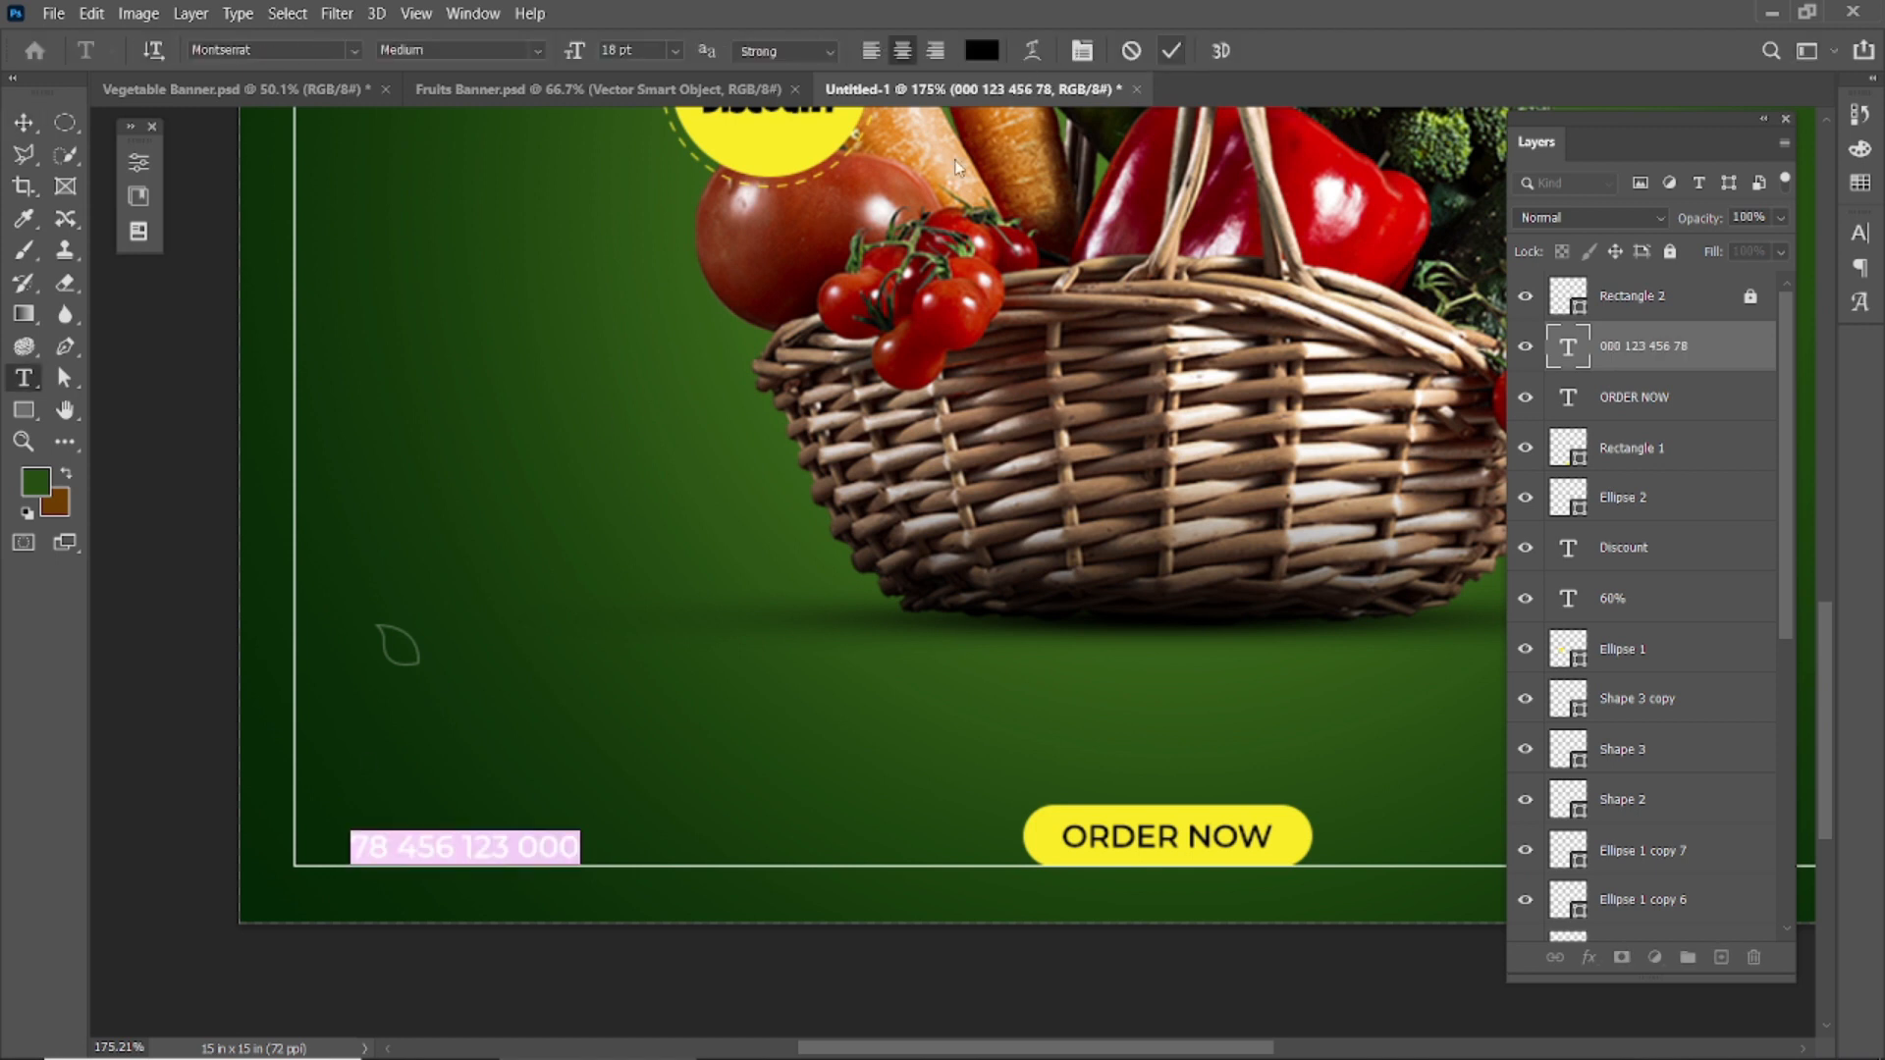
left_click(981, 50)
left_click_drag(1279, 812, 1204, 570)
left_click(1772, 591)
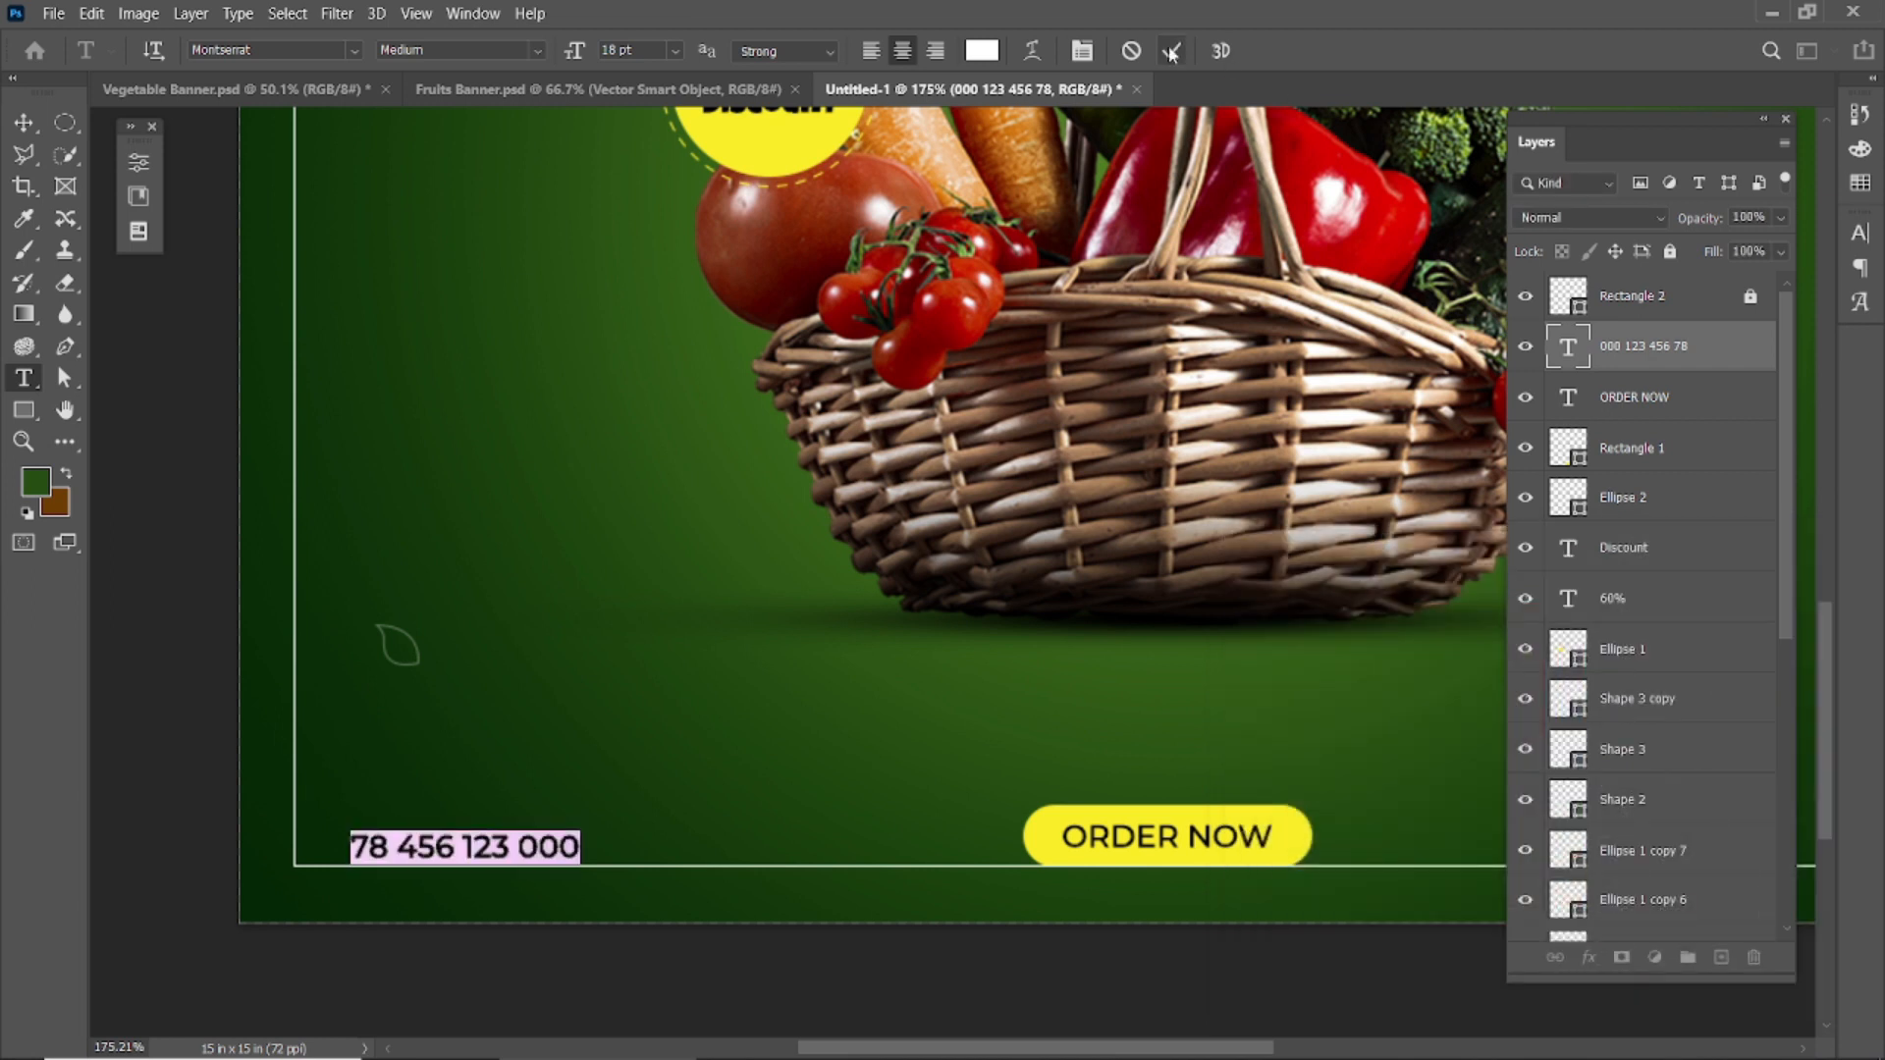
left_click(1171, 51)
key("v")
- Align the phone number text exactly with the frame's lower-left corner
scroll(189, 1018, "up", 3)
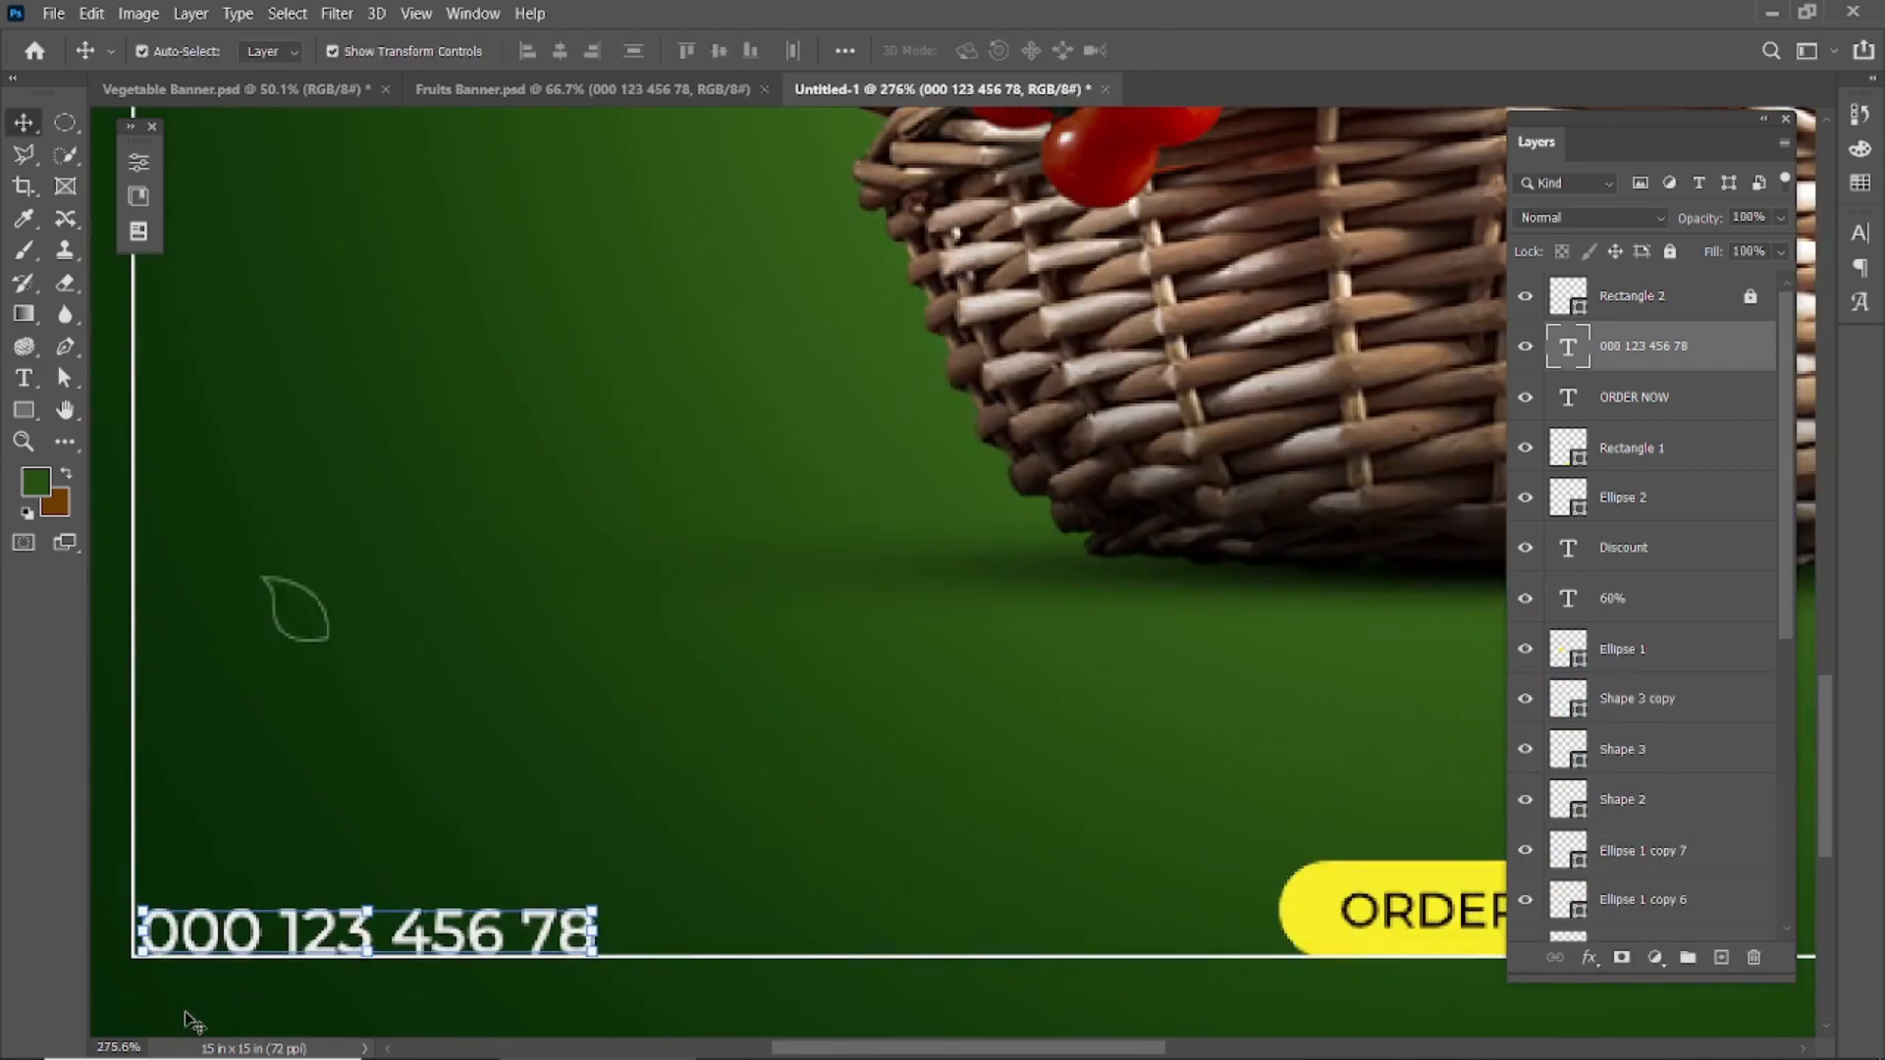
left_click_drag(134, 949, 391, 931)
scroll(390, 930, "up", 4)
key("Down")
key("Left")
key("Left")
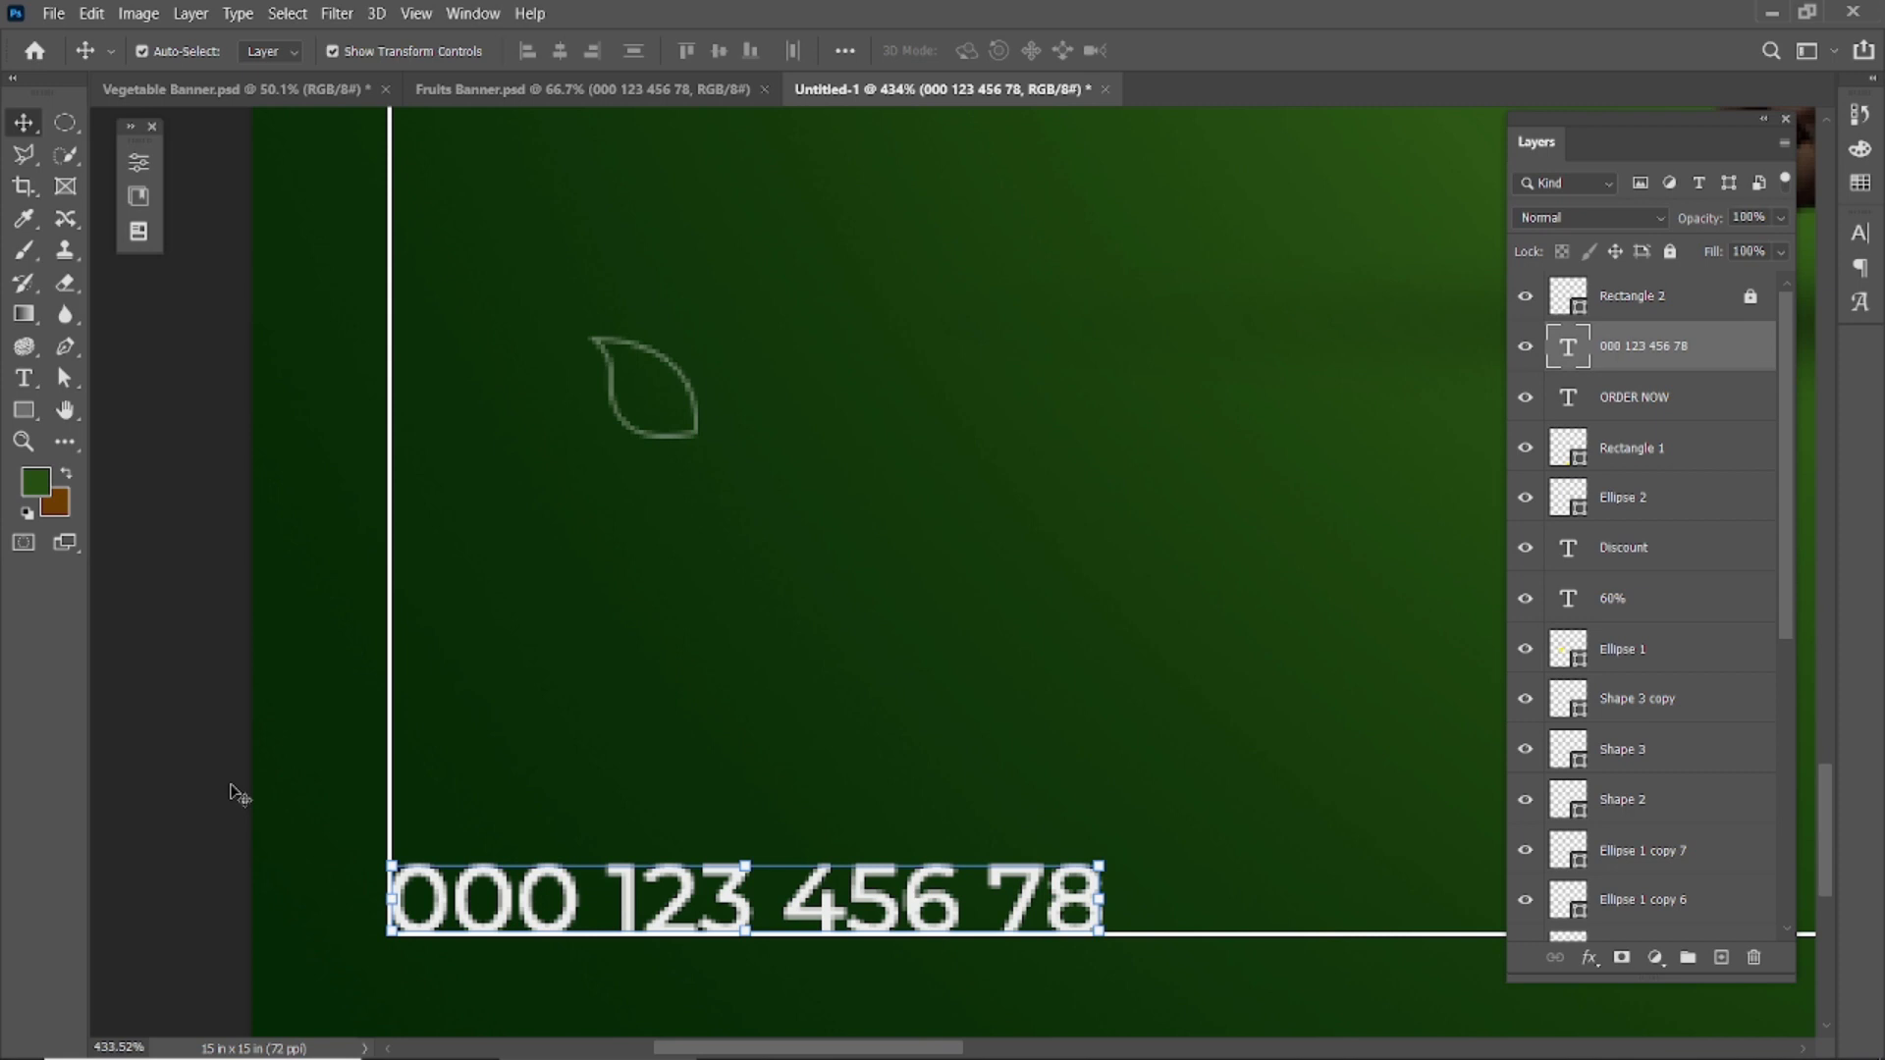
left_click(236, 795)
- Duplicate the phone number text to the frame's lower-right corner
scroll(520, 861, "down", 5)
left_click_drag(594, 871, 1417, 864)
double_click(1330, 864)
left_click(1171, 50)
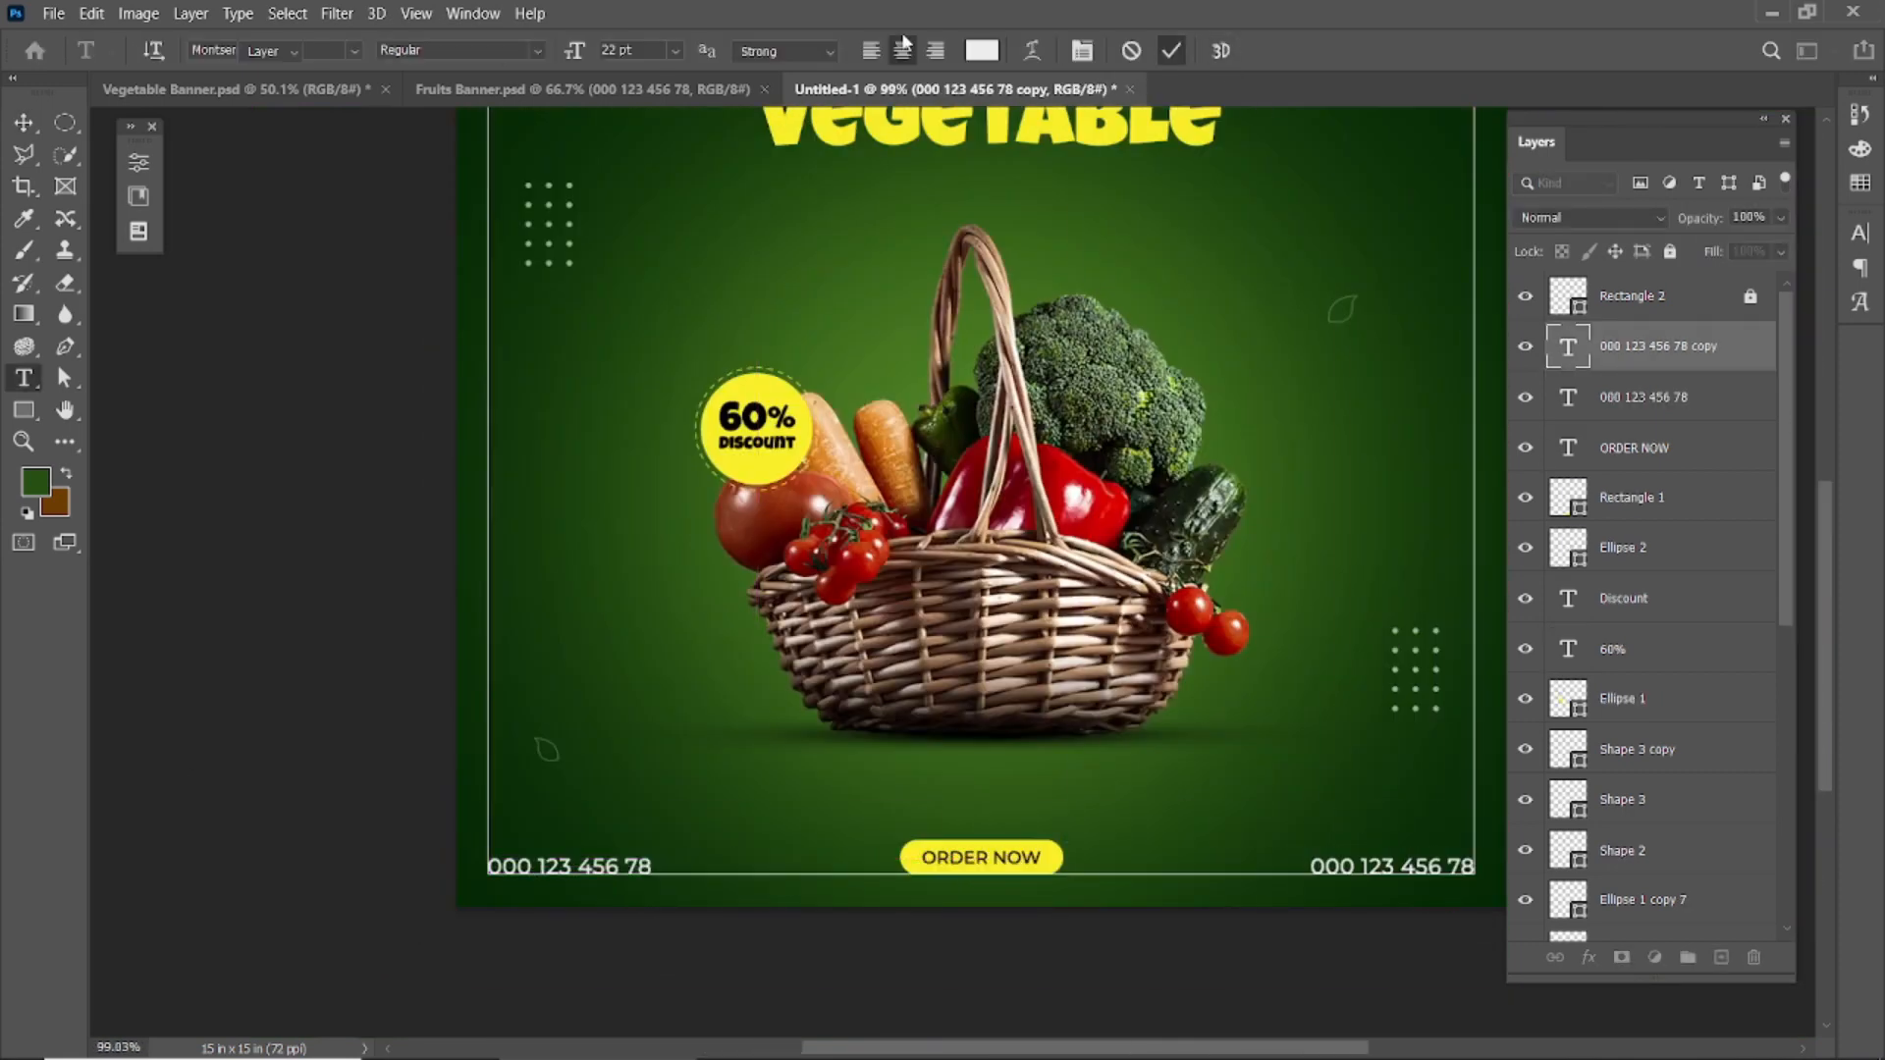
key("v")
- Look at the other open banner documents for reference and return to the Untitled-1 document
left_click(677, 90)
left_click(1043, 972)
left_click(338, 92)
left_click(901, 90)
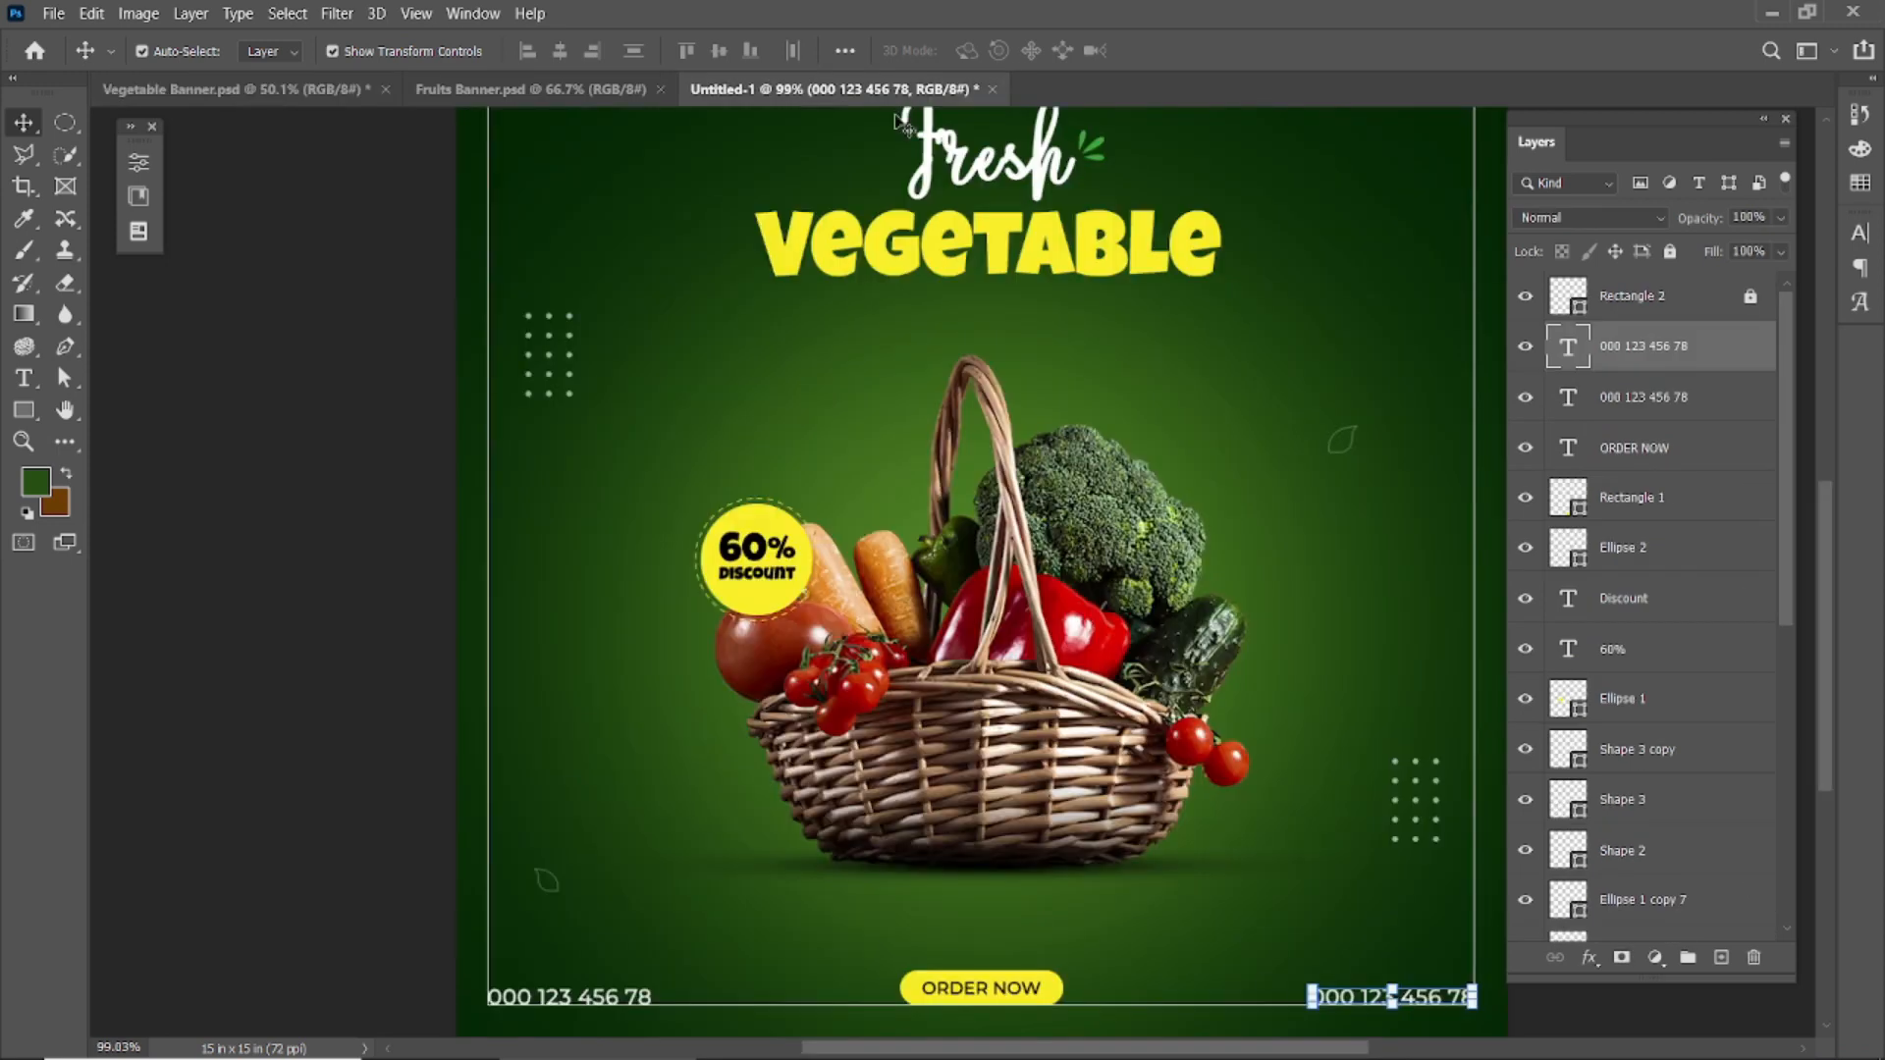
double_click(1370, 999)
type("ww")
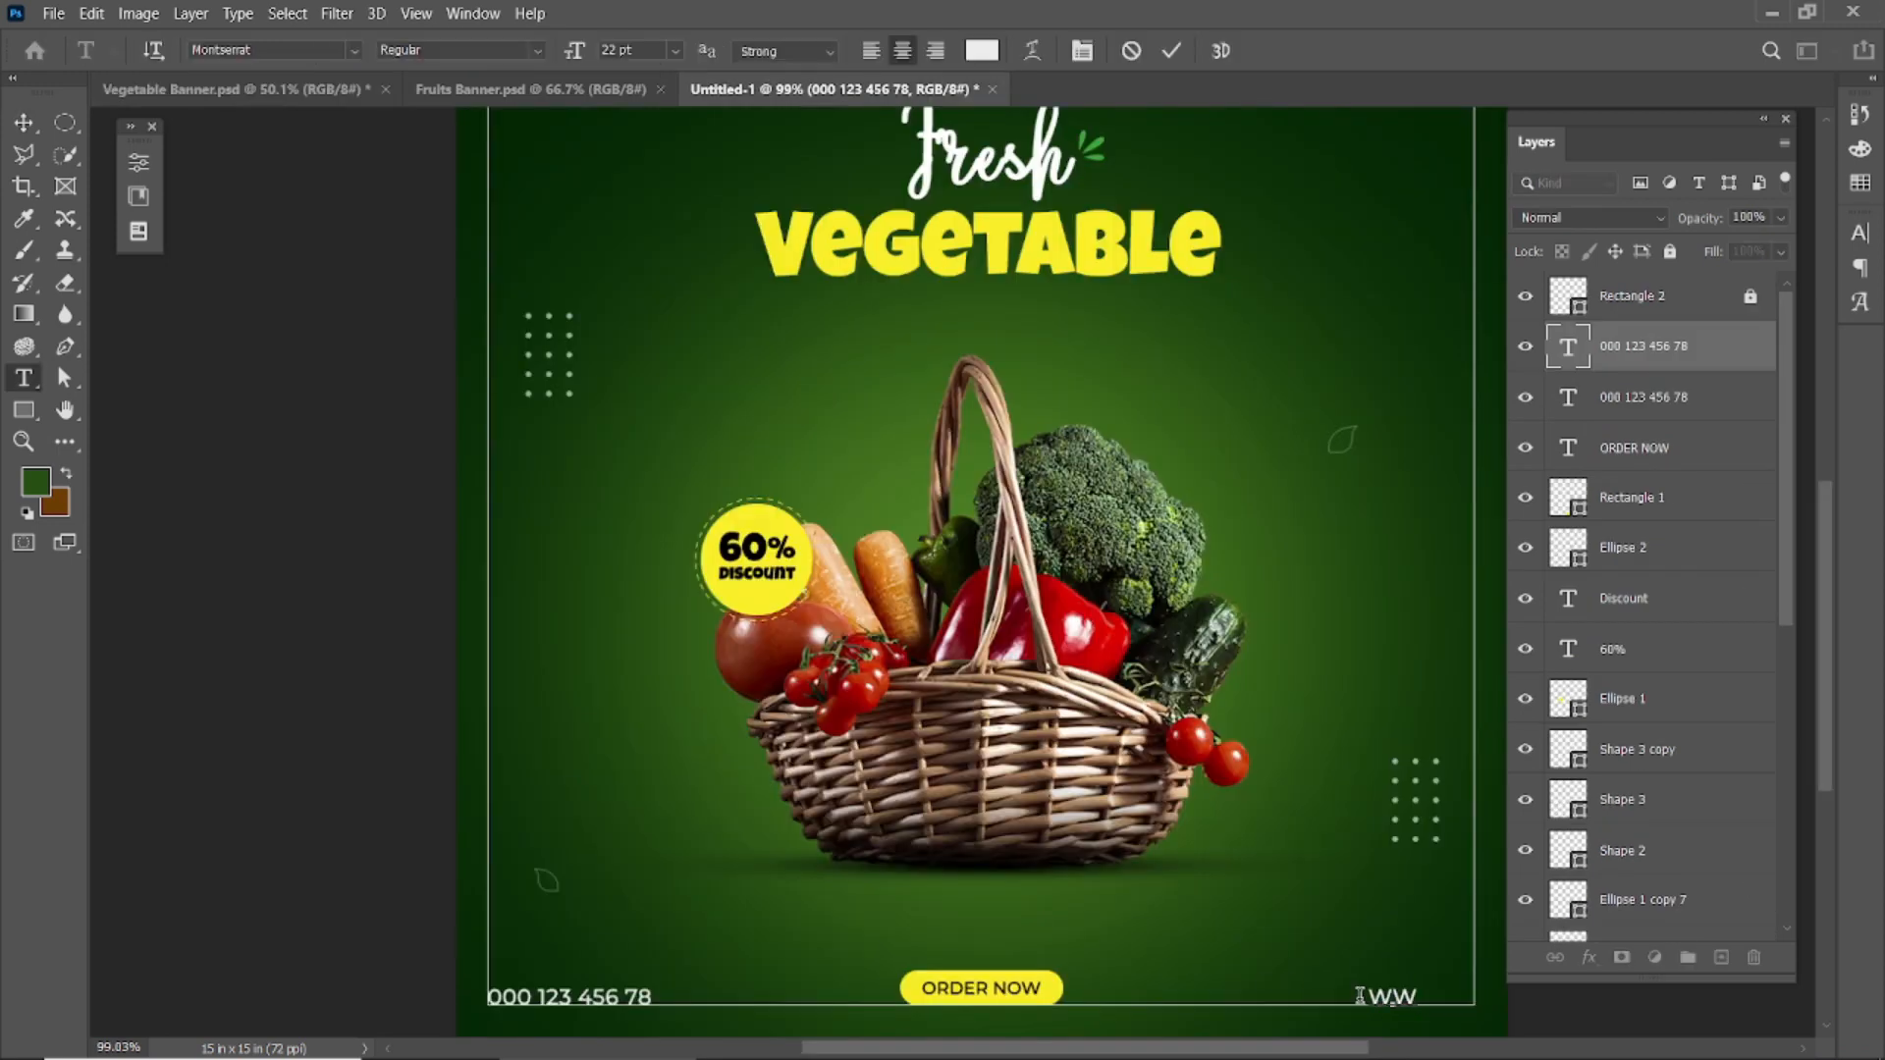
type("w.WEBSITE")
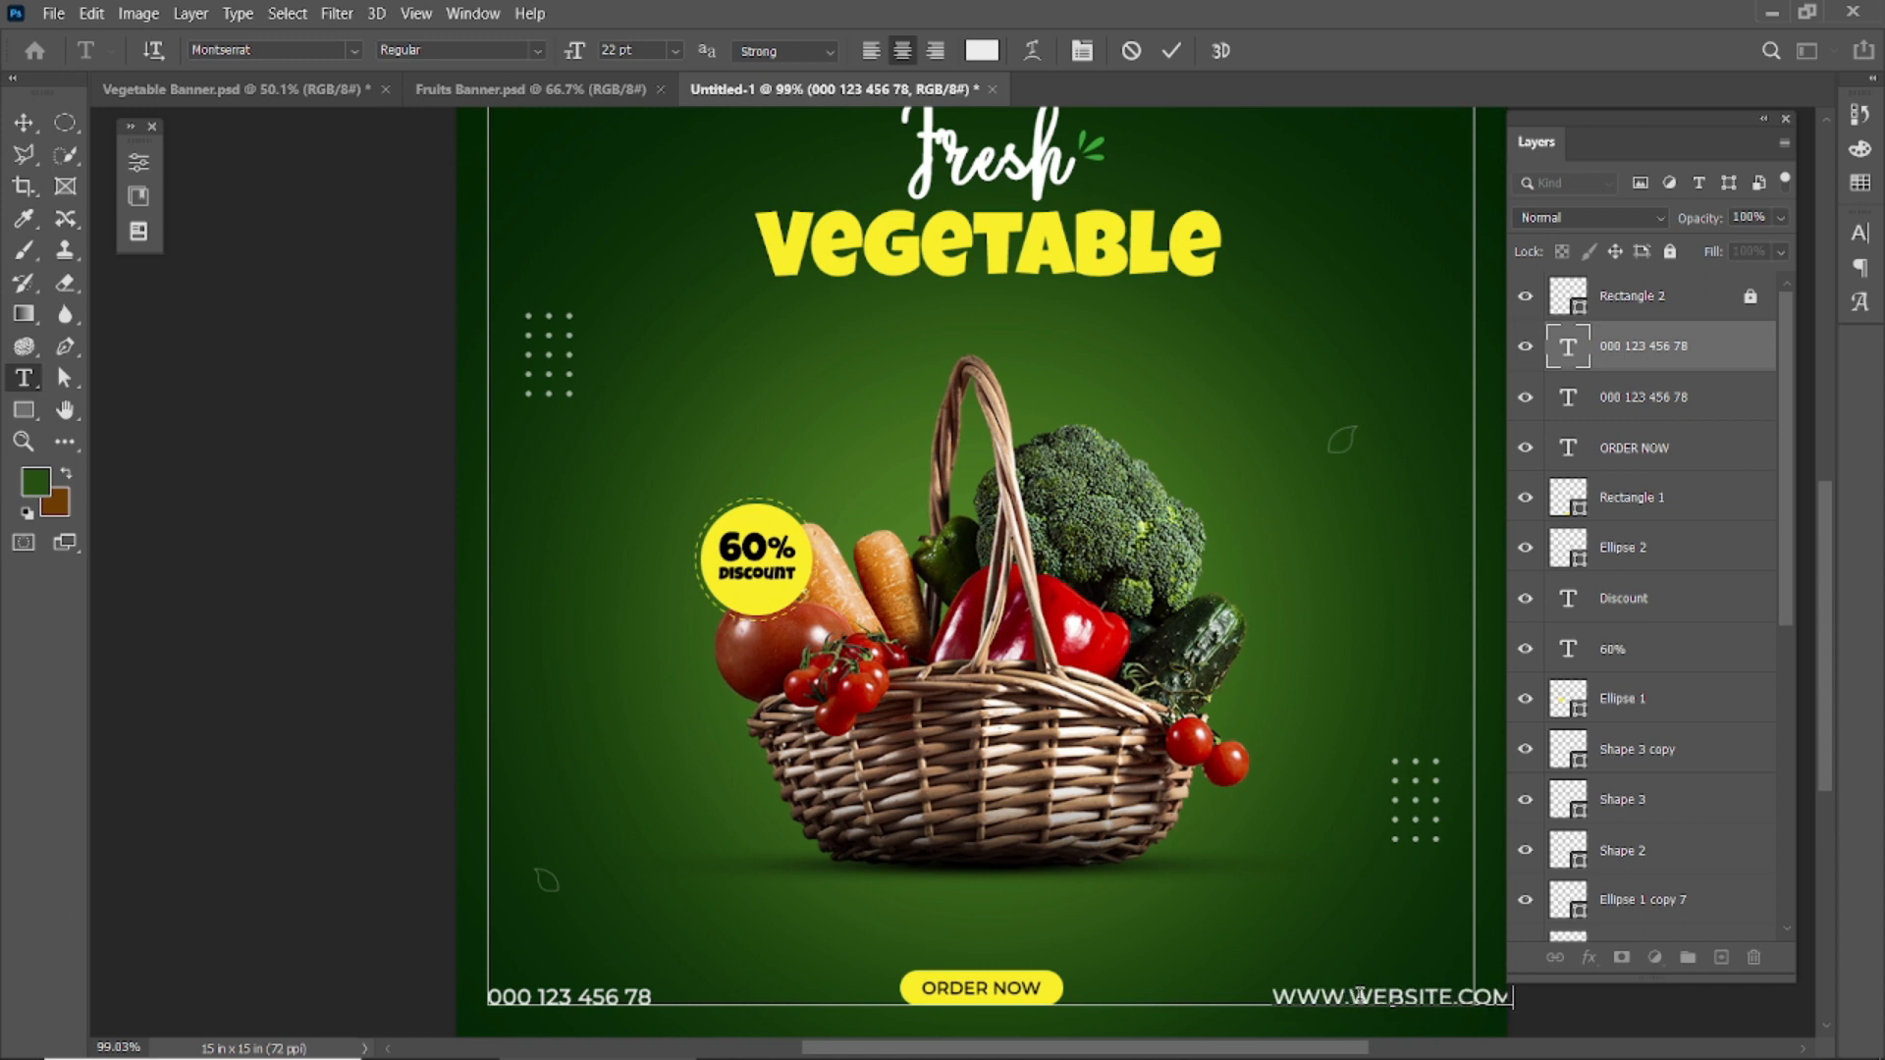
left_click(1169, 51)
double_click(1340, 997)
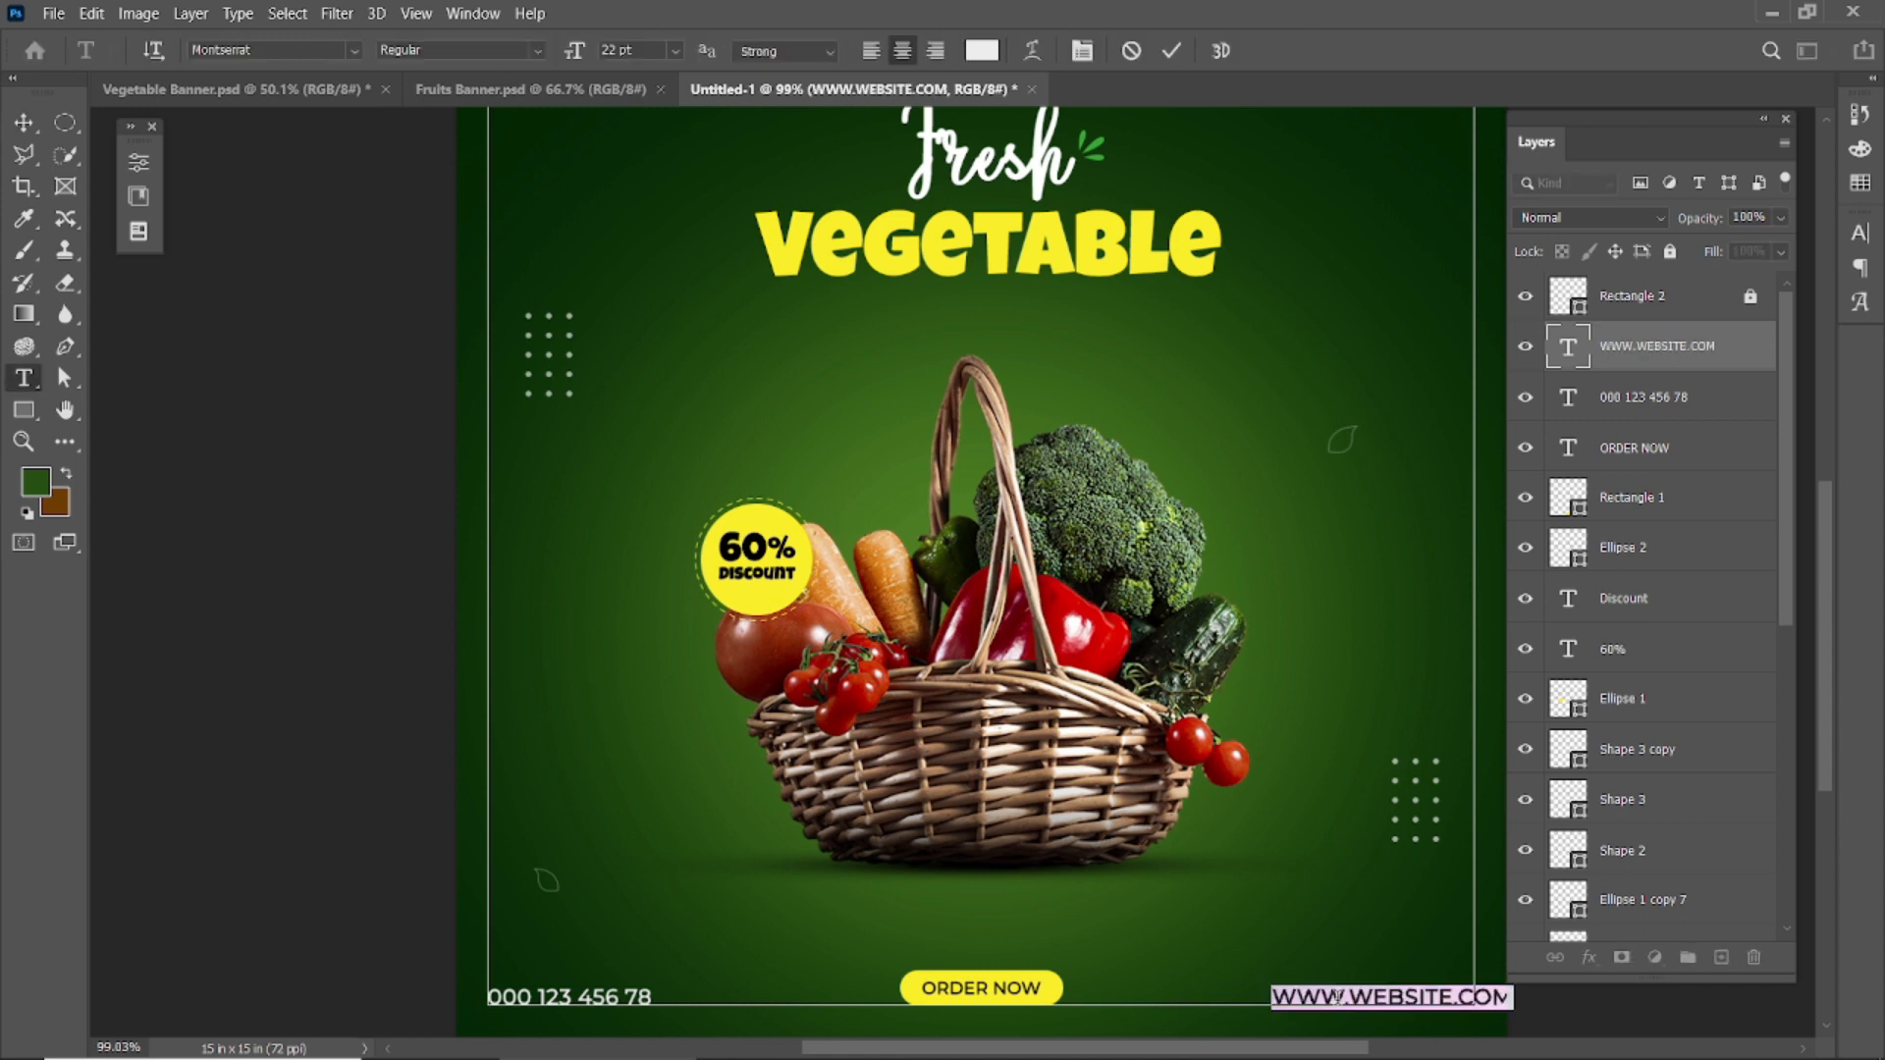
type("www.website.com")
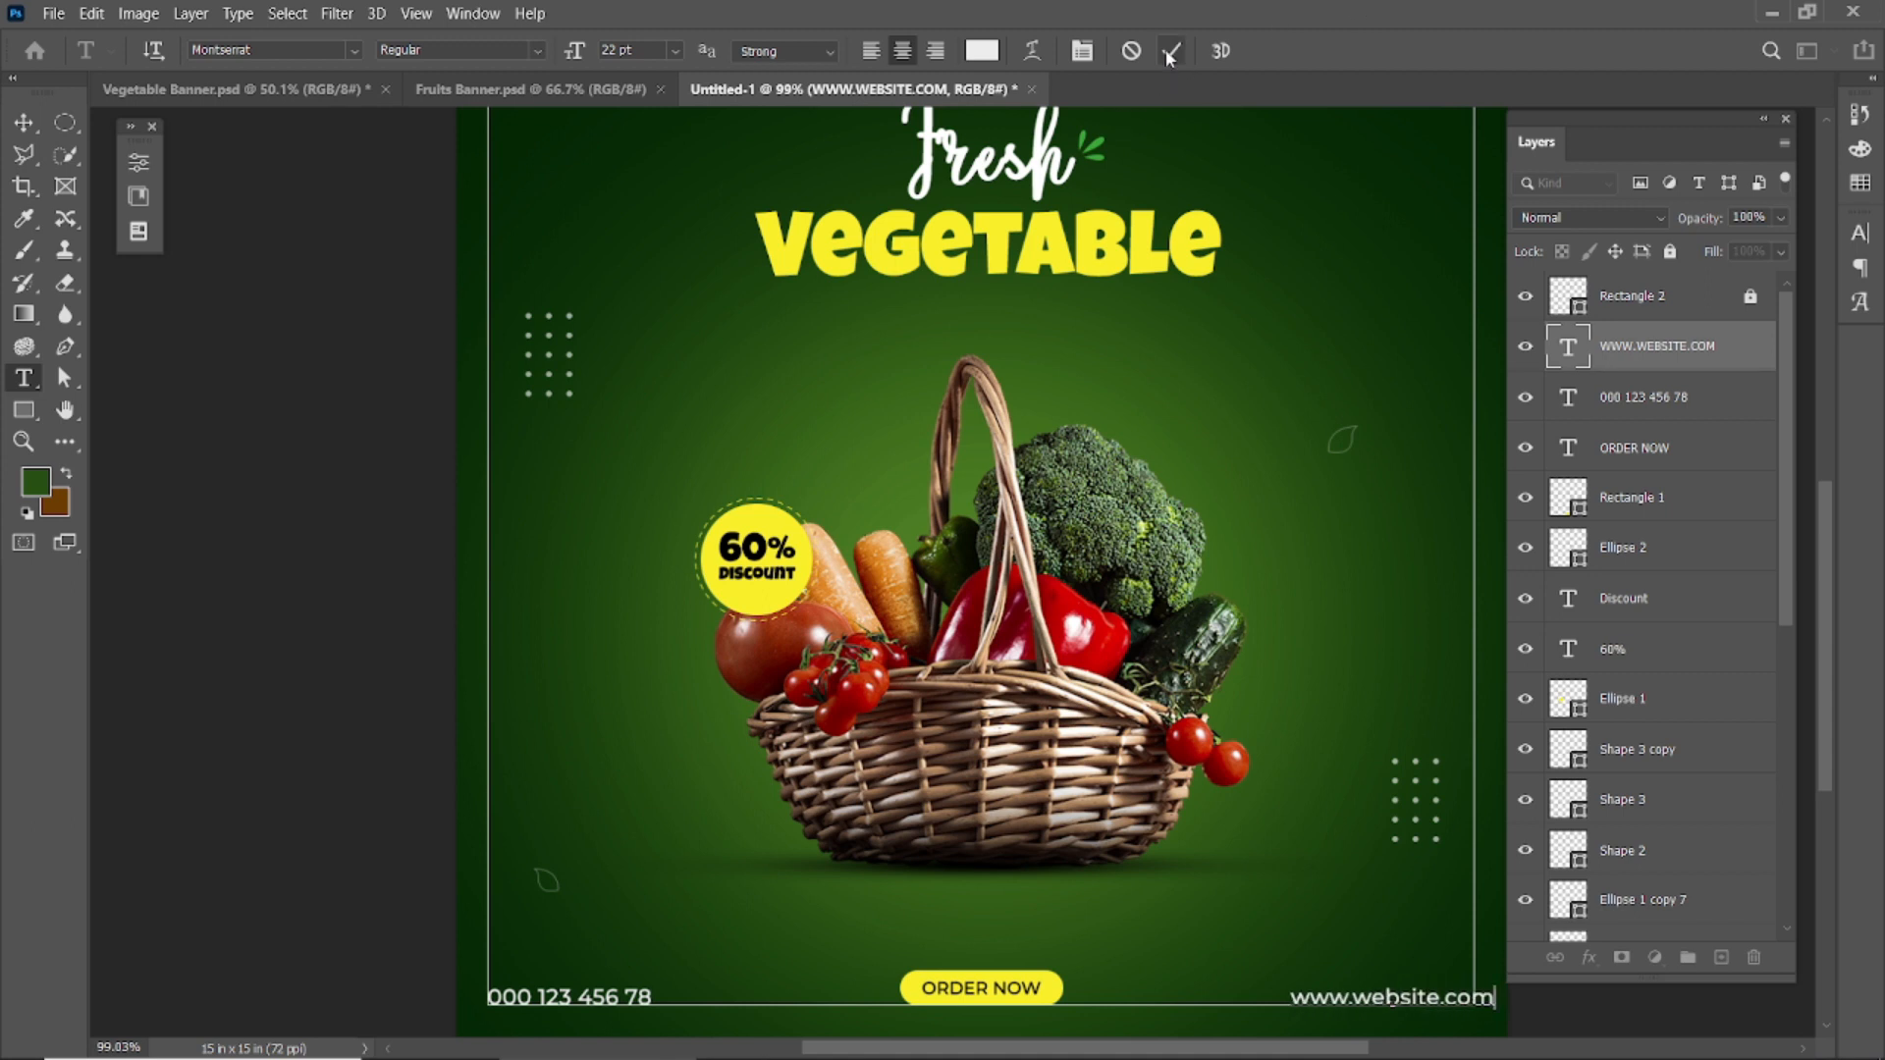
left_click(1169, 51)
key("v")
left_click(1319, 940)
mouse_move(1346, 1005)
left_mouse_down()
mouse_move(1312, 1008)
mouse_move(1327, 1007)
left_mouse_up()
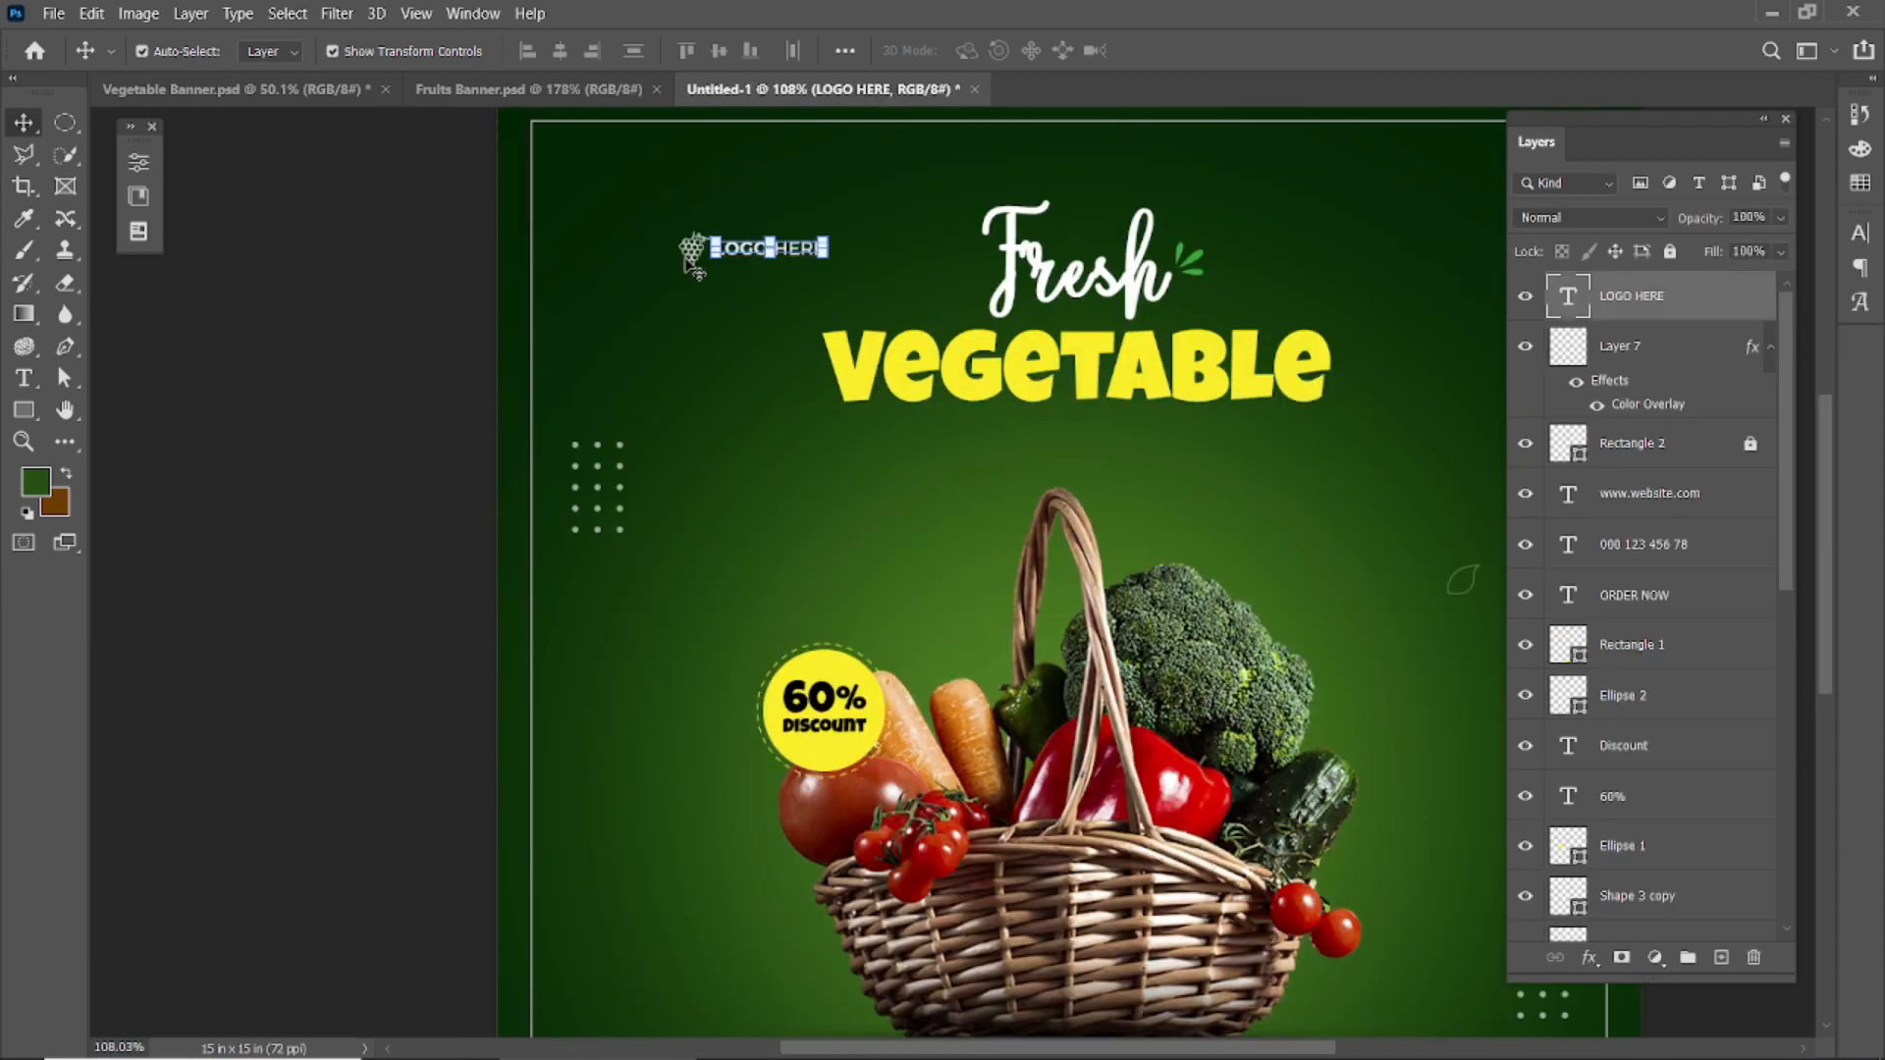
- Place the white grape logo and LOGO HERE text together in the frame's upper-left corner
left_click_drag(714, 173, 656, 211)
key("Return")
left_click(543, 226)
left_click_drag(655, 211, 650, 478)
left_click(522, 403)
left_click(591, 414, "shift")
key("Left")
key("Left")
key("Left")
left_click(320, 341)
- Hide the Rectangle 2 layer that holds the white frame
scroll(756, 447, "down", 8)
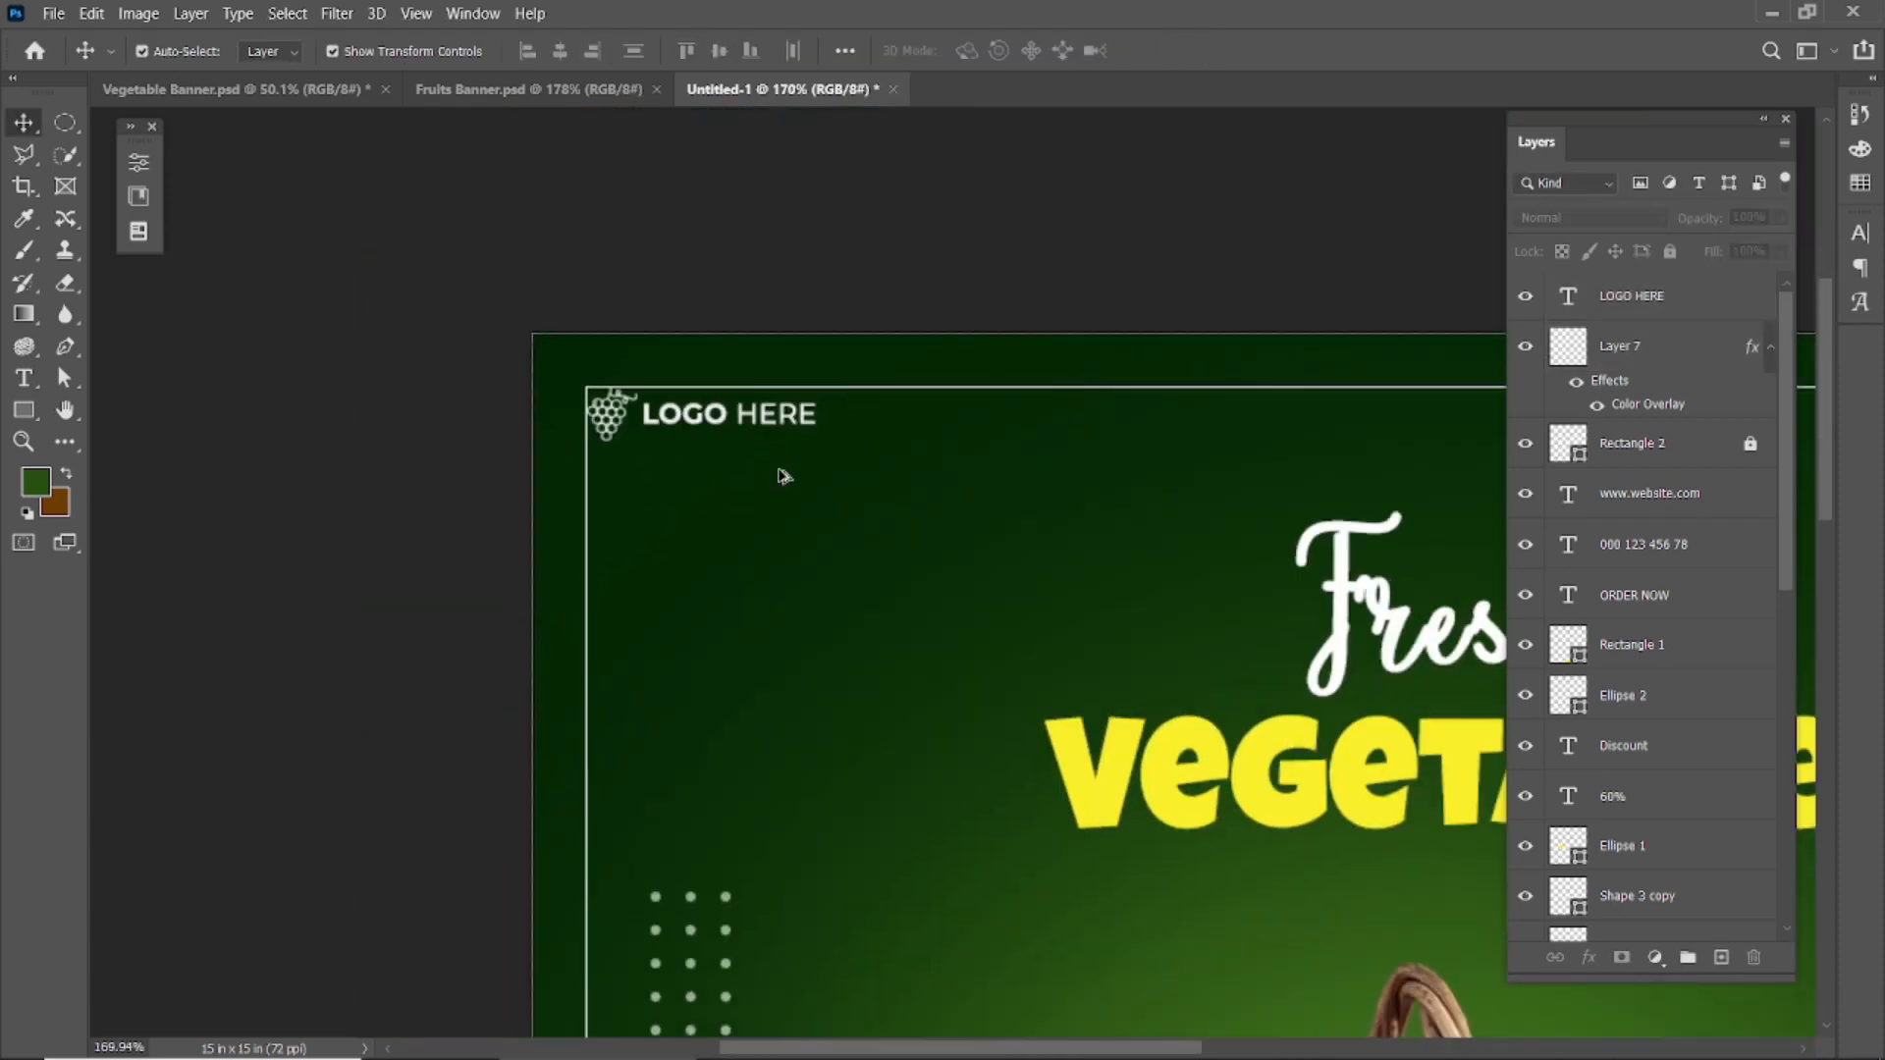
scroll(1306, 490, "up", 3)
left_click(1524, 444)
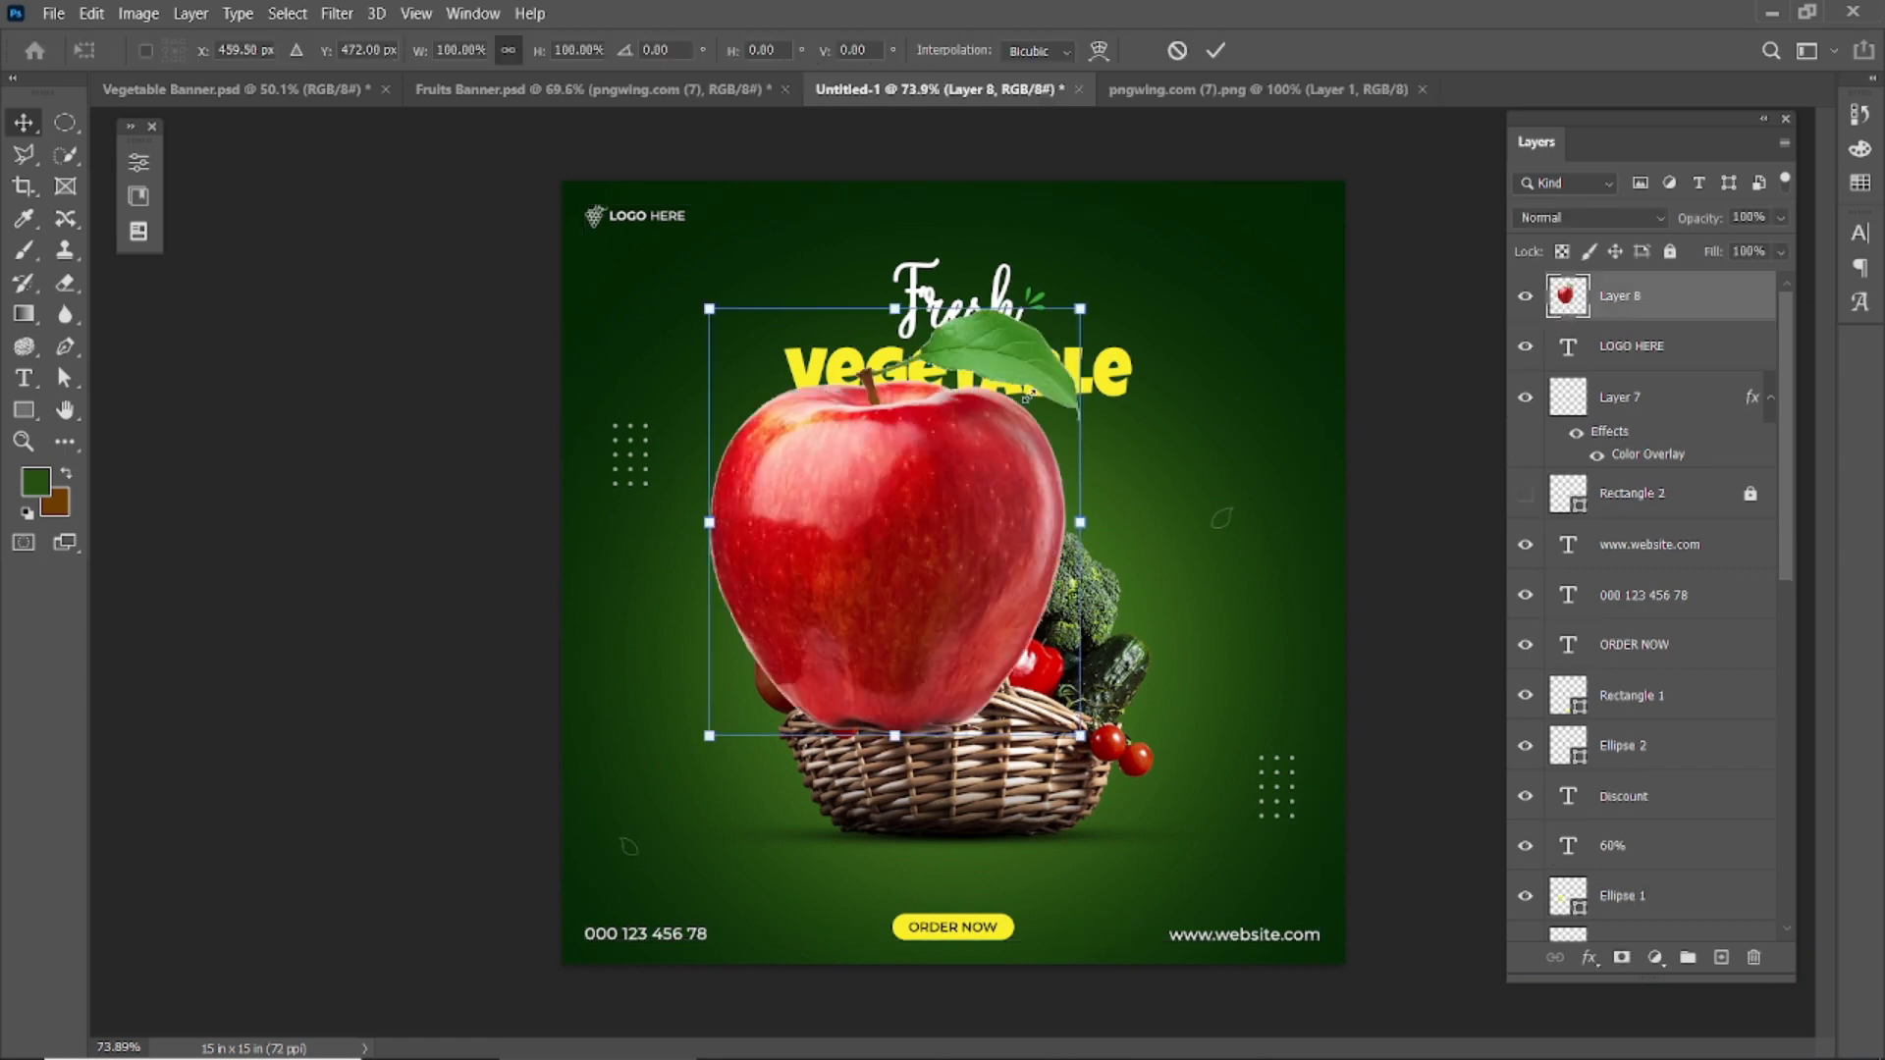
- Scale the apple down to a small accent, rotate it about 29°, and place it beside the discount badge
left_click_drag(716, 294, 666, 582)
scroll(838, 563, "up", 2)
left_click_drag(645, 529, 620, 583)
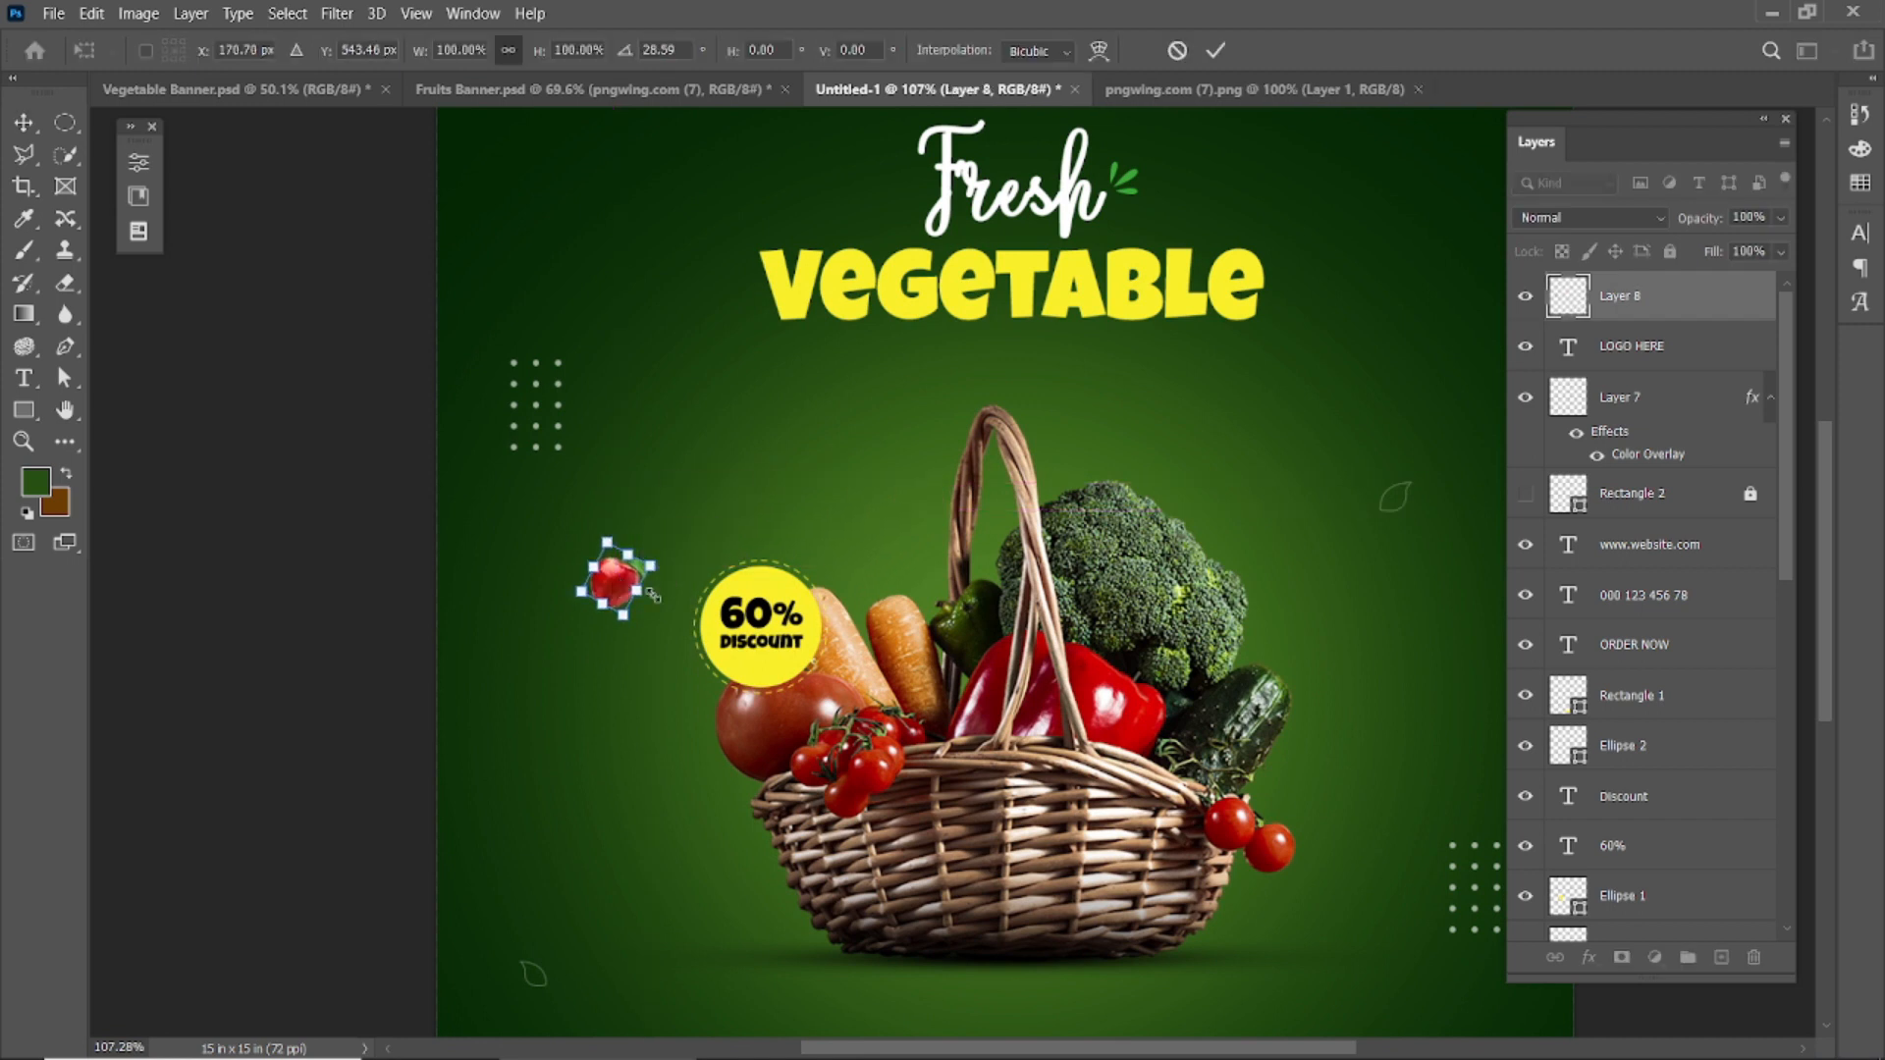
left_click(1215, 49)
- Apply the Sharpen filter to the small apple
left_click(336, 13)
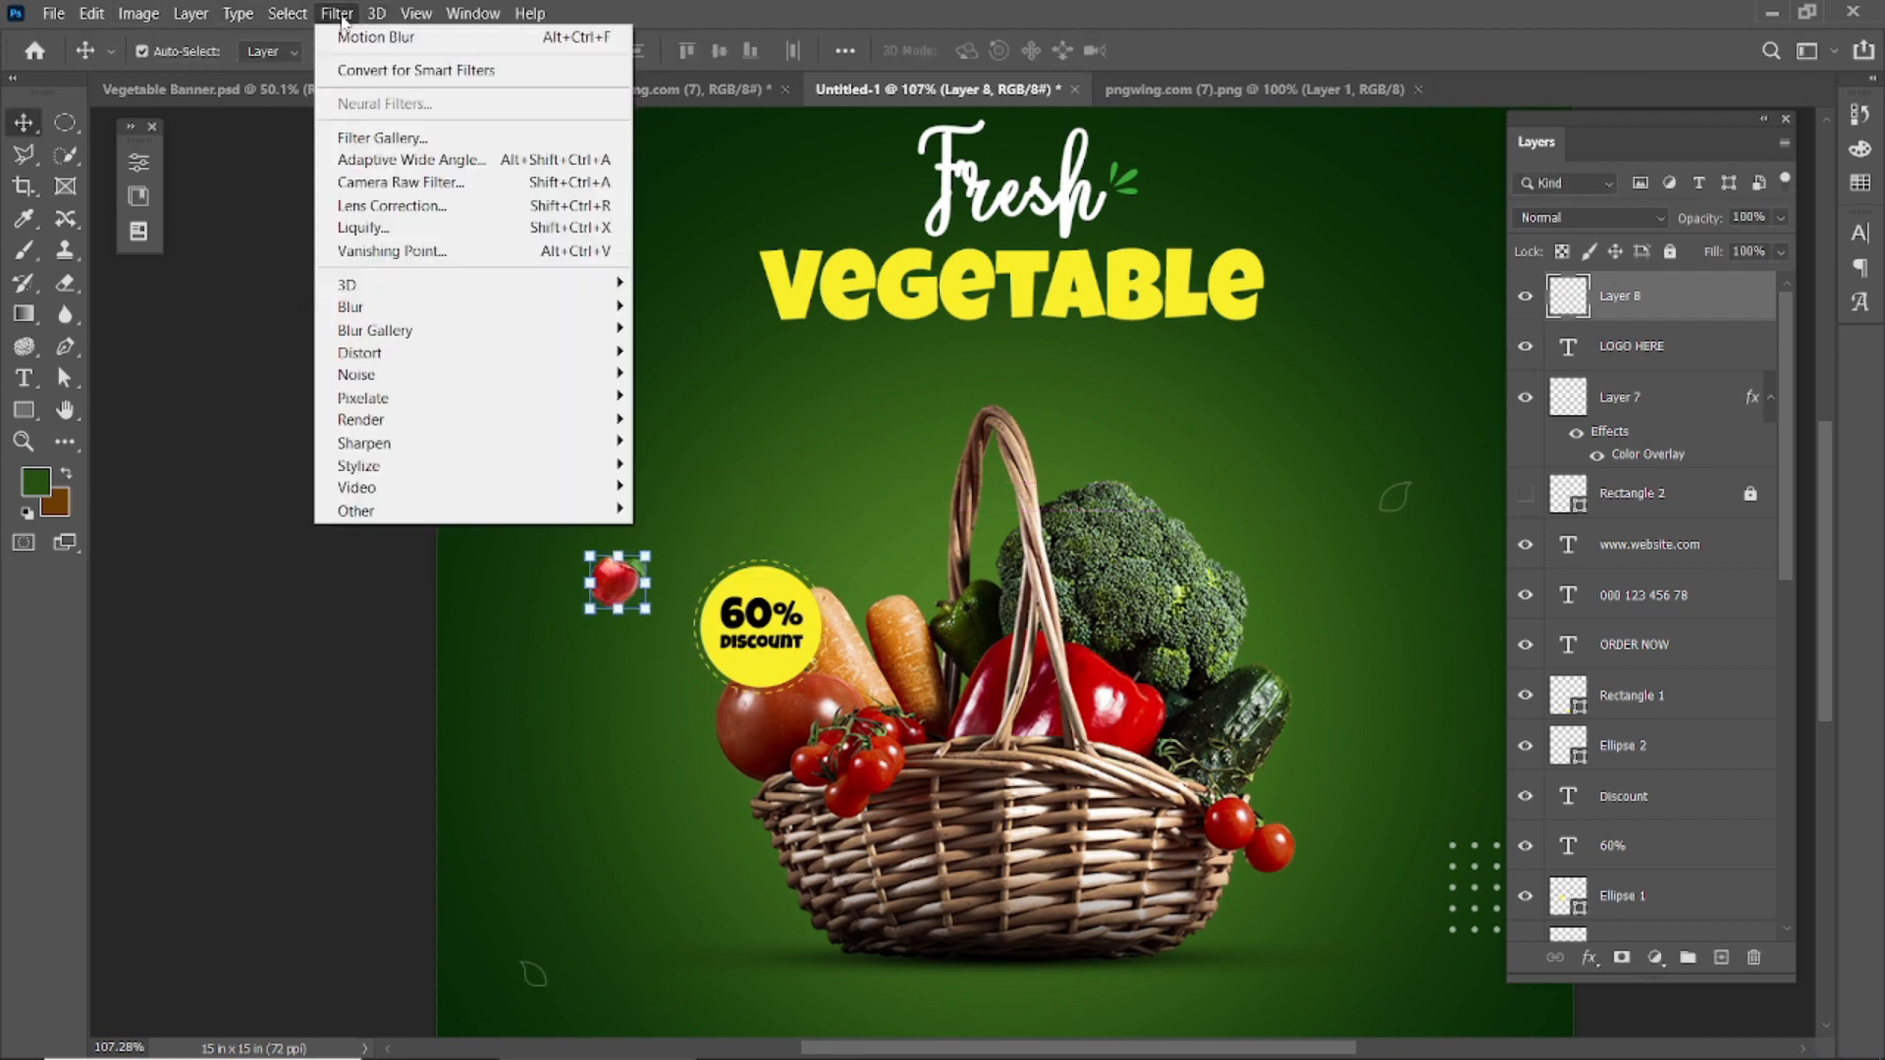
mouse_move(510, 443)
left_click(668, 465)
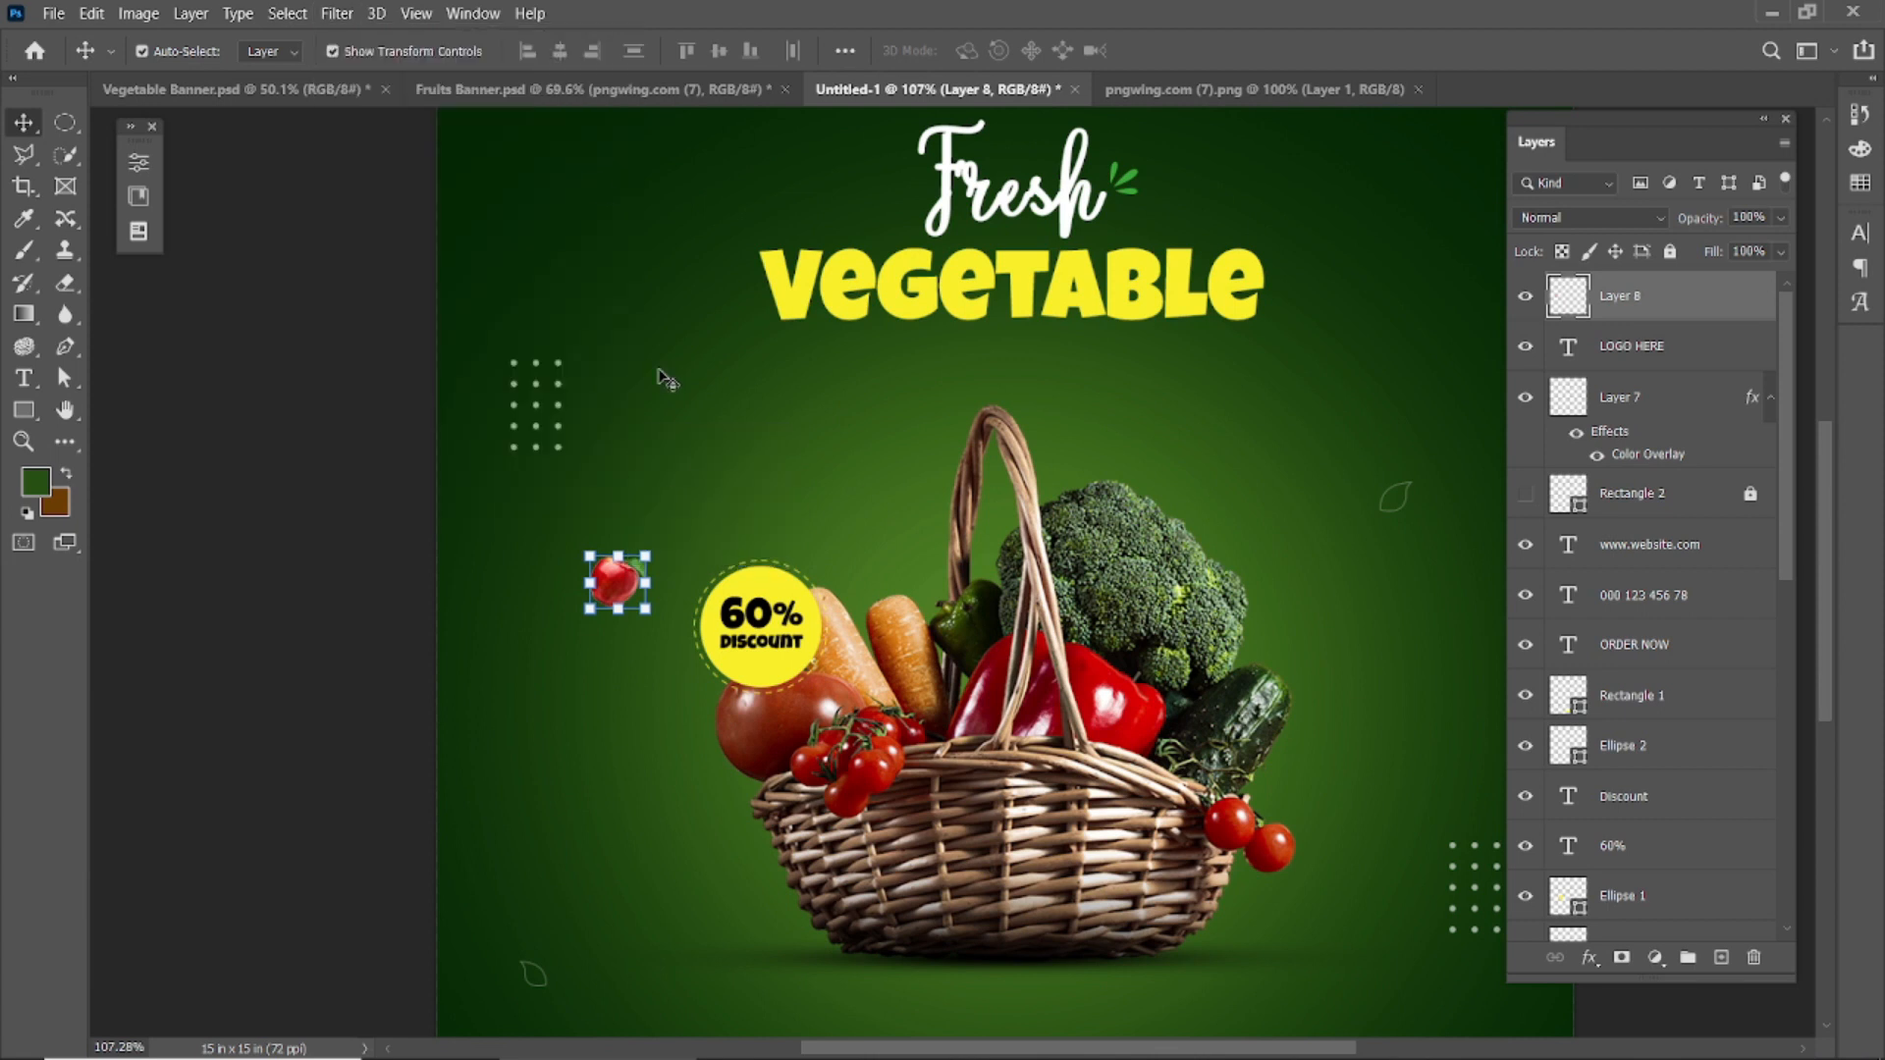
- Try a Motion Blur on the apple with an angle of 81° and a distance of 11 pixels
left_click(337, 12)
mouse_move(545, 308)
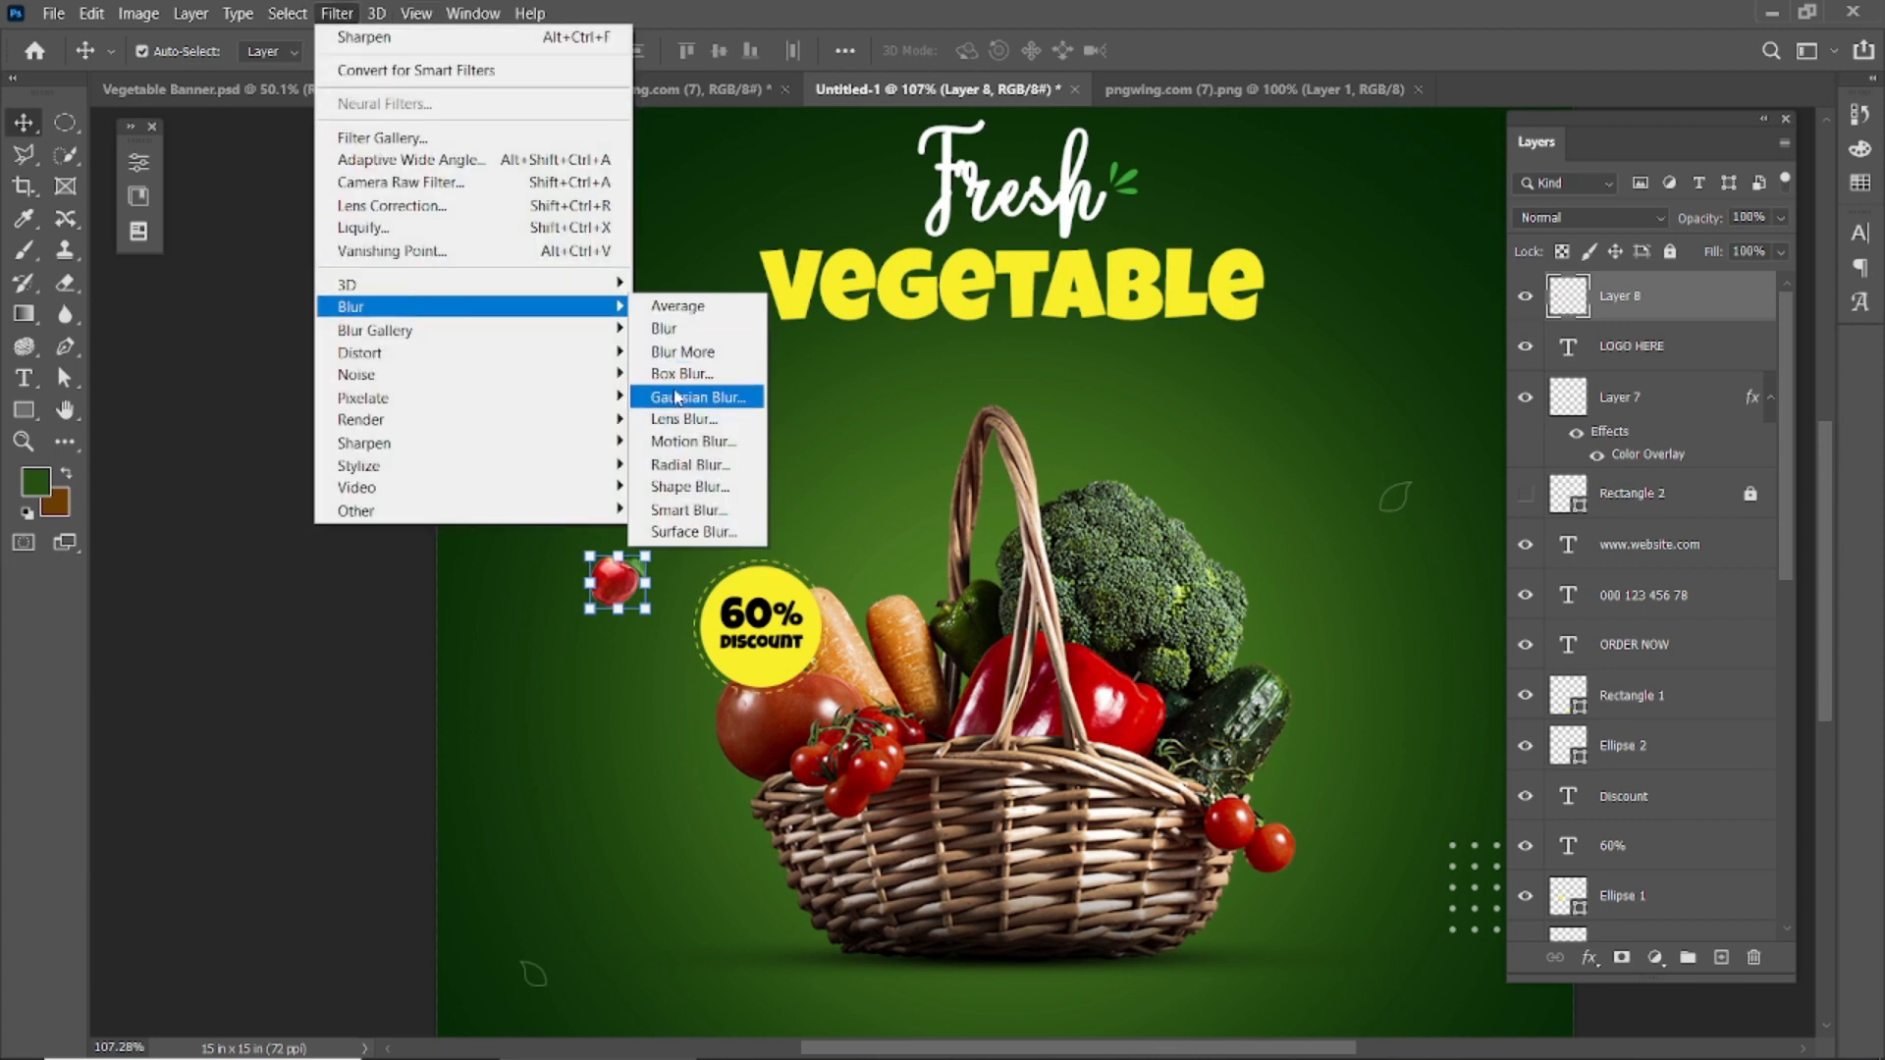
left_click(685, 439)
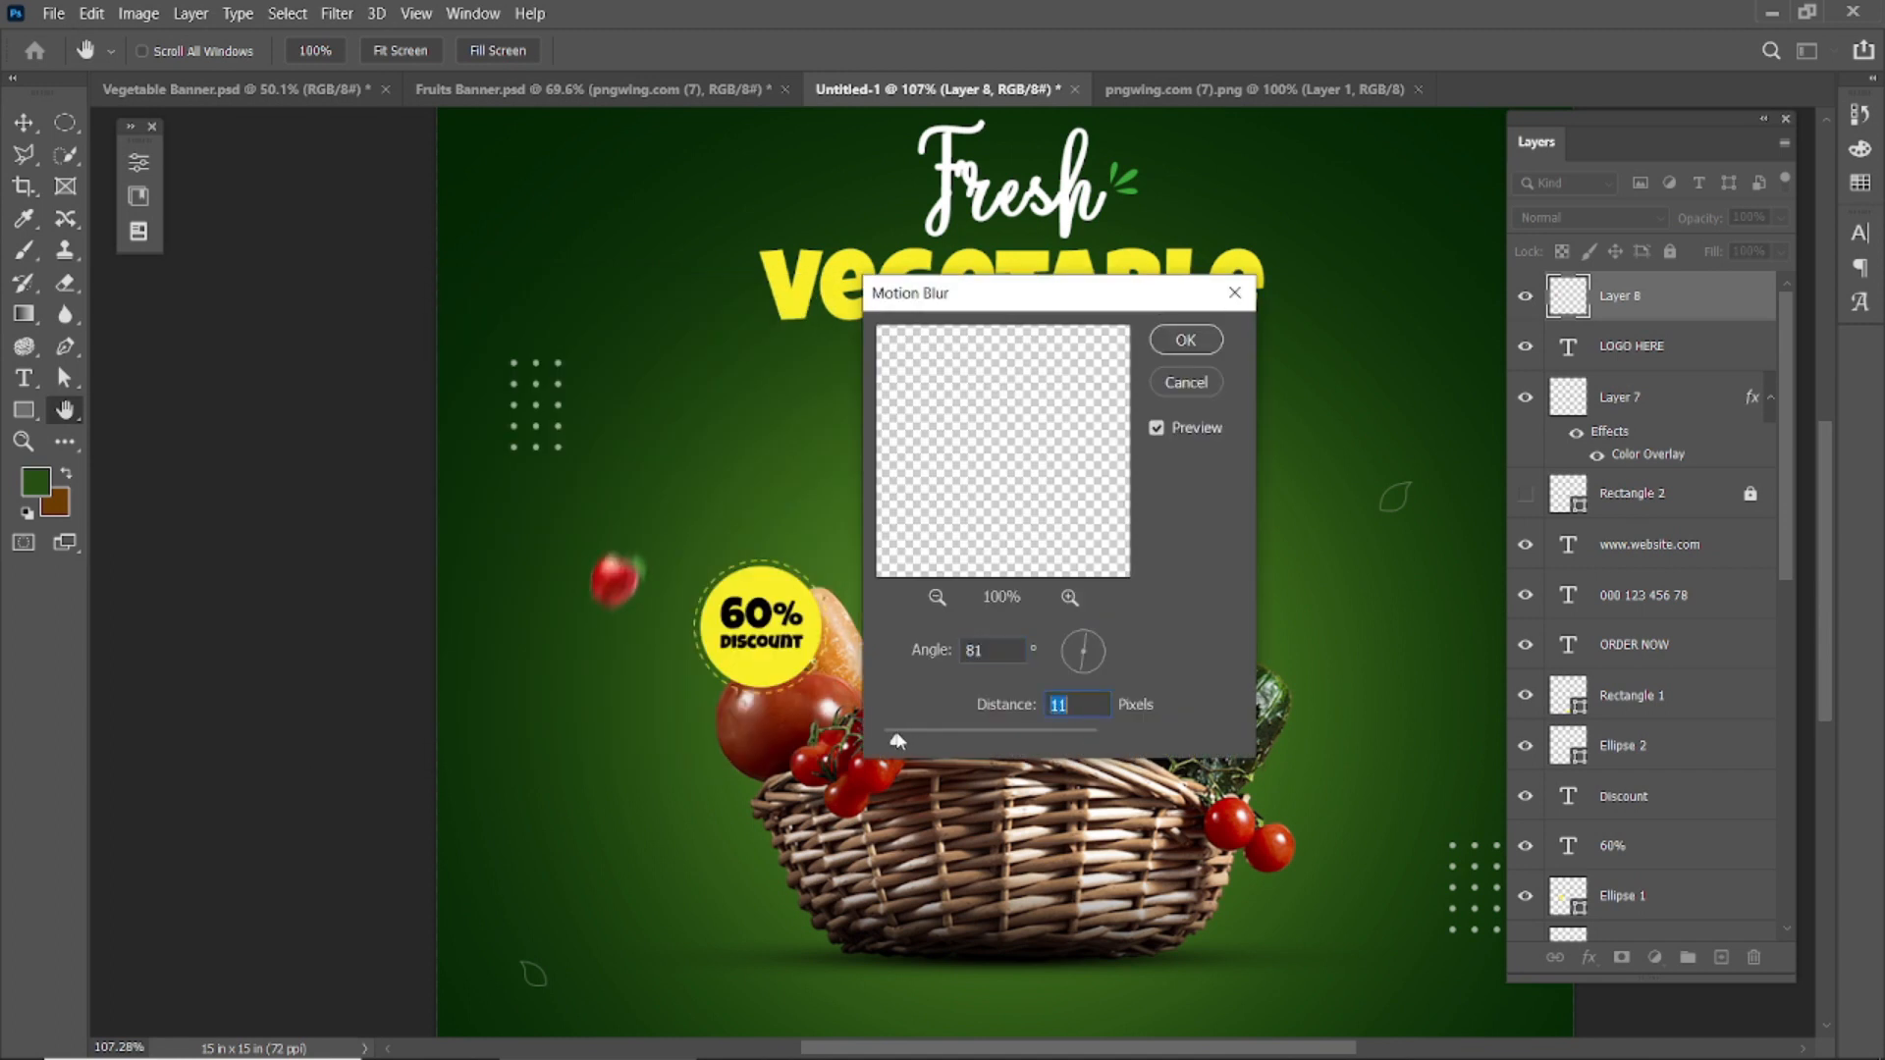
left_click(1186, 339)
key("v")
- Try a Radial Blur on the apple, then undo it
scroll(680, 598, "up", 3)
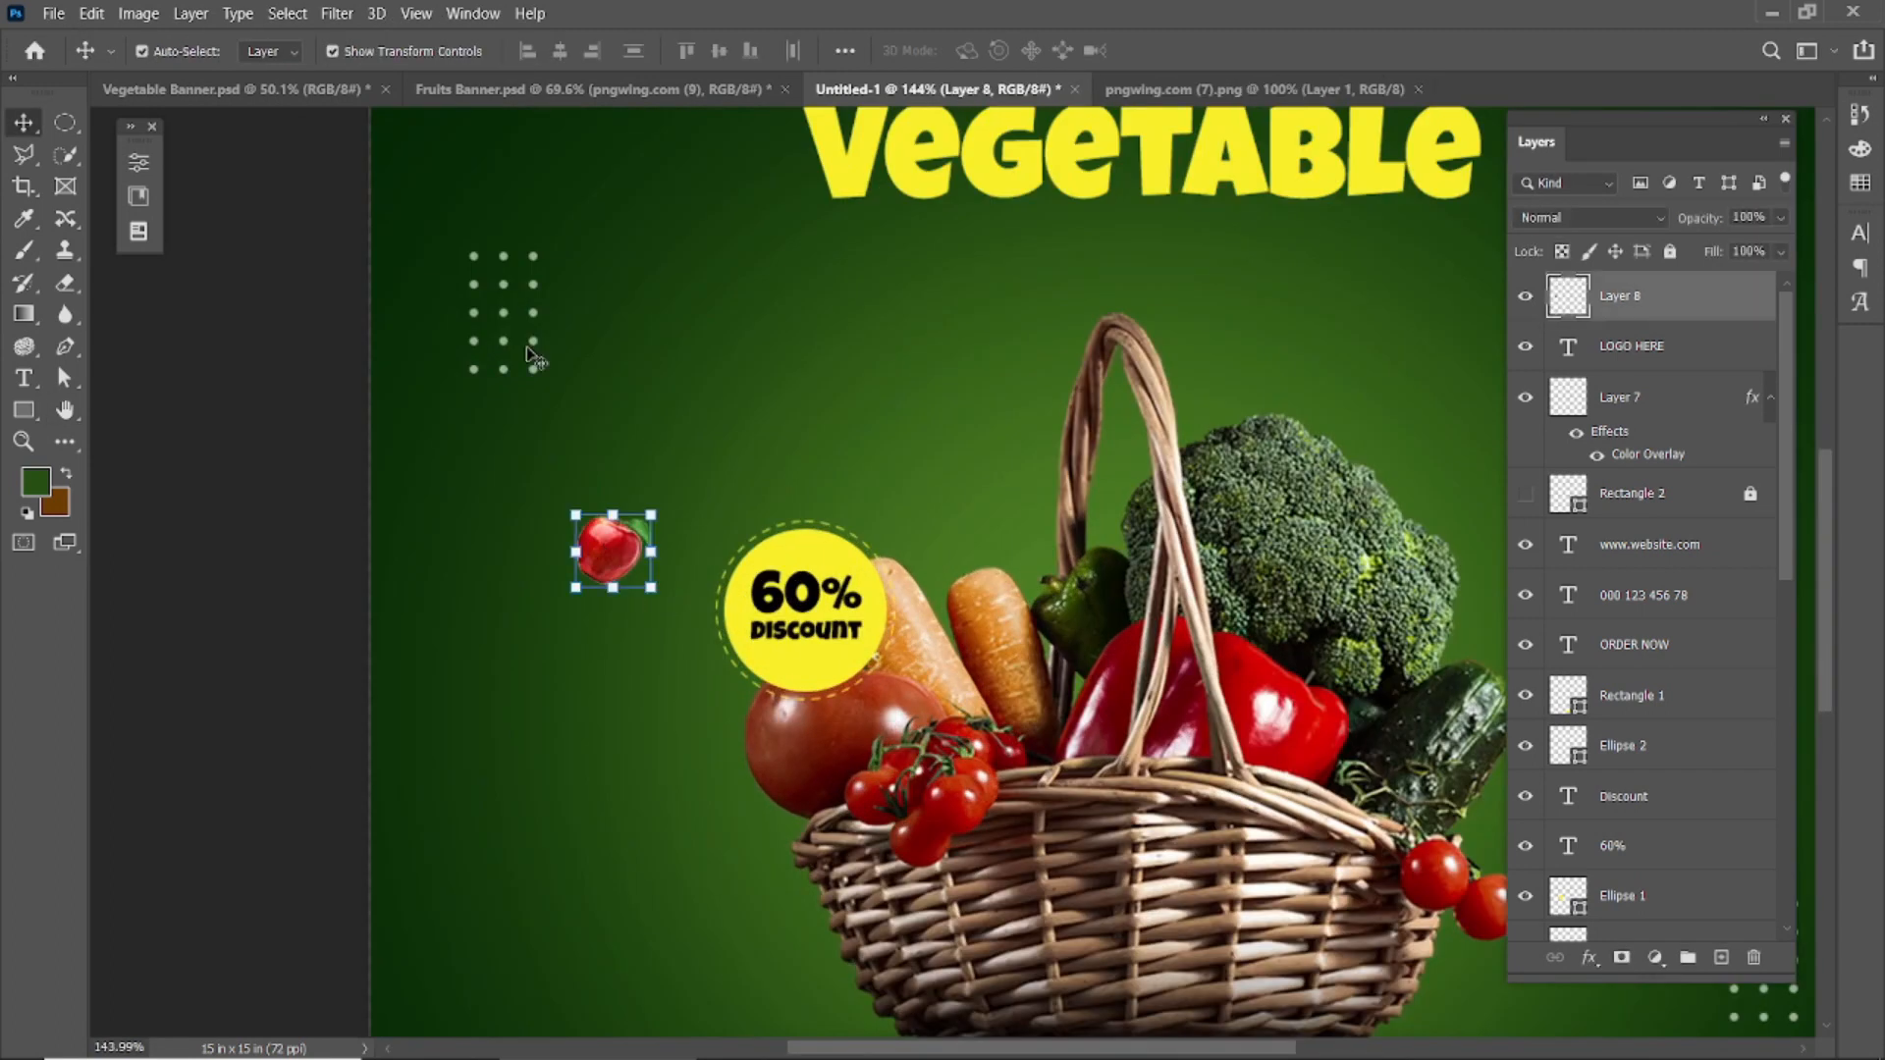
left_click(338, 14)
mouse_move(550, 307)
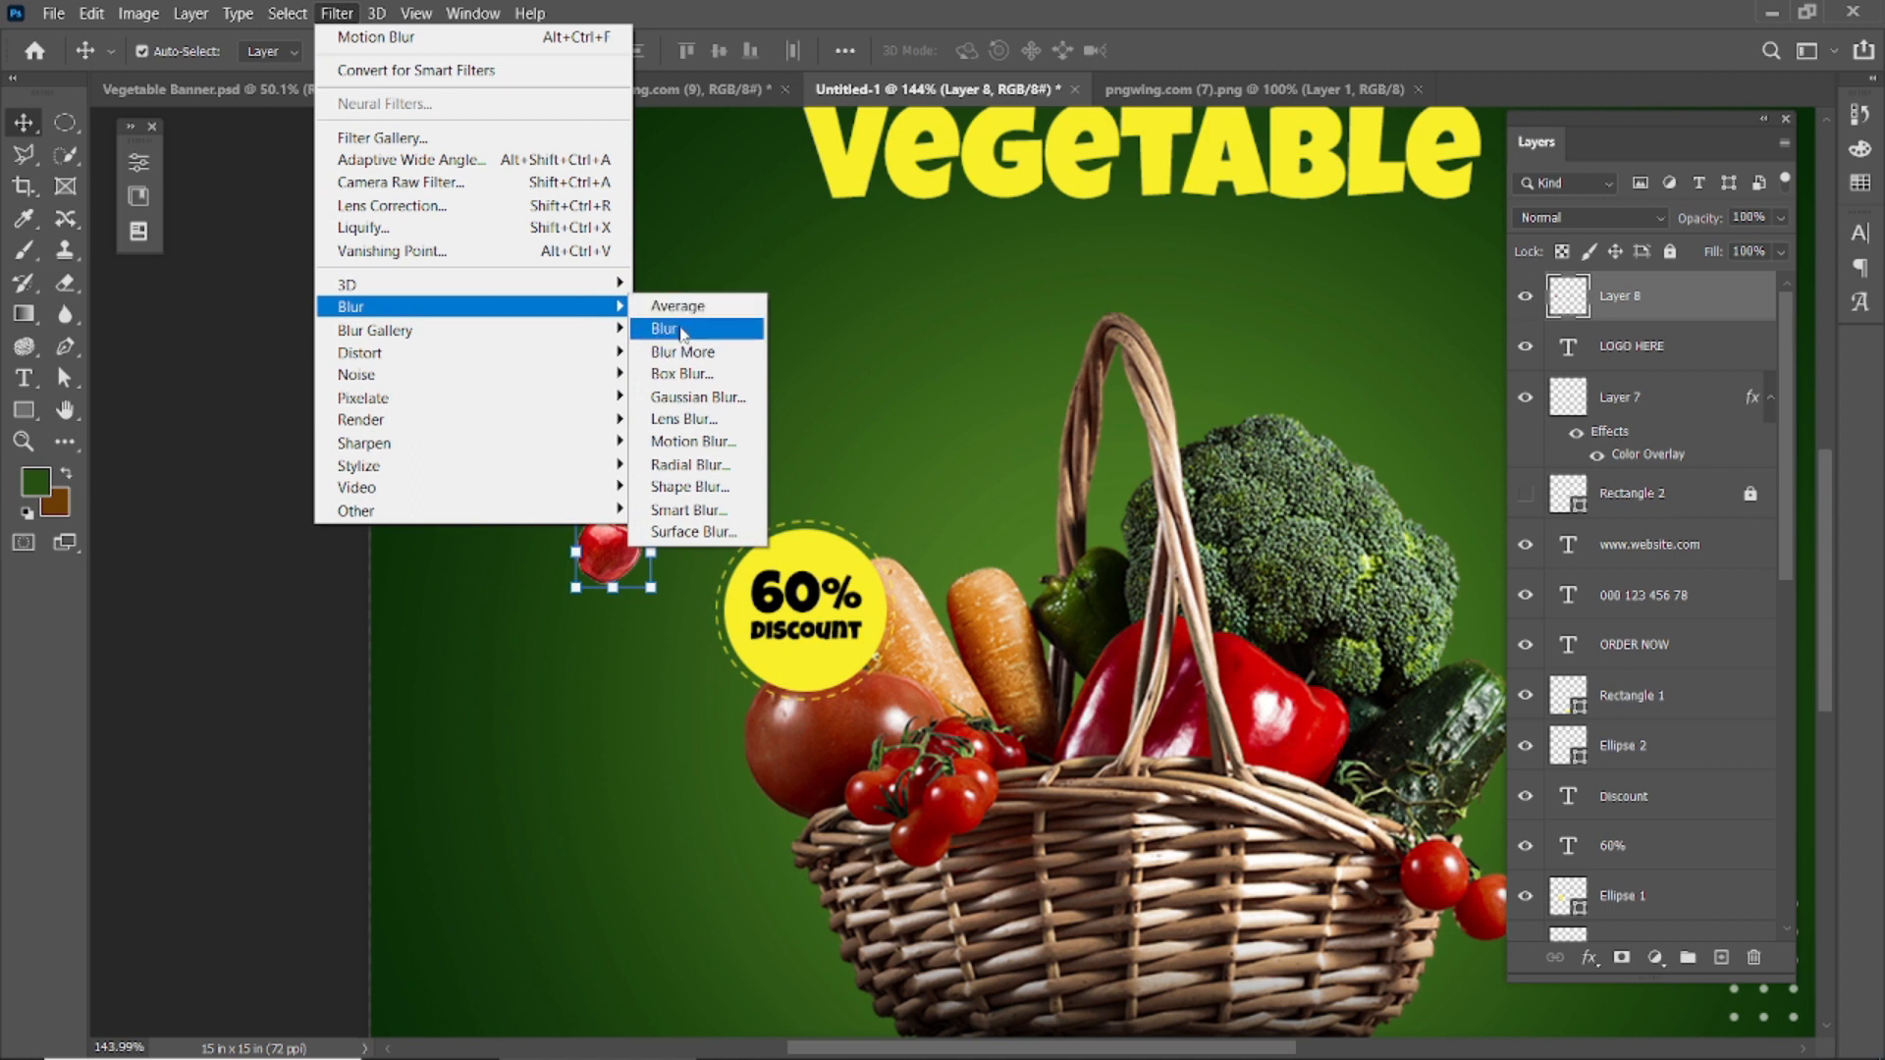
left_click(703, 468)
left_click_drag(571, 305, 1000, 274)
left_click(1119, 324)
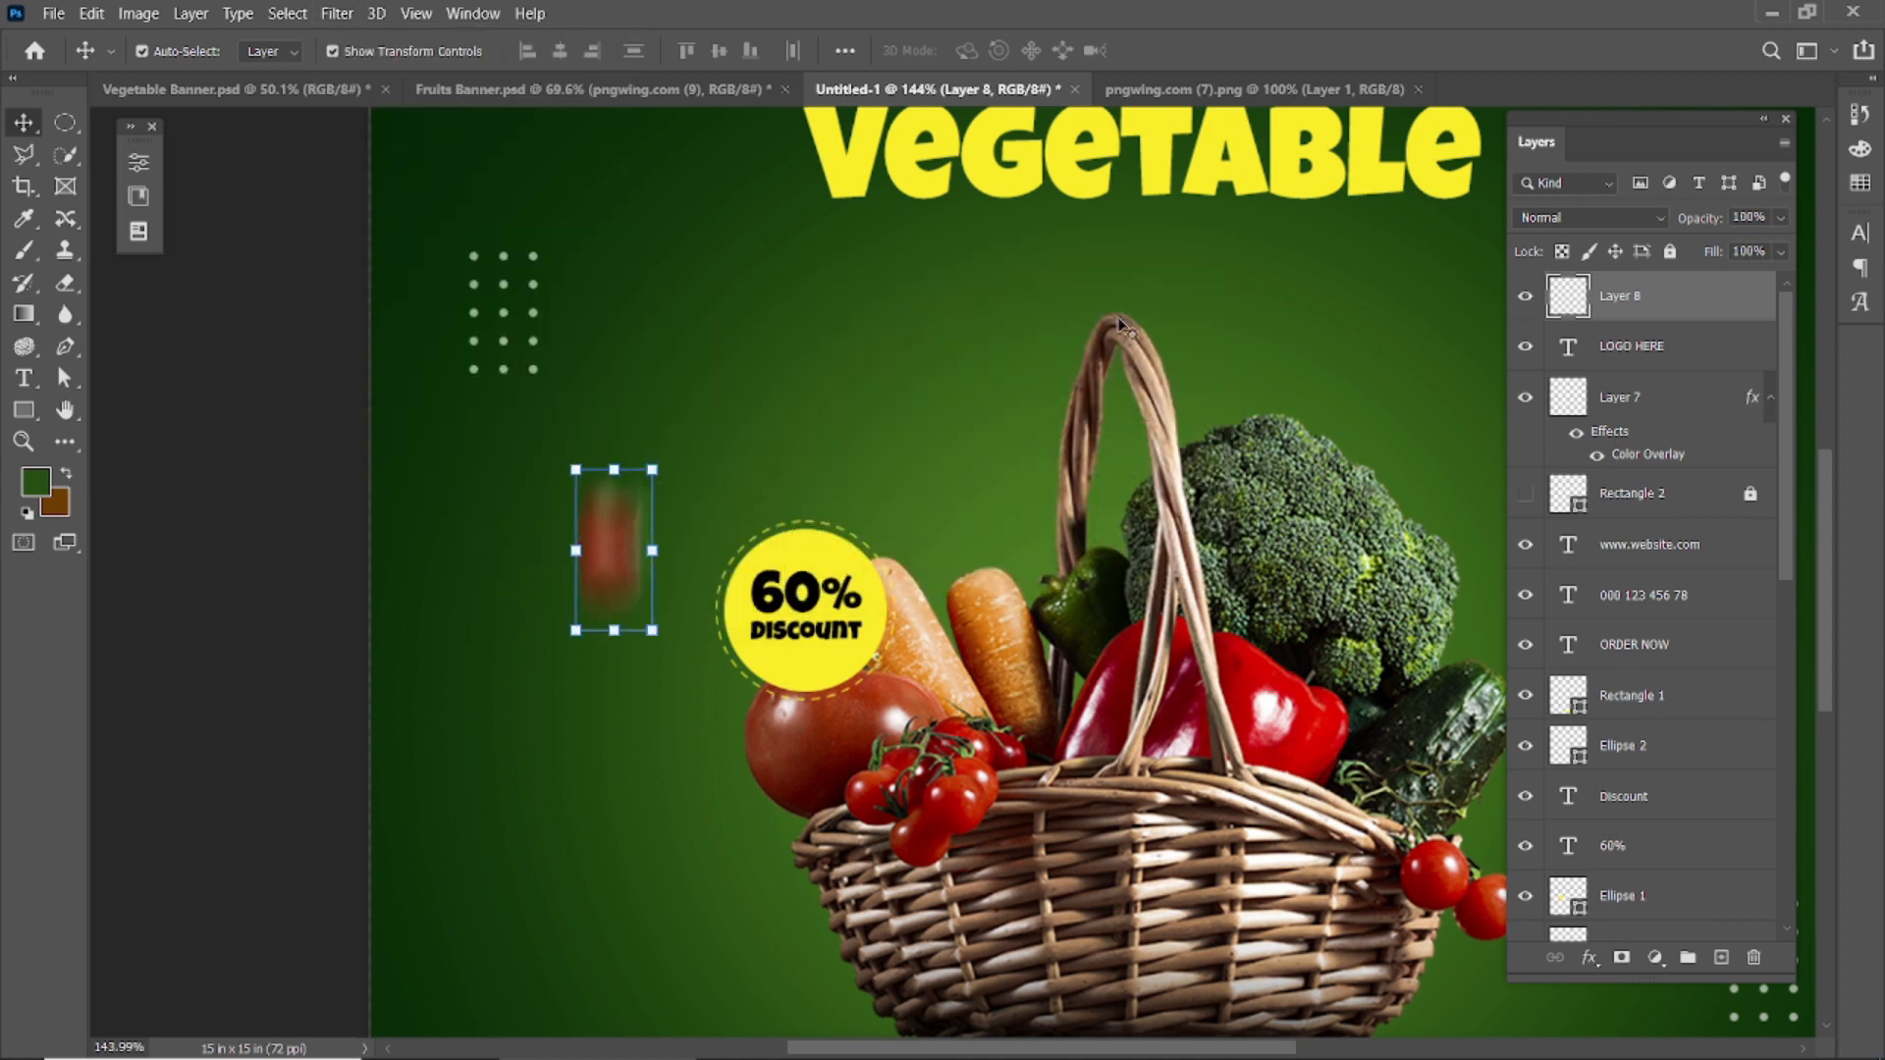
key("ctrl+z")
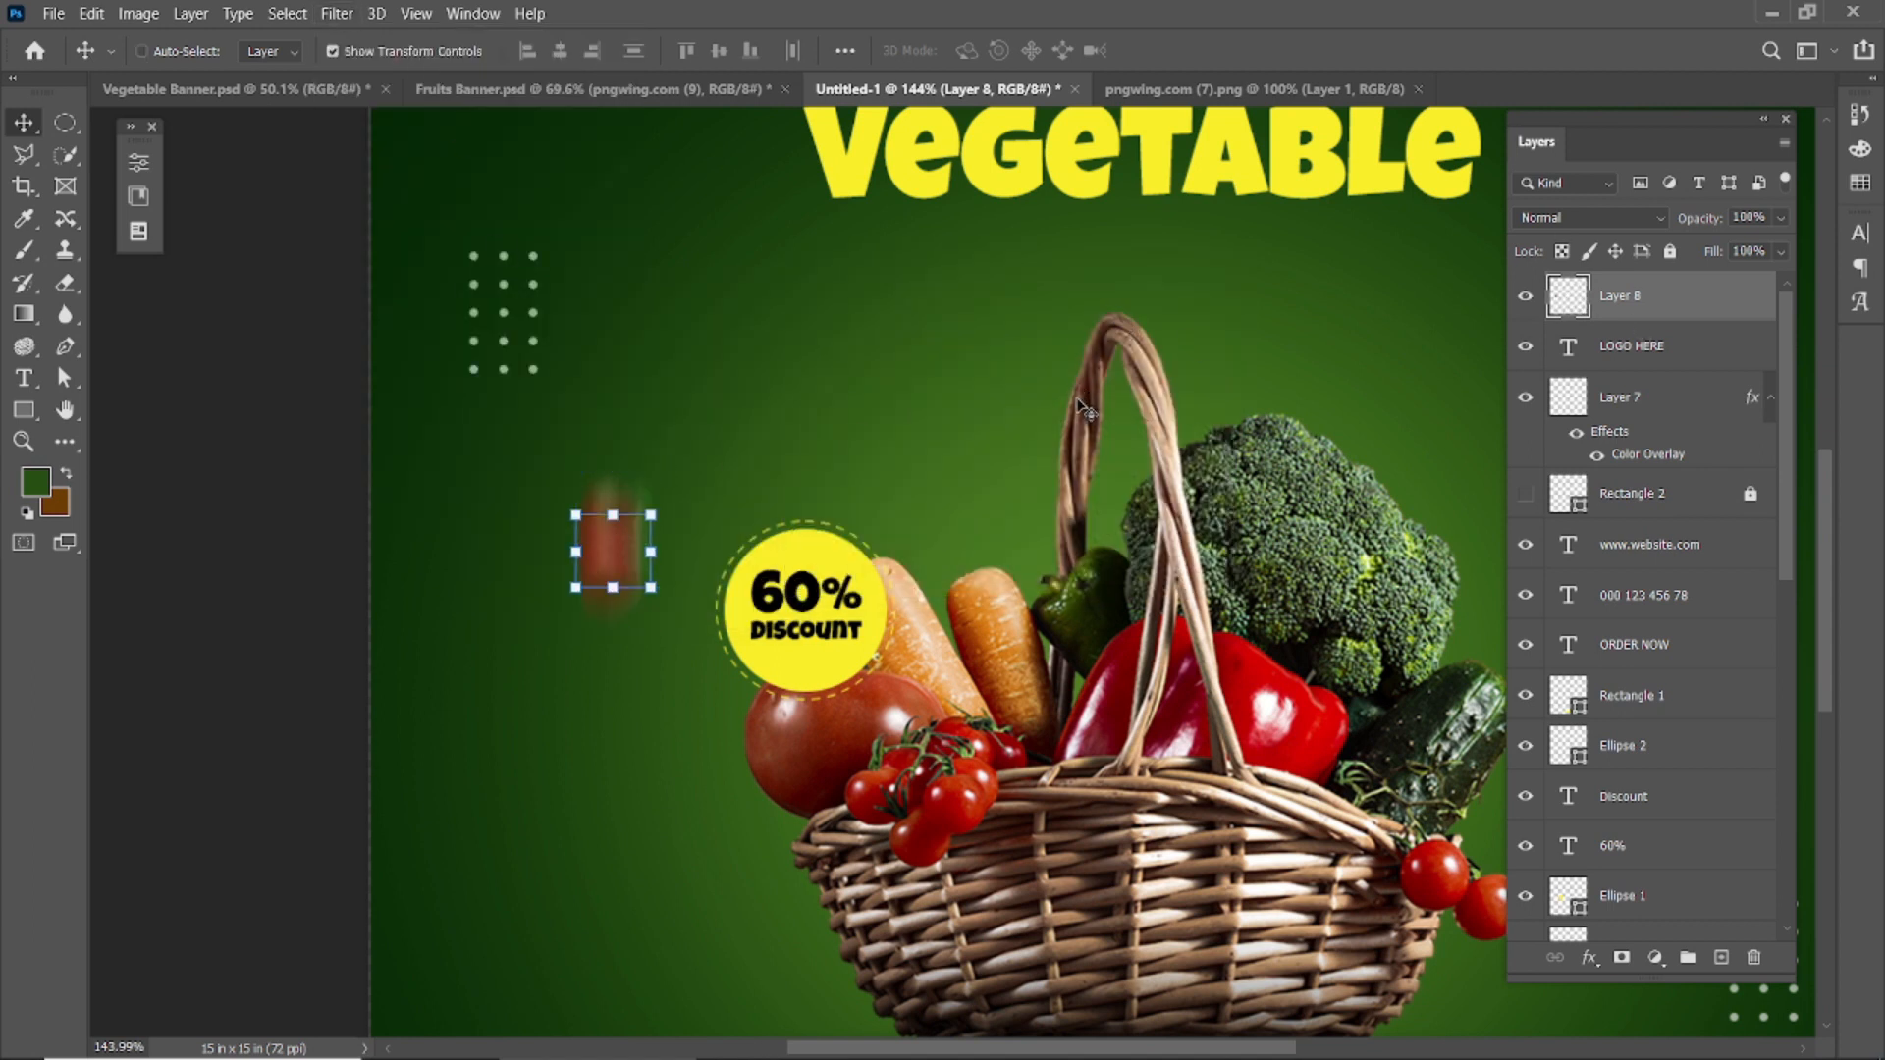
- Try a weaker Radial Blur on the apple with the Spin method and Good quality, and check the whole banner
left_click(339, 17)
mouse_move(530, 308)
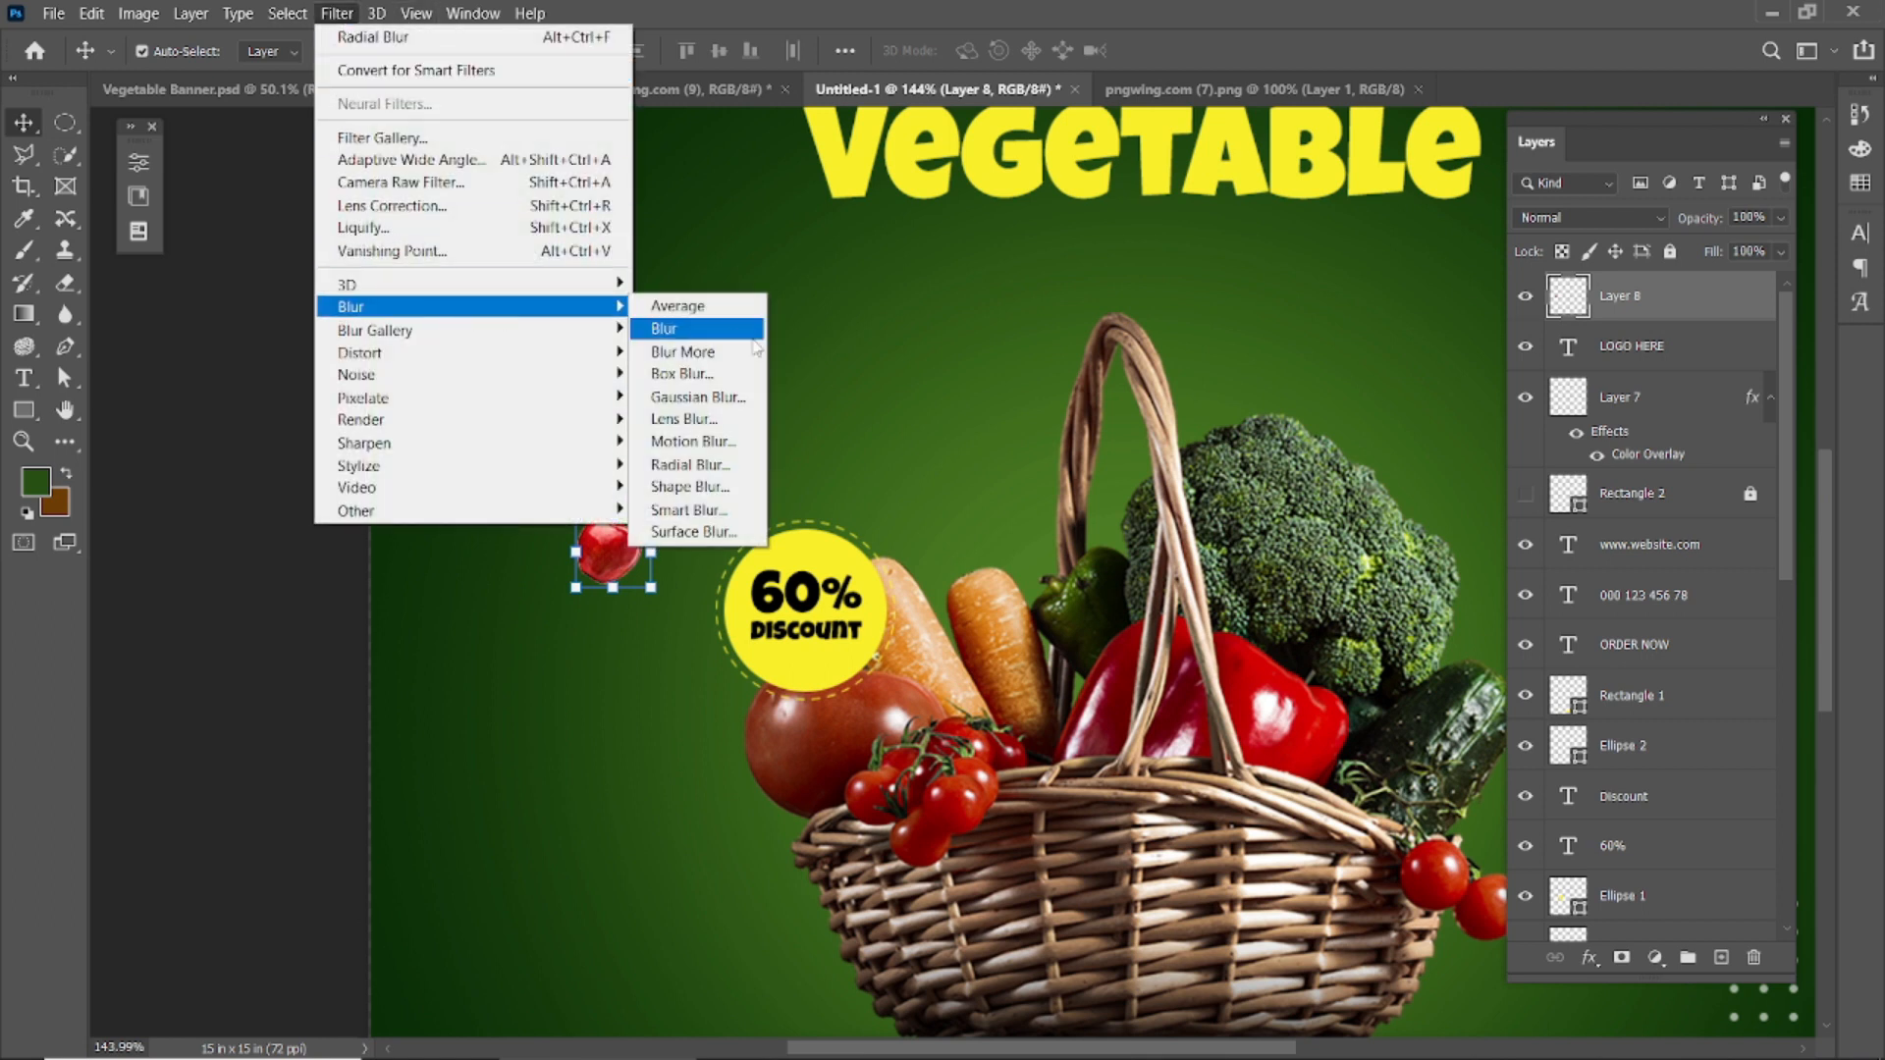
left_click(707, 466)
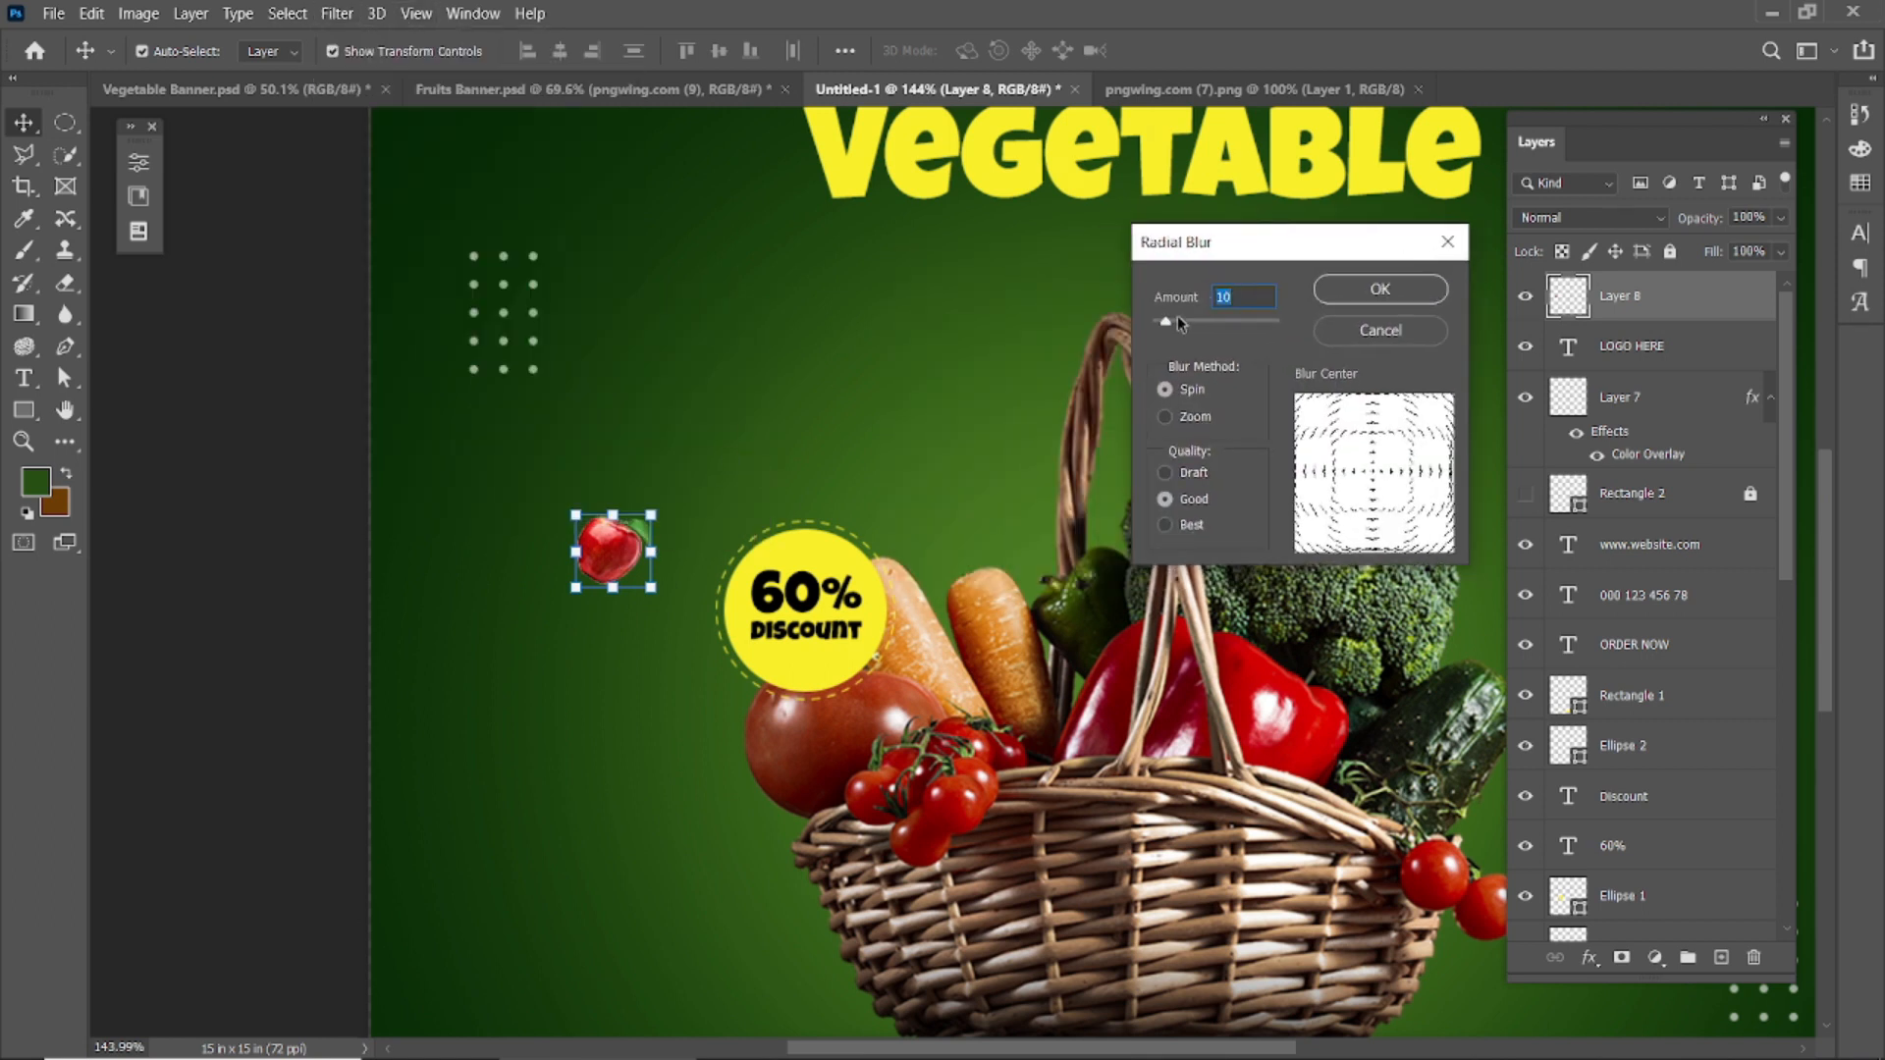
left_click(1342, 301)
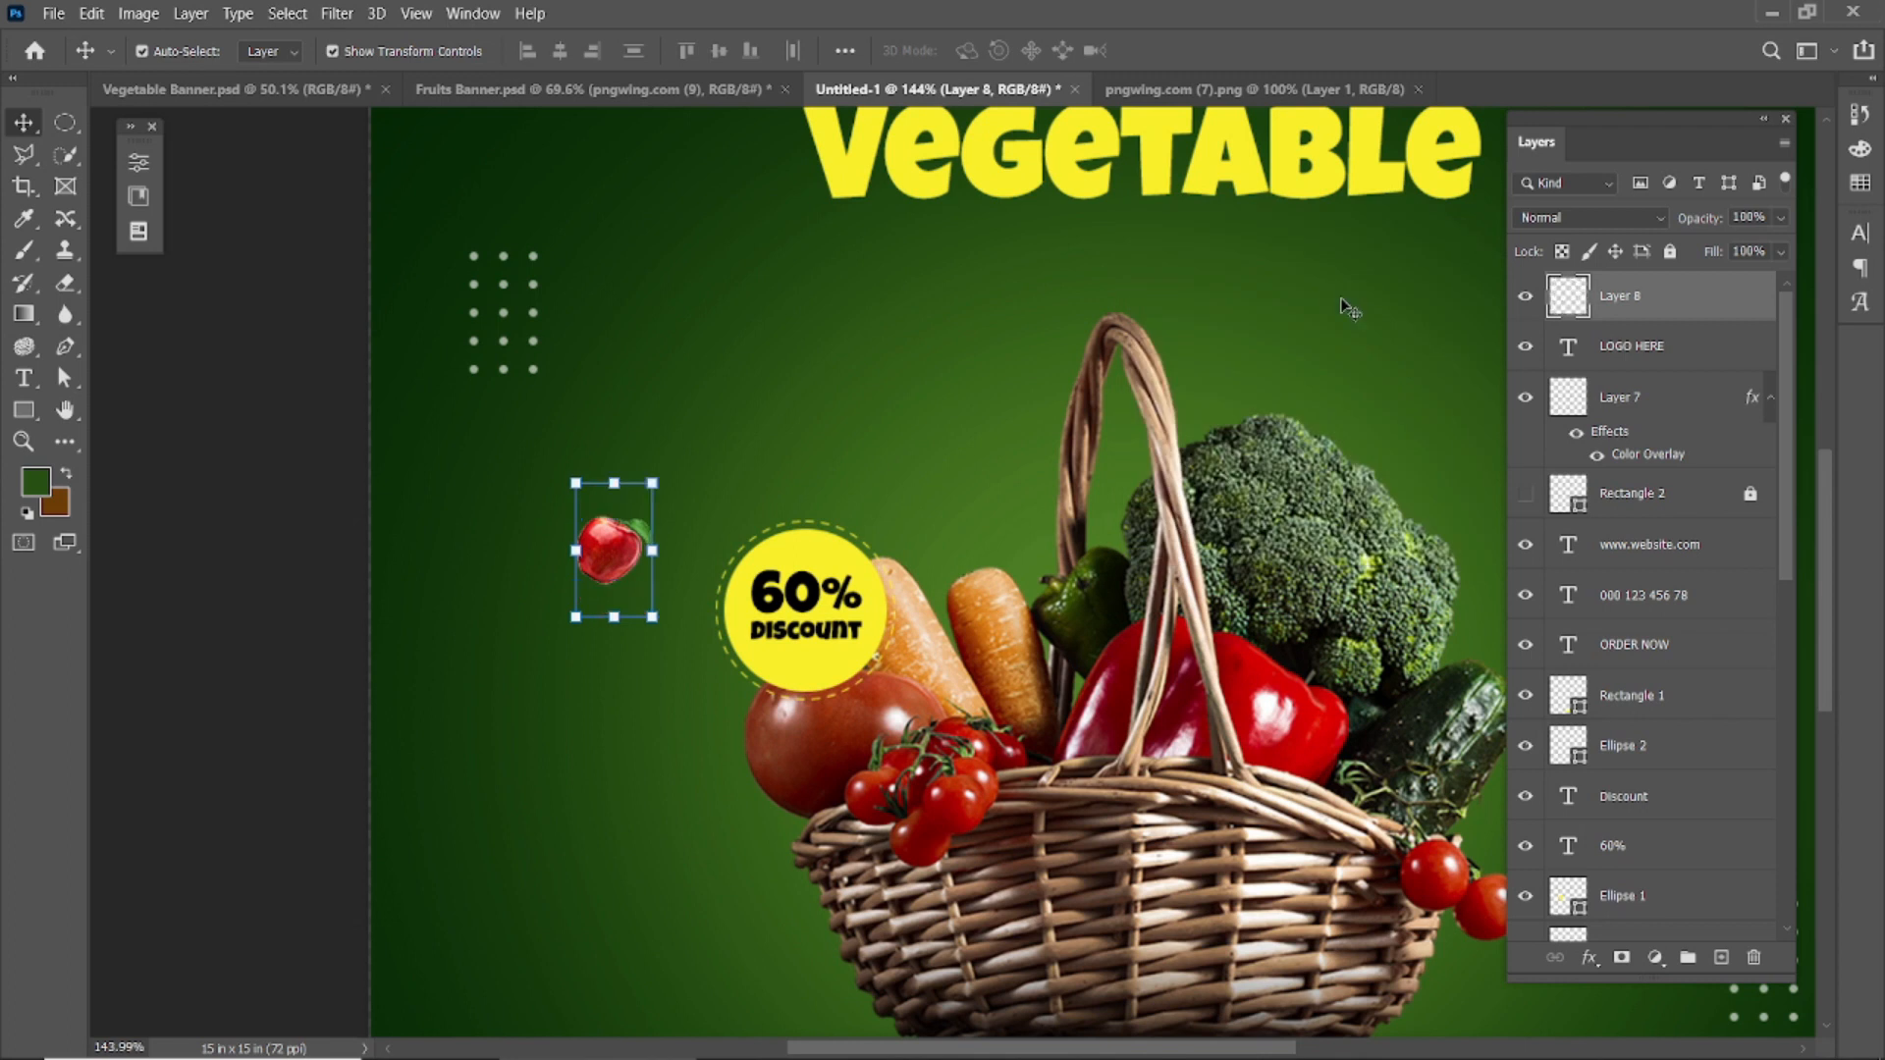
left_click(285, 362)
scroll(922, 414, "down", 7)
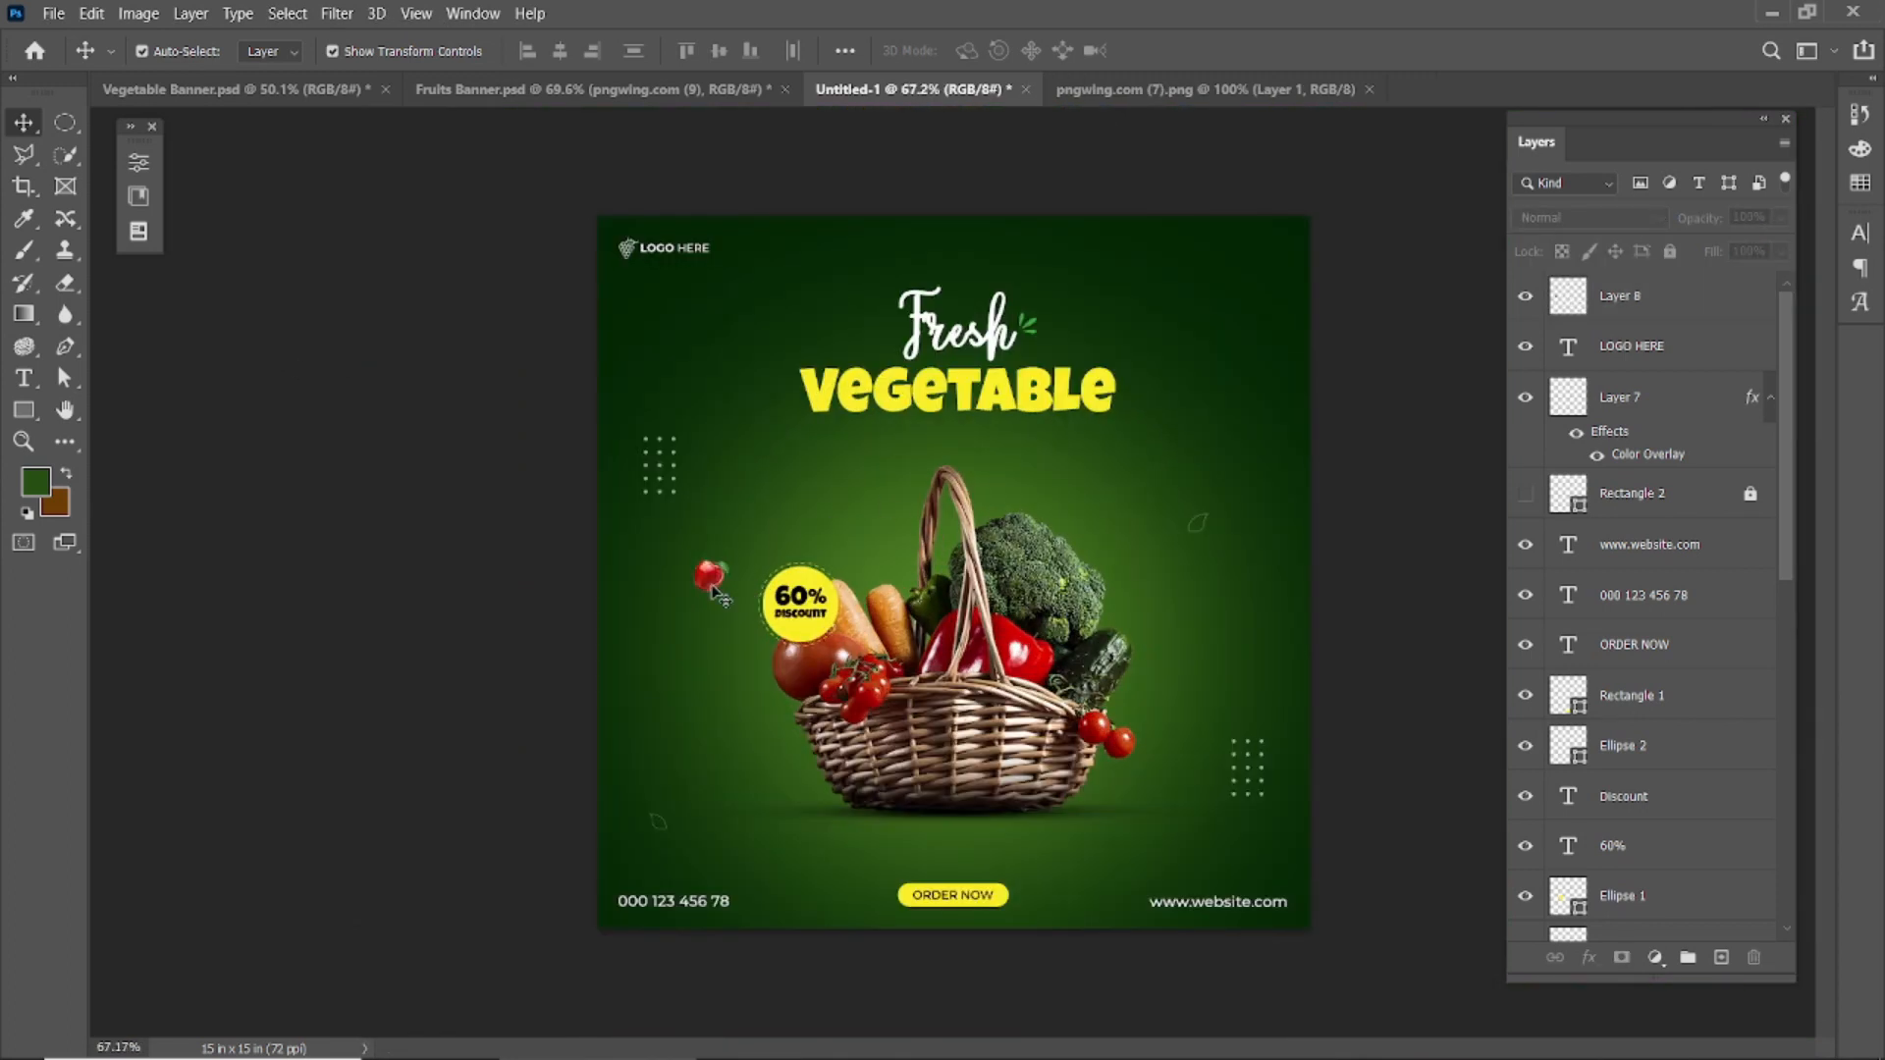
- Apply a Radial Blur of amount 5 to the apple with the Spin method and Good quality
left_click(714, 592)
left_click(416, 12)
mouse_move(336, 13)
mouse_move(393, 306)
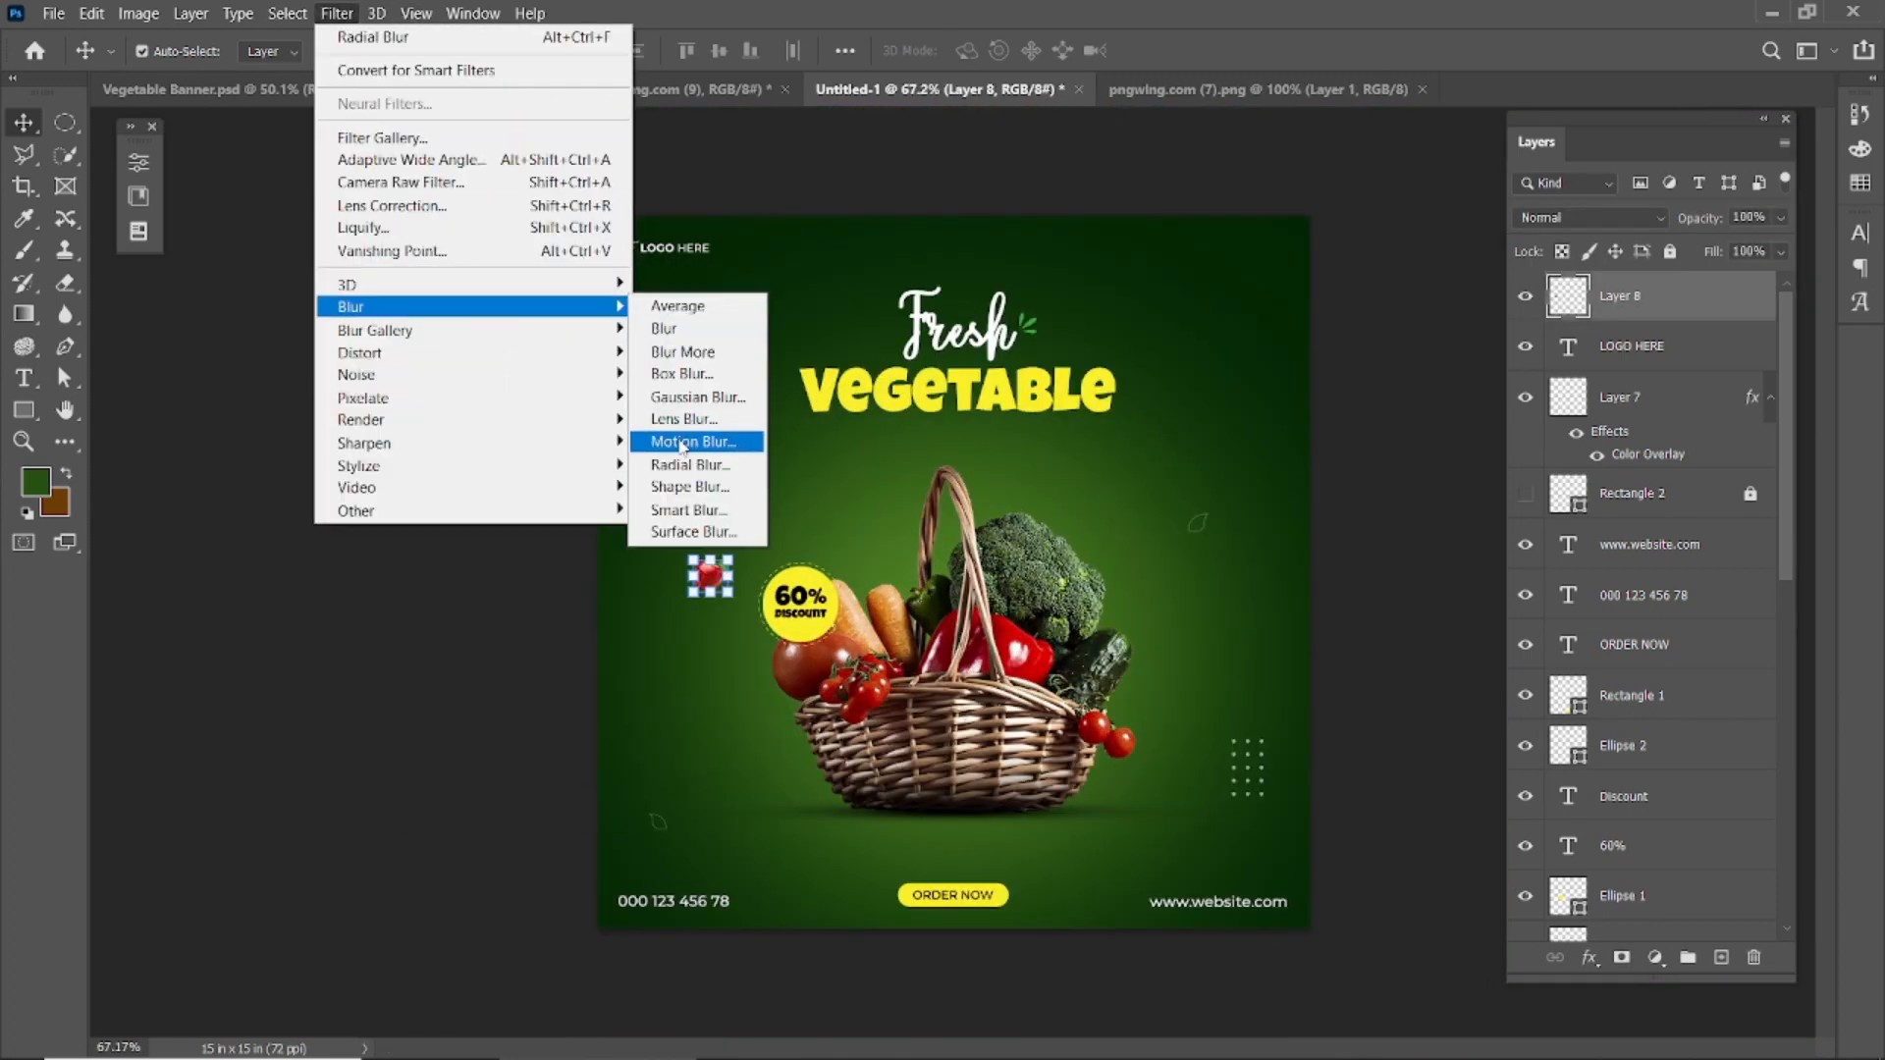
left_click(687, 465)
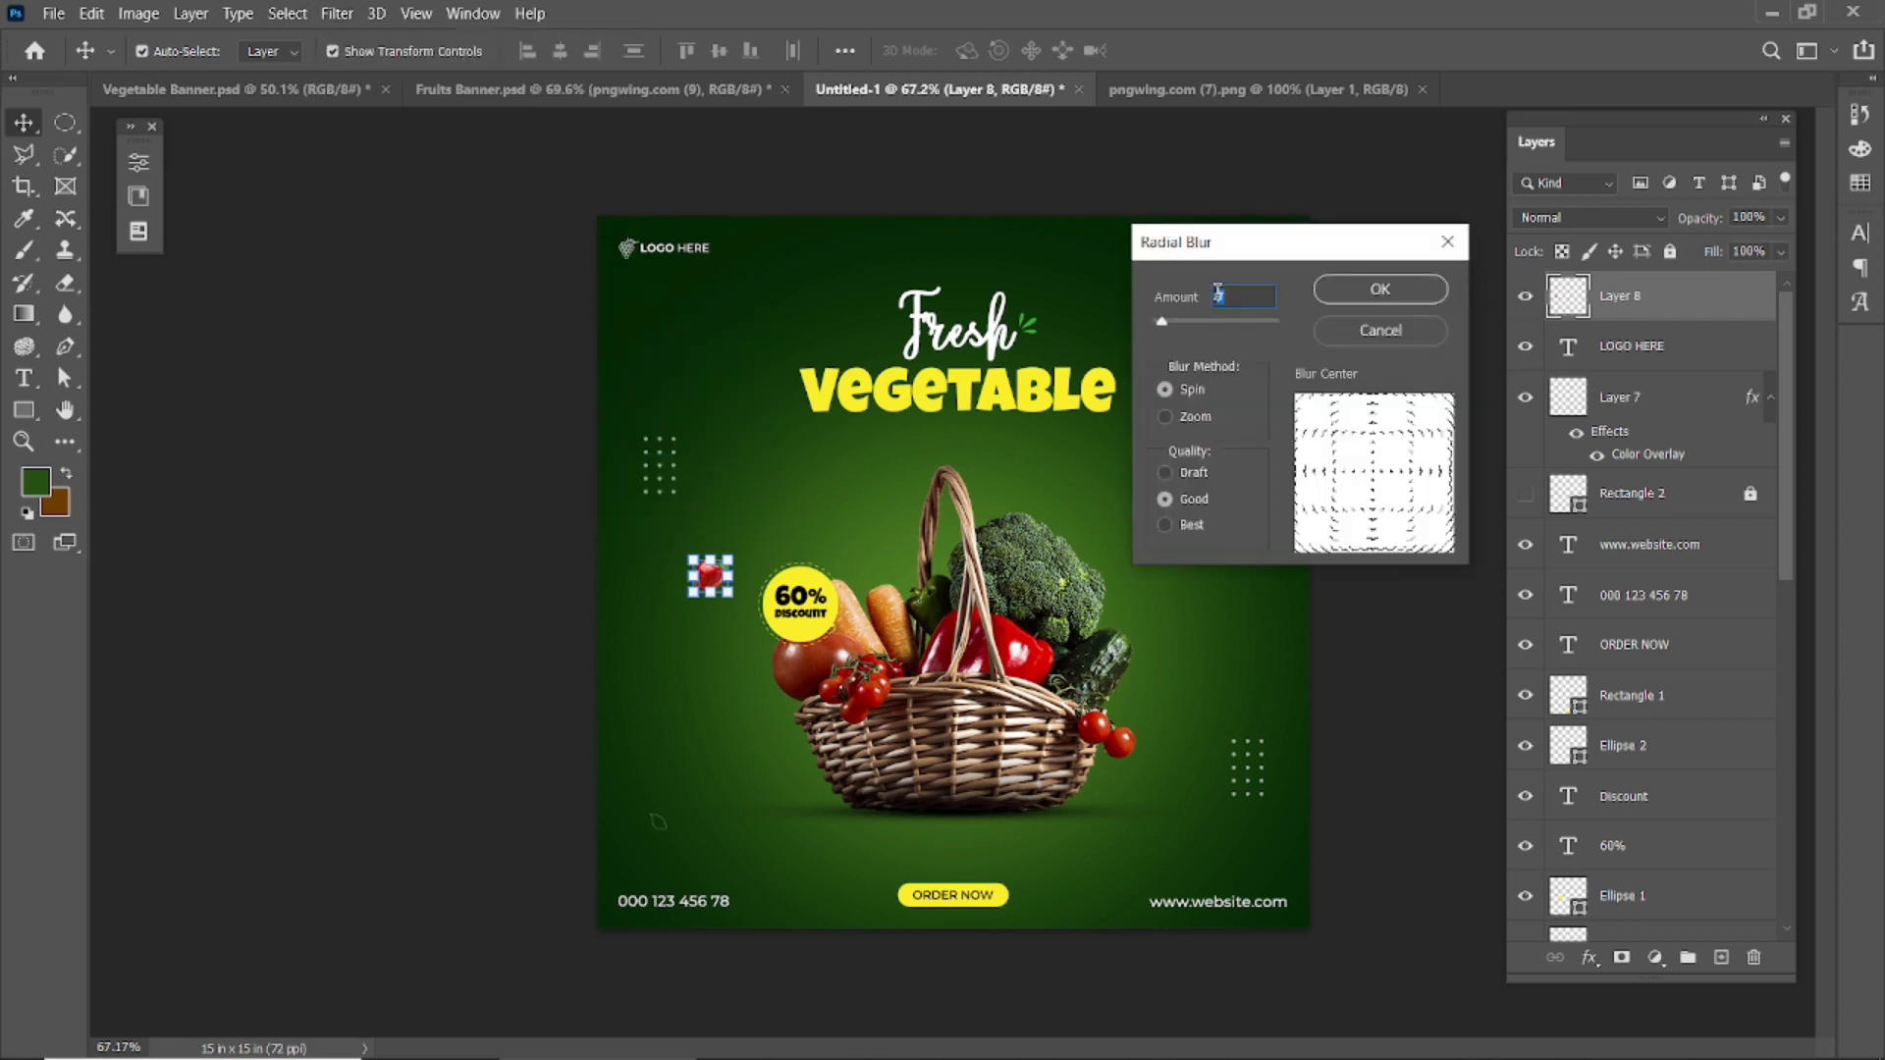
left_click(1380, 291)
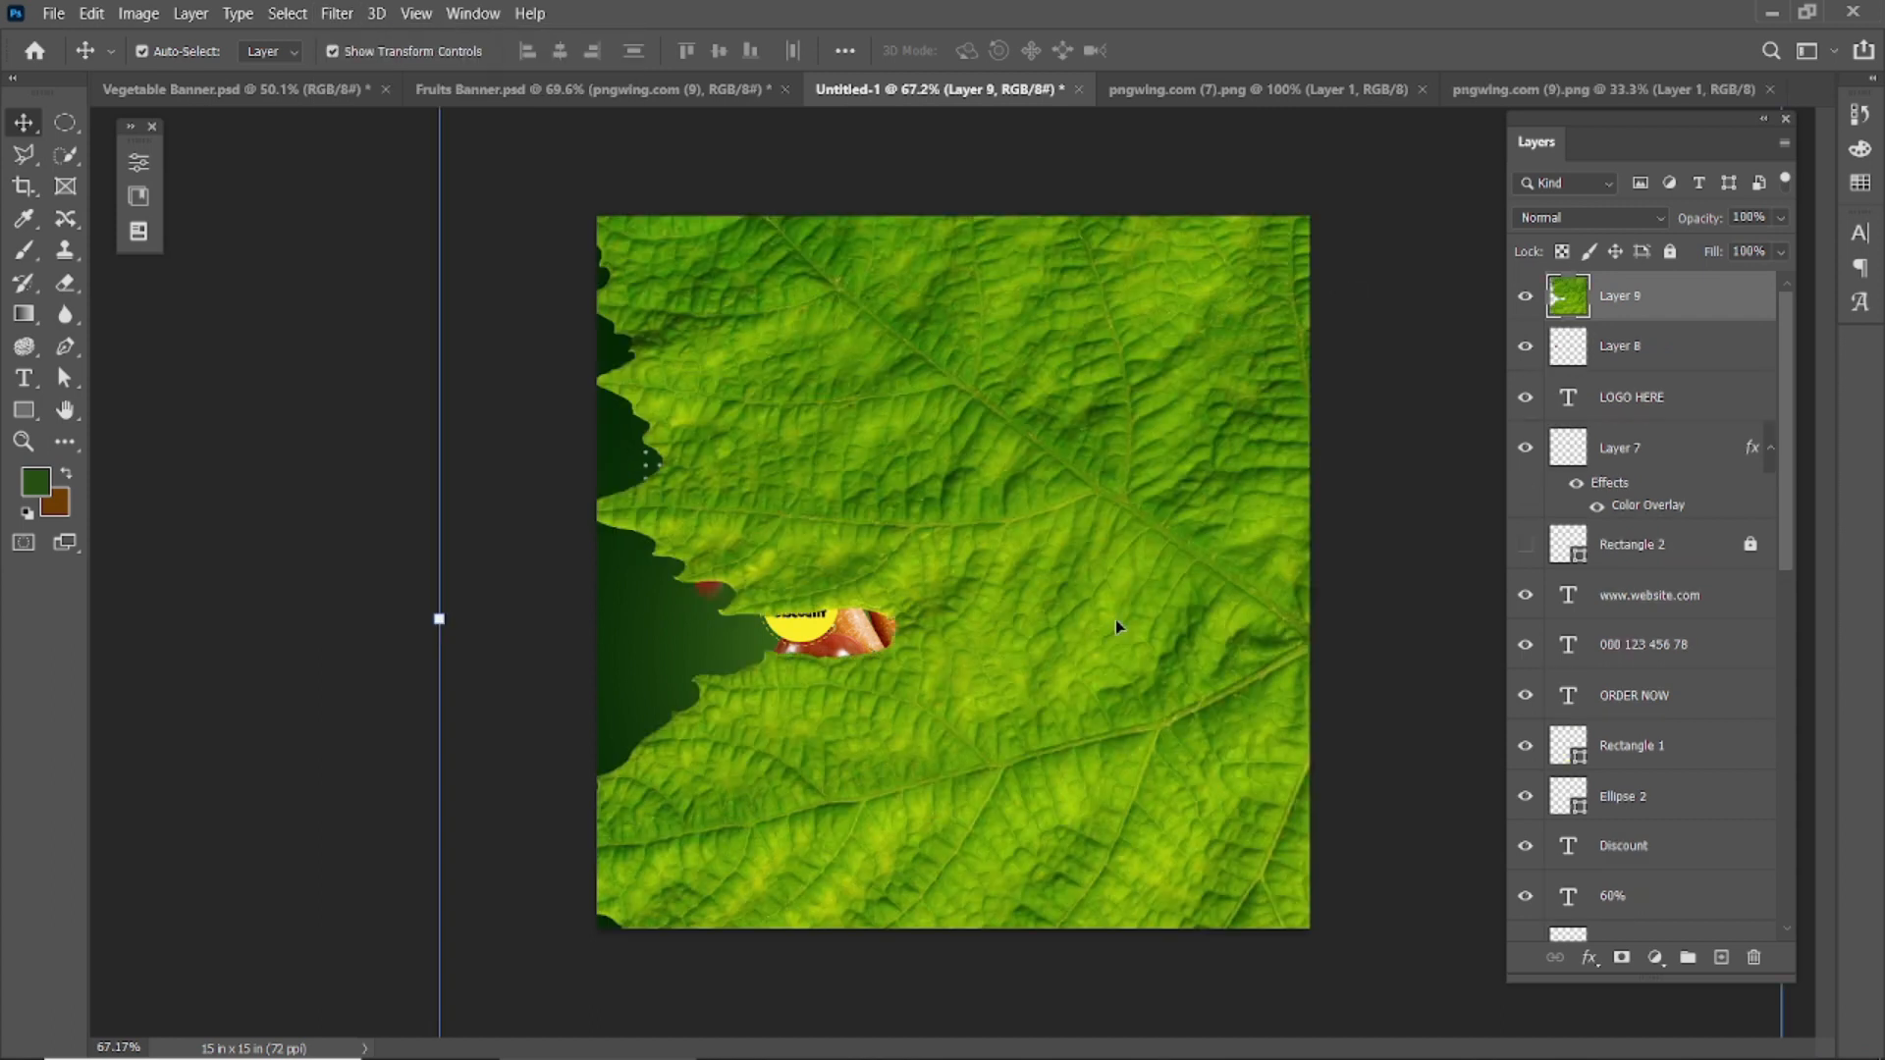
- Scale the oversized green leaf down to a small accent and place it beside the cucumber and basket
left_click_drag(1283, 324, 1090, 442)
left_click(1215, 51)
scroll(1154, 652, "up", 8)
left_click_drag(1167, 546, 1161, 643)
left_click(1216, 51)
scroll(1160, 643, "up", 3)
key("ctrl+t")
left_click(1216, 51)
- Apply a Radial Blur of amount 5 to the small leaf with the Spin method and Good quality
left_click(337, 12)
mouse_move(437, 311)
left_click(688, 465)
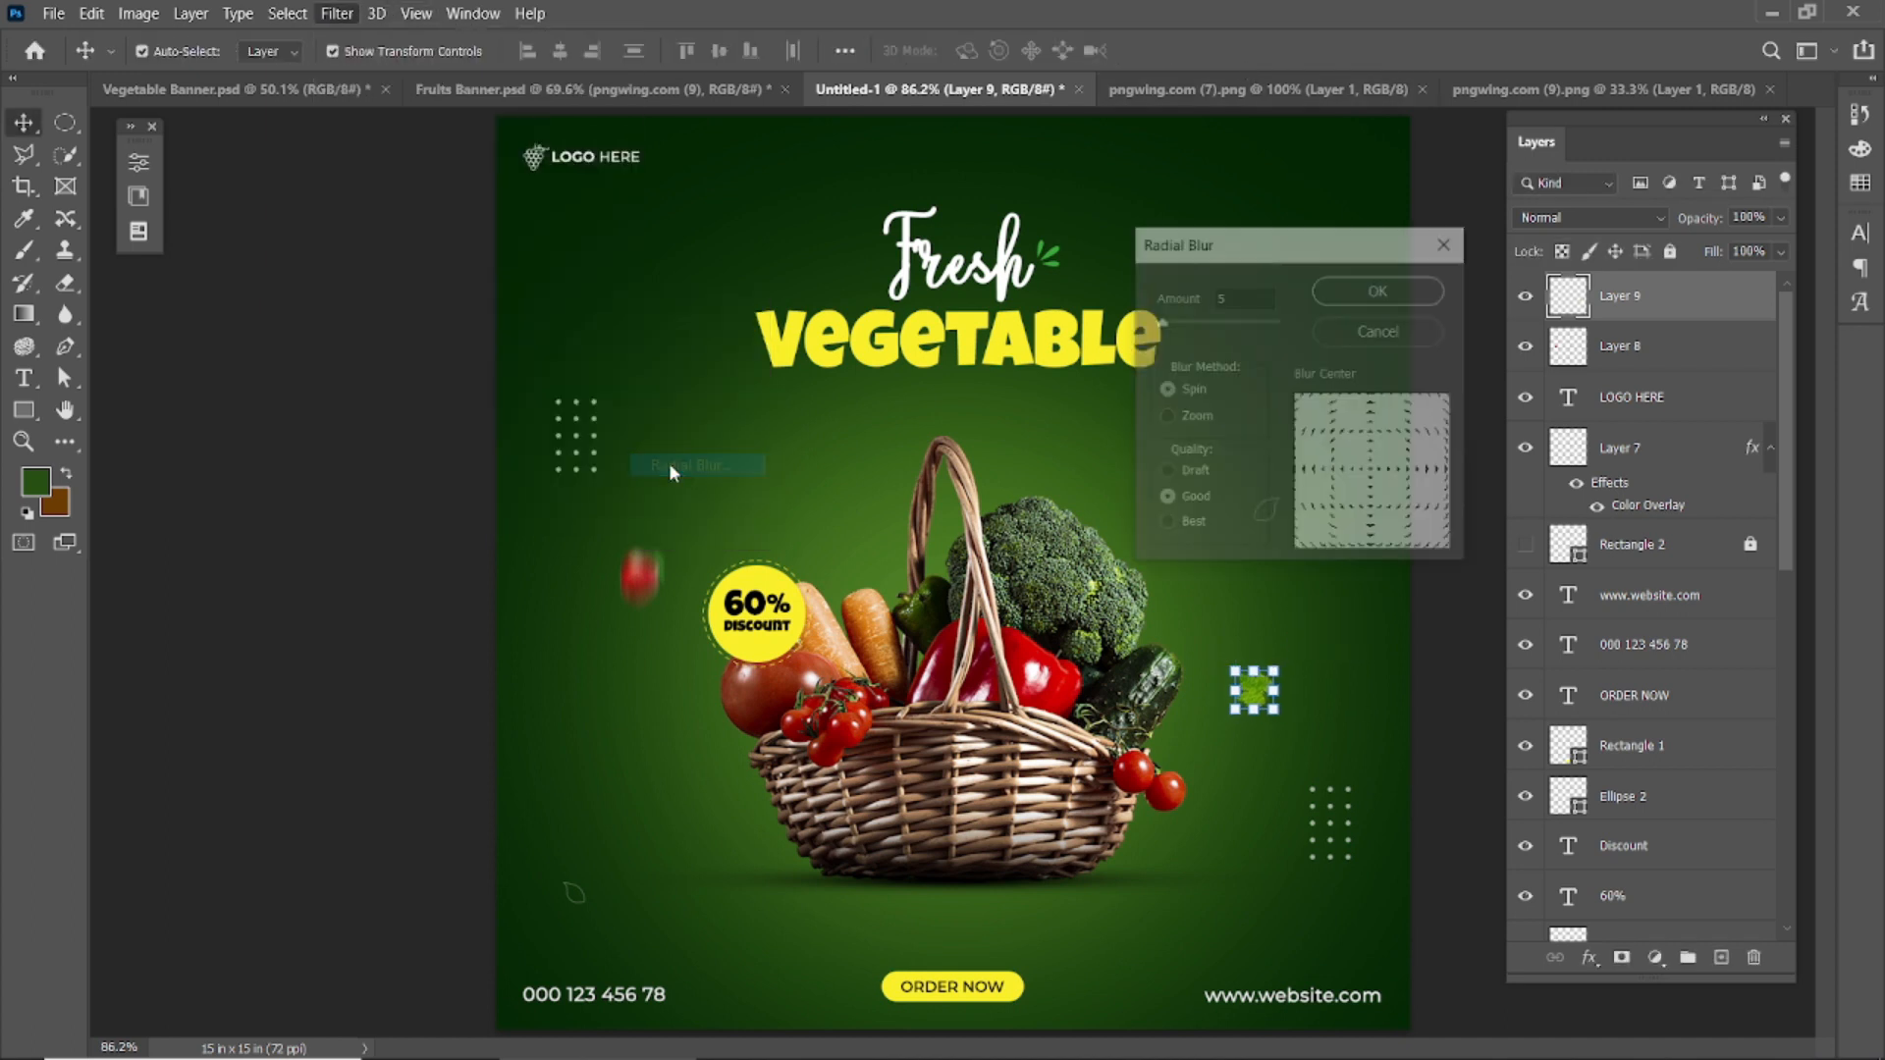
left_click(1365, 295)
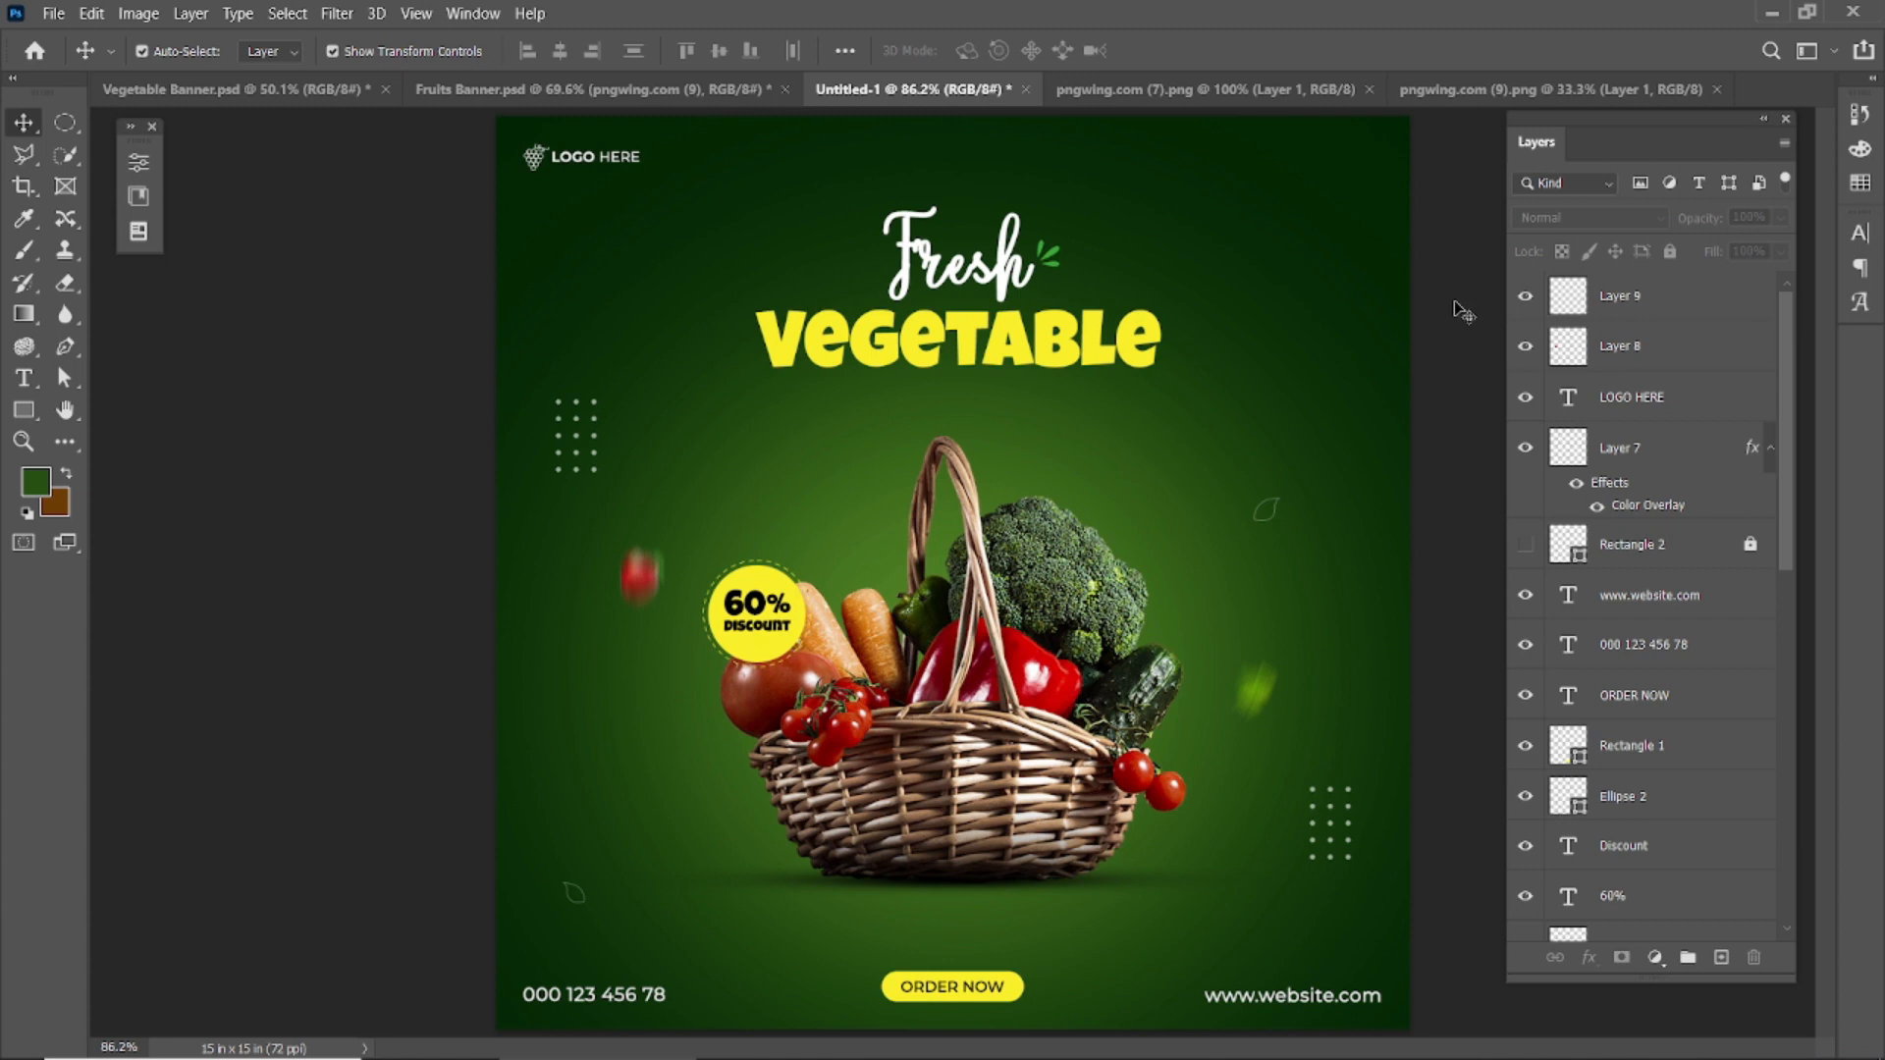
- Move the blurred leaf down beside the lower-right dot grid and view the finished banner in full screen
scroll(1012, 791, "down", 3)
left_click_drag(1162, 651, 1161, 759)
left_click(1343, 225)
key("f")
key("f")
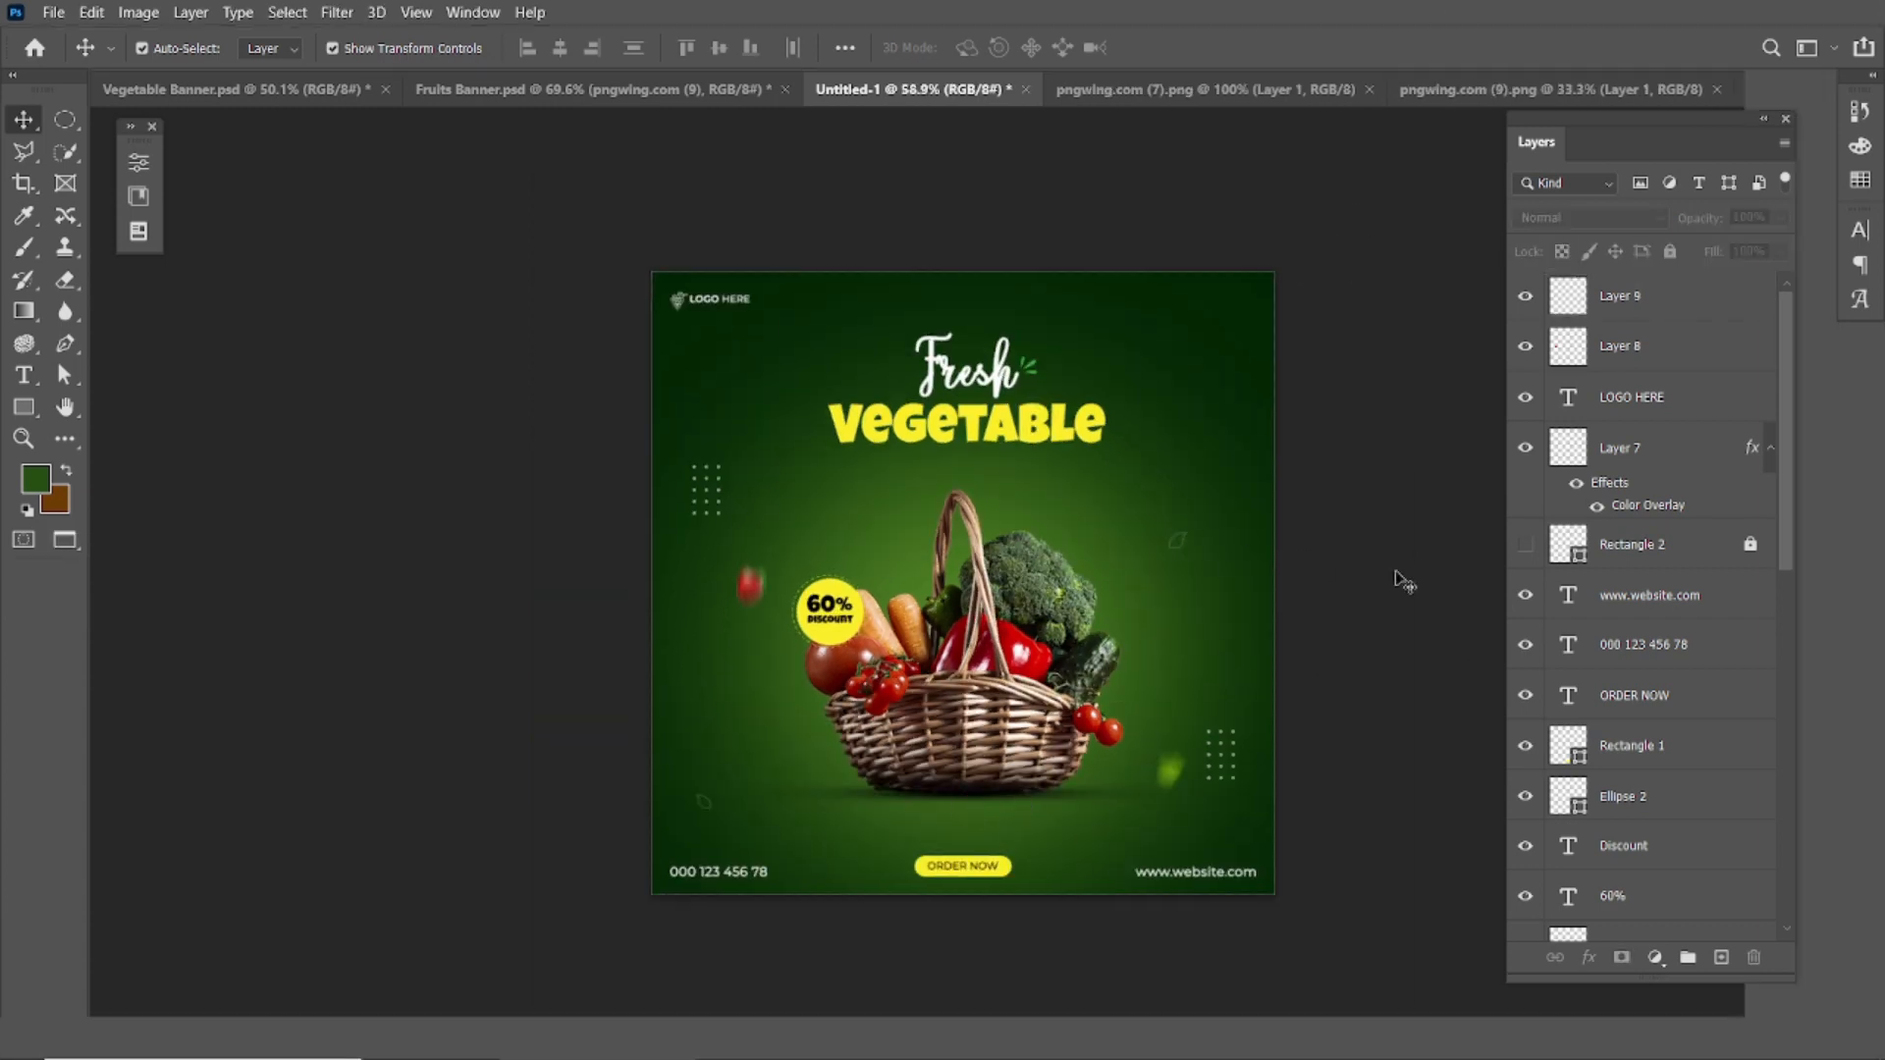
key("ctrl+0")
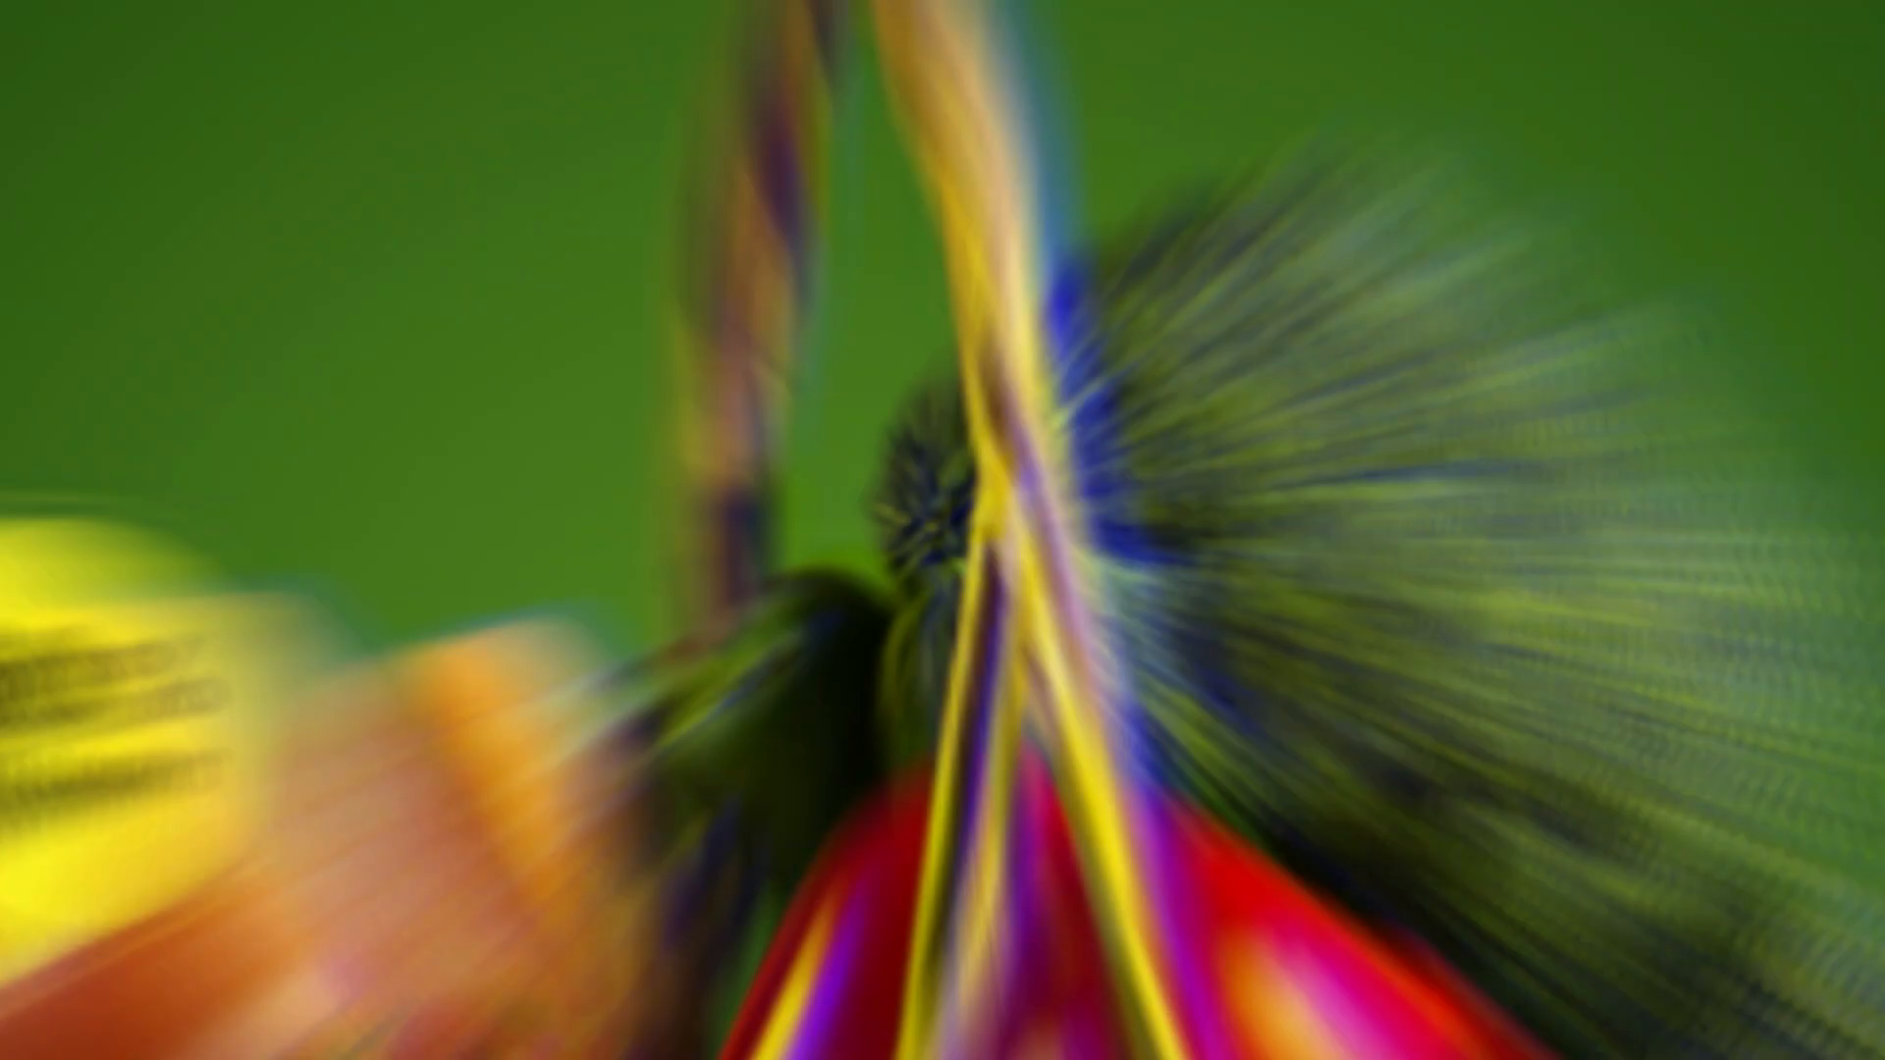